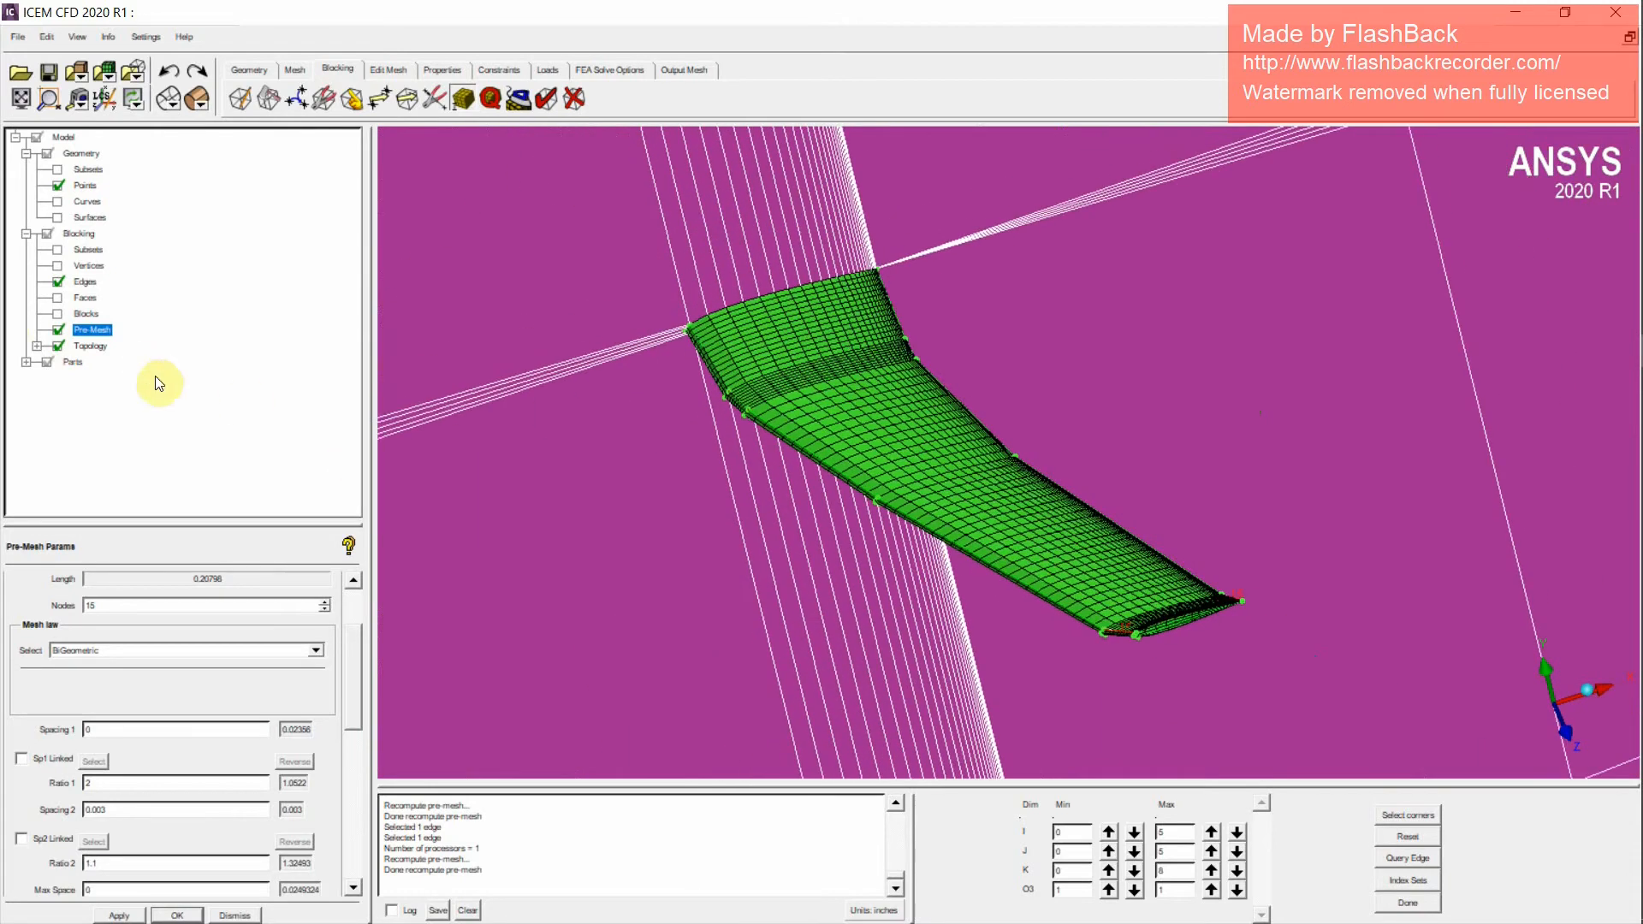
# Step: Prepare spline edge splitting at the wing root with the pre-mesh hidden and the geometry curves shown
pyautogui.click(58, 331)
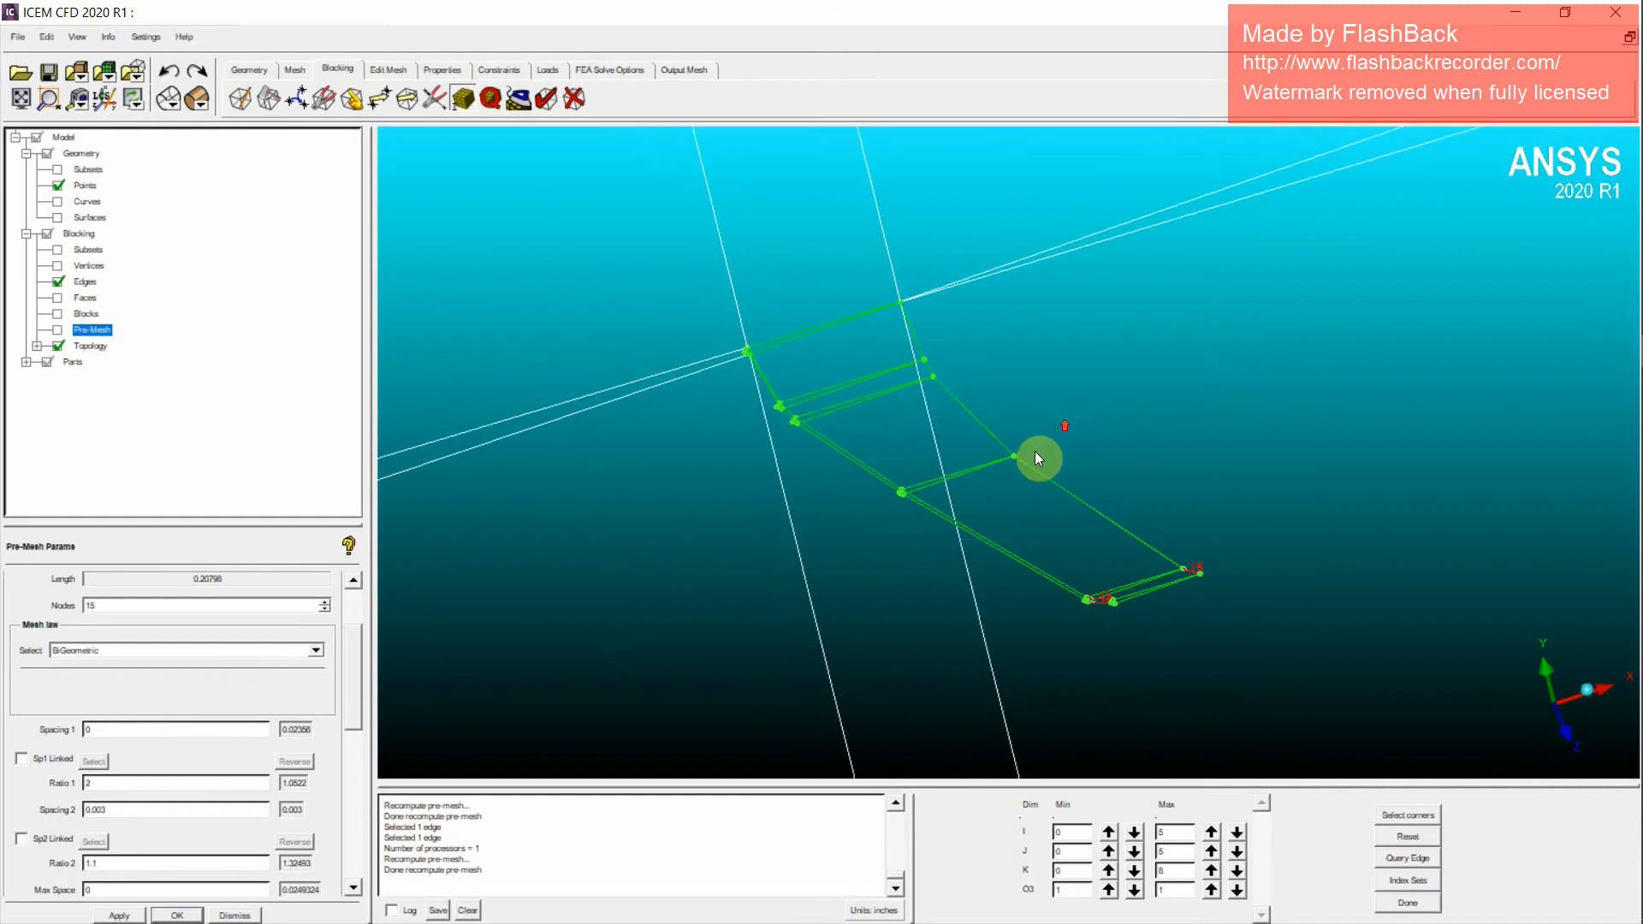
pyautogui.moveTo(1038, 458); pyautogui.dragTo(406, 417)
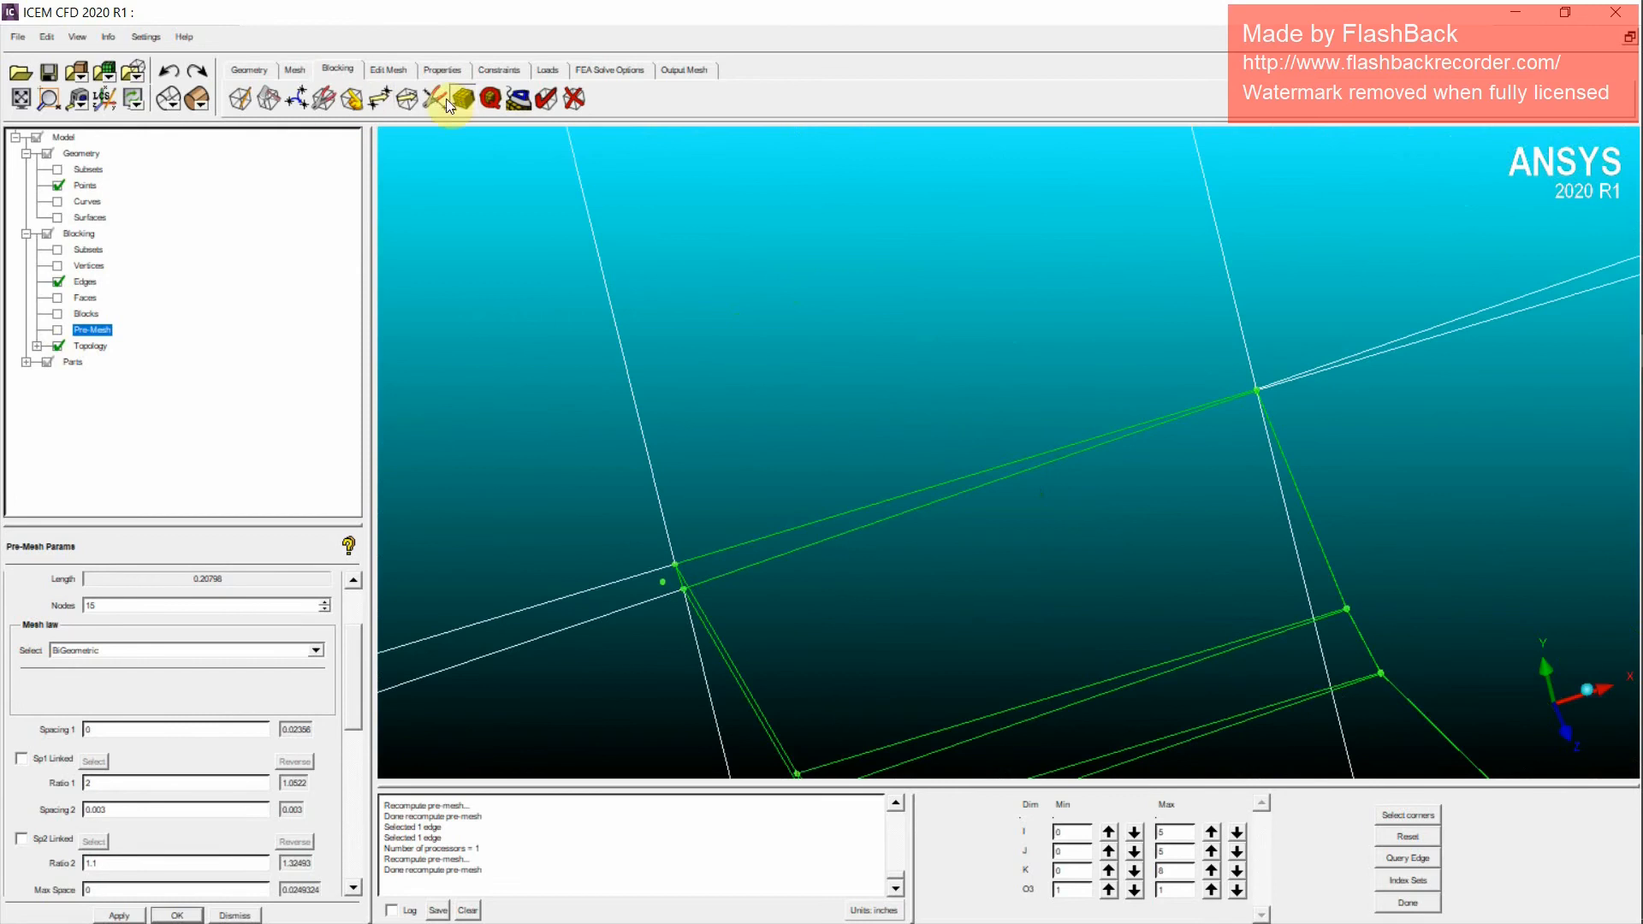
pyautogui.click(433, 100)
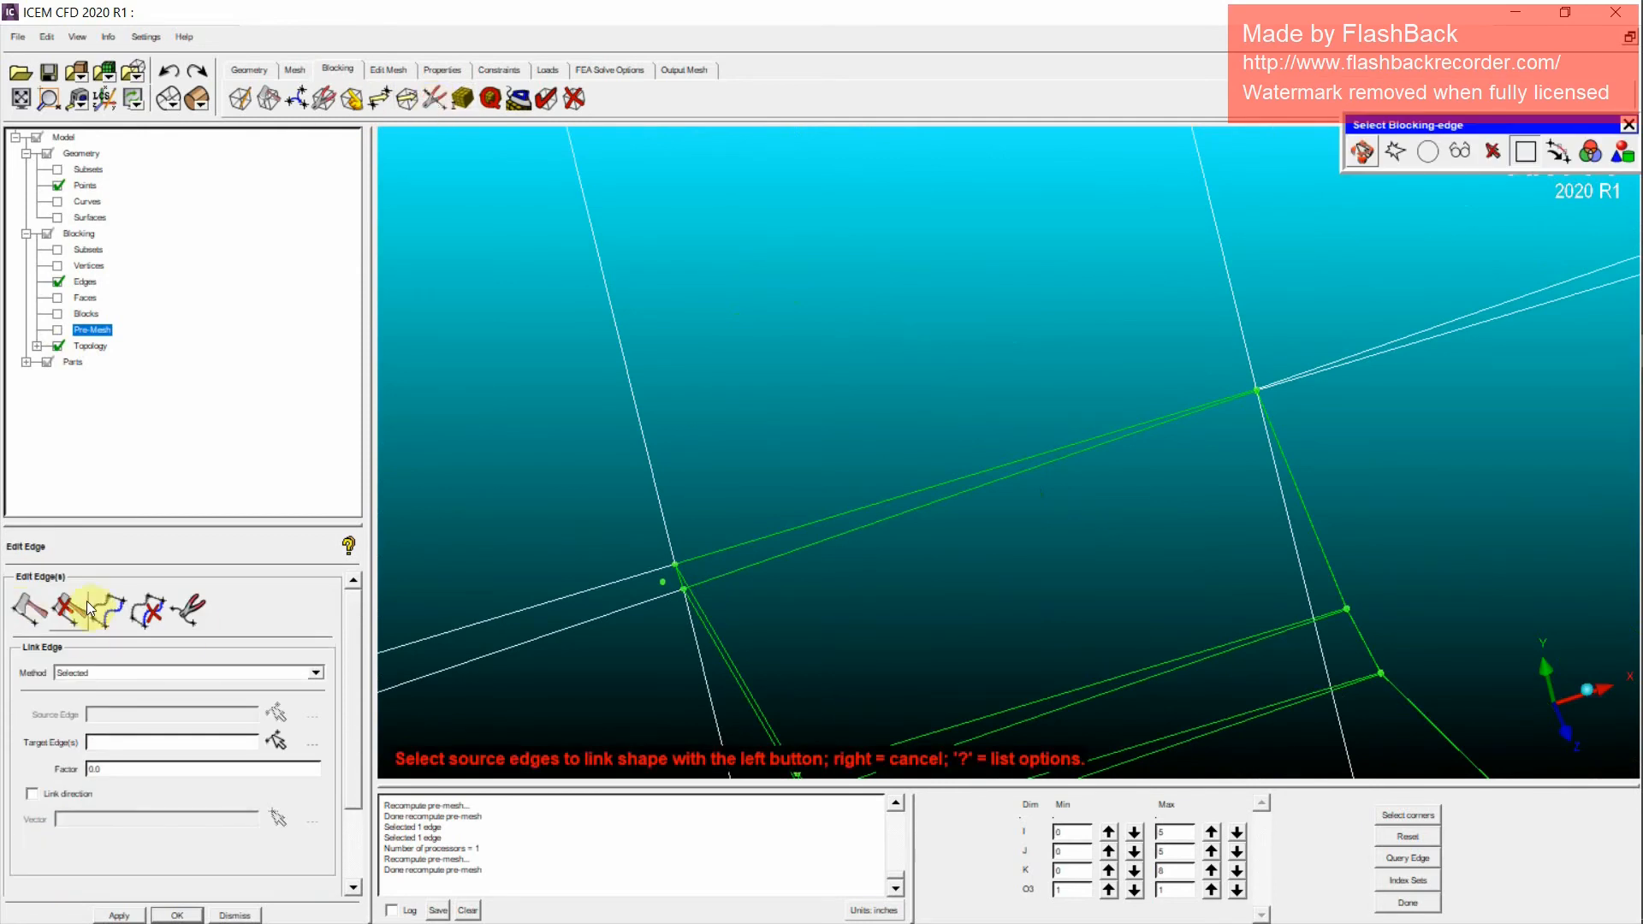
pyautogui.click(42, 619)
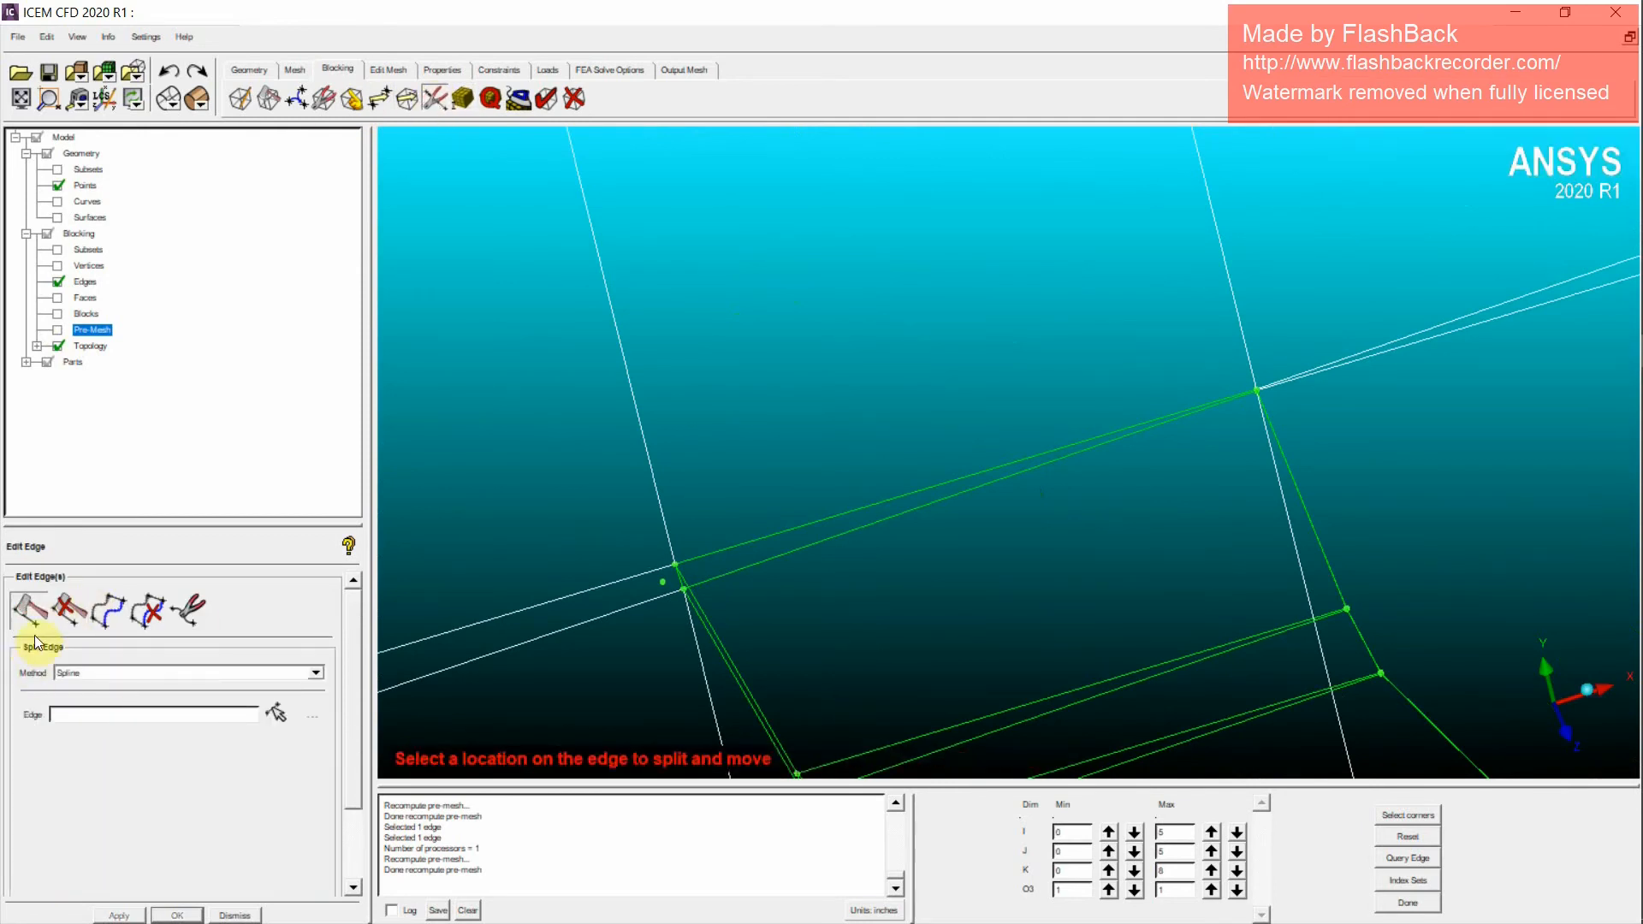
pyautogui.click(274, 716)
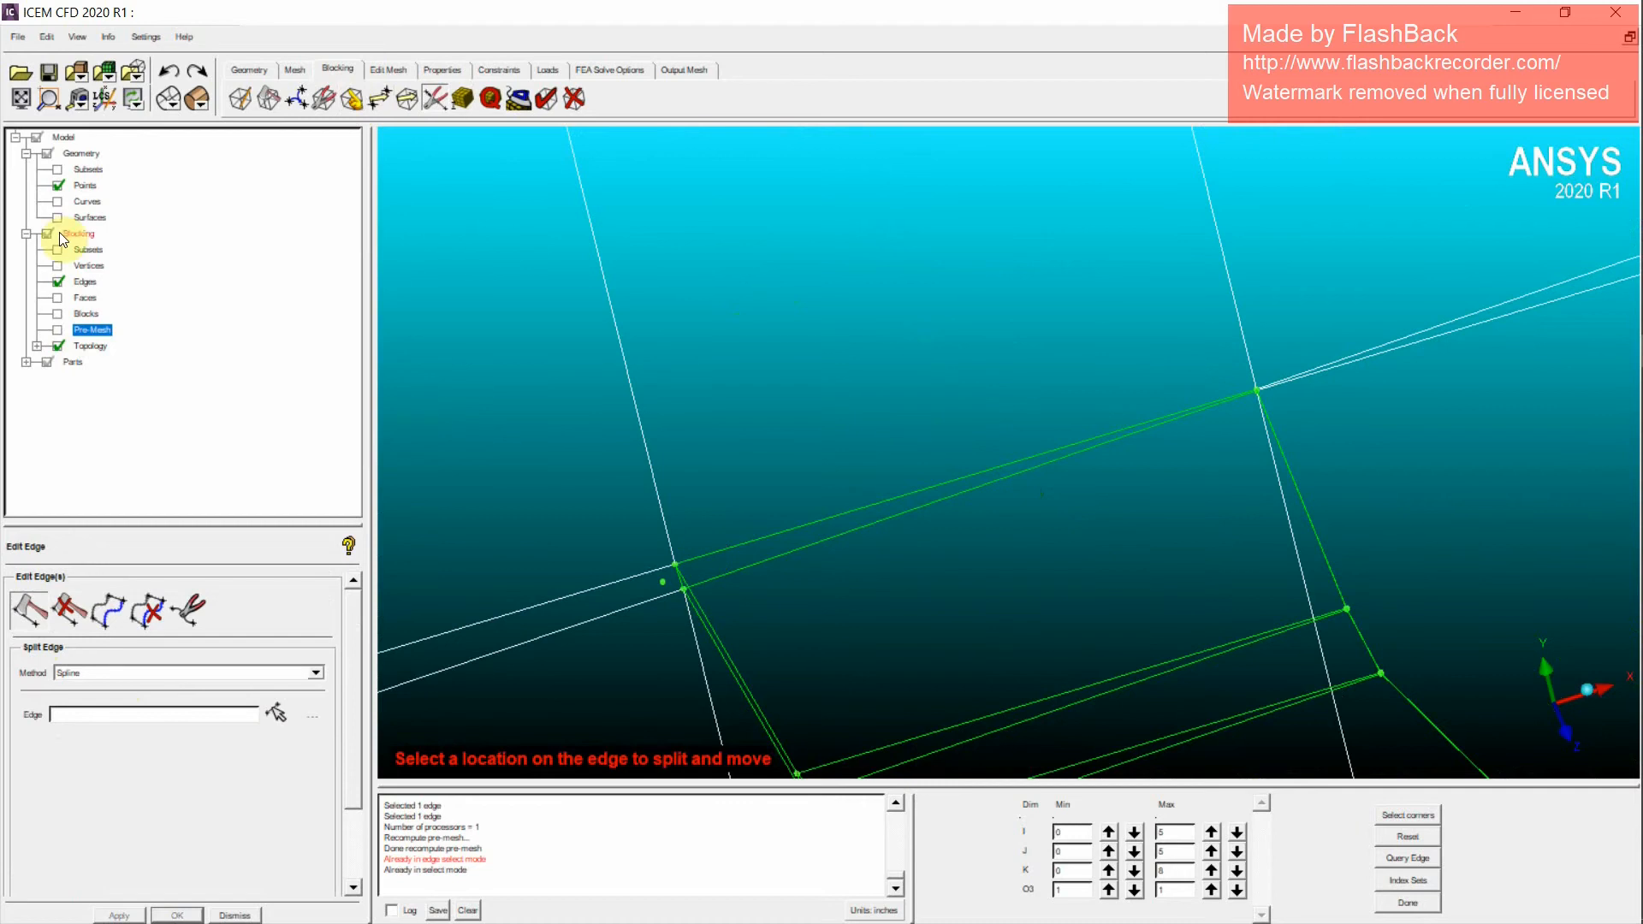
pyautogui.click(59, 202)
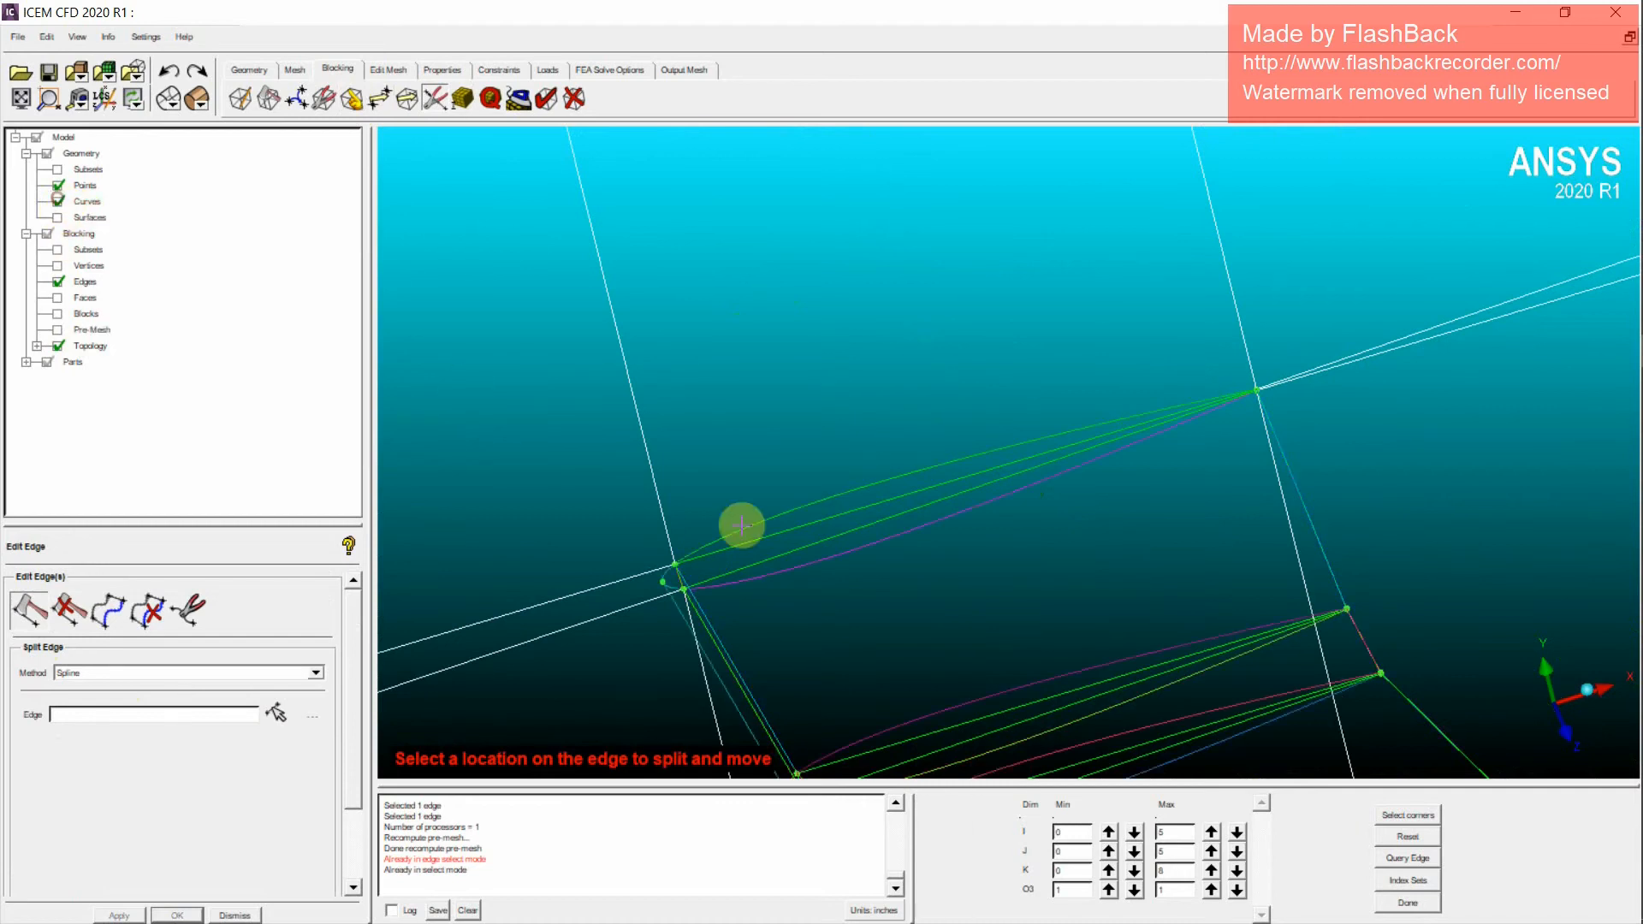
# Step: Split the root airfoil's upper and lower block edges at several points, placing them so the splines follow the airfoil curves
pyautogui.moveTo(872, 509); pyautogui.dragTo(1054, 462)
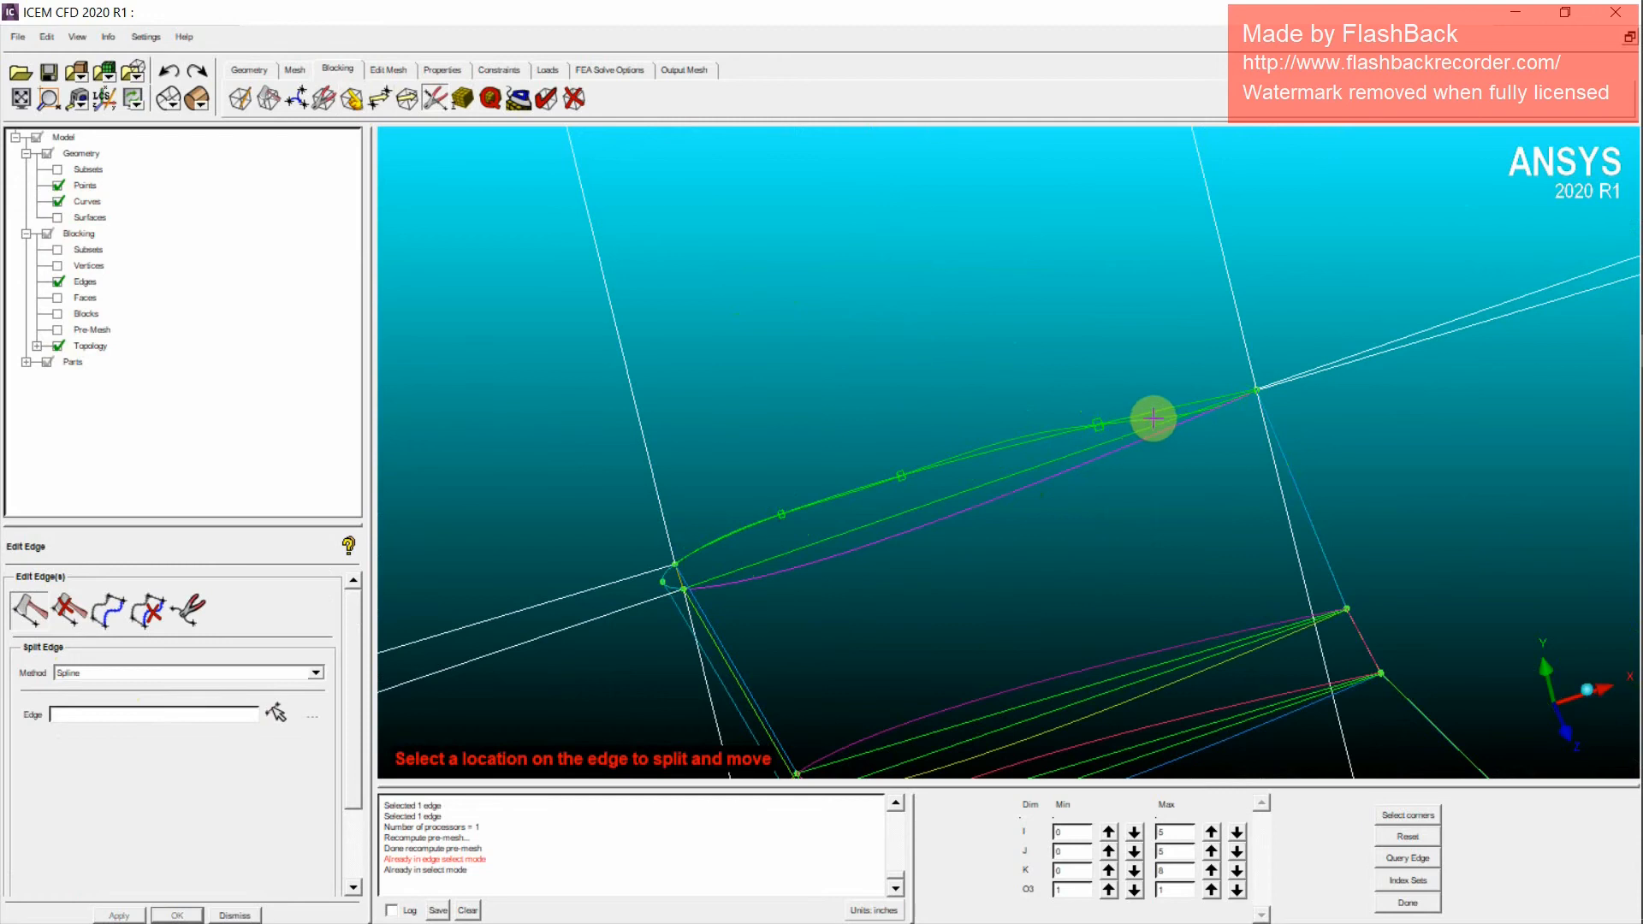
pyautogui.moveTo(1168, 430); pyautogui.dragTo(754, 579)
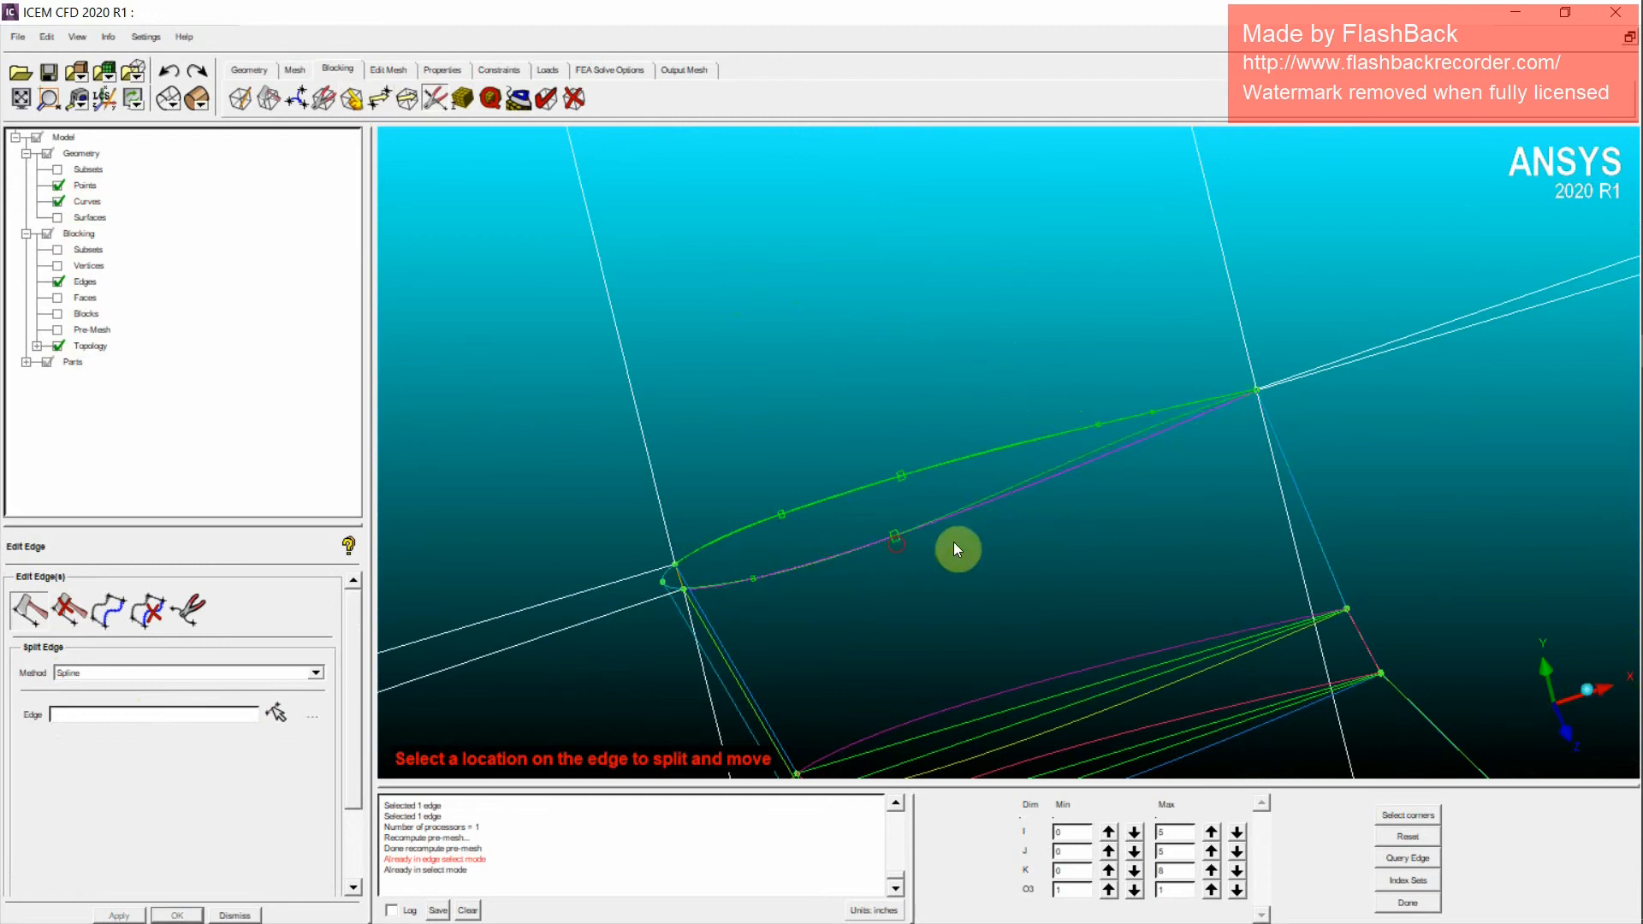
pyautogui.moveTo(978, 728); pyautogui.dragTo(836, 559)
# Step: Split the upper block edge of the second airfoil section and move the split points onto the upper curve
pyautogui.press('F9')
pyautogui.moveTo(836, 558); pyautogui.dragTo(878, 551, button='middle')
pyautogui.press('F9')
pyautogui.moveTo(696, 607); pyautogui.dragTo(694, 595)
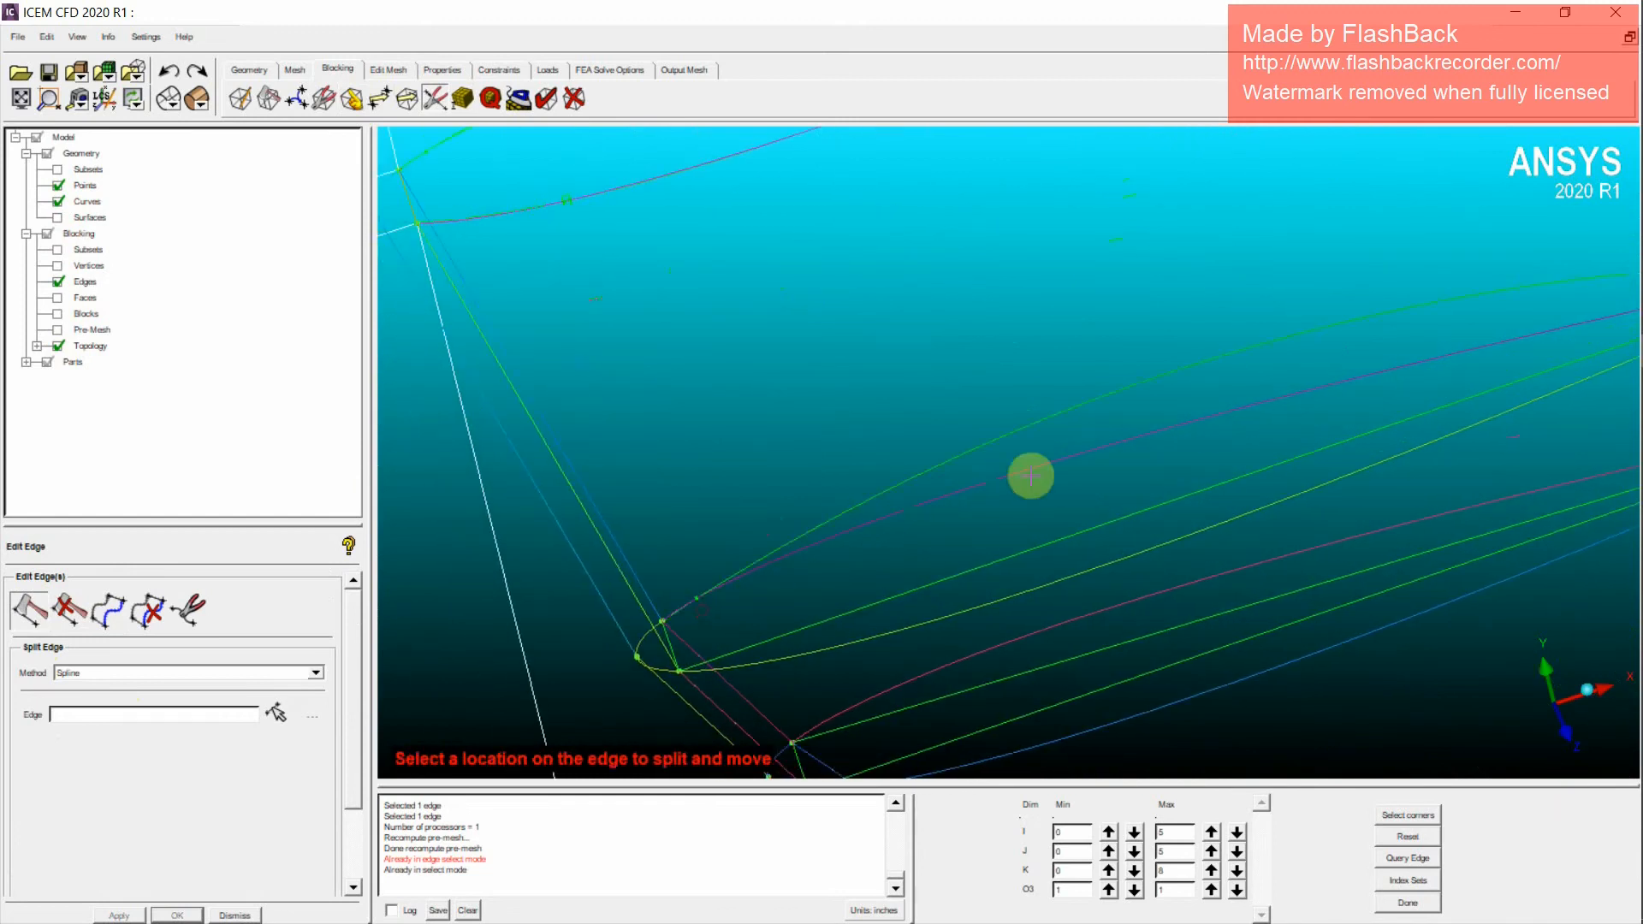
pyautogui.moveTo(1025, 470); pyautogui.dragTo(1031, 451)
pyautogui.press('F9')
pyautogui.moveTo(1441, 377); pyautogui.dragTo(841, 487, button='middle')
pyautogui.press('F9')
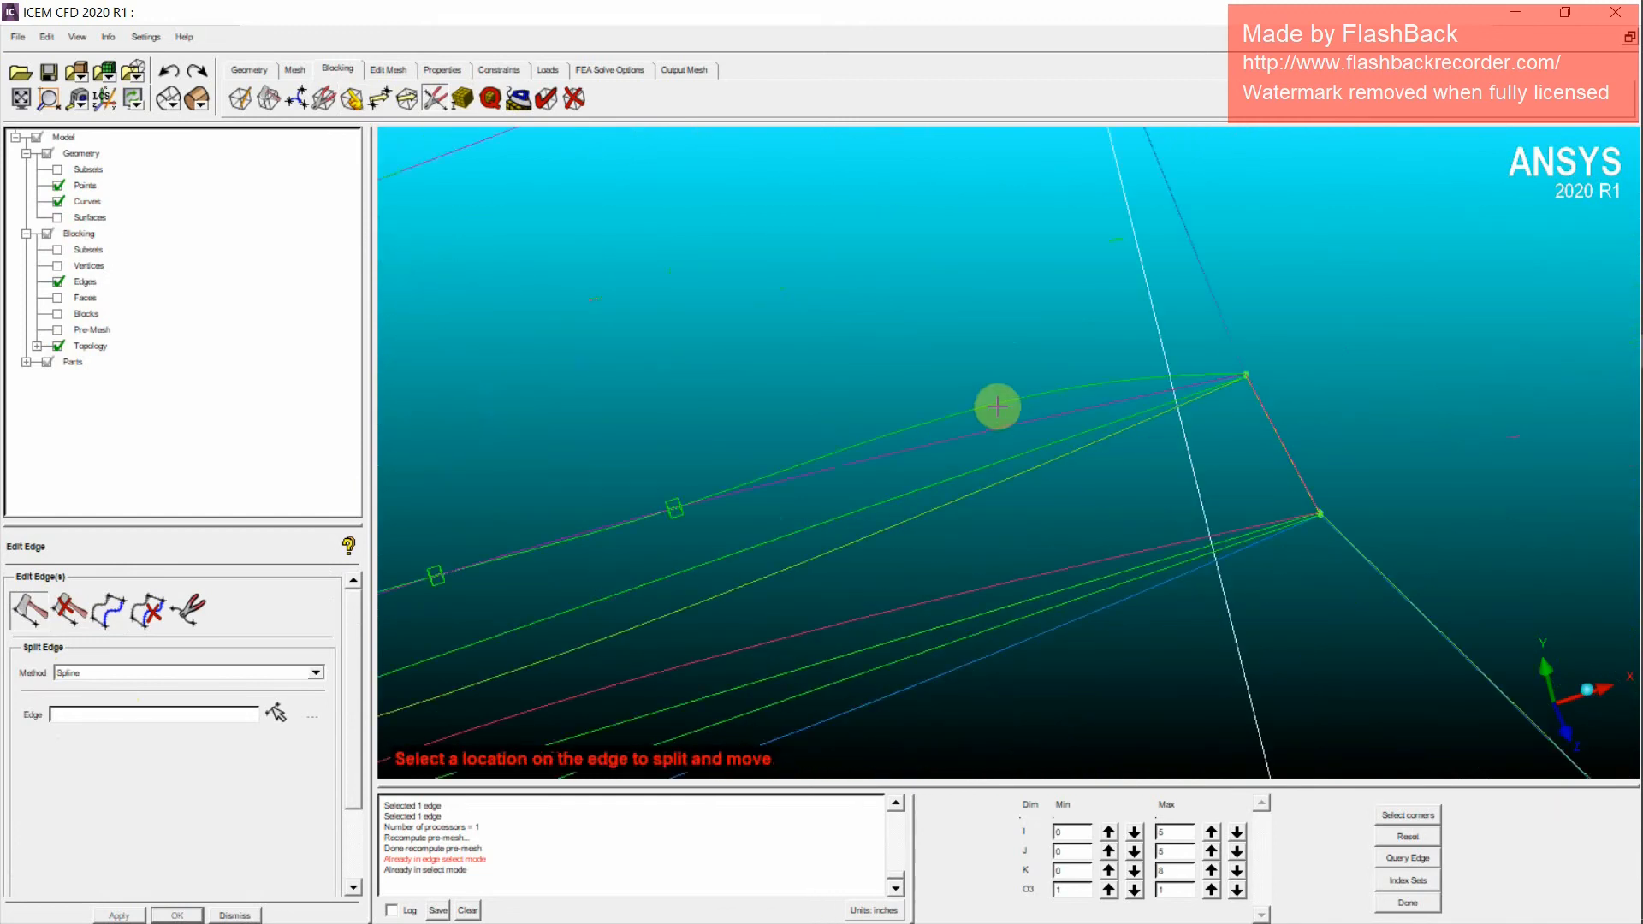
# Step: Split the lower block edge of the second airfoil section and fit it to the lower curve
pyautogui.moveTo(1048, 445); pyautogui.dragTo(1052, 461)
pyautogui.press('F9')
pyautogui.moveTo(948, 534); pyautogui.dragTo(1171, 433, button='middle')
pyautogui.press('F9')
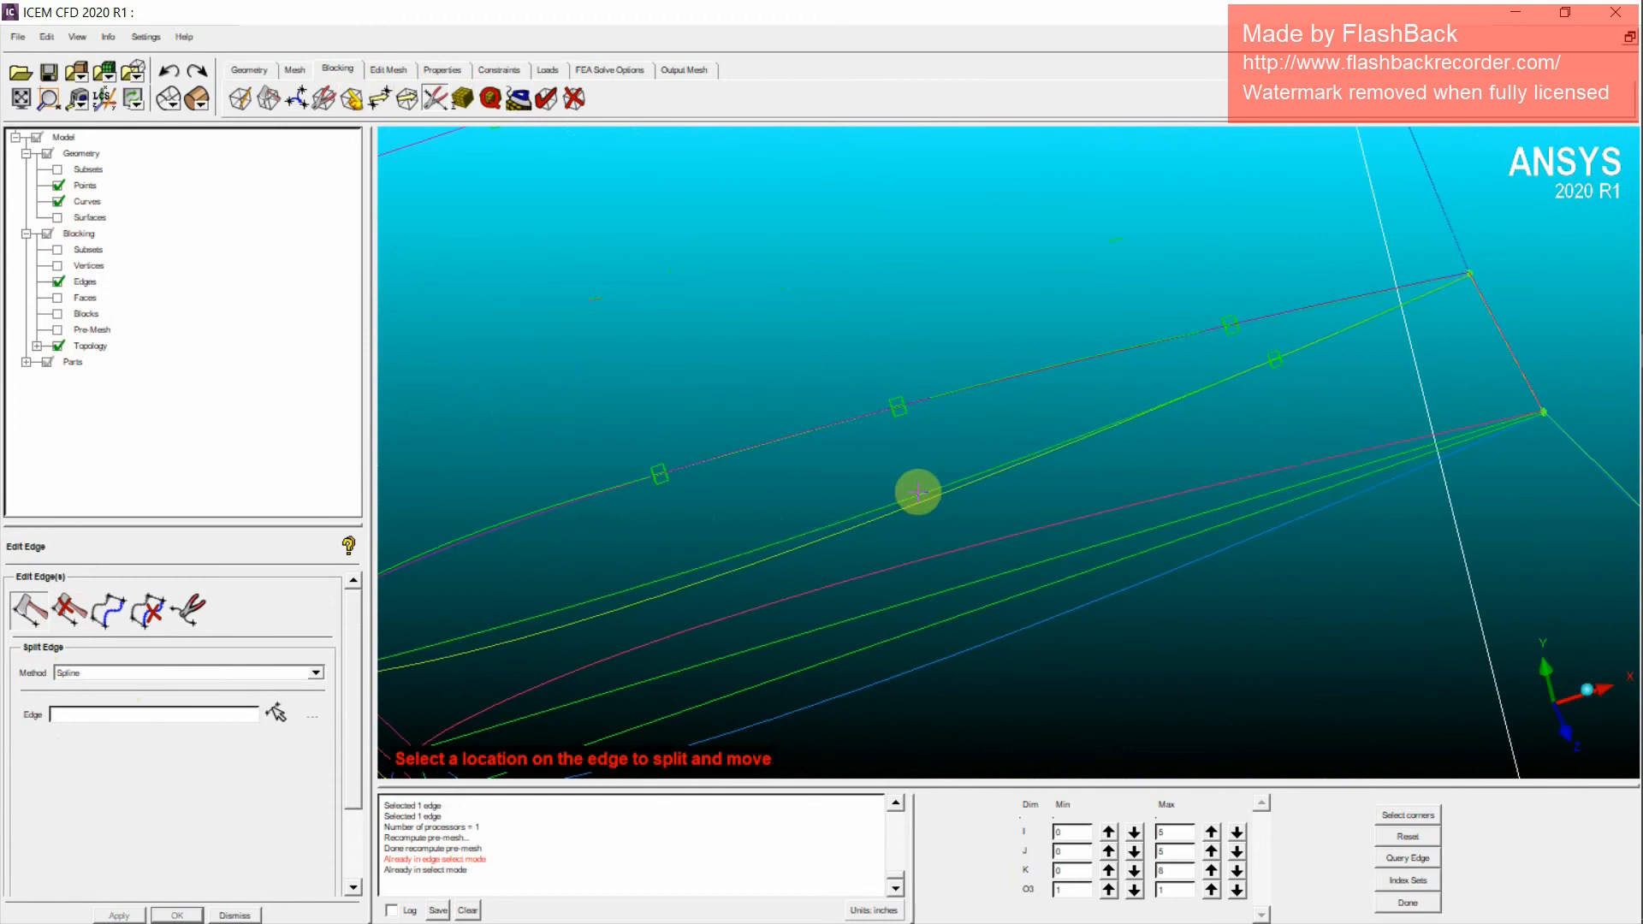
pyautogui.moveTo(920, 494); pyautogui.dragTo(922, 501)
pyautogui.press('F9')
pyautogui.moveTo(660, 631); pyautogui.dragTo(927, 517, button='middle')
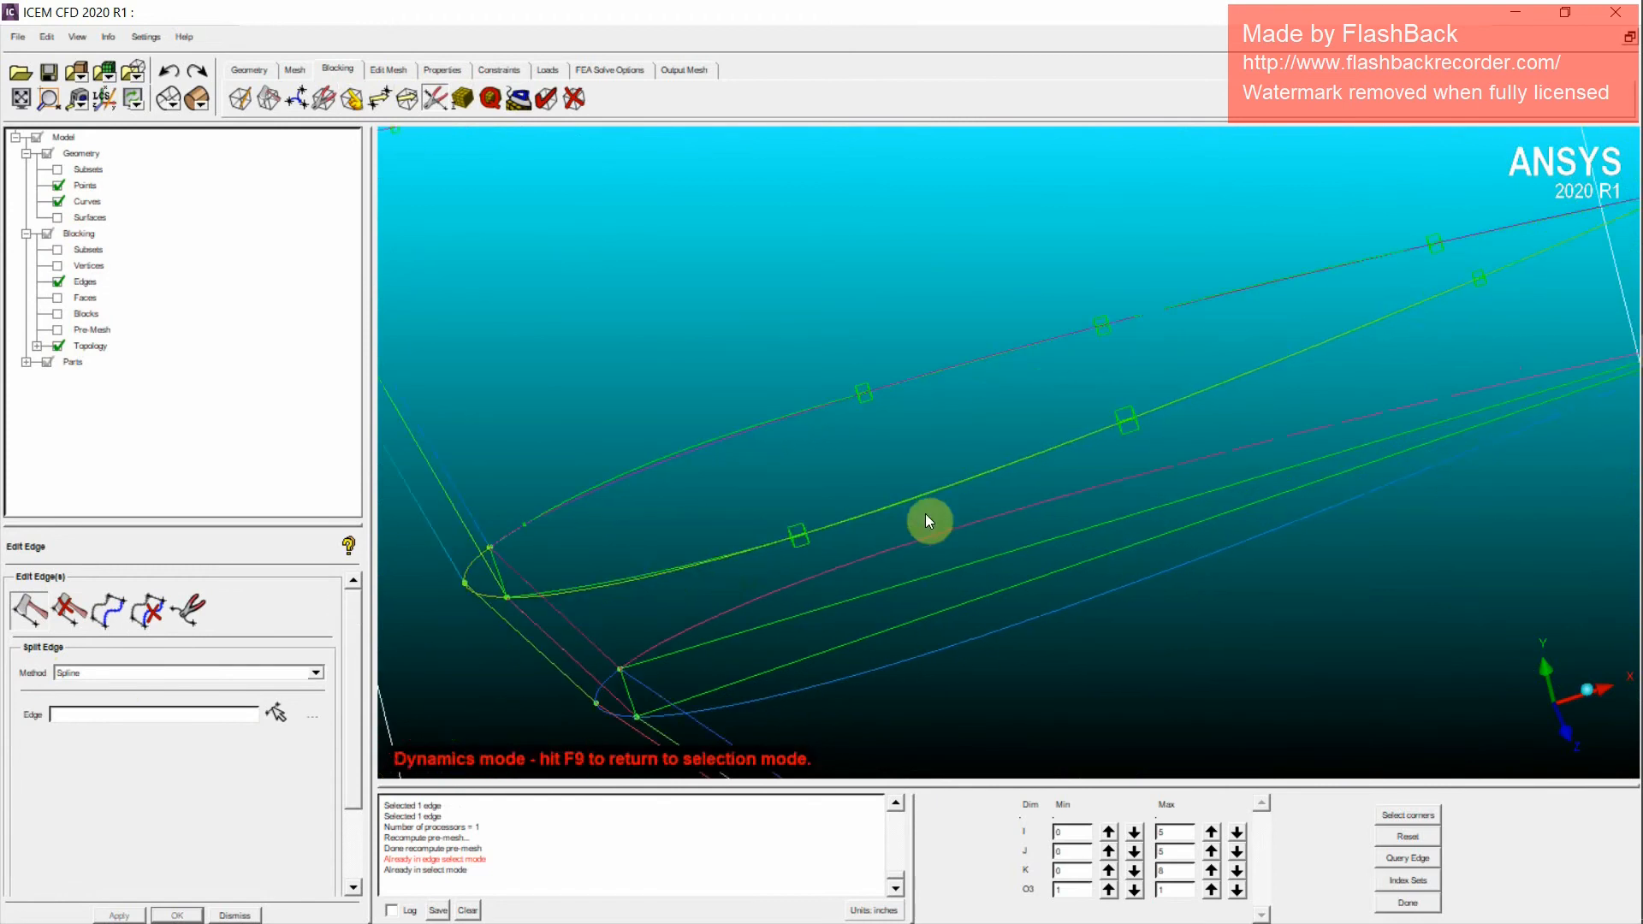
pyautogui.press('F9')
# Step: Shape the third airfoil section's upper and lower block edges with split points placed along its curves
pyautogui.press('F9')
pyautogui.moveTo(770, 627); pyautogui.dragTo(682, 576, button='middle')
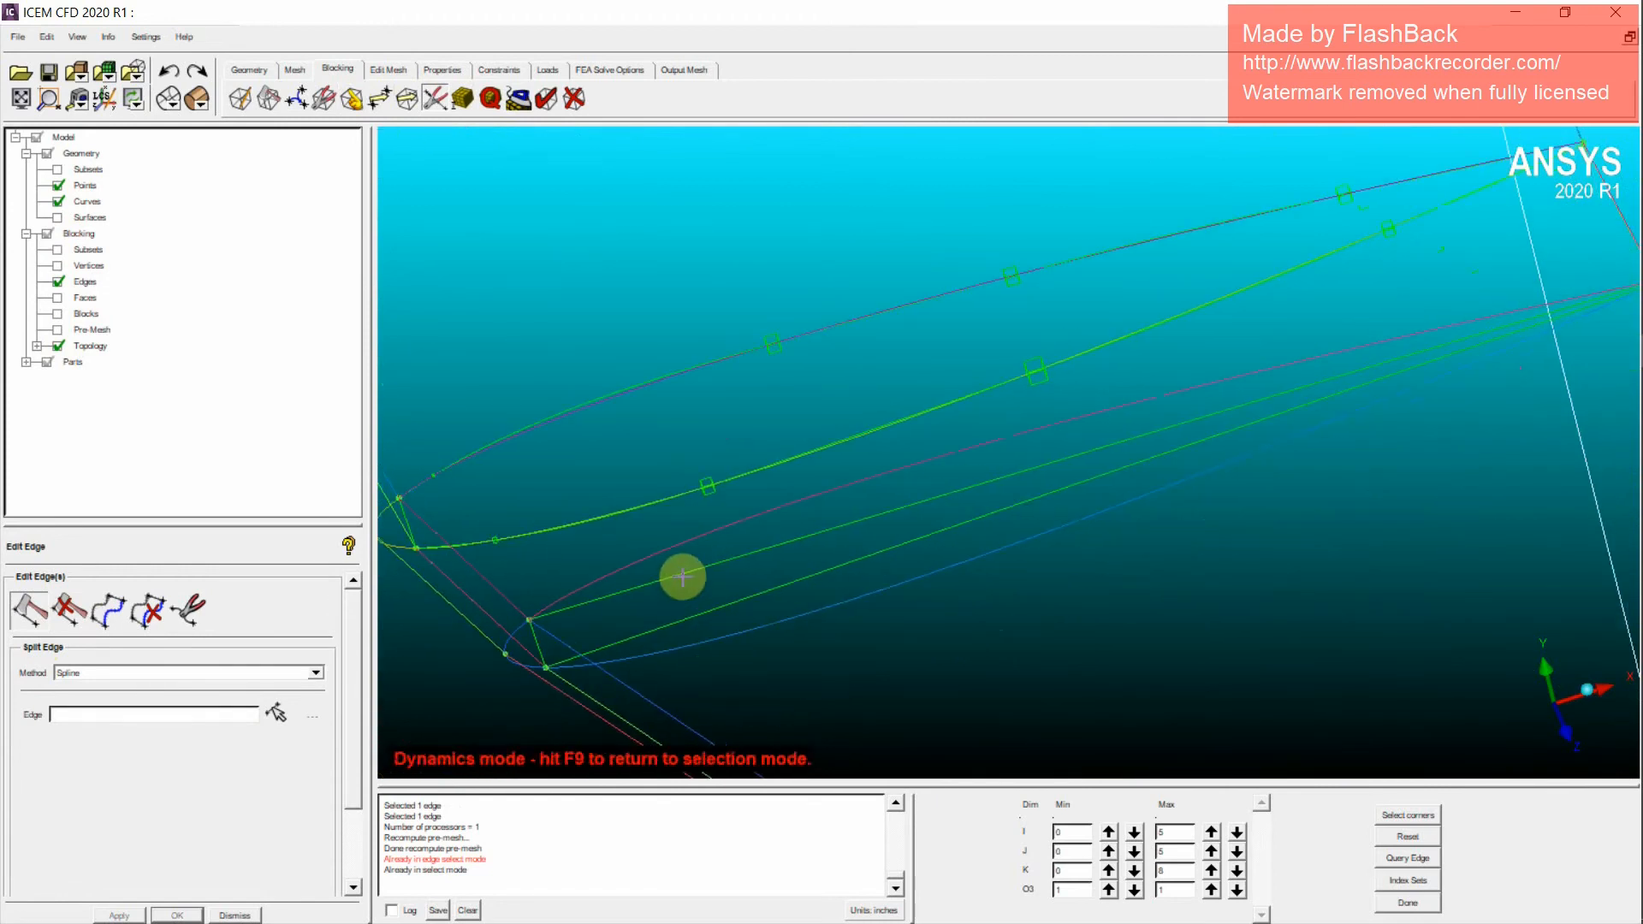
pyautogui.press('F9')
pyautogui.click(654, 588)
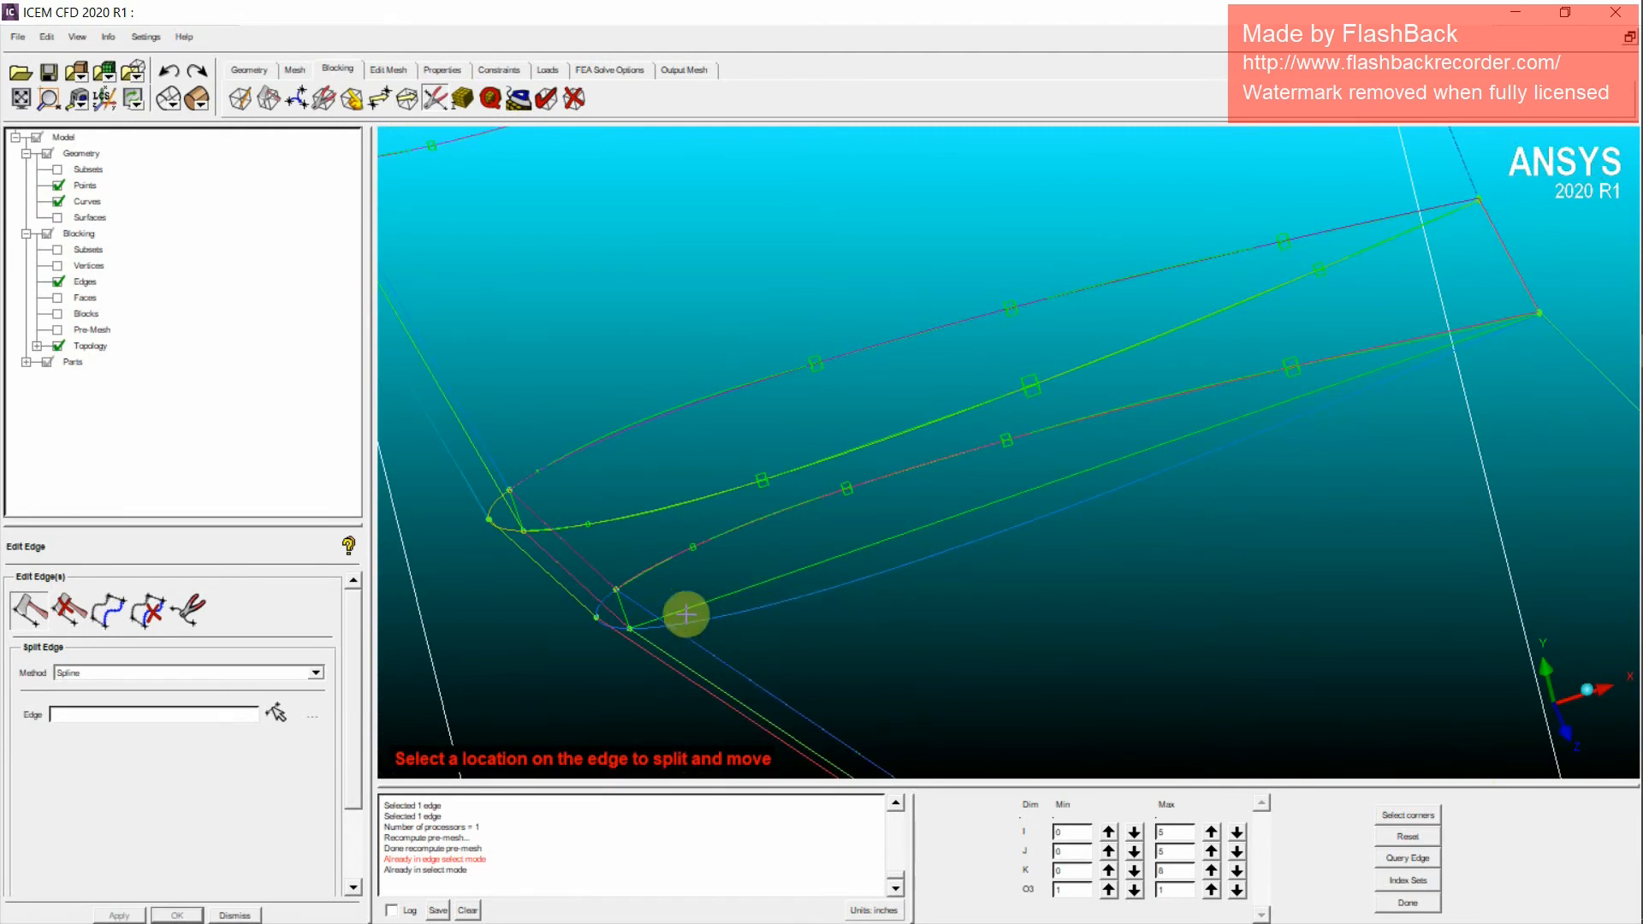
pyautogui.moveTo(684, 613); pyautogui.dragTo(904, 592)
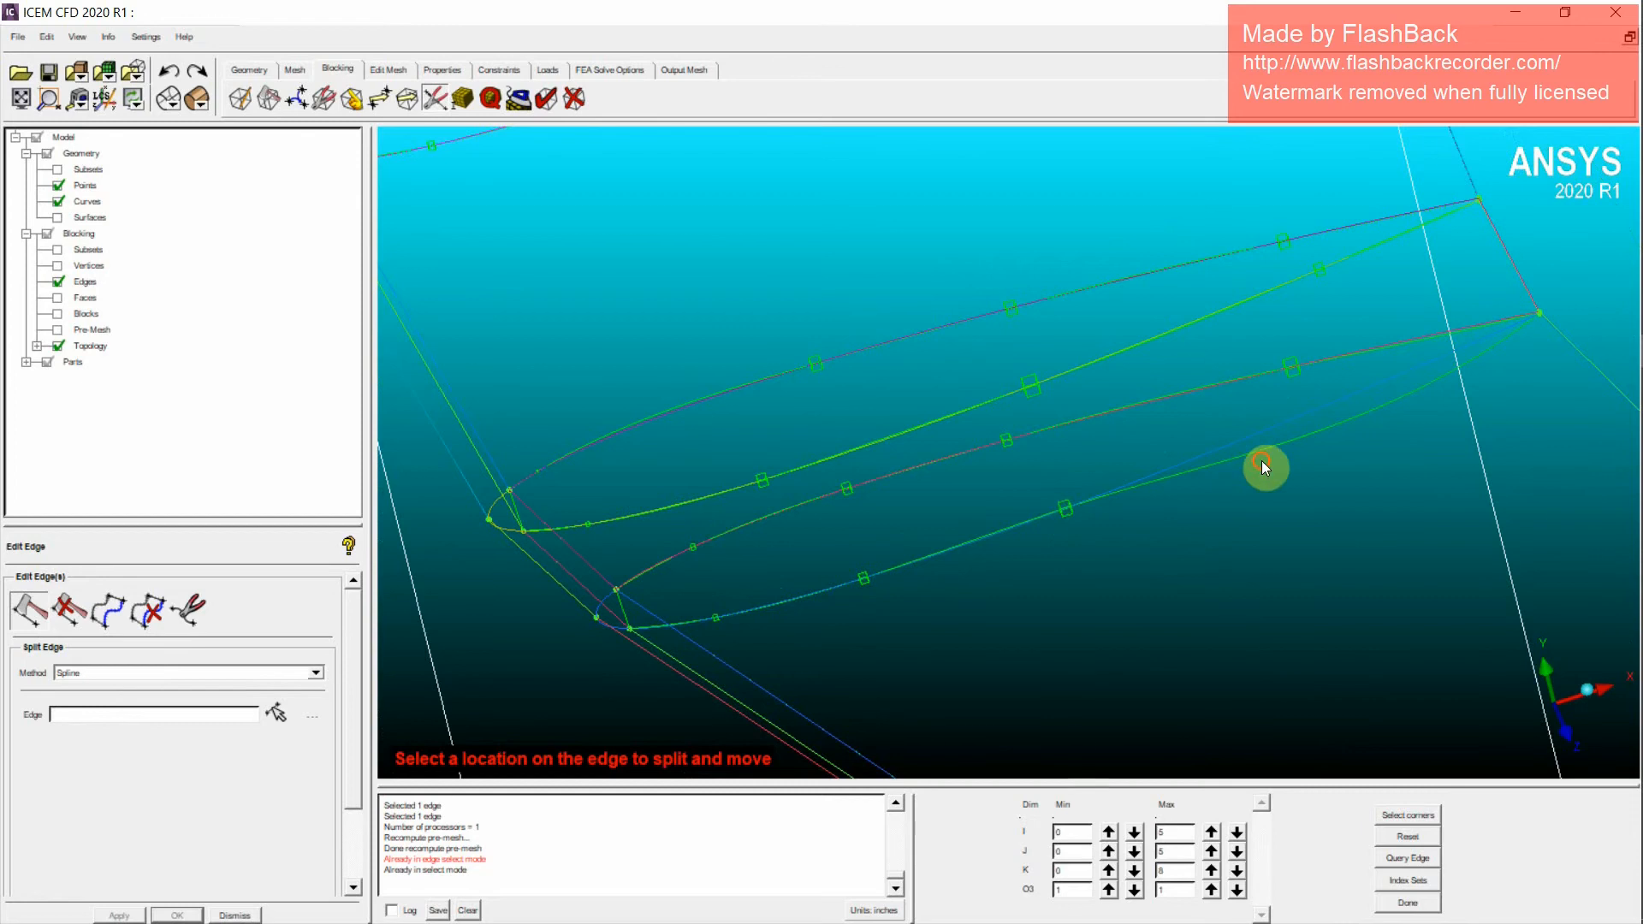
pyautogui.moveTo(1262, 462); pyautogui.dragTo(1395, 372)
# Step: Split the upper block edge of the mid-span airfoil section and shape it along the upper curve
pyautogui.scroll(-7, 1163, 649)
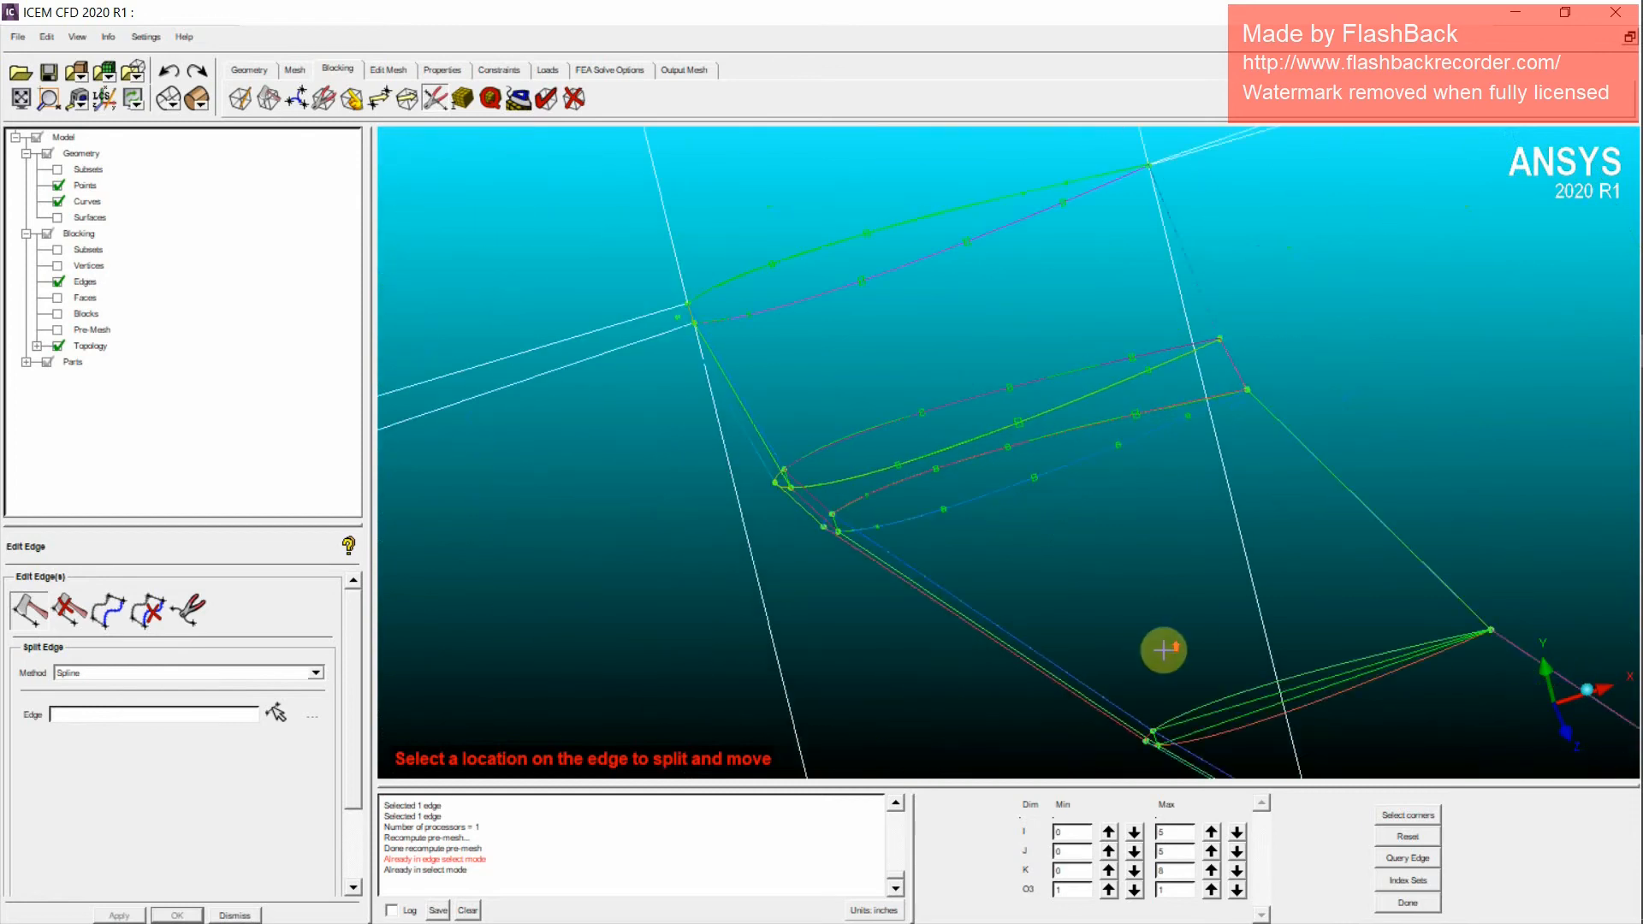
pyautogui.scroll(2, 1041, 627)
pyautogui.press('F9')
pyautogui.moveTo(1189, 672); pyautogui.dragTo(782, 500, button='middle')
pyautogui.scroll(3, 860, 590)
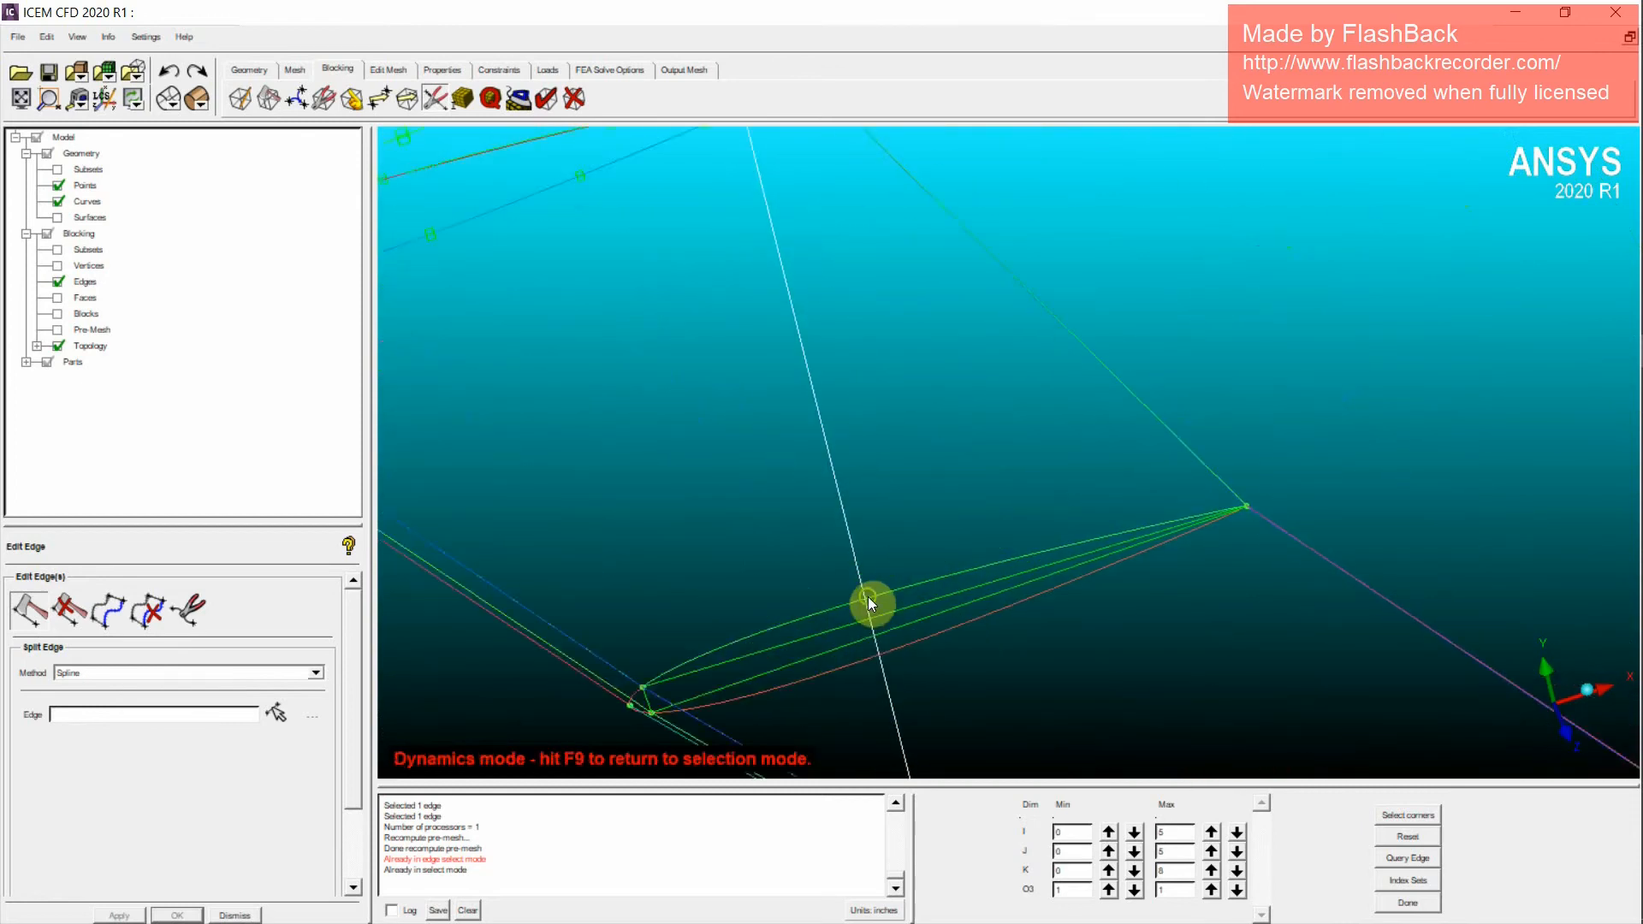
pyautogui.moveTo(866, 603); pyautogui.dragTo(956, 491, button='middle')
pyautogui.press('F9')
pyautogui.moveTo(728, 591); pyautogui.dragTo(724, 578)
pyautogui.moveTo(898, 511); pyautogui.dragTo(1144, 476)
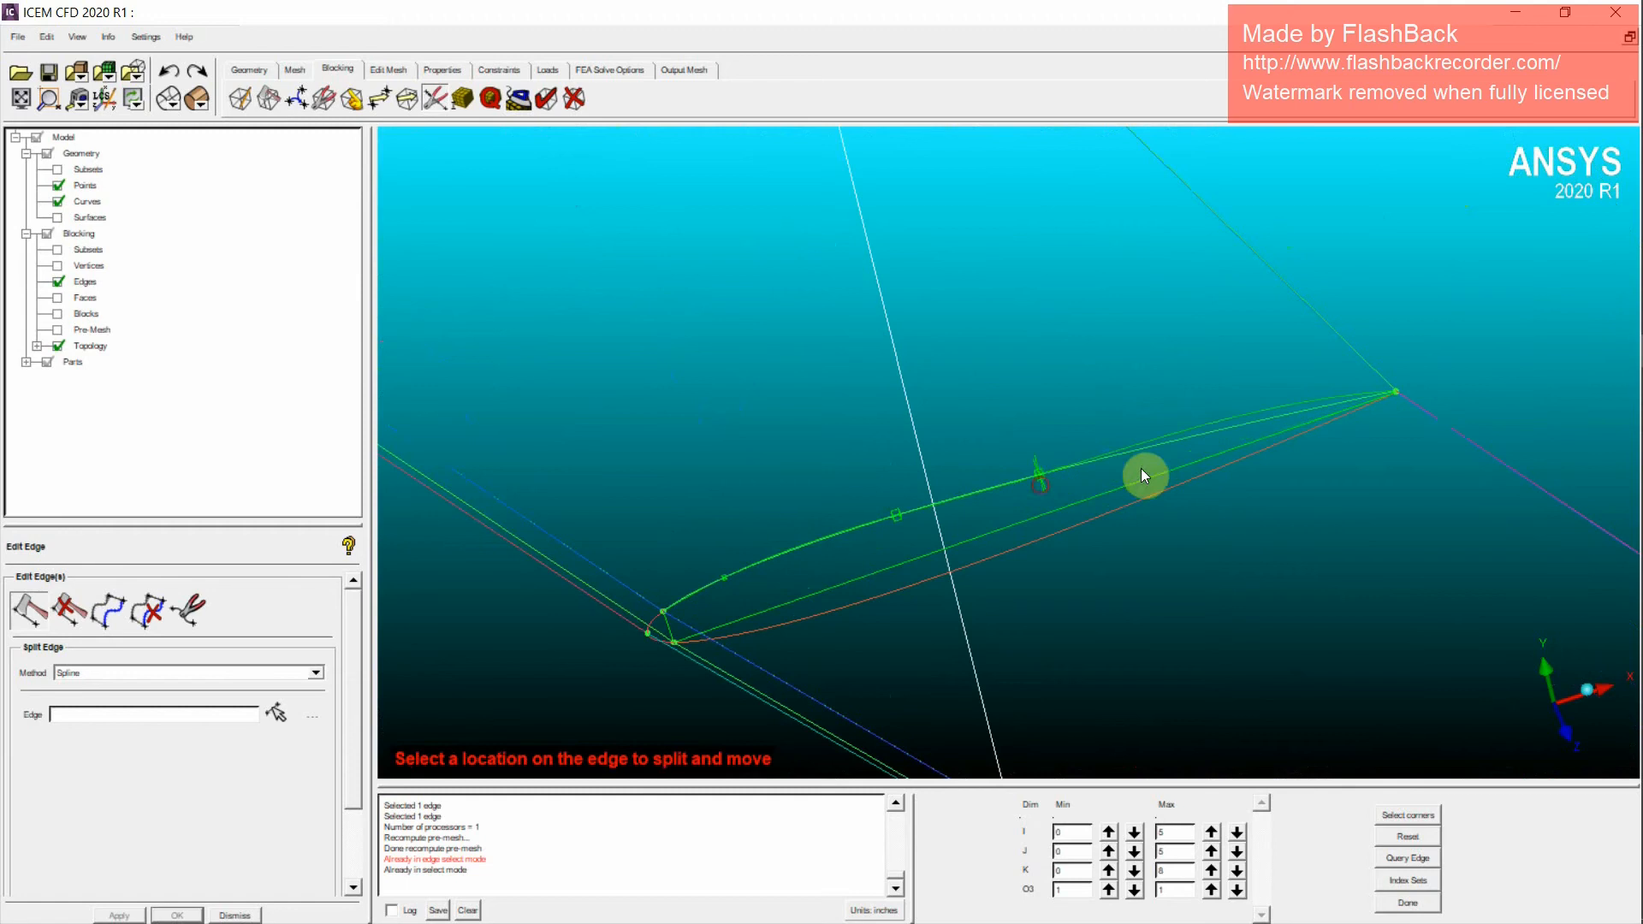
# Step: Split the mid-span section's lower block edge at four points, moving each onto the lower airfoil curve
pyautogui.moveTo(756, 614); pyautogui.dragTo(764, 629)
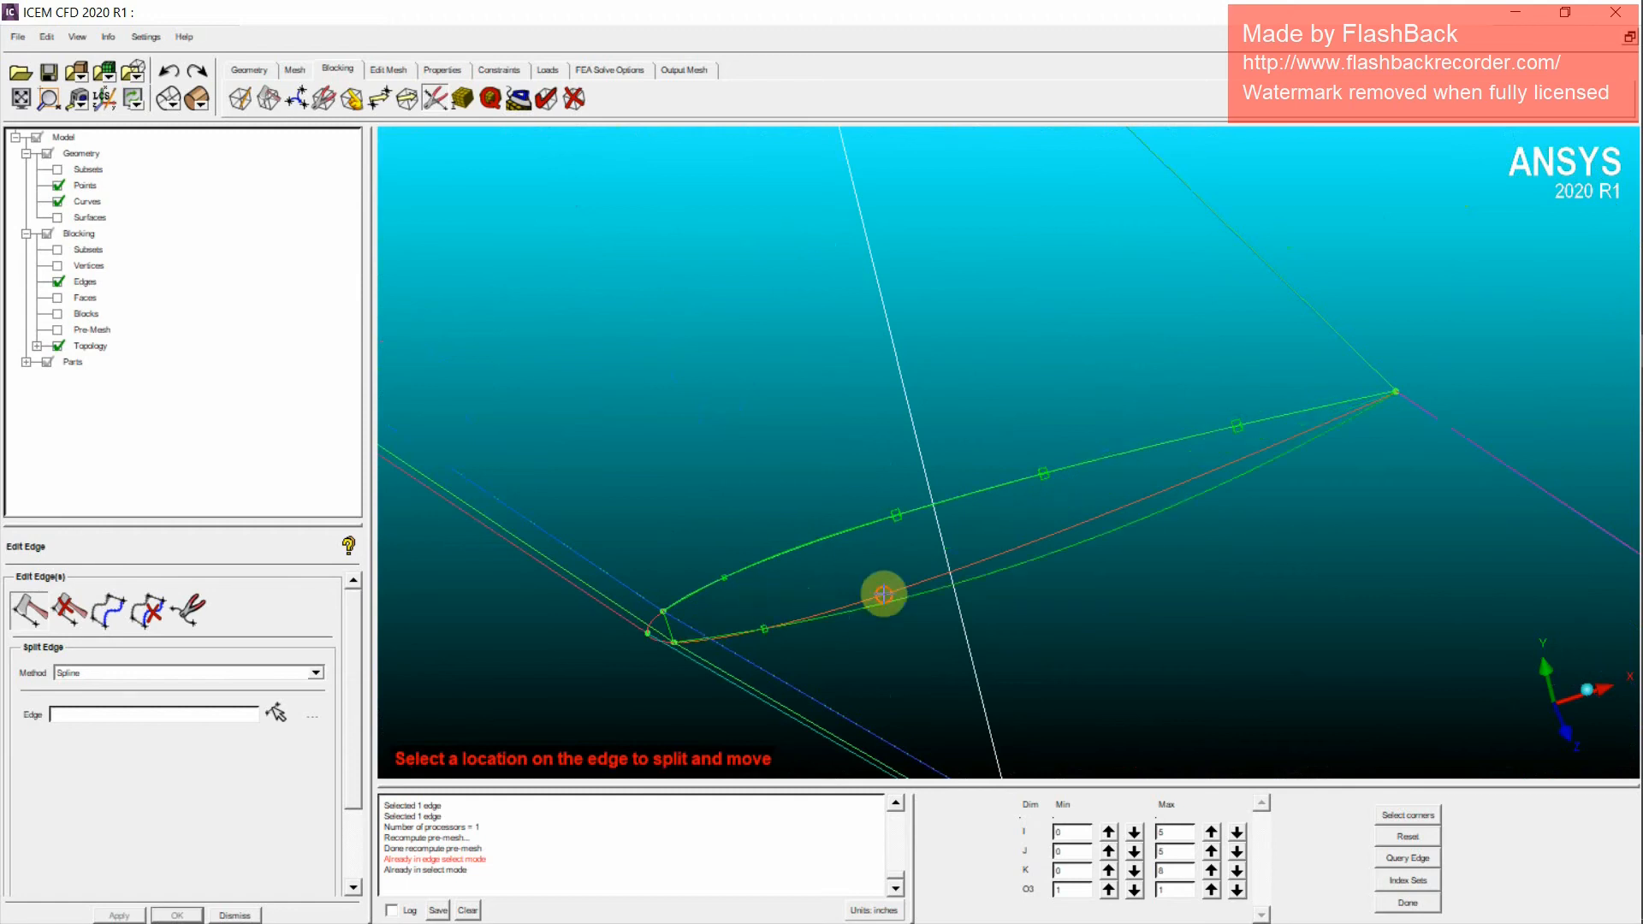
pyautogui.moveTo(884, 597); pyautogui.dragTo(885, 594)
pyautogui.moveTo(1097, 517); pyautogui.dragTo(1102, 515)
pyautogui.moveTo(1291, 451); pyautogui.dragTo(1291, 439)
# Step: Split and fit the upper and lower block edges of the inner section near the wing tip to its curves
pyautogui.scroll(1, 1305, 523)
pyautogui.press('F9')
pyautogui.scroll(5, 1236, 602)
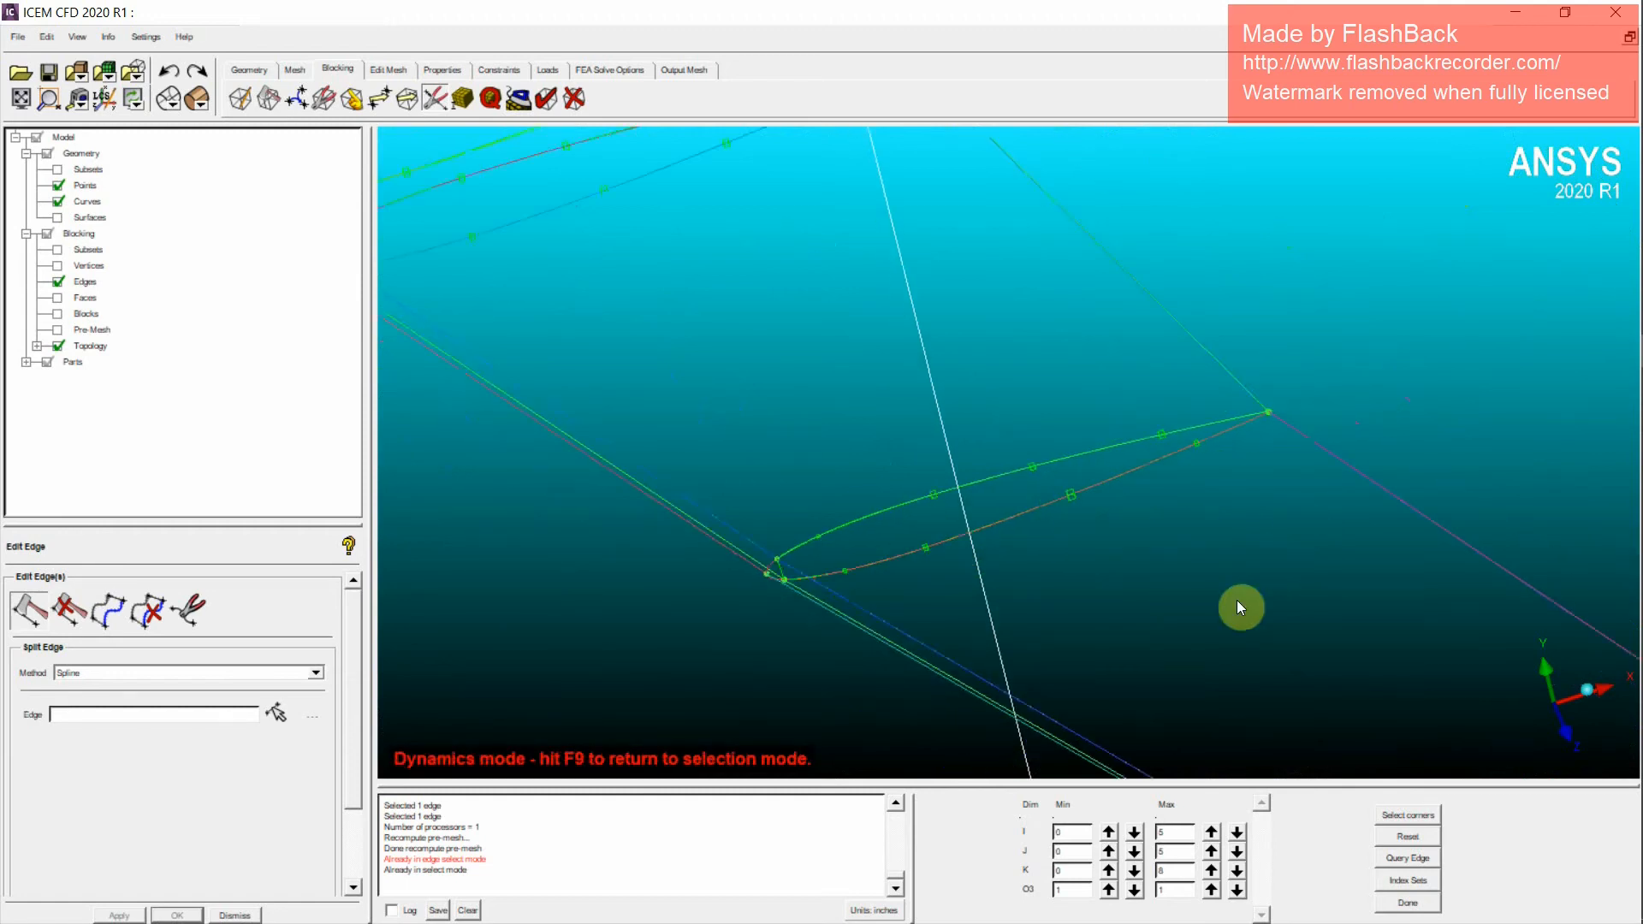
pyautogui.moveTo(1341, 667); pyautogui.dragTo(965, 475, button='middle')
pyautogui.scroll(-4, 965, 476)
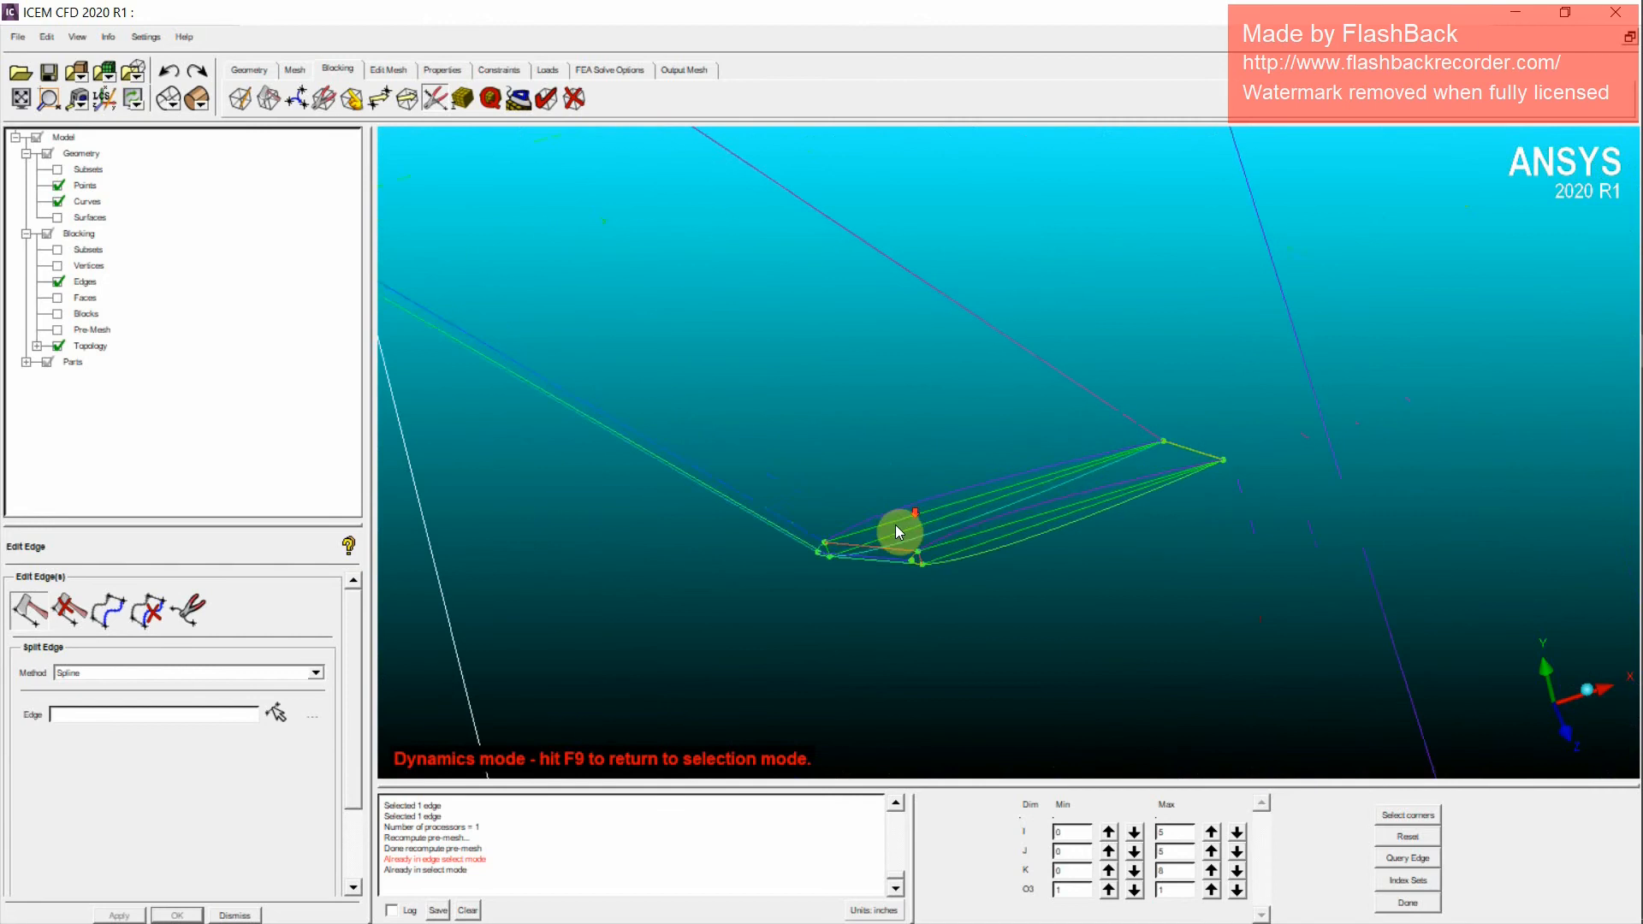
pyautogui.moveTo(895, 525); pyautogui.dragTo(854, 554, button='middle')
pyautogui.scroll(-2, 972, 433)
pyautogui.press('F9')
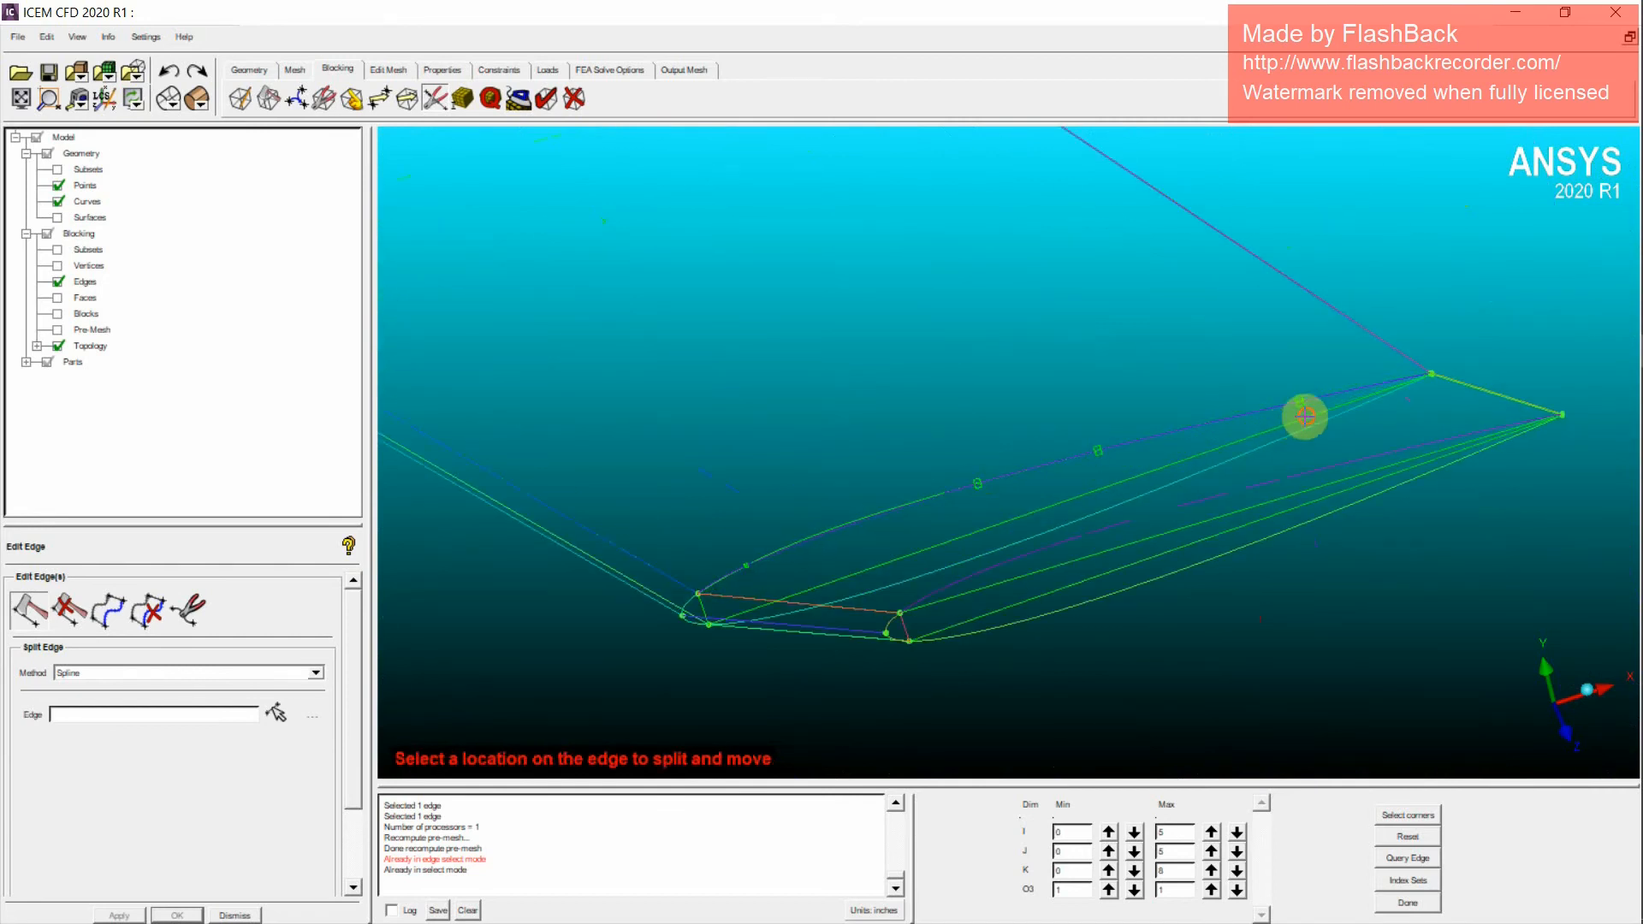
pyautogui.moveTo(1305, 417); pyautogui.dragTo(1209, 482)
pyautogui.click(848, 591)
# Step: Split the outermost tip section's upper and lower block edges to follow its airfoil curves, ending the edge splitting
pyautogui.scroll(2, 1073, 587)
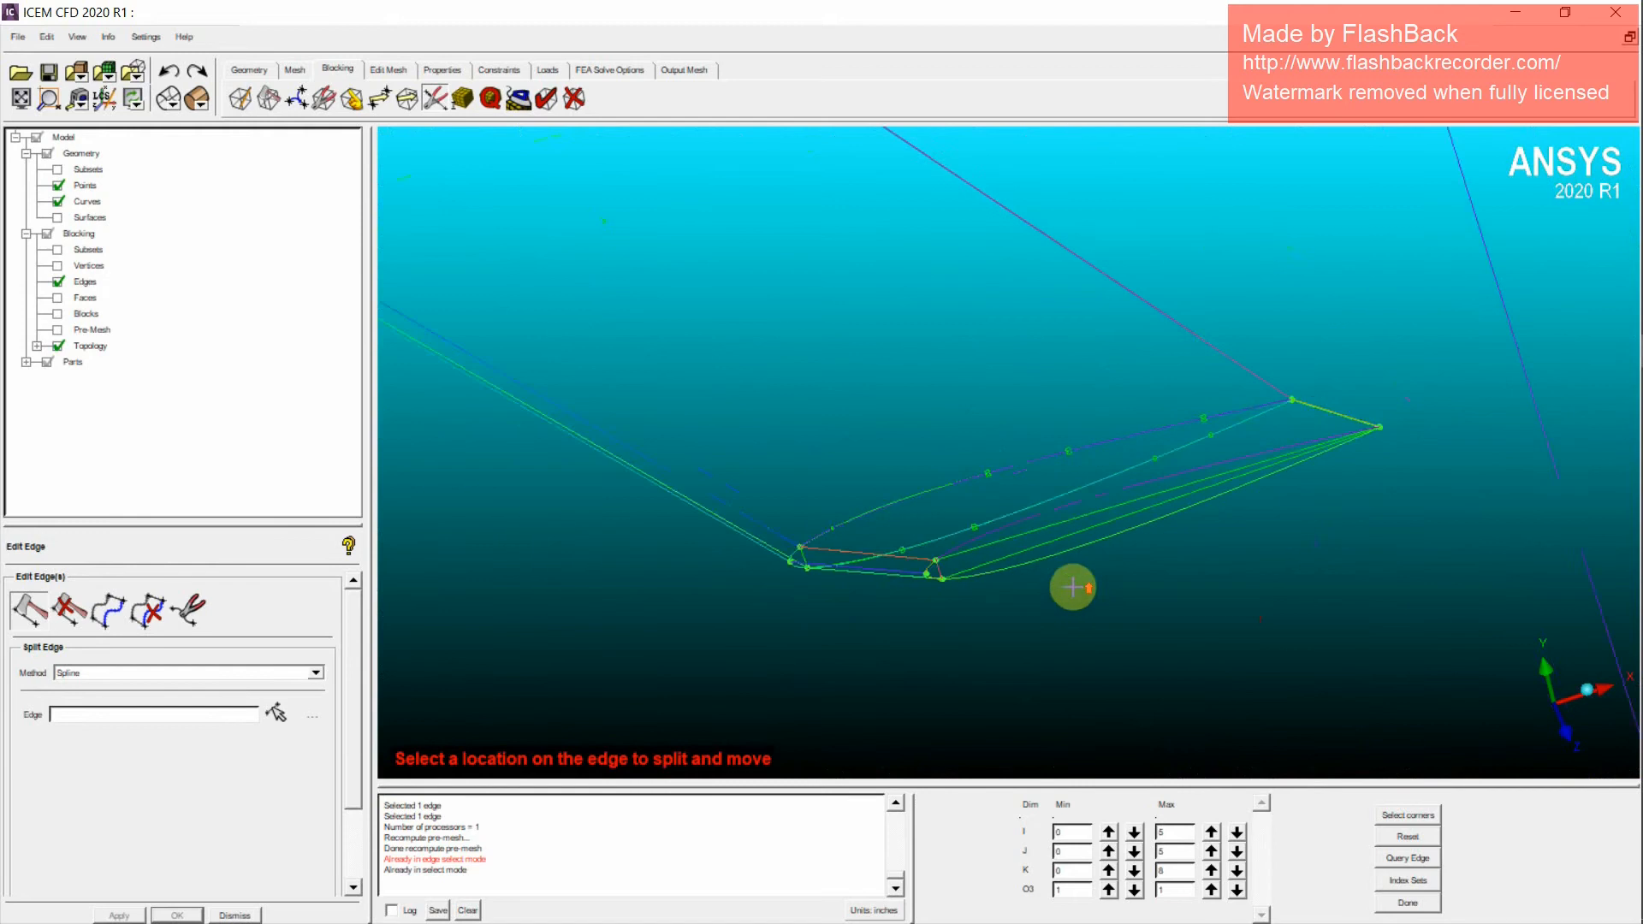
pyautogui.press('F9')
pyautogui.moveTo(1034, 585); pyautogui.dragTo(874, 592, button='middle')
pyautogui.scroll(-2, 875, 592)
pyautogui.press('F9')
pyautogui.click(720, 599)
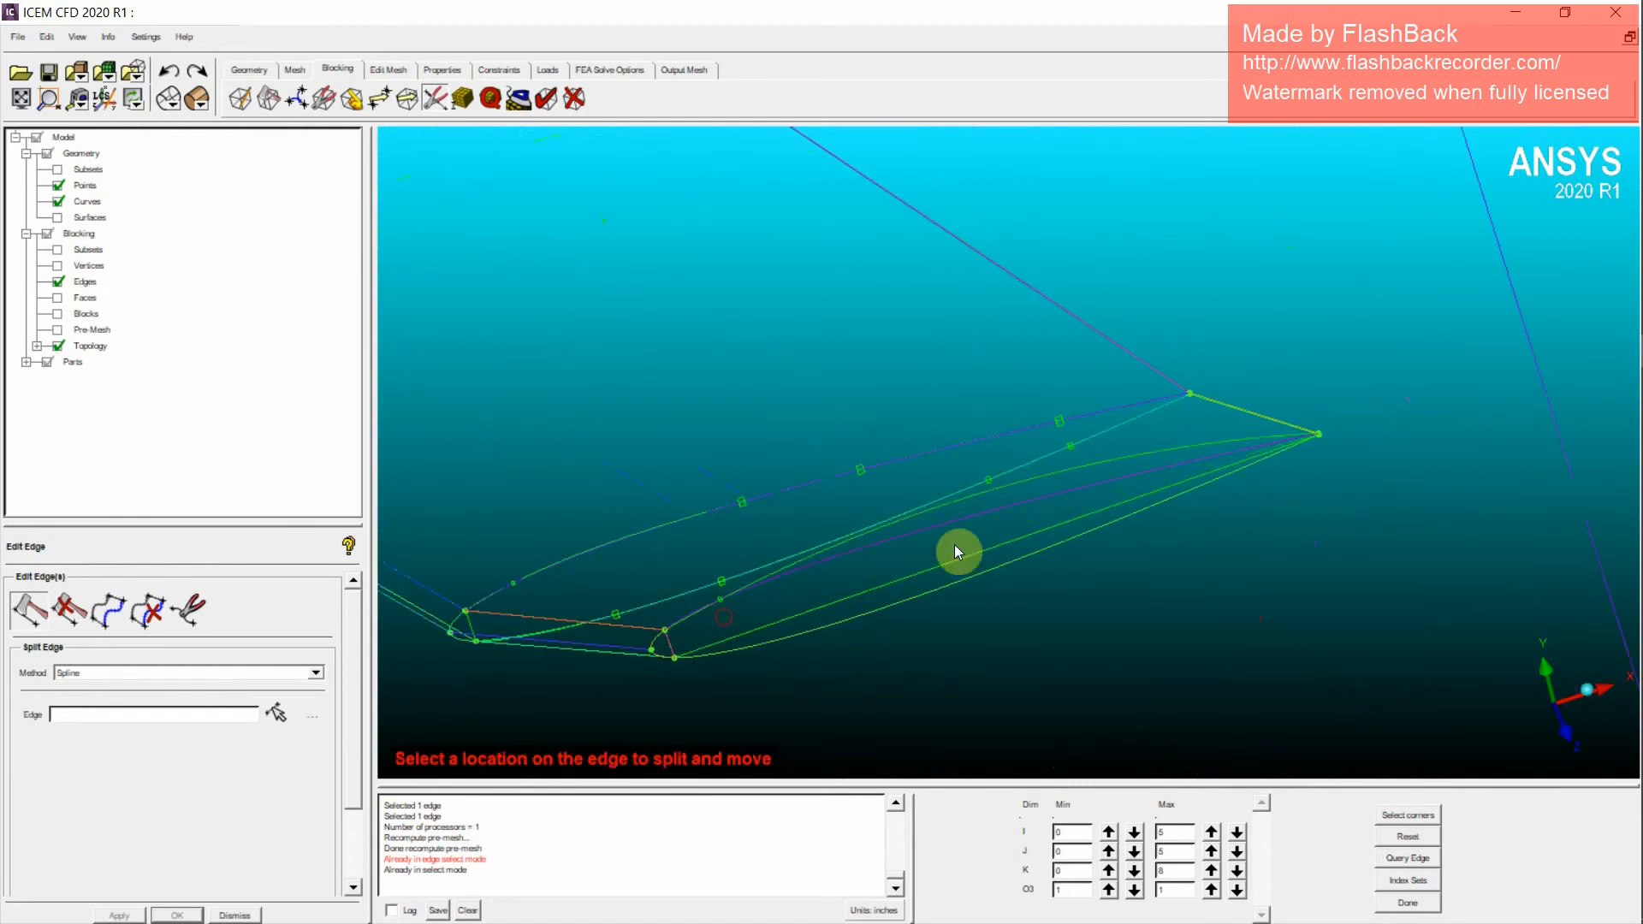
pyautogui.moveTo(995, 496); pyautogui.dragTo(1197, 502)
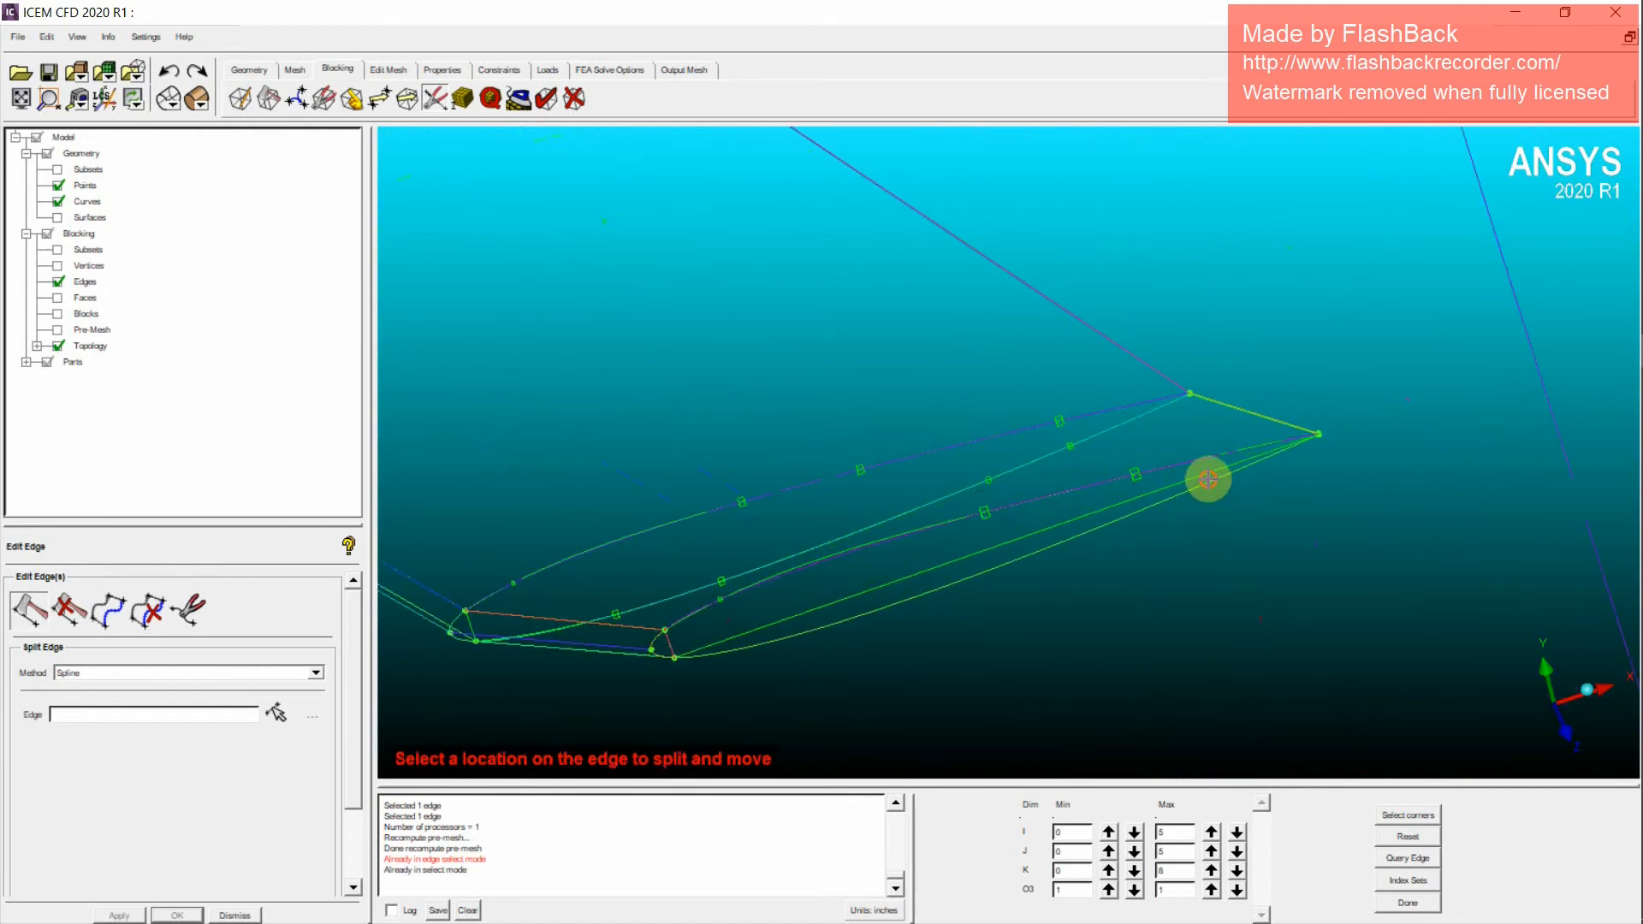
pyautogui.click(1208, 479)
pyautogui.click(1038, 548)
pyautogui.scroll(5, 833, 630)
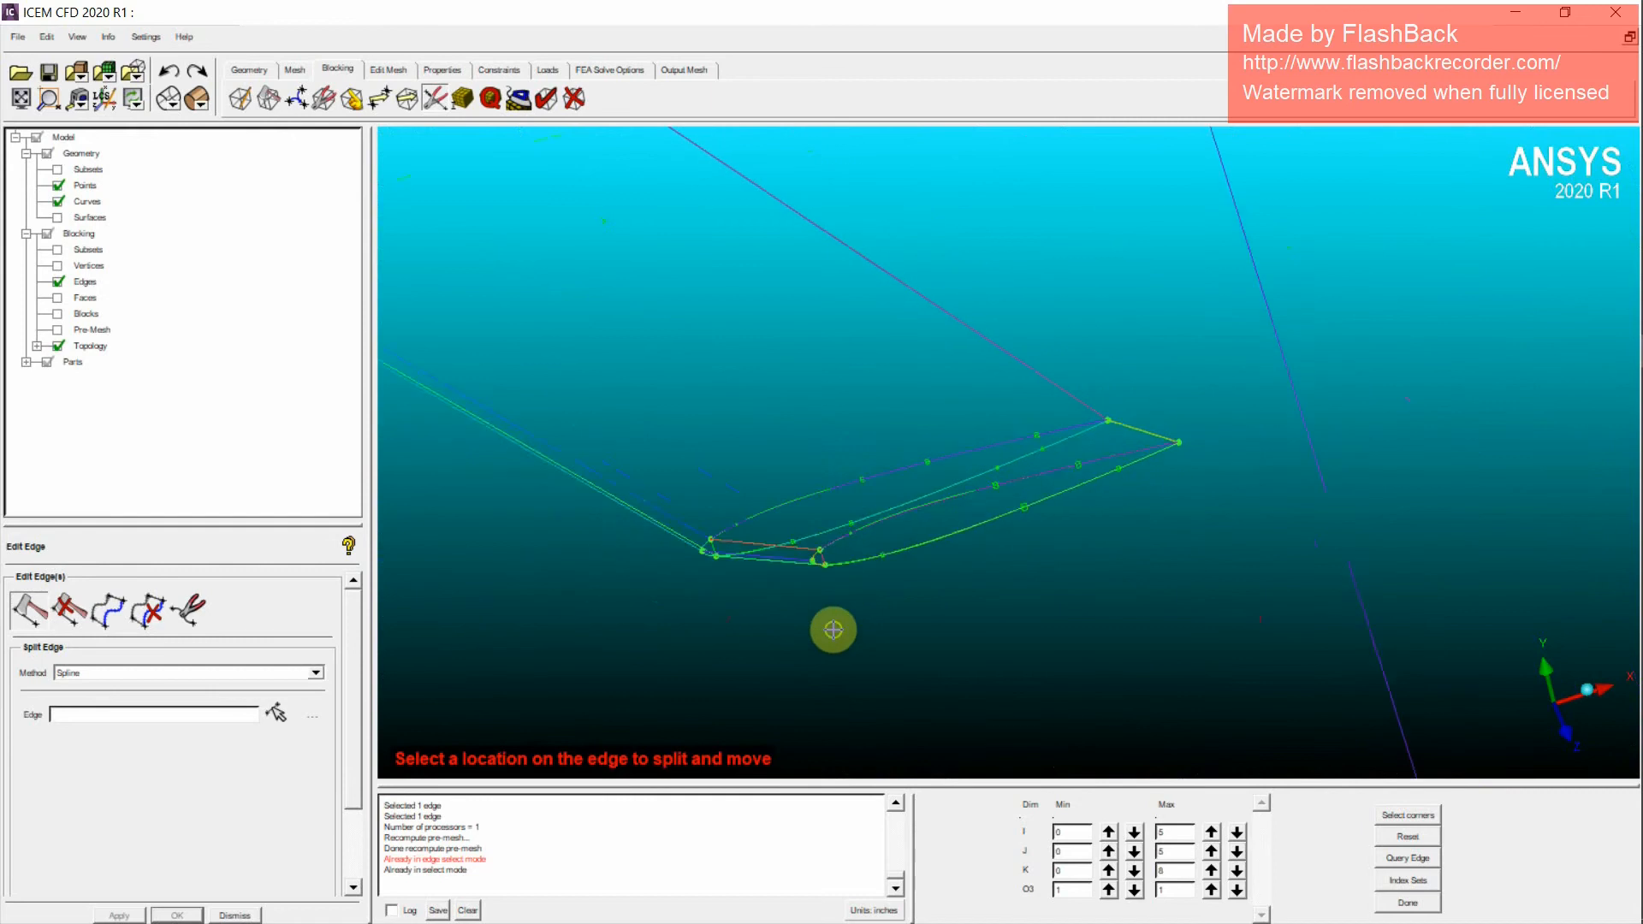
pyautogui.middleClick(837, 625)
# Step: Start an O-grid block split and select all blocks of the SOLID_WING part for it
pyautogui.scroll(2, 837, 624)
pyautogui.moveTo(1021, 453); pyautogui.dragTo(1146, 582, button='middle')
pyautogui.scroll(2, 1146, 582)
pyautogui.moveTo(940, 483); pyautogui.dragTo(903, 458)
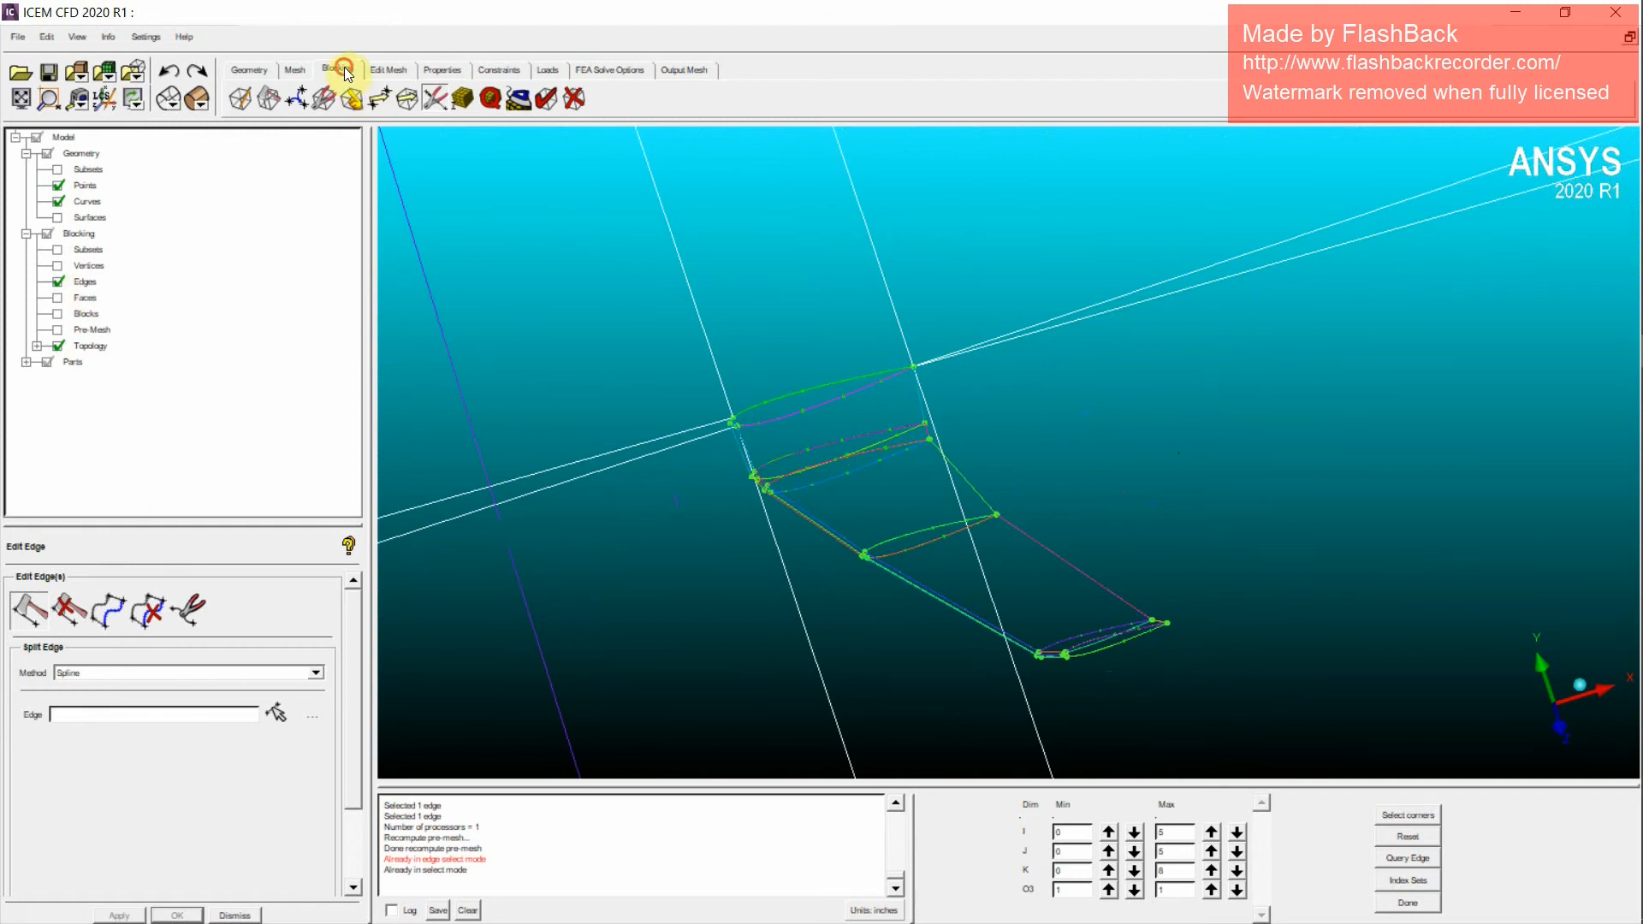
pyautogui.click(72, 621)
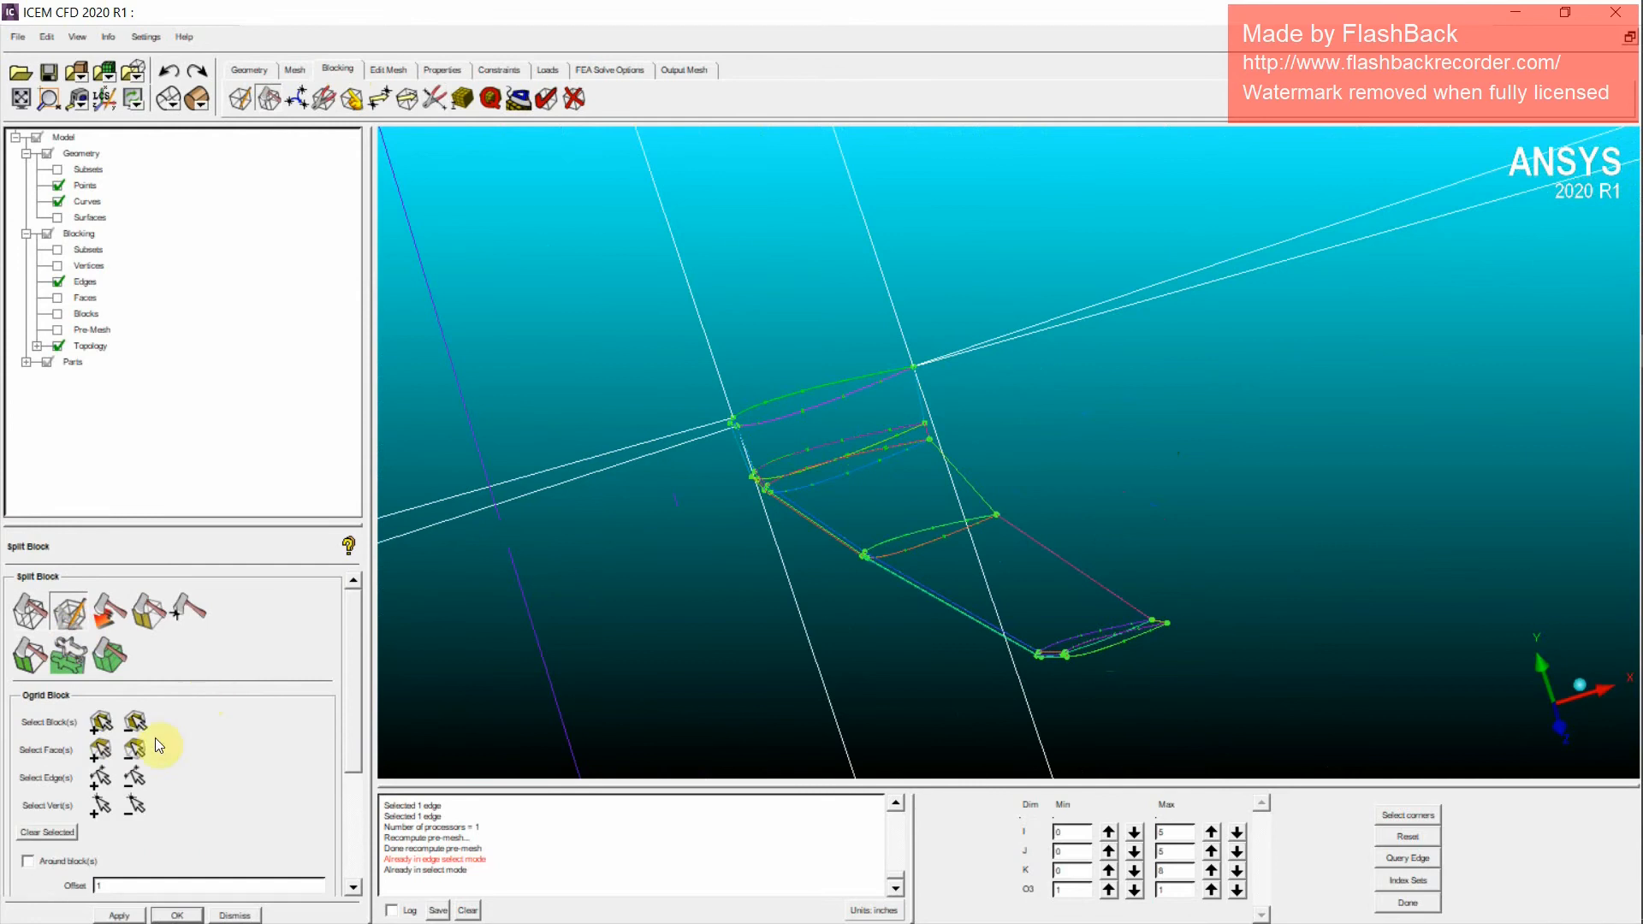
pyautogui.click(102, 725)
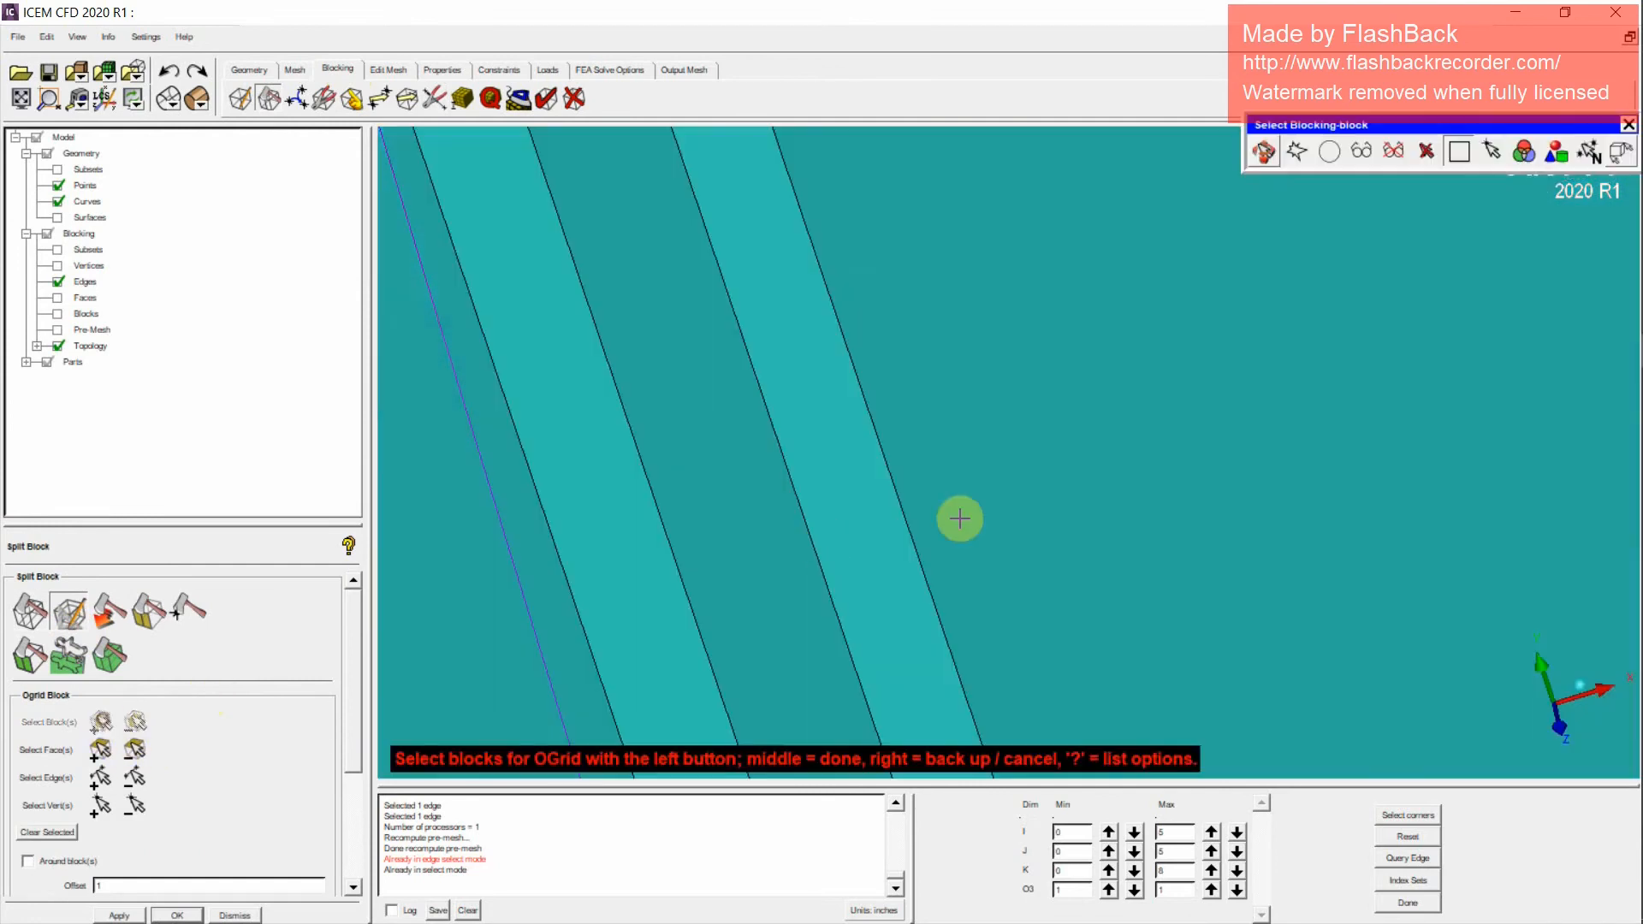
pyautogui.click(1556, 155)
pyautogui.click(272, 313)
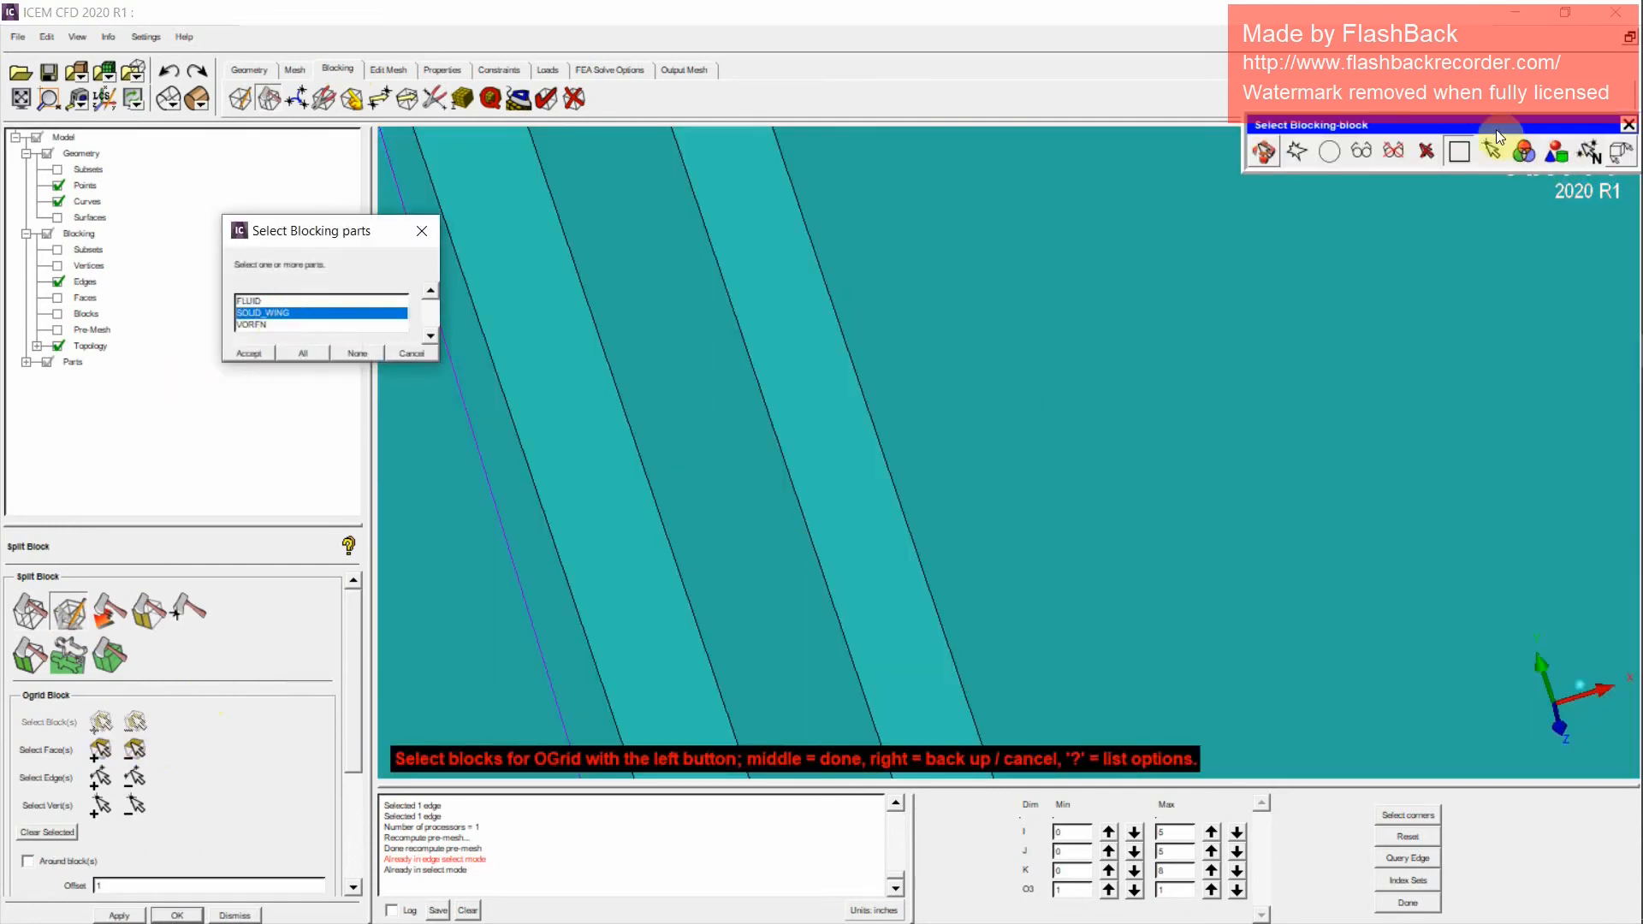
pyautogui.click(249, 353)
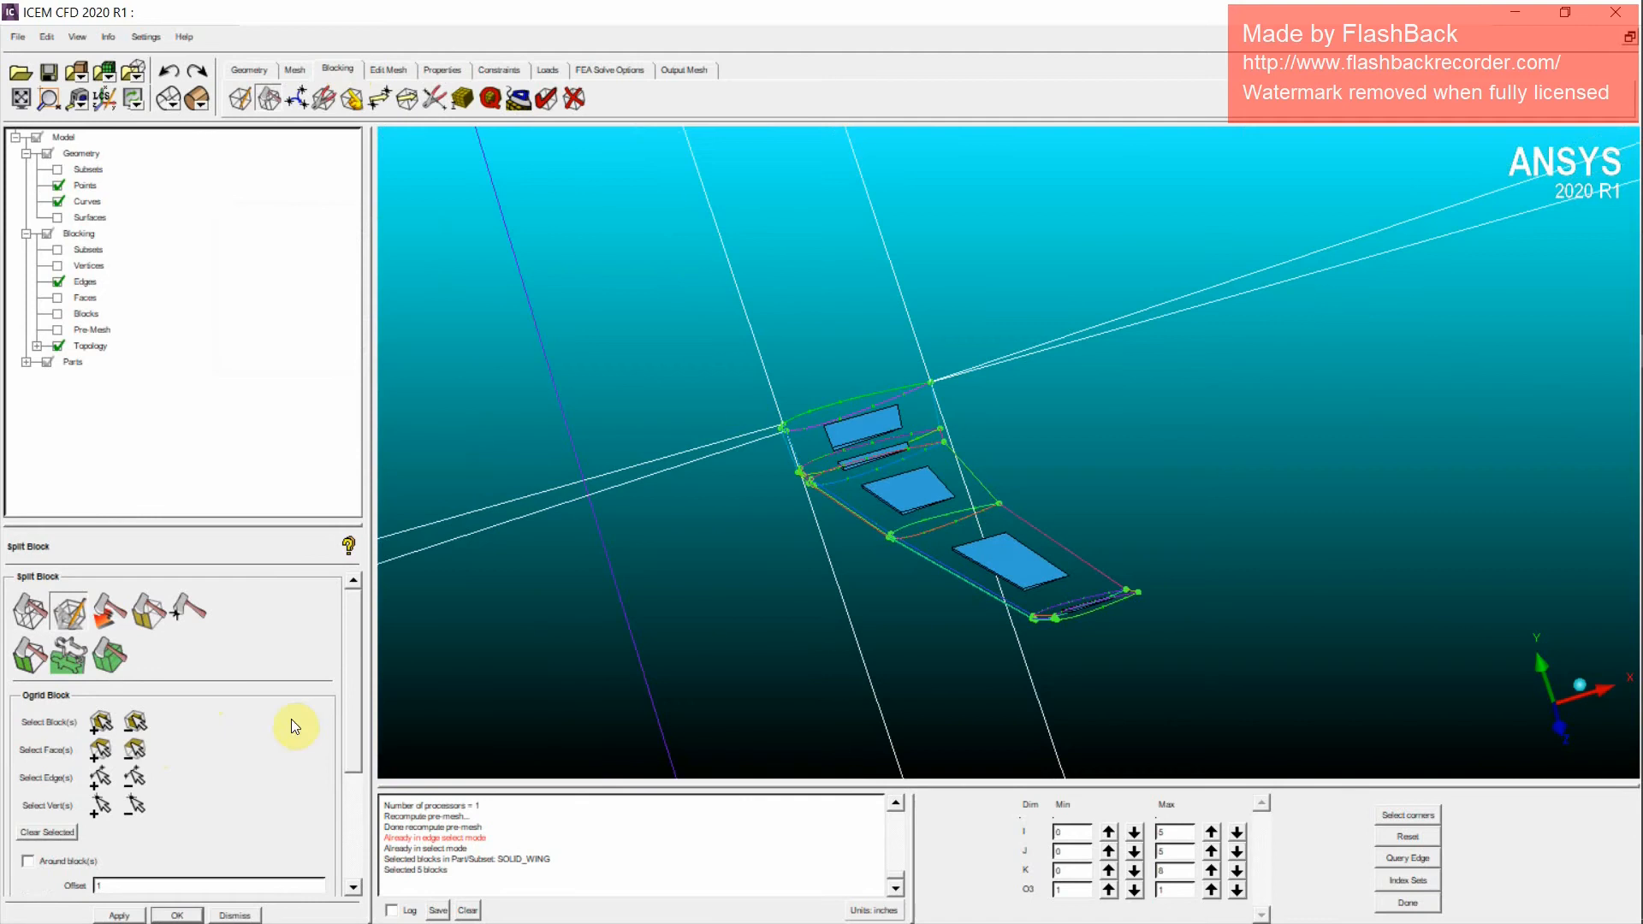
# Step: Create the O-grid around the selected wing blocks with an offset of 0.2
pyautogui.moveTo(348, 732); pyautogui.dragTo(352, 772)
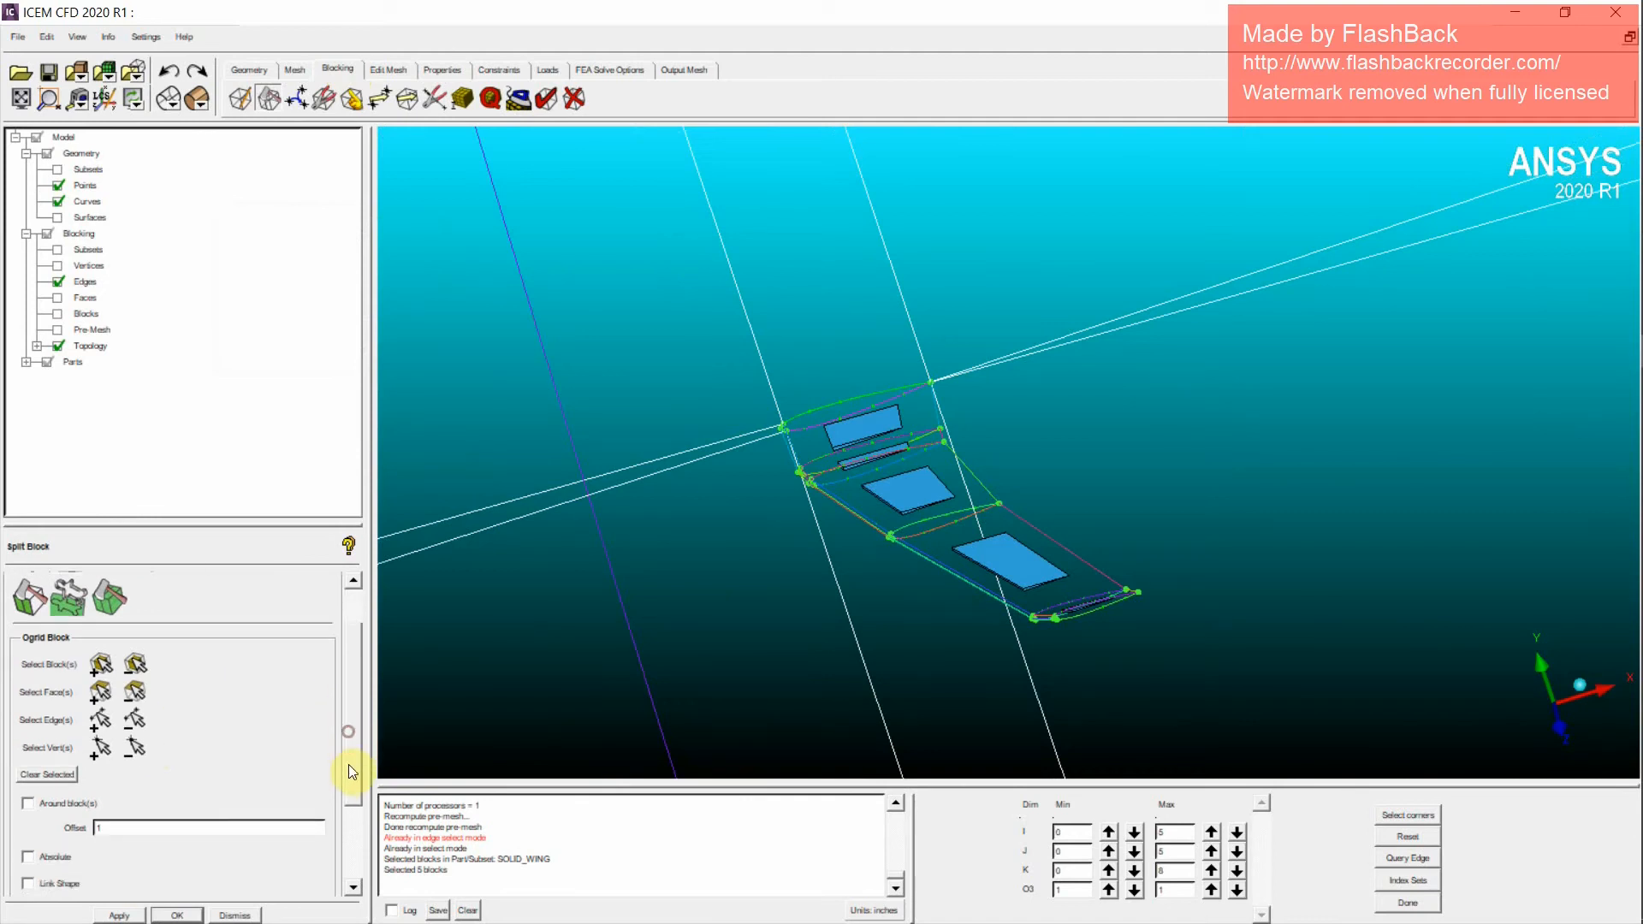
pyautogui.click(39, 805)
pyautogui.scroll(-2, 358, 778)
pyautogui.doubleClick(140, 758)
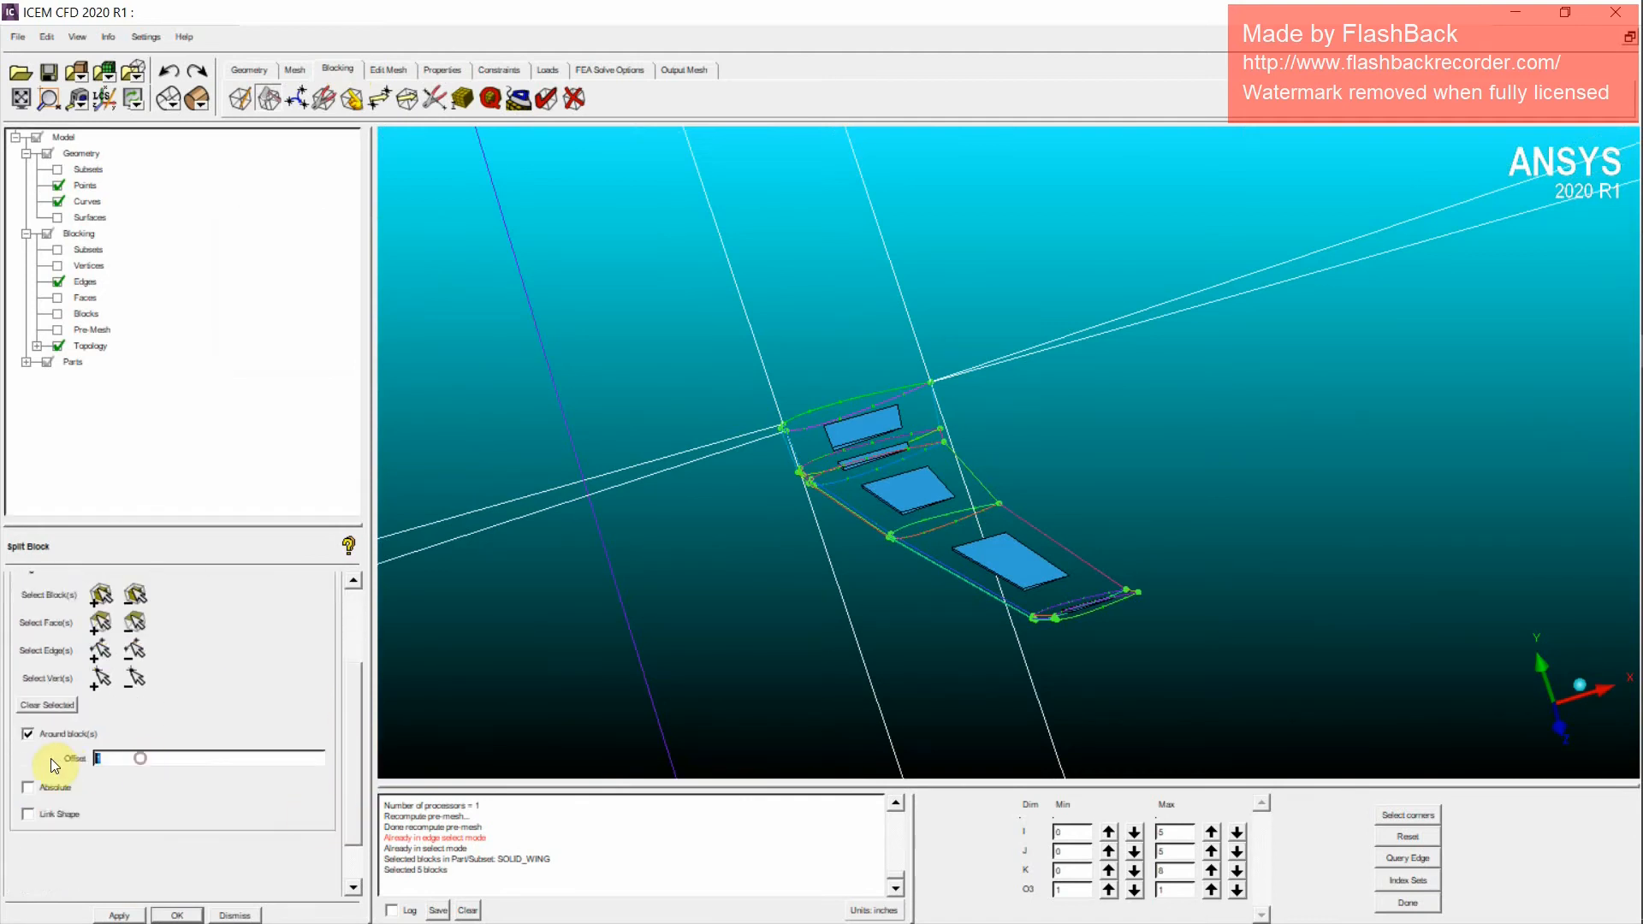
pyautogui.write('0.2')
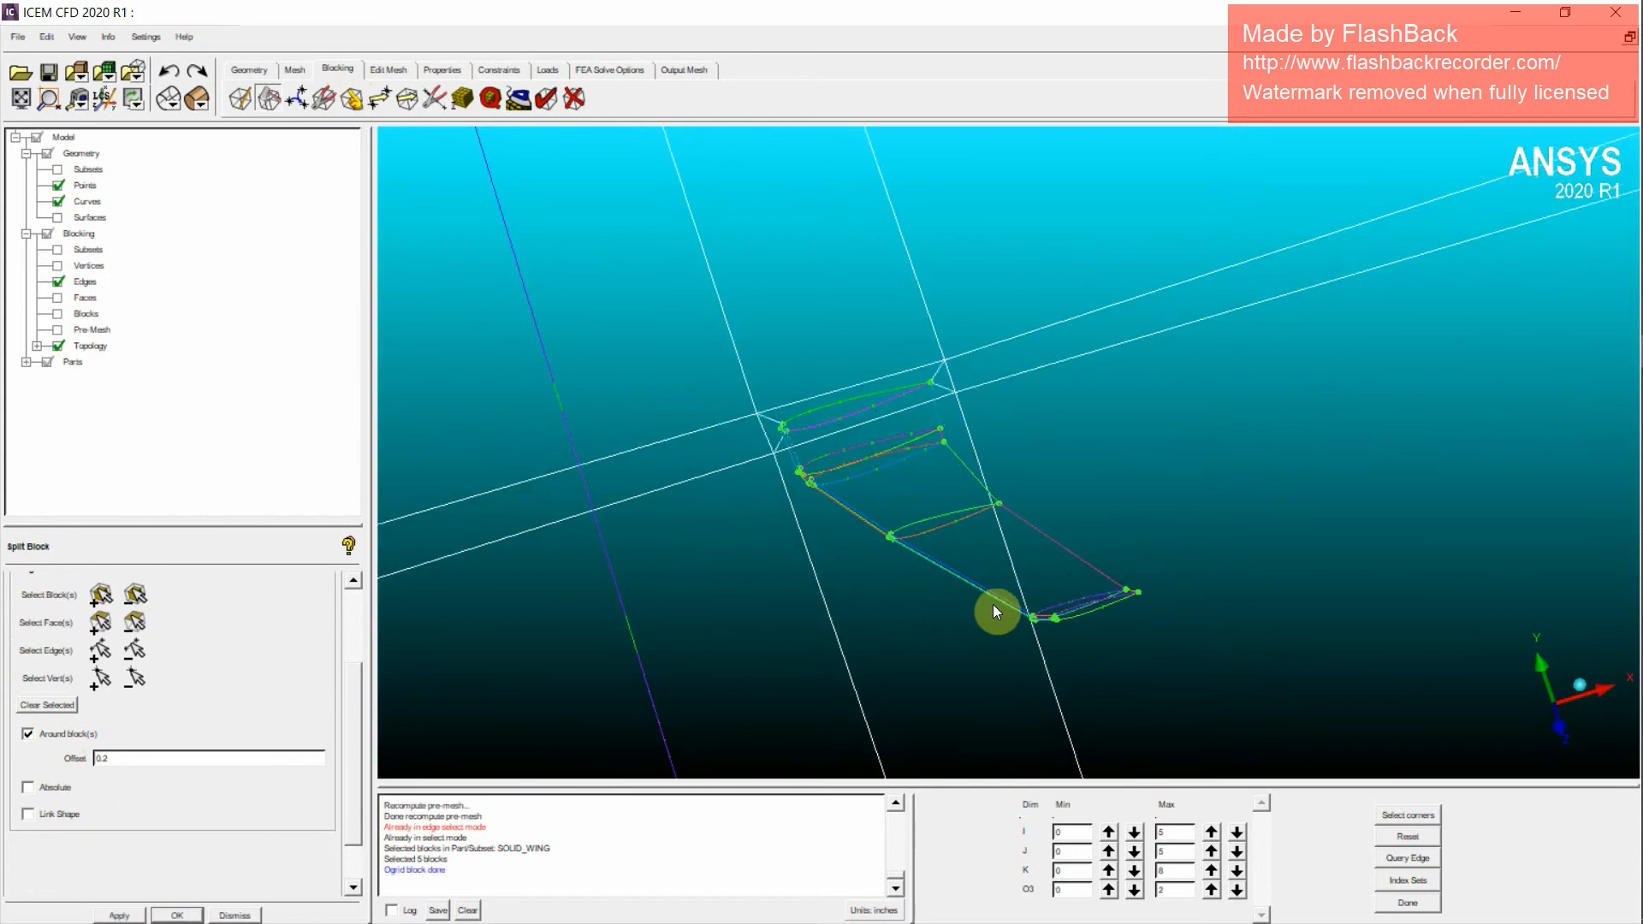
# Step: Display the internal edges and link the O-grid's upper root edge to the wing root's upper airfoil edge with factor 0.0
pyautogui.moveTo(993, 604); pyautogui.dragTo(940, 550, button='right')
pyautogui.rightClick(91, 280)
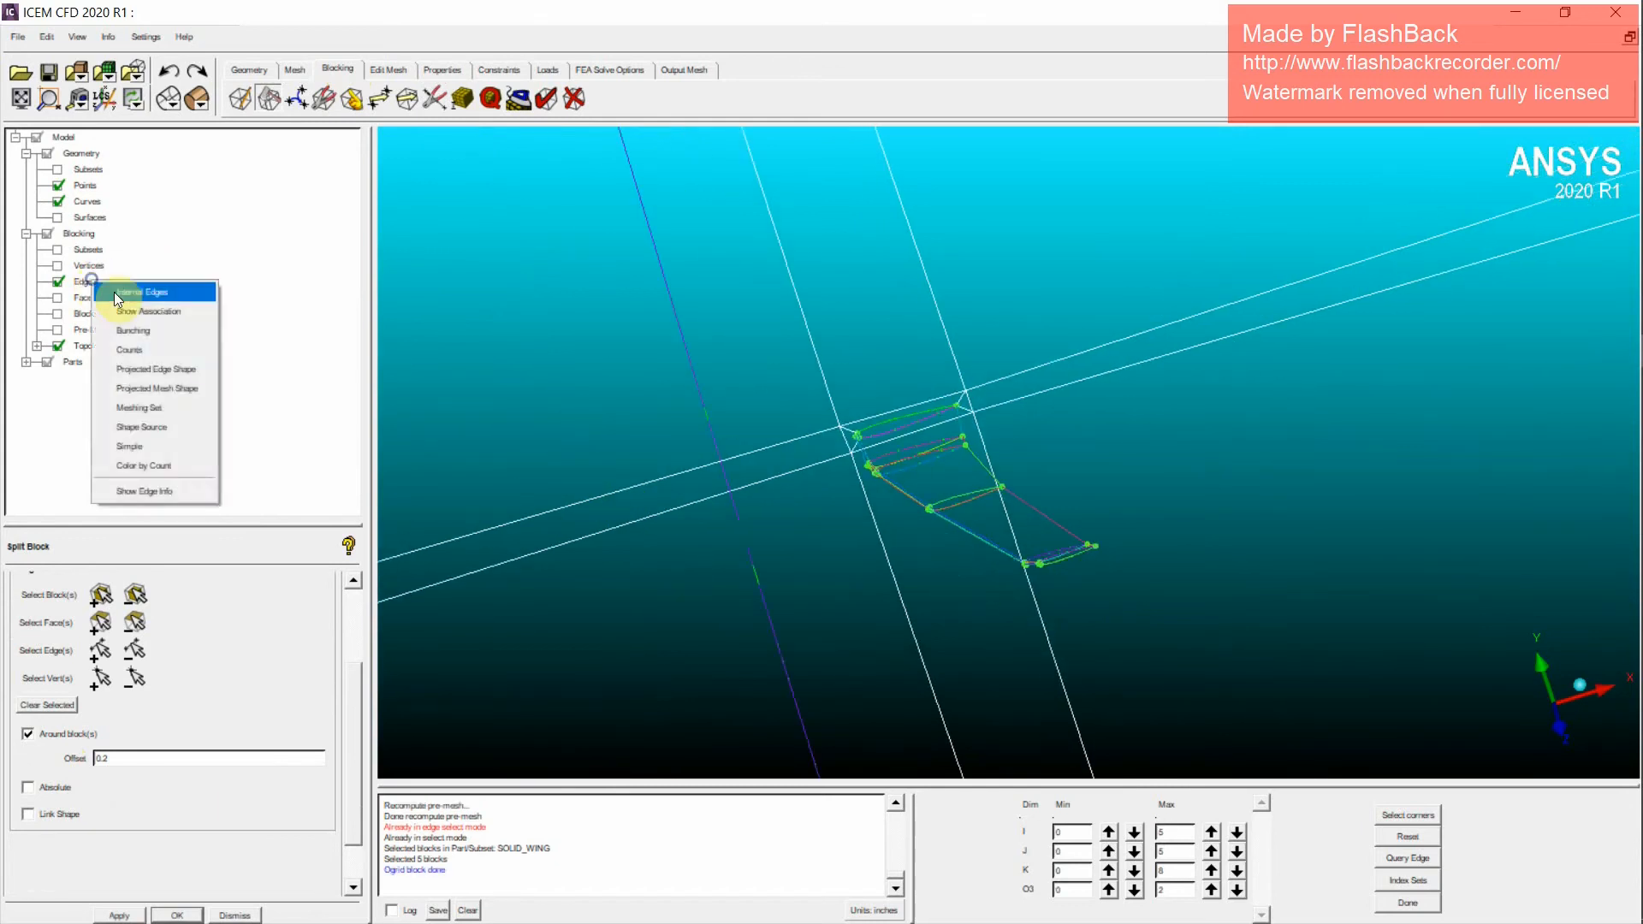
pyautogui.click(128, 294)
pyautogui.moveTo(979, 632); pyautogui.dragTo(1057, 622)
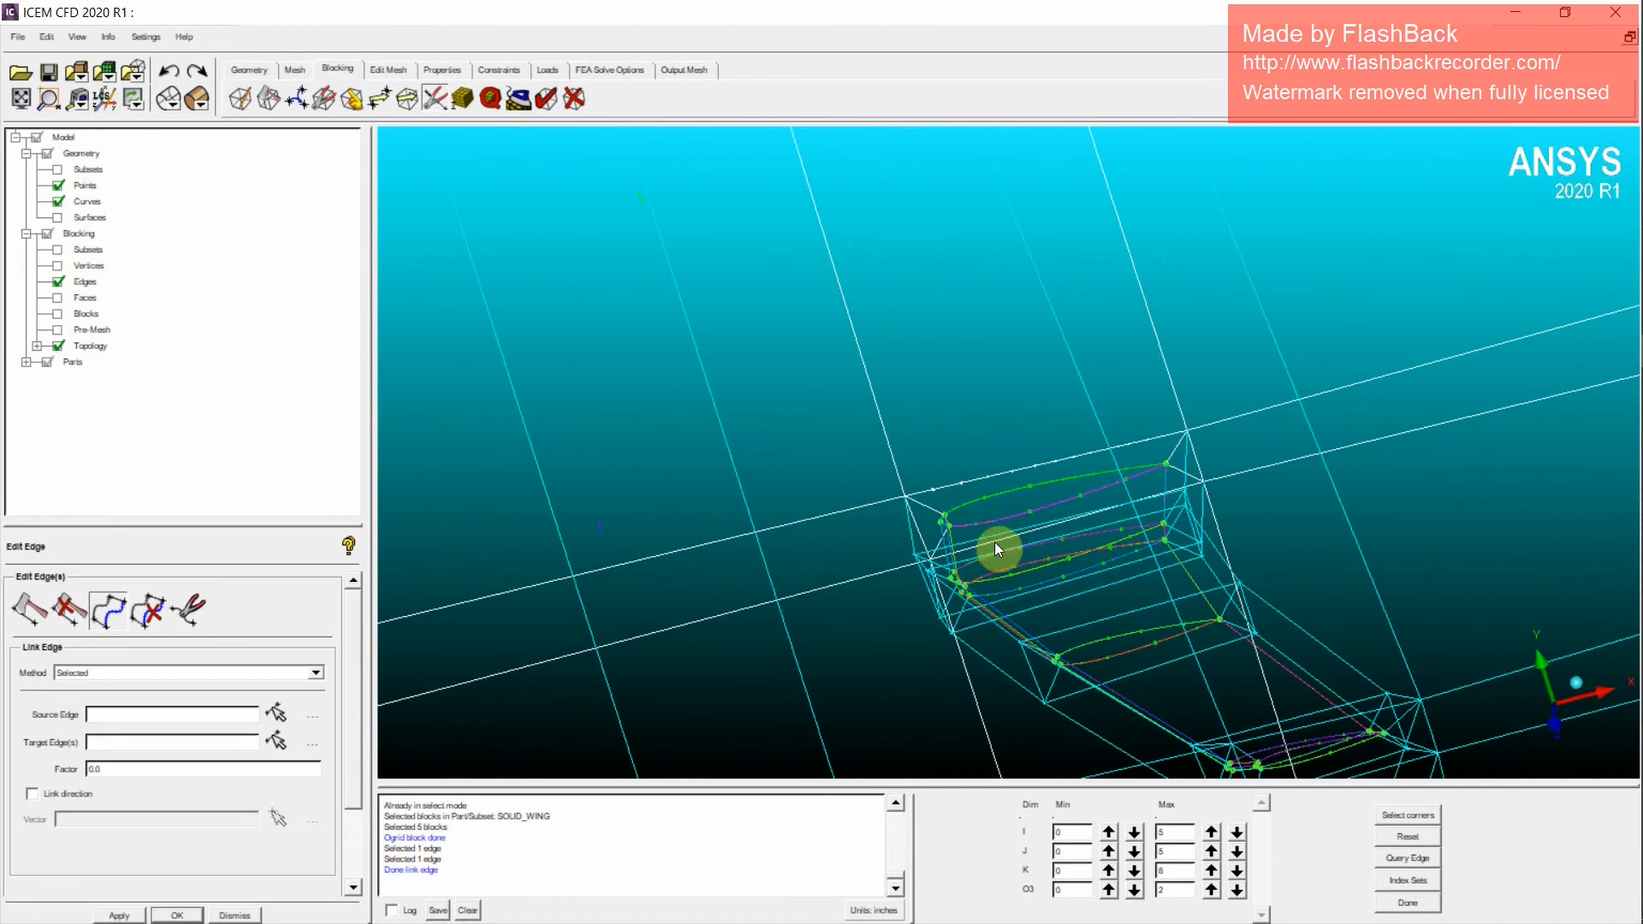
pyautogui.moveTo(1131, 689); pyautogui.dragTo(962, 526)
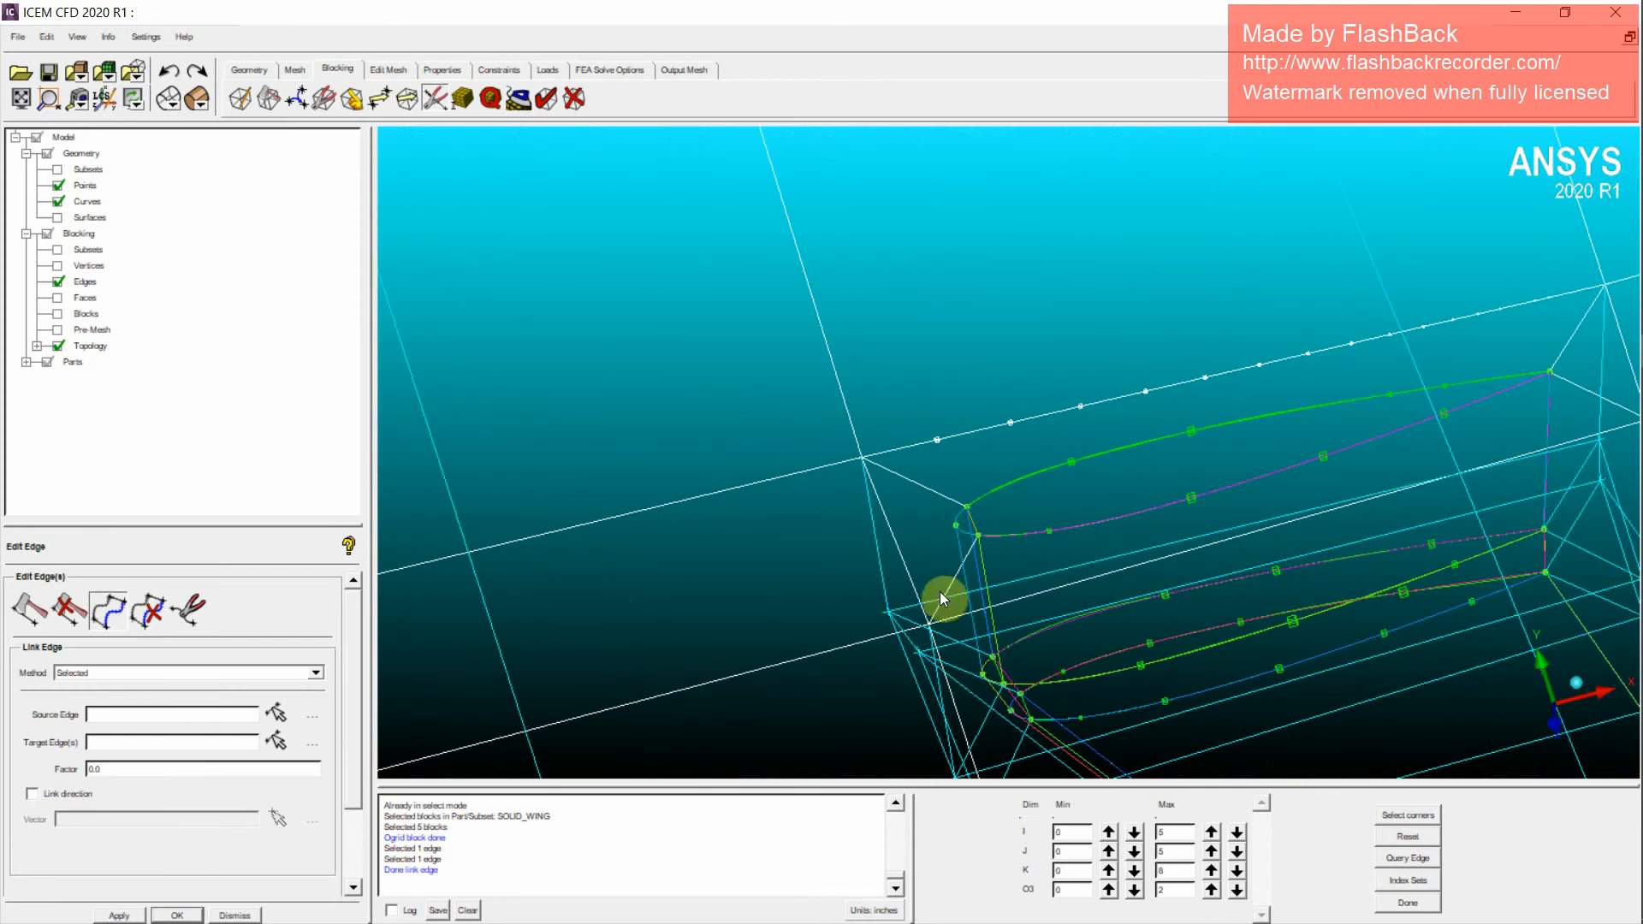
pyautogui.scroll(-3, 1072, 638)
pyautogui.moveTo(1072, 639); pyautogui.dragTo(1010, 436, button='middle')
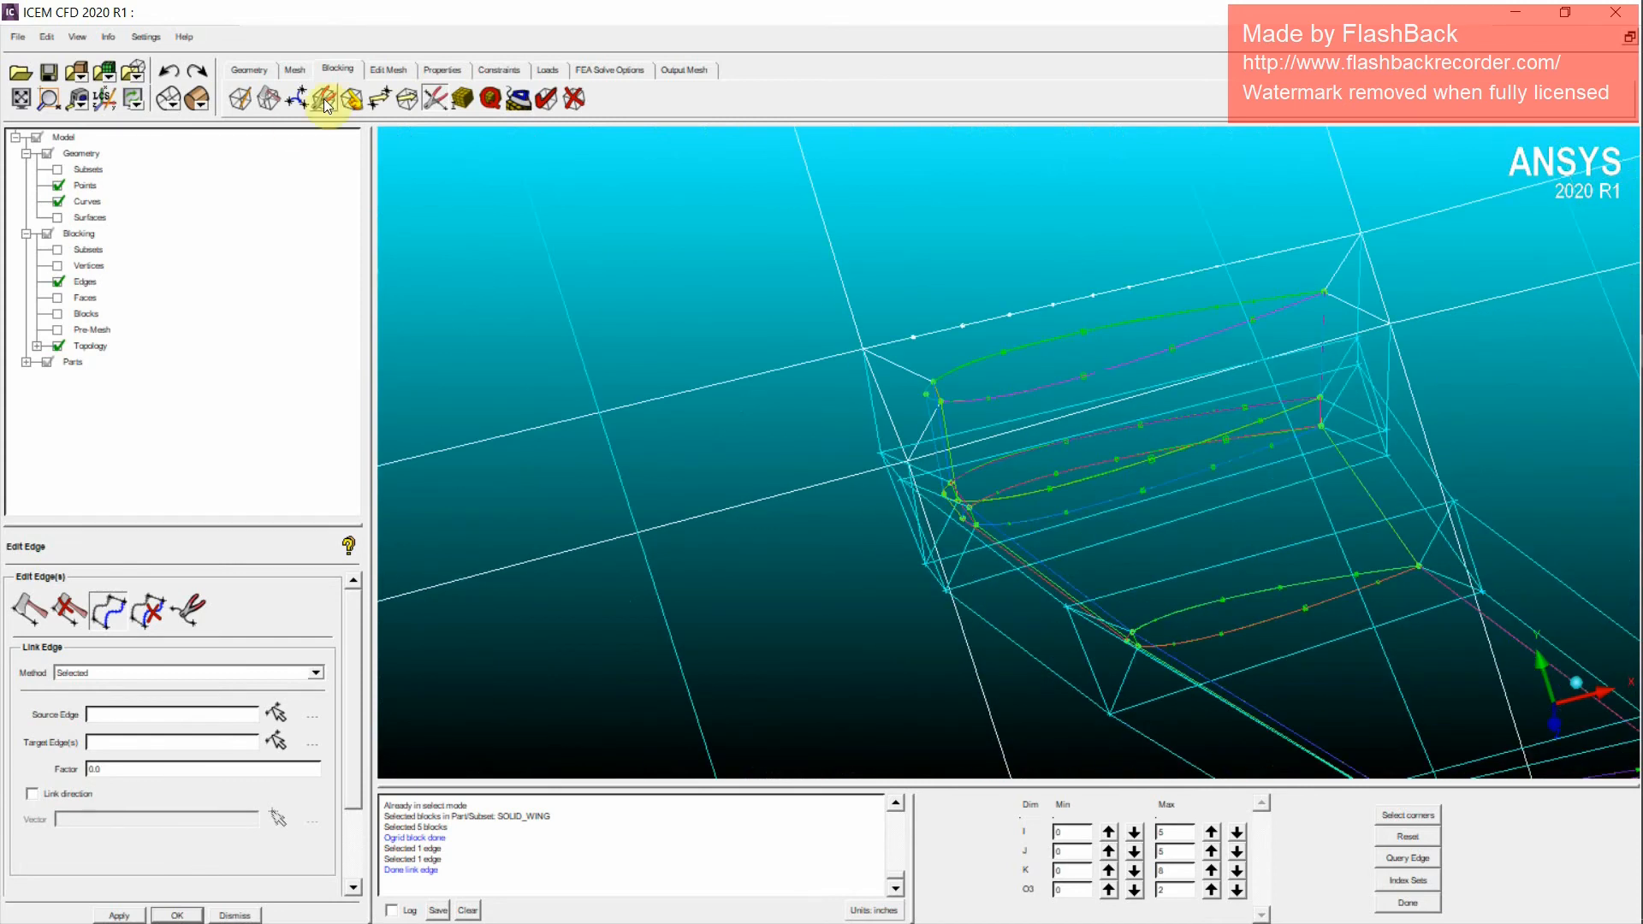
# Step: Split the visible blocks across the O-grid's upper root edge near the leading edge, at about 0.23 of its length
pyautogui.click(268, 99)
pyautogui.click(30, 609)
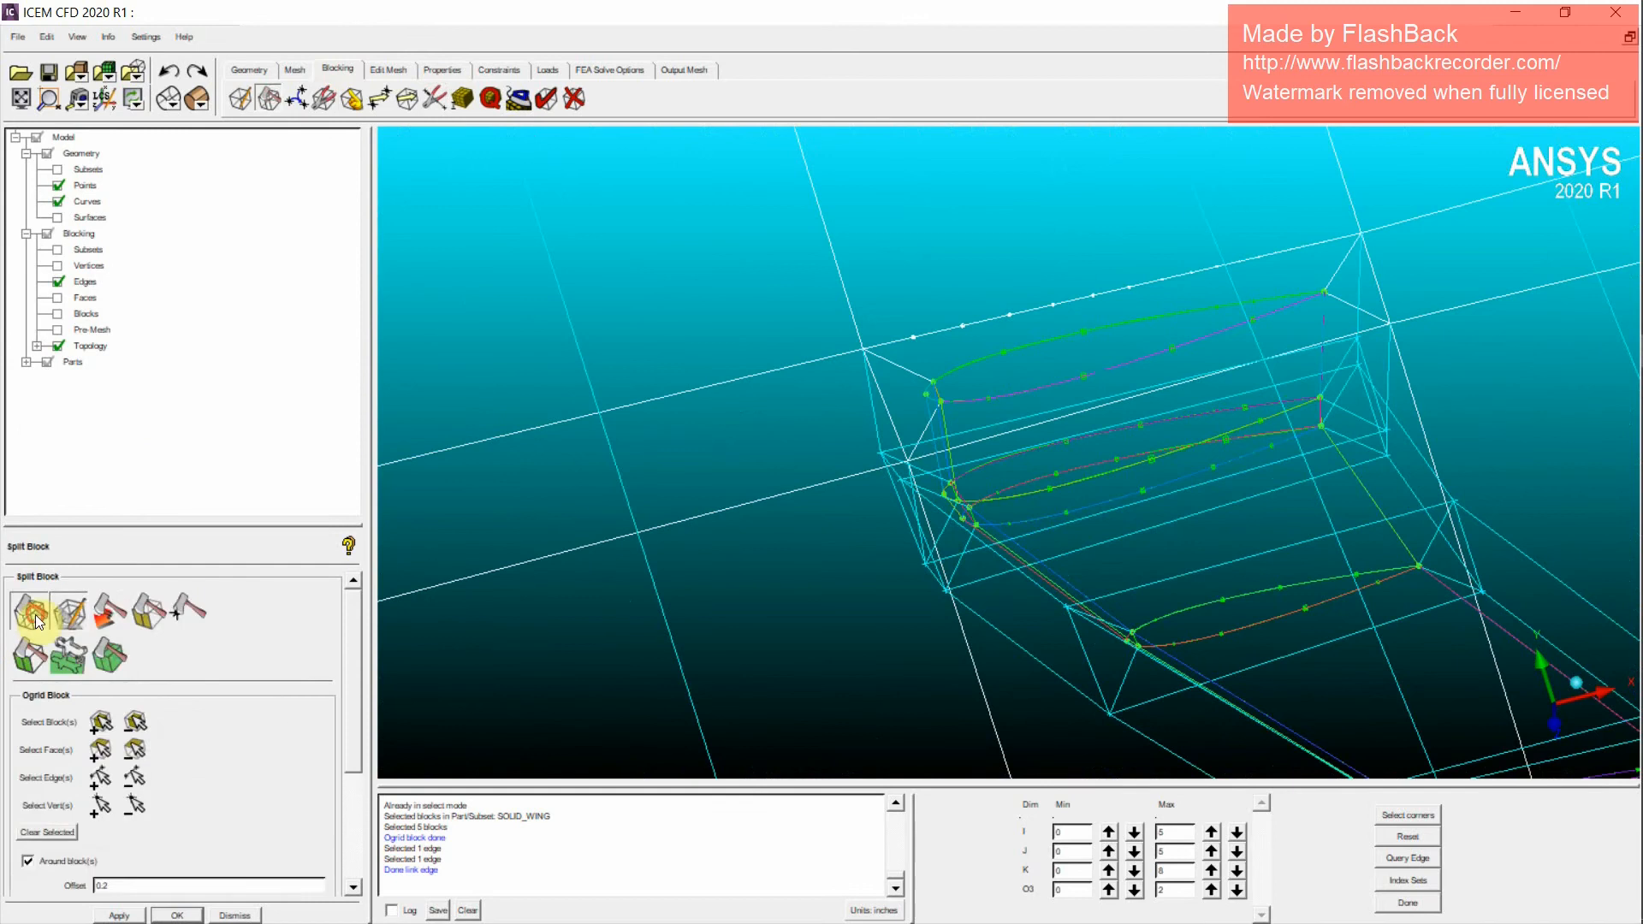
pyautogui.click(961, 325)
pyautogui.moveTo(961, 325); pyautogui.dragTo(979, 329)
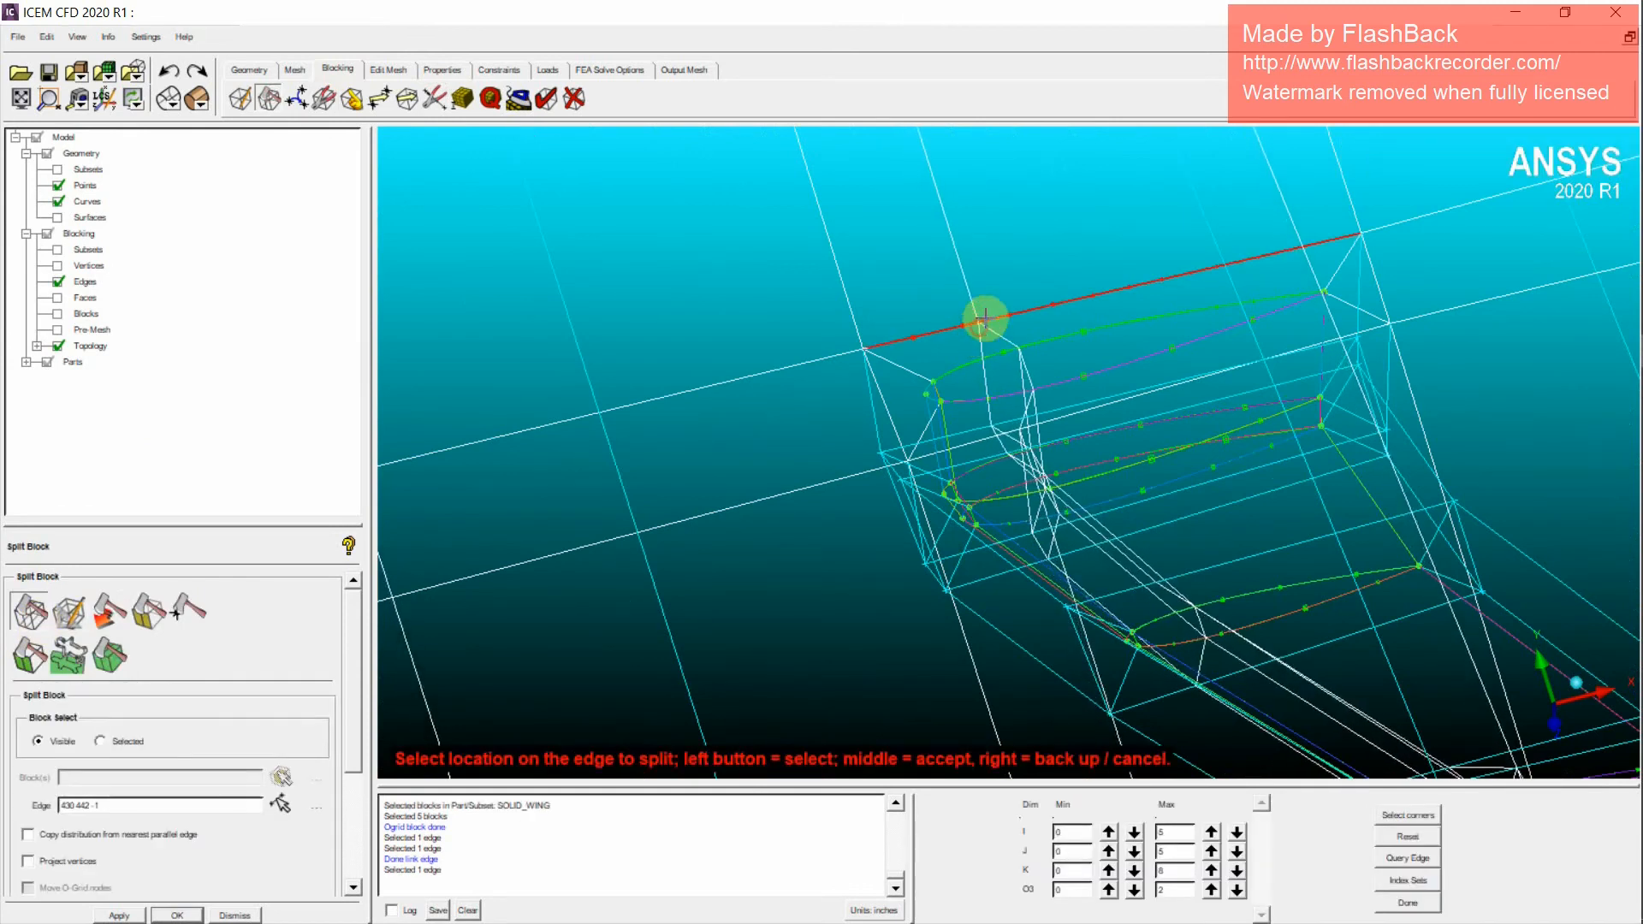
pyautogui.middleClick(979, 313)
pyautogui.rightClick(1003, 291)
pyautogui.scroll(-4, 1036, 402)
pyautogui.moveTo(1042, 418); pyautogui.dragTo(1032, 524)
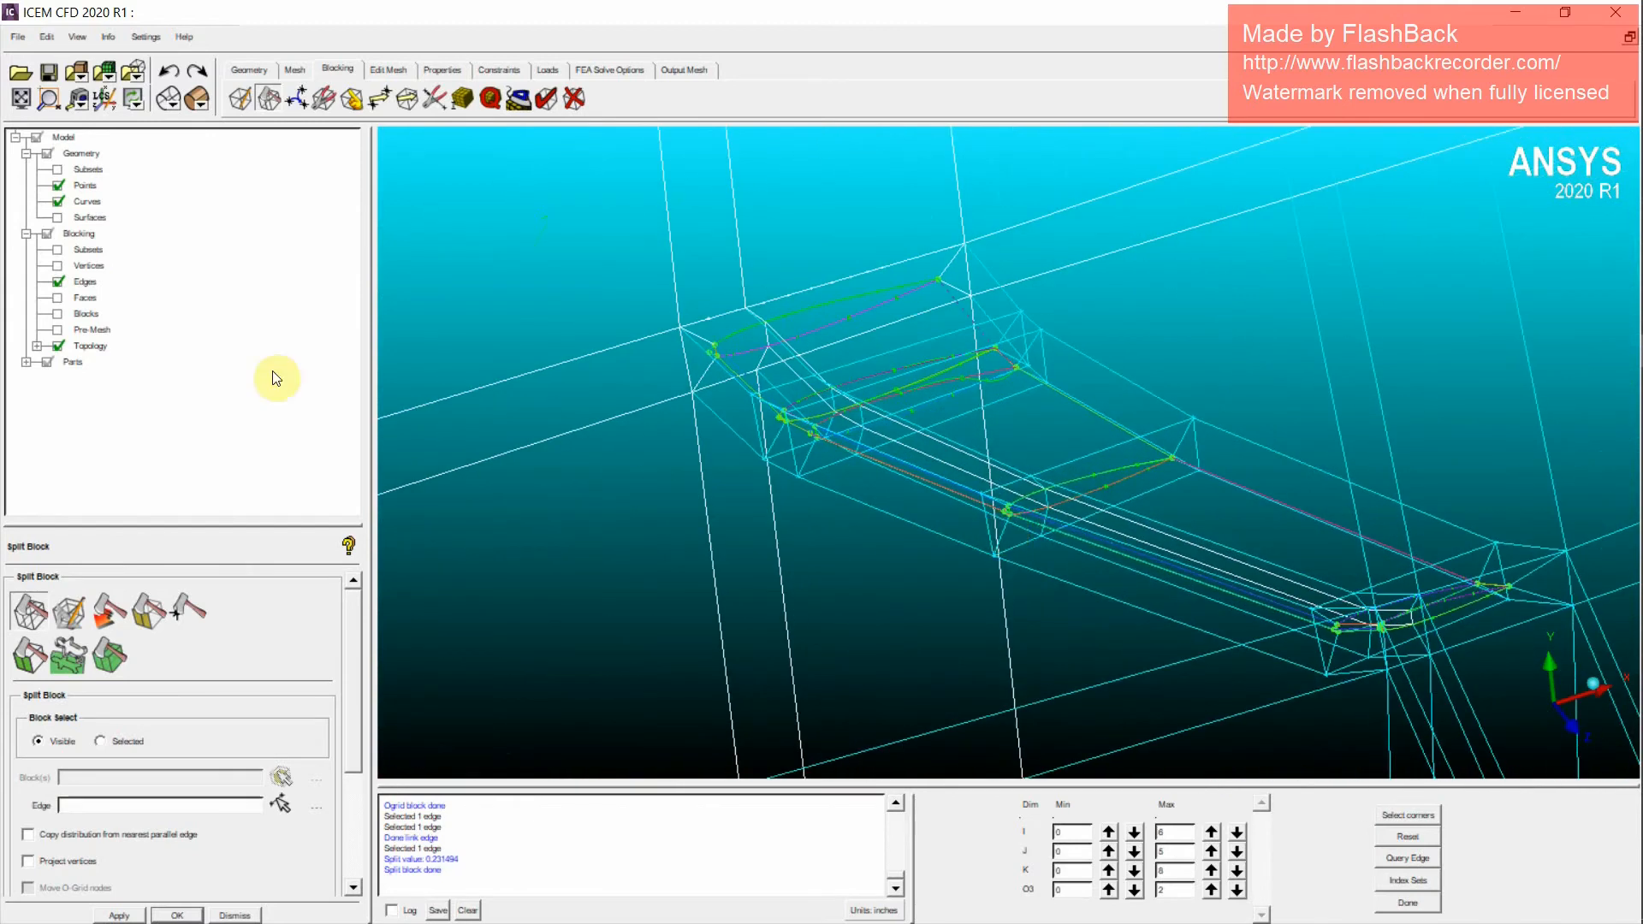
# Step: Hide the internal edges, recompute the pre-mesh, and set the O3 index minimum to 1
pyautogui.rightClick(80, 285)
pyautogui.click(108, 293)
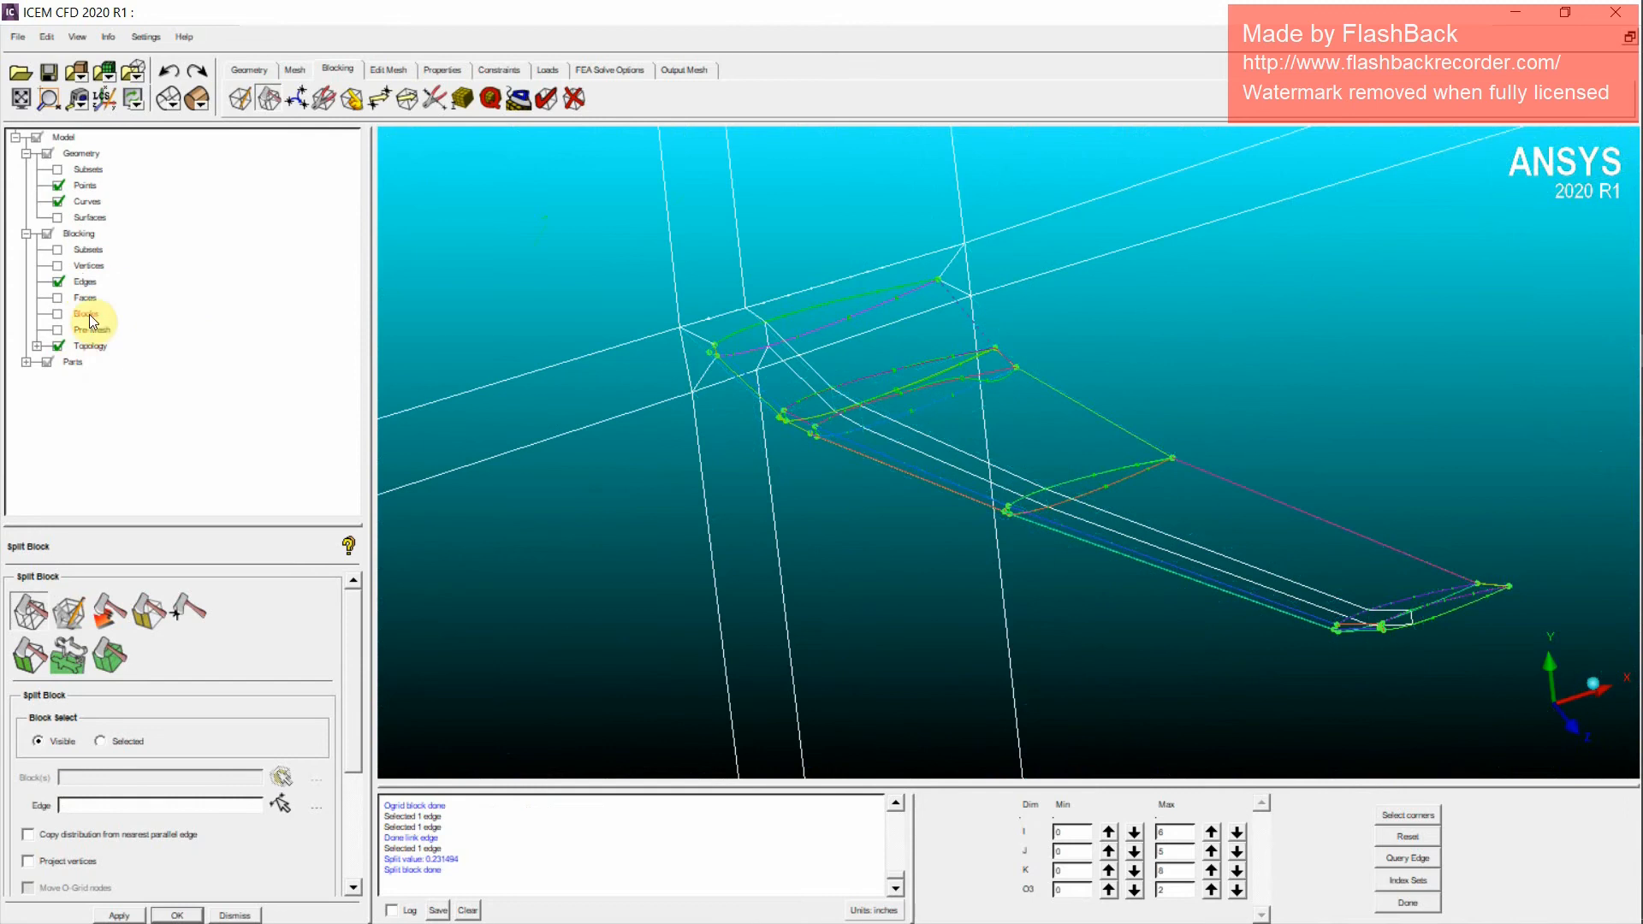
pyautogui.click(60, 330)
pyautogui.click(669, 595)
pyautogui.scroll(3, 972, 500)
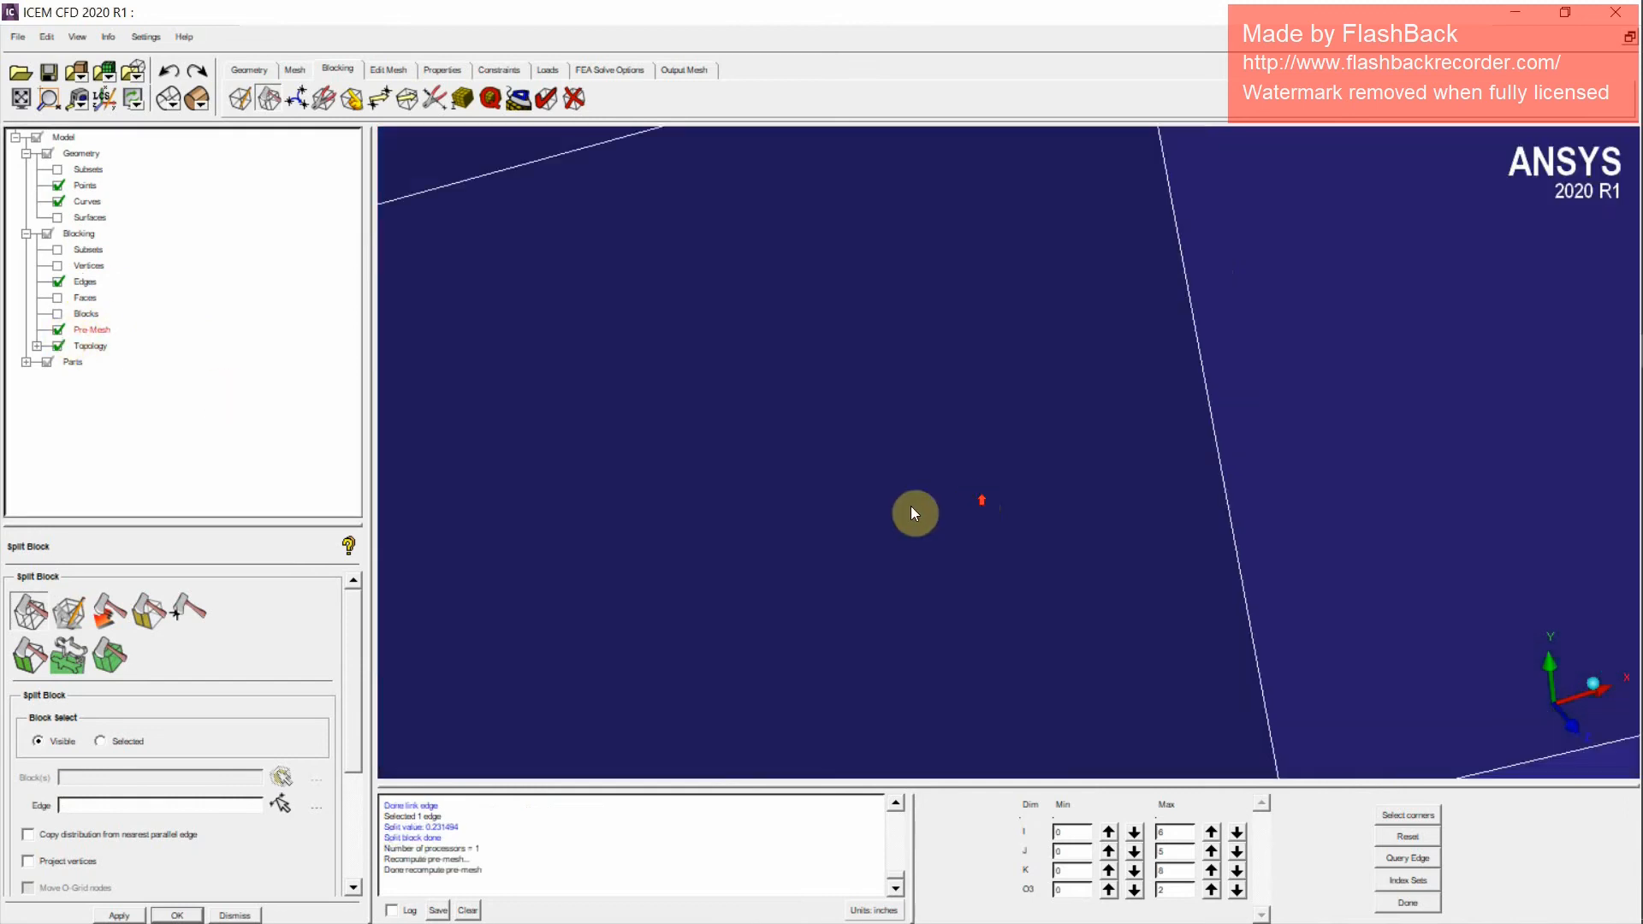
pyautogui.click(1113, 888)
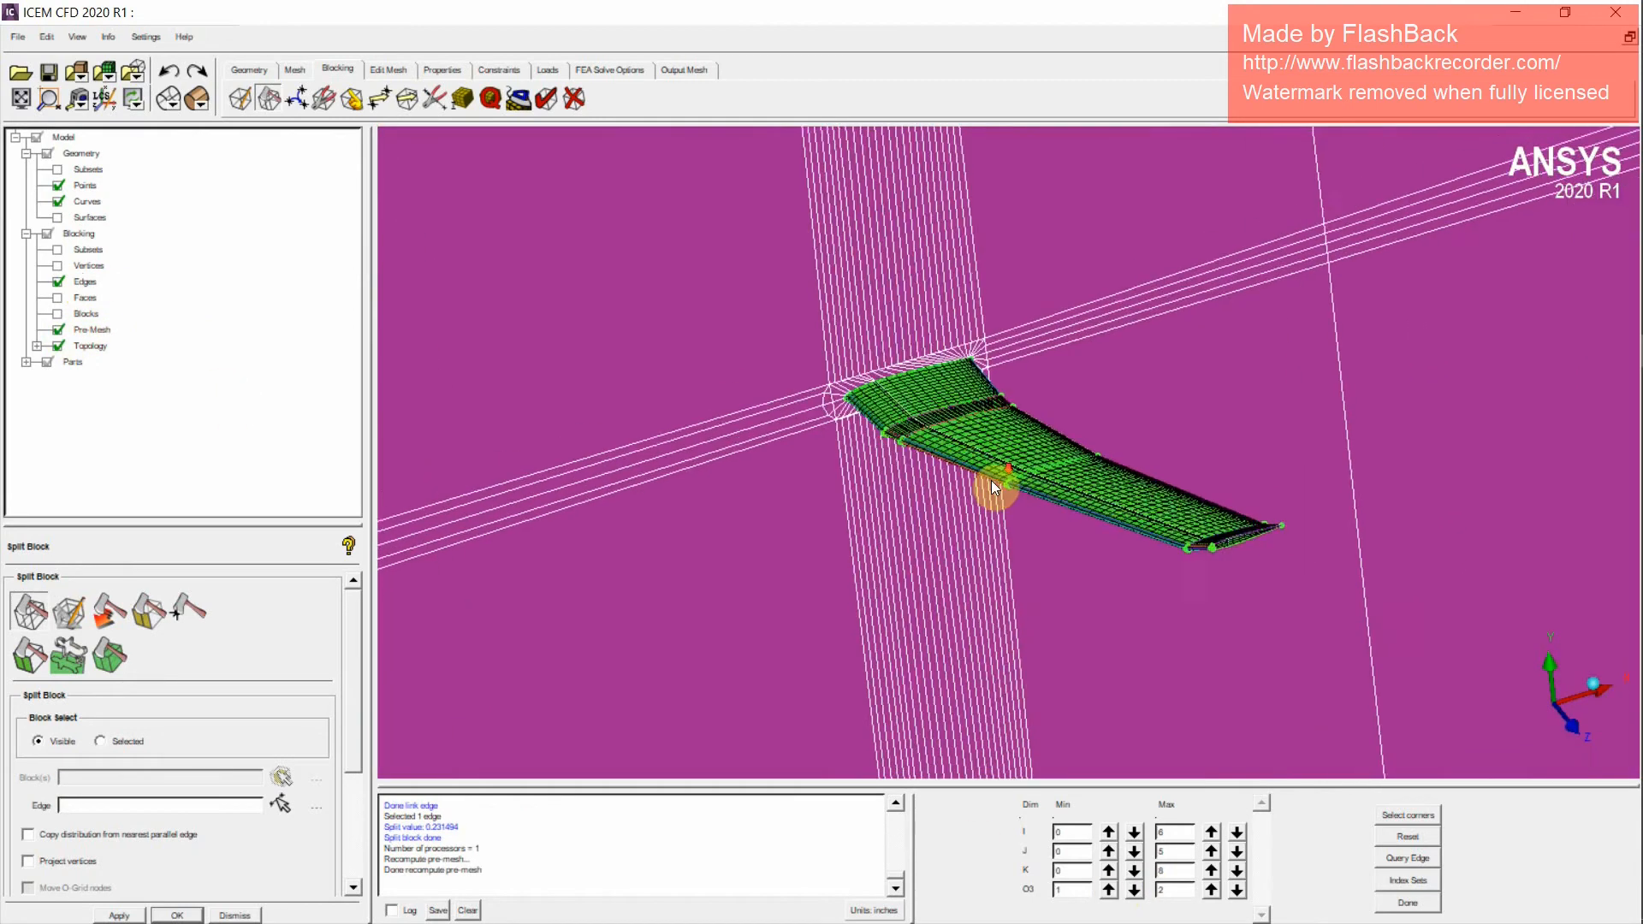
# Step: Examine the pre-mesh on the wing surface and in the O-grid around the wing root
pyautogui.moveTo(991, 482); pyautogui.dragTo(1138, 606, button='middle')
pyautogui.scroll(4, 1066, 593)
pyautogui.moveTo(983, 529); pyautogui.dragTo(775, 444, button='middle')
pyautogui.scroll(2, 869, 515)
pyautogui.moveTo(869, 515); pyautogui.dragTo(993, 512, button='middle')
pyautogui.scroll(1, 949, 503)
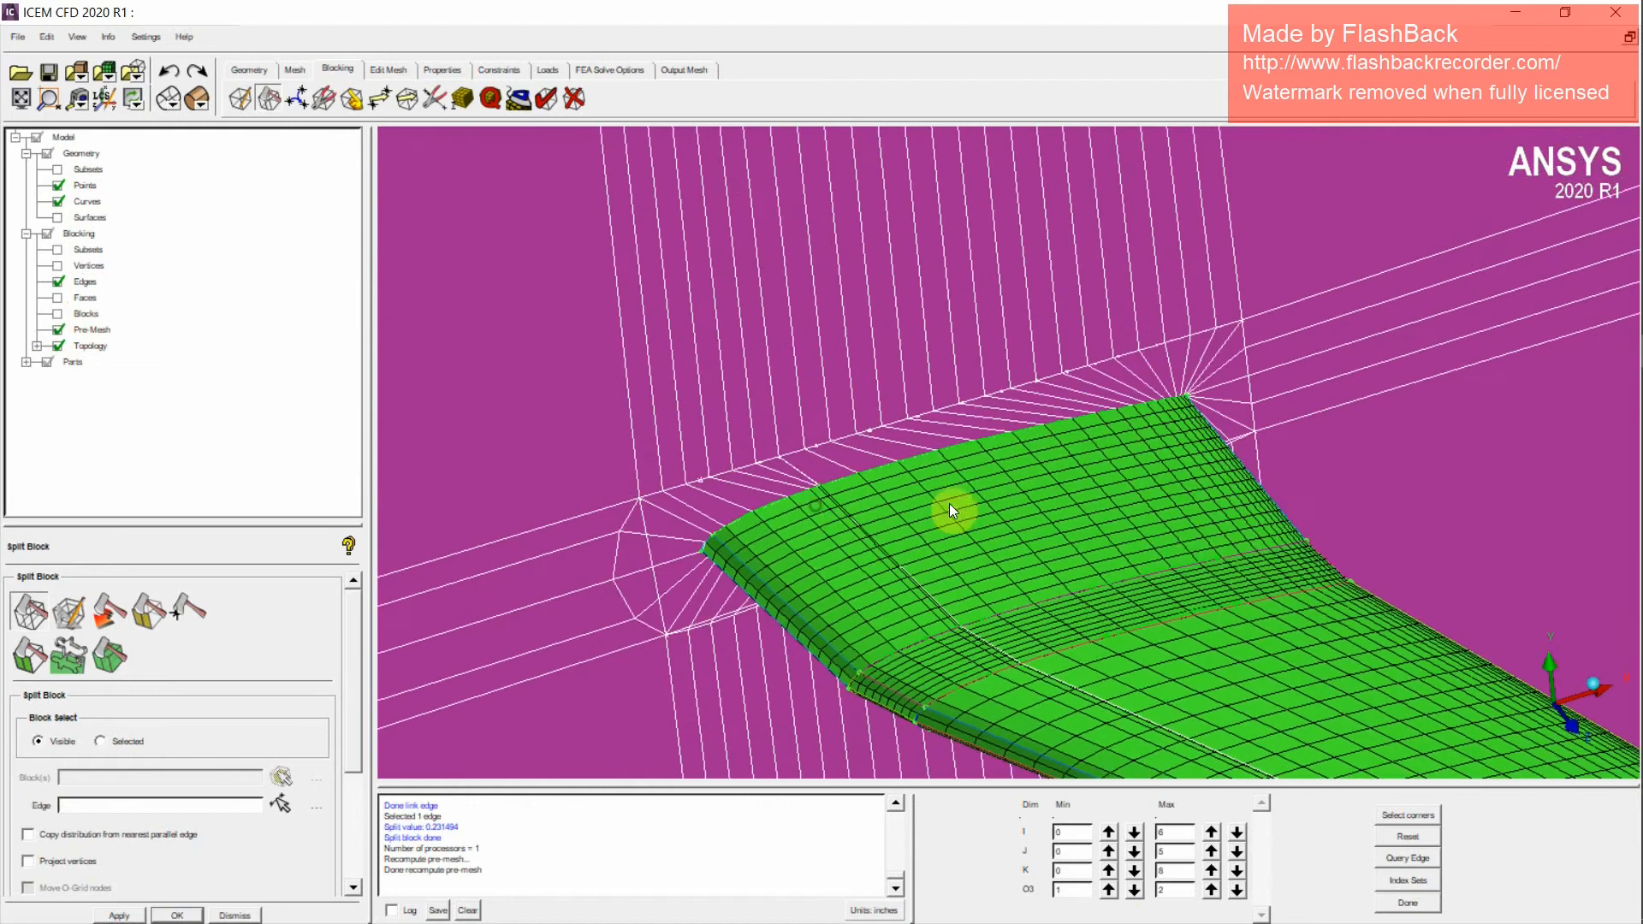
pyautogui.scroll(-1, 807, 515)
pyautogui.moveTo(808, 515); pyautogui.dragTo(673, 525, button='middle')
pyautogui.scroll(1, 902, 455)
pyautogui.moveTo(902, 455); pyautogui.dragTo(863, 456, button='middle')
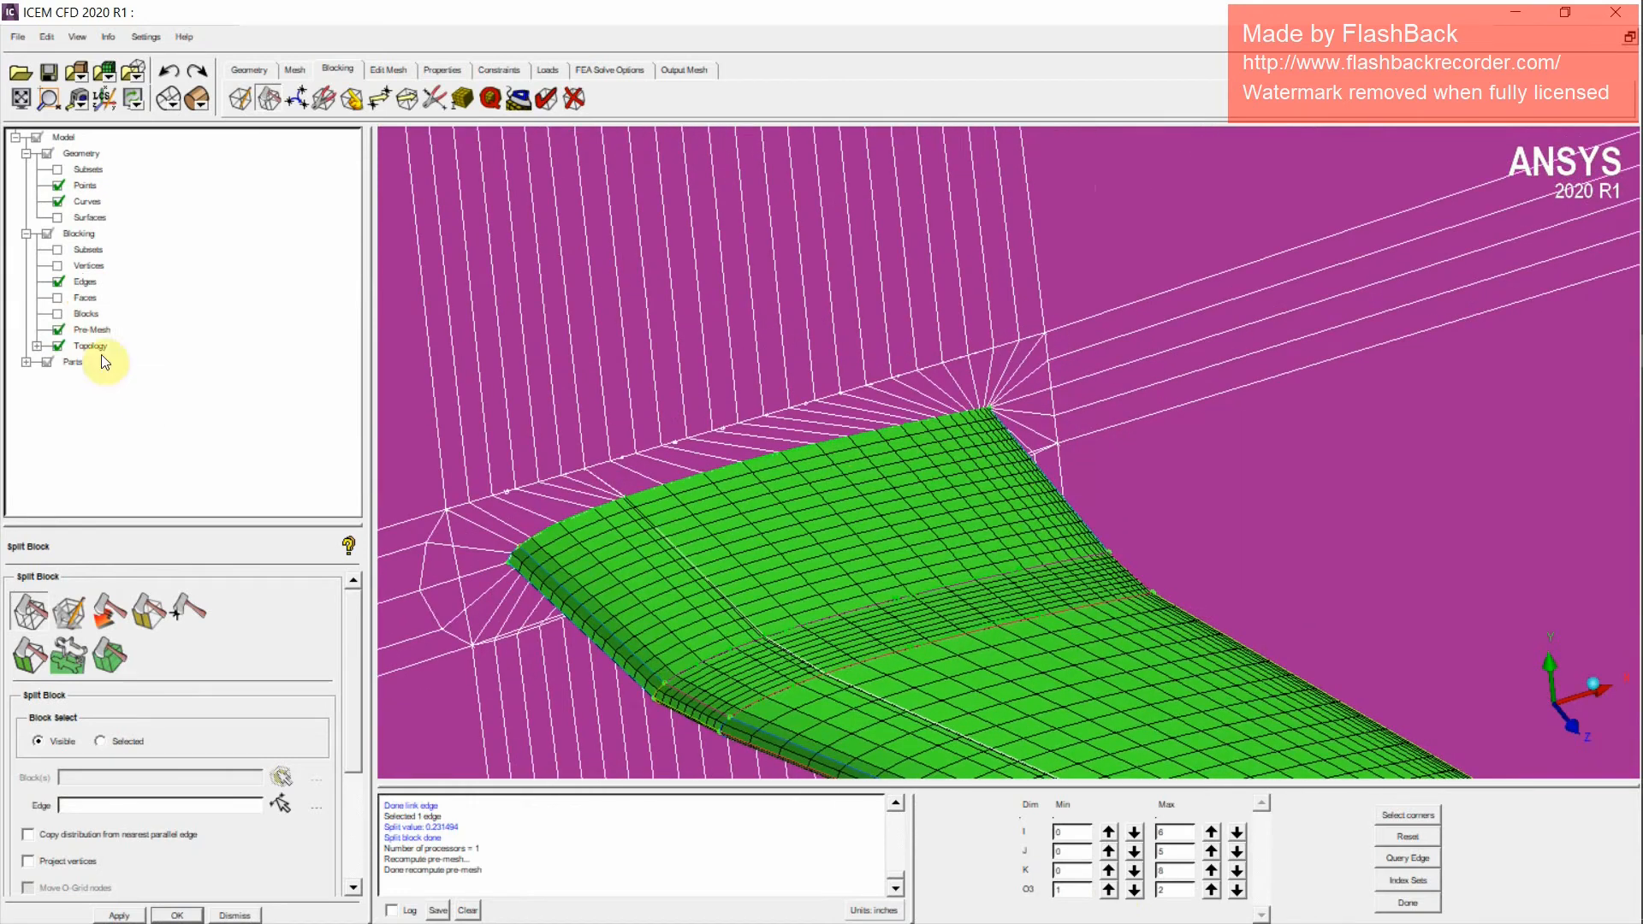
# Step: Hide the pre-mesh and set spacing 2 to 0.00479274 on the chordwise edge behind the new split, copying to all parallel edges
pyautogui.click(61, 330)
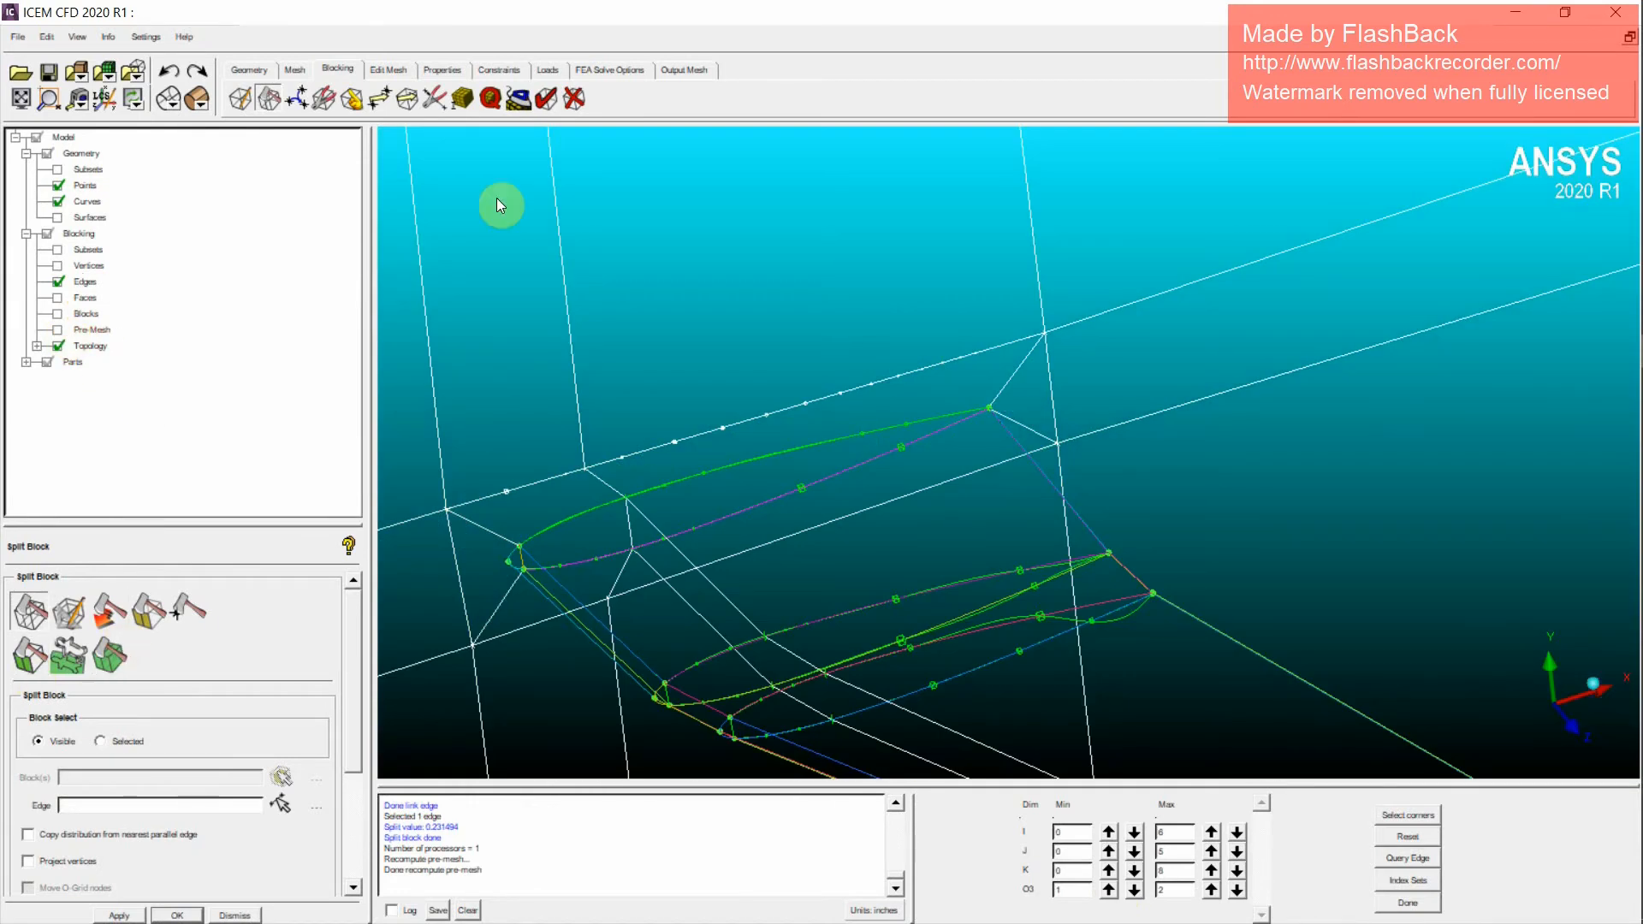
pyautogui.click(698, 470)
pyautogui.scroll(-5, 373, 756)
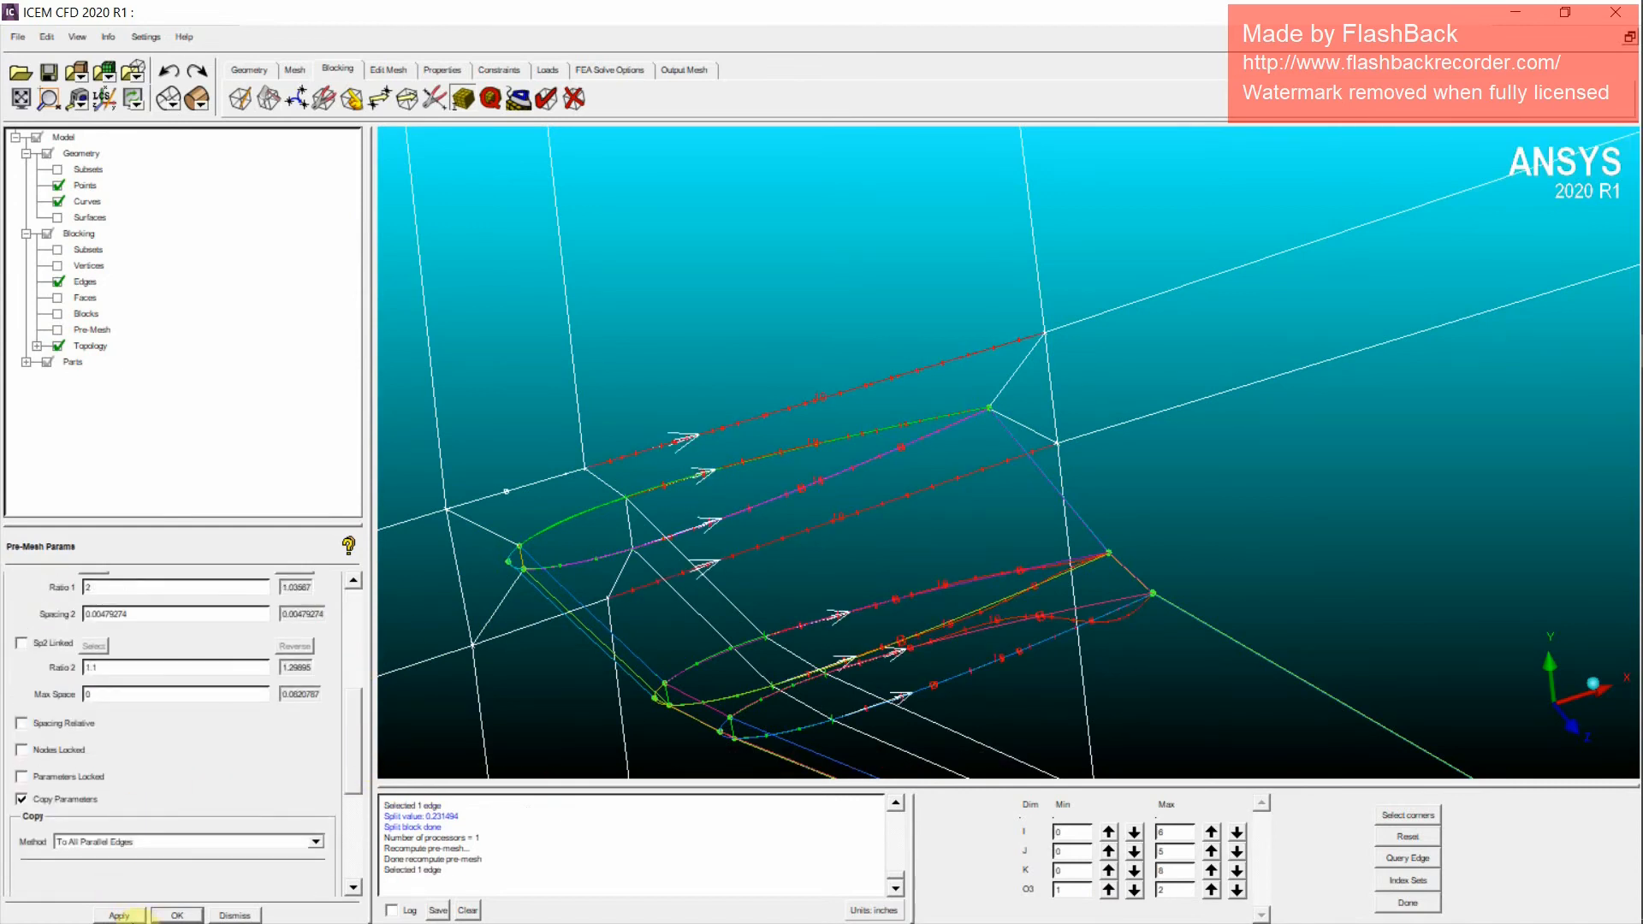
pyautogui.scroll(-2, 1034, 393)
pyautogui.scroll(2, 1009, 387)
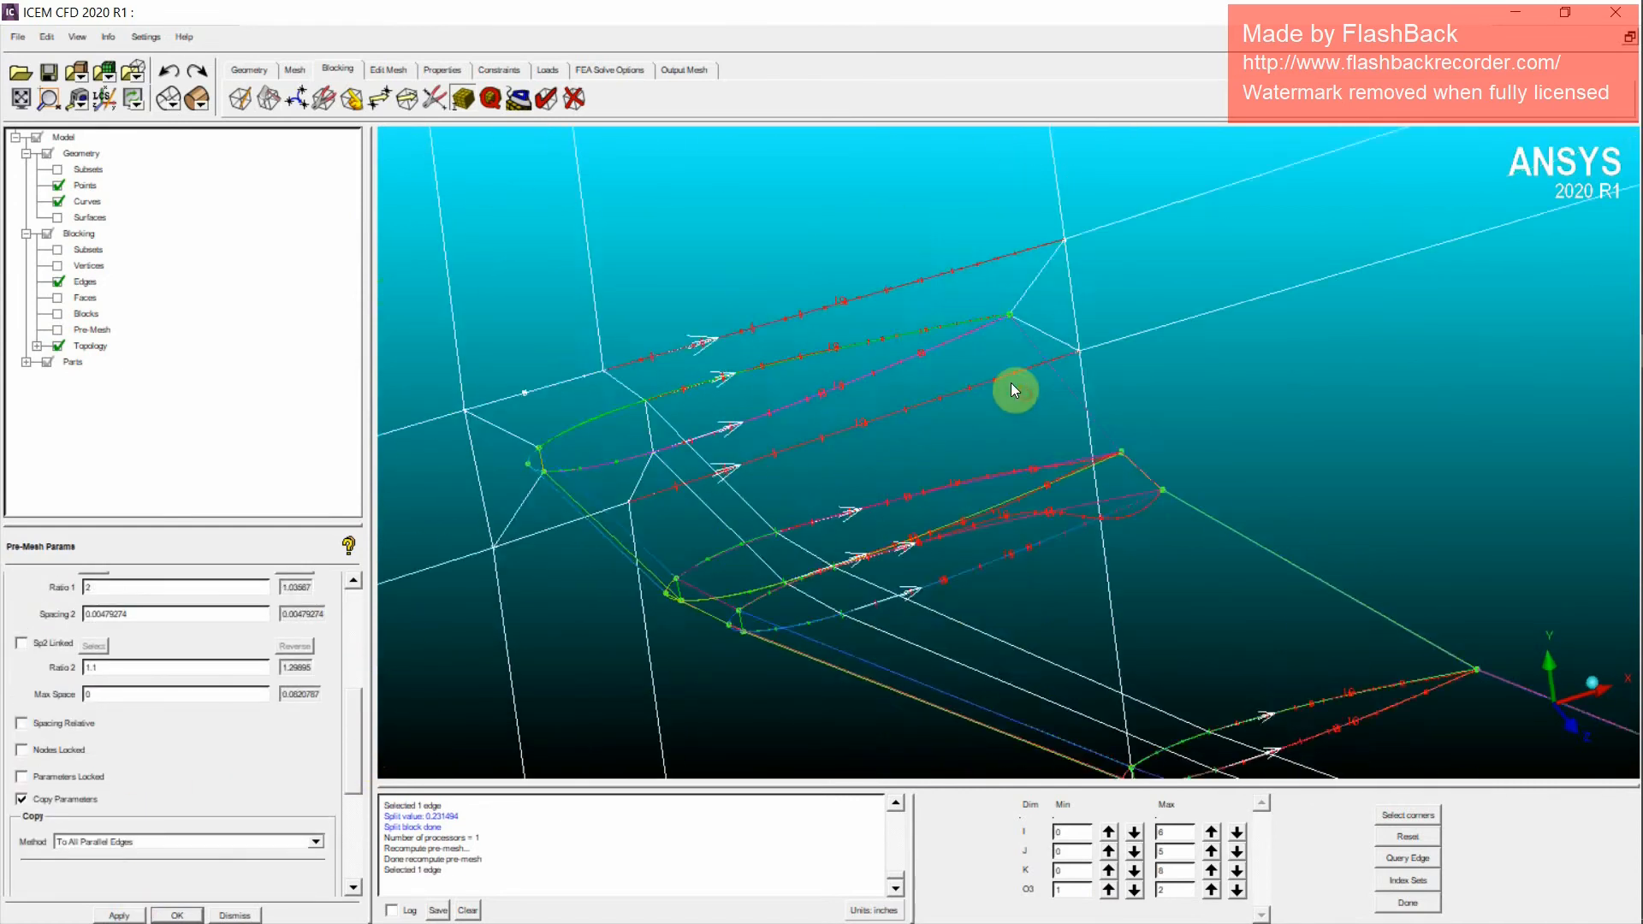
# Step: Remove all splits from the distorted lower block edge near the trailing edge of the third airfoil section from the root
pyautogui.moveTo(1010, 388); pyautogui.dragTo(806, 169, button='middle')
pyautogui.scroll(3, 983, 385)
pyautogui.moveTo(982, 377); pyautogui.dragTo(1231, 485, button='middle')
pyautogui.scroll(2, 1230, 485)
pyautogui.moveTo(1310, 451); pyautogui.dragTo(1001, 438, button='middle')
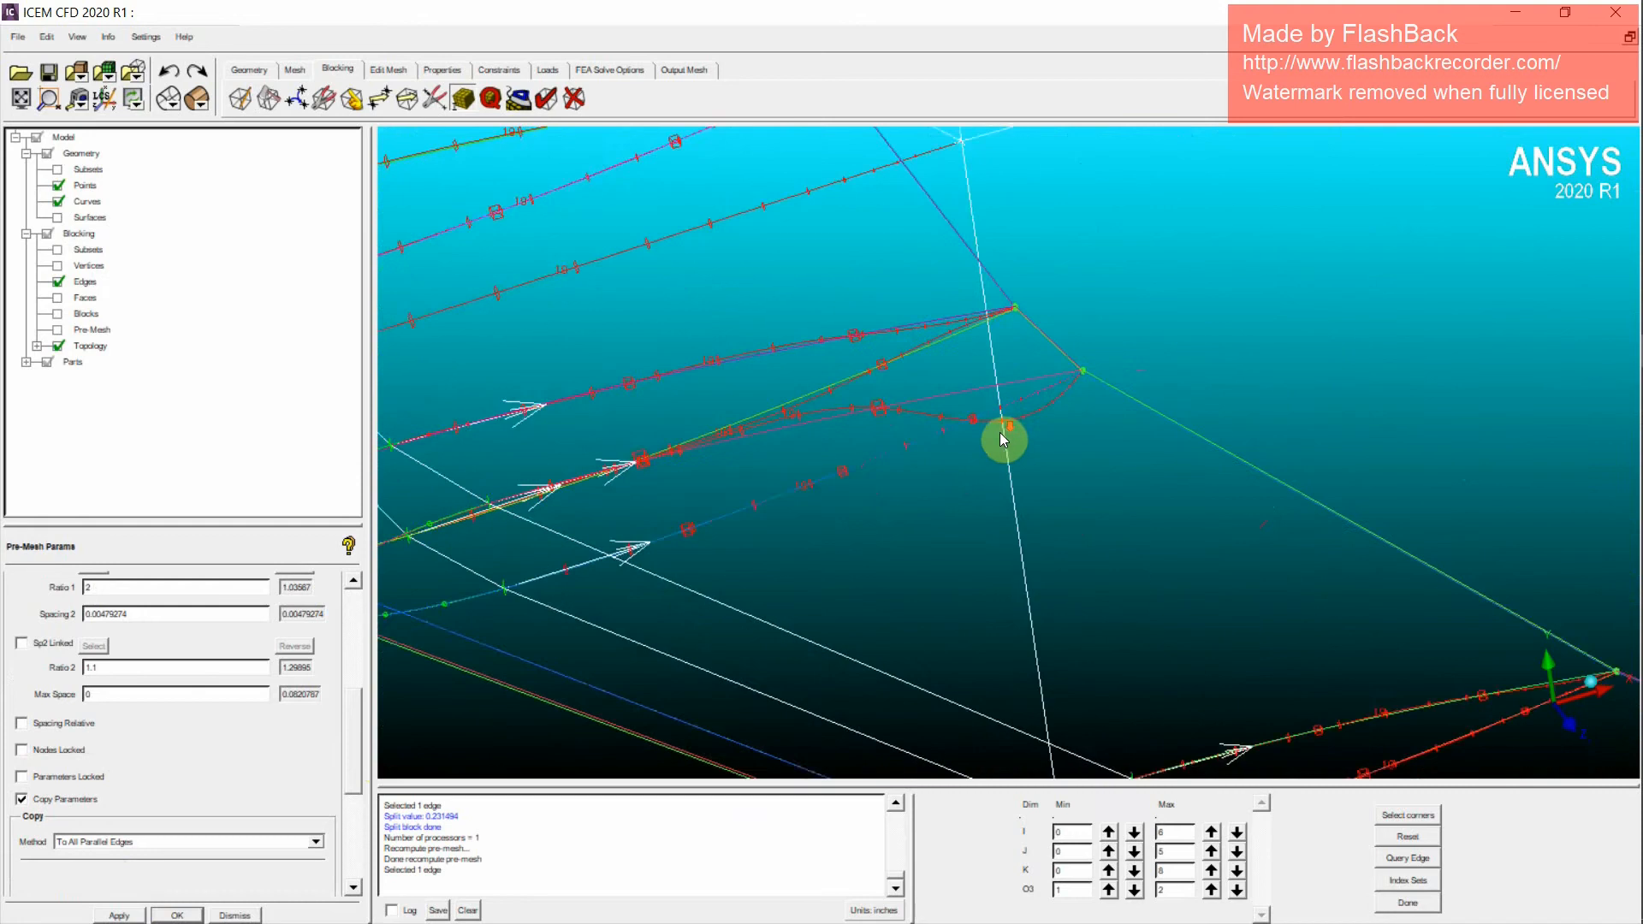
pyautogui.scroll(2, 993, 438)
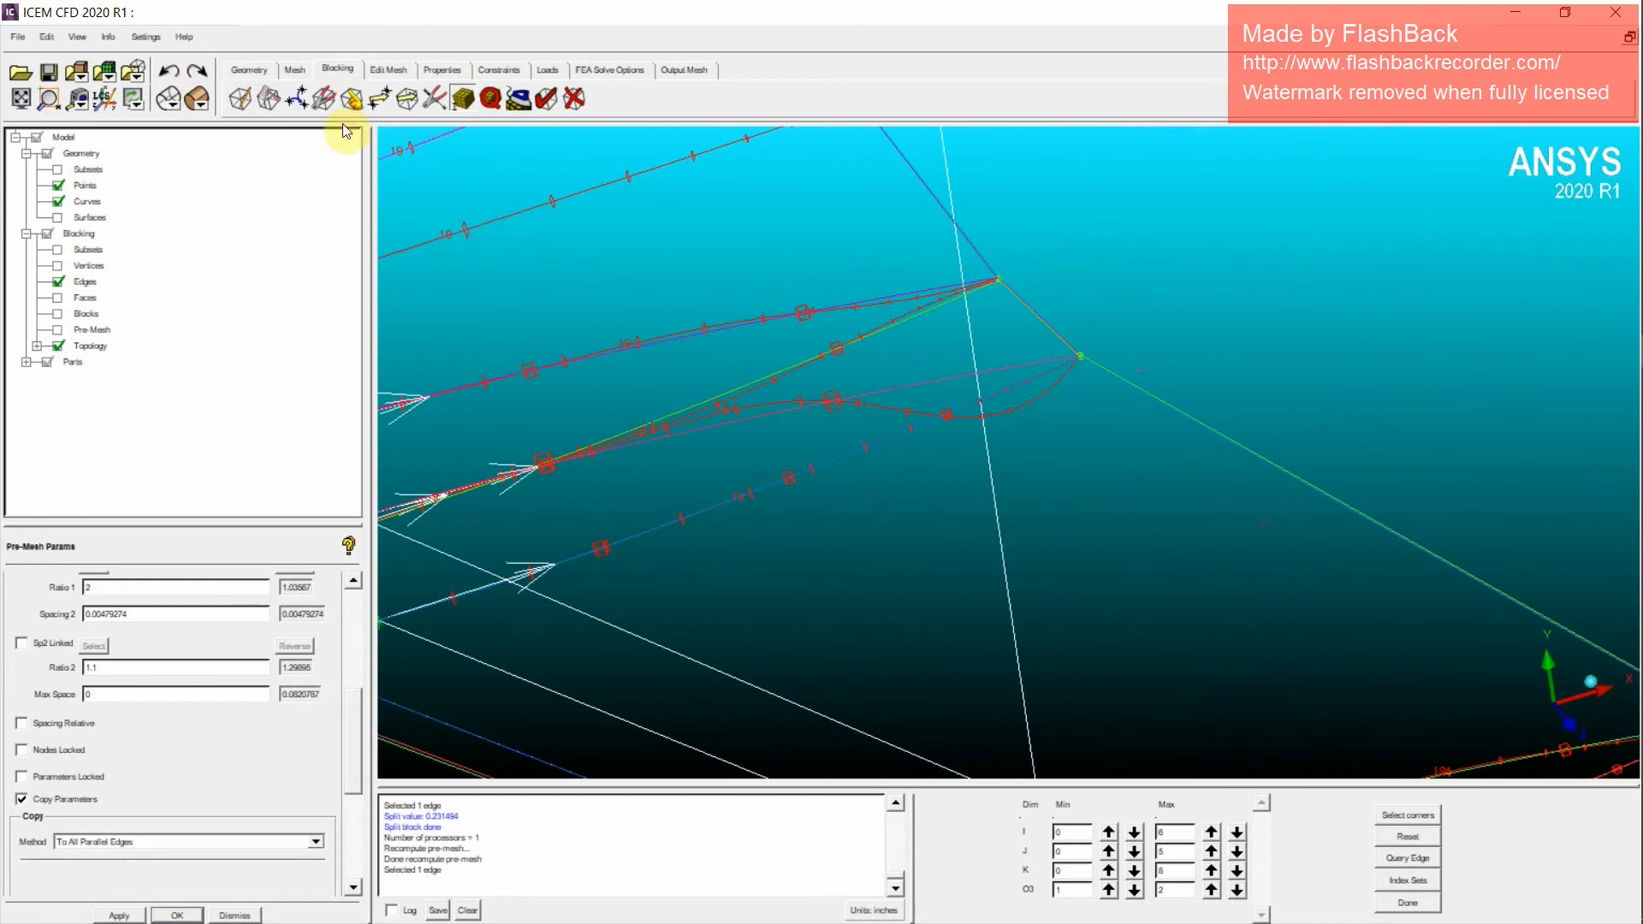
pyautogui.click(270, 99)
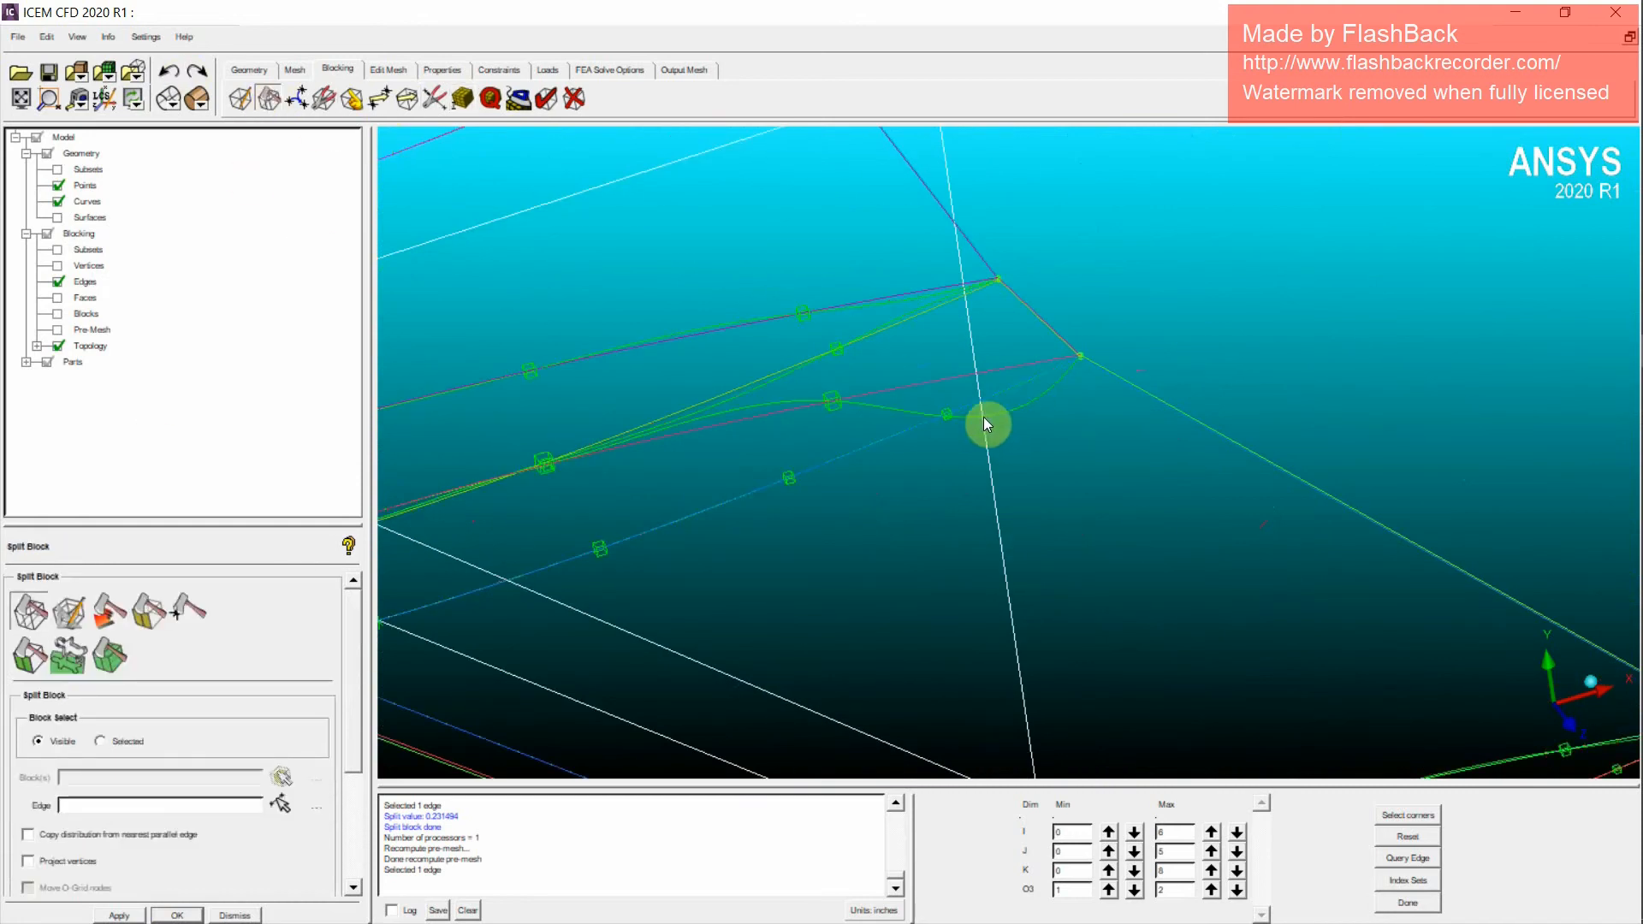
pyautogui.click(915, 416)
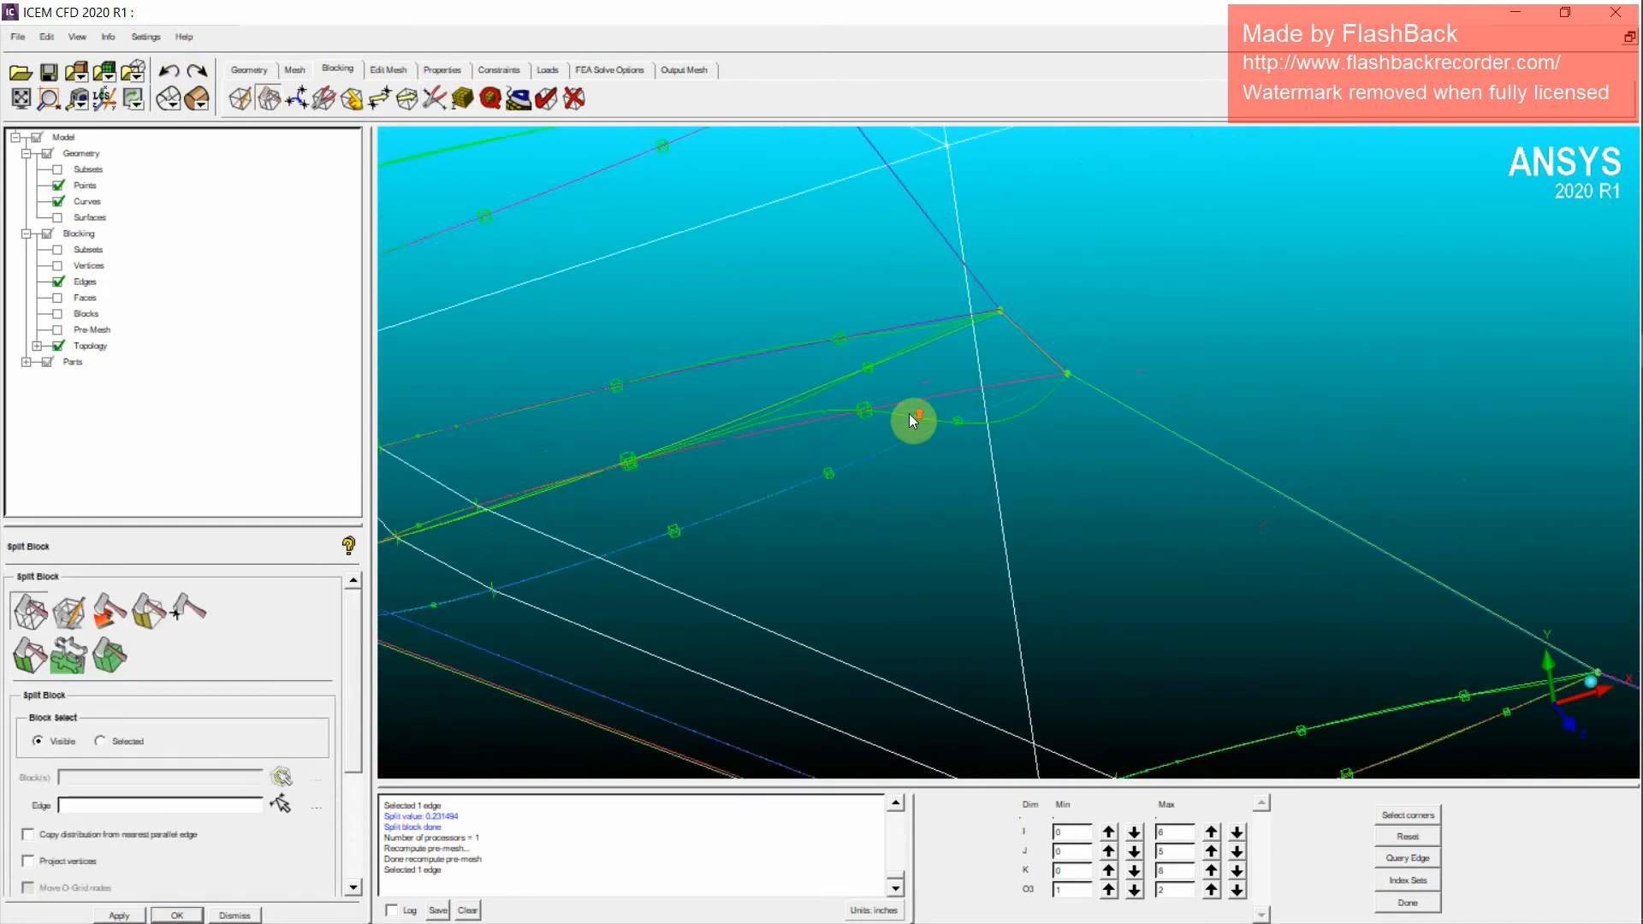
pyautogui.click(377, 99)
pyautogui.click(68, 609)
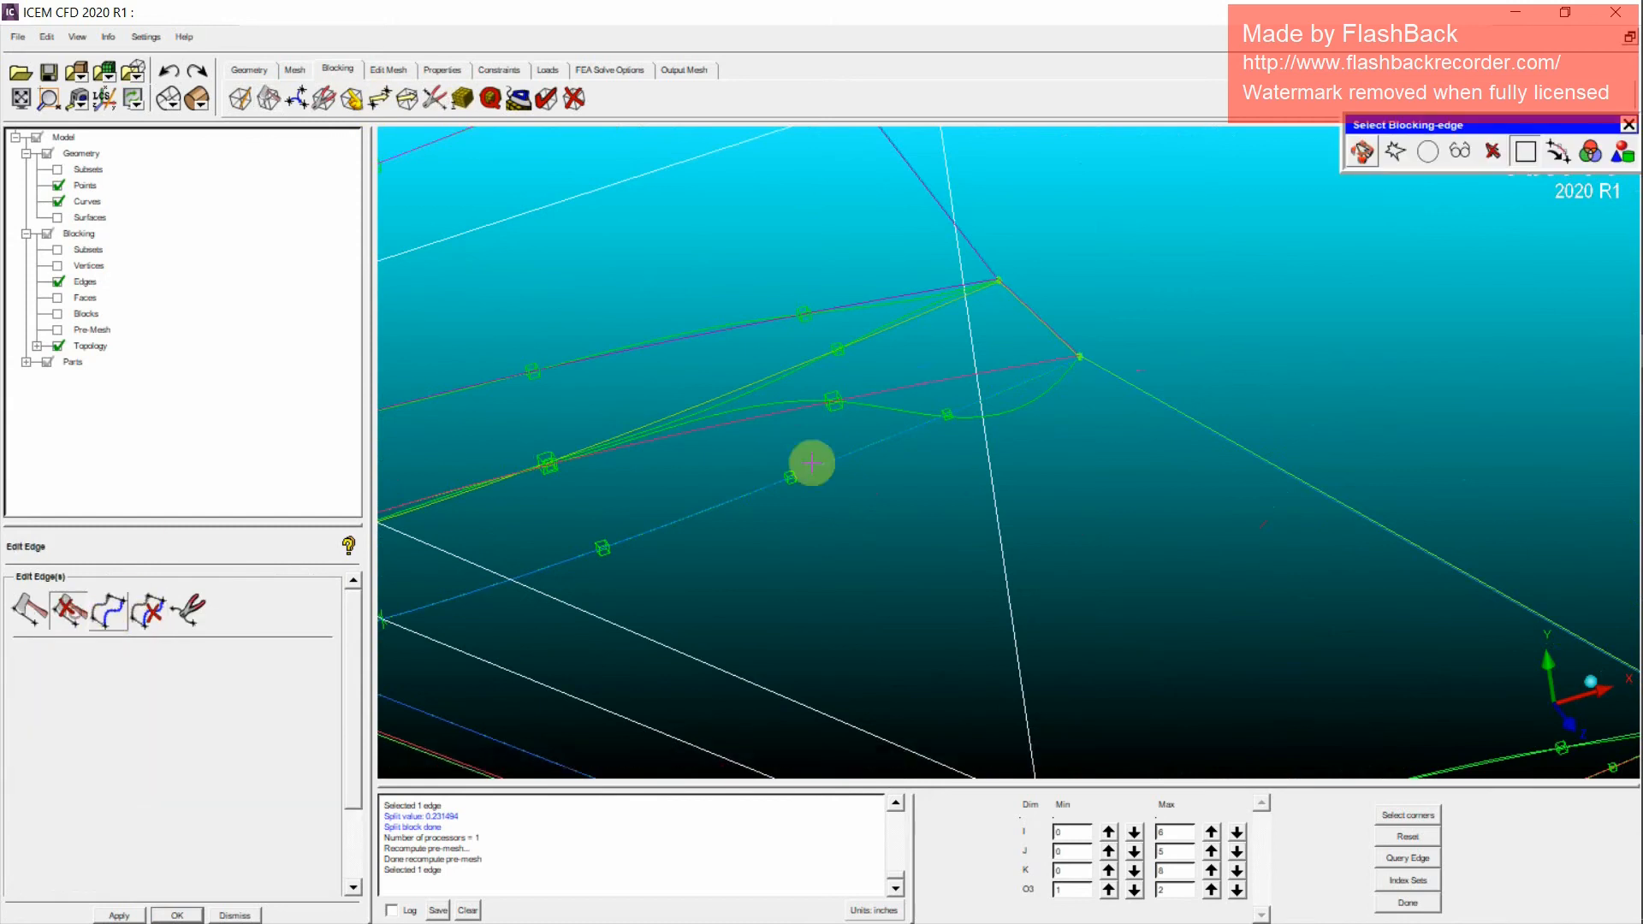
pyautogui.click(946, 419)
pyautogui.middleClick(951, 442)
pyautogui.scroll(-1, 725, 459)
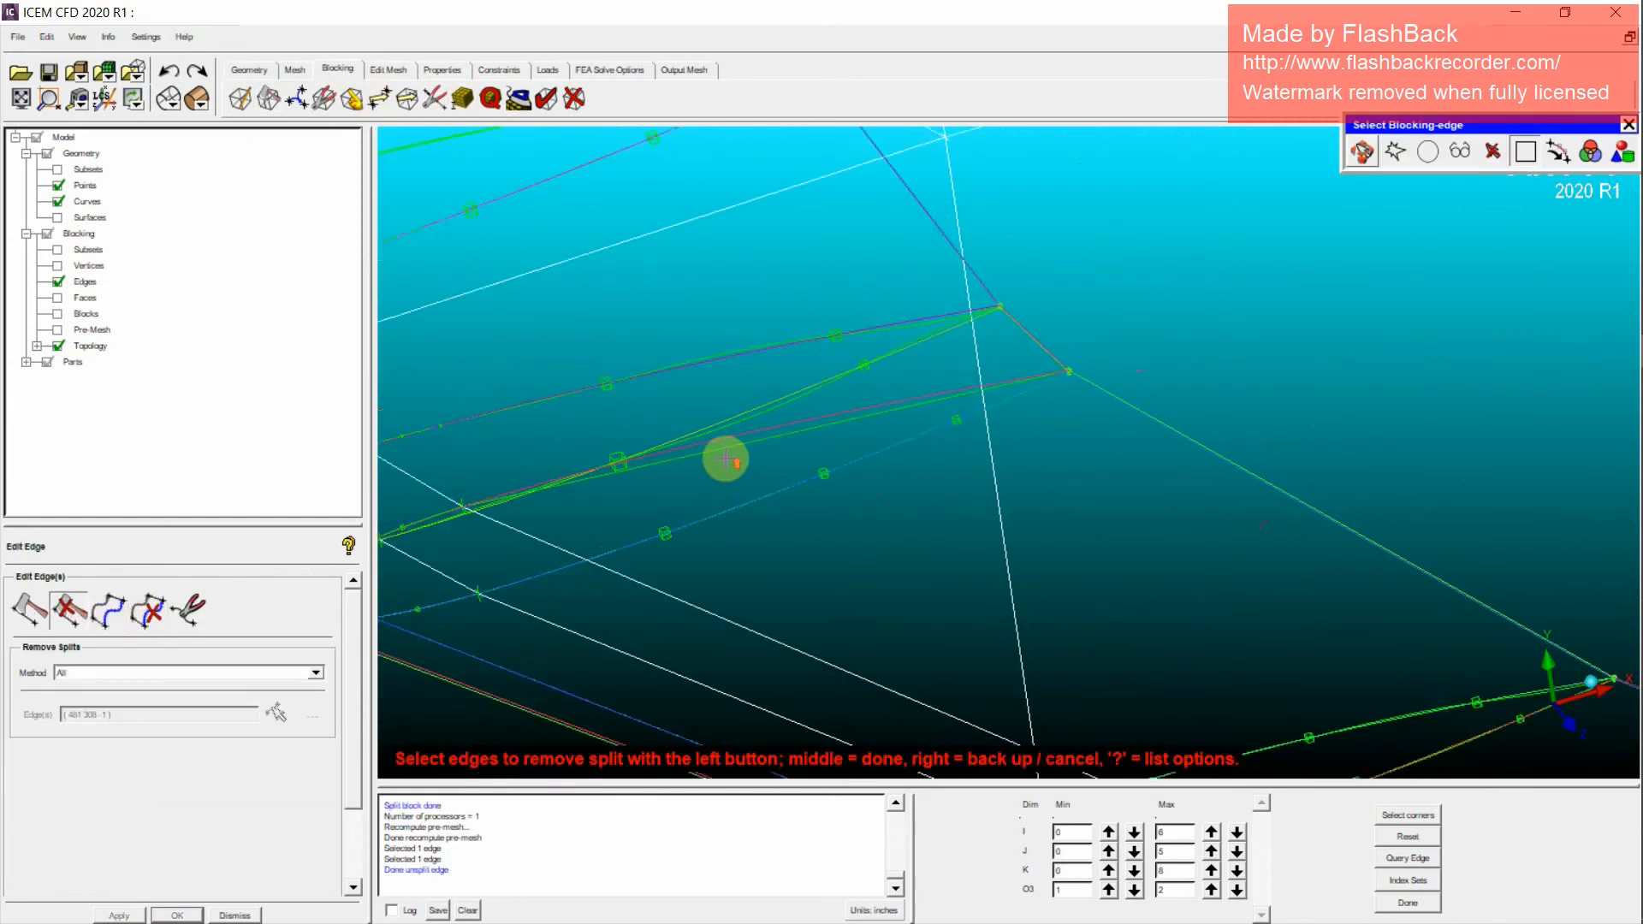
# Step: Split the chordwise block edges of the inner airfoil sections with the Spline method to follow their curves
pyautogui.scroll(1, 710, 467)
pyautogui.scroll(-1, 794, 448)
pyautogui.click(35, 611)
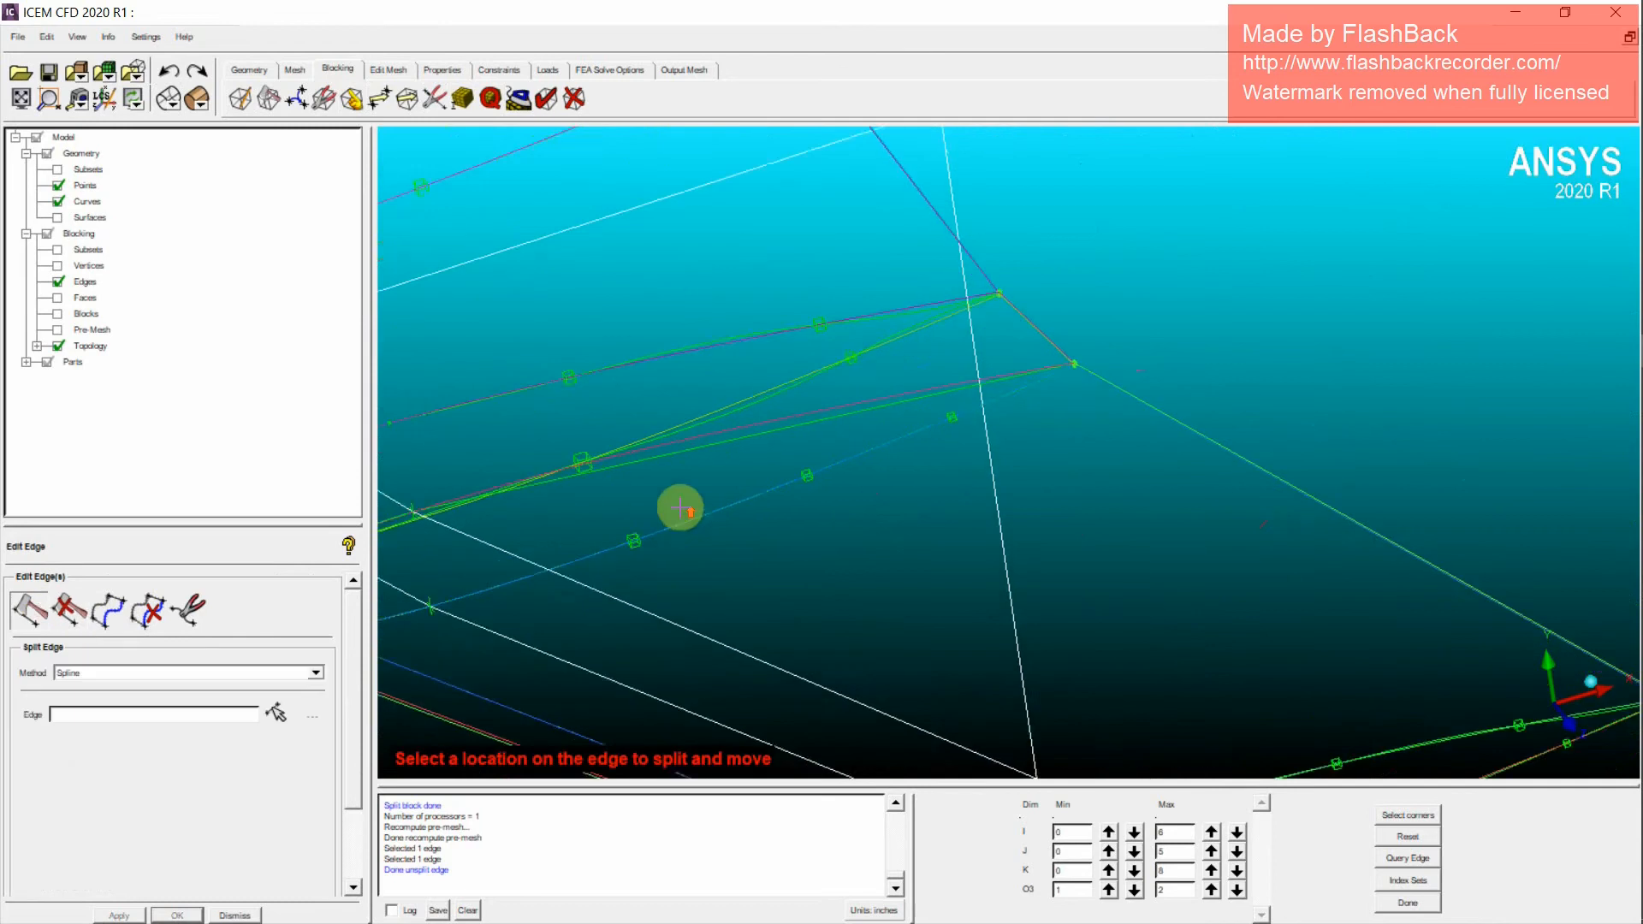
pyautogui.press('F9')
pyautogui.moveTo(845, 463); pyautogui.dragTo(917, 633, button='middle')
pyautogui.scroll(2, 1188, 549)
pyautogui.scroll(-3, 1192, 546)
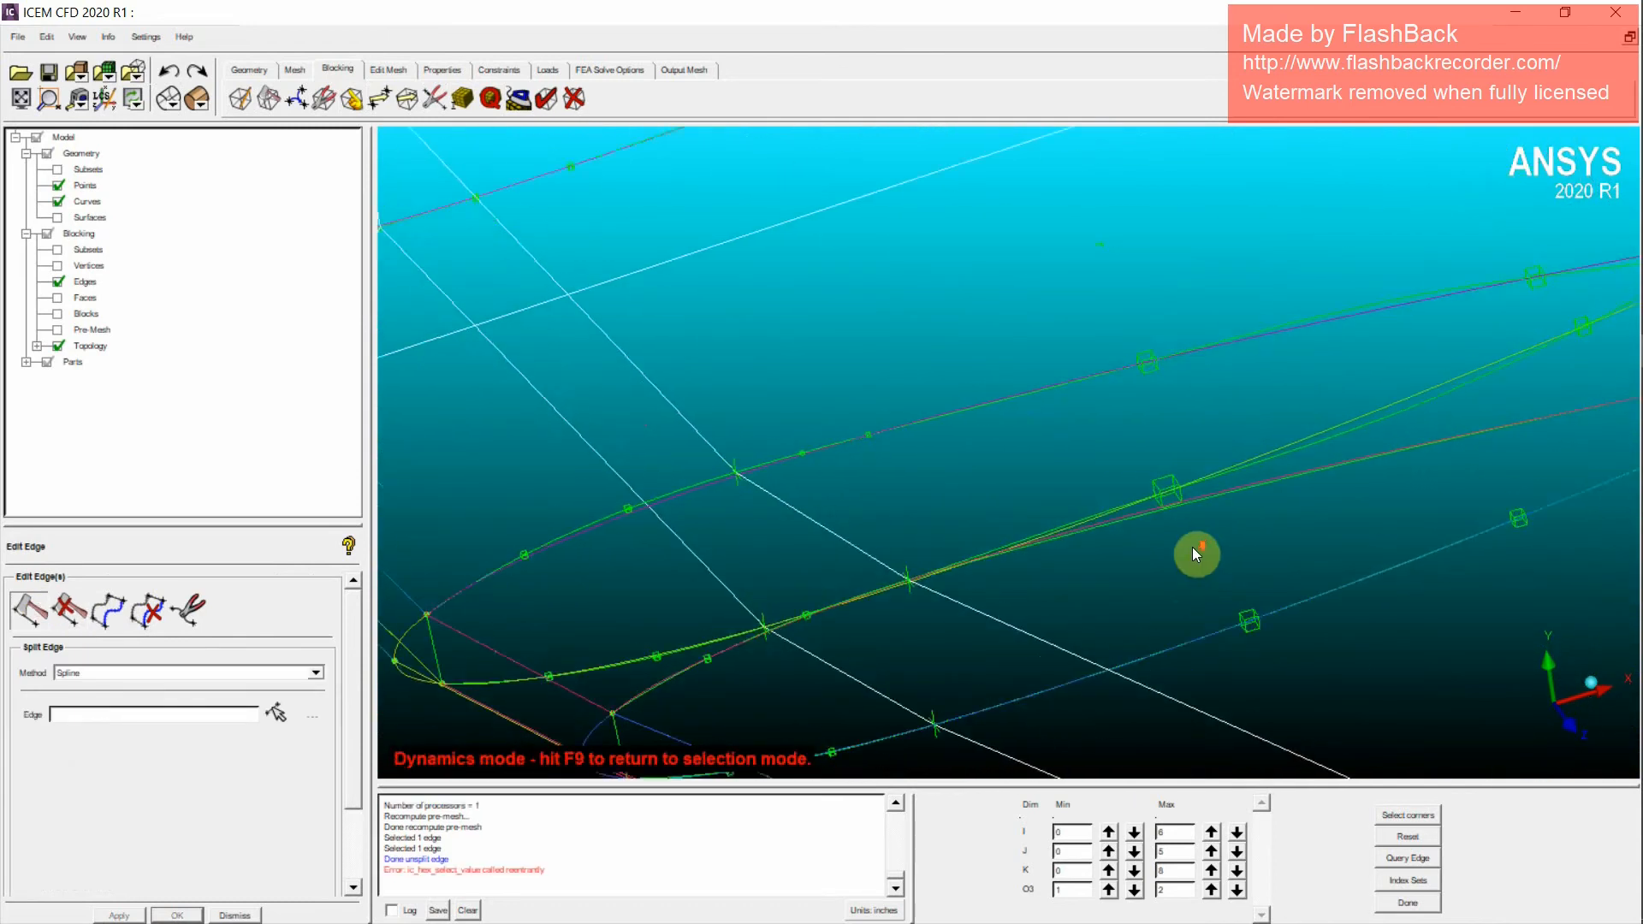
pyautogui.moveTo(1156, 516); pyautogui.dragTo(1019, 537, button='middle')
pyautogui.scroll(2, 1020, 539)
pyautogui.press('F9')
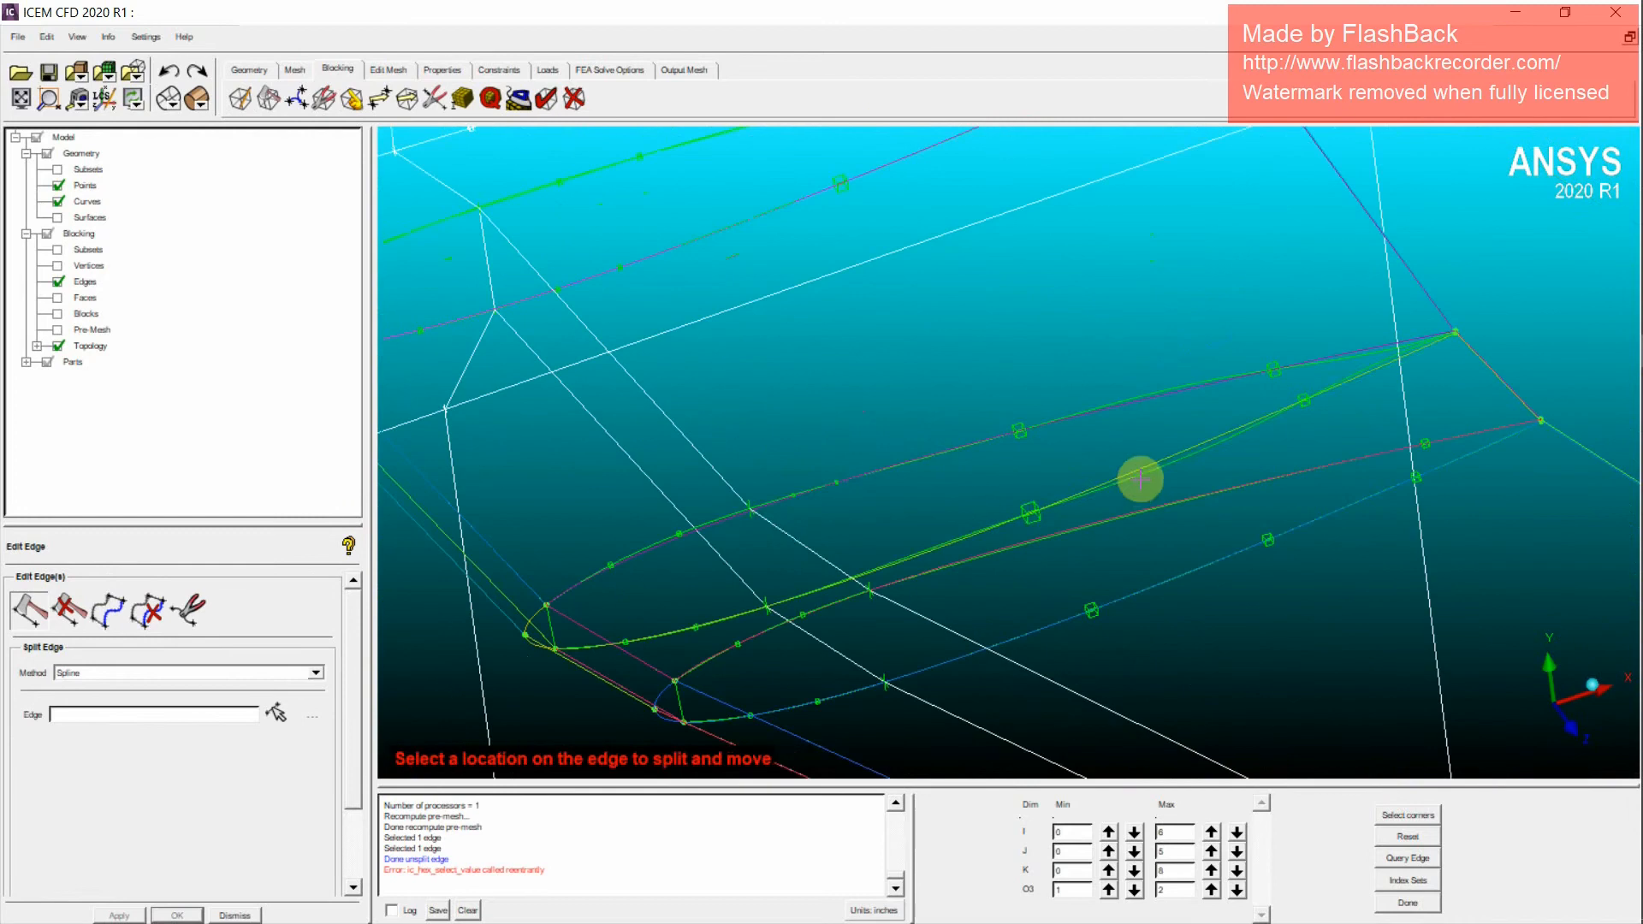
pyautogui.click(1205, 490)
pyautogui.click(933, 549)
pyautogui.click(1354, 388)
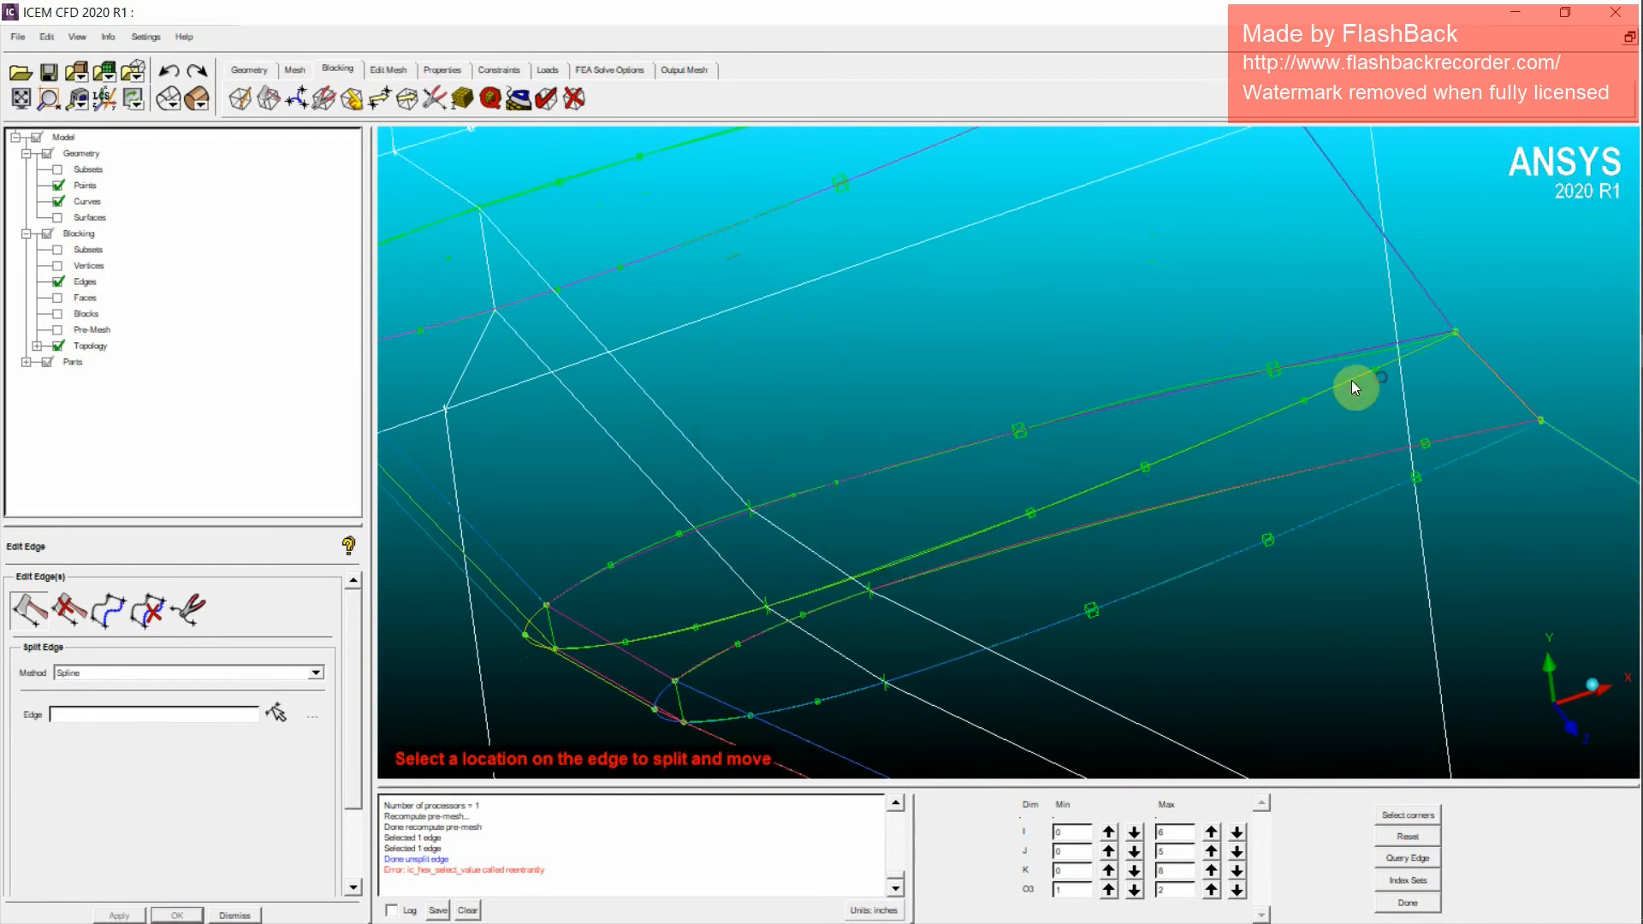
# Step: Recompute the pre-mesh with the refitted edges and check the mesh around the wing root
pyautogui.scroll(-9, 1147, 423)
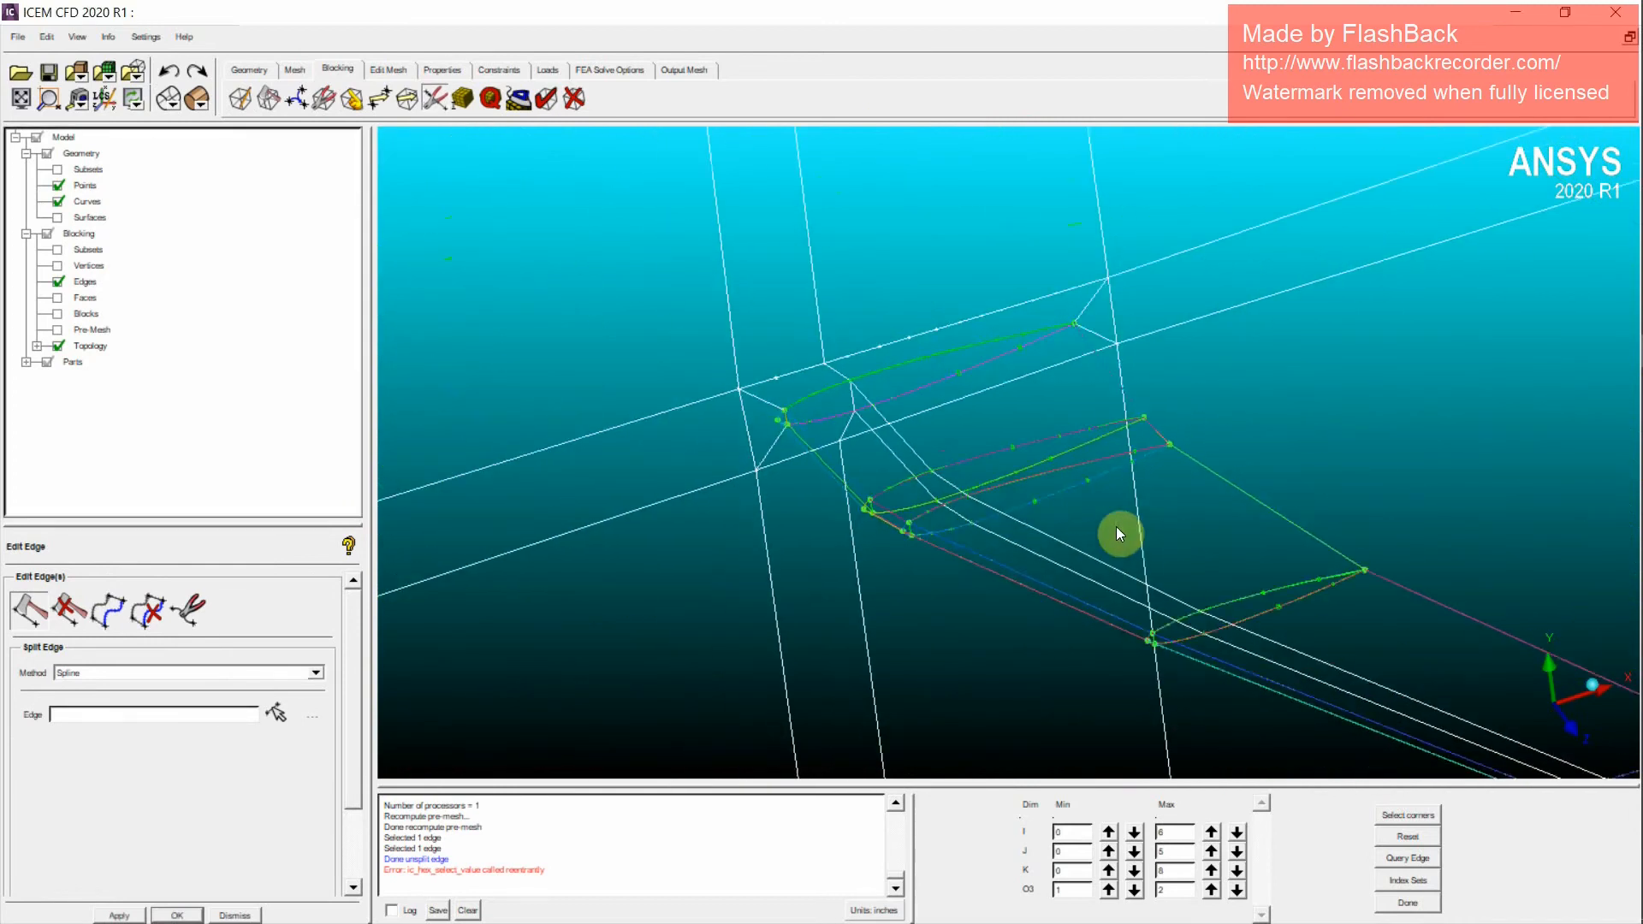
pyautogui.moveTo(1074, 541); pyautogui.dragTo(729, 534, button='middle')
pyautogui.click(58, 329)
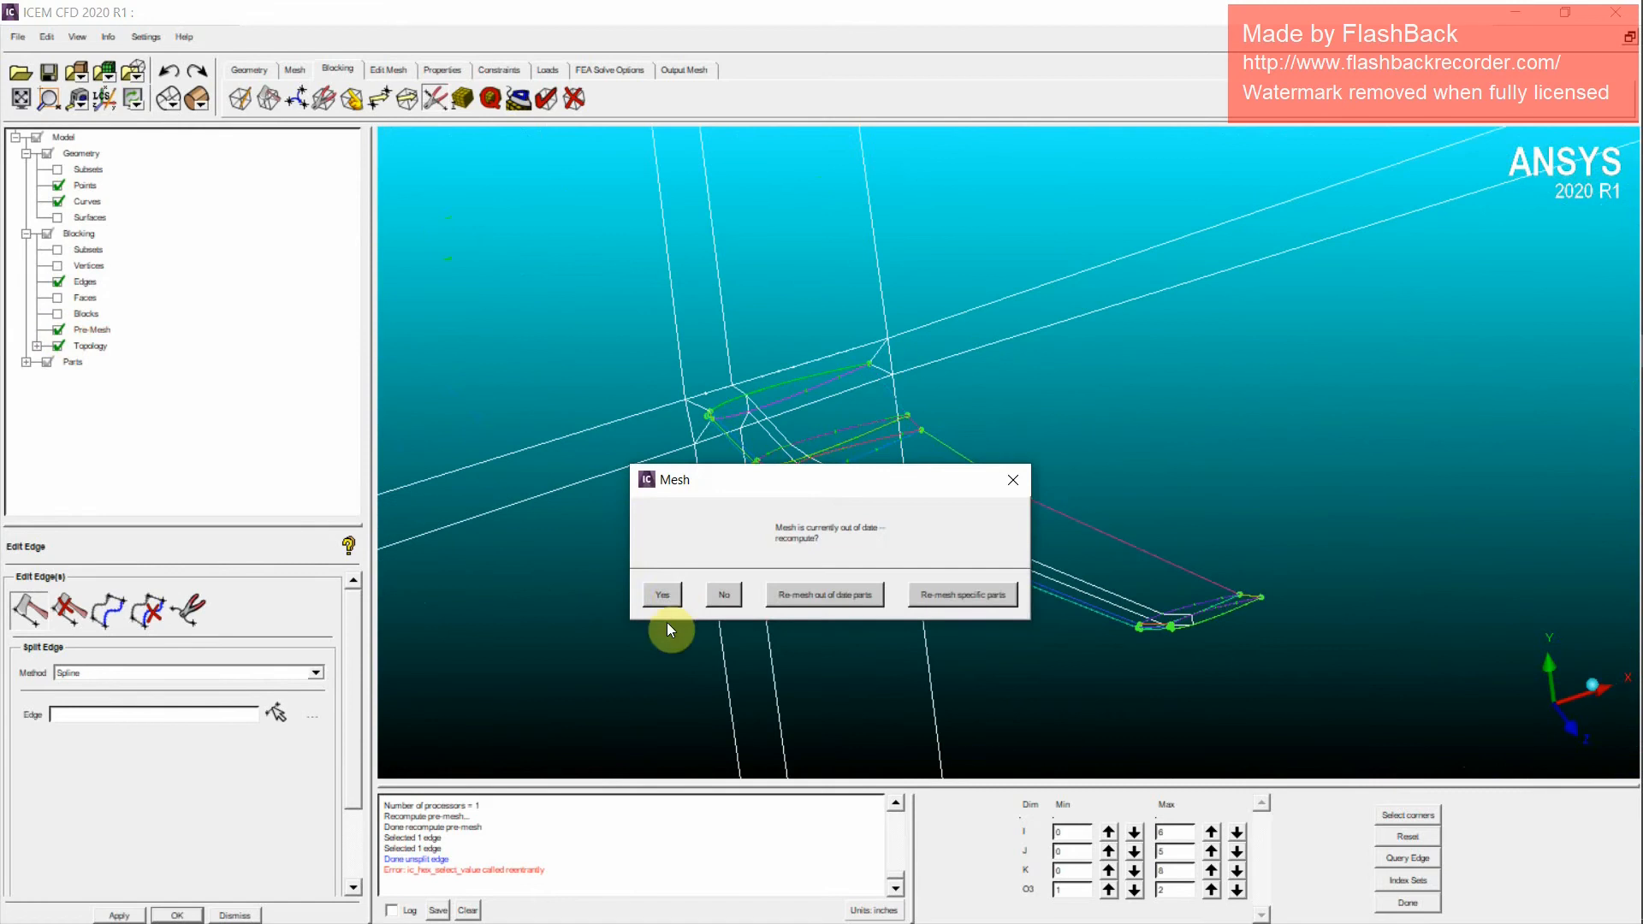
pyautogui.click(669, 592)
pyautogui.scroll(6, 931, 549)
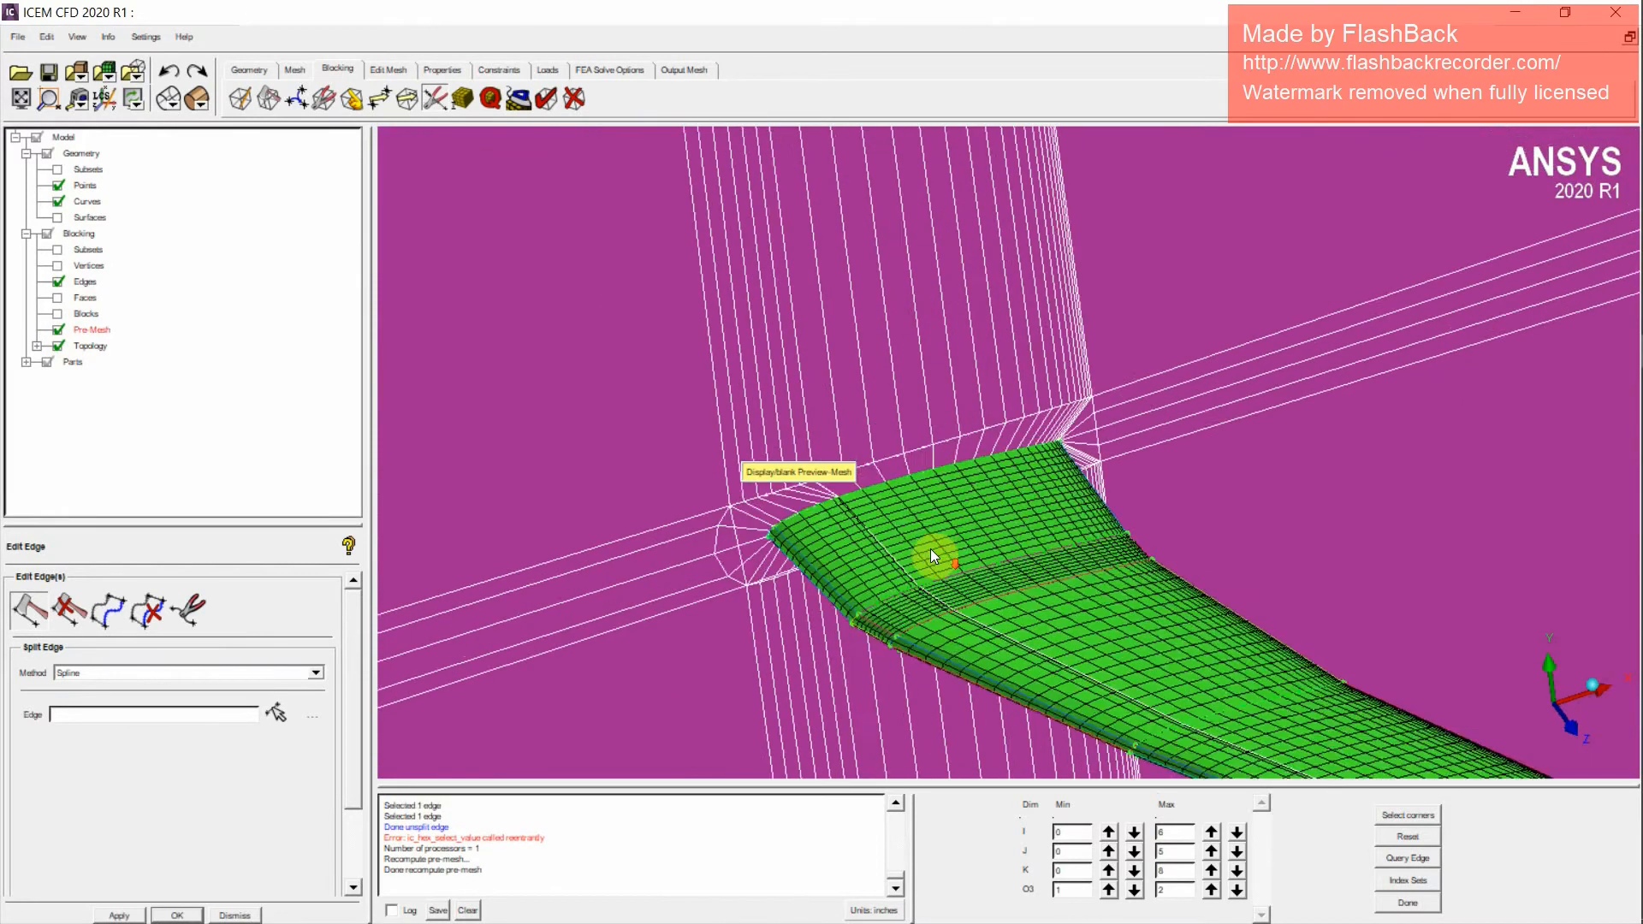
pyautogui.scroll(2, 819, 574)
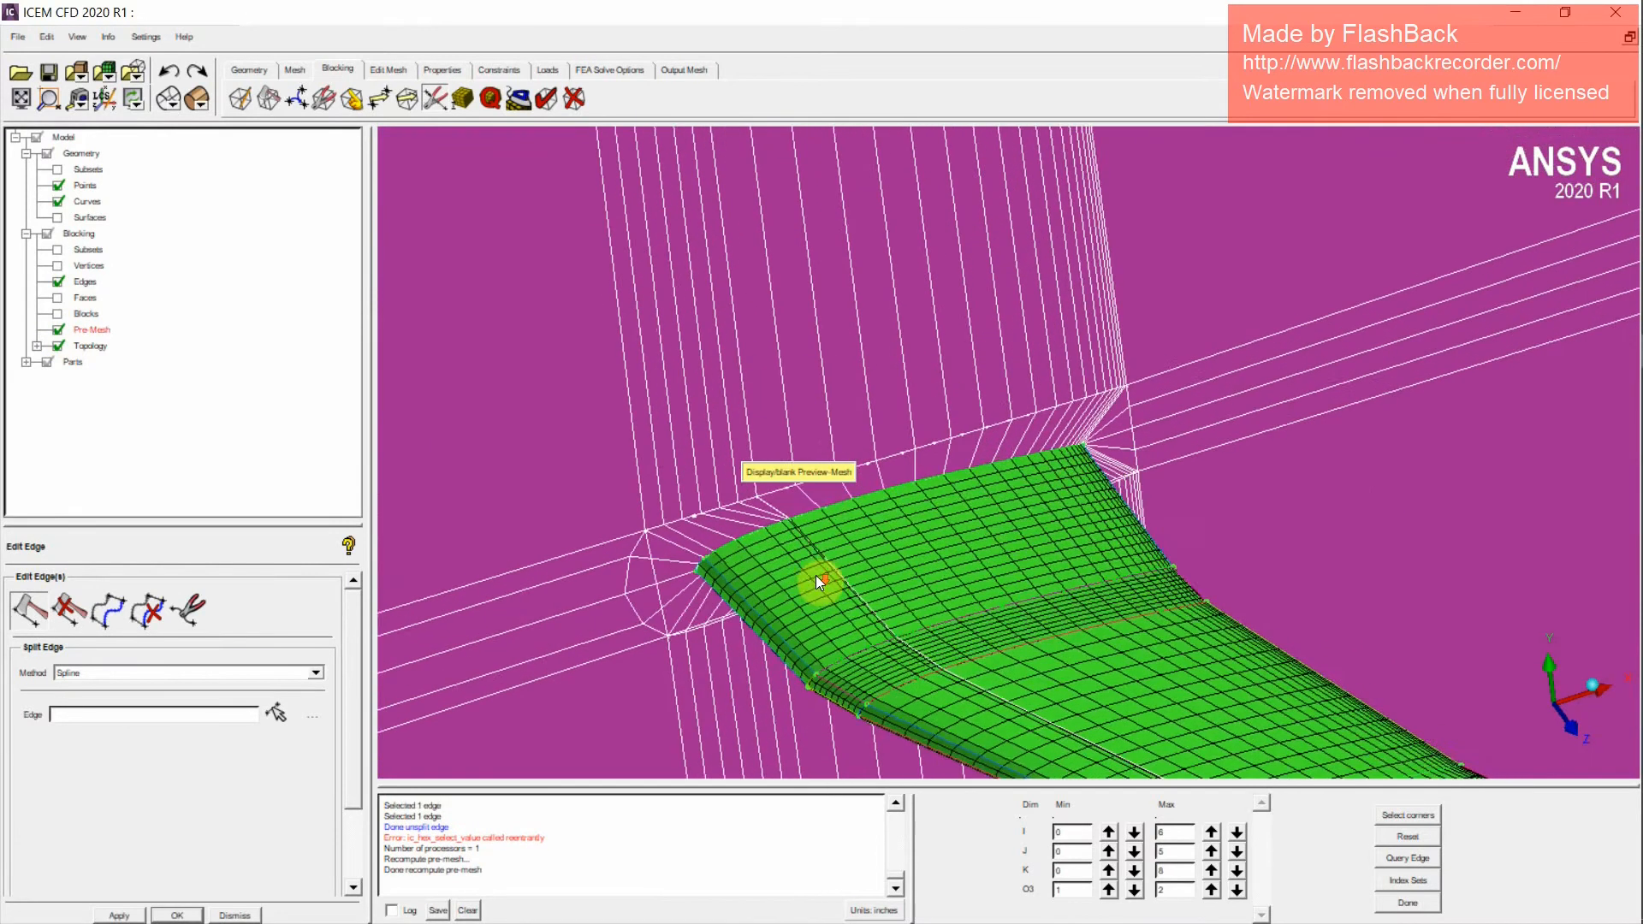
pyautogui.moveTo(814, 575); pyautogui.dragTo(815, 519, button='middle')
# Step: Hide the pre-mesh and give the leading-edge chordwise edge 7 BiGeometric nodes with spacing 2 of 0.00479274, copied to all parallel edges
pyautogui.click(59, 330)
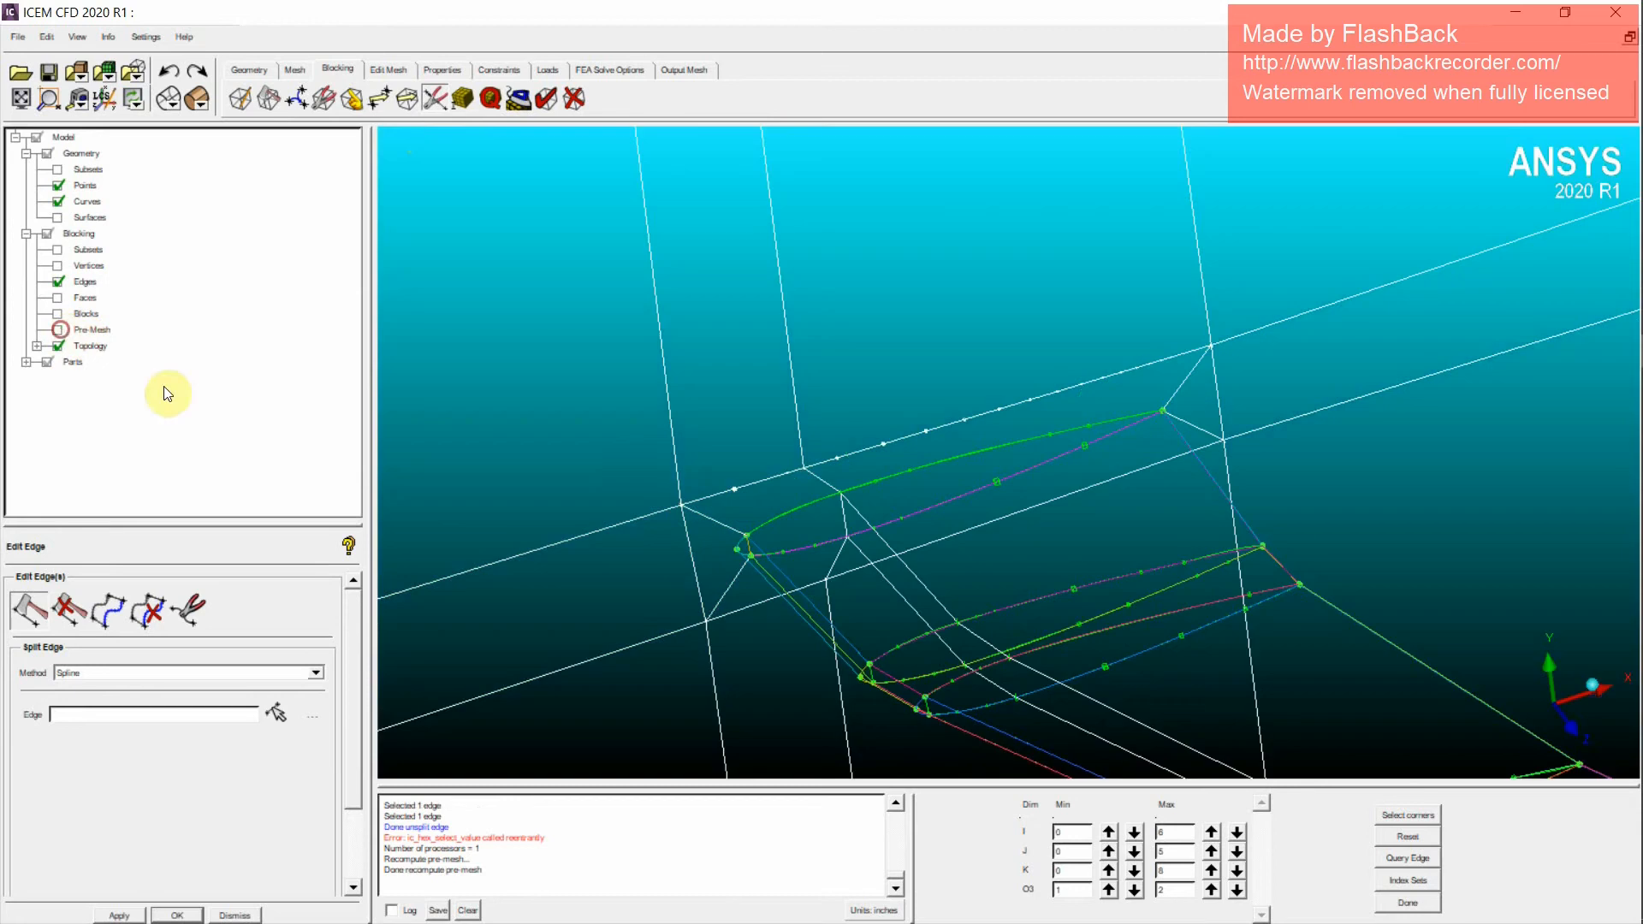
pyautogui.click(474, 98)
pyautogui.click(782, 613)
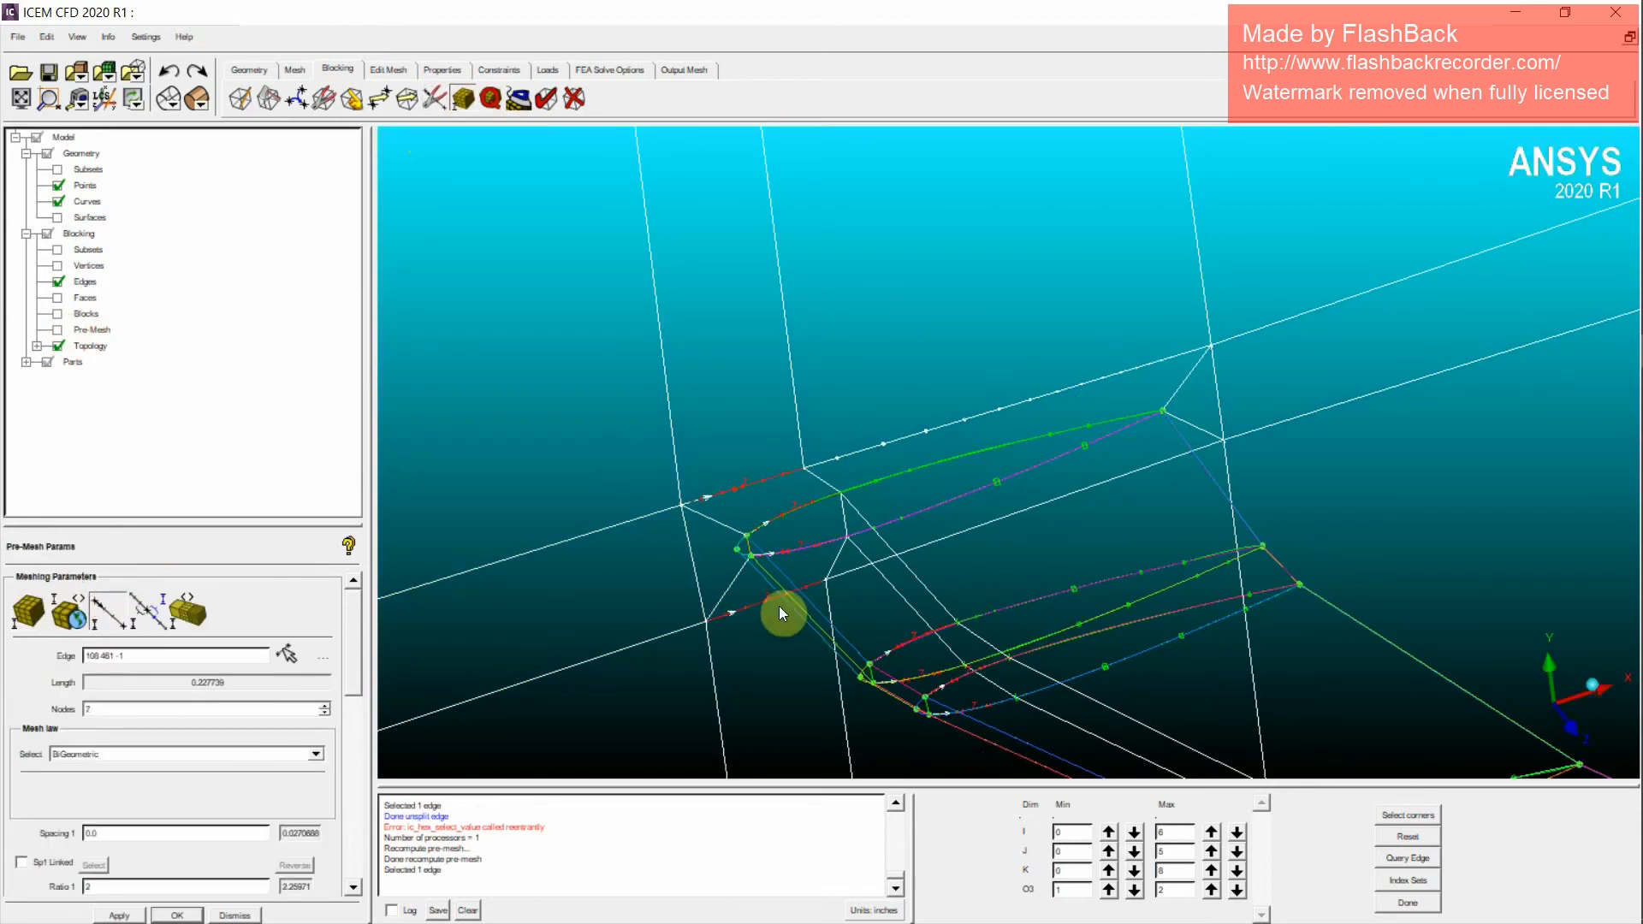
pyautogui.moveTo(354, 668); pyautogui.dragTo(346, 775)
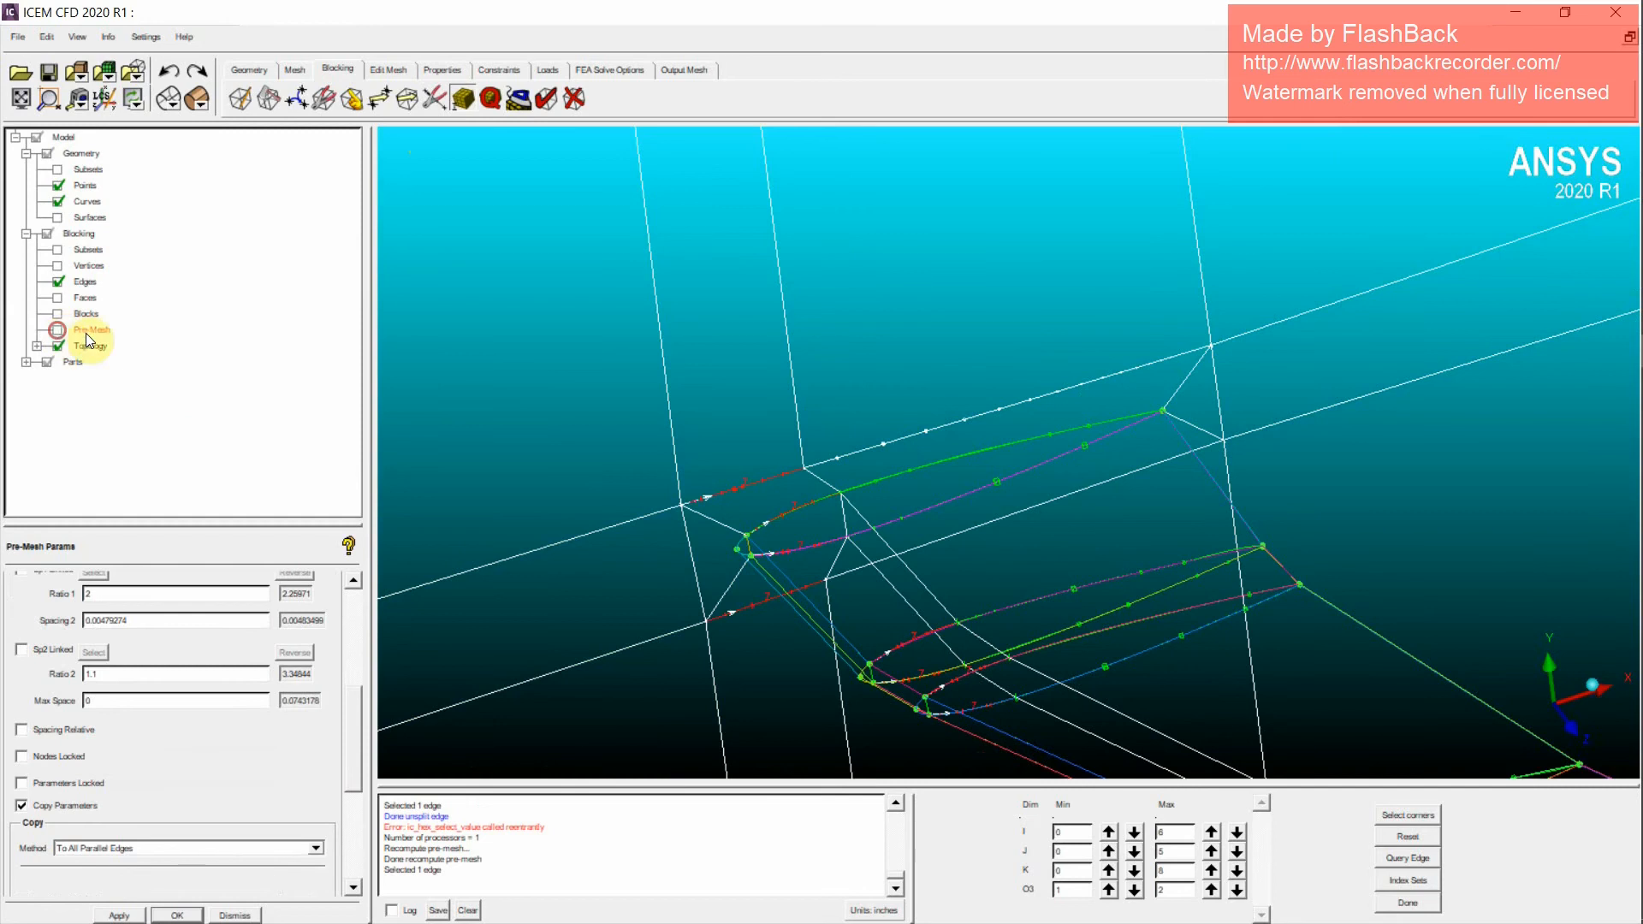
# Step: Recompute the pre-mesh with the leading-edge spacing and inspect the node distribution near the wing root
pyautogui.click(57, 331)
pyautogui.click(657, 595)
pyautogui.scroll(-3, 948, 541)
pyautogui.moveTo(1141, 534); pyautogui.dragTo(974, 495, button='middle')
pyautogui.scroll(3, 962, 547)
pyautogui.scroll(4, 843, 445)
pyautogui.scroll(-5, 973, 497)
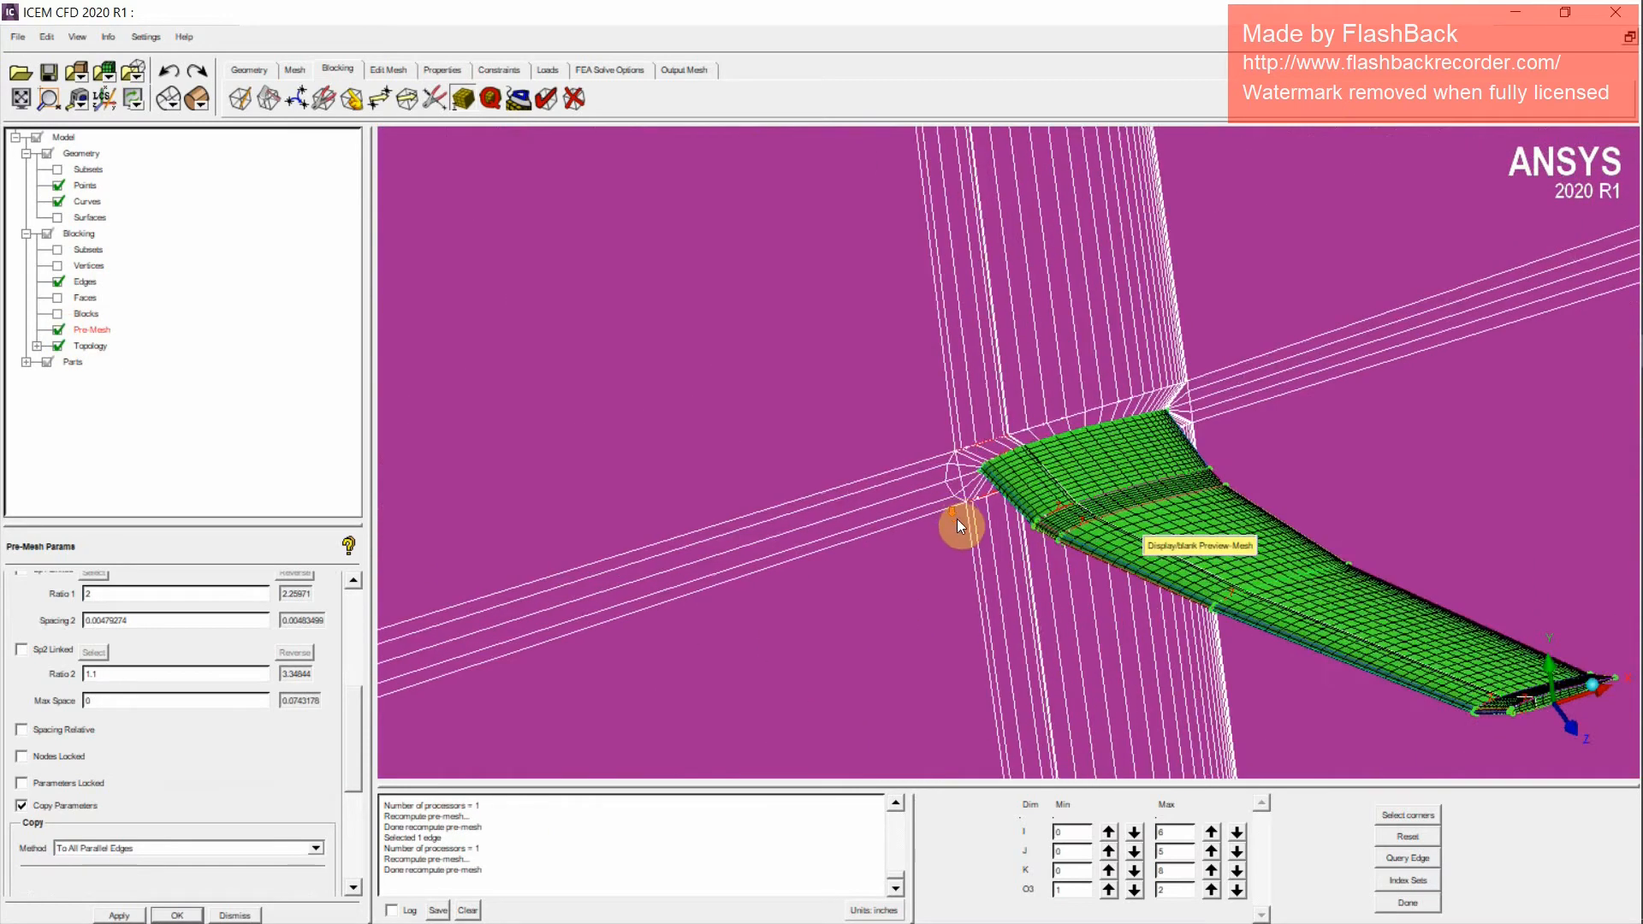
pyautogui.scroll(-5, 956, 518)
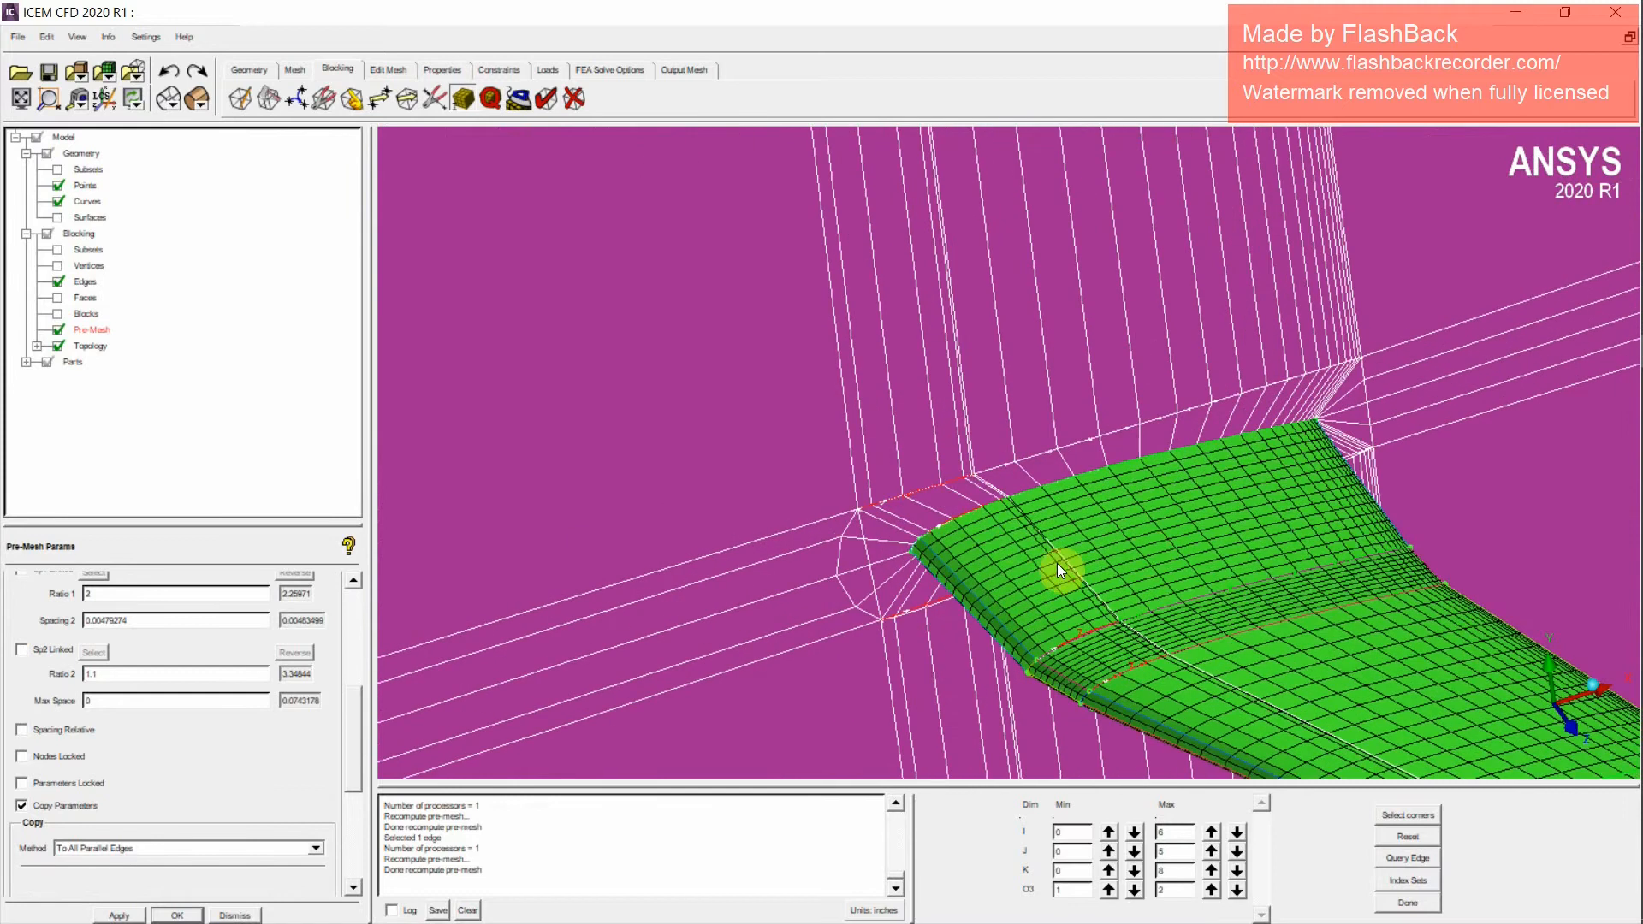
# Step: Hide the pre-mesh and set the radial O-grid edge at the leading edge to 7 BiGeometric nodes
pyautogui.click(57, 331)
pyautogui.scroll(-3, 808, 478)
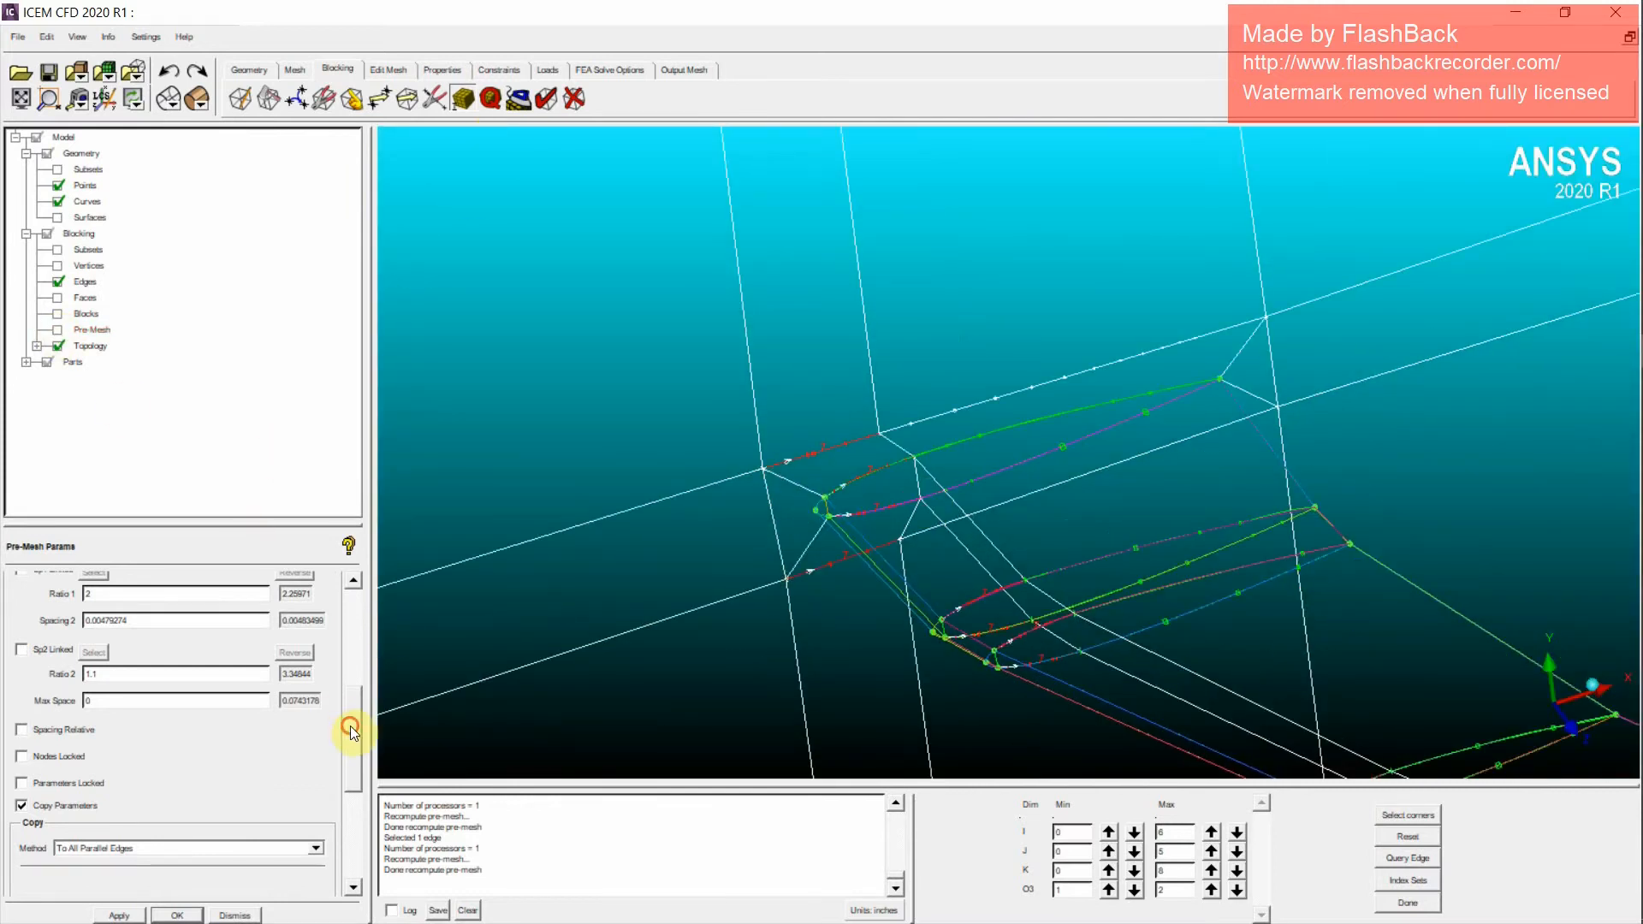
pyautogui.moveTo(351, 725); pyautogui.dragTo(351, 629)
pyautogui.click(285, 654)
pyautogui.click(781, 476)
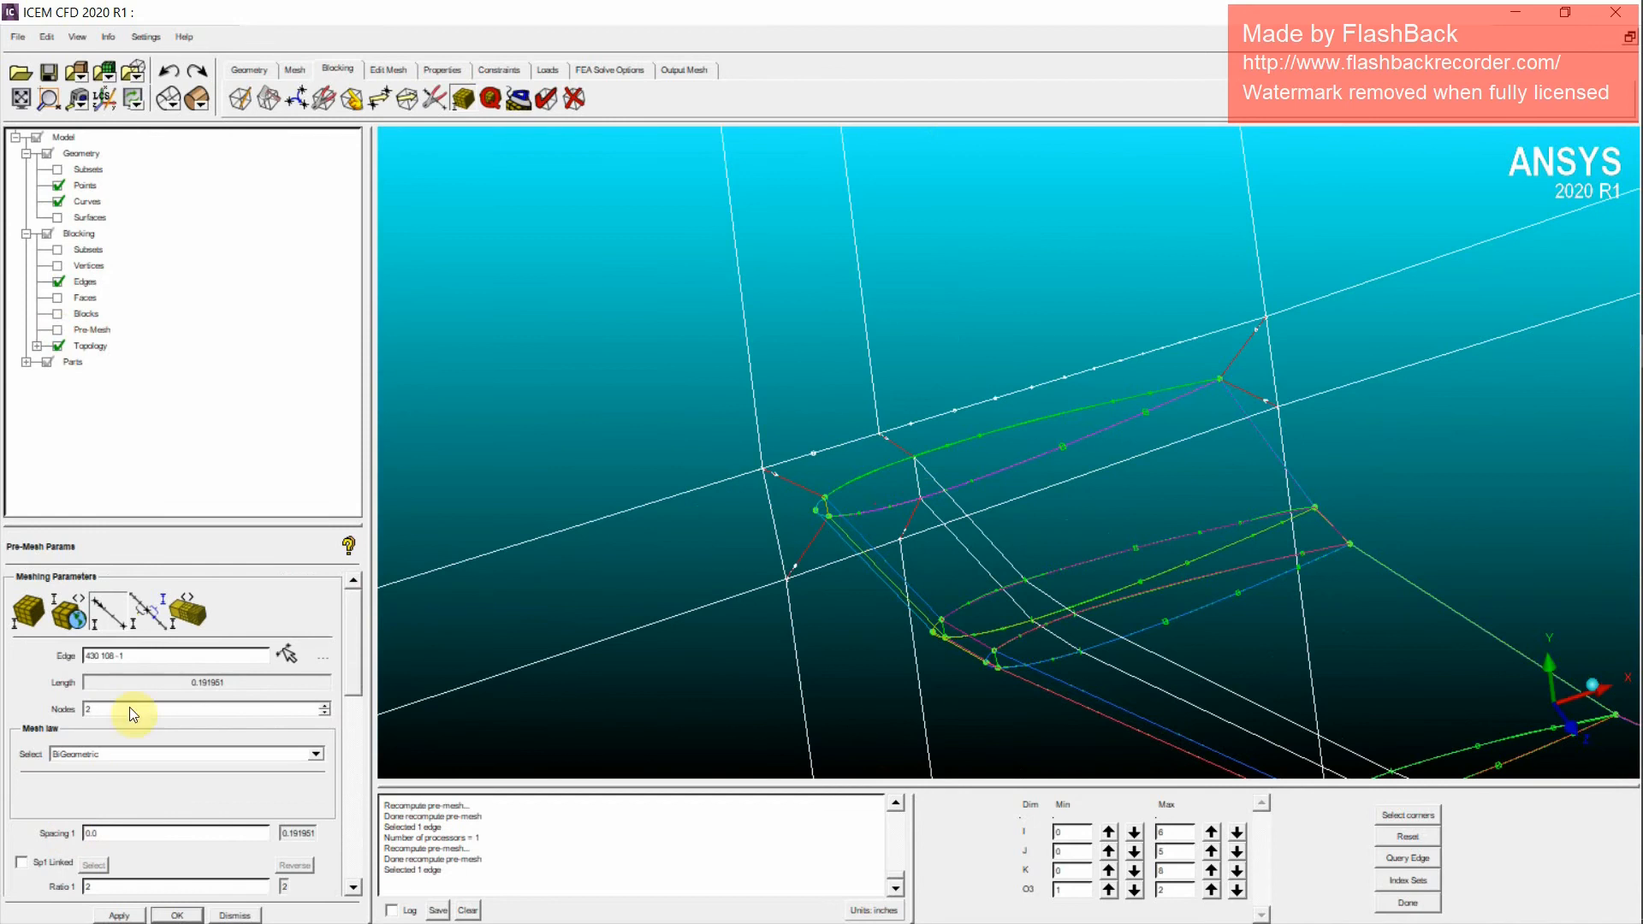
pyautogui.write('7')
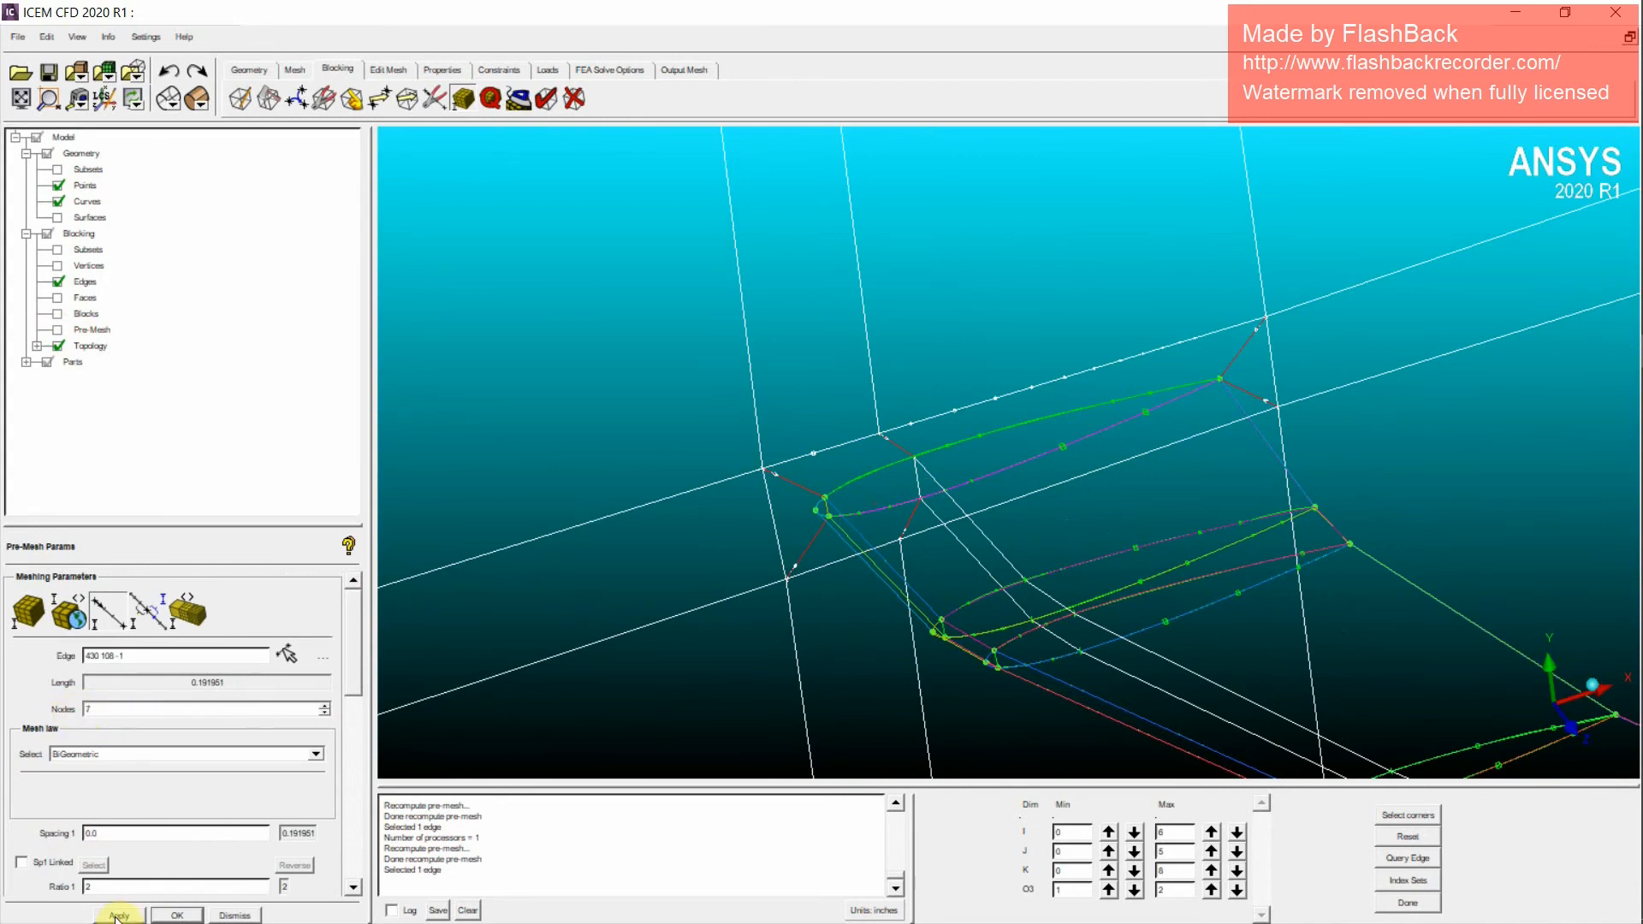
pyautogui.click(118, 914)
# Step: Recompute the pre-mesh with the new radial node count and inspect the O-grid layers around the wing root's leading edge
pyautogui.click(57, 330)
pyautogui.click(876, 592)
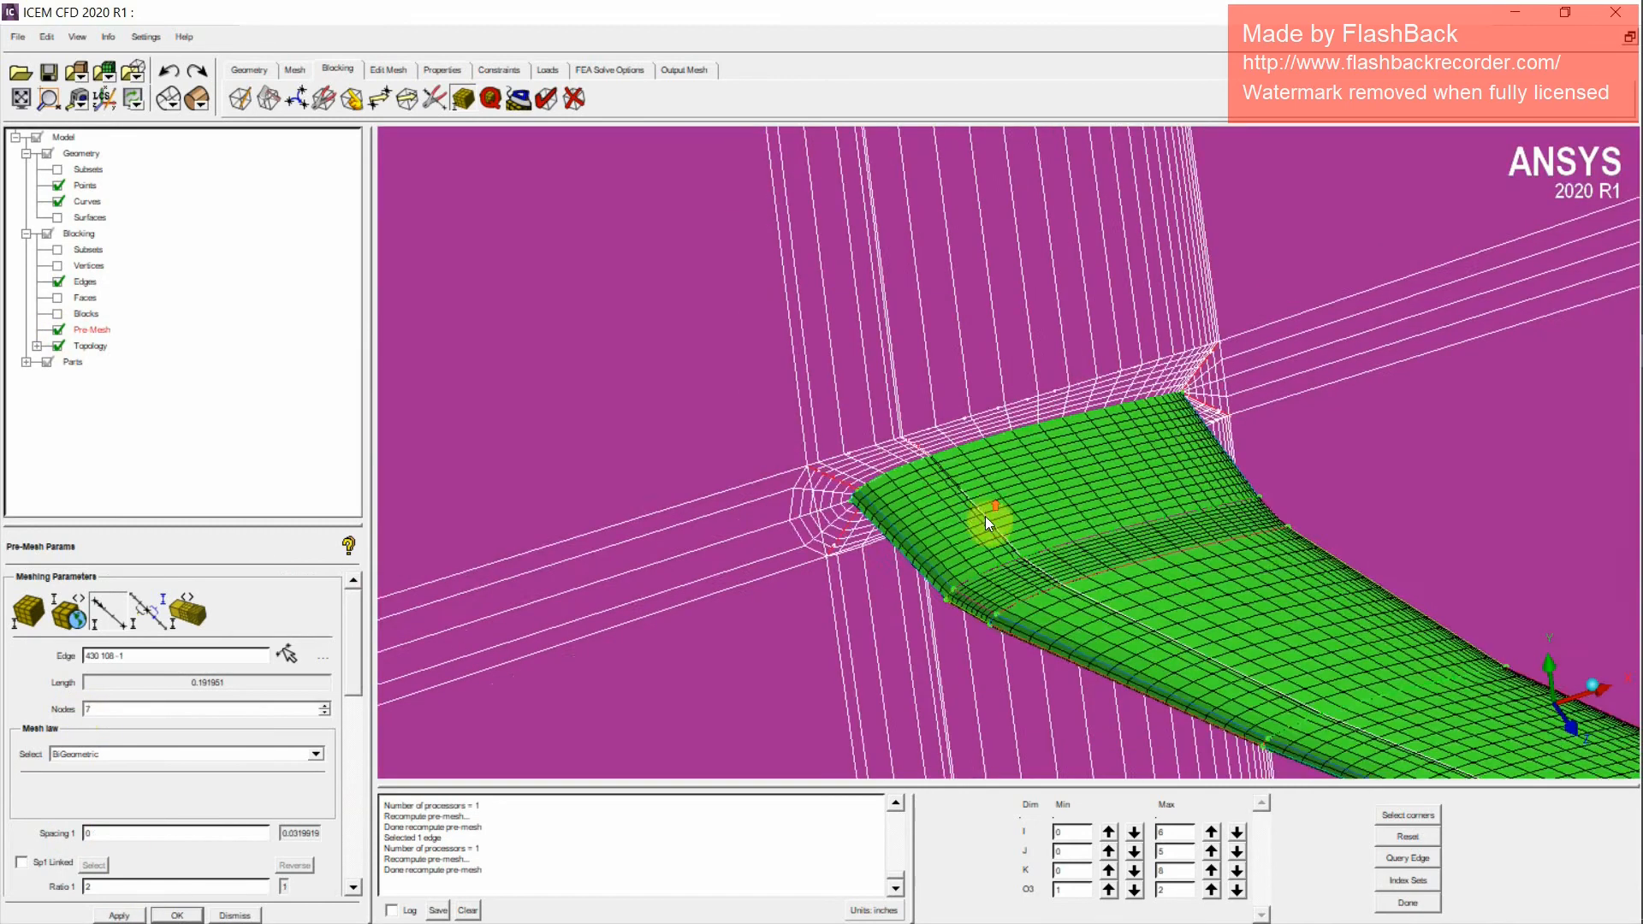
pyautogui.moveTo(1011, 500); pyautogui.dragTo(716, 561)
pyautogui.scroll(5, 1058, 629)
pyautogui.moveTo(715, 560); pyautogui.dragTo(1030, 593, button='middle')
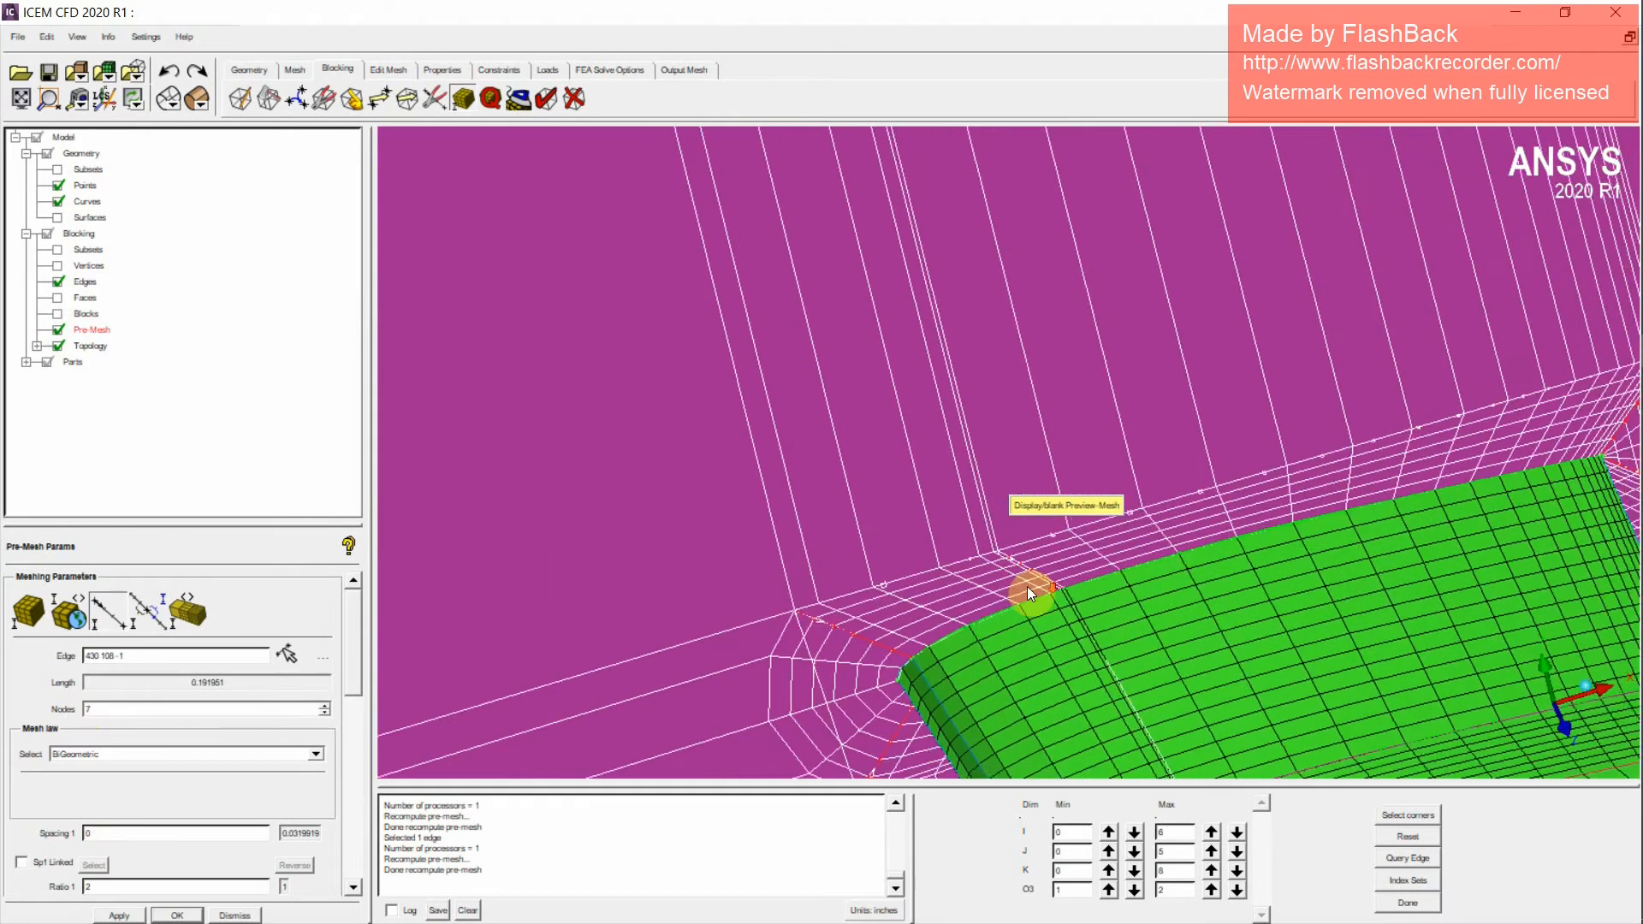
pyautogui.scroll(4, 1006, 591)
pyautogui.moveTo(1003, 583); pyautogui.dragTo(963, 568)
pyautogui.scroll(-1, 964, 569)
pyautogui.scroll(1, 977, 463)
pyautogui.moveTo(924, 465); pyautogui.dragTo(1085, 431, button='middle')
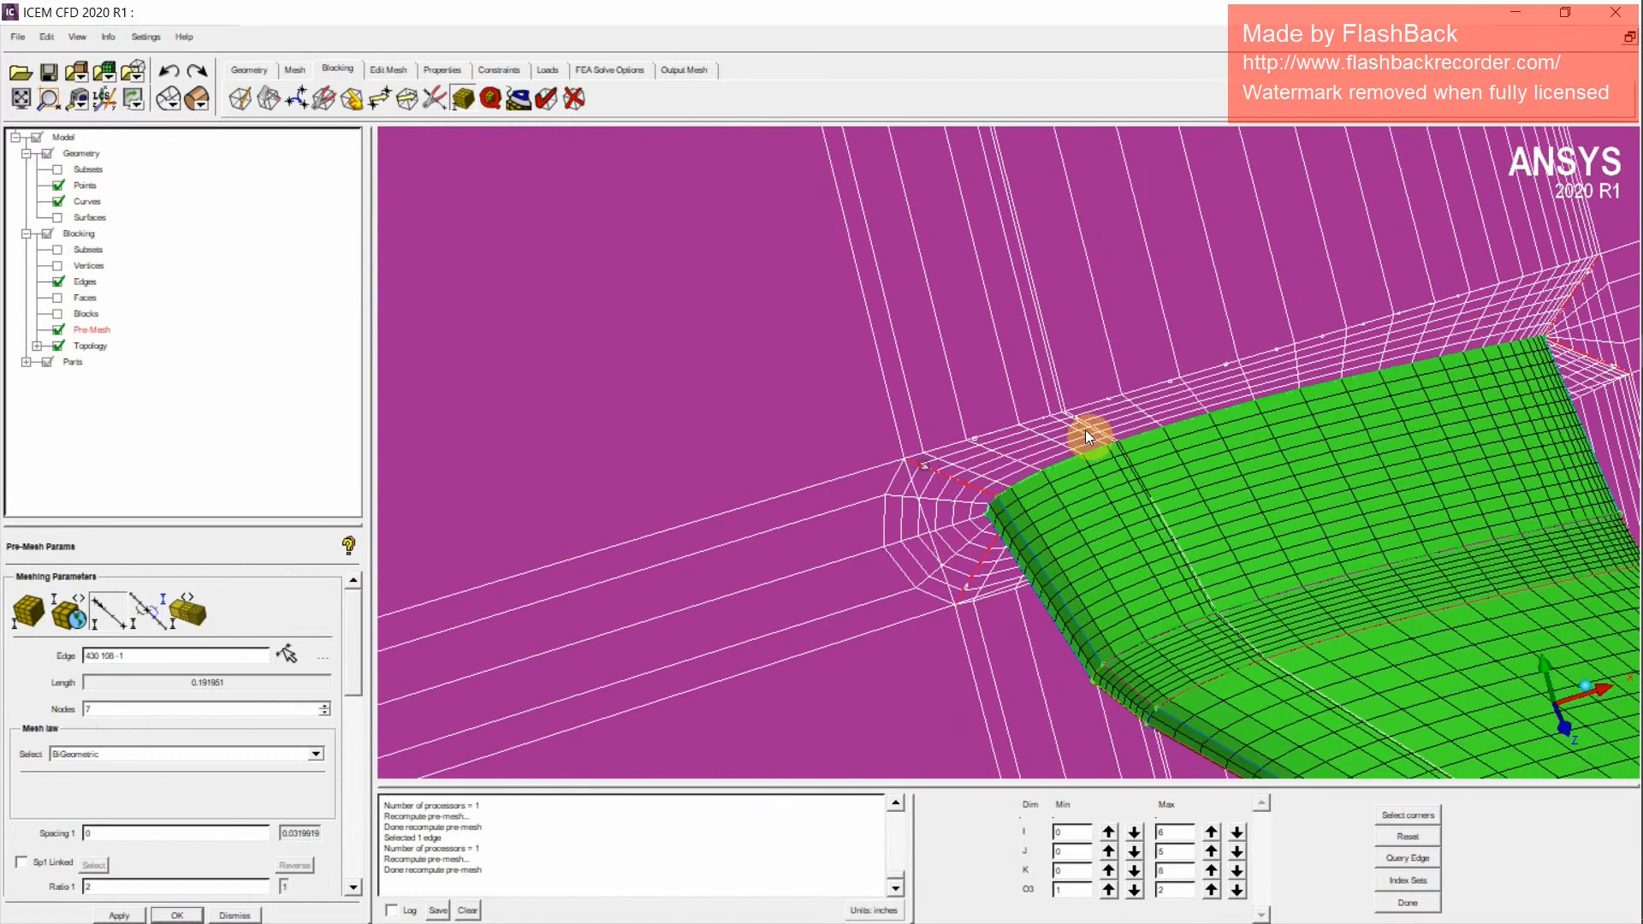
pyautogui.scroll(2, 1113, 448)
pyautogui.moveTo(1278, 466); pyautogui.dragTo(1002, 486, button='middle')
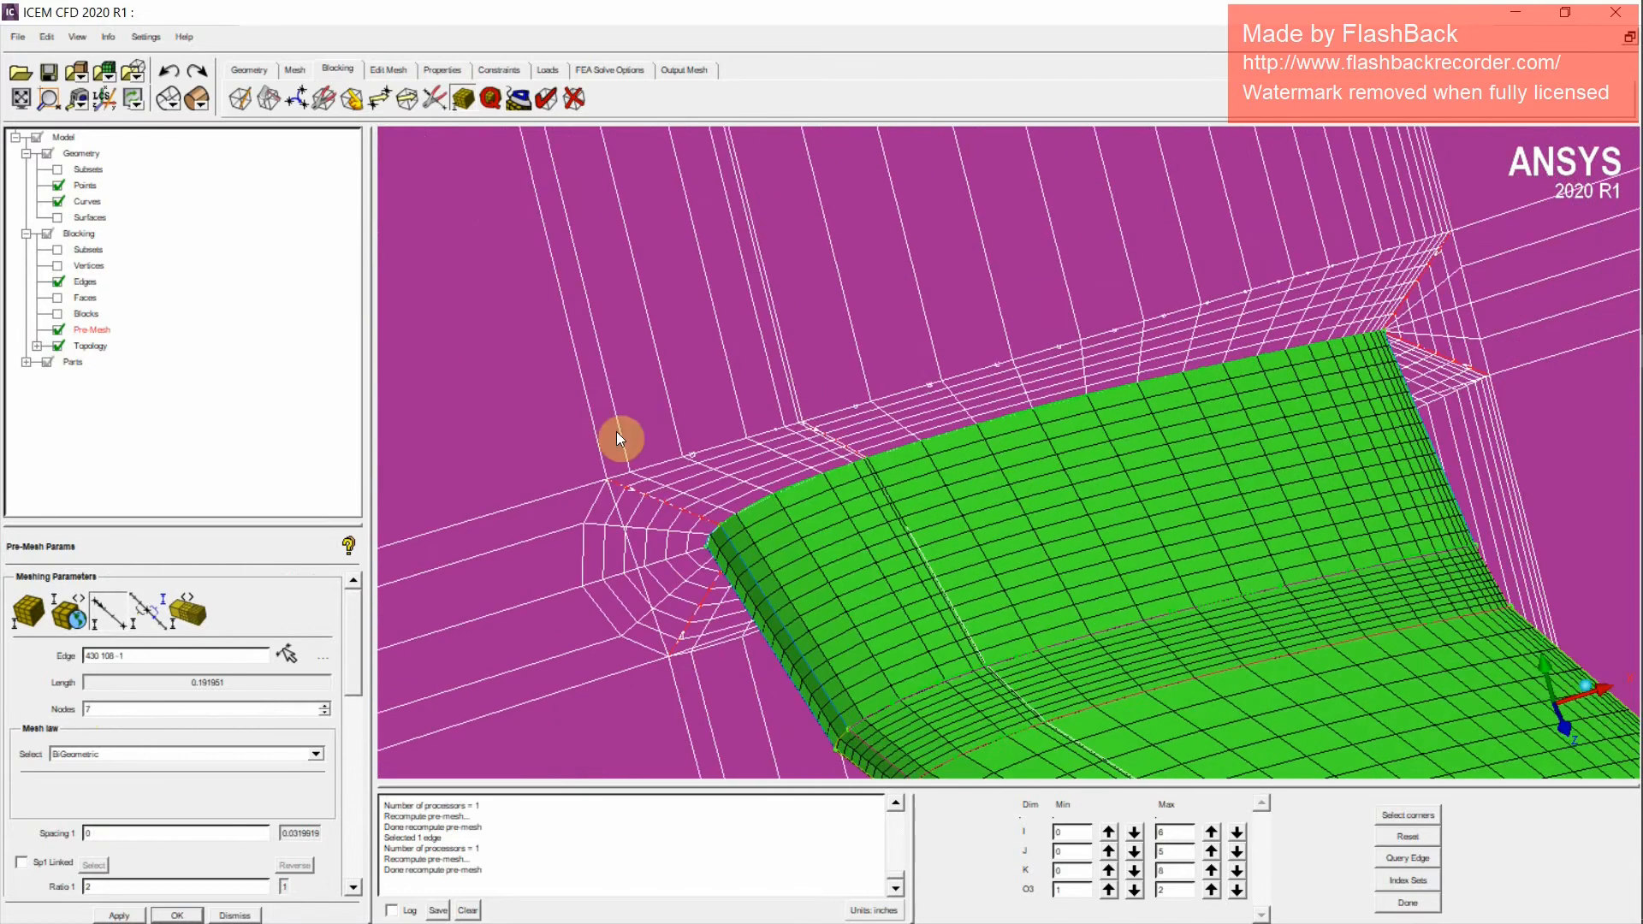
# Step: Hide the pre-mesh and shift the root section's upper and lower mid-chord O-grid vertices toward the trailing edge with Y and Z fixed
pyautogui.click(53, 326)
pyautogui.scroll(4, 861, 473)
pyautogui.moveTo(719, 415)
pyautogui.mouseDown(button='middle')
pyautogui.moveTo(751, 415)
pyautogui.moveTo(746, 399)
pyautogui.mouseUp(button='middle')
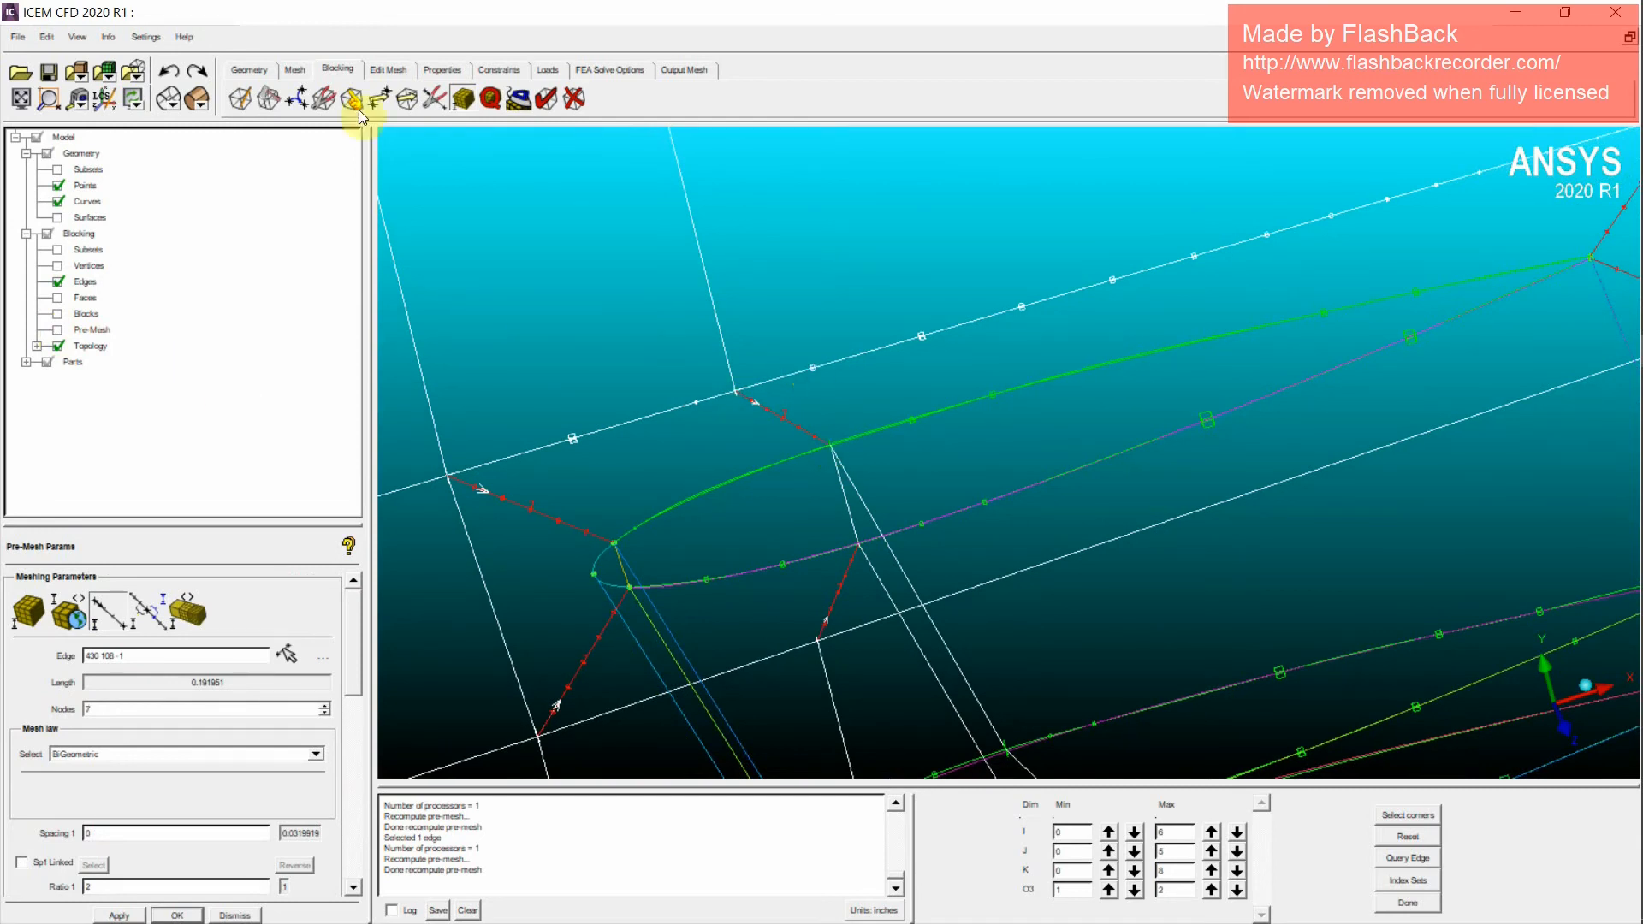
pyautogui.click(383, 101)
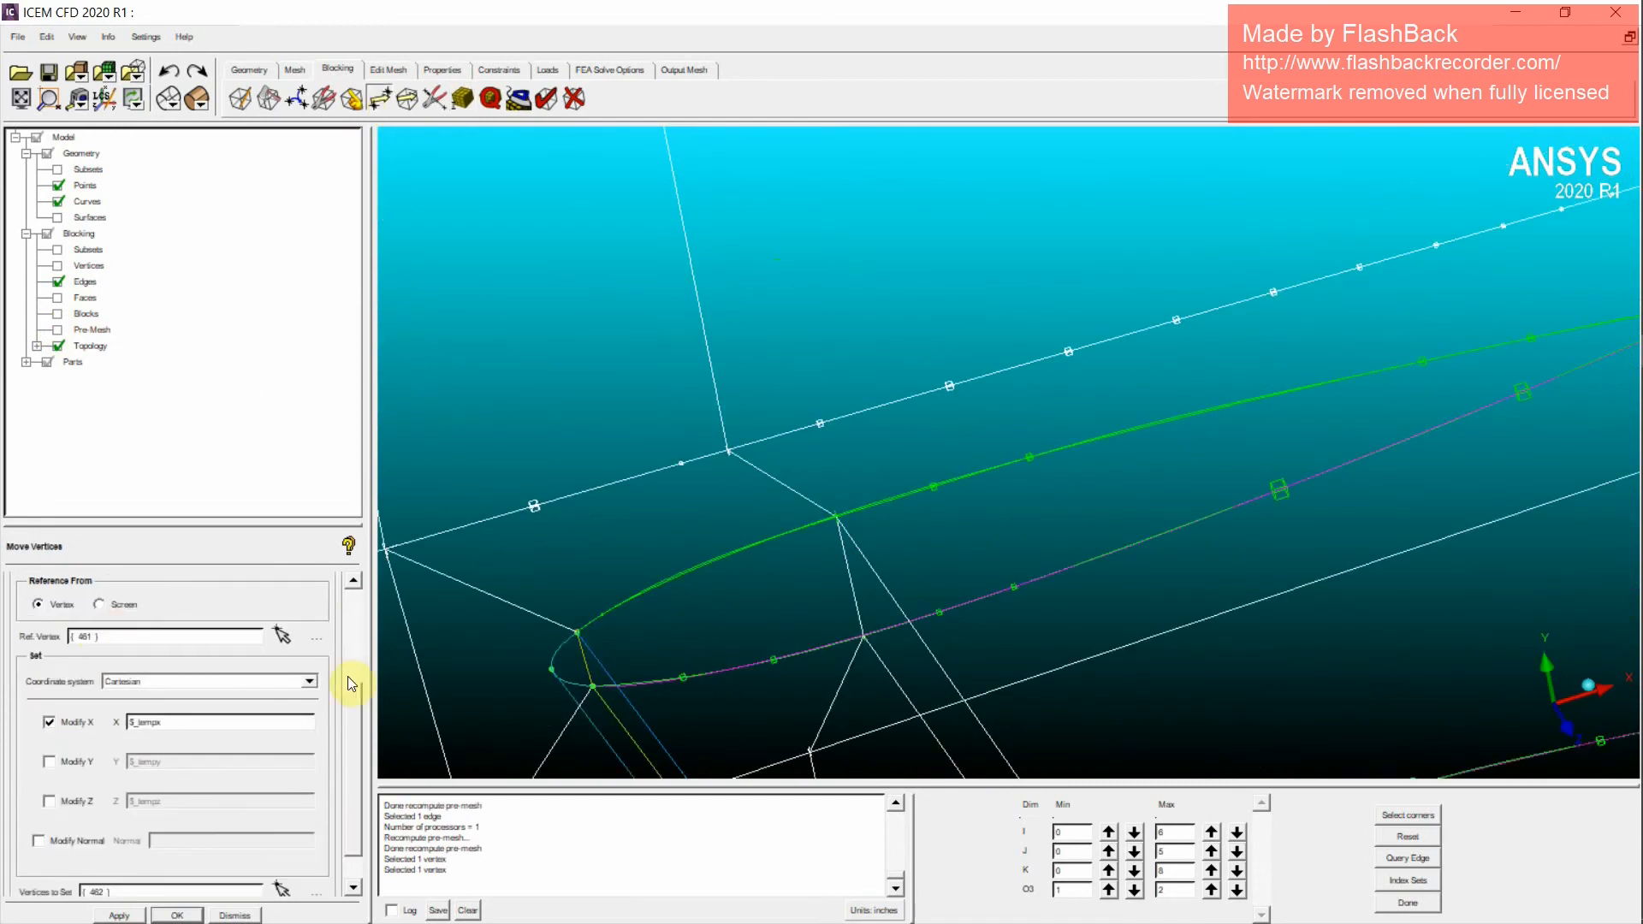
pyautogui.moveTo(351, 715); pyautogui.dragTo(345, 612)
pyautogui.click(33, 614)
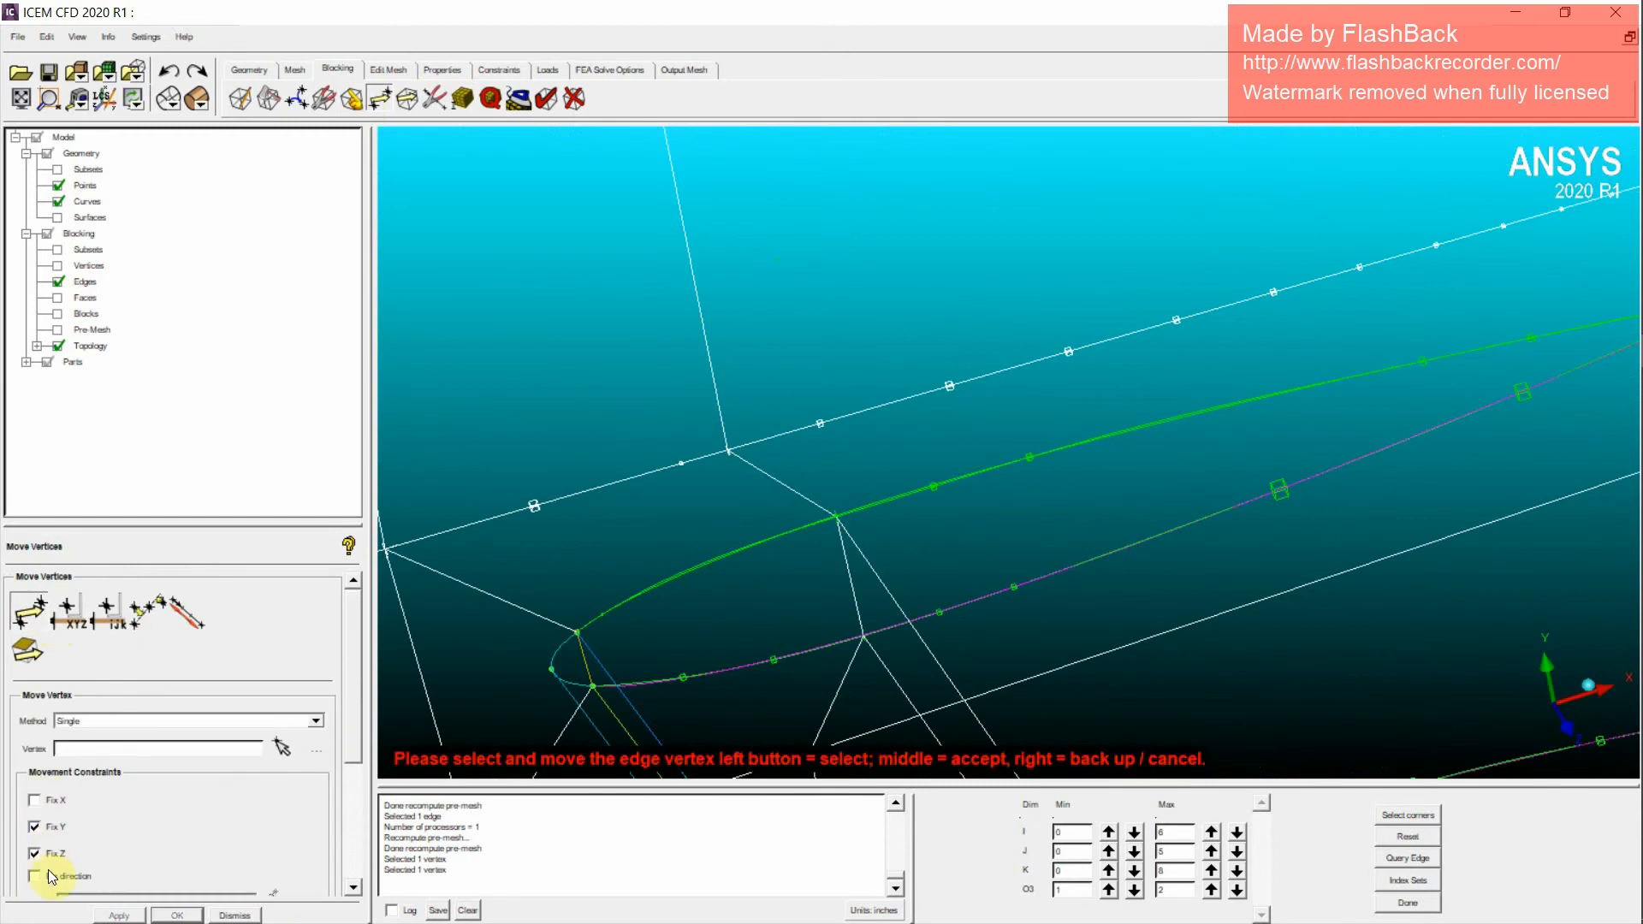
pyautogui.click(53, 611)
pyautogui.moveTo(731, 451); pyautogui.dragTo(814, 433)
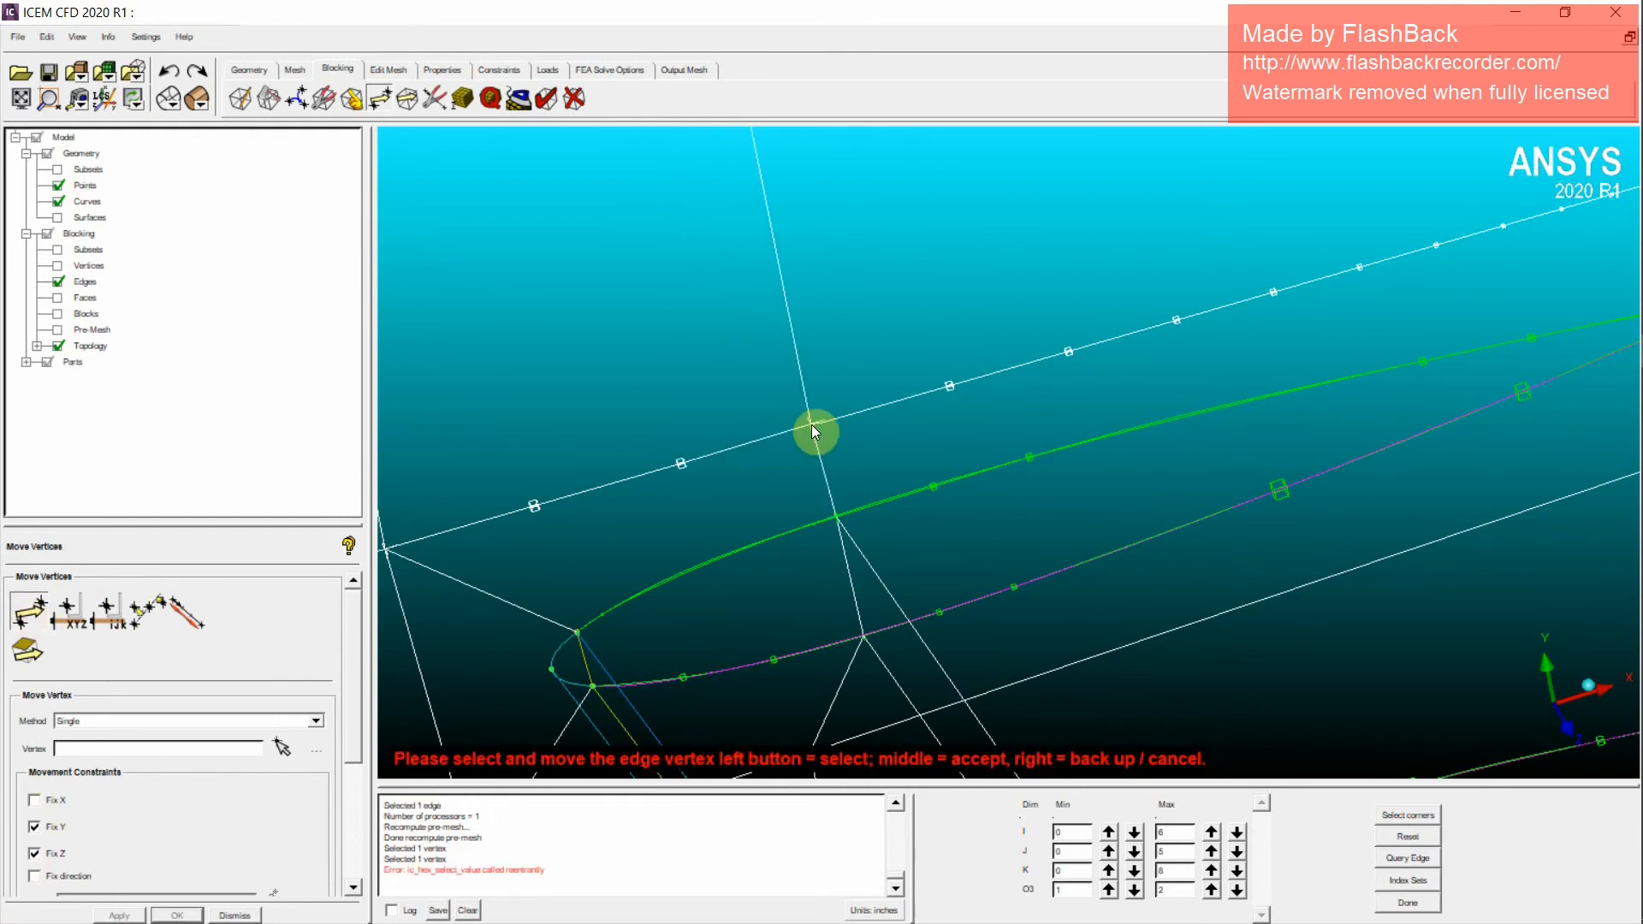
pyautogui.scroll(-5, 994, 607)
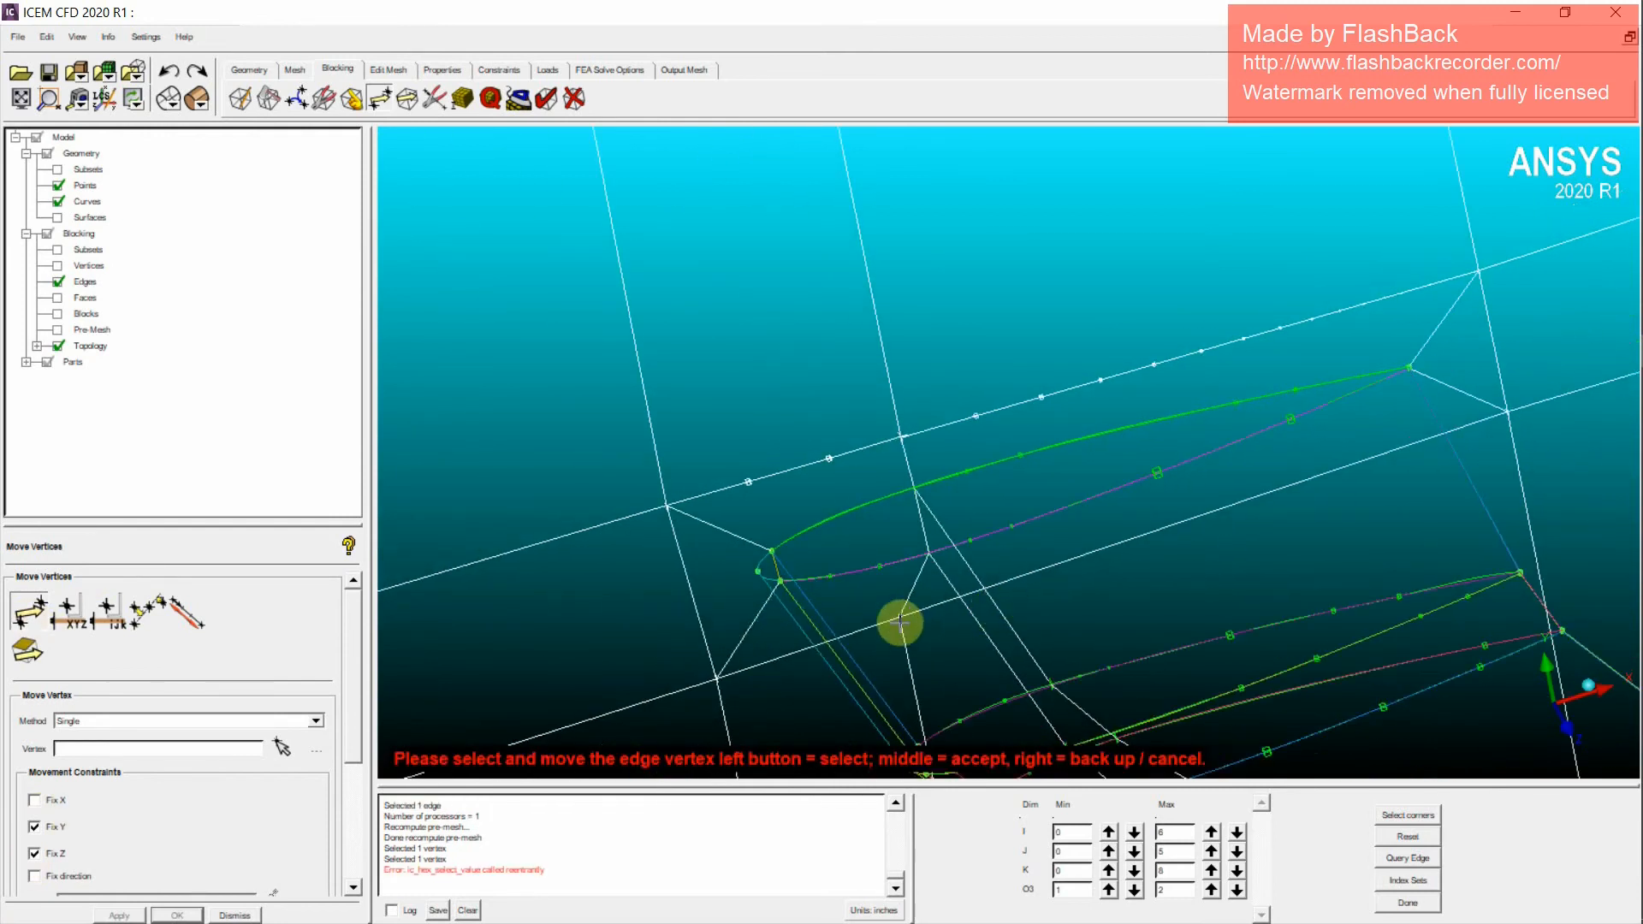
pyautogui.moveTo(901, 622); pyautogui.dragTo(1103, 556)
# Step: Display the internal block edges as well, so the O-grid around every wing section can be seen
pyautogui.scroll(-2, 945, 617)
pyautogui.press('F9')
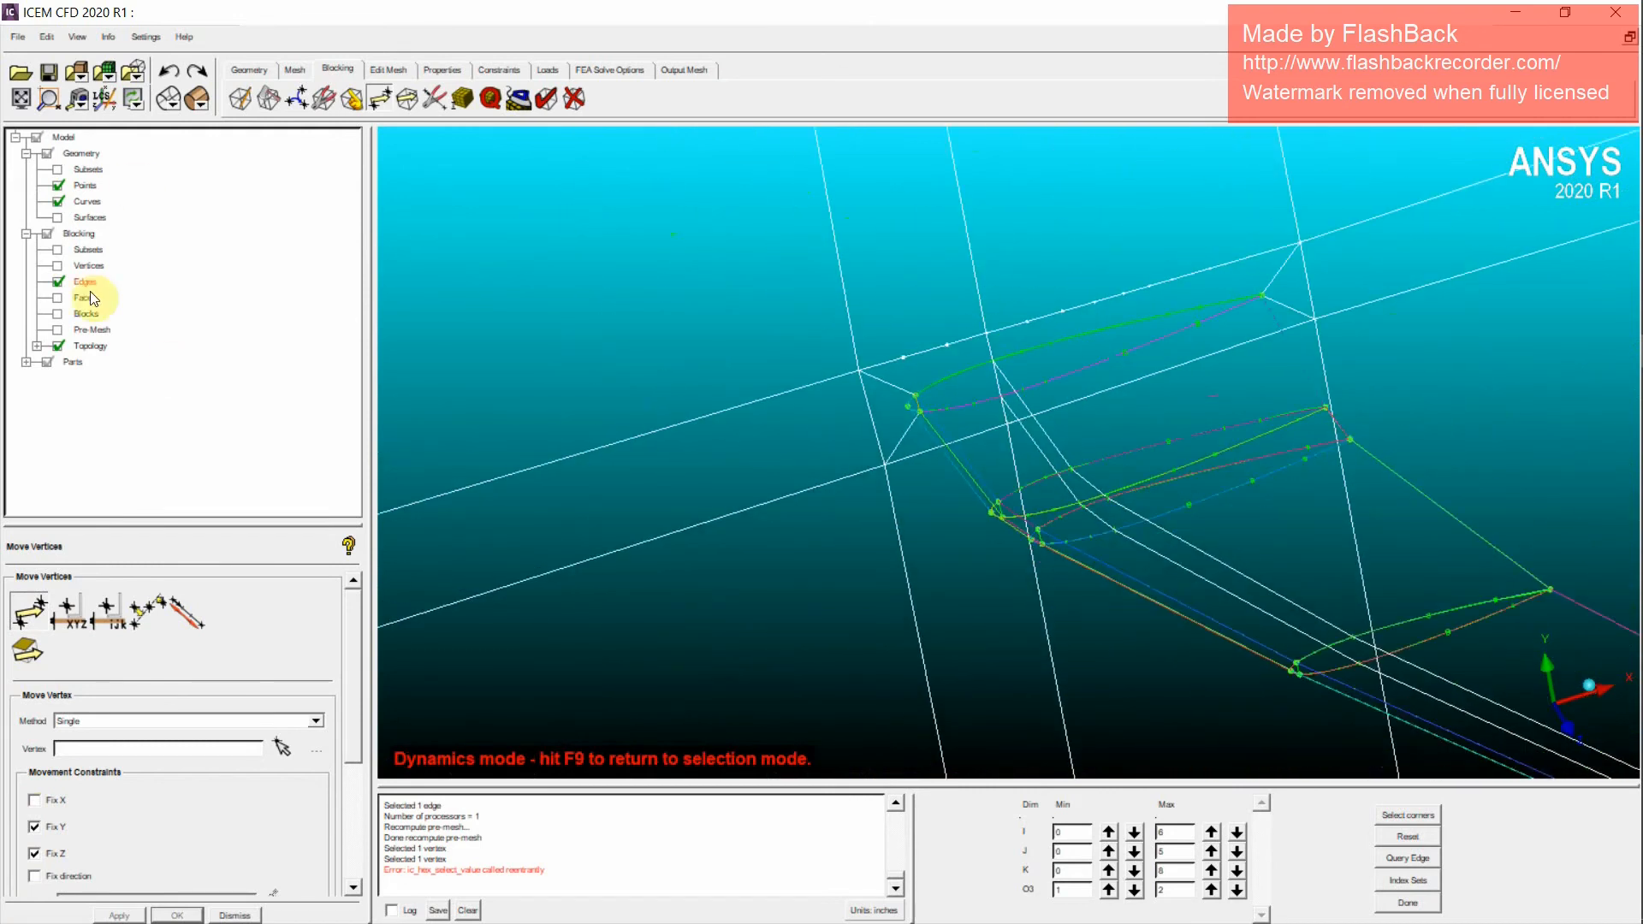
pyautogui.rightClick(92, 283)
pyautogui.click(113, 293)
pyautogui.moveTo(1042, 483); pyautogui.dragTo(911, 496)
pyautogui.scroll(4, 1145, 538)
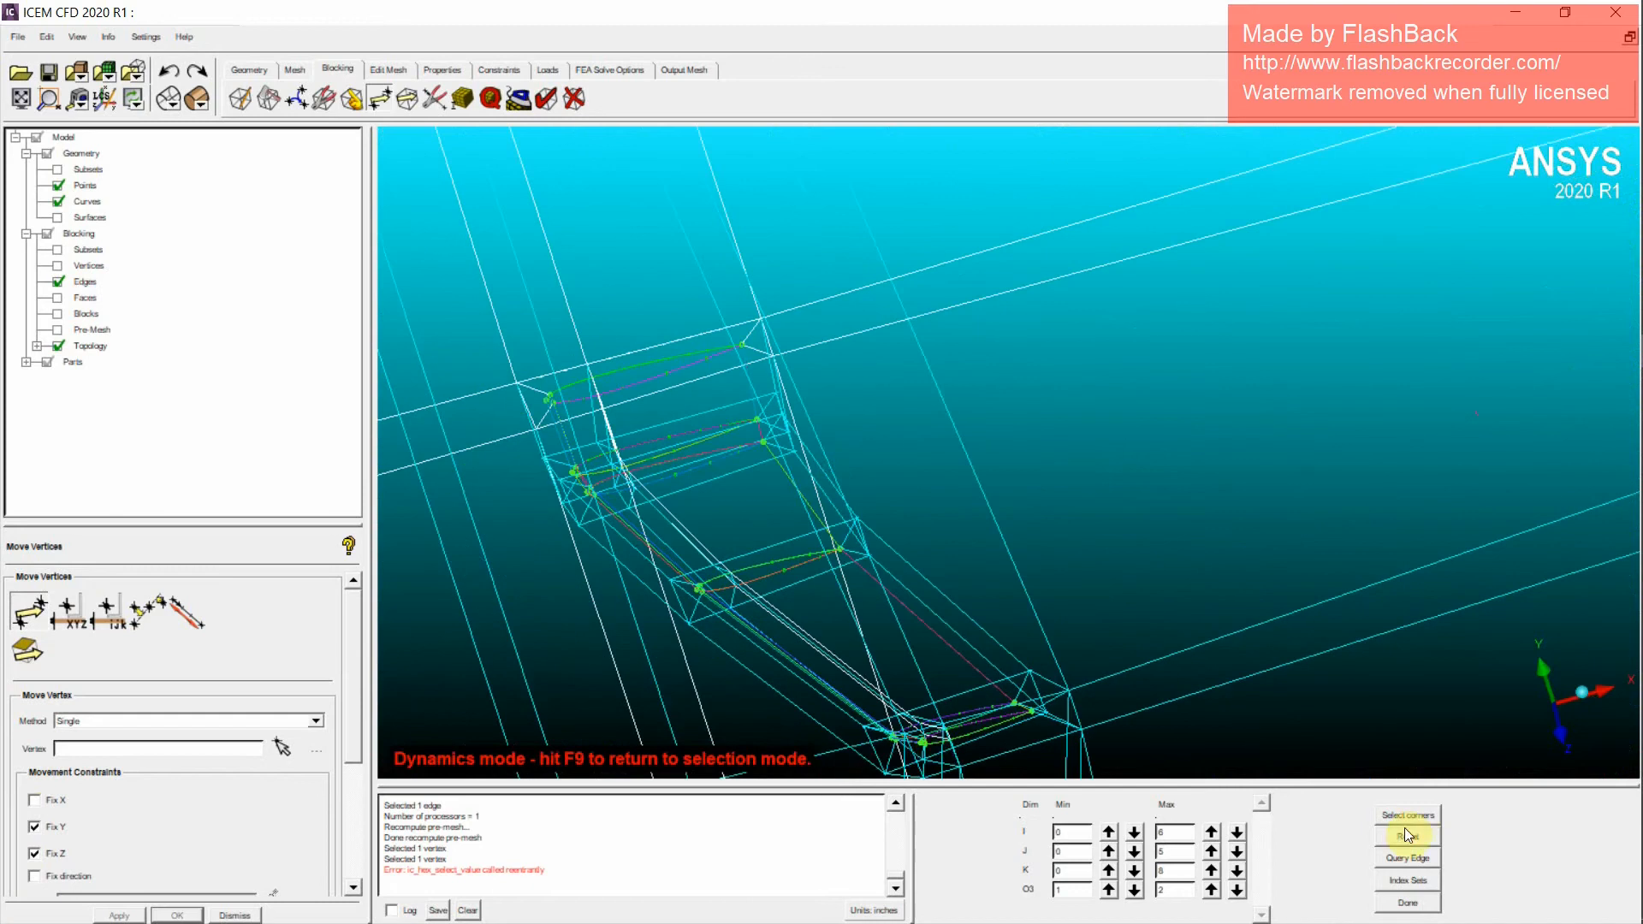
pyautogui.click(1408, 815)
pyautogui.scroll(3, 1121, 722)
pyautogui.press('F9')
pyautogui.moveTo(1118, 683); pyautogui.dragTo(986, 398, button='middle')
pyautogui.press('F9')
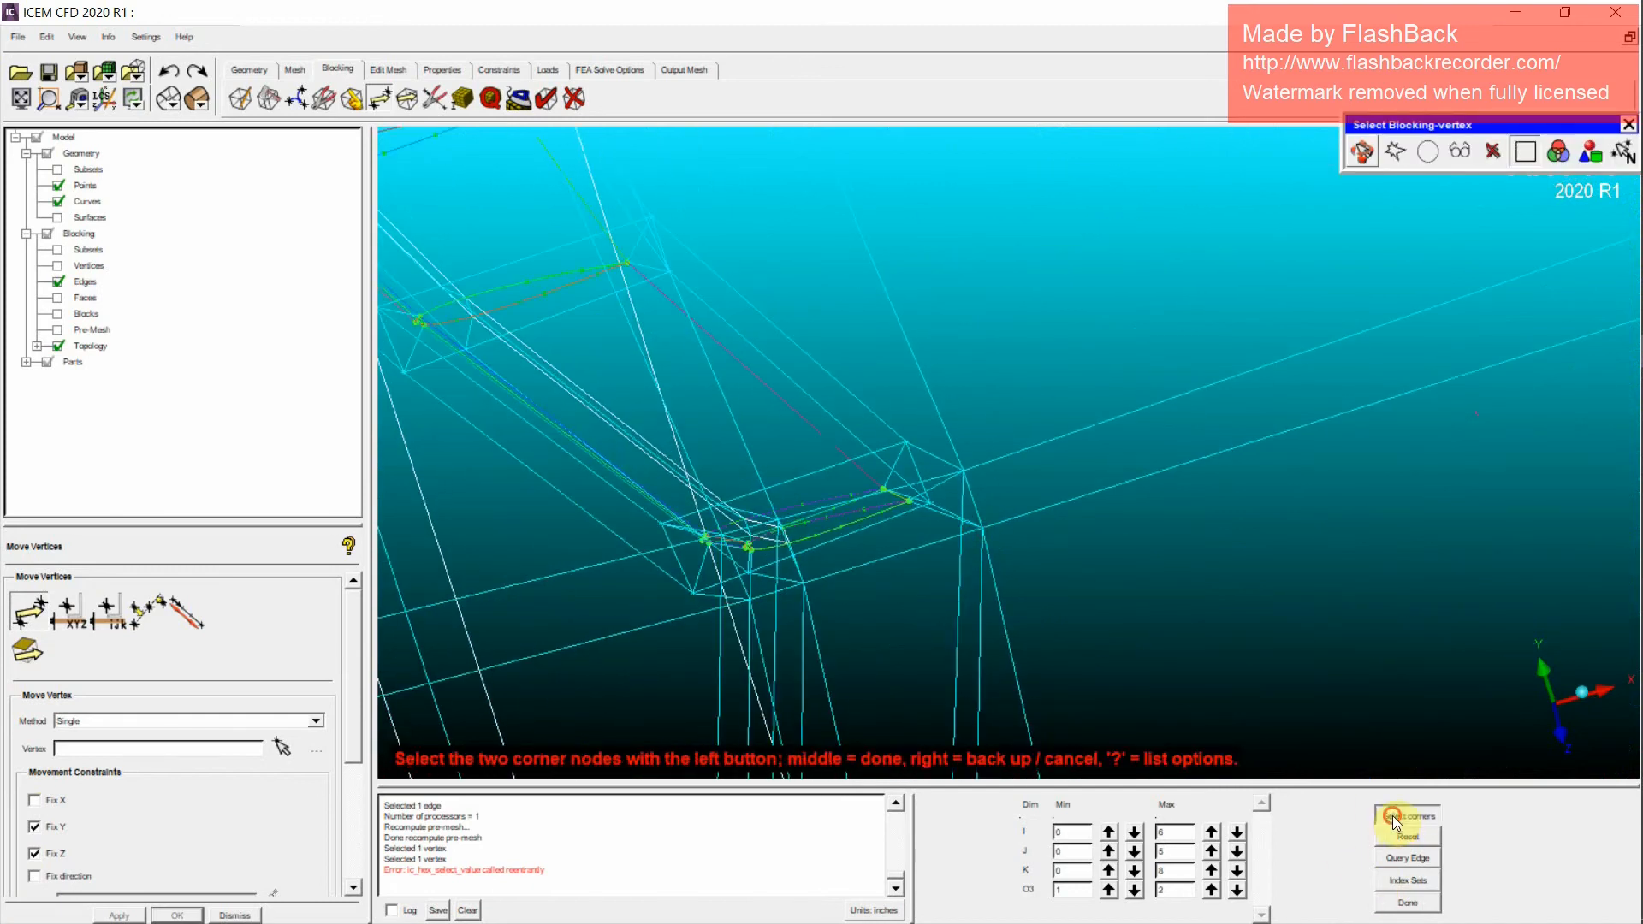
pyautogui.scroll(-2, 1039, 607)
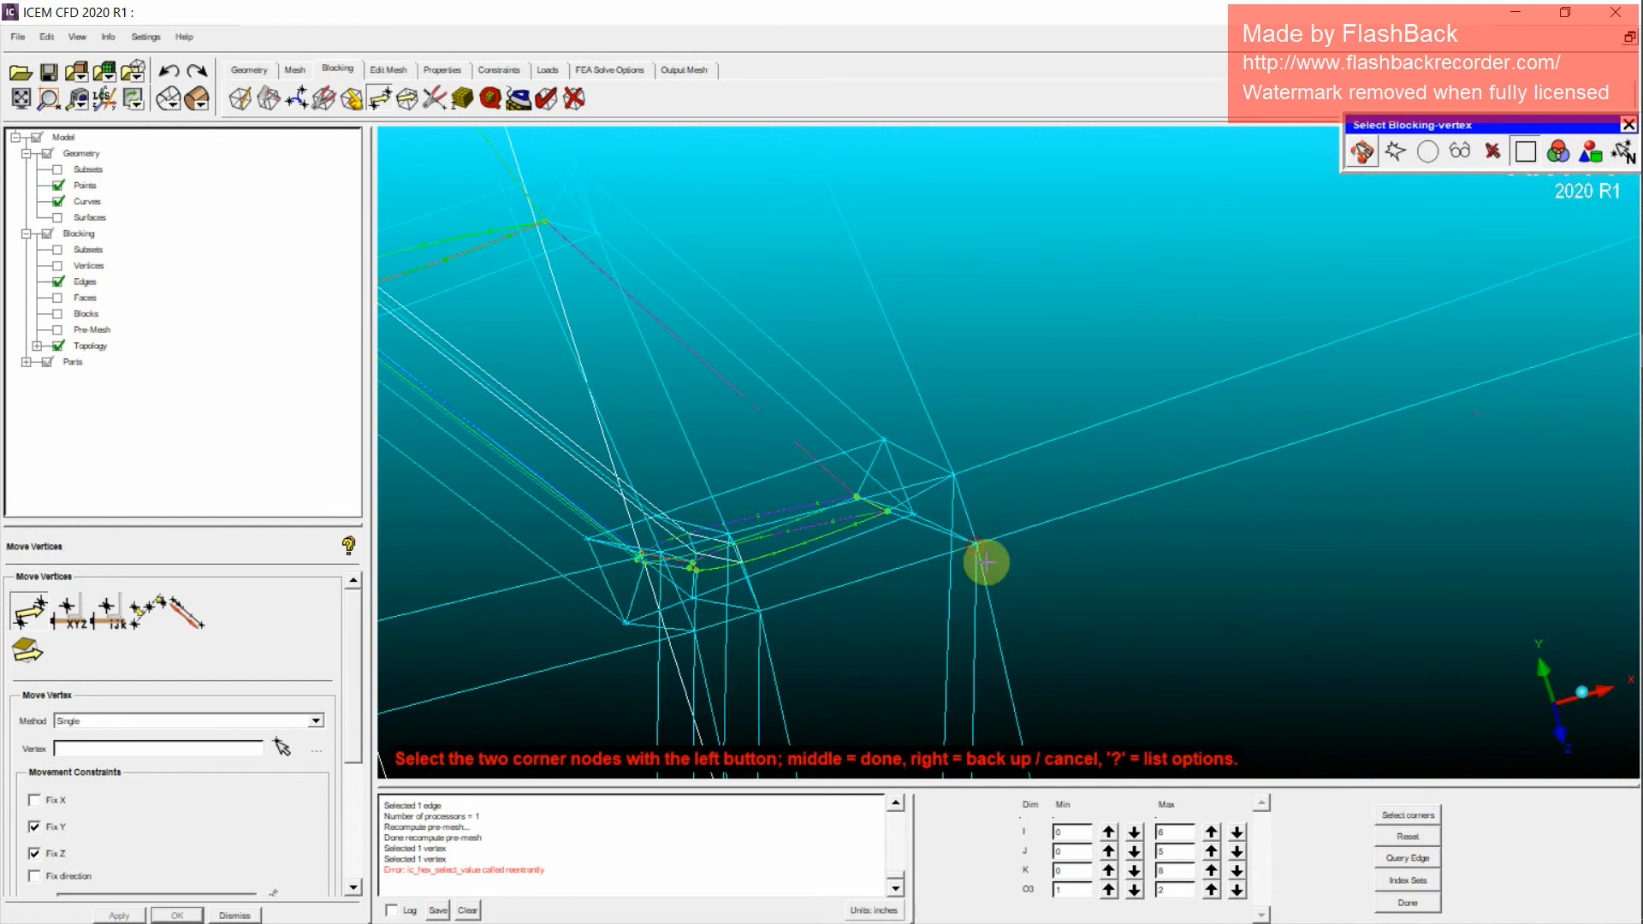
pyautogui.scroll(3, 986, 562)
pyautogui.press('F9')
pyautogui.moveTo(474, 308); pyautogui.dragTo(971, 569, button='middle')
pyautogui.press('F9')
pyautogui.scroll(-1, 972, 569)
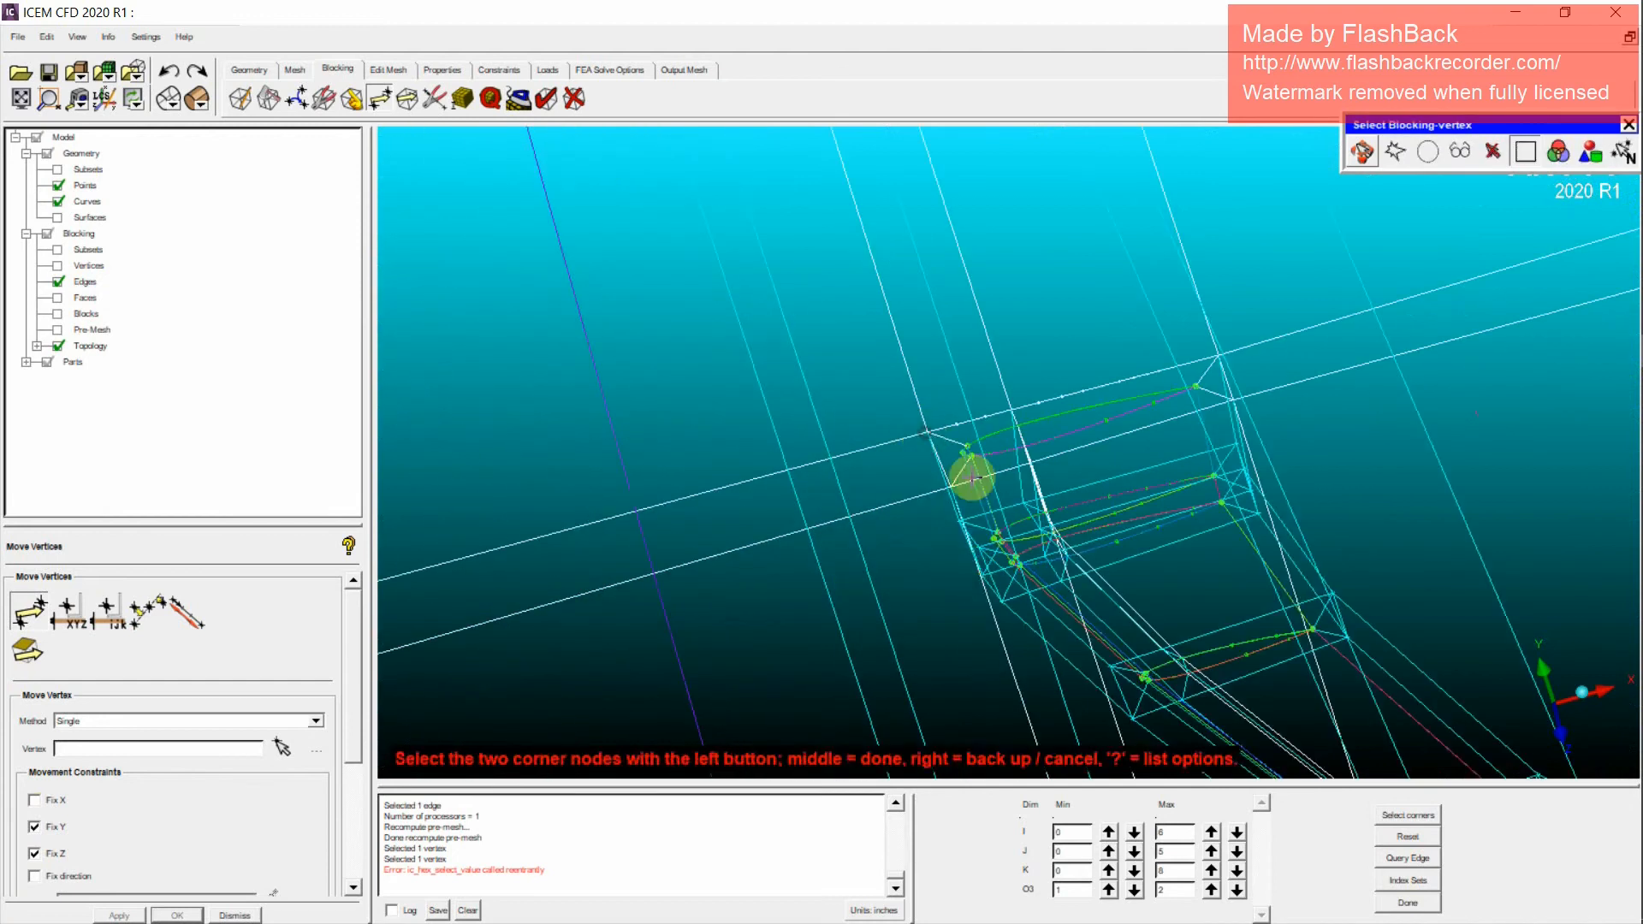
pyautogui.click(927, 430)
pyautogui.scroll(1, 1162, 498)
pyautogui.click(898, 551)
pyautogui.scroll(2, 1158, 597)
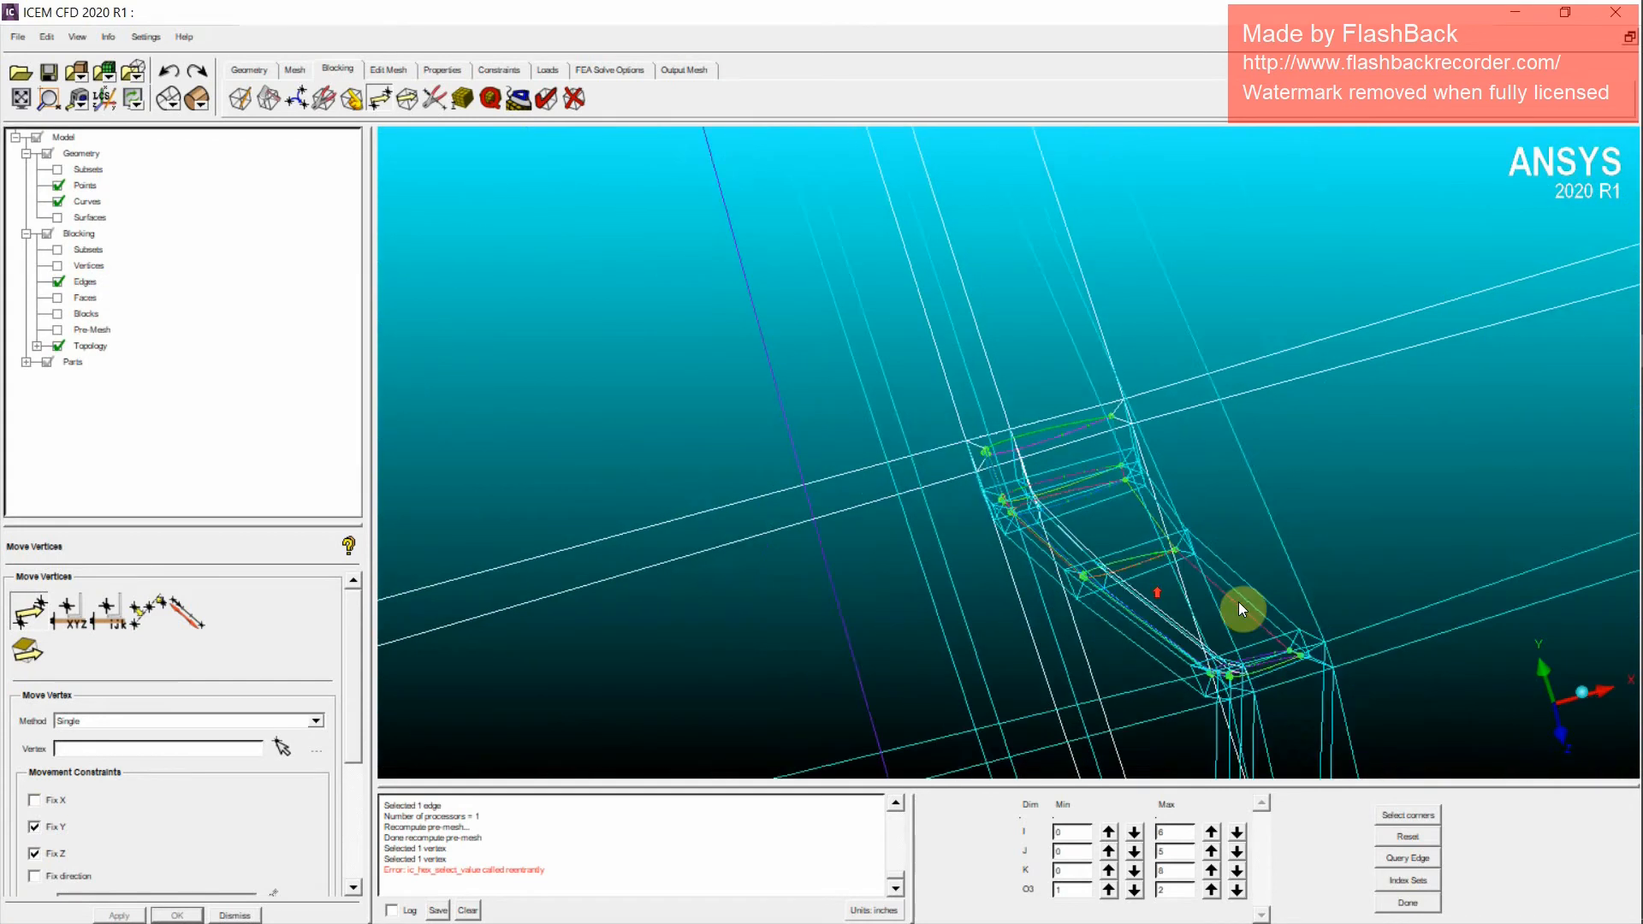
# Step: Limit the displayed blocking to the O-grid region around the wing by selecting opposite corner vertices at the tip and the root
pyautogui.moveTo(1241, 607); pyautogui.dragTo(1290, 637)
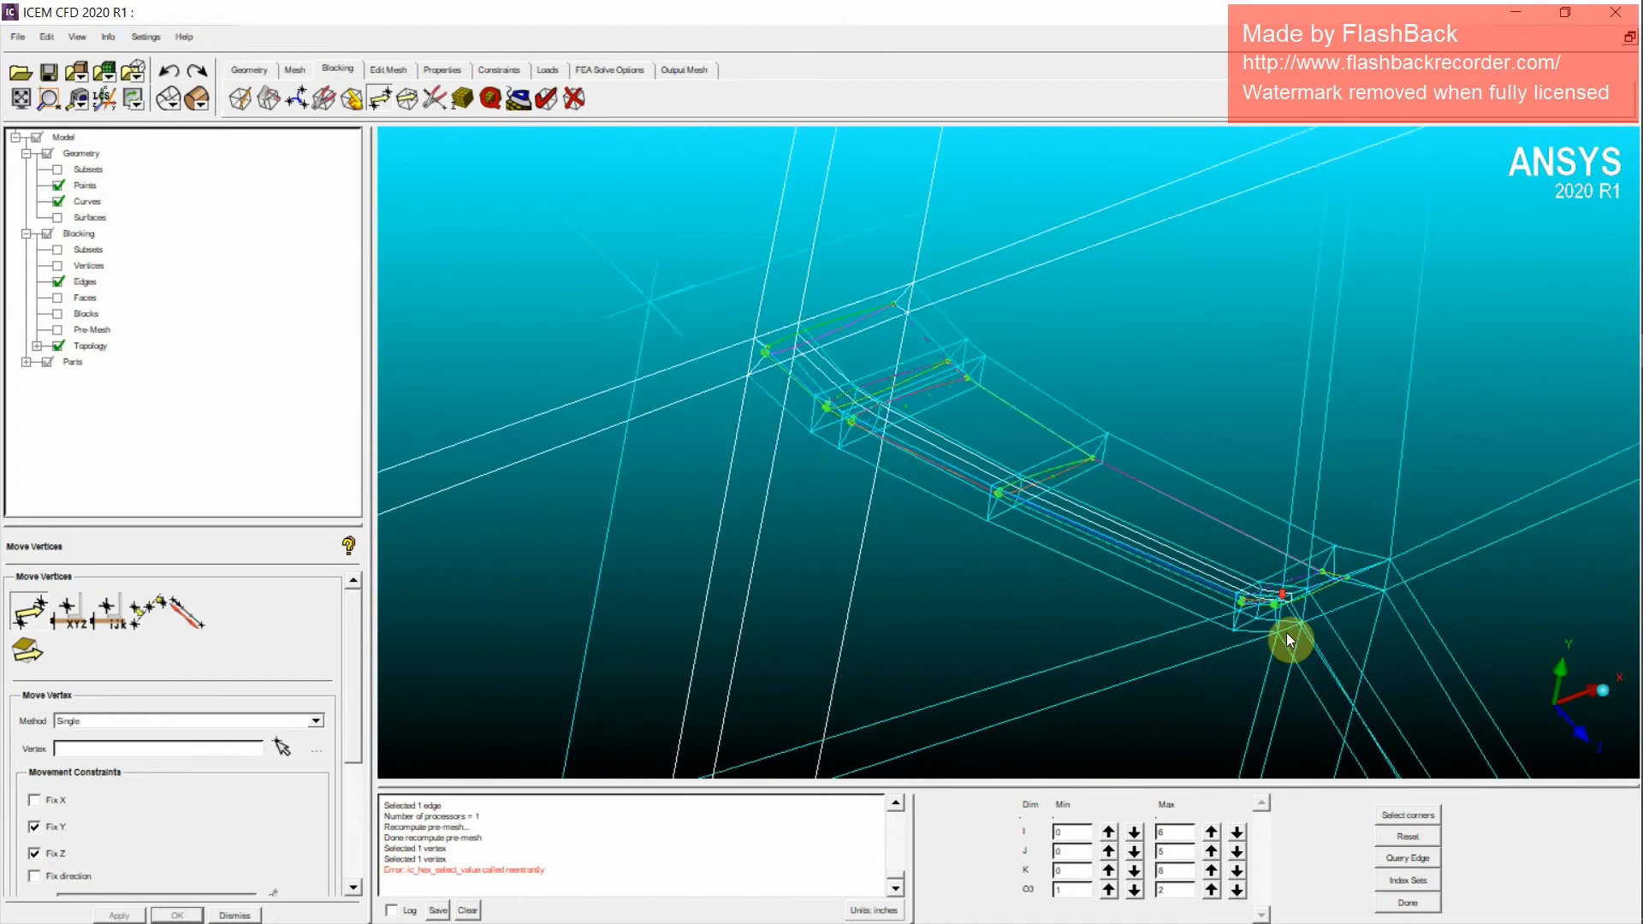
pyautogui.scroll(-1, 1288, 636)
pyautogui.click(1408, 816)
pyautogui.scroll(-1, 1523, 677)
pyautogui.press('F9')
pyautogui.moveTo(1554, 662); pyautogui.dragTo(1208, 507, button='middle')
pyautogui.scroll(-3, 1447, 563)
pyautogui.scroll(-1, 1208, 507)
pyautogui.moveTo(1209, 507); pyautogui.dragTo(1180, 462)
pyautogui.press('F9')
pyautogui.click(1178, 452)
pyautogui.press('F9')
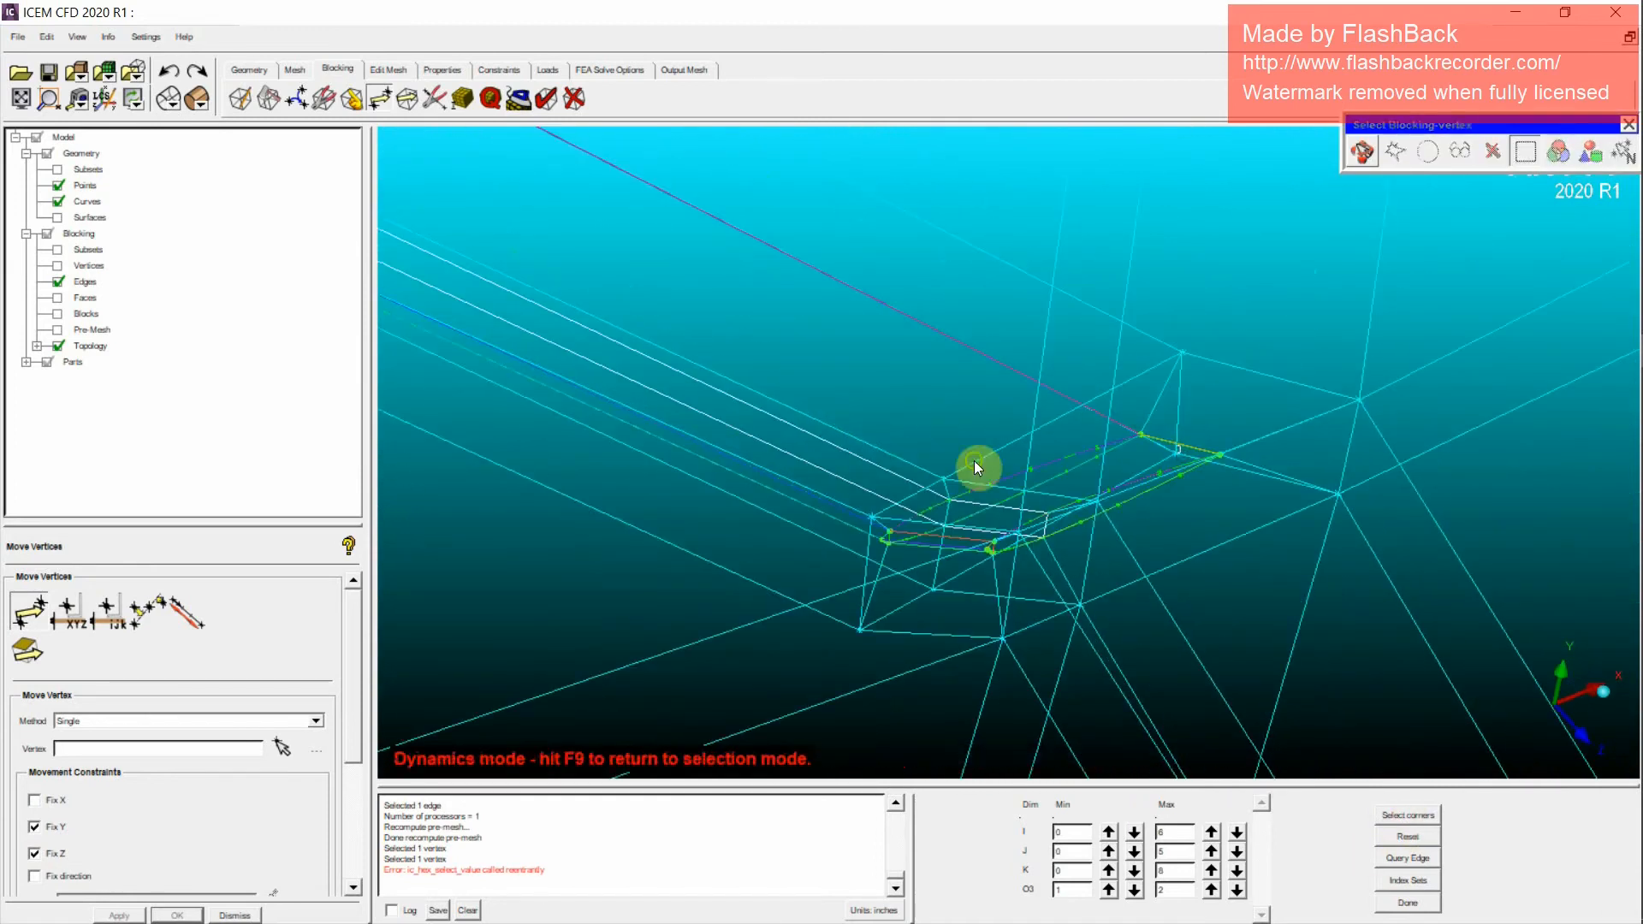
pyautogui.scroll(3, 973, 468)
pyautogui.moveTo(410, 436); pyautogui.dragTo(737, 534, button='middle')
pyautogui.moveTo(491, 294); pyautogui.dragTo(865, 562, button='middle')
pyautogui.press('F9')
pyautogui.click(752, 354)
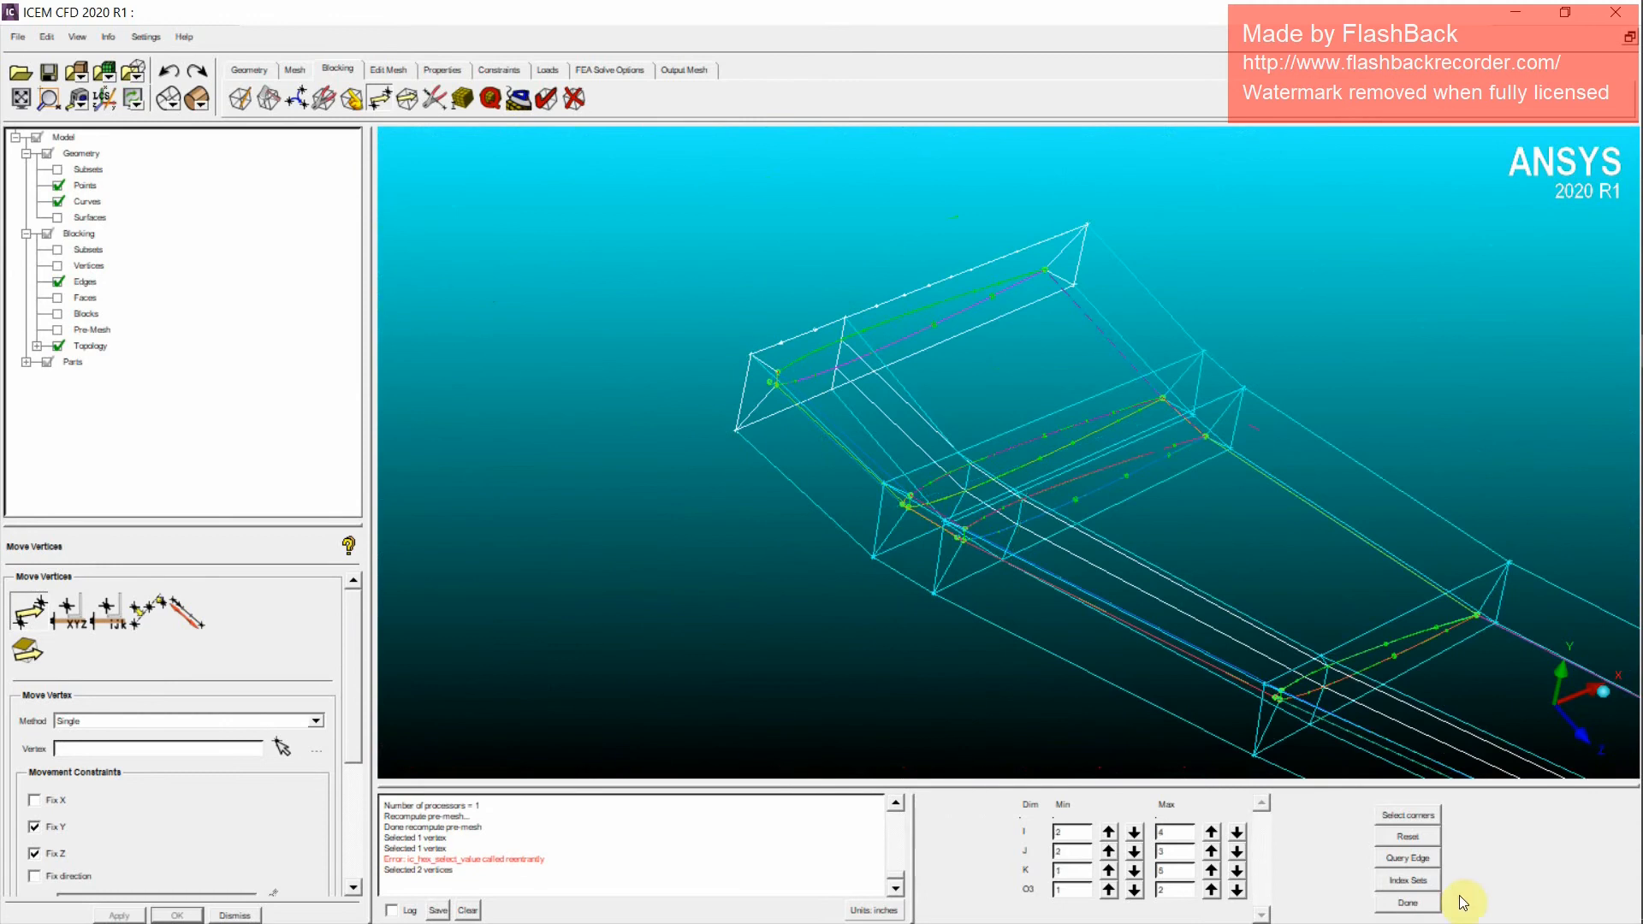
# Step: Shift the upper mid-chord O-grid vertex of the section next to the root along X with Y and Z fixed
pyautogui.scroll(-2, 1244, 660)
pyautogui.moveTo(1198, 591); pyautogui.dragTo(1034, 568, button='middle')
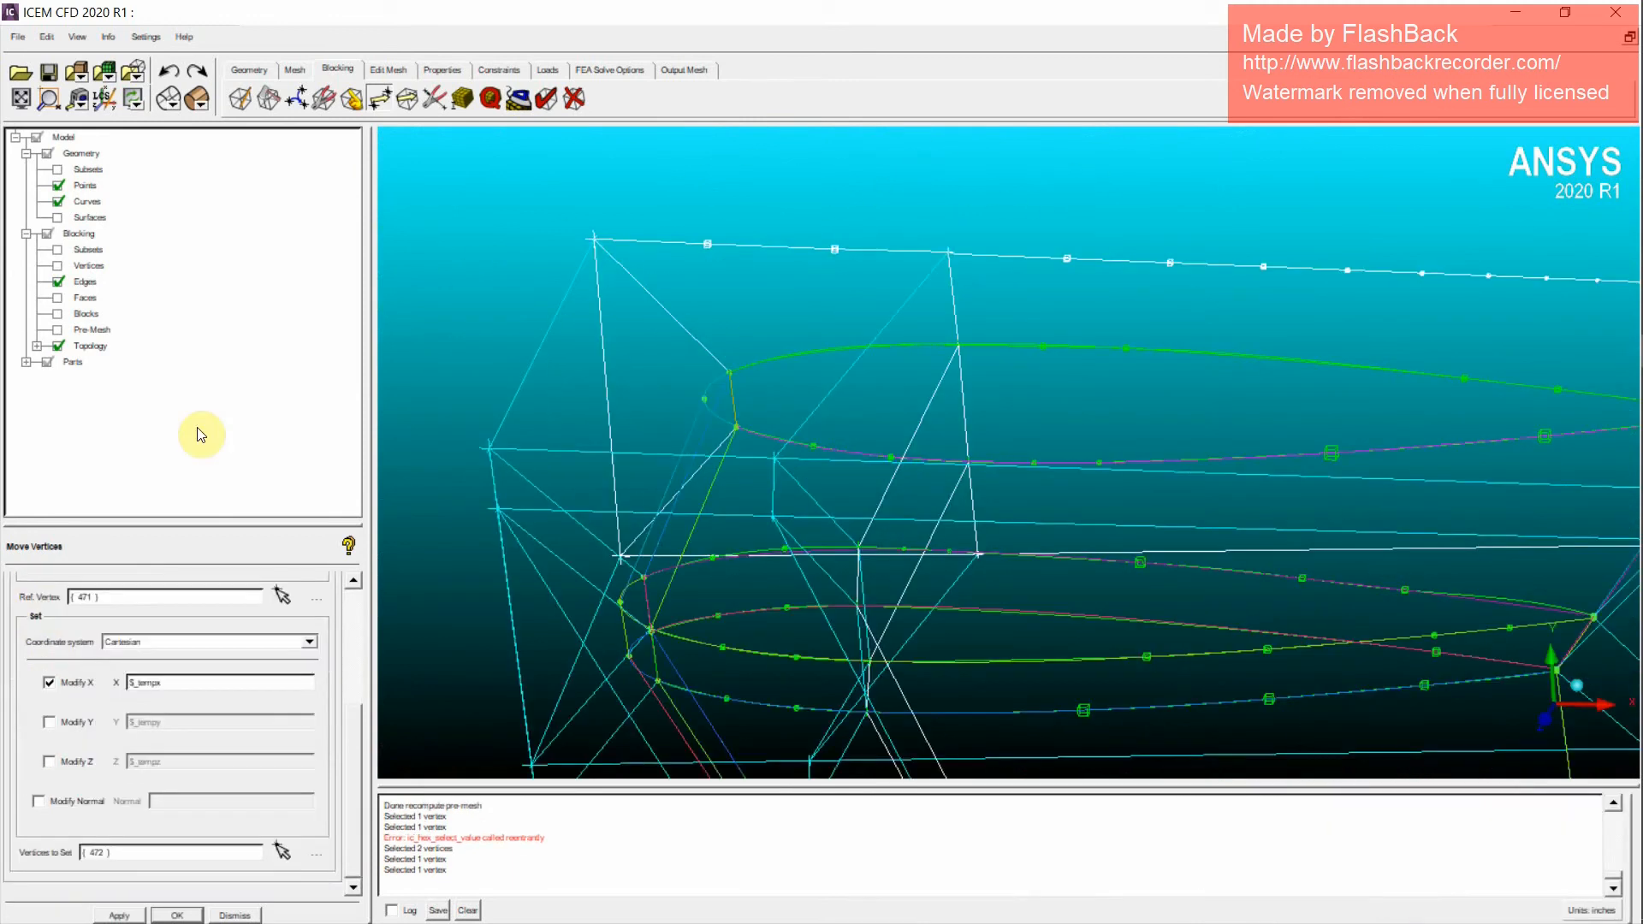
pyautogui.moveTo(355, 751); pyautogui.dragTo(356, 629)
pyautogui.click(24, 625)
pyautogui.moveTo(775, 457); pyautogui.dragTo(842, 514)
# Step: Shift the upper mid-chord O-grid vertices of the remaining sections out to the tip along X with Y and Z fixed
pyautogui.scroll(-2, 831, 534)
pyautogui.press('F9')
pyautogui.scroll(-2, 866, 538)
pyautogui.moveTo(904, 577); pyautogui.dragTo(890, 516, button='middle')
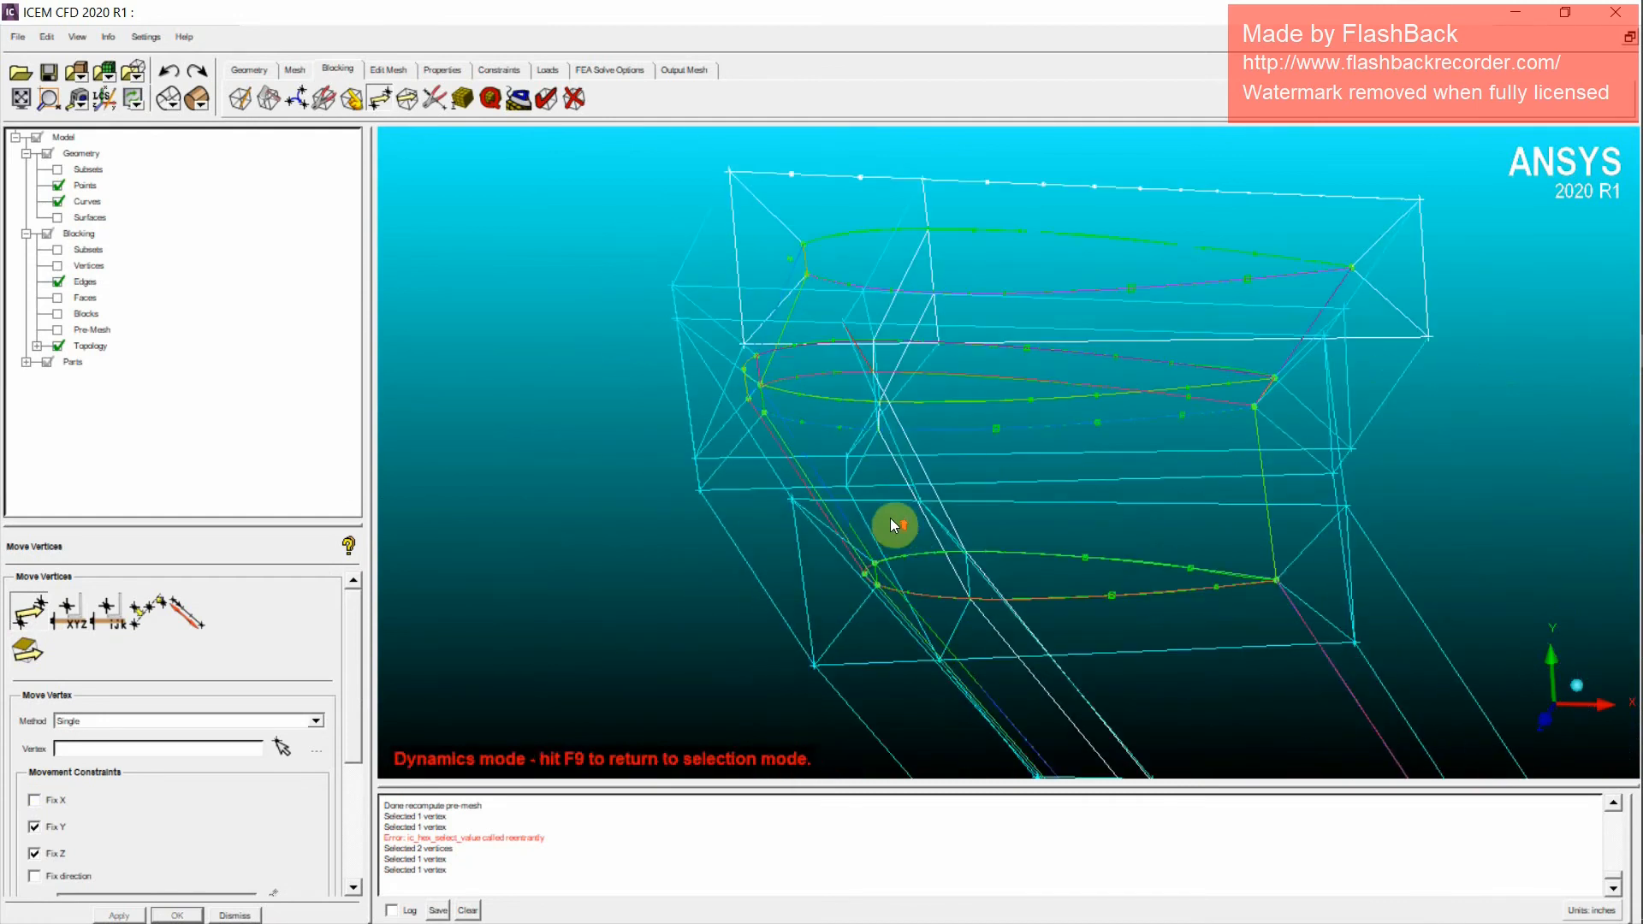
pyautogui.scroll(-3, 933, 504)
pyautogui.moveTo(942, 496); pyautogui.dragTo(1281, 655)
pyautogui.scroll(3, 849, 524)
pyautogui.moveTo(871, 505); pyautogui.dragTo(933, 381, button='middle')
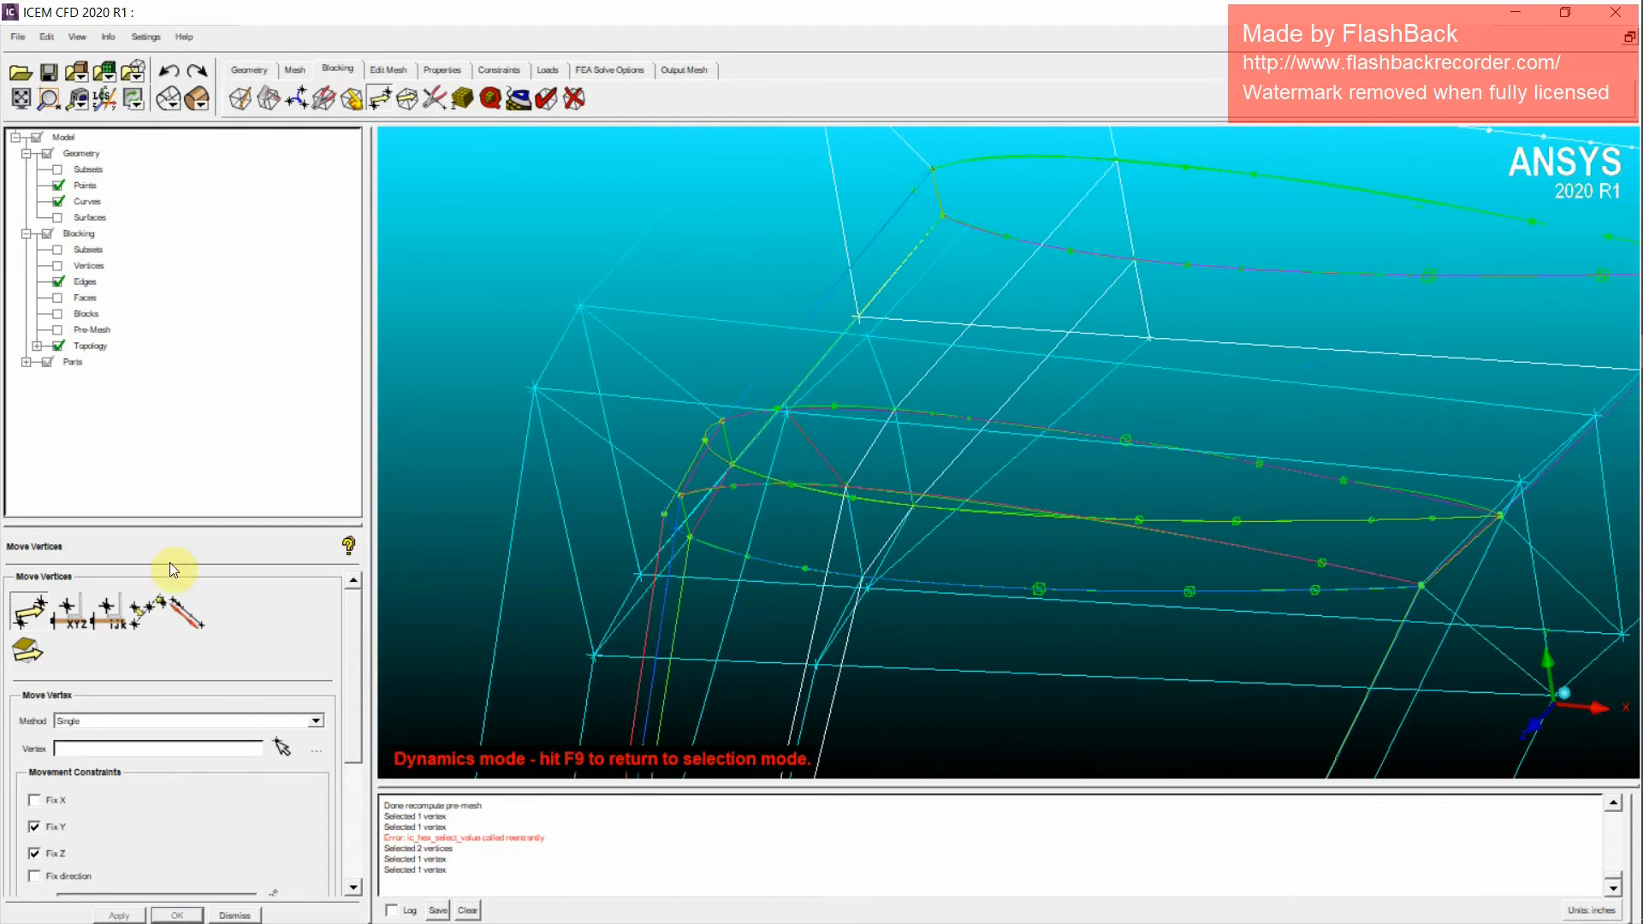
pyautogui.click(36, 609)
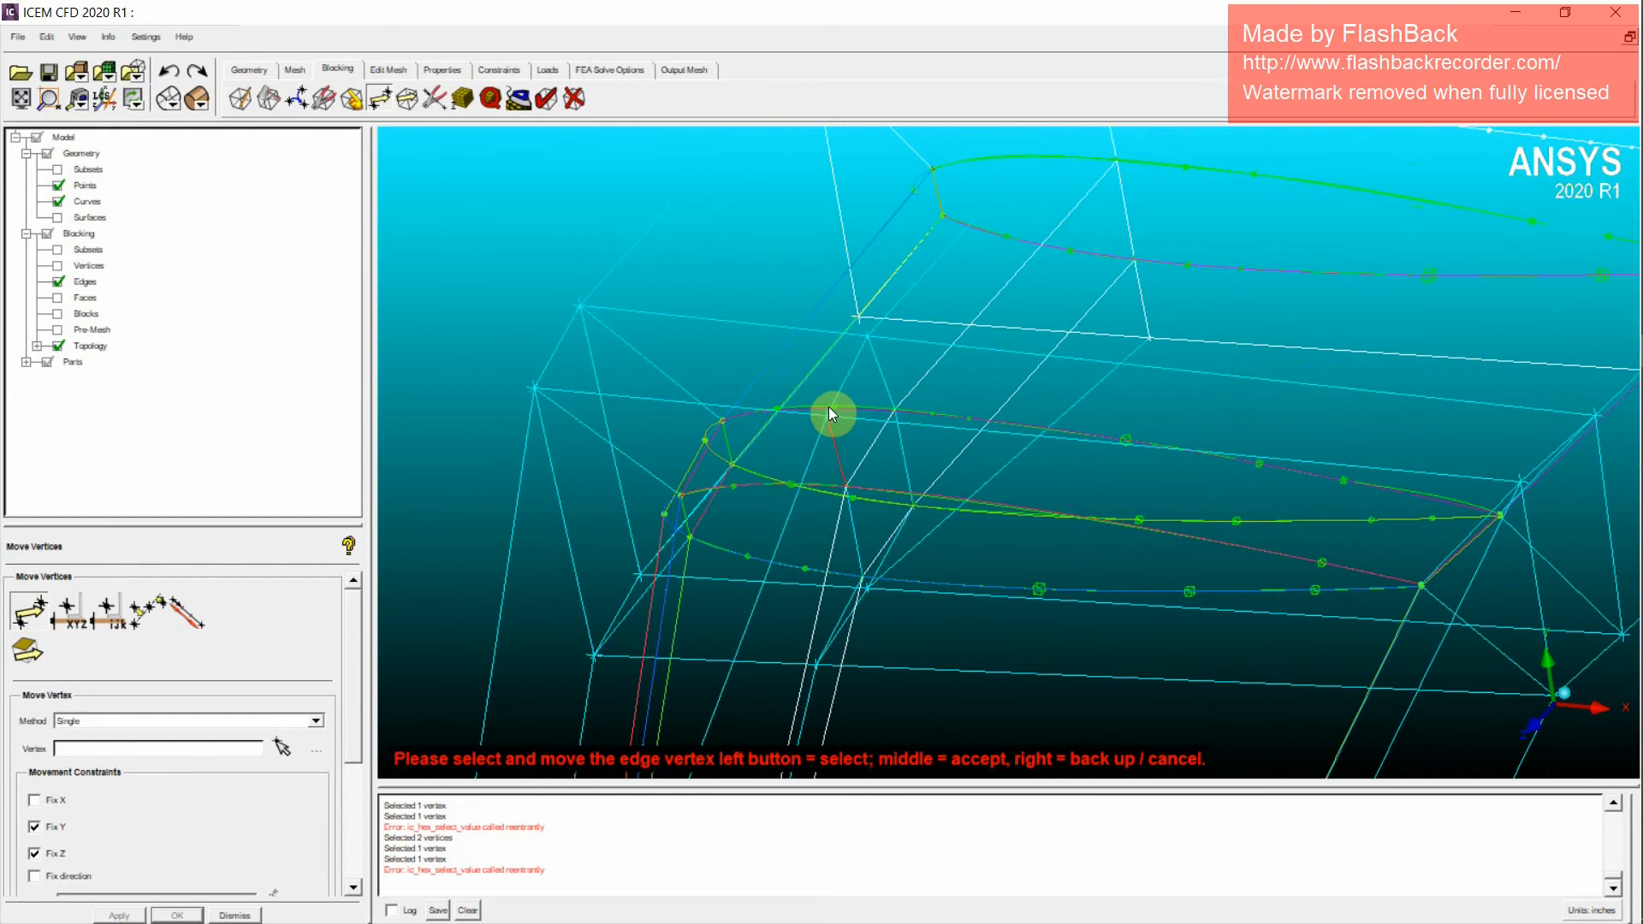
pyautogui.moveTo(830, 414); pyautogui.dragTo(764, 489)
pyautogui.press('F9')
pyautogui.press('F9')
pyautogui.press('F9')
pyautogui.press('F9')
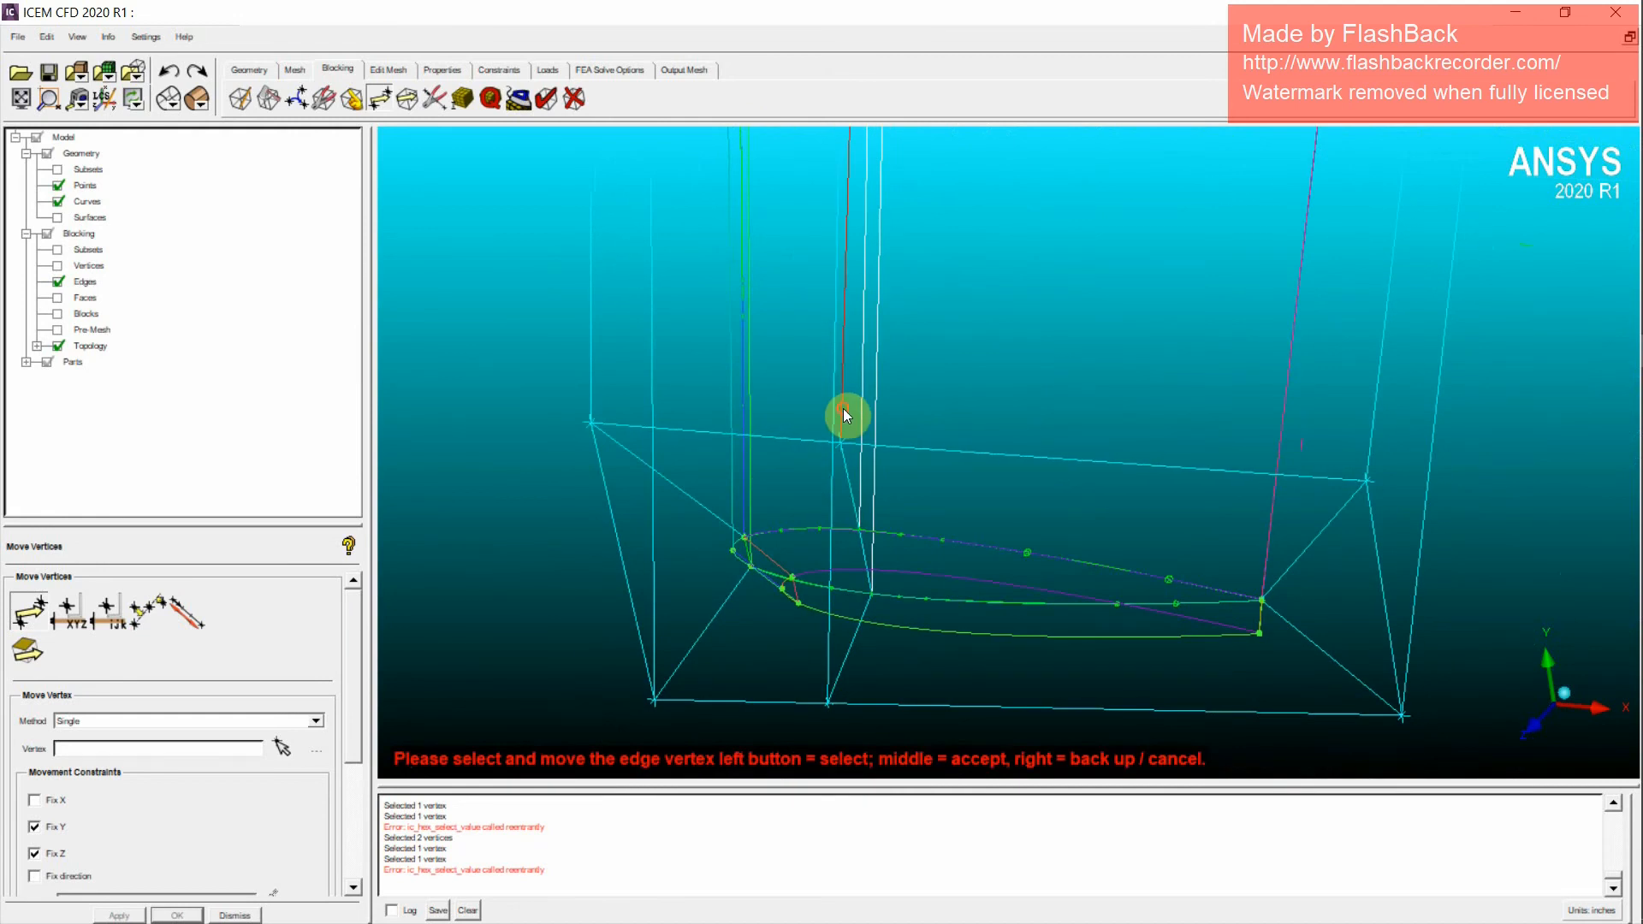
# Step: Shift the lower mid-chord O-grid vertices of the tip section and its neighbouring section toward the trailing edge along X
pyautogui.press('F9')
pyautogui.moveTo(906, 694); pyautogui.dragTo(876, 612, button='middle')
pyautogui.press('F9')
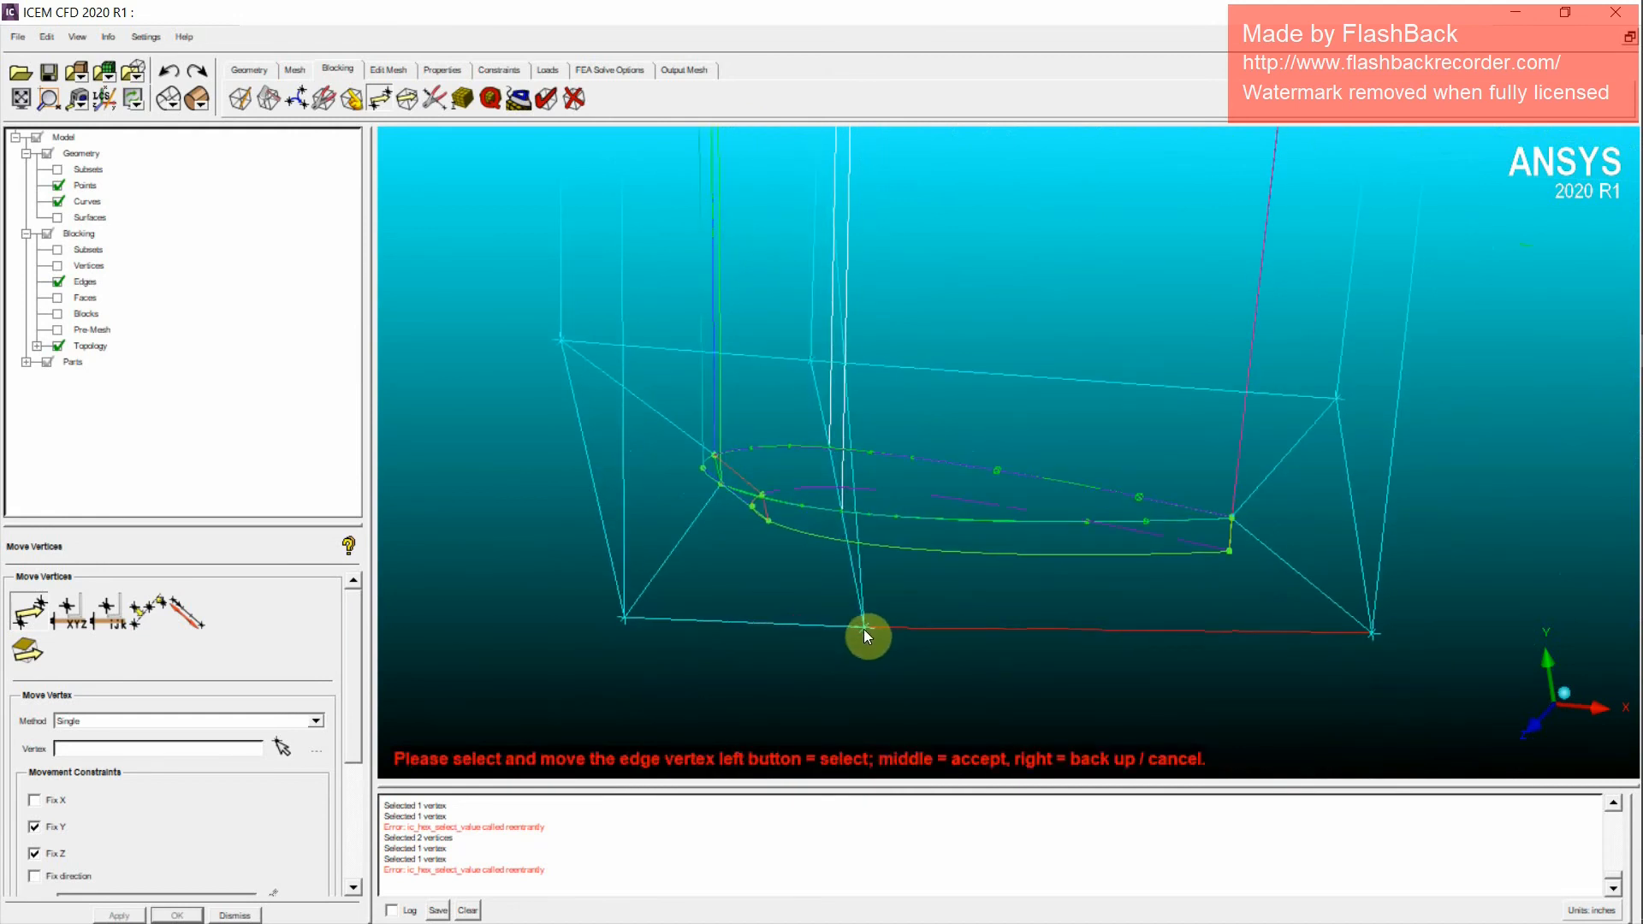
pyautogui.press('F9')
pyautogui.moveTo(914, 390); pyautogui.dragTo(835, 531)
pyautogui.press('F9')
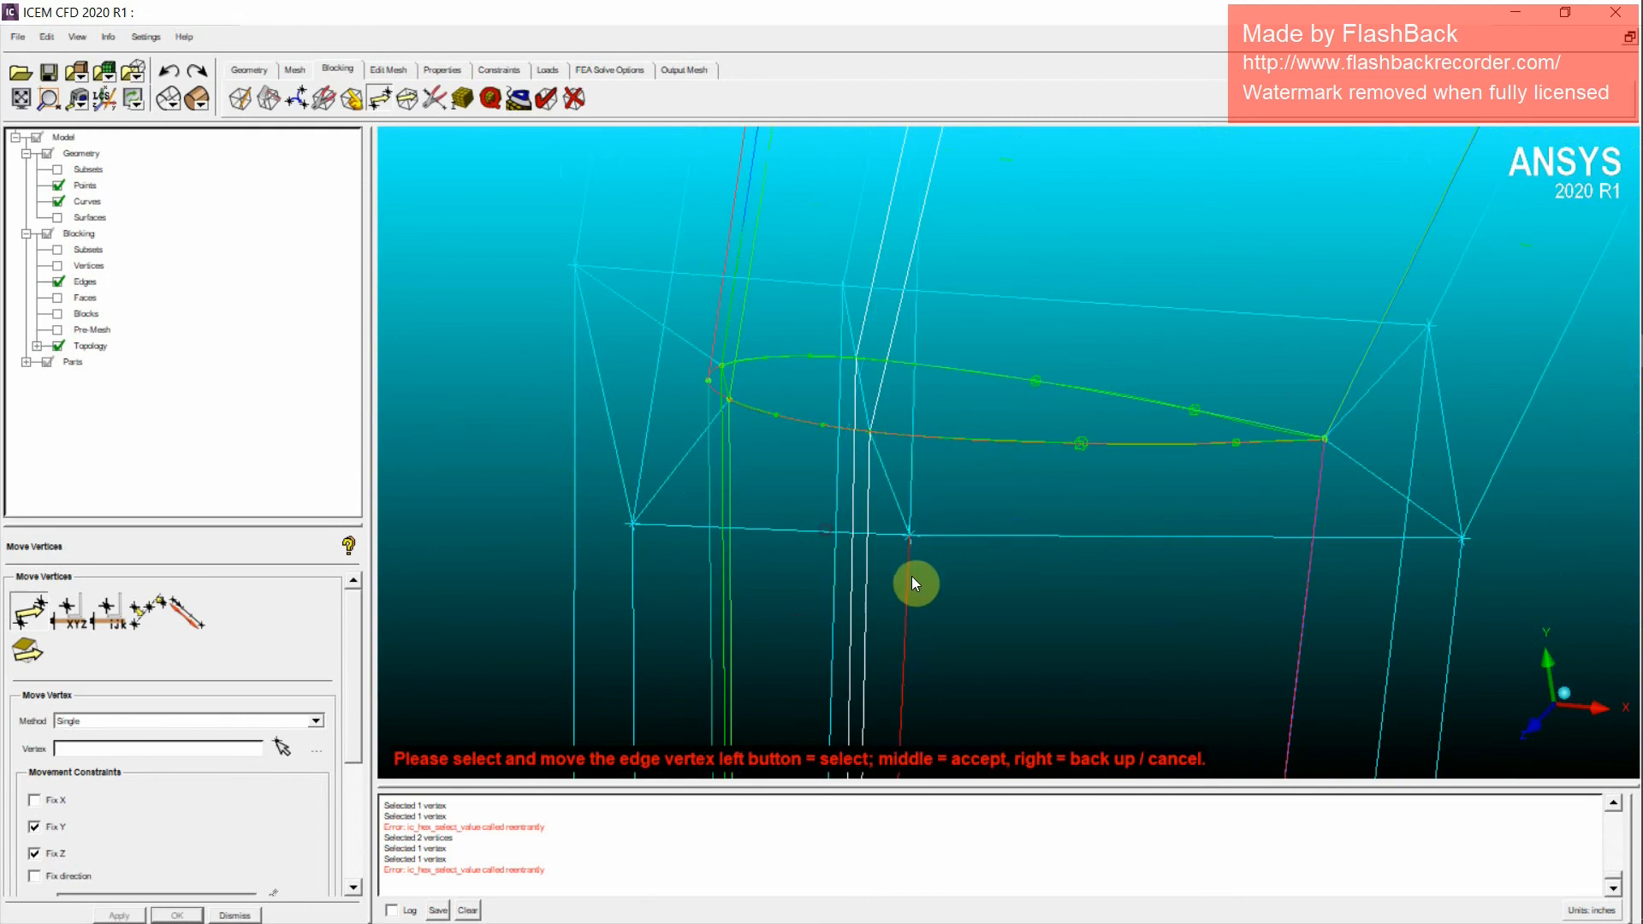
pyautogui.moveTo(912, 577); pyautogui.dragTo(917, 532)
# Step: Shift the lower mid-chord O-grid vertices of the two closely spaced inboard sections toward the trailing edge along X
pyautogui.press('F9')
pyautogui.press('F9')
pyautogui.press('F9')
pyautogui.press('F9')
pyautogui.click(873, 546)
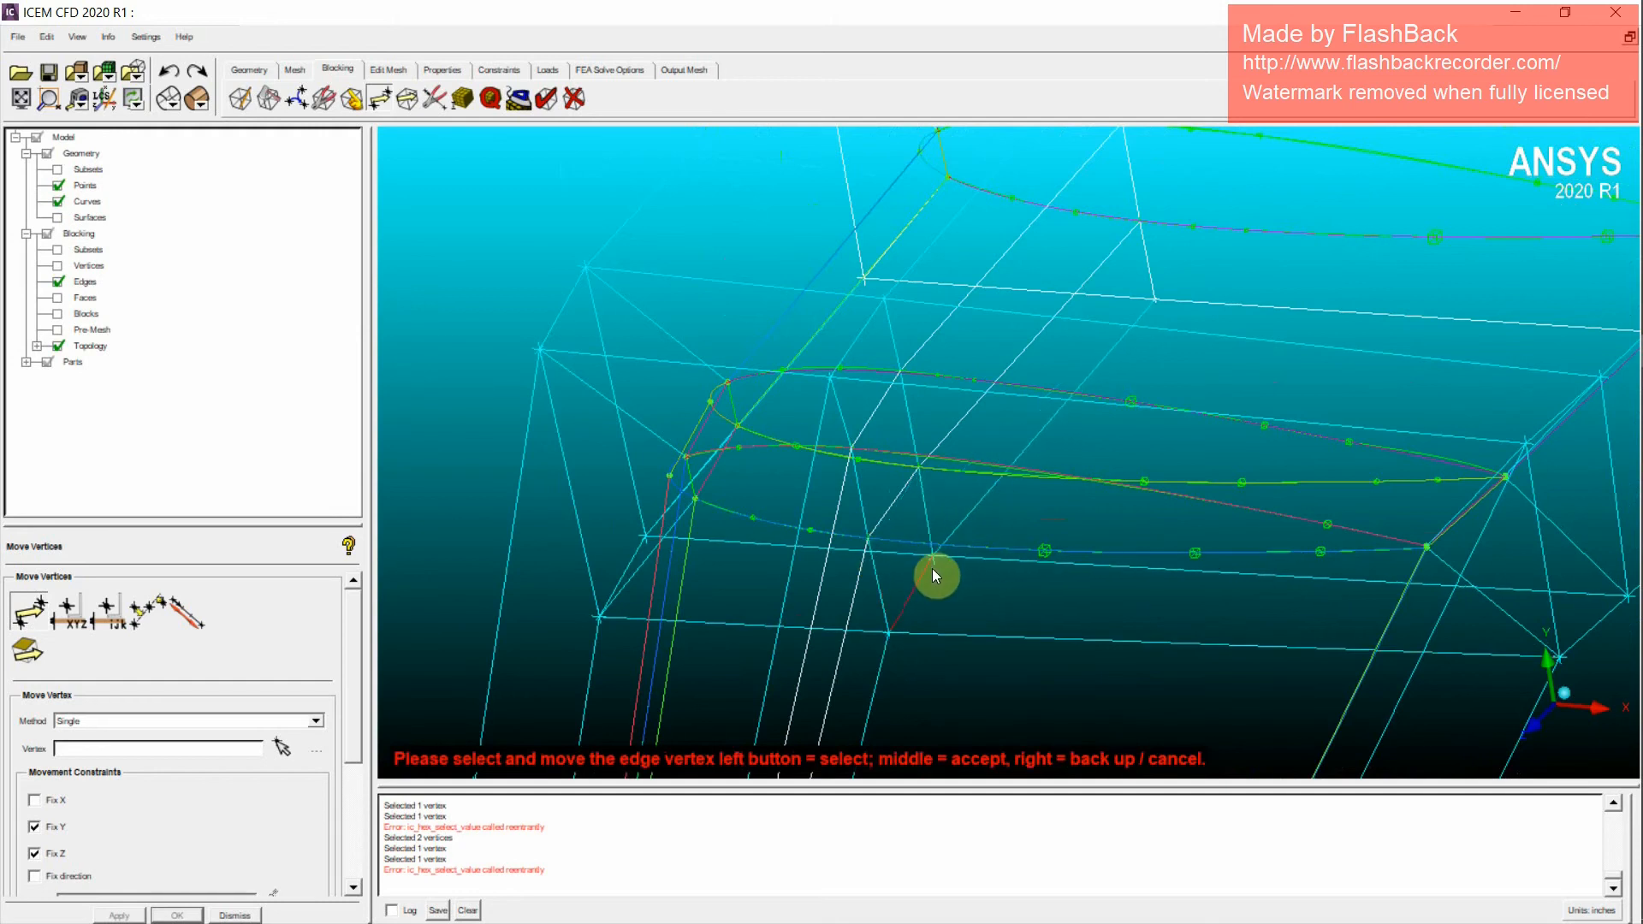
# Step: Check the adjusted O-grid blocks and recompute the pre-mesh with the moved vertices
pyautogui.press('F9')
pyautogui.moveTo(938, 570); pyautogui.dragTo(1029, 535)
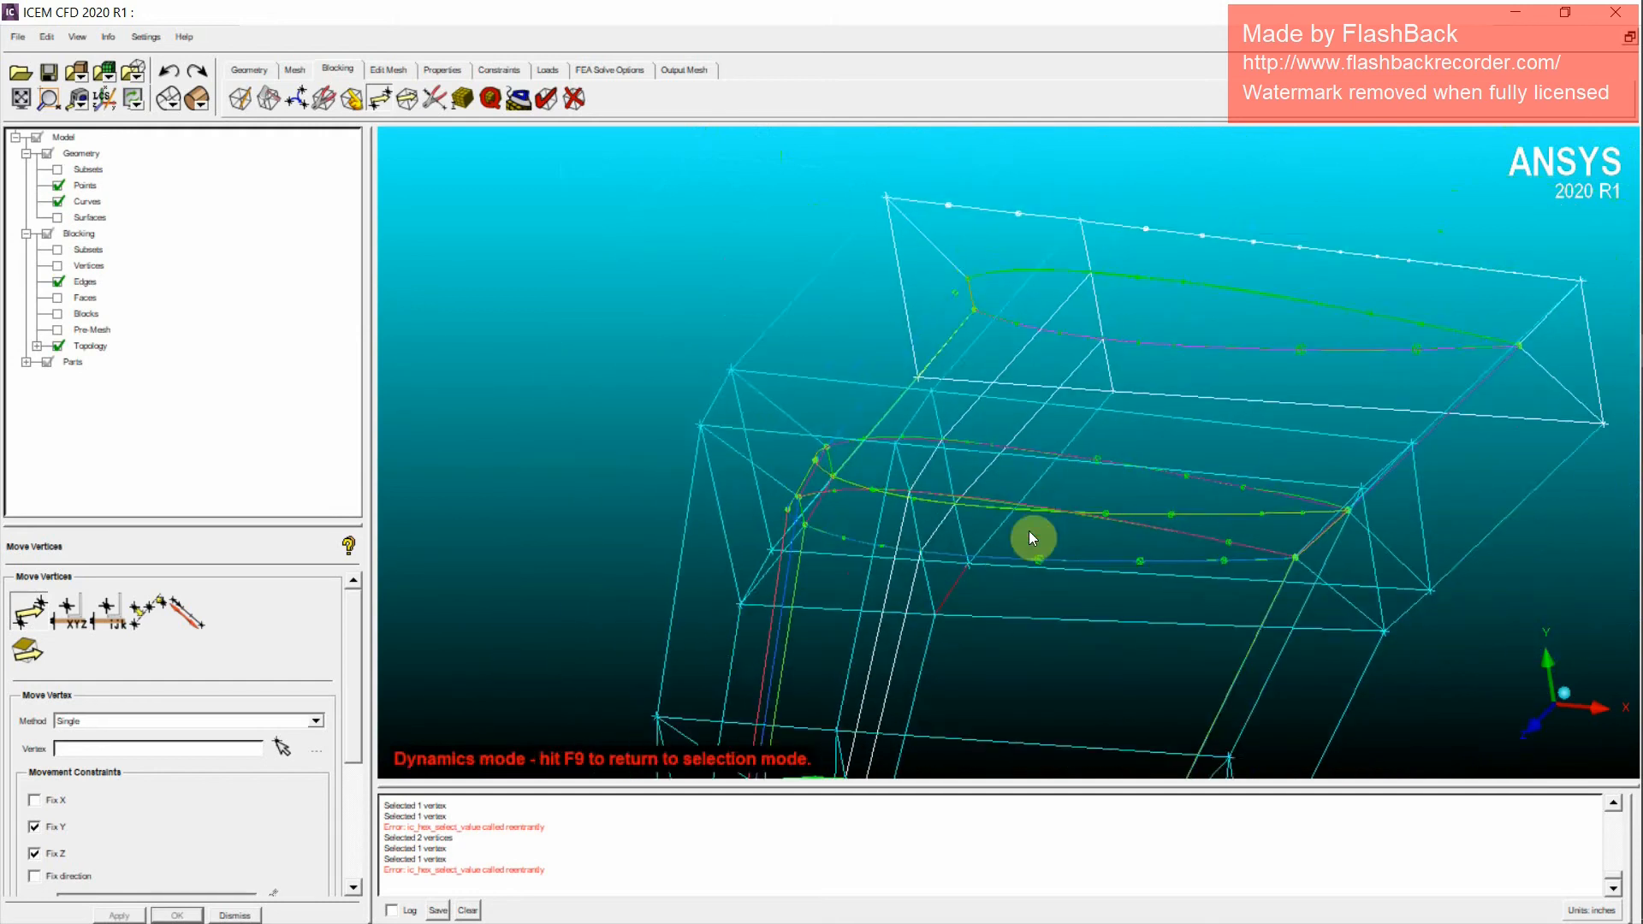
pyautogui.moveTo(1029, 538); pyautogui.dragTo(1026, 695, button='right')
pyautogui.moveTo(1026, 695); pyautogui.dragTo(1002, 528, button='middle')
pyautogui.moveTo(1002, 527); pyautogui.dragTo(1014, 581, button='right')
pyautogui.moveTo(1014, 582); pyautogui.dragTo(754, 531)
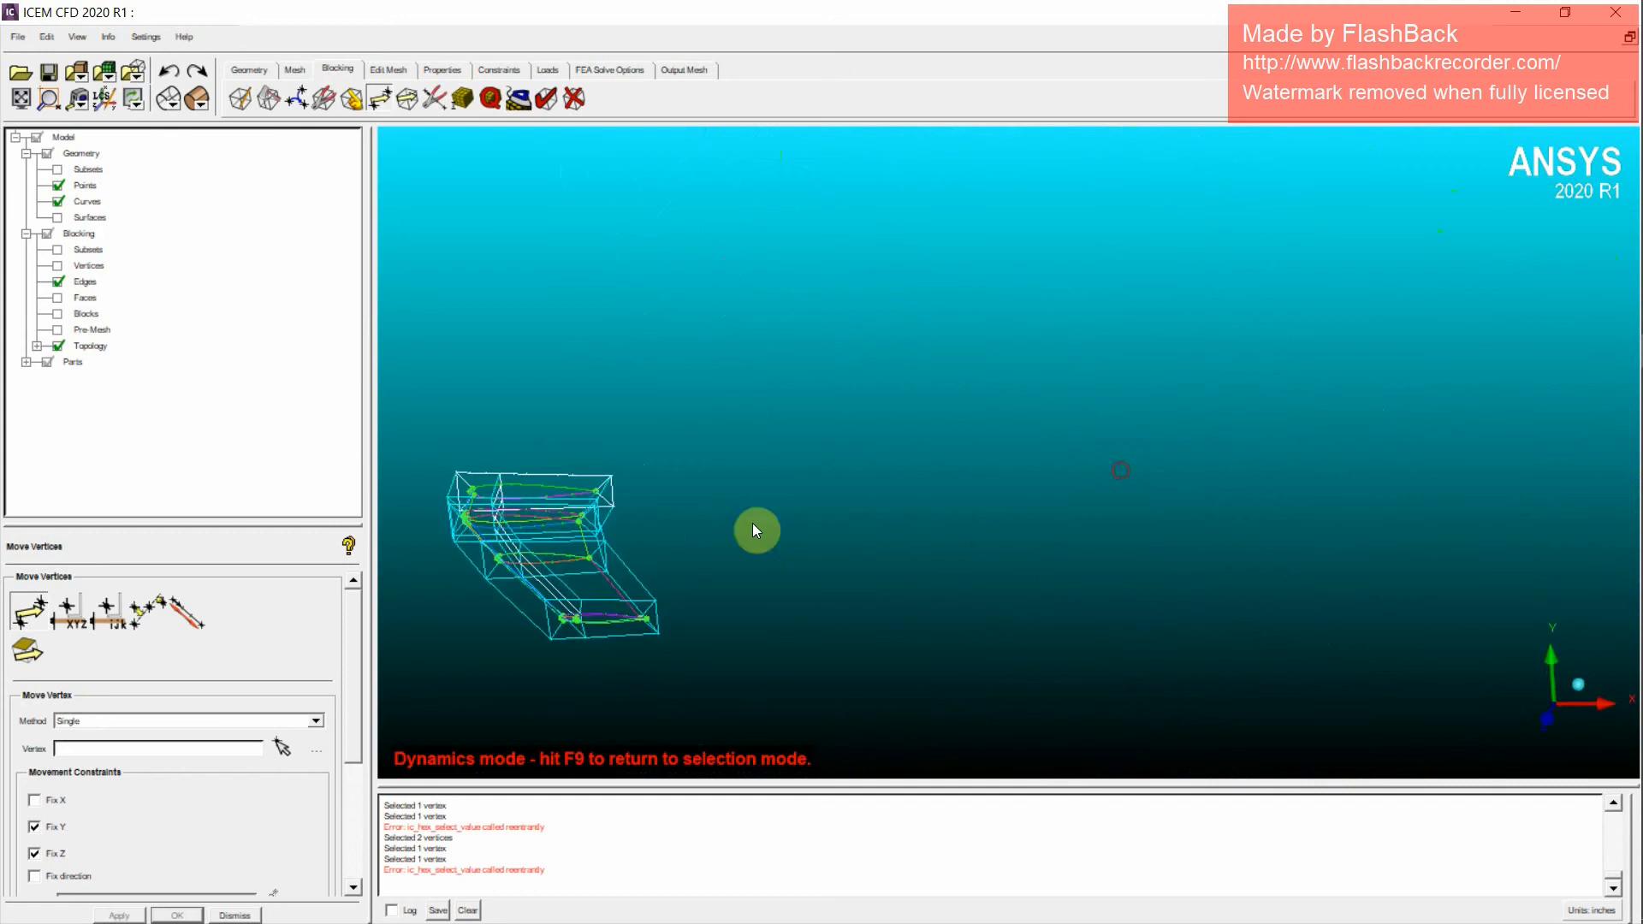
pyautogui.moveTo(754, 531); pyautogui.dragTo(932, 541, button='middle')
pyautogui.moveTo(933, 541); pyautogui.dragTo(945, 486)
pyautogui.click(57, 330)
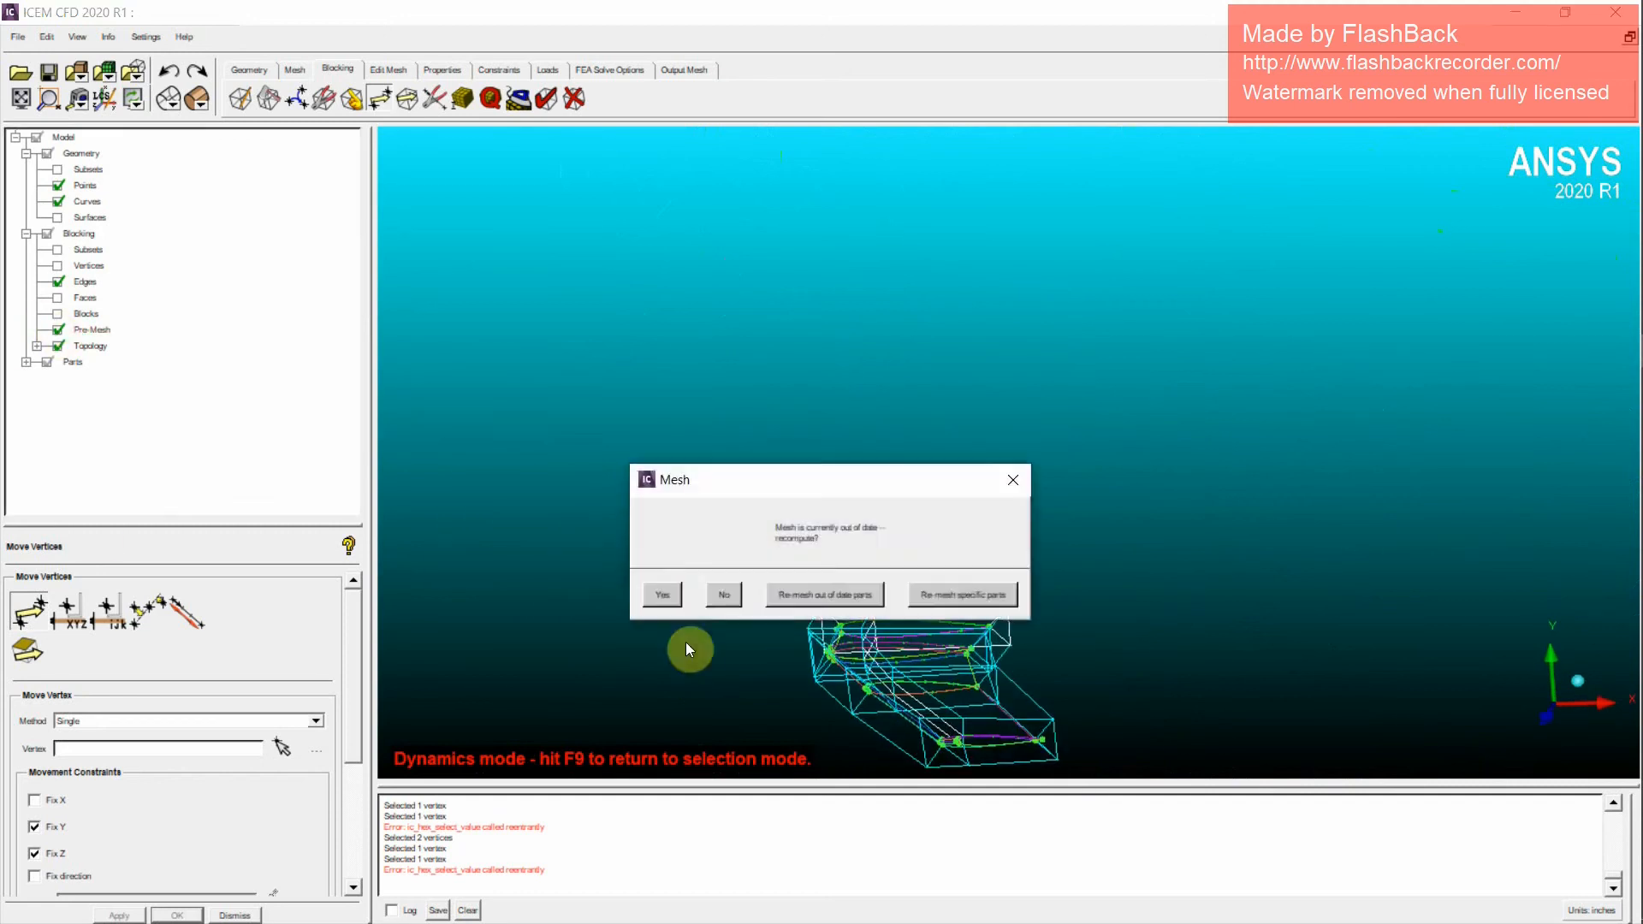
pyautogui.click(662, 593)
# Step: Inspect the recomputed surface mesh over the wing and the O-grid mesh around its root section
pyautogui.moveTo(909, 665); pyautogui.dragTo(1075, 409, button='middle')
pyautogui.scroll(-4, 1074, 411)
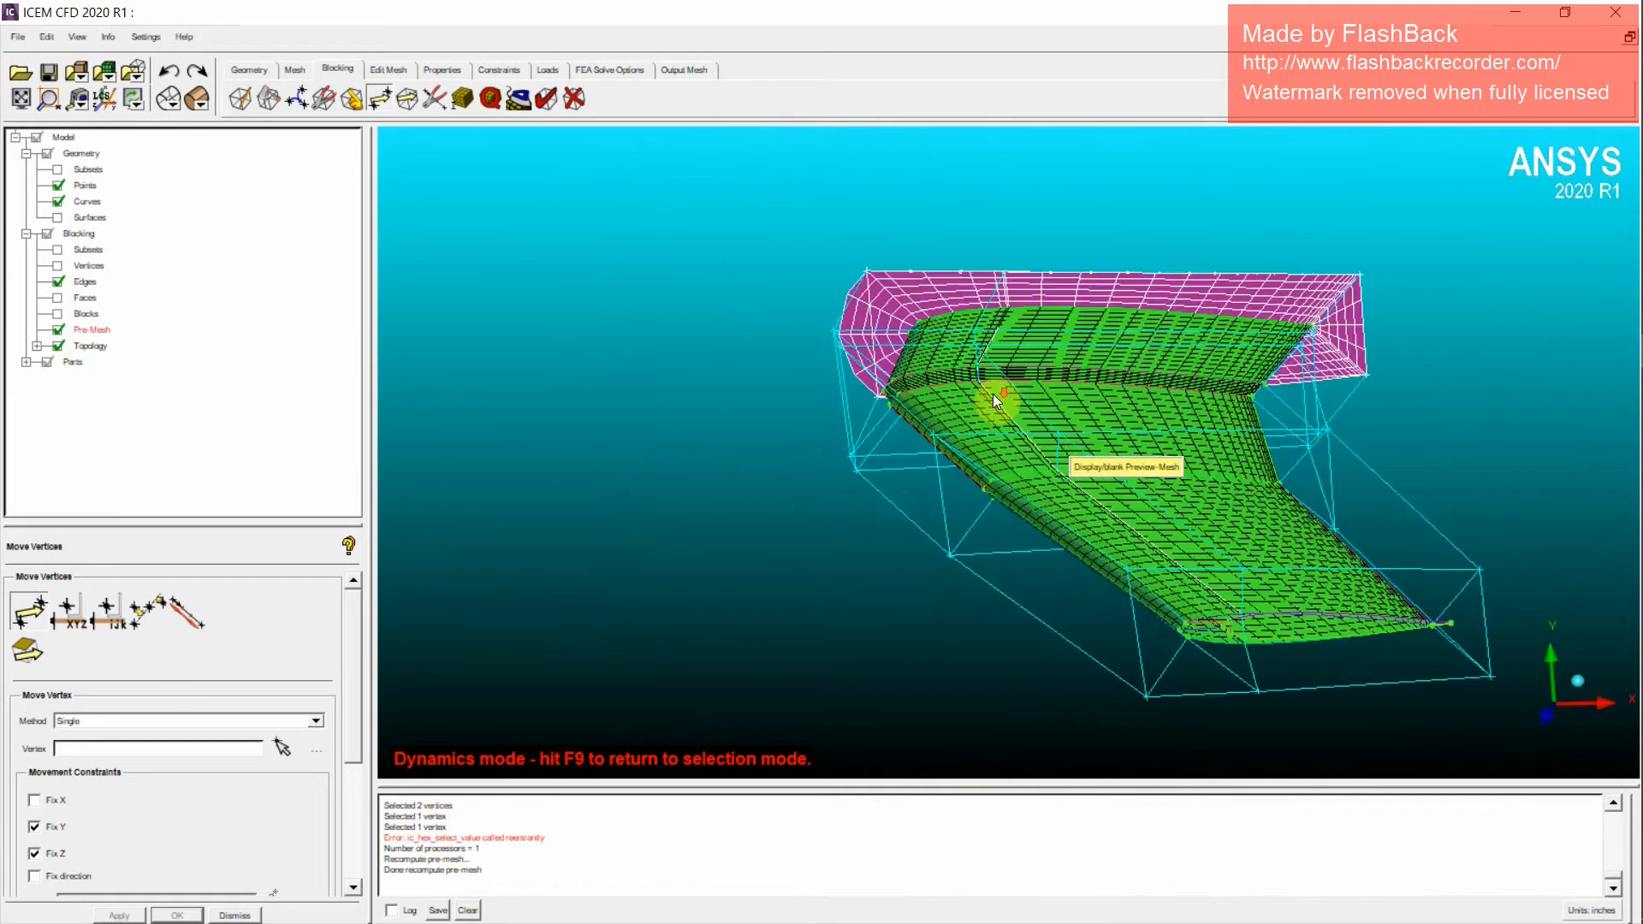
pyautogui.moveTo(996, 295); pyautogui.dragTo(964, 447, button='middle')
pyautogui.scroll(-5, 964, 446)
pyautogui.moveTo(1015, 507); pyautogui.dragTo(1115, 396, button='middle')
pyautogui.scroll(4, 1167, 408)
pyautogui.moveTo(1167, 414); pyautogui.dragTo(576, 417)
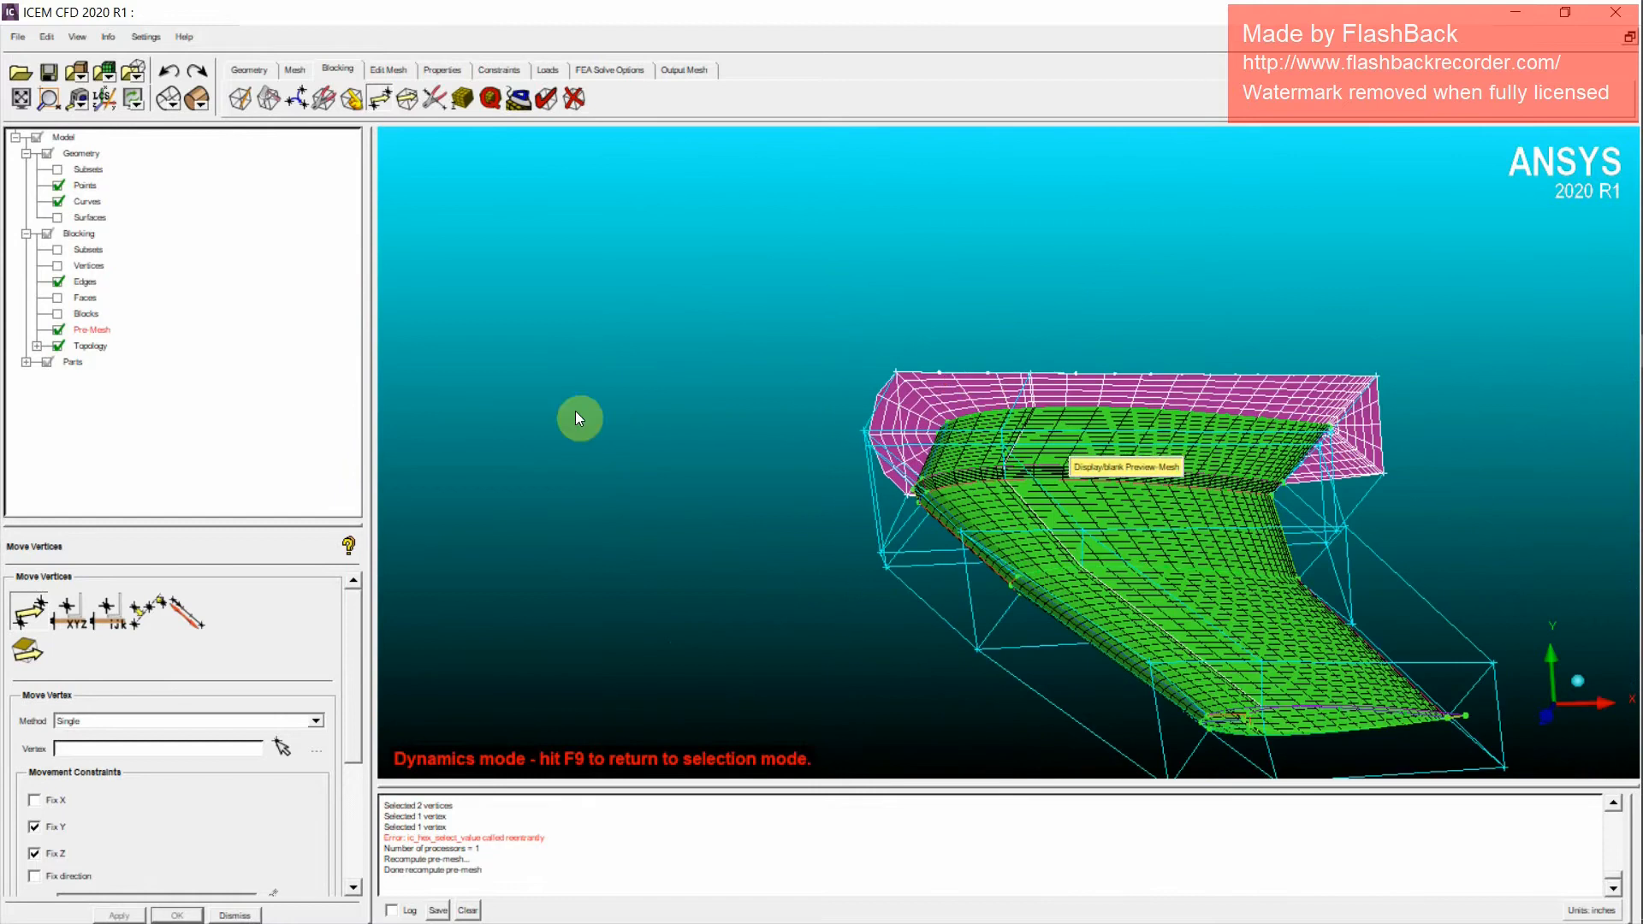
pyautogui.scroll(2, 557, 502)
# Step: Reset the blocking index range, raise the O3 minimum to 1 and toggle the display of internal edges
pyautogui.rightClick(92, 233)
pyautogui.click(118, 243)
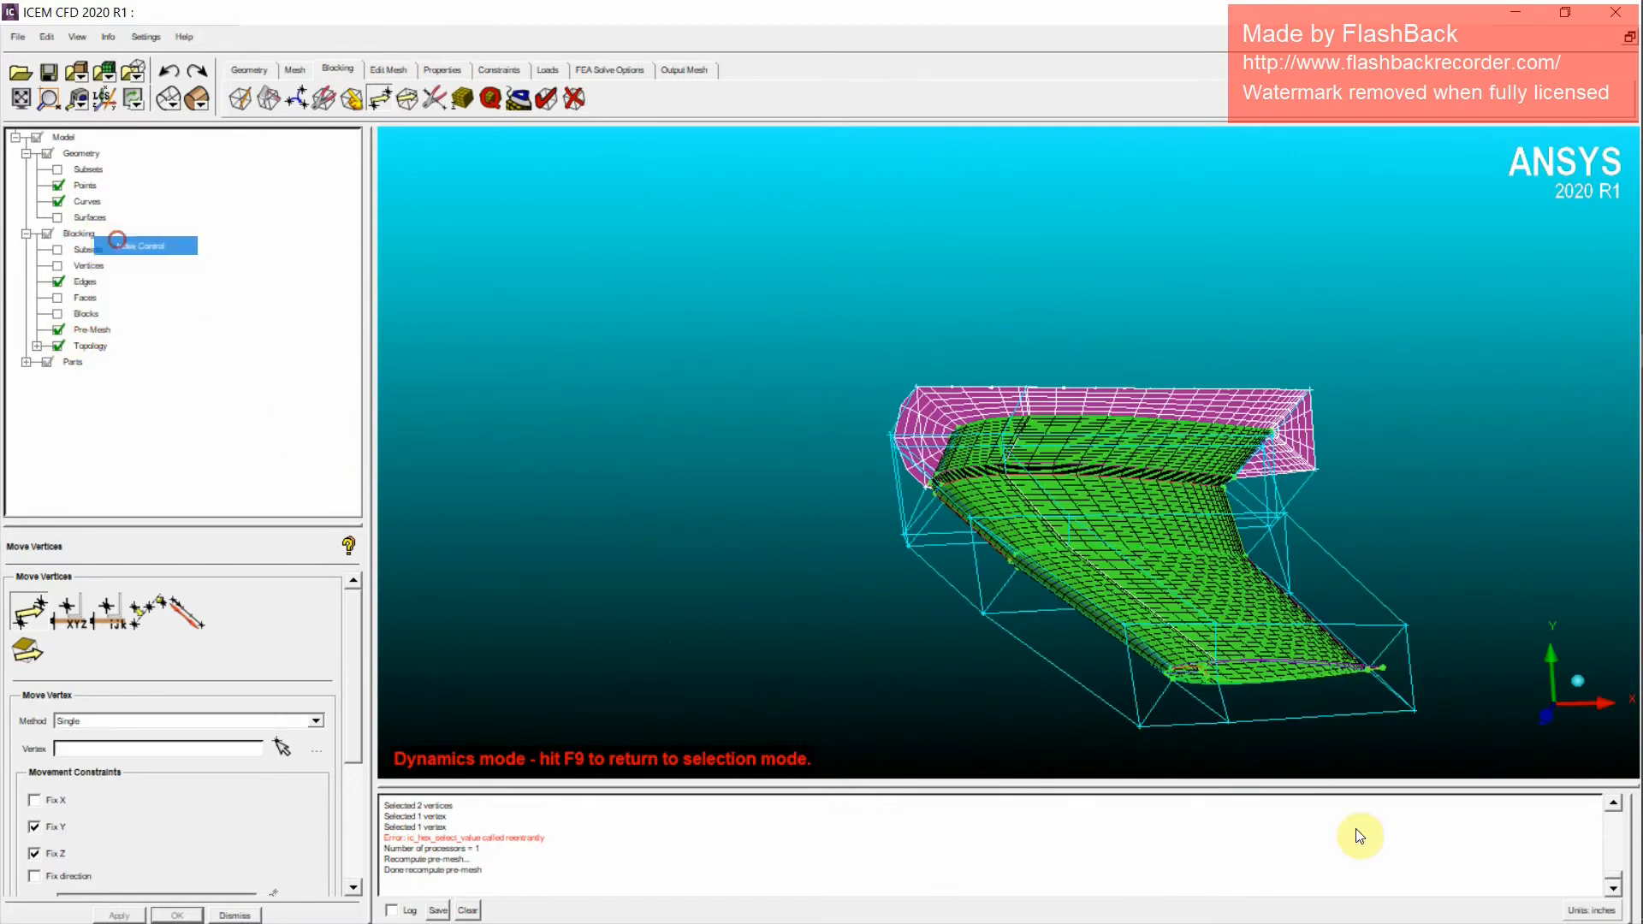
pyautogui.click(1411, 837)
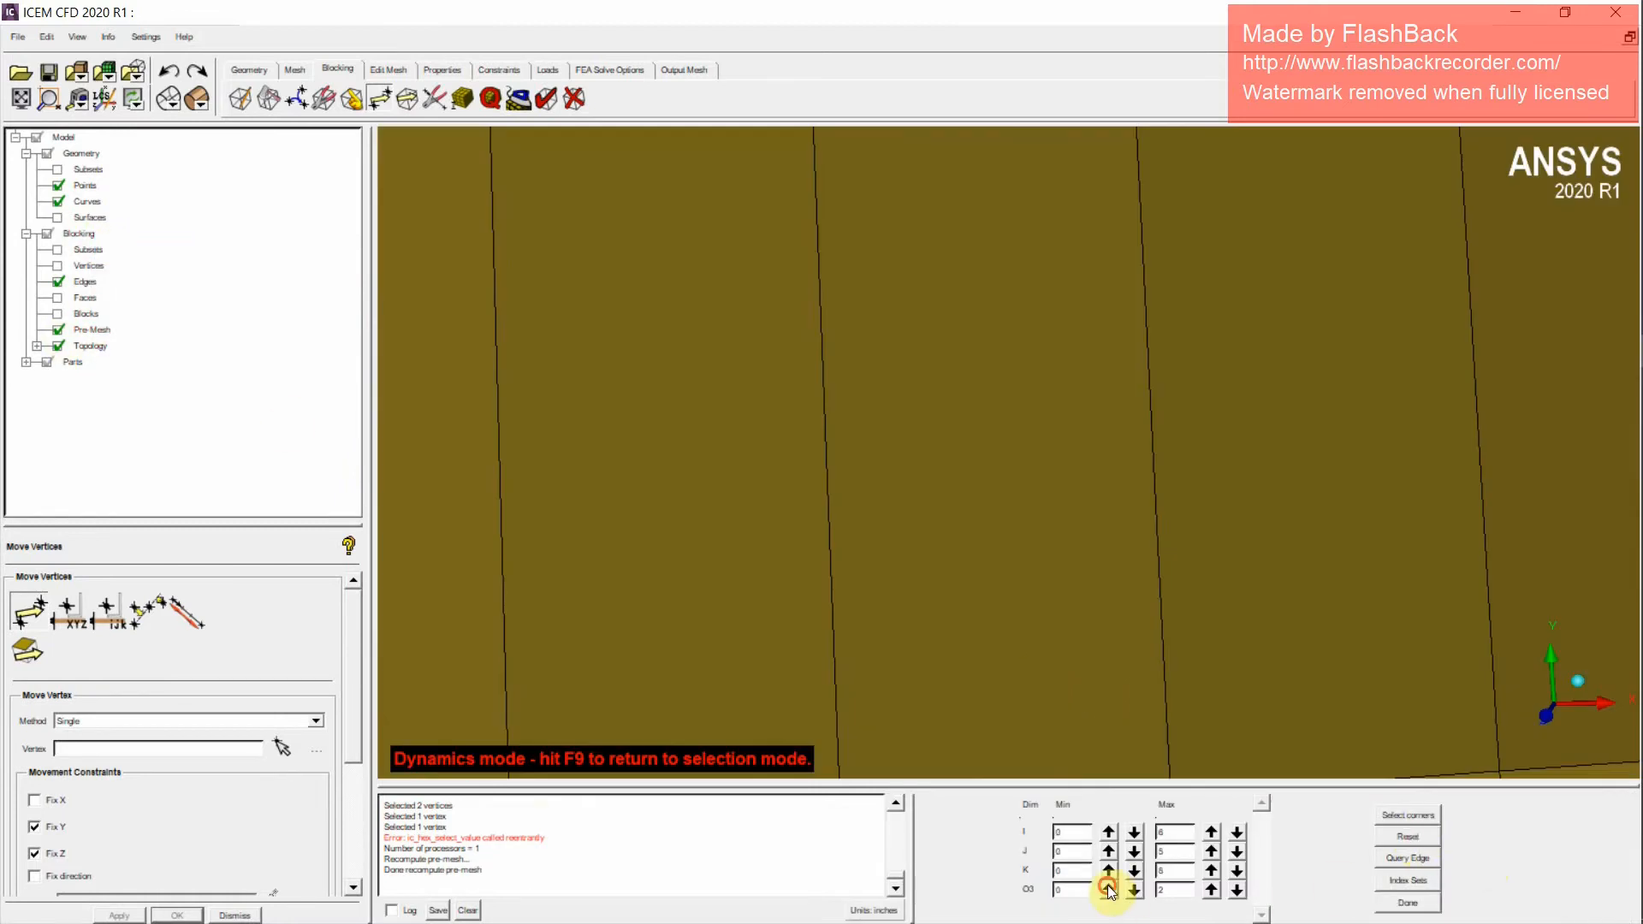
pyautogui.click(1108, 888)
pyautogui.rightClick(79, 275)
pyautogui.click(110, 291)
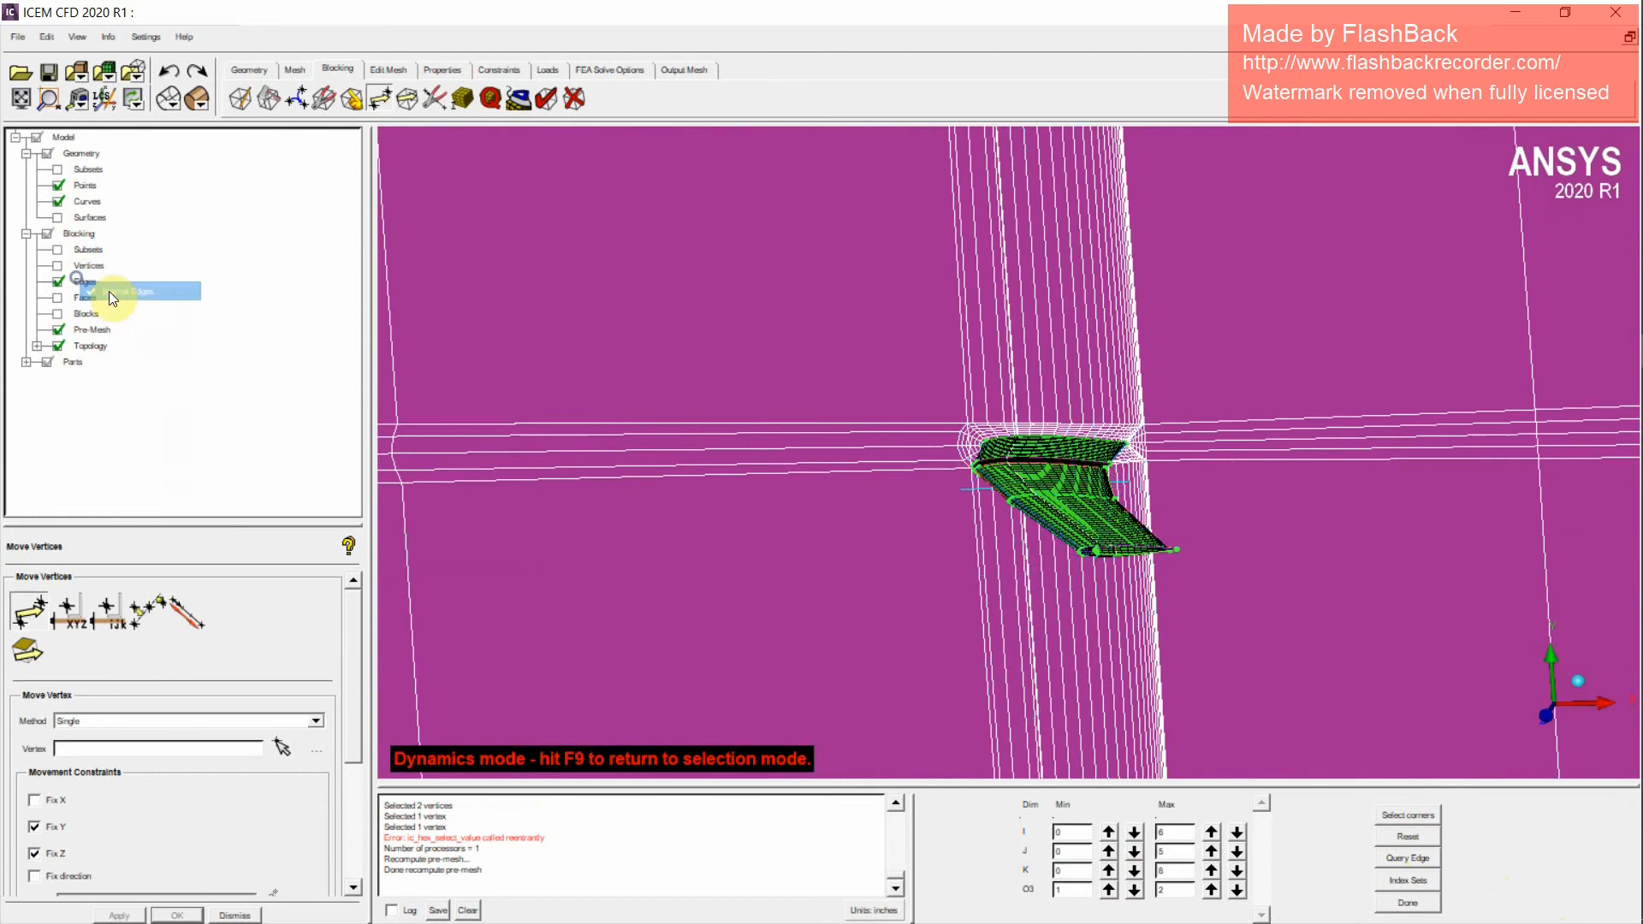
pyautogui.rightClick(84, 280)
pyautogui.click(110, 291)
pyautogui.scroll(2, 1067, 454)
pyautogui.rightClick(80, 283)
pyautogui.click(110, 293)
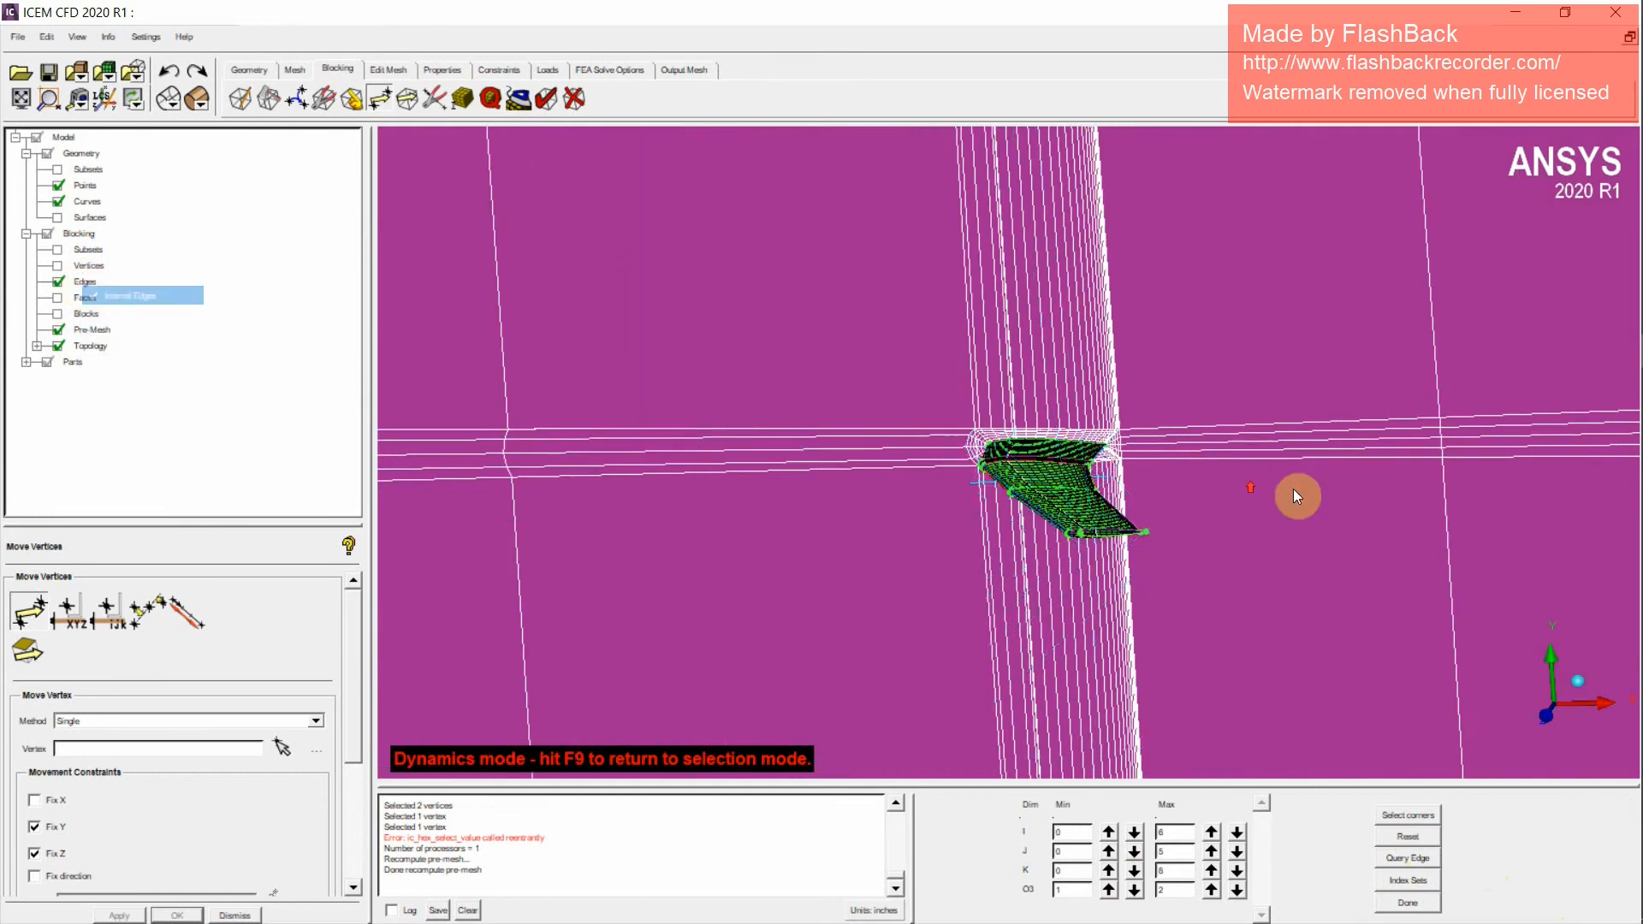
# Step: Inspect the symmetry-plane mesh around the wing root, checking the transition from the O-grid to the surrounding far-field blocks
pyautogui.moveTo(825, 520); pyautogui.dragTo(1221, 528)
pyautogui.moveTo(1221, 528); pyautogui.dragTo(1278, 542, button='middle')
pyautogui.scroll(-4, 1112, 521)
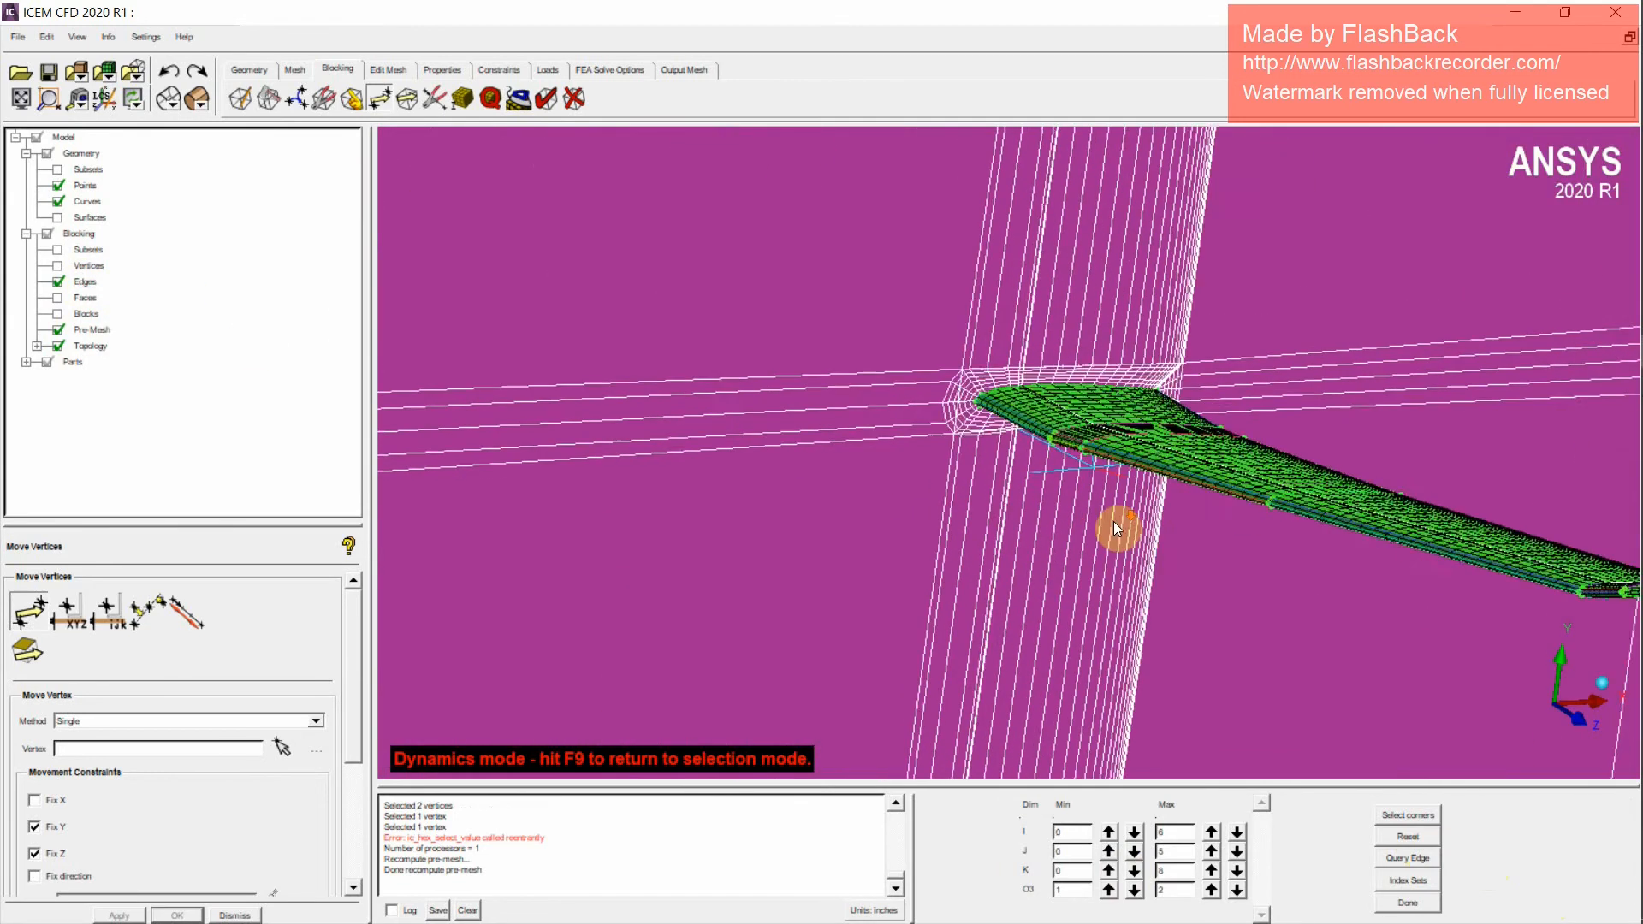
pyautogui.moveTo(1390, 419); pyautogui.dragTo(926, 542, button='middle')
pyautogui.scroll(-1, 914, 542)
pyautogui.moveTo(914, 542); pyautogui.dragTo(912, 482)
pyautogui.moveTo(879, 379); pyautogui.dragTo(796, 469)
pyautogui.scroll(-3, 1067, 554)
pyautogui.moveTo(796, 469); pyautogui.dragTo(868, 575, button='middle')
pyautogui.scroll(-2, 867, 575)
pyautogui.moveTo(1249, 412); pyautogui.dragTo(953, 235)
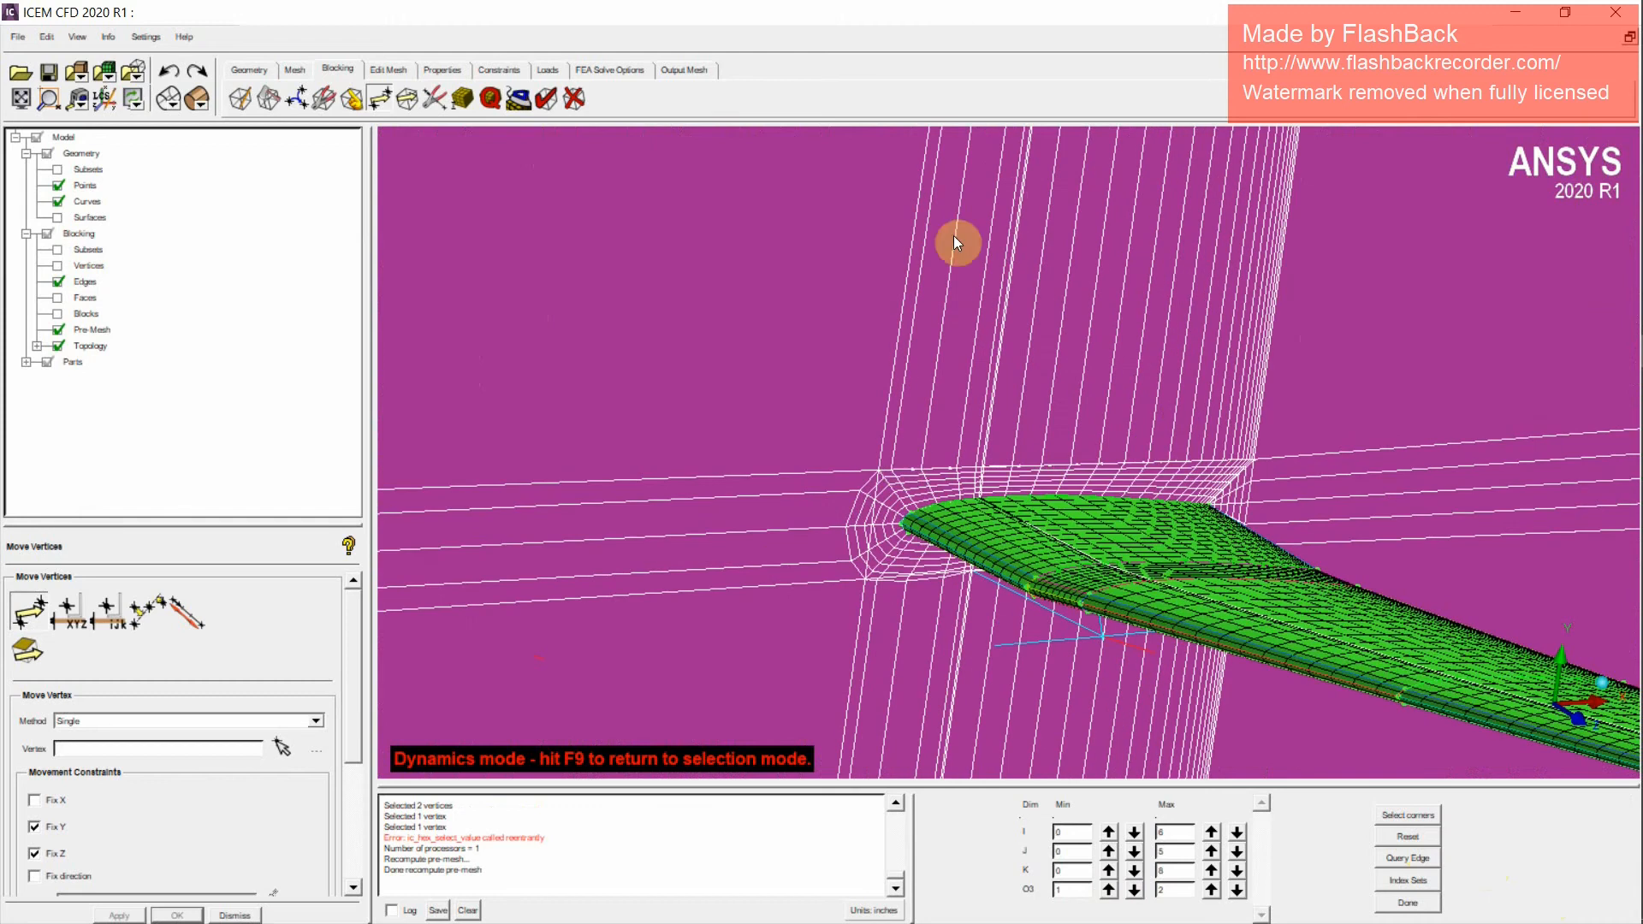
# Step: Hide the pre-mesh and match the upstream horizontal edge's spacing to the diagonal O-grid edge at the root section's leading edge
pyautogui.click(58, 331)
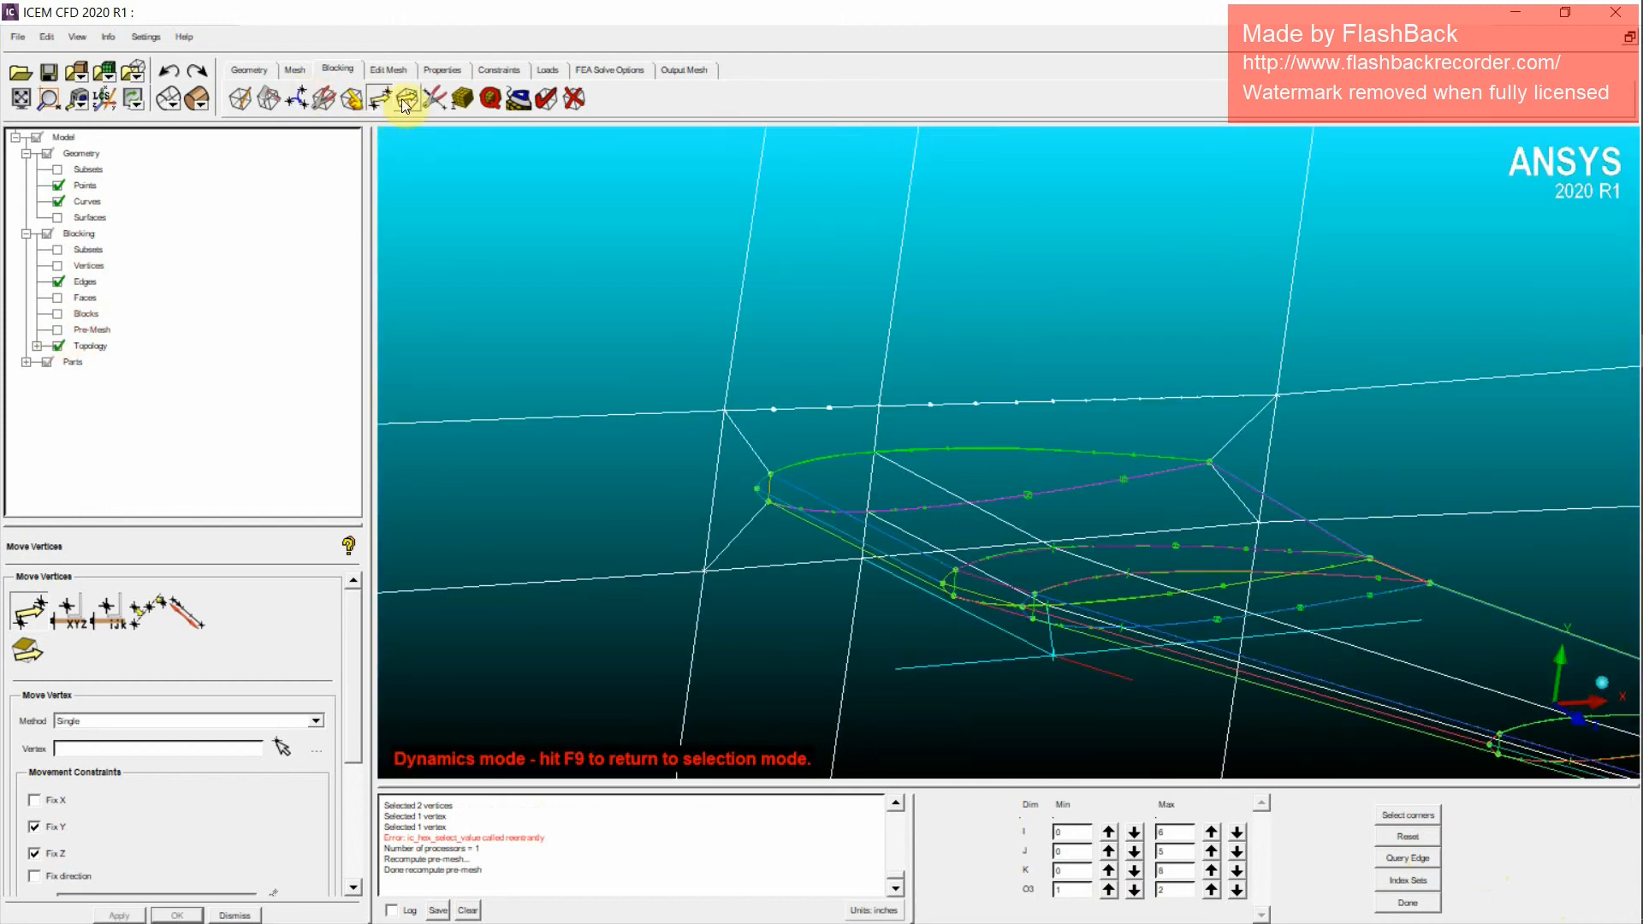
pyautogui.click(470, 105)
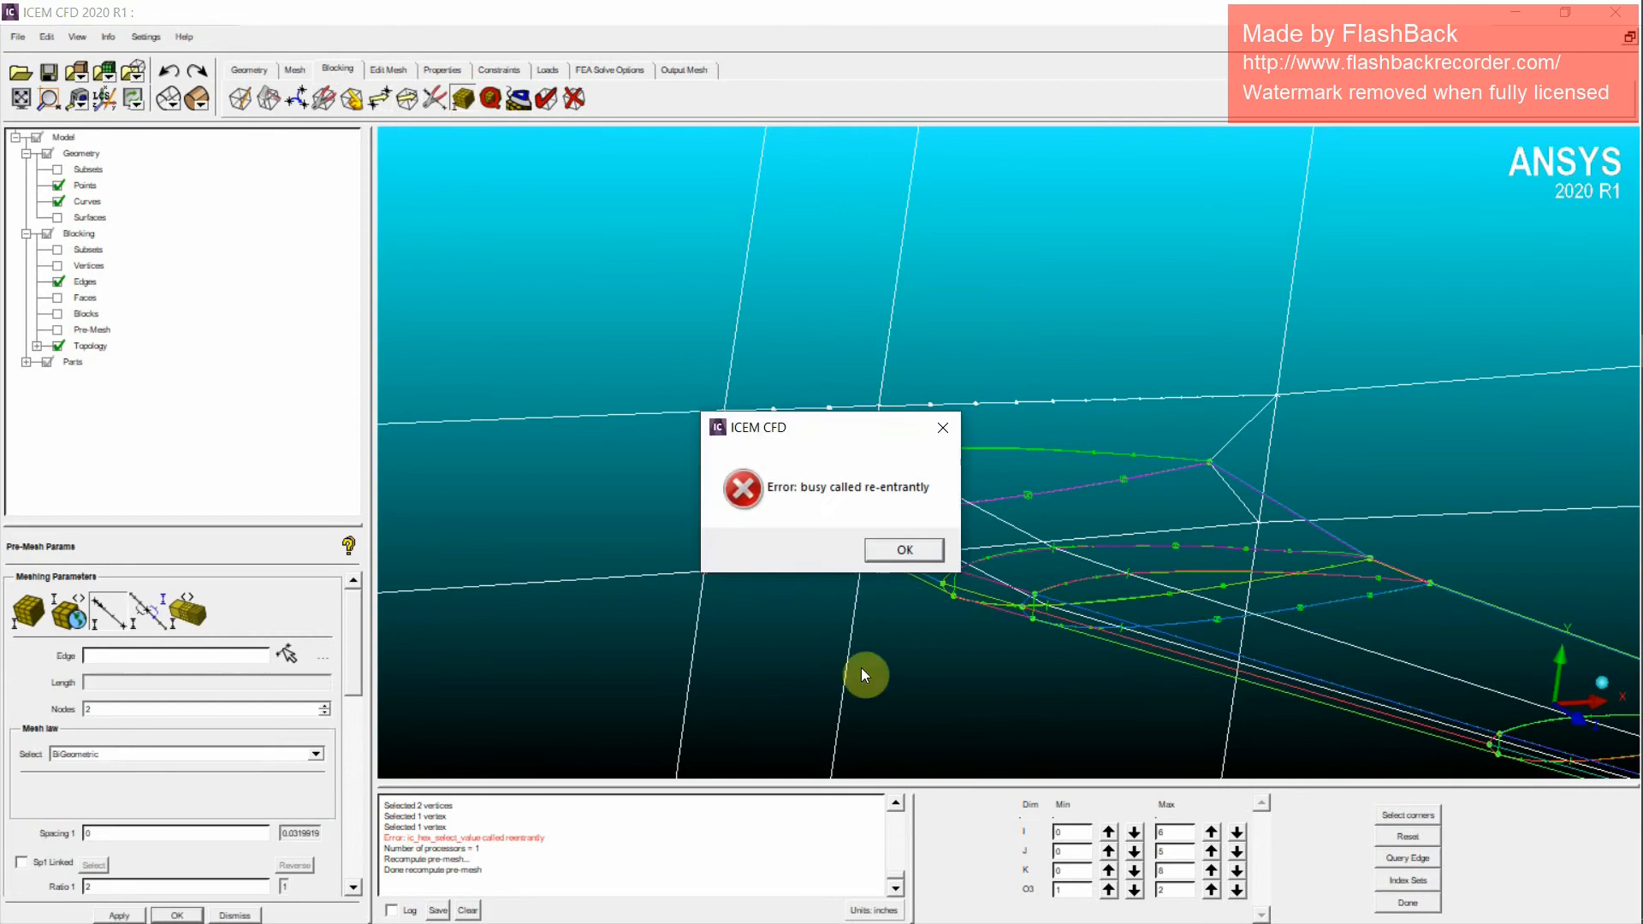
pyautogui.click(892, 553)
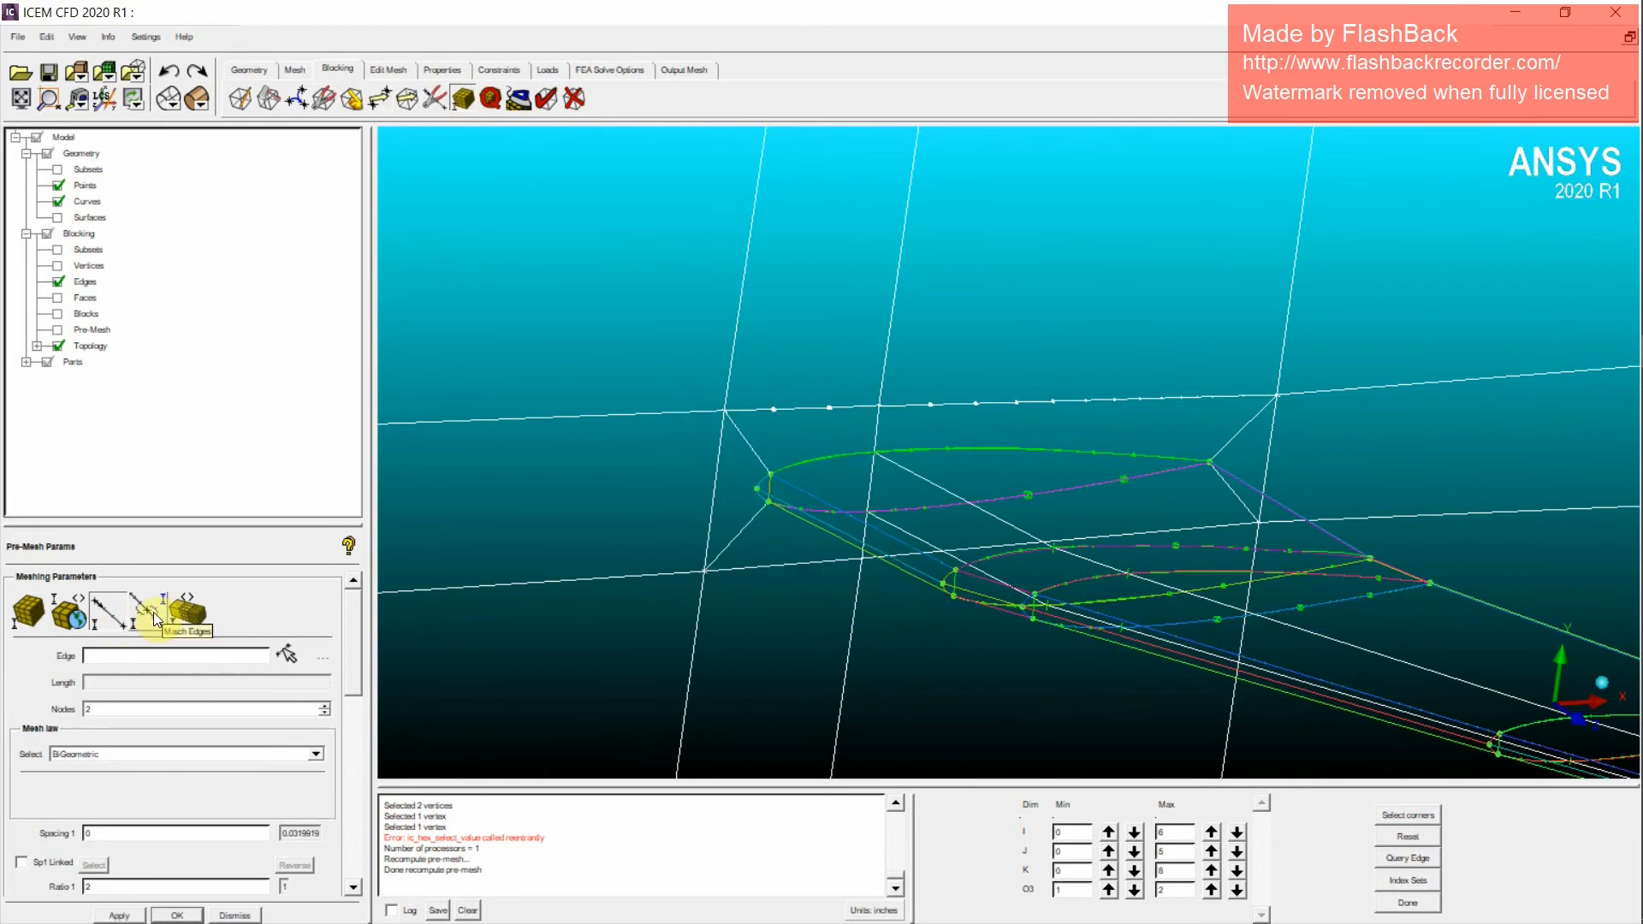
pyautogui.click(154, 618)
pyautogui.scroll(-2, 728, 444)
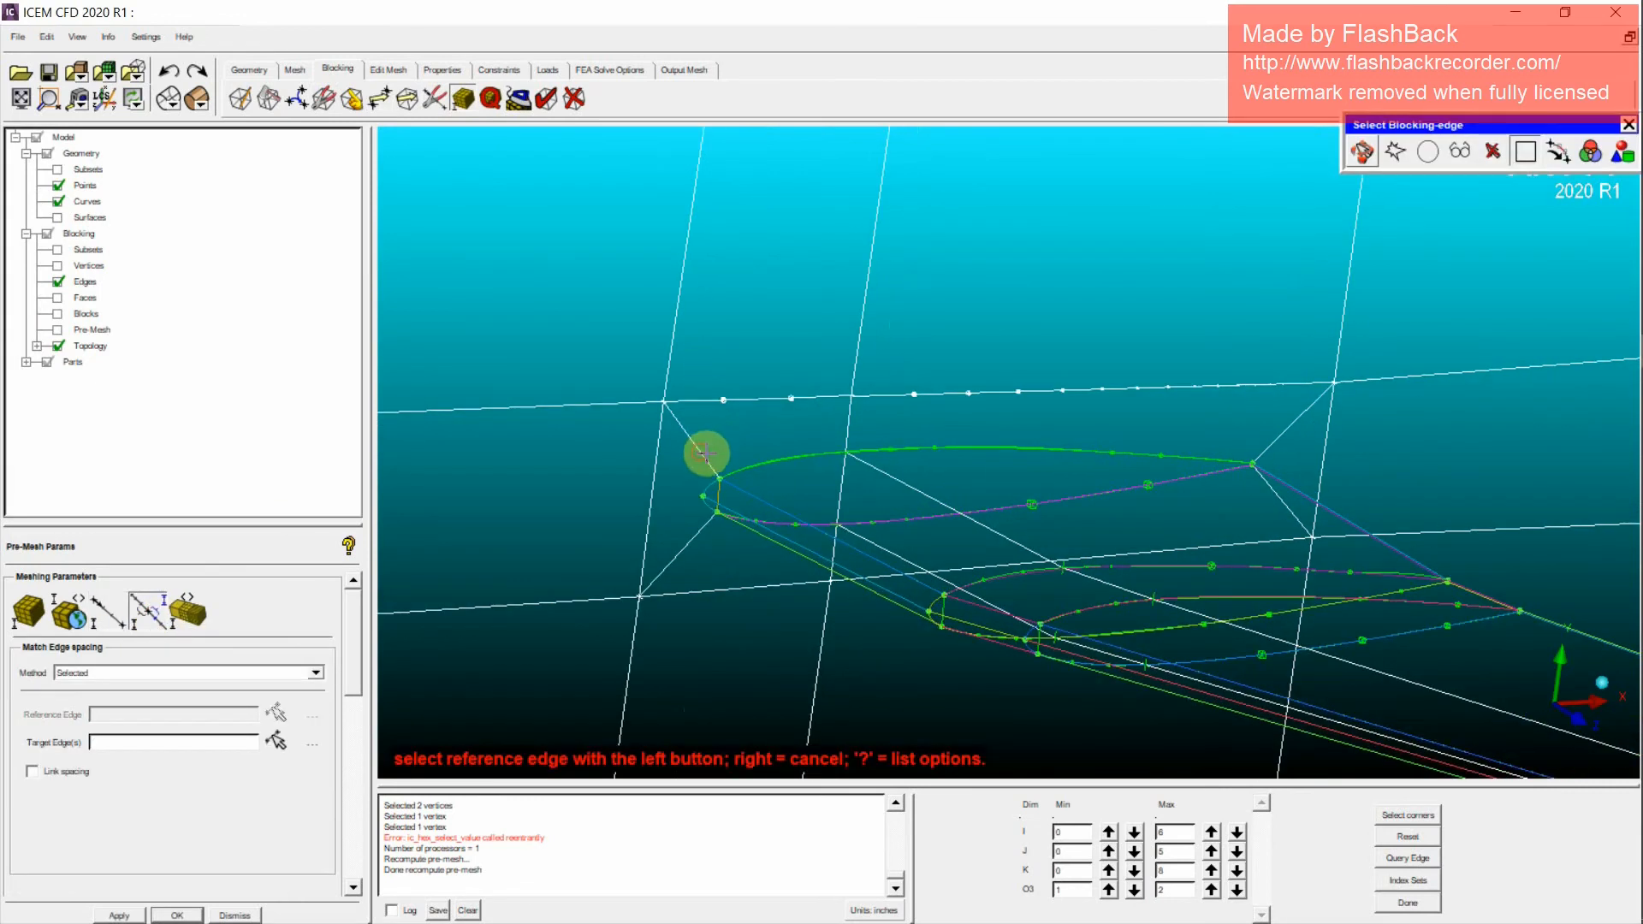
pyautogui.click(706, 454)
pyautogui.middleClick(740, 438)
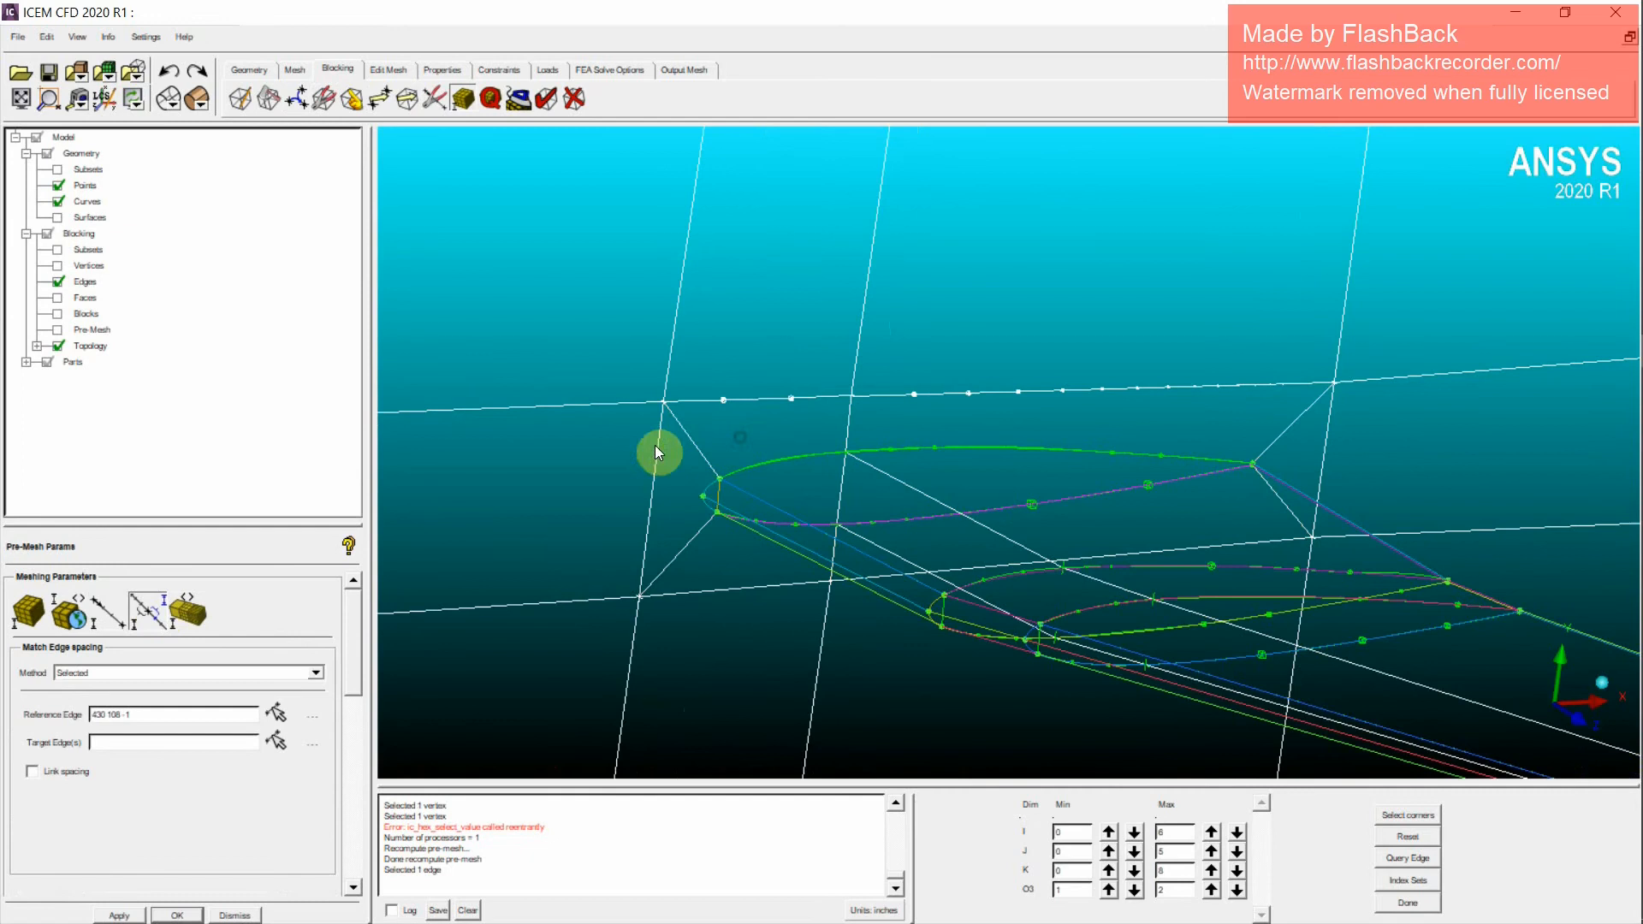
pyautogui.click(287, 752)
pyautogui.click(576, 404)
pyautogui.middleClick(586, 446)
pyautogui.scroll(2, 606, 482)
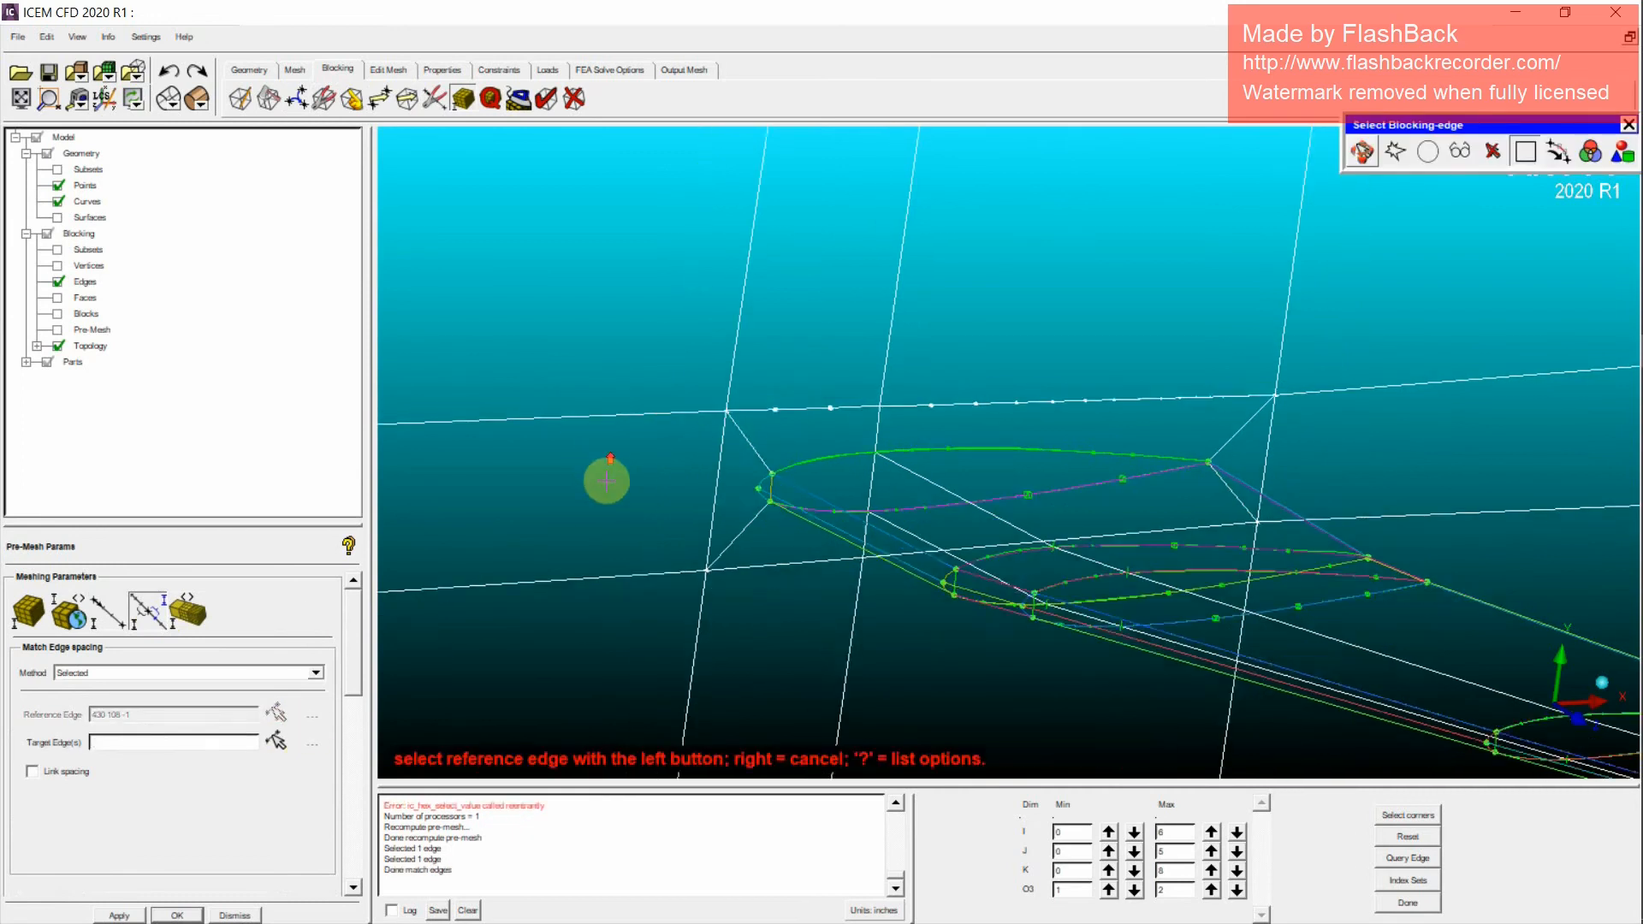
# Step: Select the upstream horizontal edge for its meshing parameters and check its direction arrows along the full length
pyautogui.click(109, 609)
pyautogui.click(677, 464)
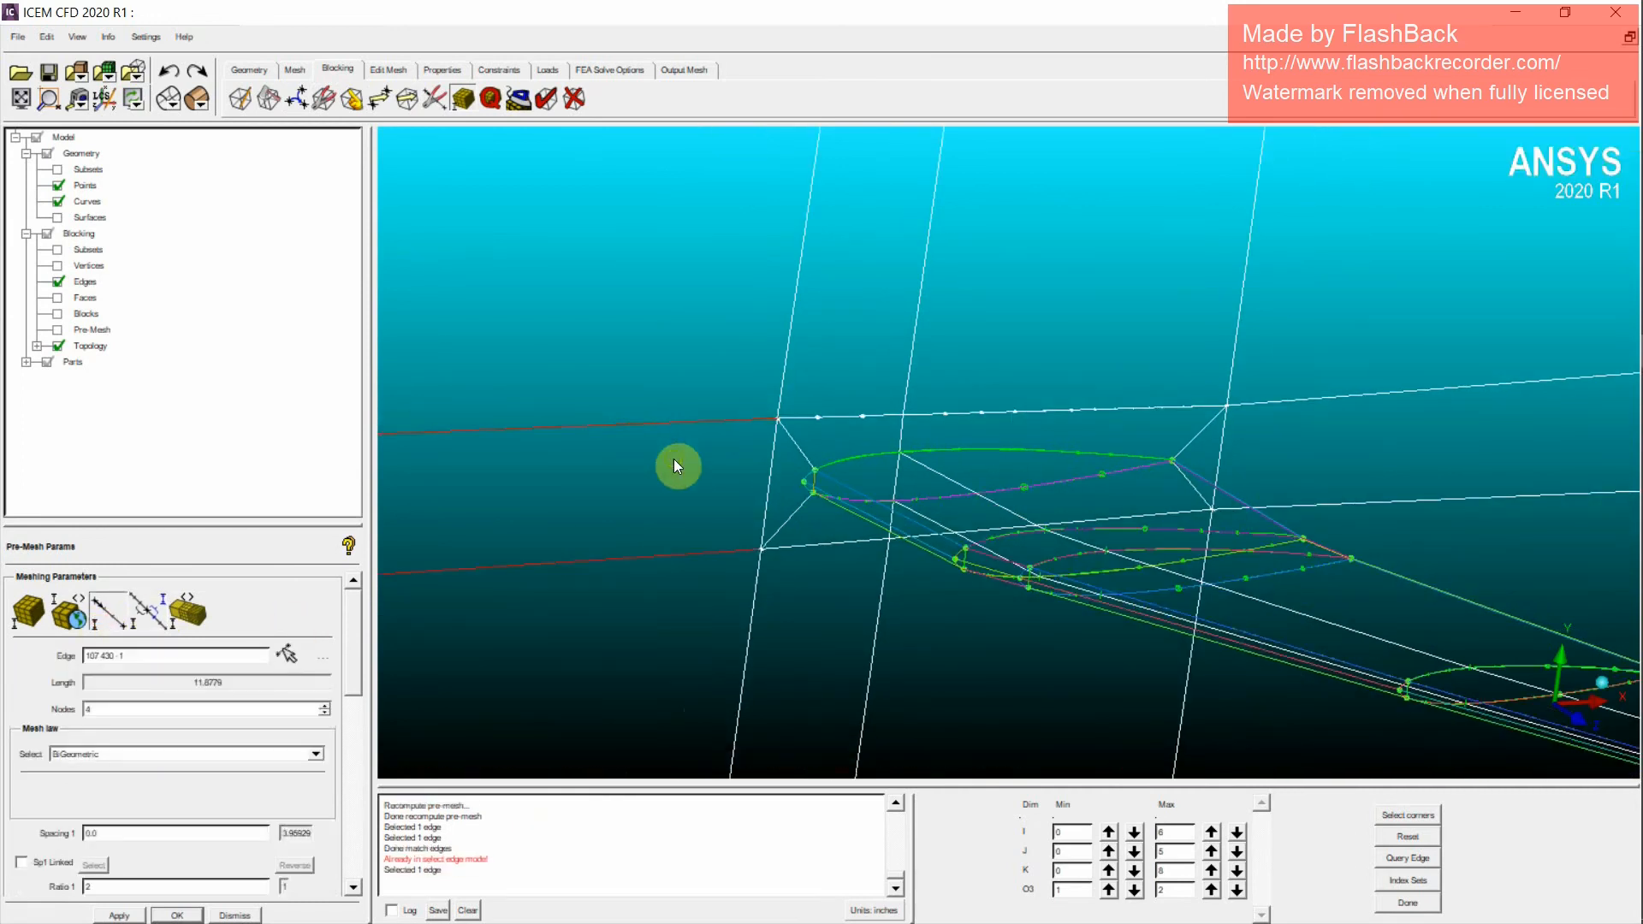
pyautogui.scroll(5, 652, 548)
pyautogui.moveTo(895, 443); pyautogui.dragTo(1000, 509, button='middle')
pyautogui.scroll(-3, 999, 508)
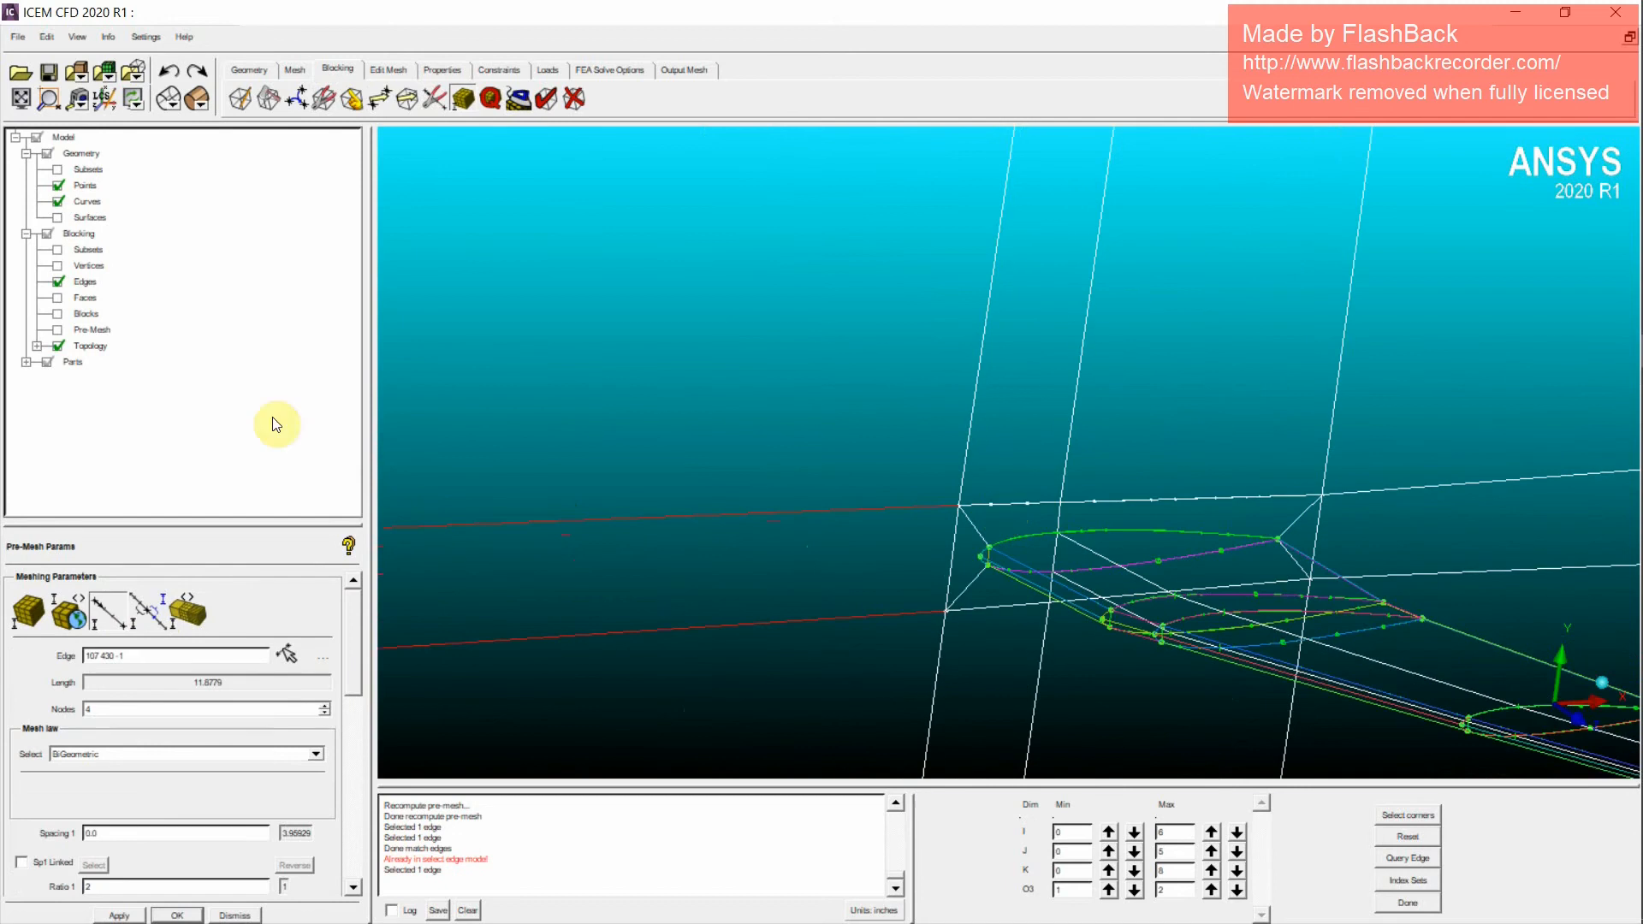
pyautogui.moveTo(351, 655); pyautogui.dragTo(362, 697)
pyautogui.scroll(6, 690, 589)
pyautogui.moveTo(719, 593); pyautogui.dragTo(1065, 618, button='middle')
pyautogui.scroll(4, 1065, 618)
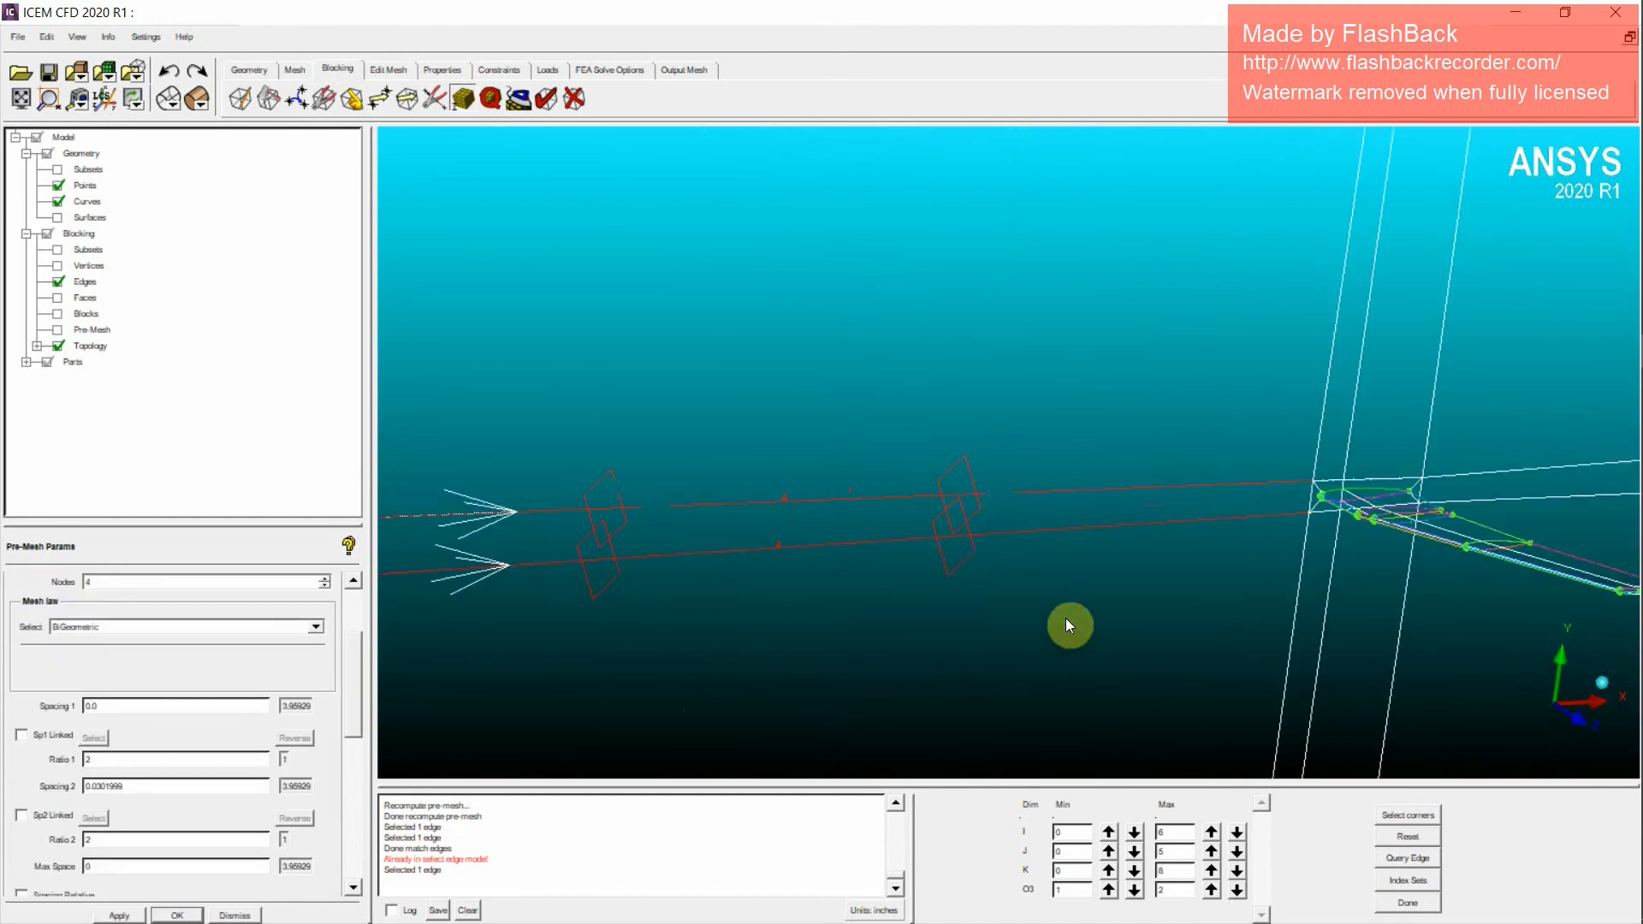
pyautogui.moveTo(507, 518); pyautogui.dragTo(599, 499, button='middle')
pyautogui.scroll(2, 599, 499)
pyautogui.moveTo(1074, 462); pyautogui.dragTo(957, 479, button='middle')
pyautogui.scroll(-2, 957, 479)
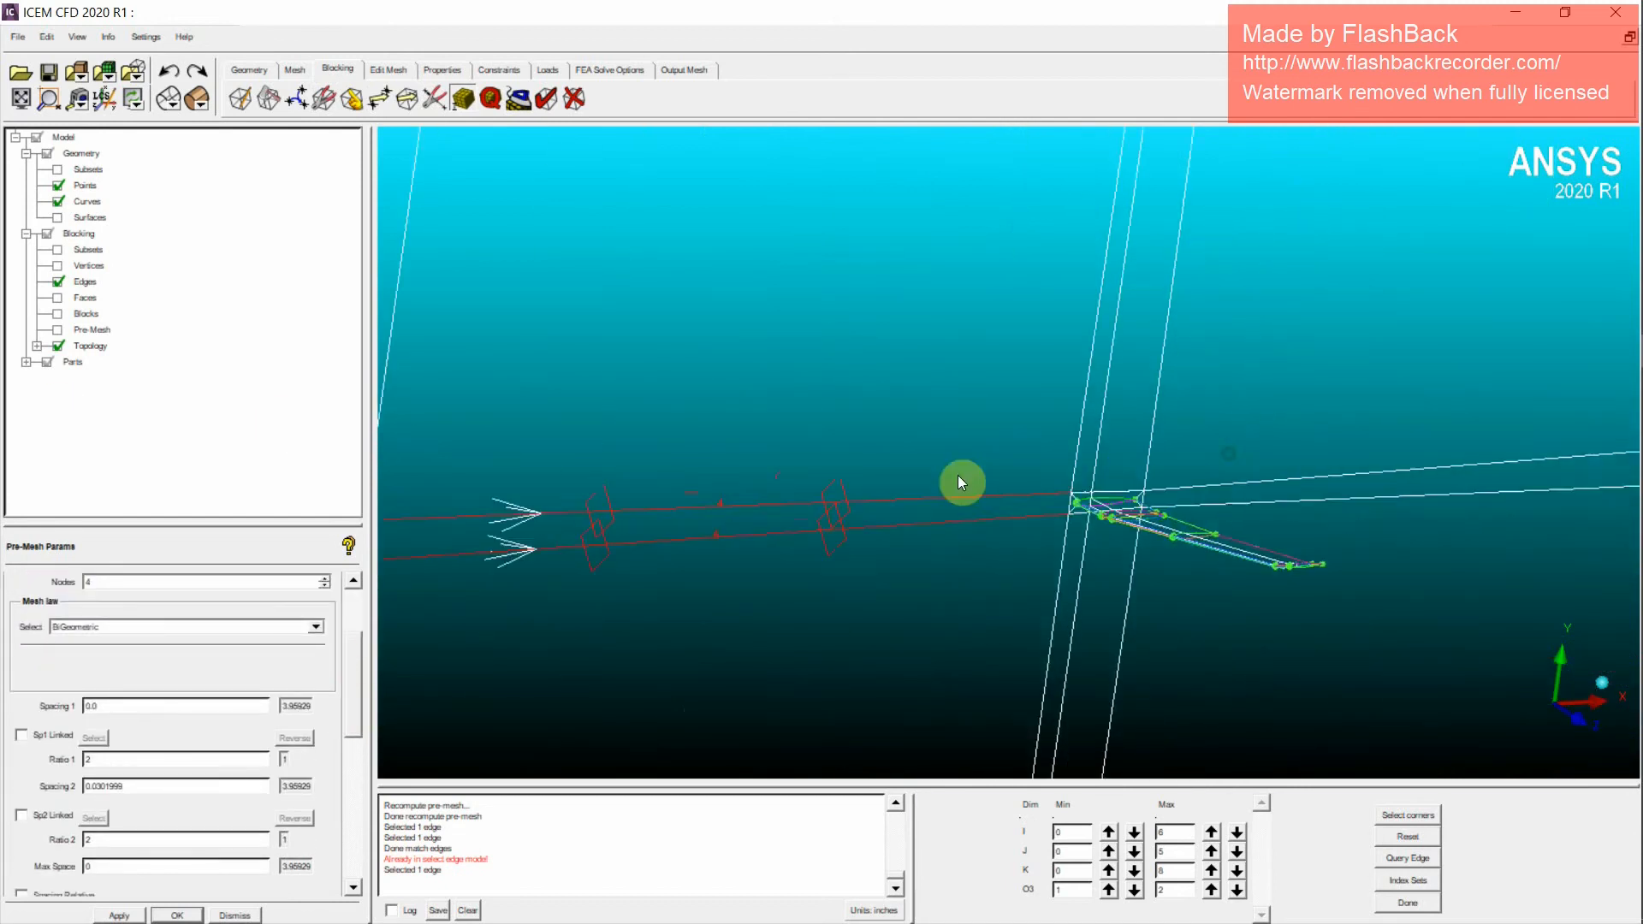
pyautogui.scroll(-8, 999, 572)
pyautogui.moveTo(1065, 572); pyautogui.dragTo(992, 503, button='middle')
pyautogui.scroll(-2, 998, 548)
pyautogui.scroll(-2, 998, 546)
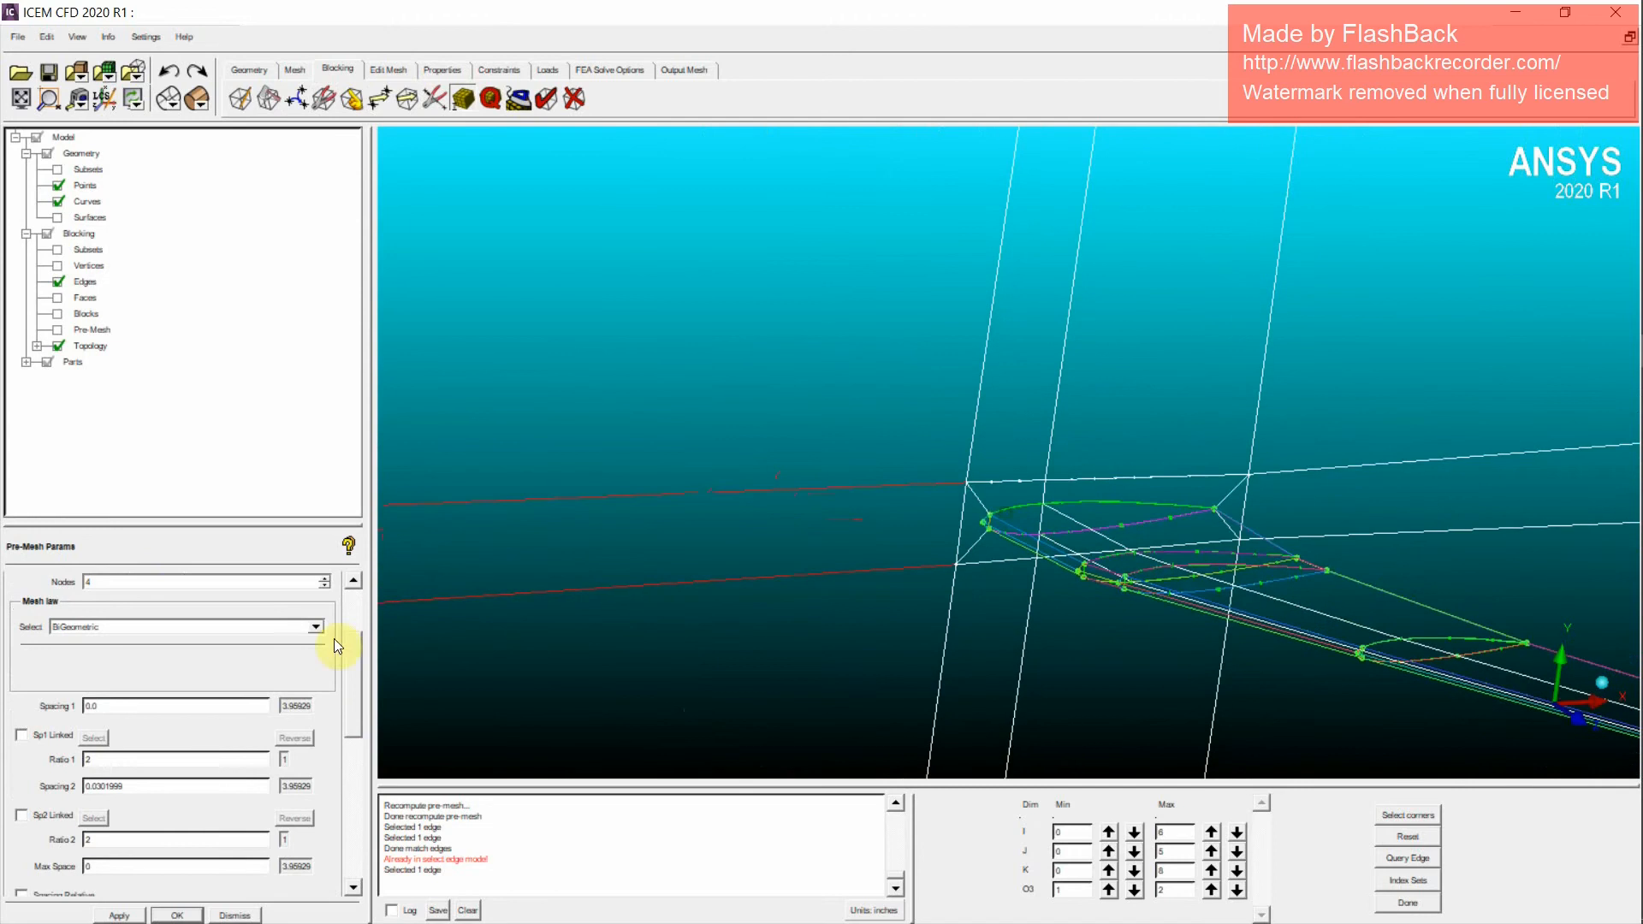
# Step: Give the upstream edge a Ratio 2 of 1.1 and 45 nodes, copying the parameters to all parallel edges
pyautogui.moveTo(351, 681); pyautogui.dragTo(370, 770)
pyautogui.doubleClick(156, 642)
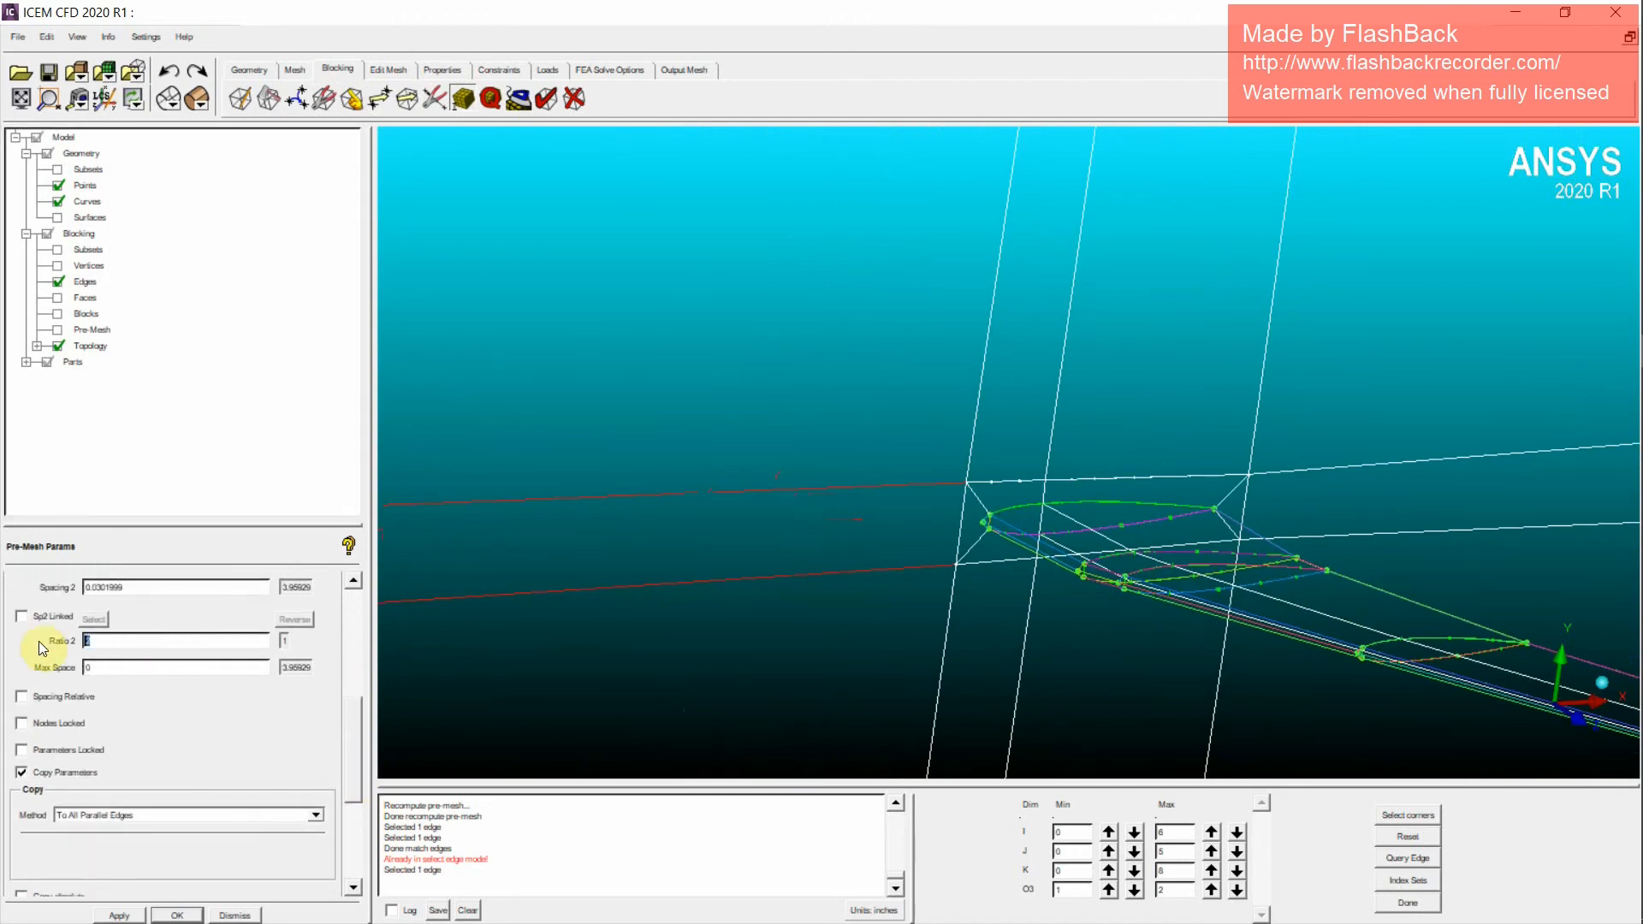
pyautogui.write('1.1')
pyautogui.moveTo(351, 653); pyautogui.dragTo(330, 630)
pyautogui.click(125, 706)
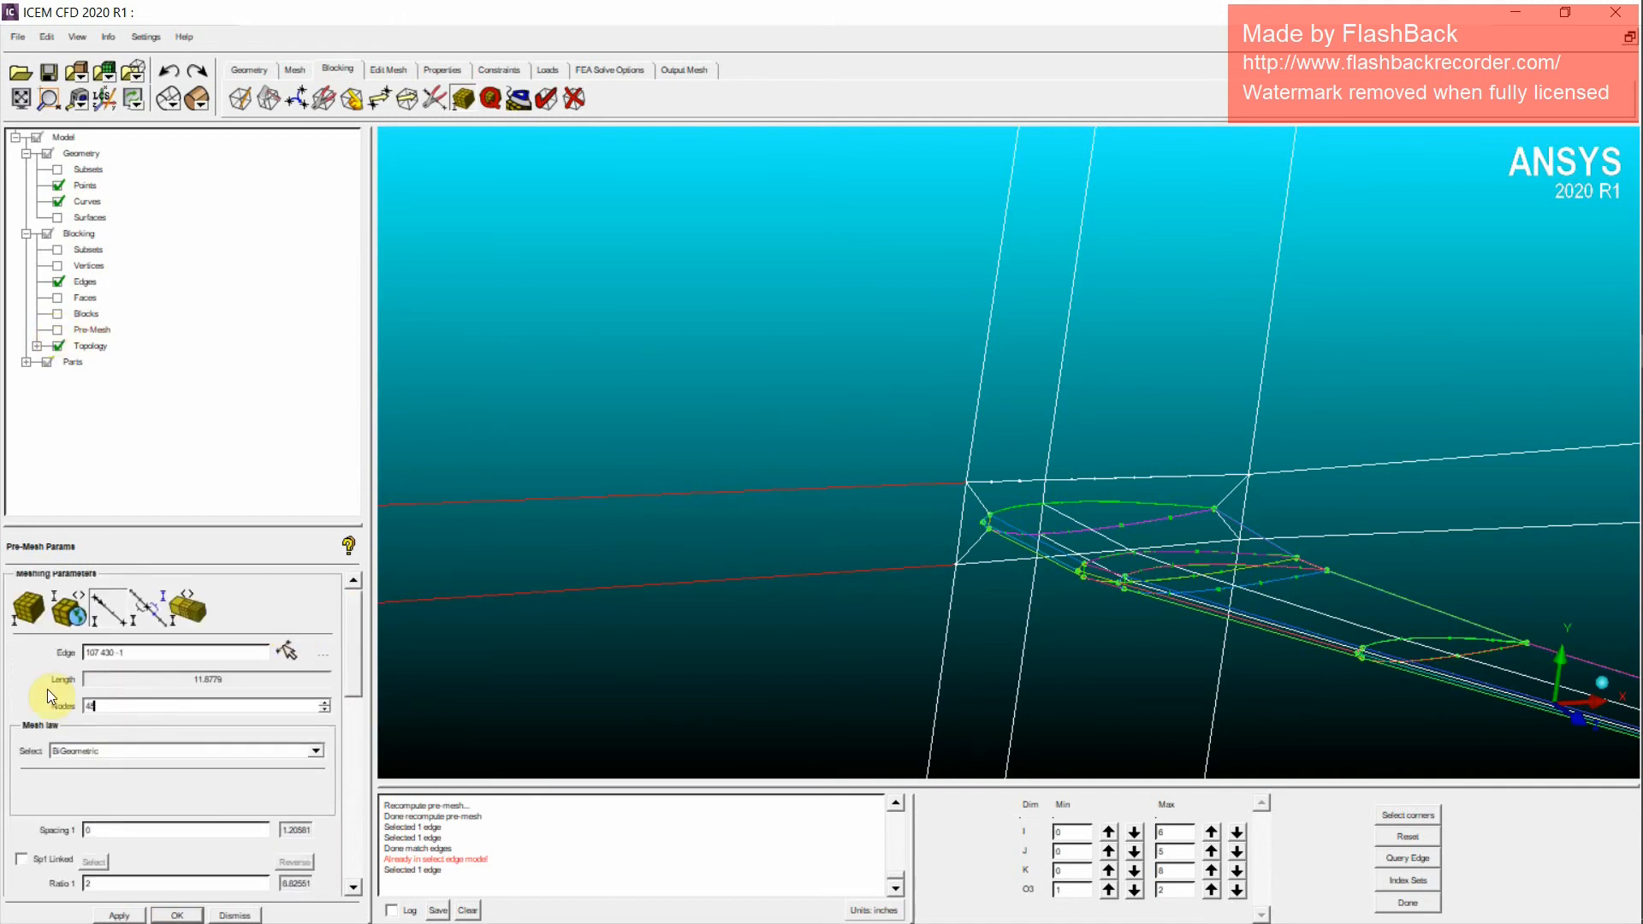
pyautogui.click(119, 915)
# Step: Recompute the pre-mesh and inspect the refined upstream mesh where it meets the leading-edge O-grid
pyautogui.click(57, 330)
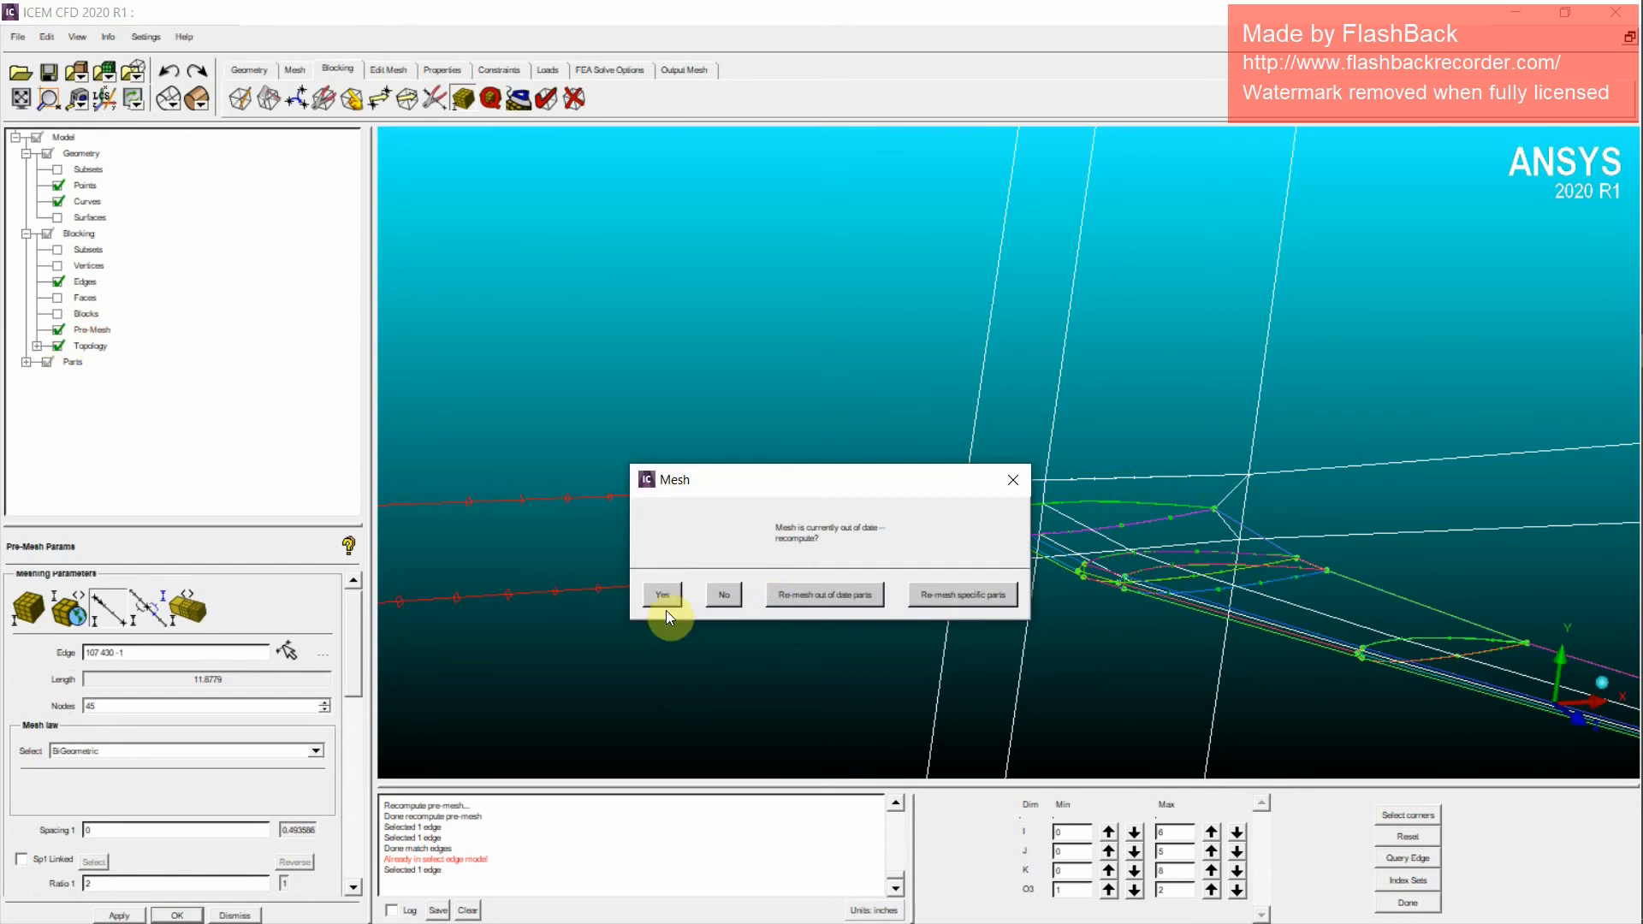
pyautogui.click(665, 599)
pyautogui.moveTo(957, 557); pyautogui.dragTo(993, 511, button='right')
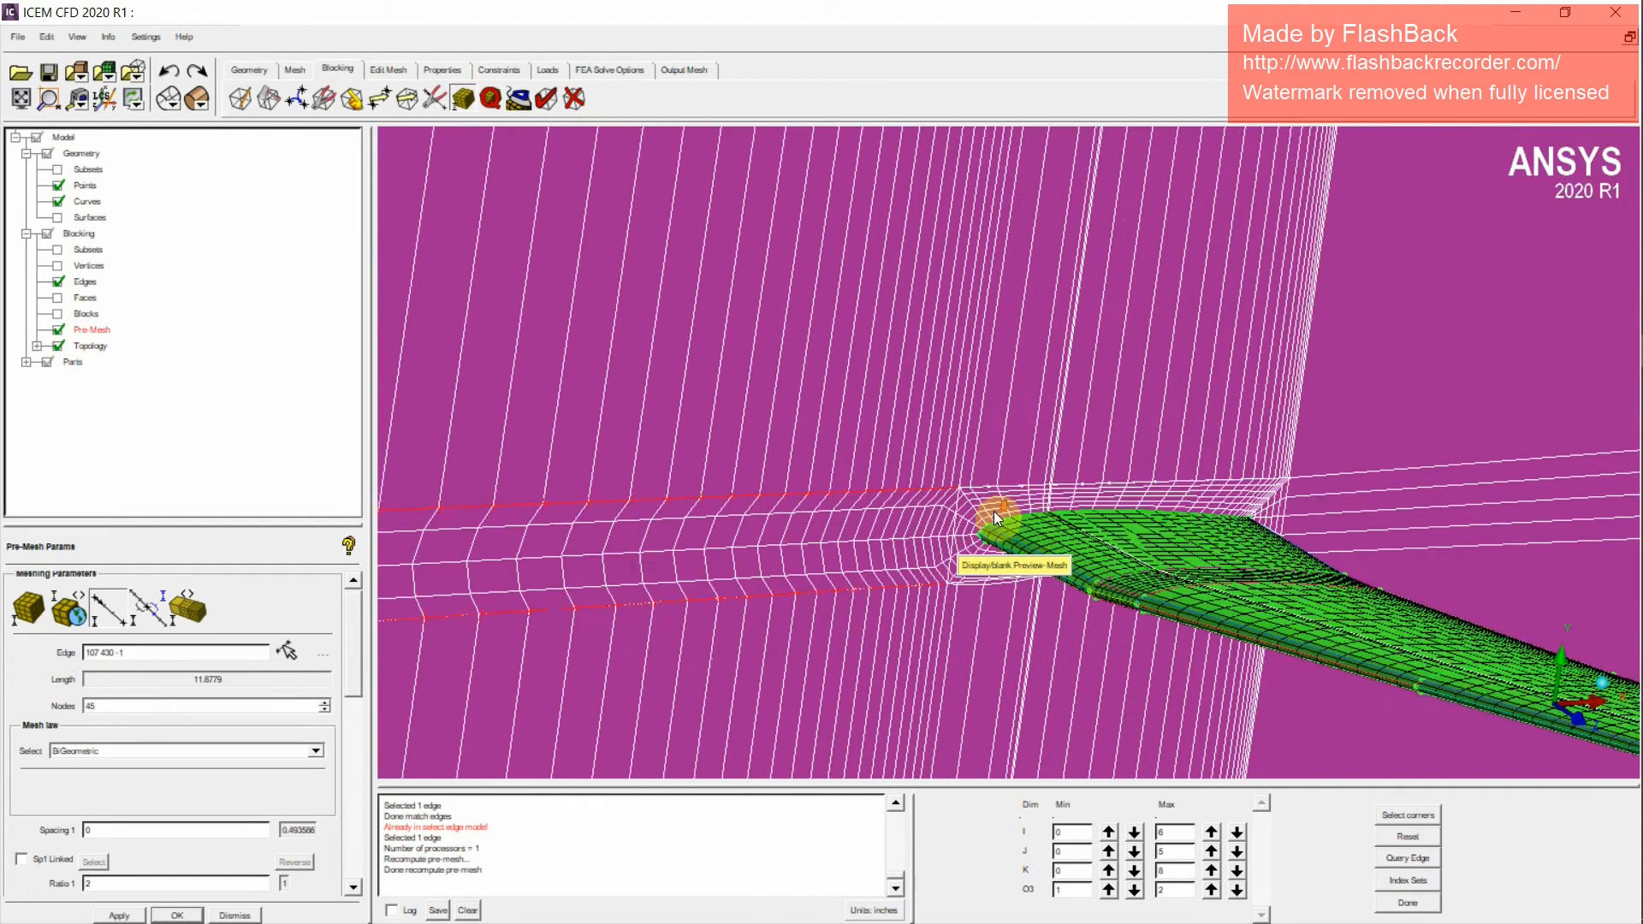
pyautogui.scroll(-2, 993, 513)
pyautogui.moveTo(921, 486); pyautogui.dragTo(1147, 504, button='middle')
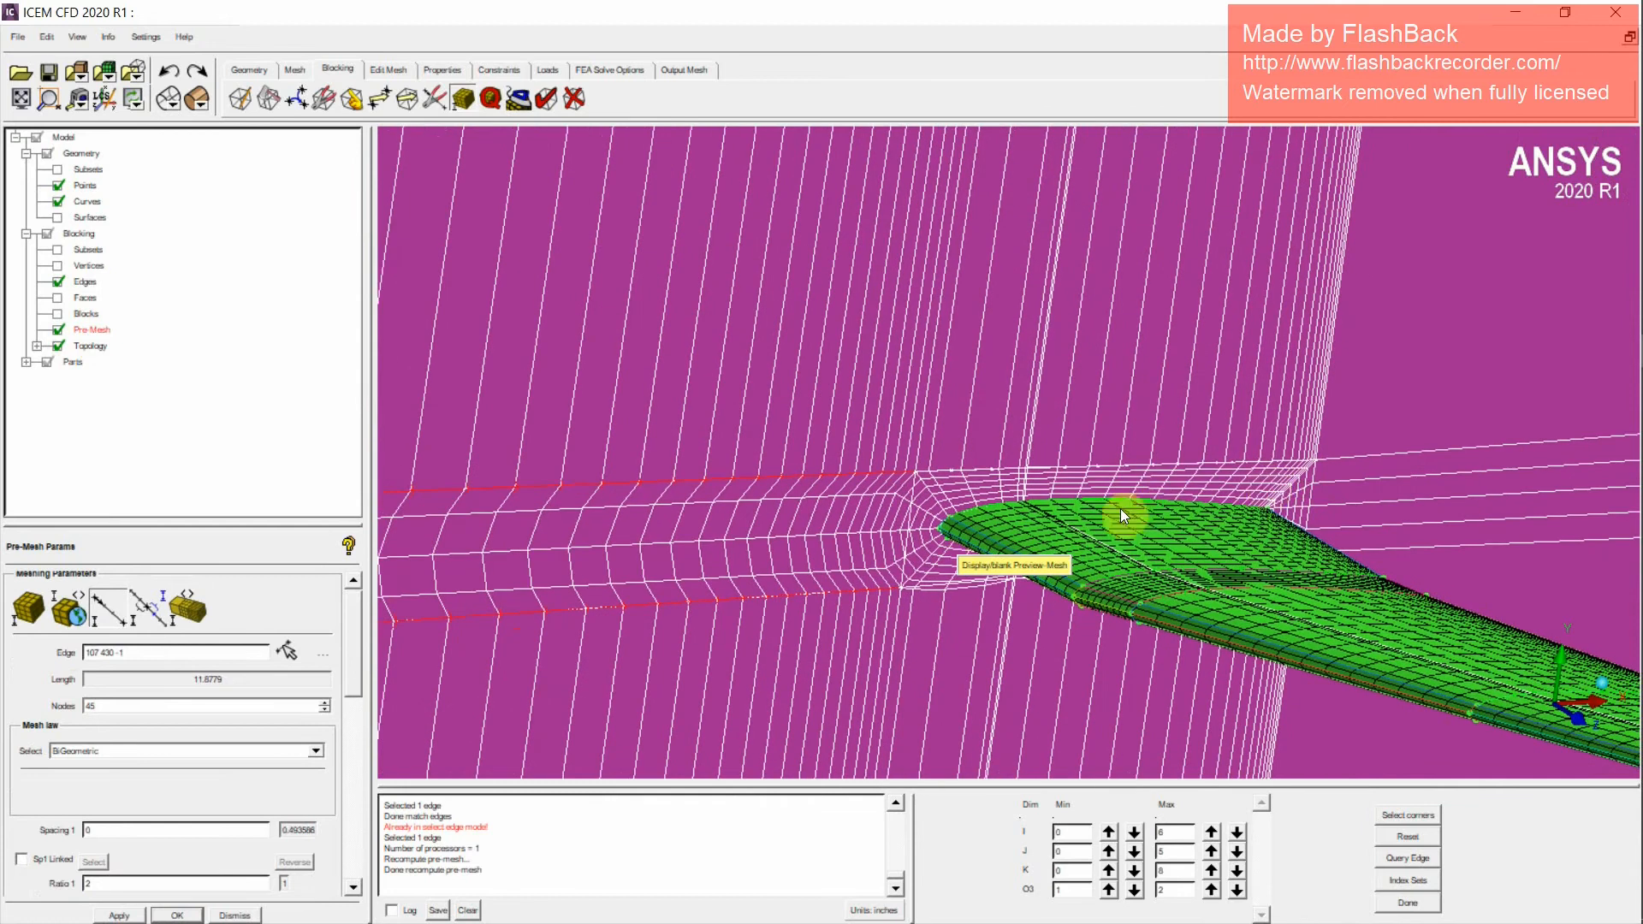
pyautogui.moveTo(1124, 514); pyautogui.dragTo(929, 496)
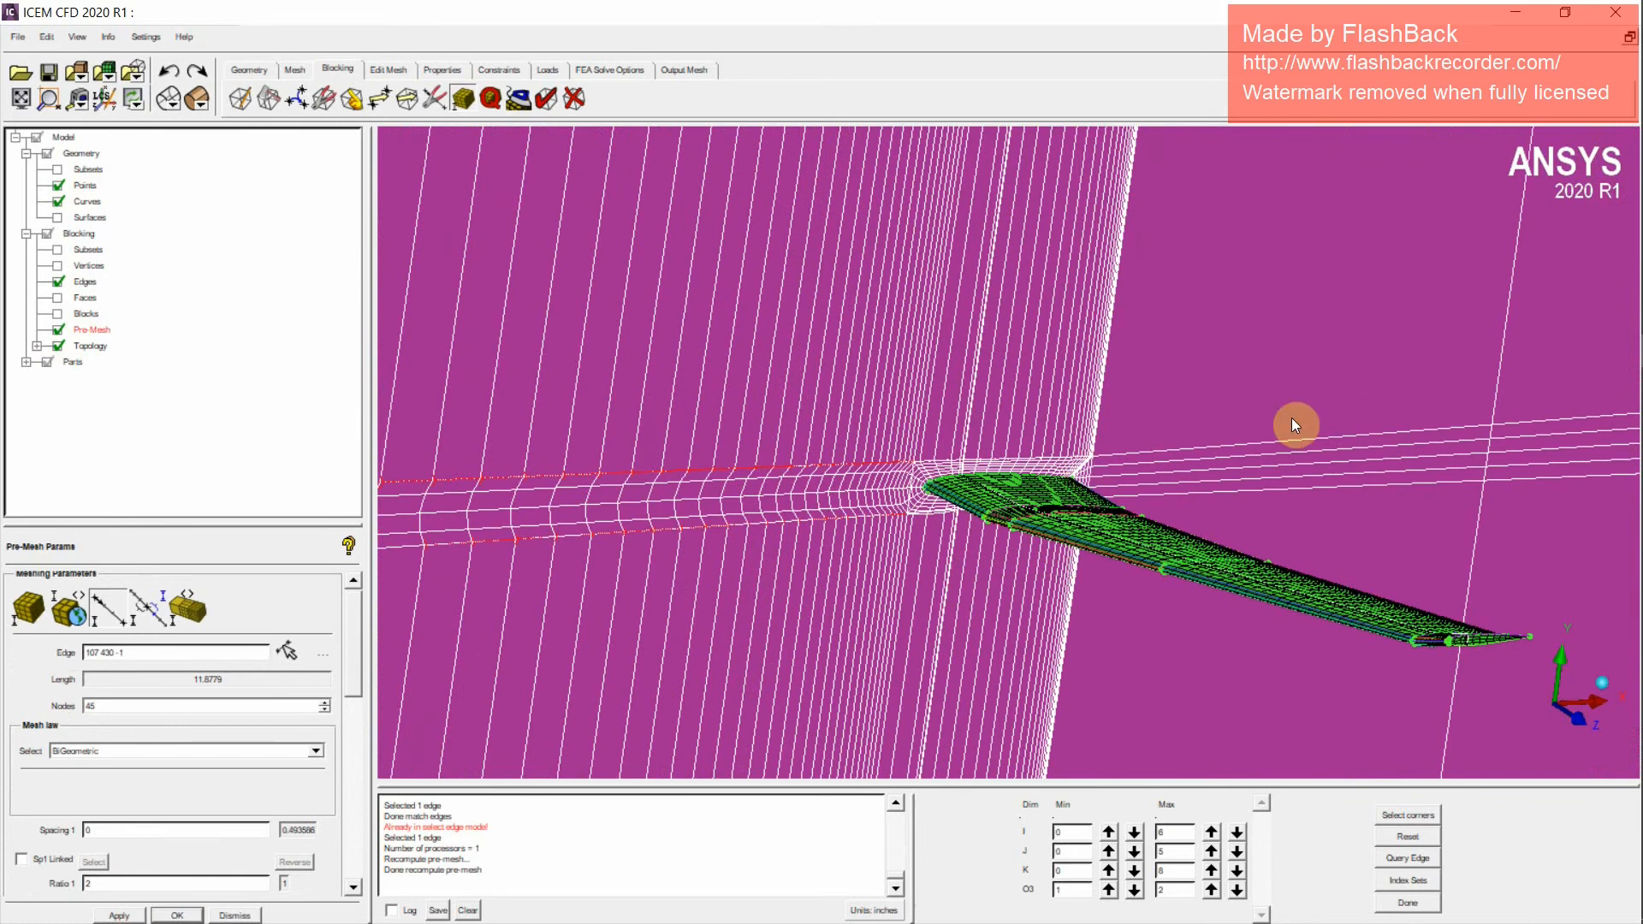
# Step: Hide the pre-mesh and match the spacing of the vertical edge above the leading-edge O-grid corner to the diagonal O-grid edge
pyautogui.click(59, 332)
pyautogui.scroll(5, 871, 527)
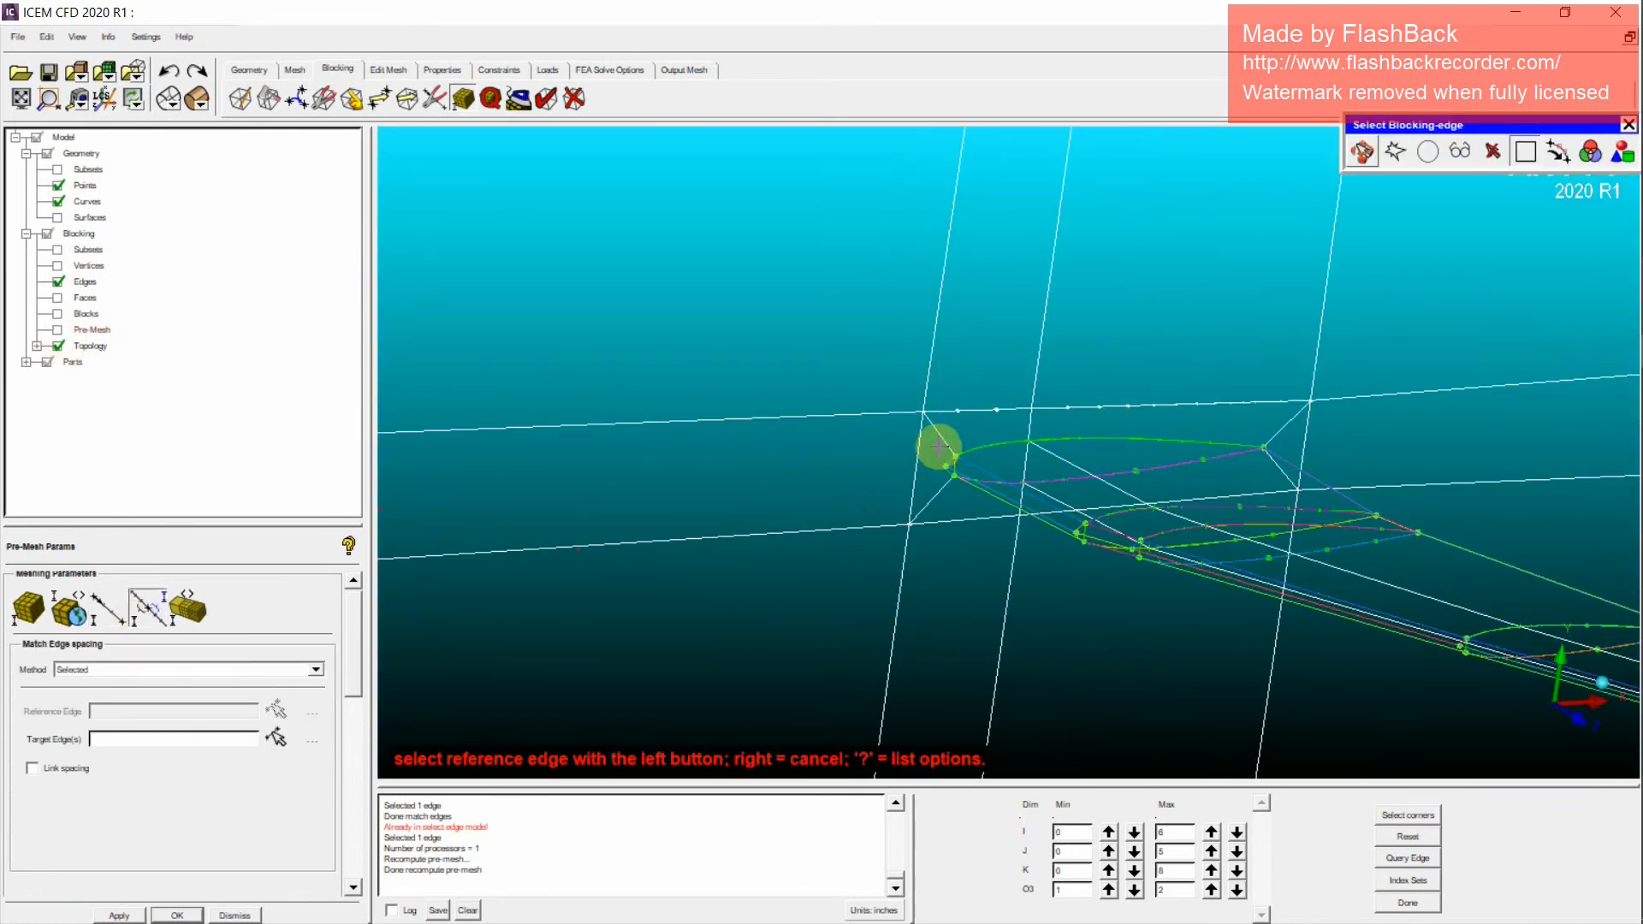
pyautogui.click(940, 437)
pyautogui.click(927, 343)
pyautogui.middleClick(927, 342)
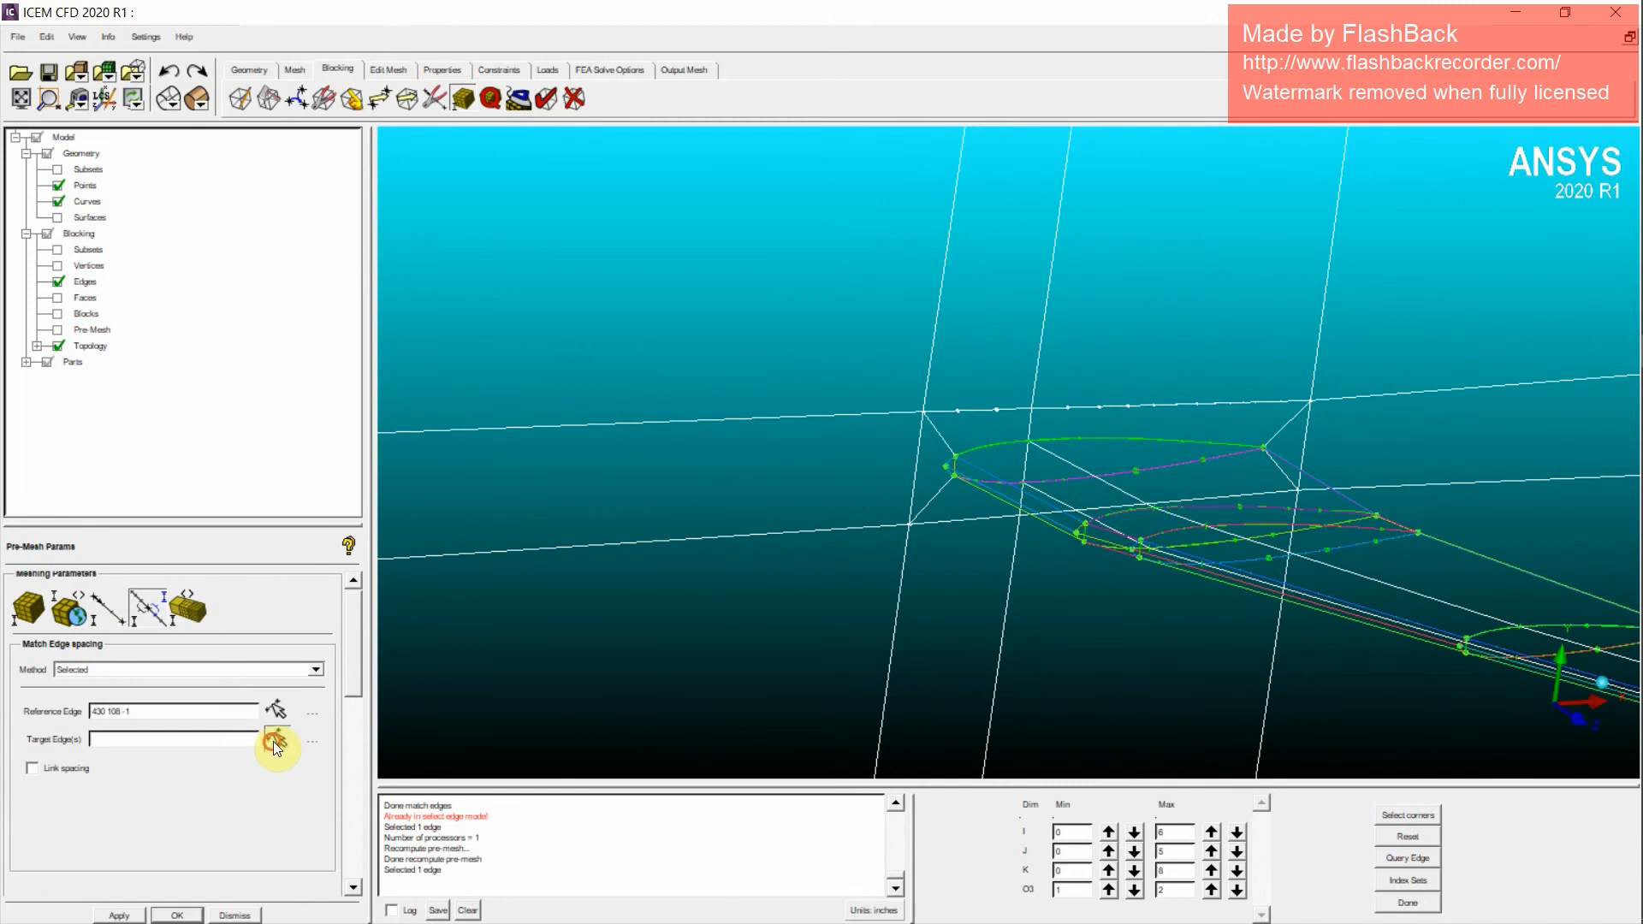
pyautogui.click(274, 741)
pyautogui.click(915, 352)
pyautogui.middleClick(983, 377)
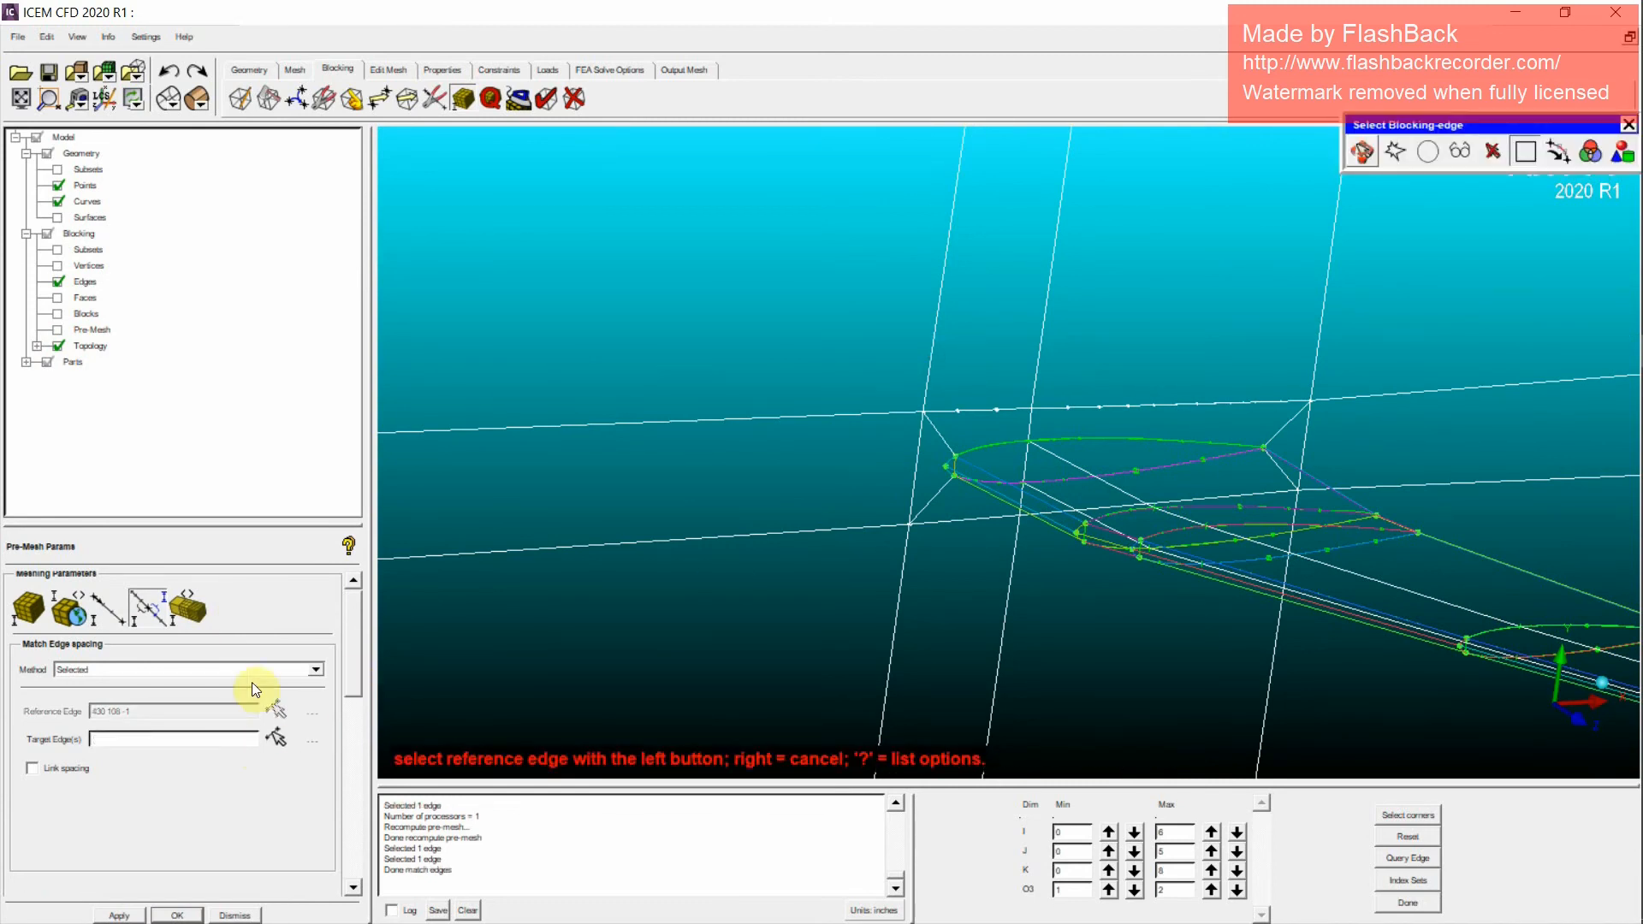
# Step: Set Ratio 1 of the vertical edge above the leading edge to 1.1, copying the parameters to all parallel edges
pyautogui.click(107, 609)
pyautogui.click(934, 366)
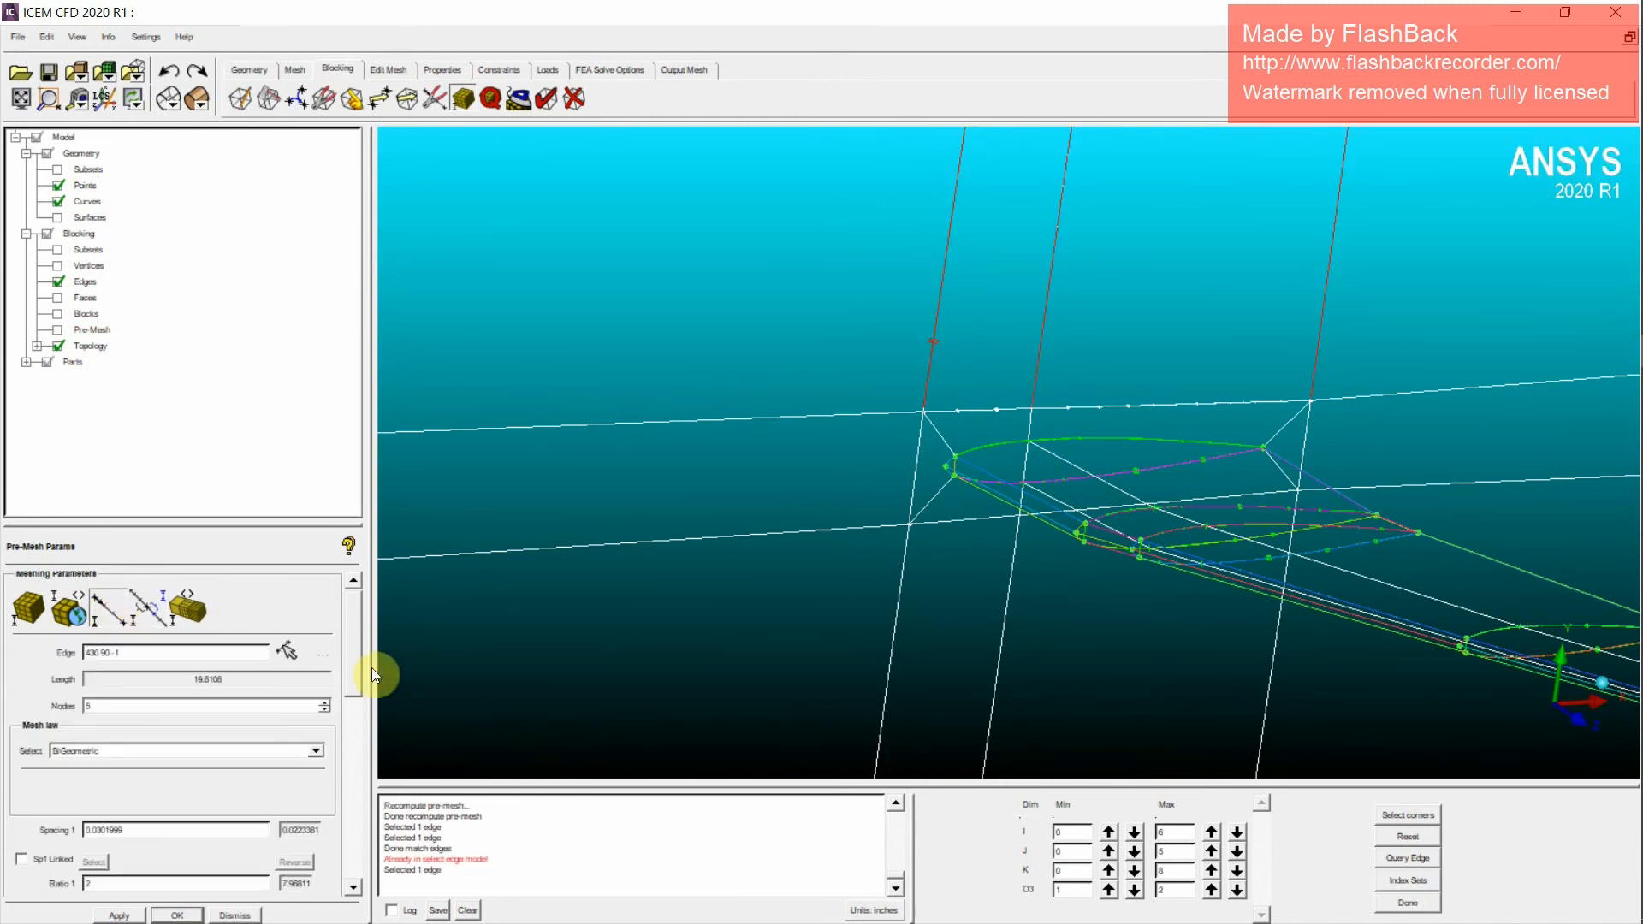
pyautogui.moveTo(356, 671); pyautogui.dragTo(349, 781)
pyautogui.scroll(6, 1052, 493)
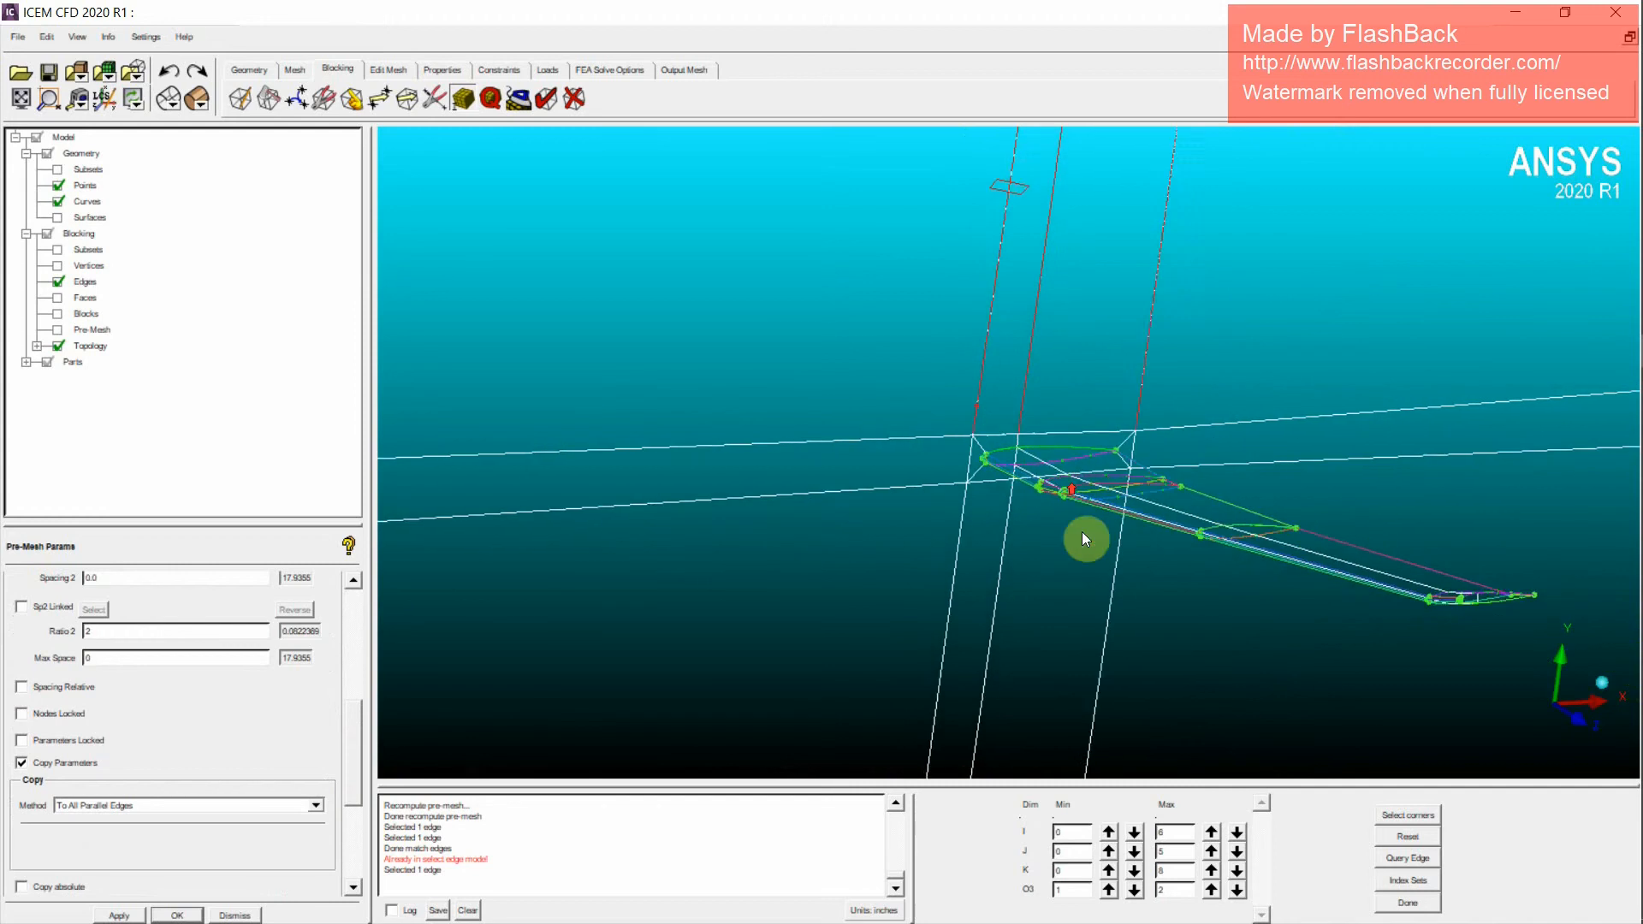
pyautogui.scroll(6, 1091, 467)
pyautogui.scroll(-6, 1059, 399)
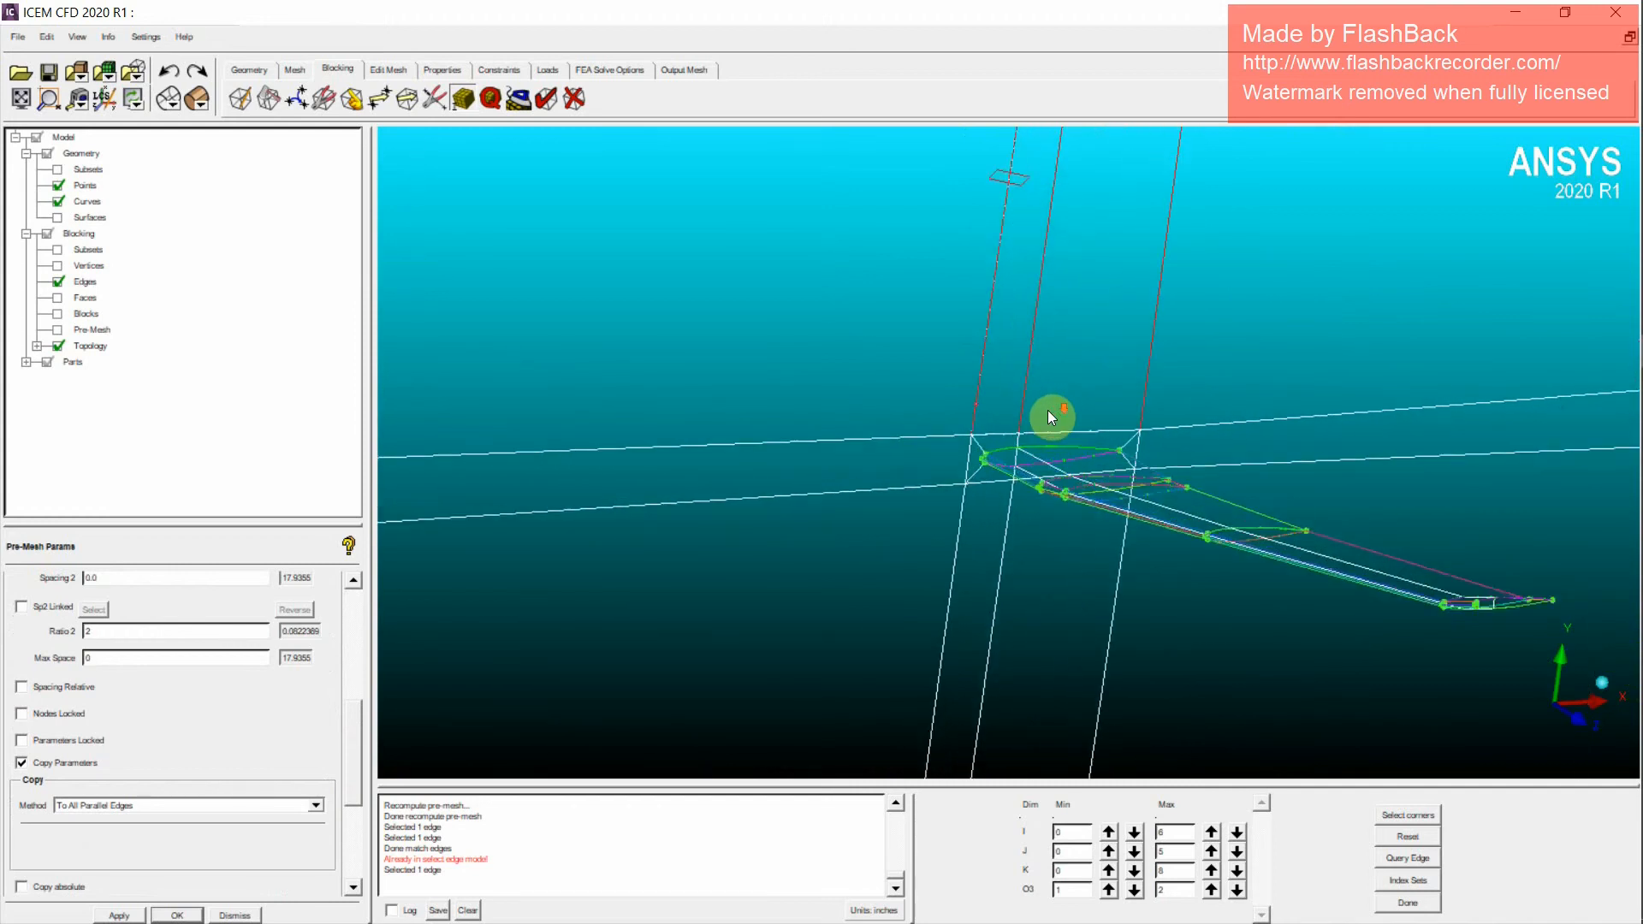
pyautogui.scroll(-5, 1048, 409)
pyautogui.moveTo(353, 742); pyautogui.dragTo(317, 701)
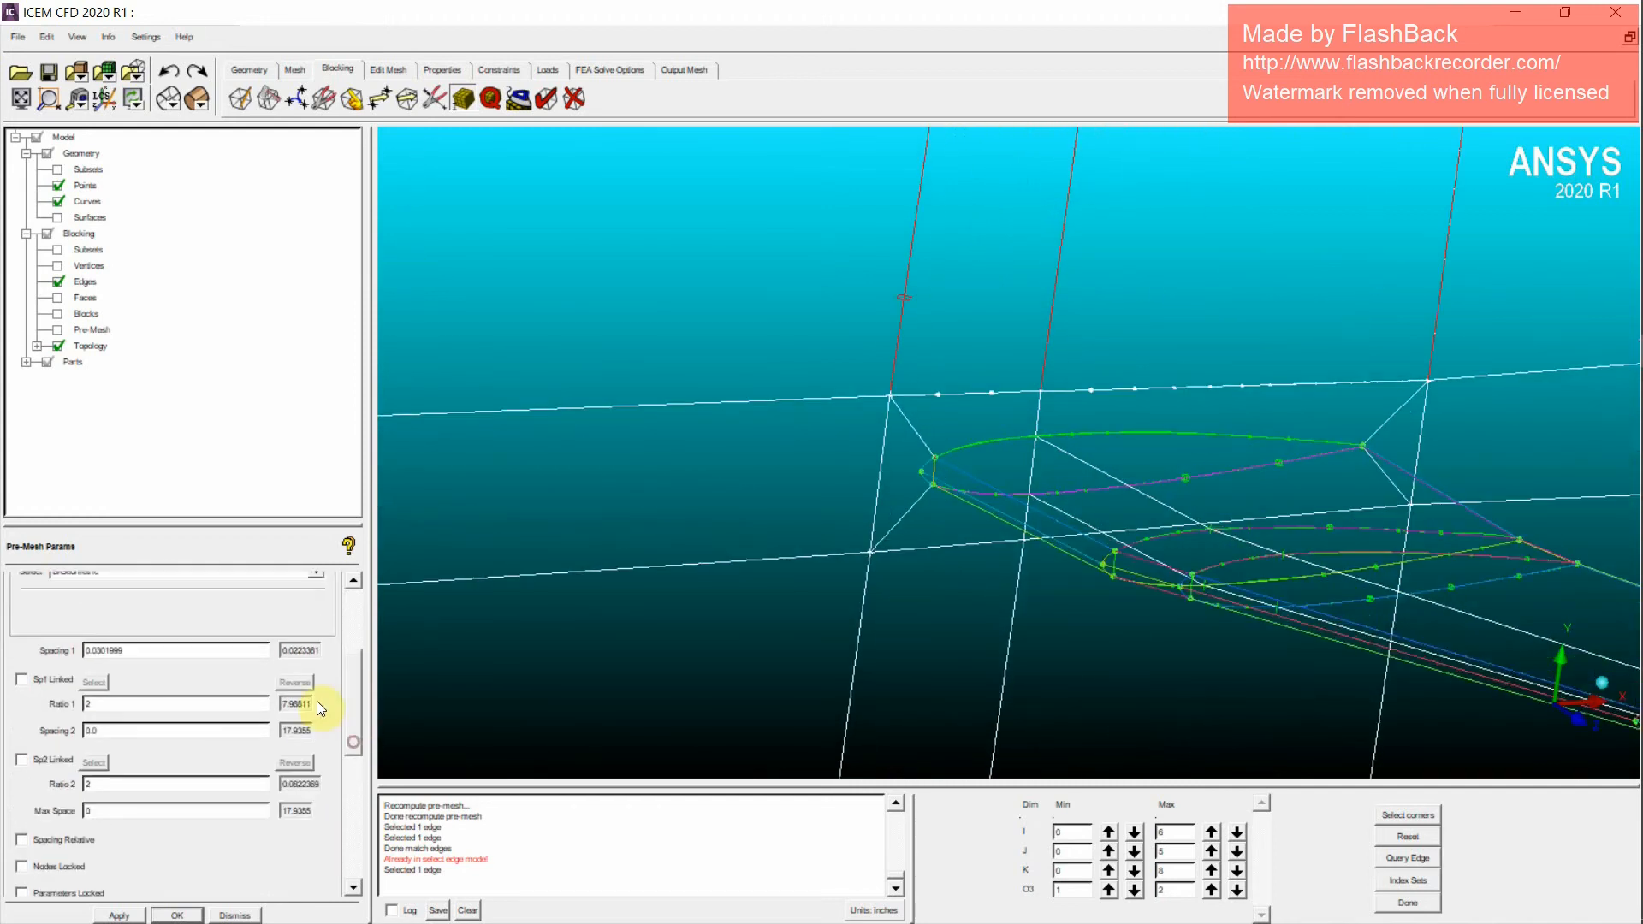
pyautogui.write('.1')
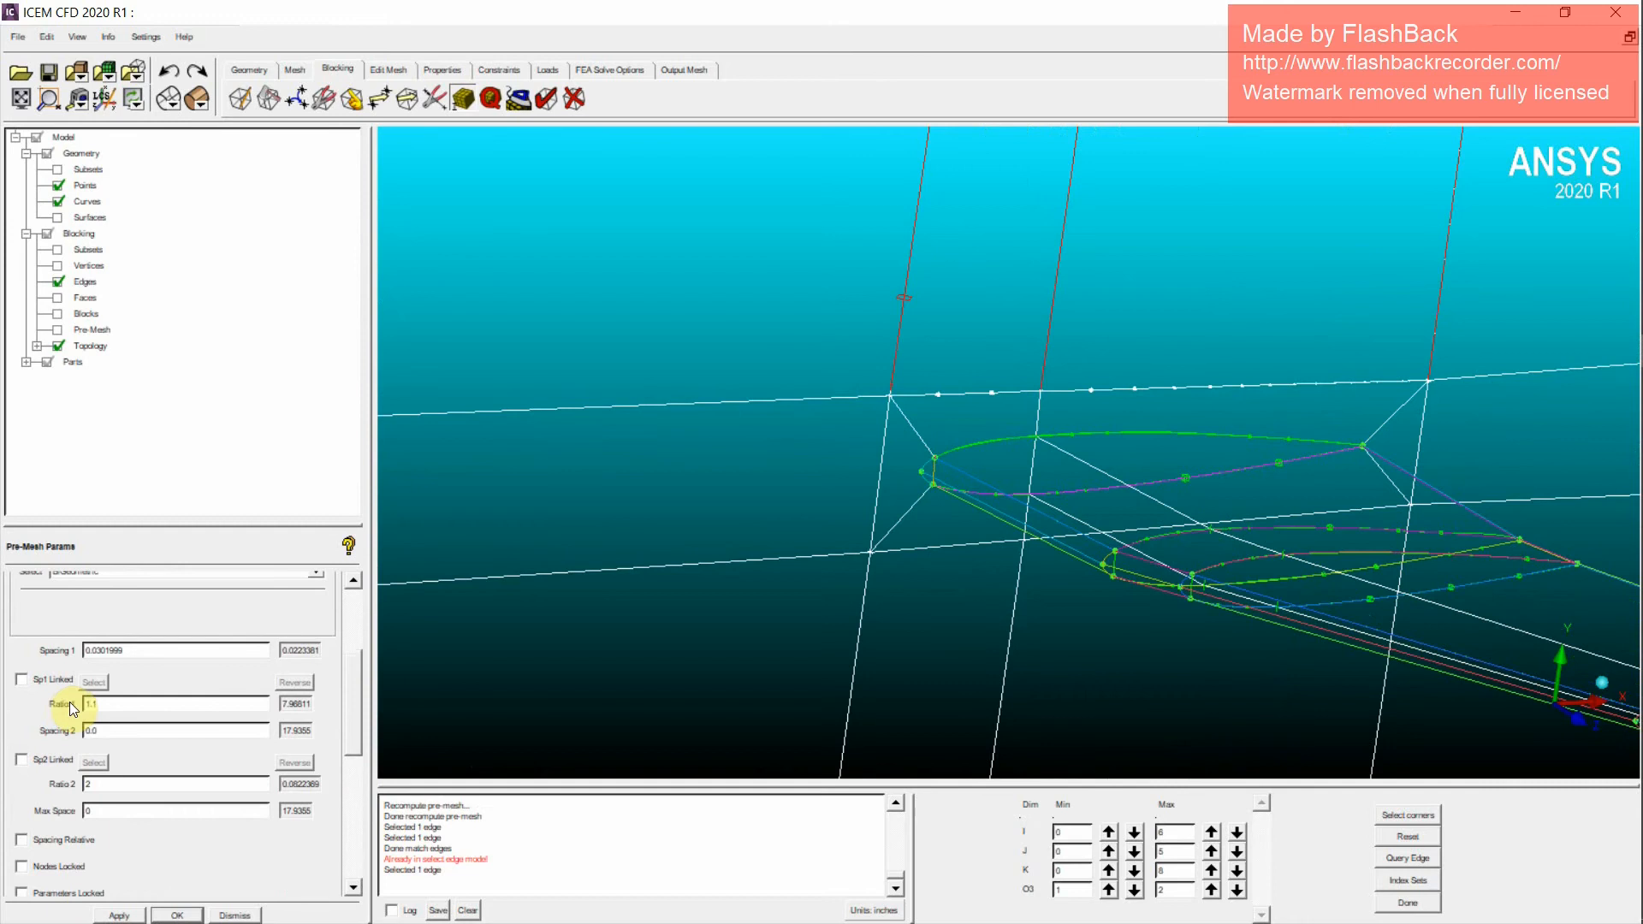
pyautogui.click(119, 915)
pyautogui.moveTo(354, 697); pyautogui.dragTo(353, 753)
pyautogui.click(37, 744)
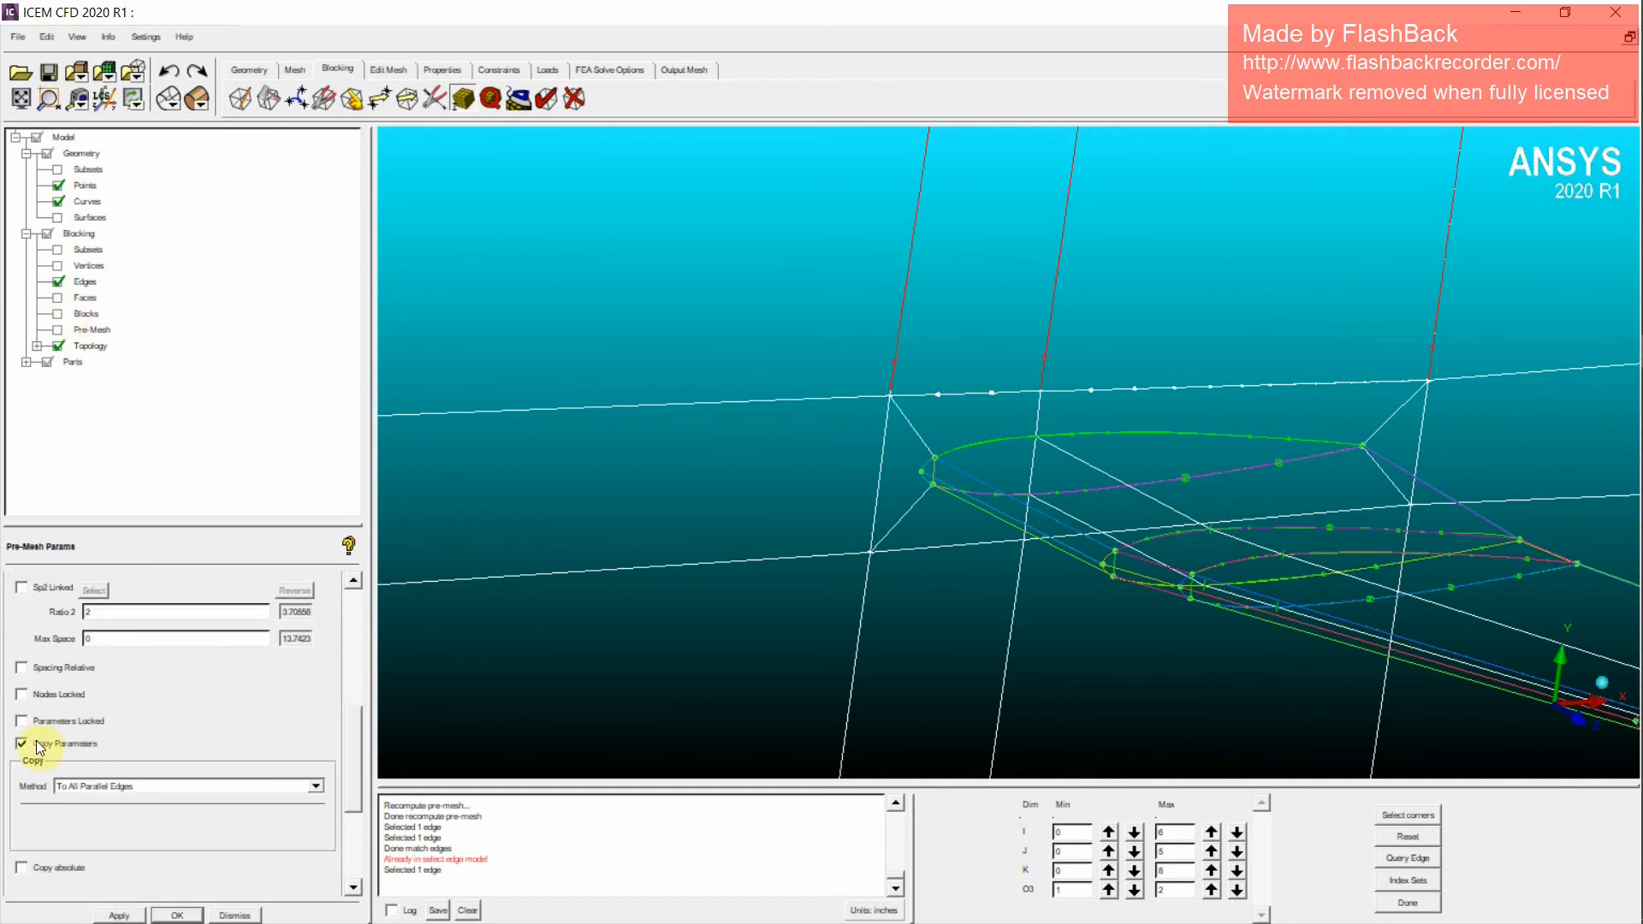
# Step: Recompute the pre-mesh and examine the vertical node distribution above the wing across the whole symmetry plane
pyautogui.click(57, 331)
pyautogui.click(662, 593)
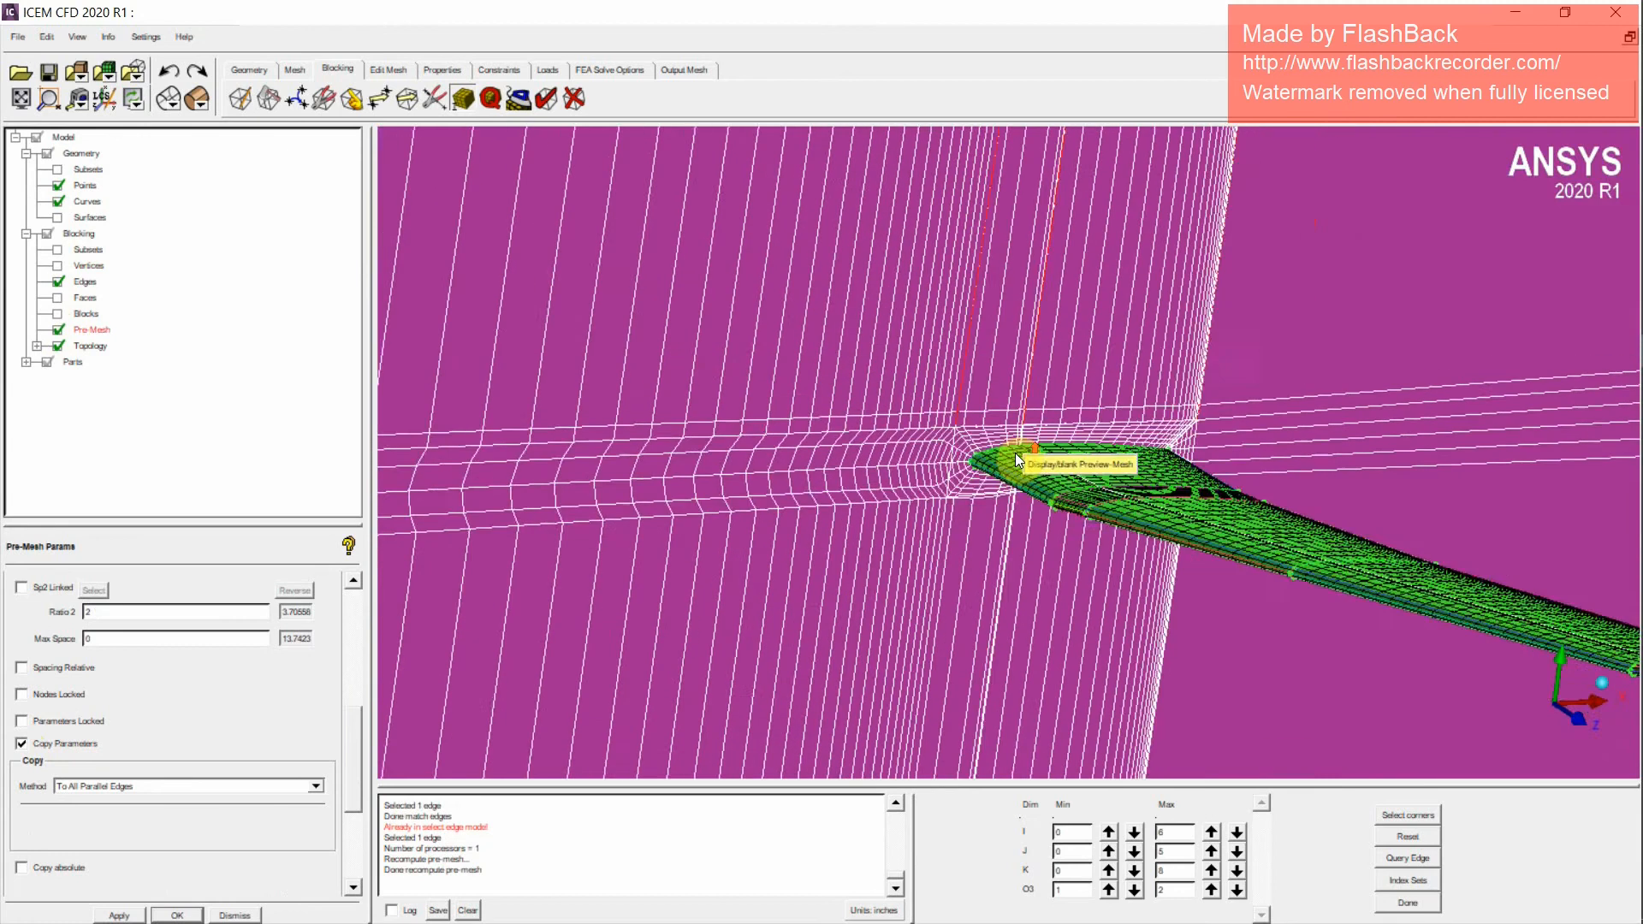
pyautogui.scroll(10, 995, 464)
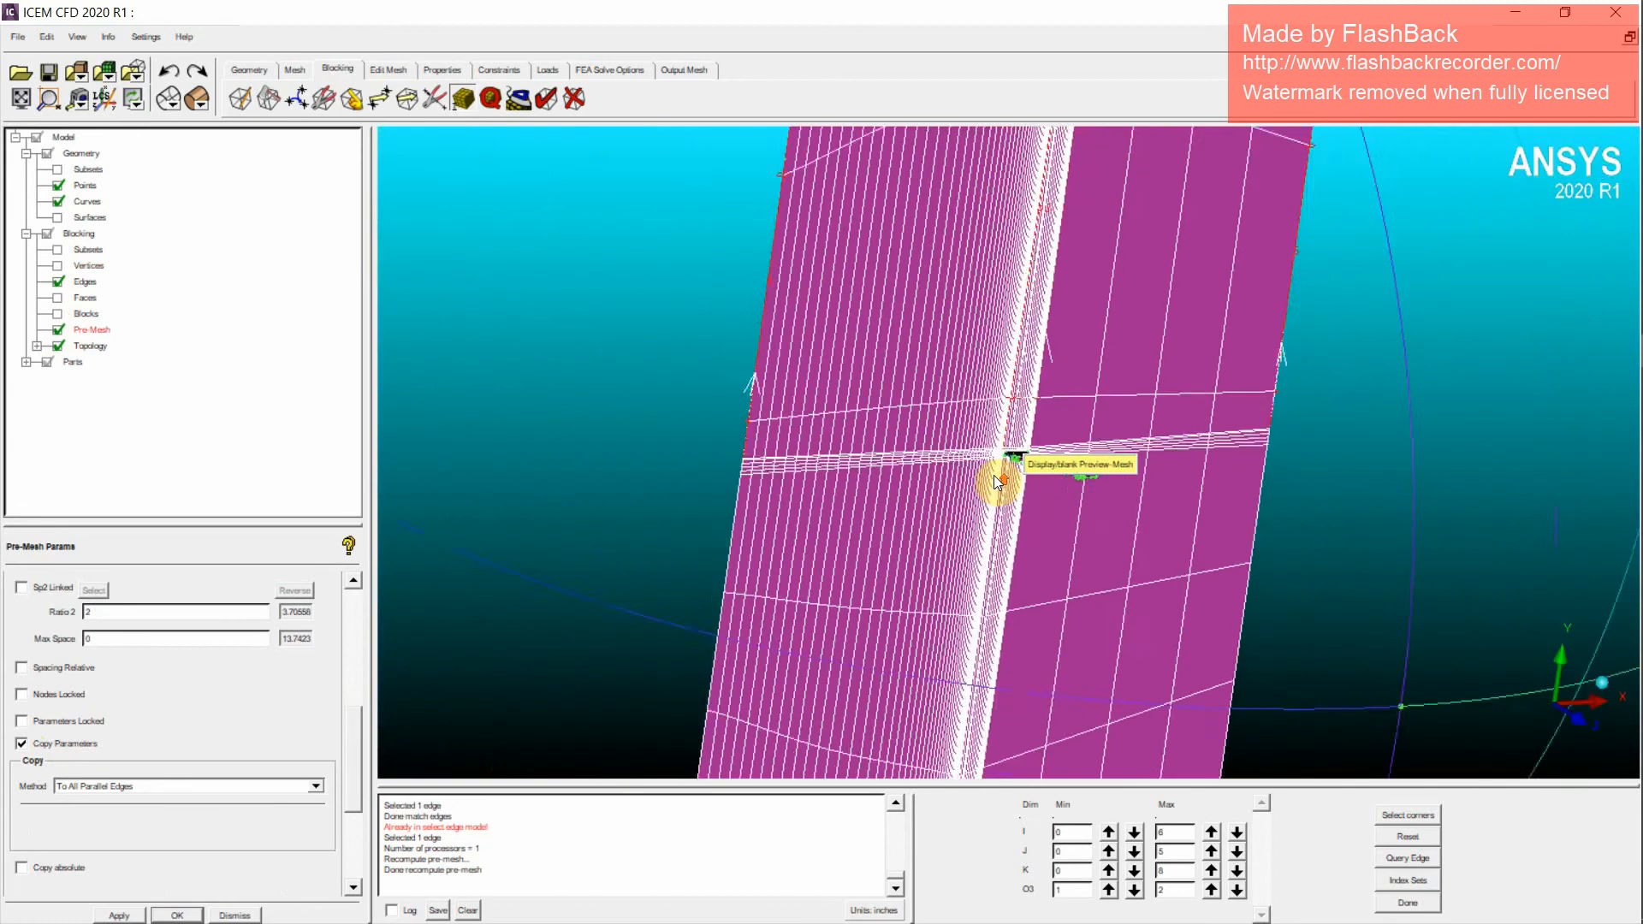
pyautogui.scroll(8, 997, 481)
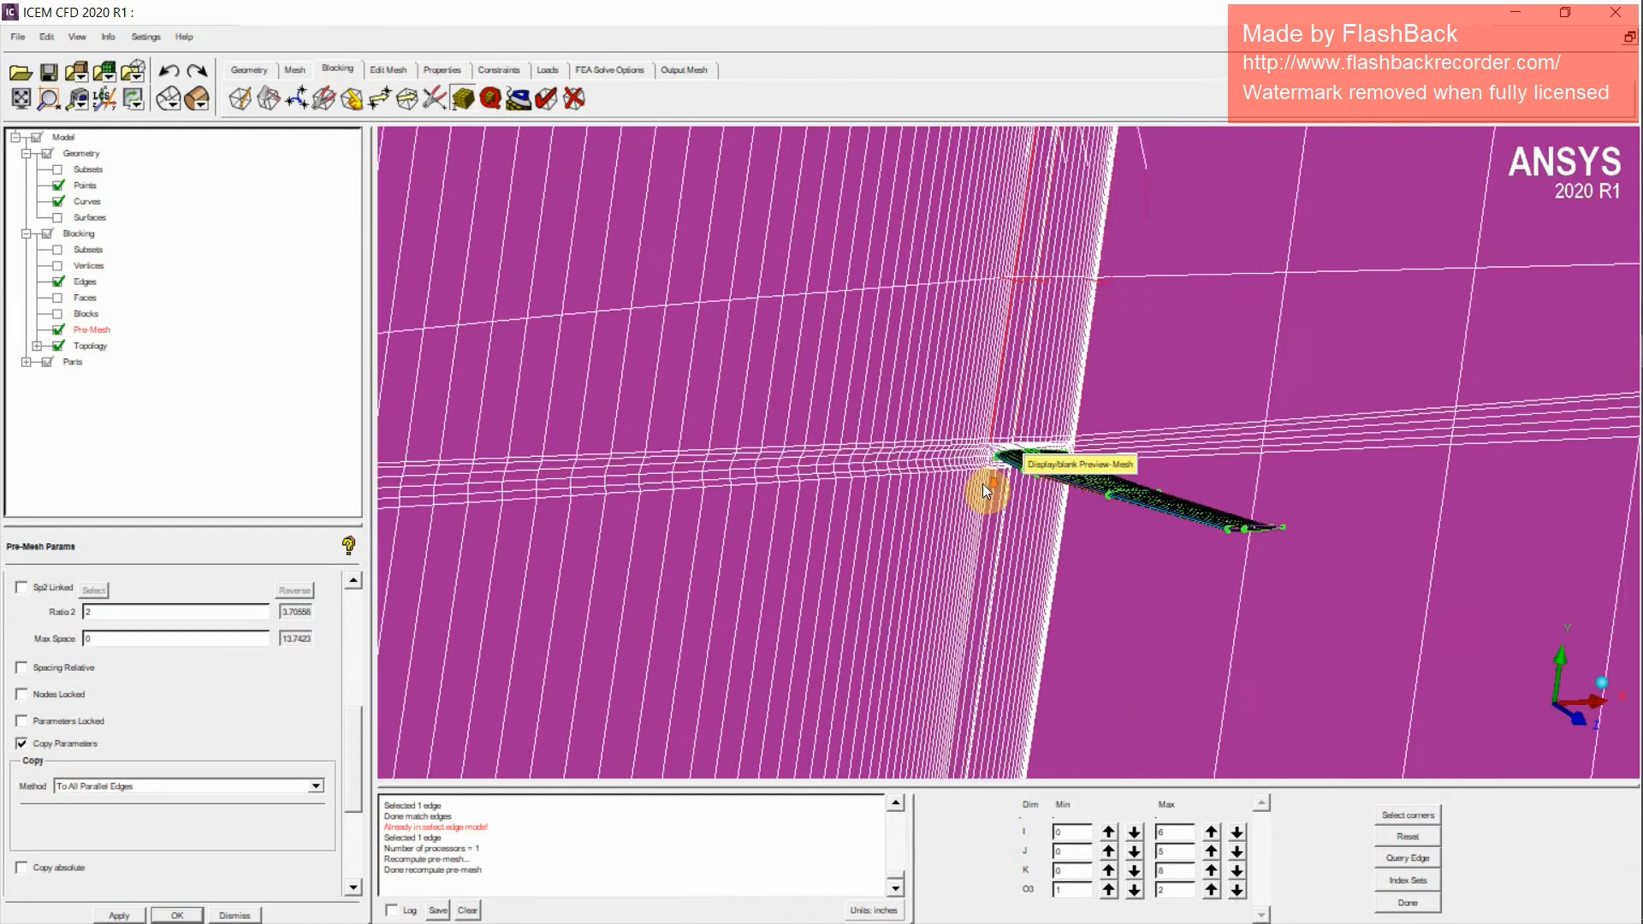
# Step: Set the node count of the vertical edge above the leading-edge O-grid corner to 45 and apply it
pyautogui.scroll(2, 982, 484)
pyautogui.moveTo(342, 775); pyautogui.dragTo(361, 636)
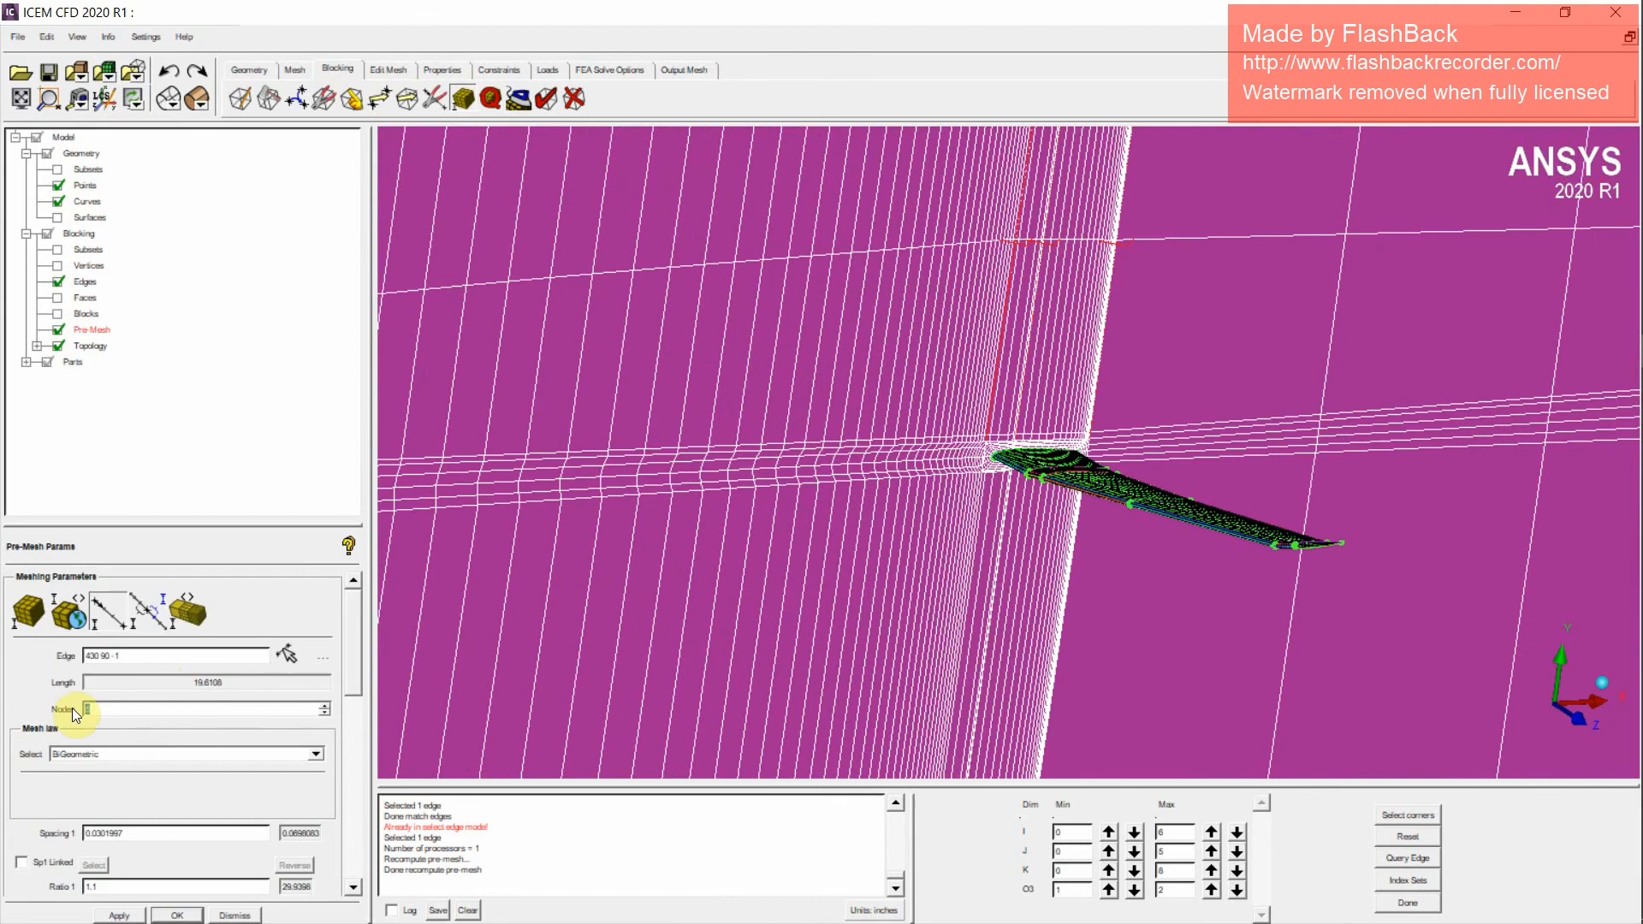
pyautogui.write('45')
pyautogui.click(119, 914)
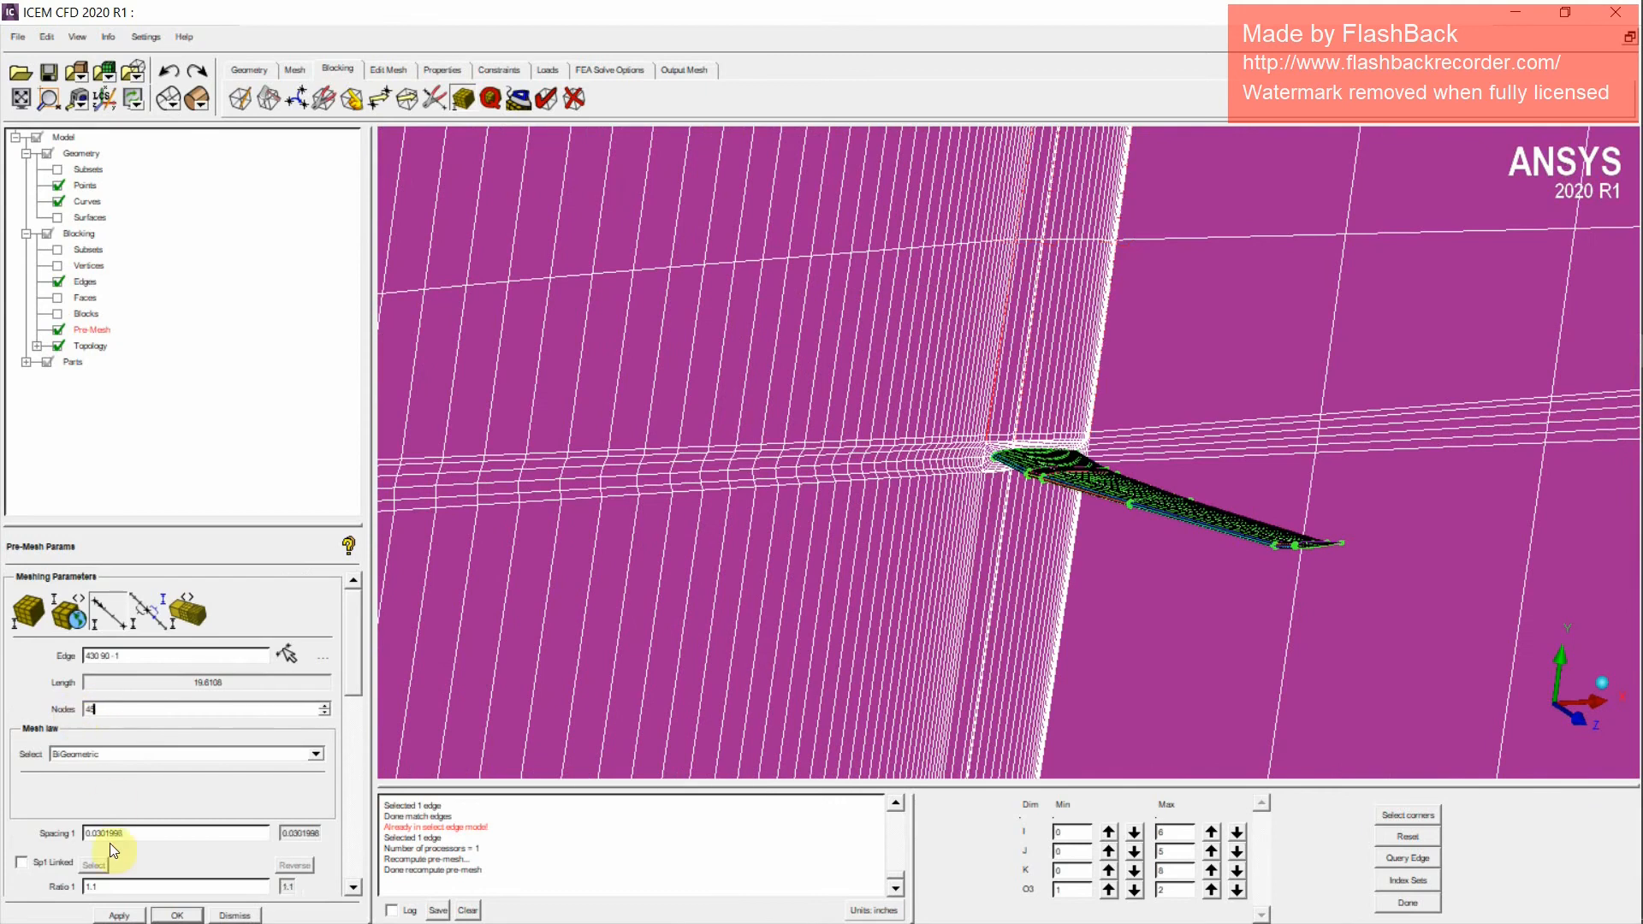
# Step: Recompute the pre-mesh and examine the refined vertical distribution above the wing on the symmetry plane
pyautogui.click(60, 331)
pyautogui.click(752, 598)
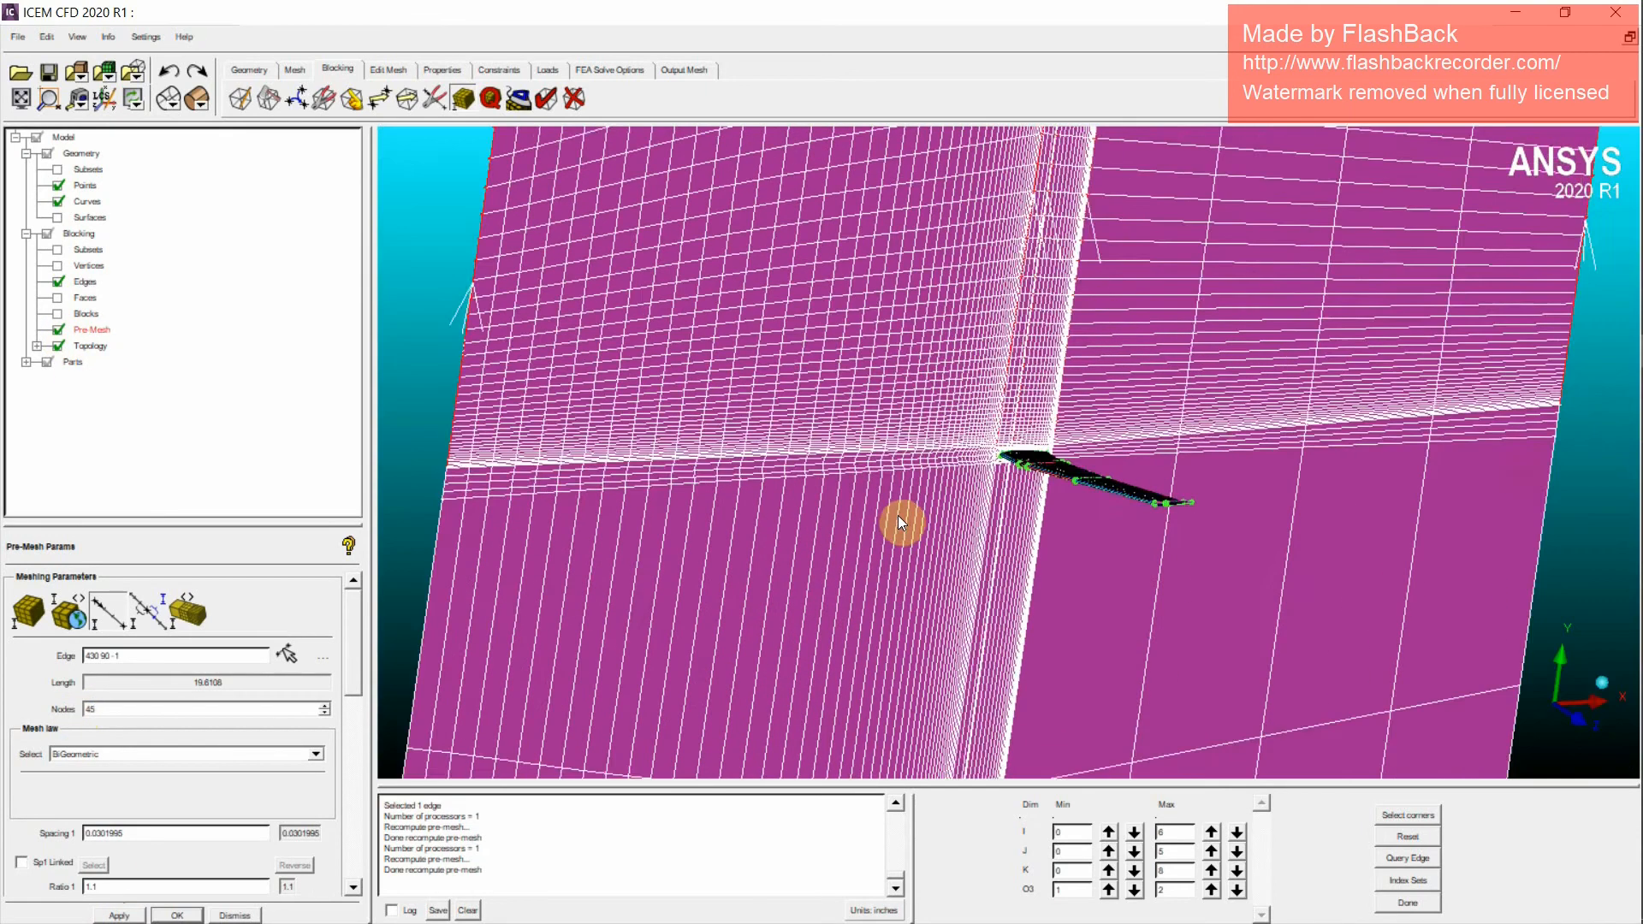
pyautogui.moveTo(898, 518); pyautogui.dragTo(956, 486)
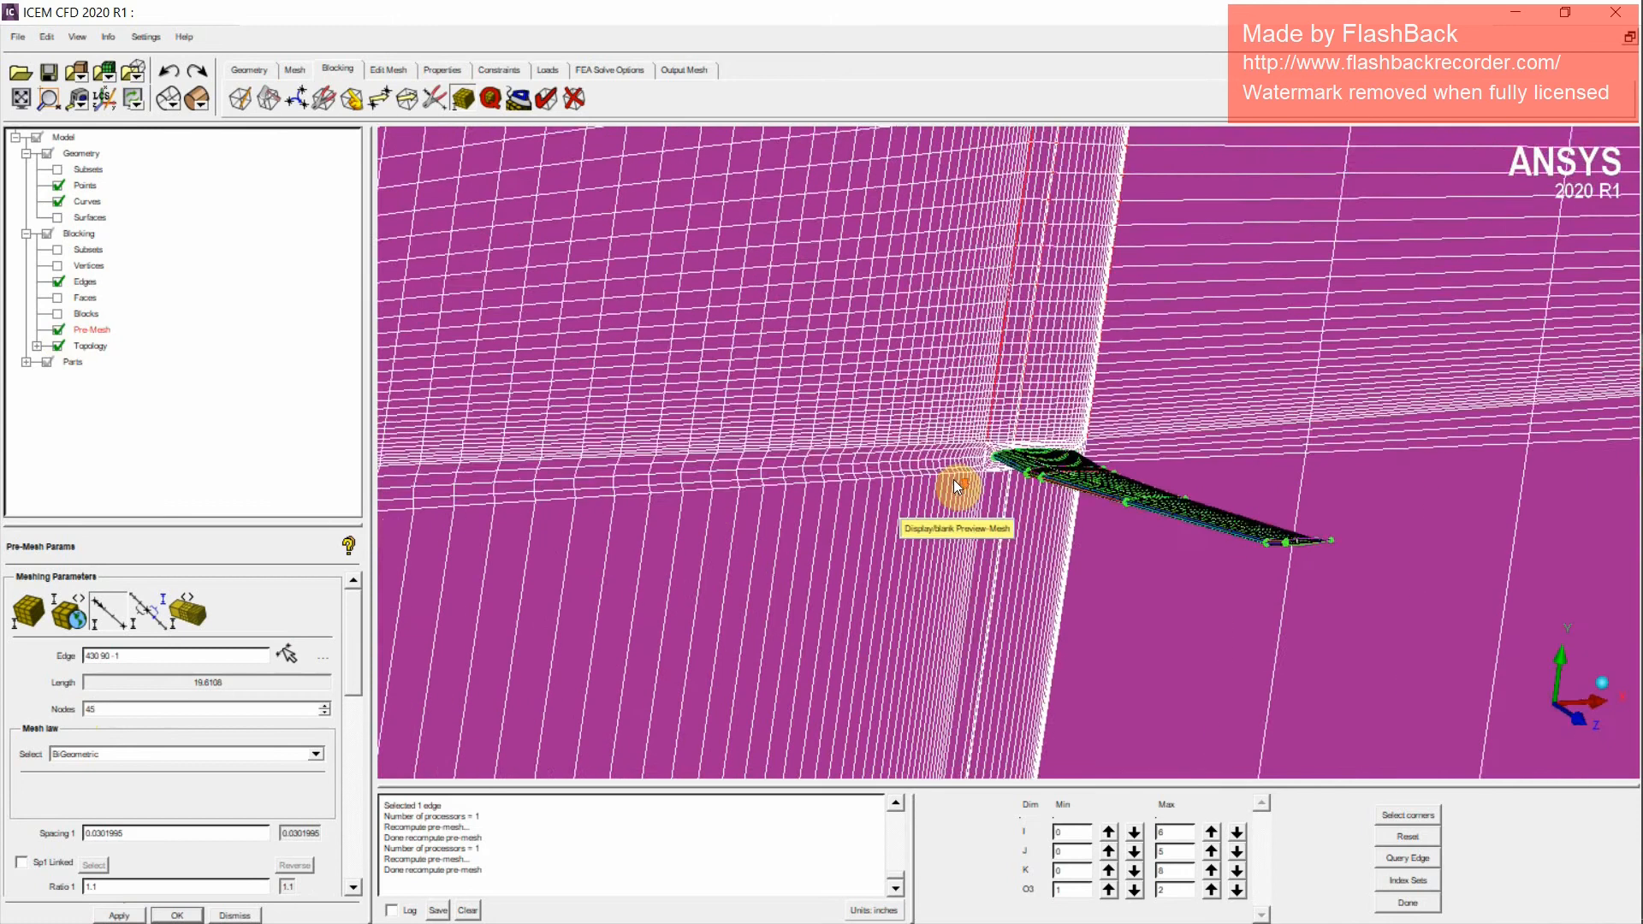
pyautogui.scroll(-7, 954, 481)
# Step: Hide the pre-mesh and copy the parameters of the upstream horizontal edge at the leading-edge O-grid corner to all parallel edges
pyautogui.click(58, 330)
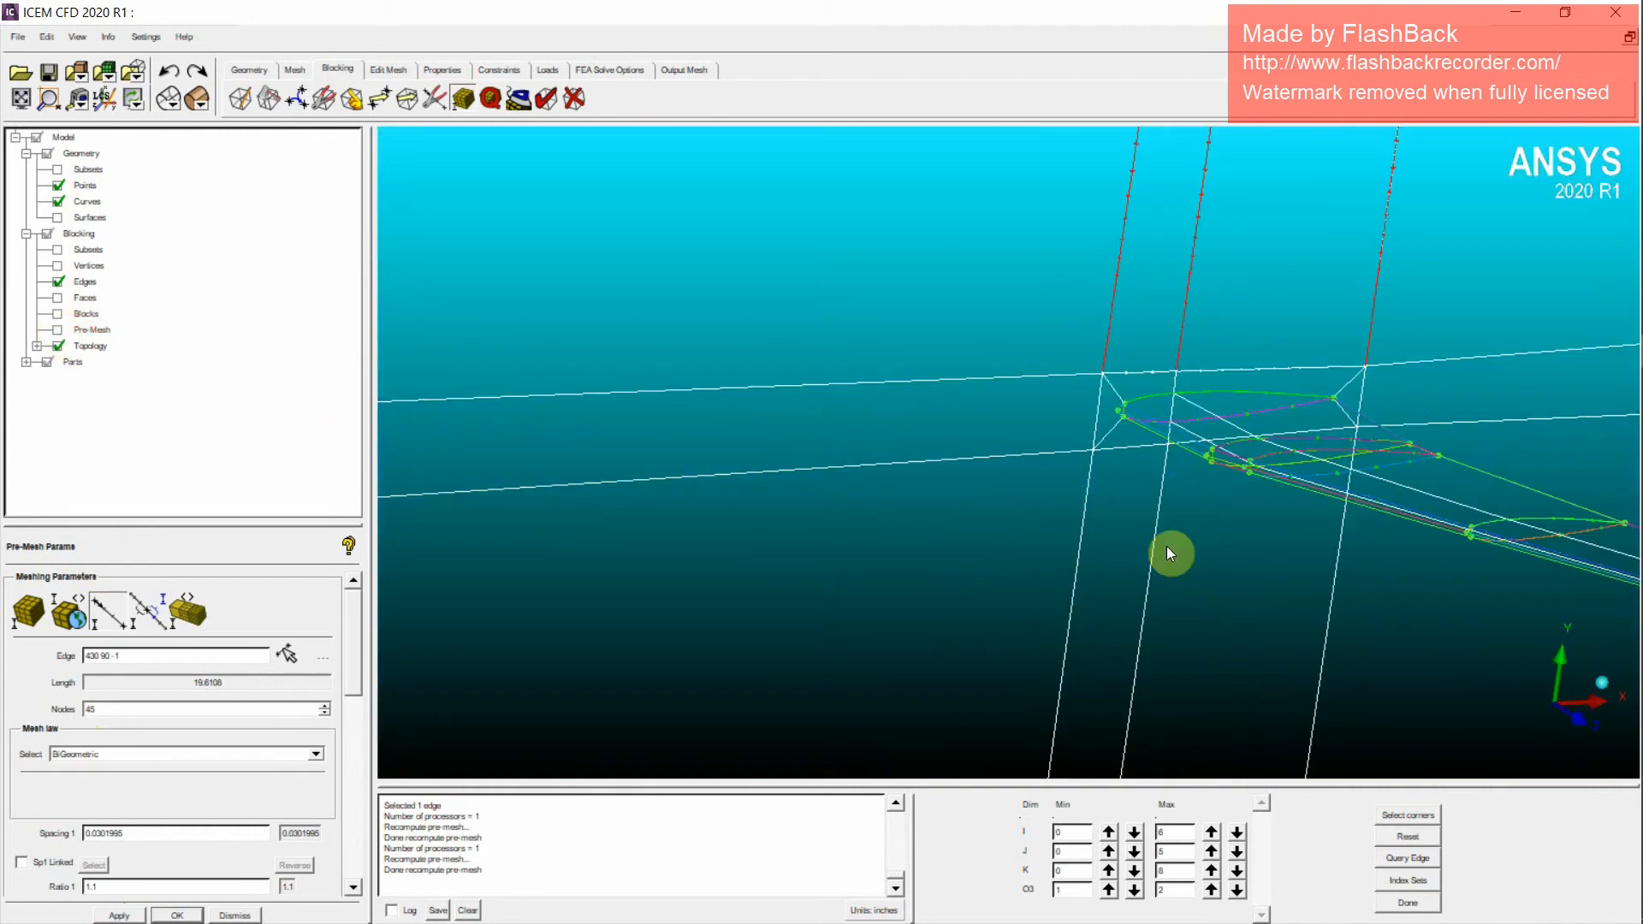
pyautogui.scroll(1, 1147, 552)
pyautogui.scroll(-2, 1111, 546)
pyautogui.moveTo(1111, 546); pyautogui.dragTo(985, 600, button='middle')
pyautogui.click(111, 612)
pyautogui.click(791, 415)
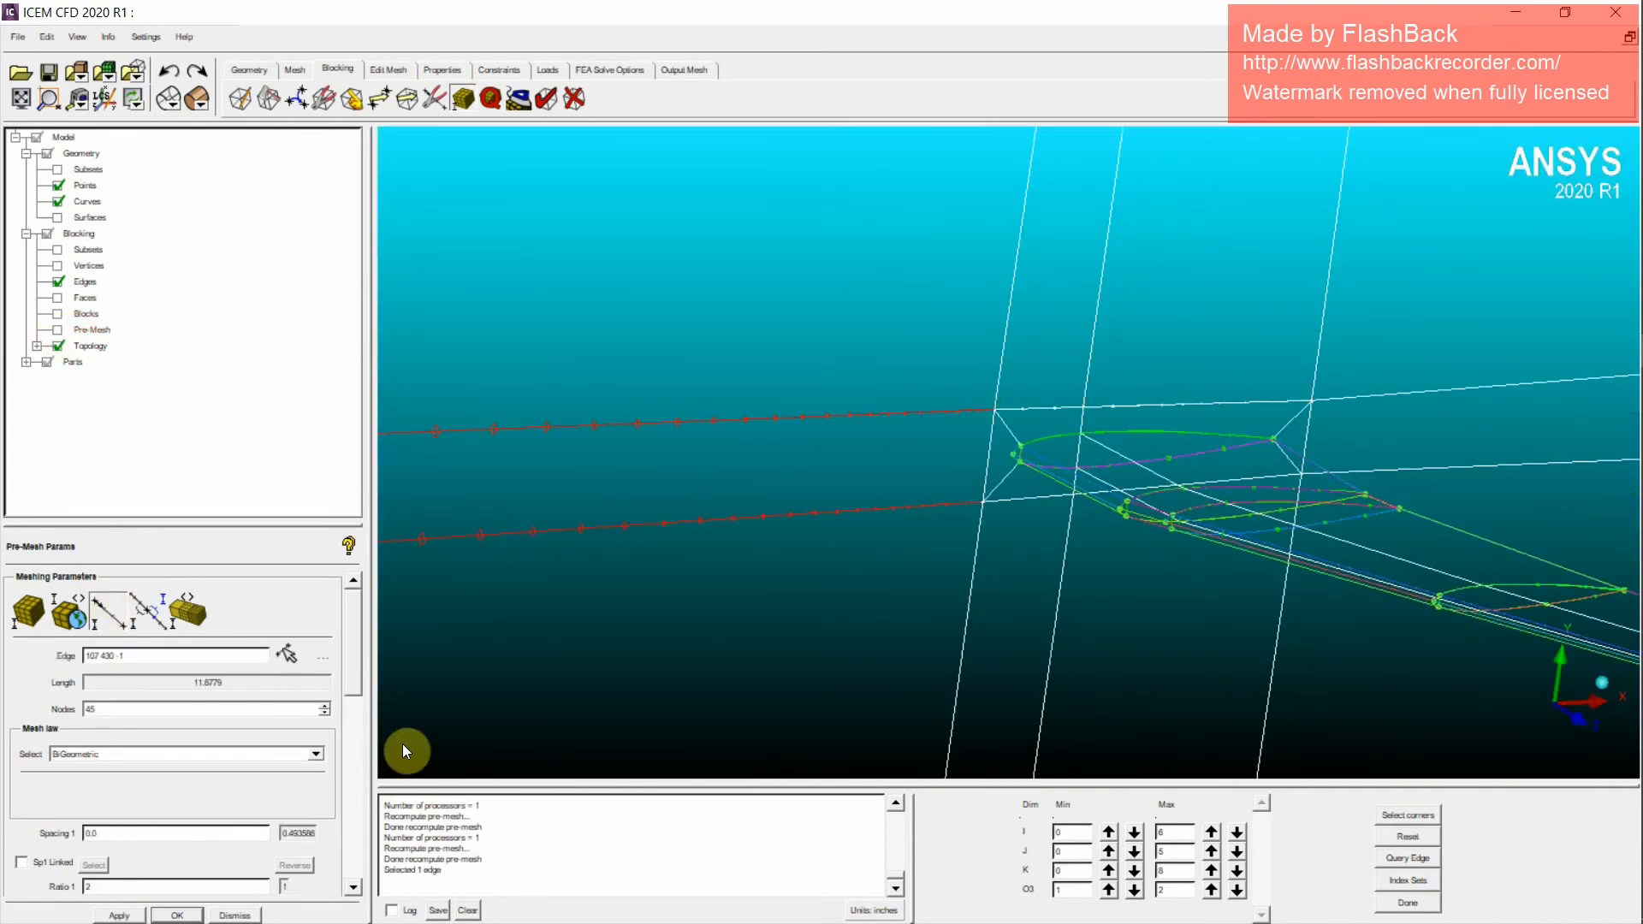
pyautogui.scroll(-5, 111, 803)
pyautogui.click(22, 799)
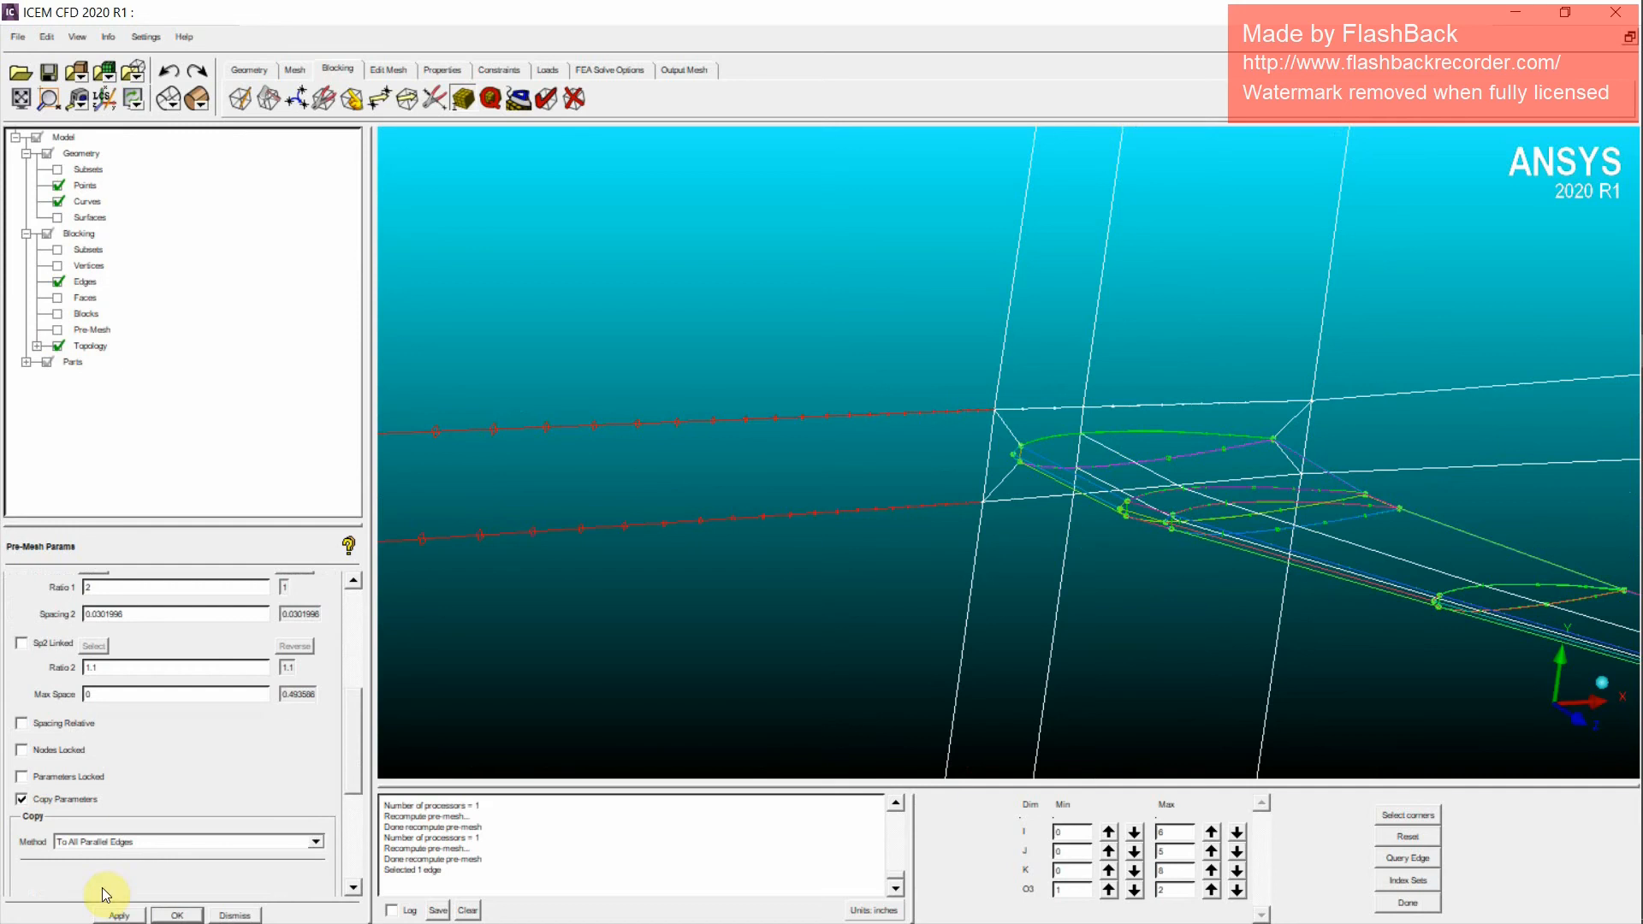
# Step: Recompute the pre-mesh and inspect the mesh around the wing root and behind its trailing edge
pyautogui.click(58, 331)
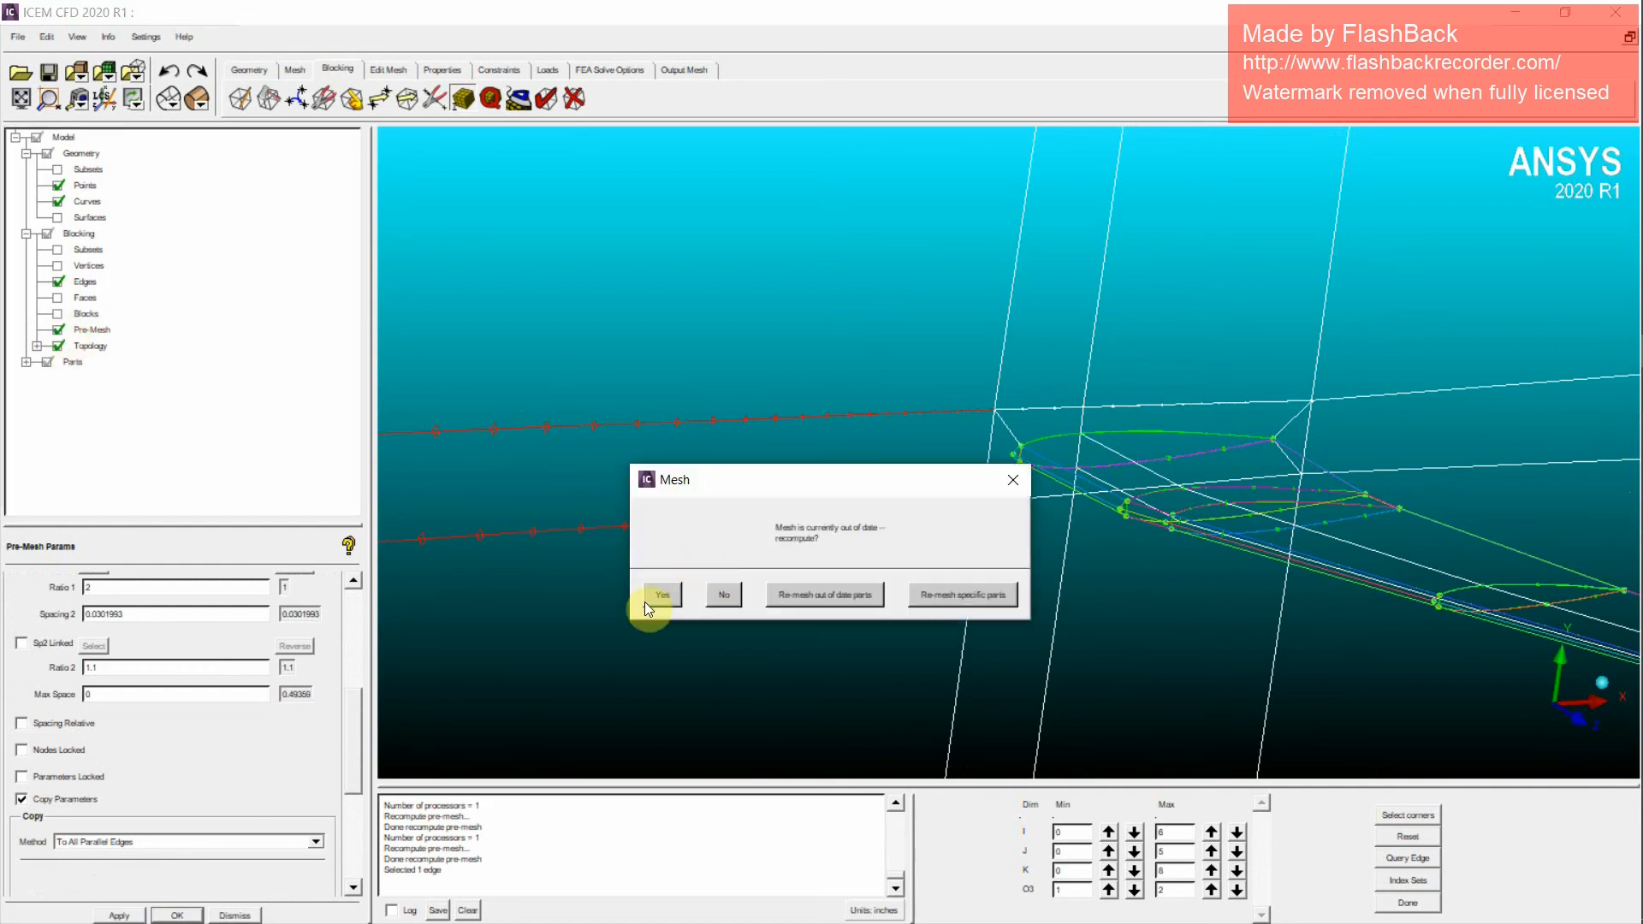
pyautogui.click(645, 602)
pyautogui.scroll(-2, 890, 506)
pyautogui.moveTo(971, 542); pyautogui.dragTo(1018, 525, button='middle')
pyautogui.scroll(5, 1055, 537)
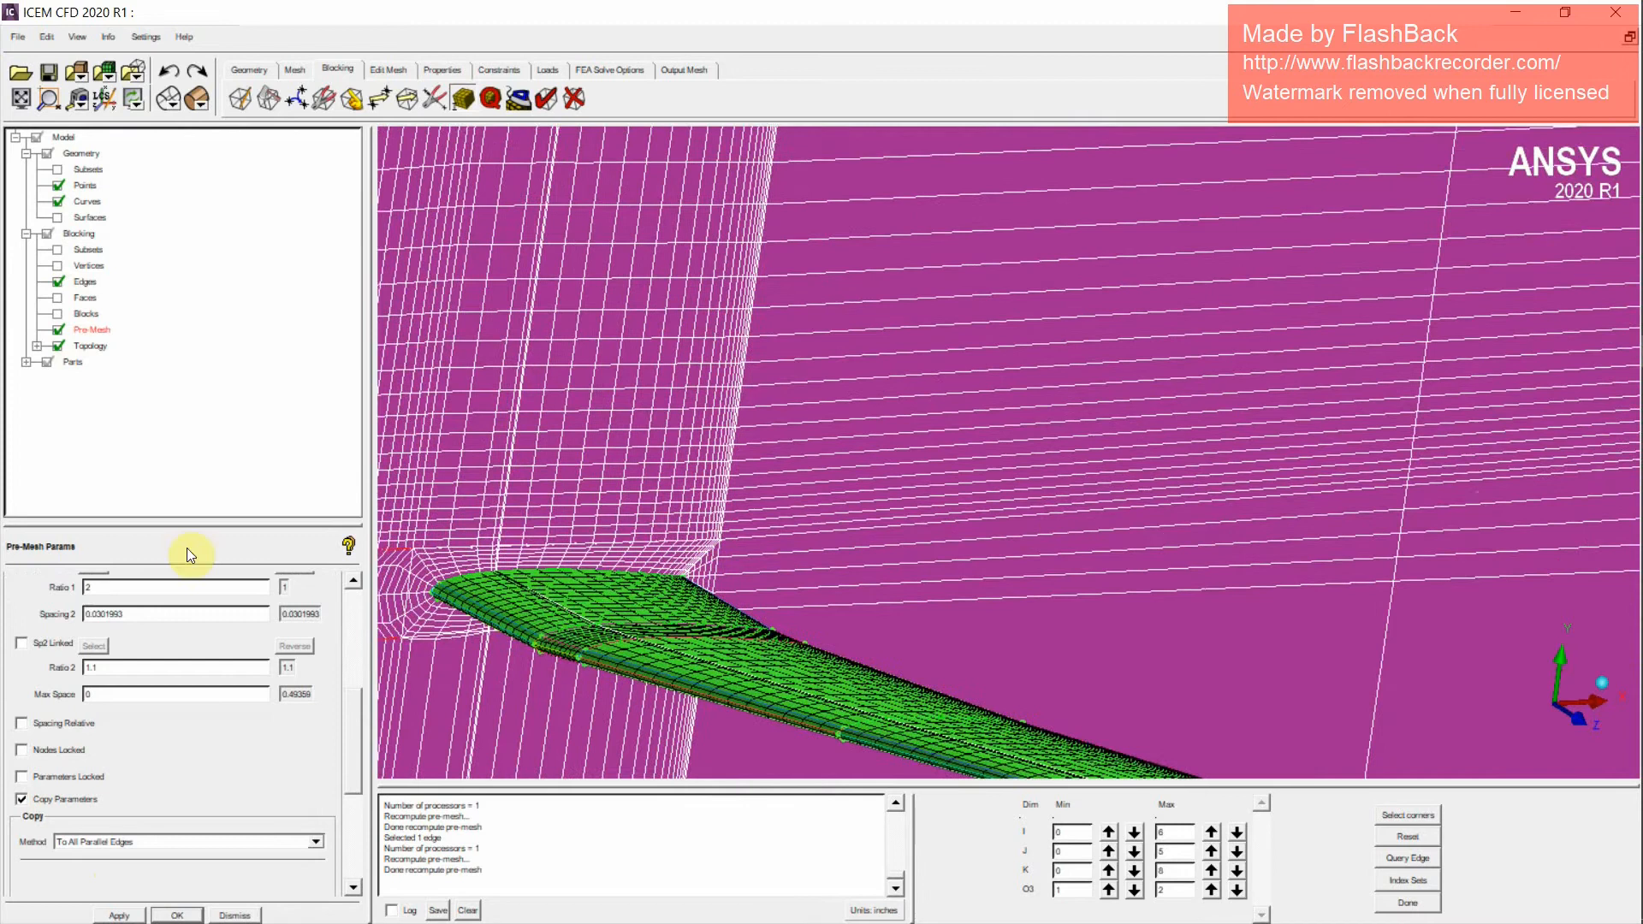
# Step: Hide the pre-mesh and match the spacing of the downstream edge behind the trailing edge to the diagonal O-grid edge
pyautogui.click(58, 330)
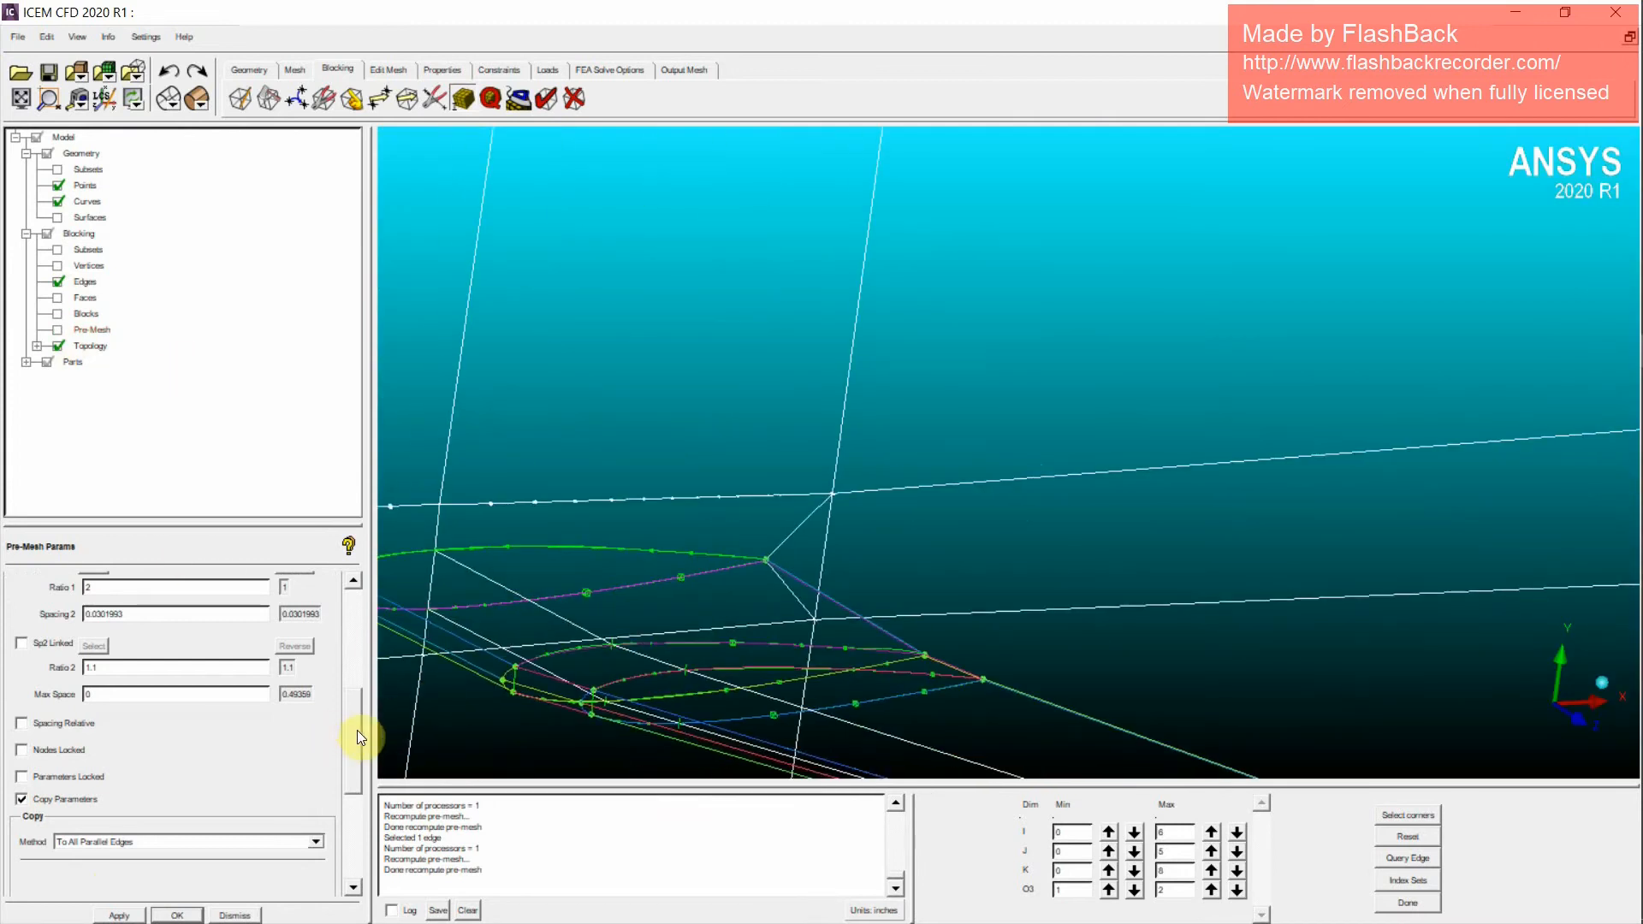
pyautogui.moveTo(359, 738); pyautogui.dragTo(355, 631)
pyautogui.click(155, 619)
pyautogui.click(825, 561)
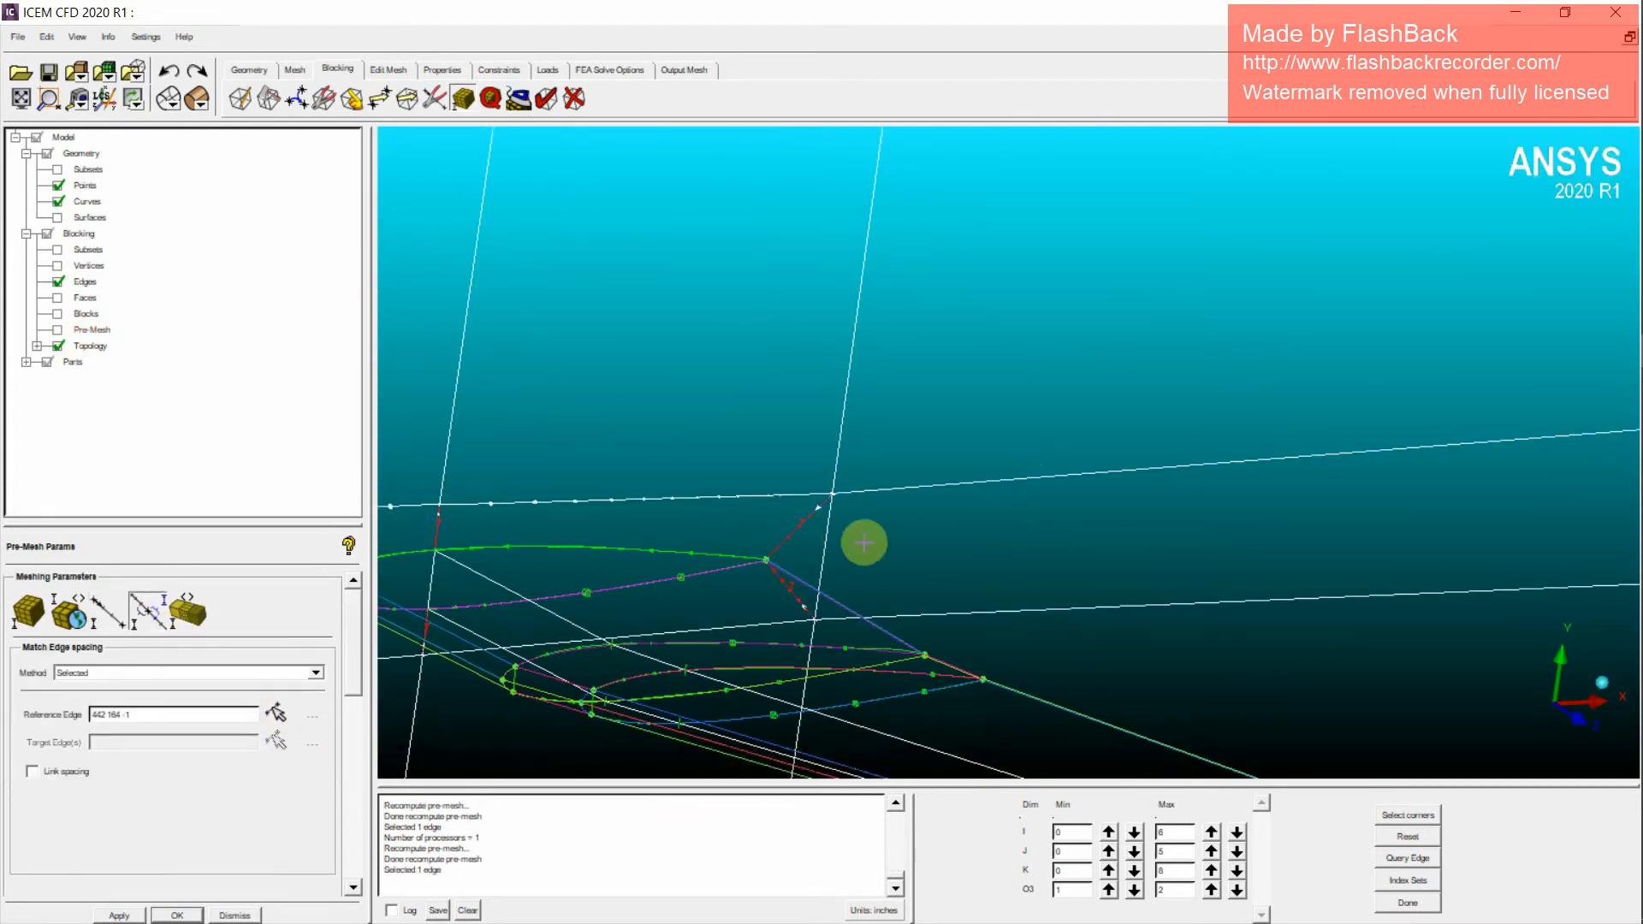
pyautogui.middleClick(959, 523)
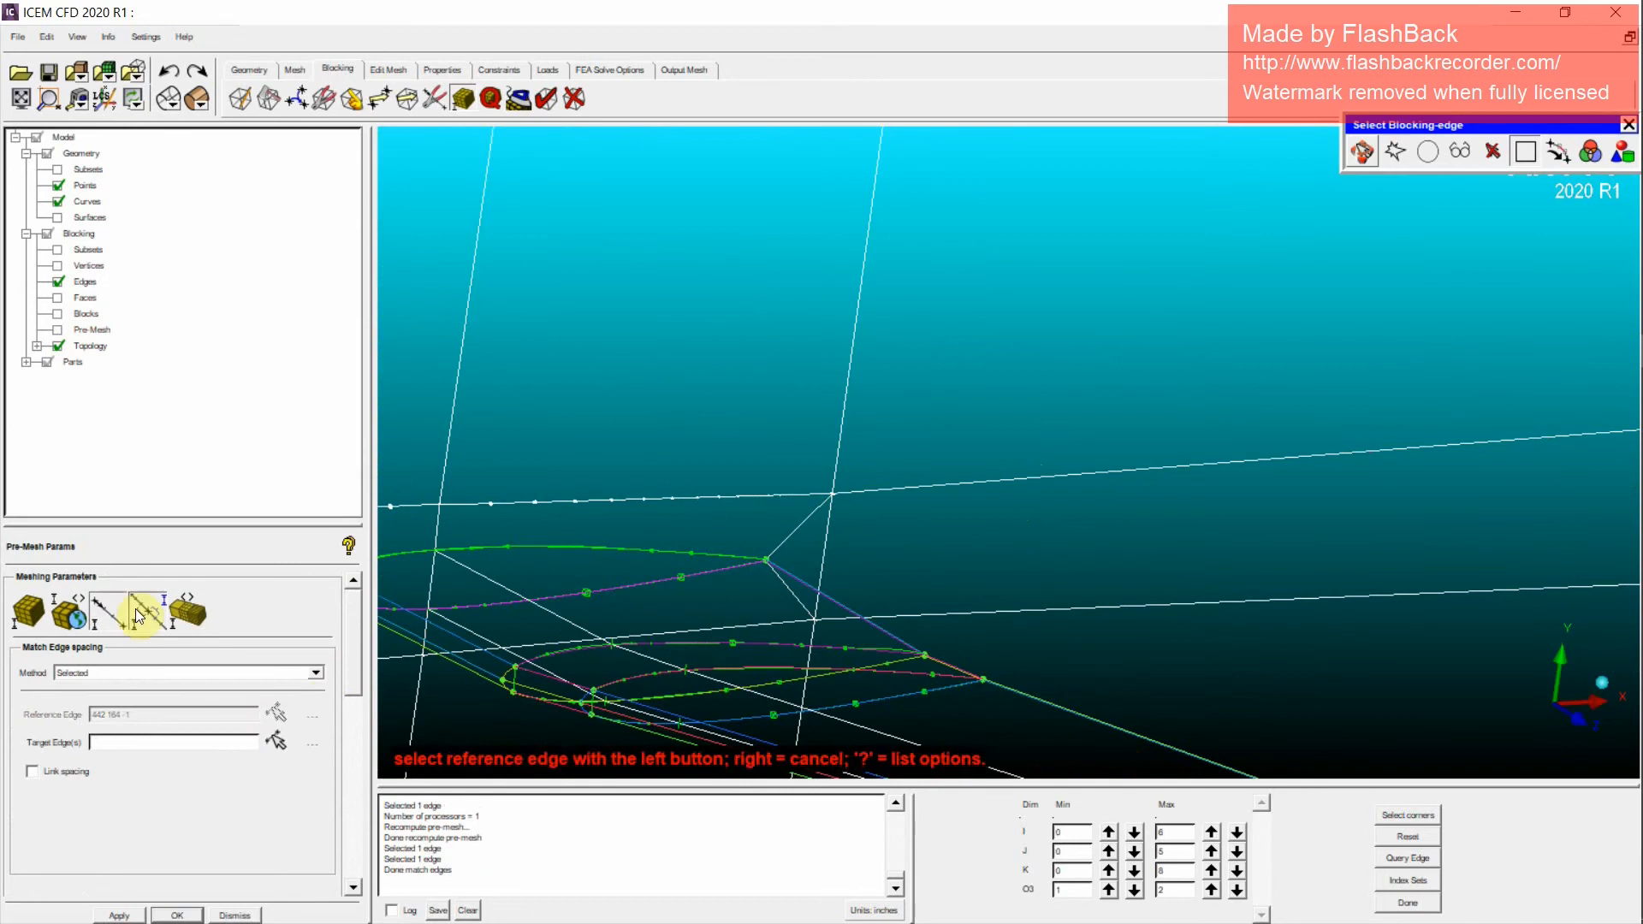
# Step: Give the downstream edge behind the trailing edge a Ratio 1 of 1.1 and 45 nodes, copying the parameters to all parallel edges
pyautogui.click(109, 611)
pyautogui.click(287, 654)
pyautogui.click(1105, 472)
pyautogui.middleClick(1137, 534)
pyautogui.scroll(-3, 1172, 561)
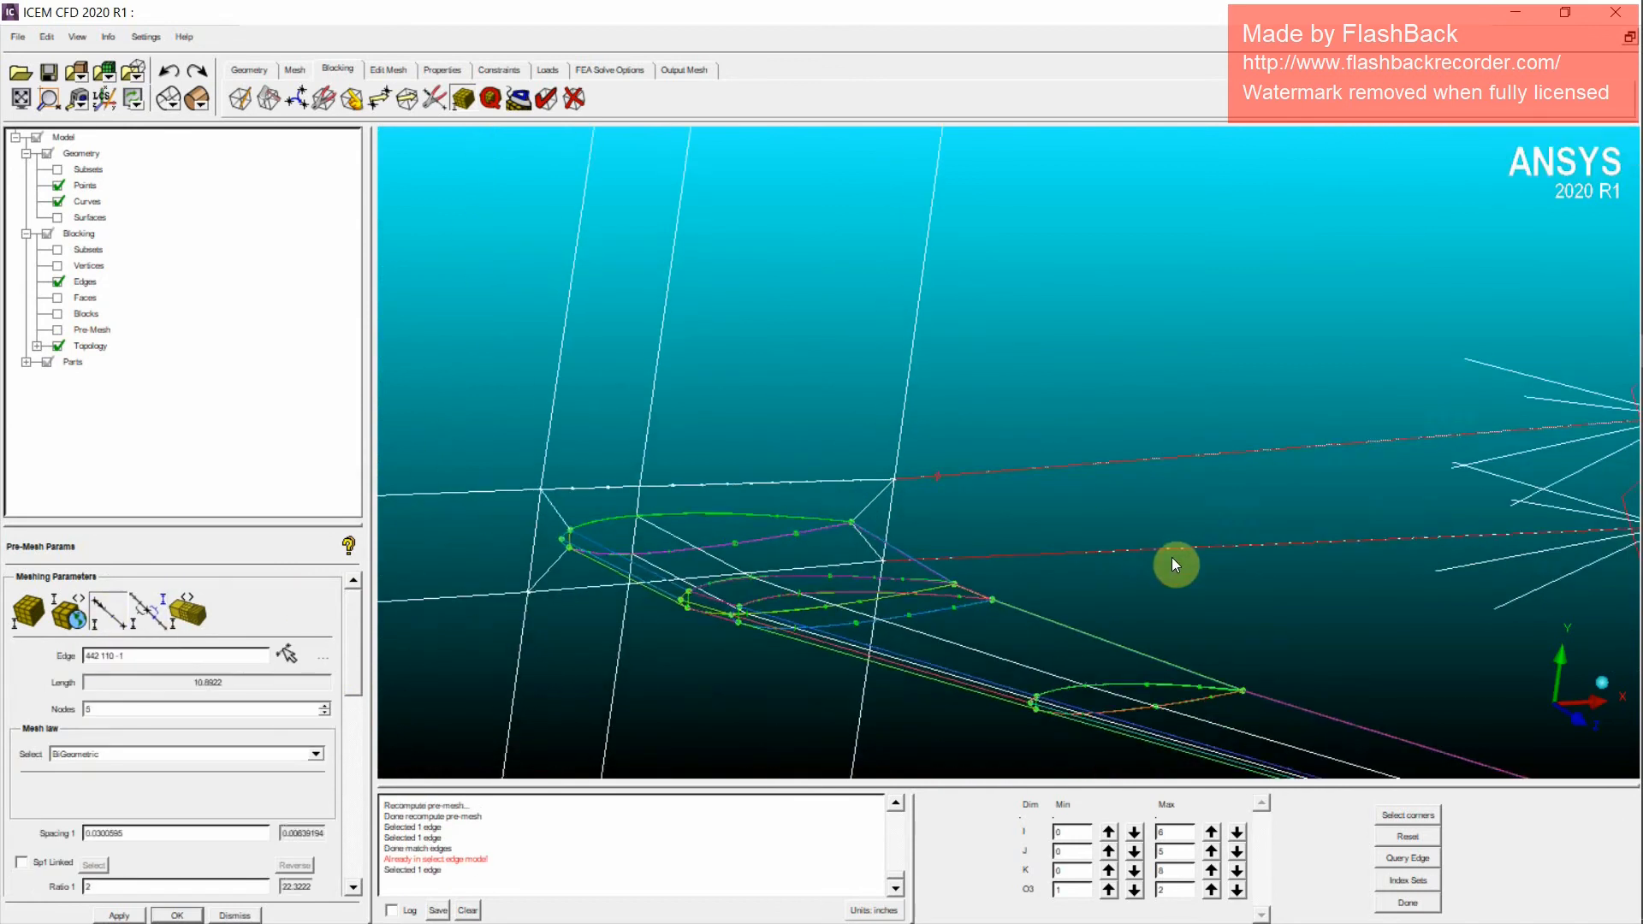
pyautogui.scroll(2, 1061, 521)
pyautogui.moveTo(358, 613); pyautogui.dragTo(351, 751)
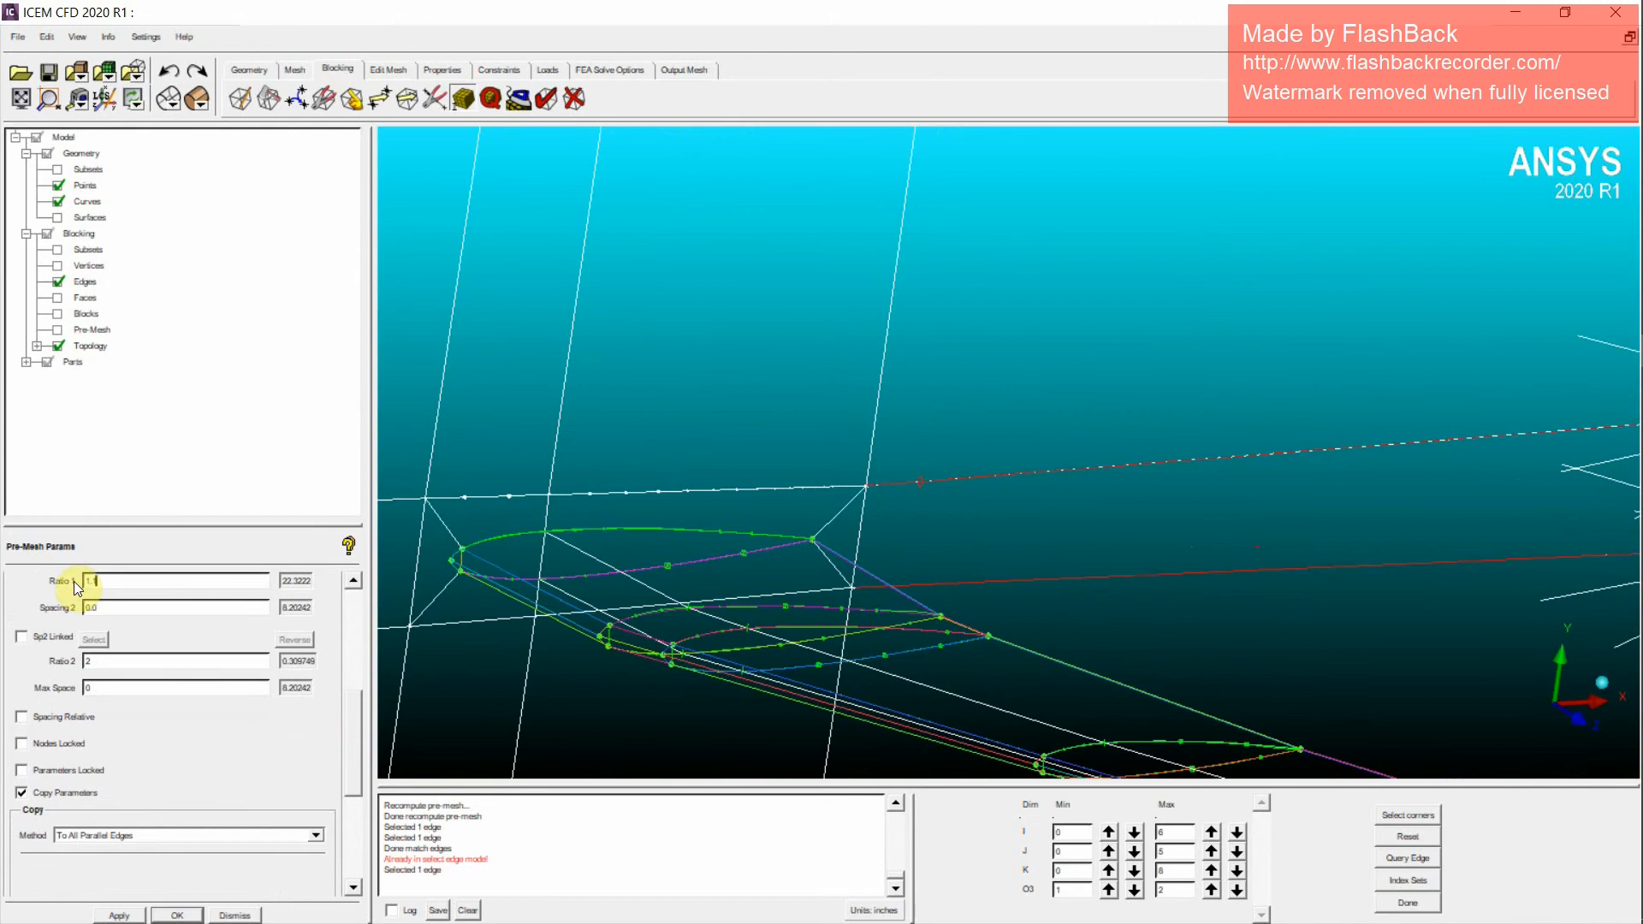
pyautogui.moveTo(356, 809); pyautogui.dragTo(341, 610)
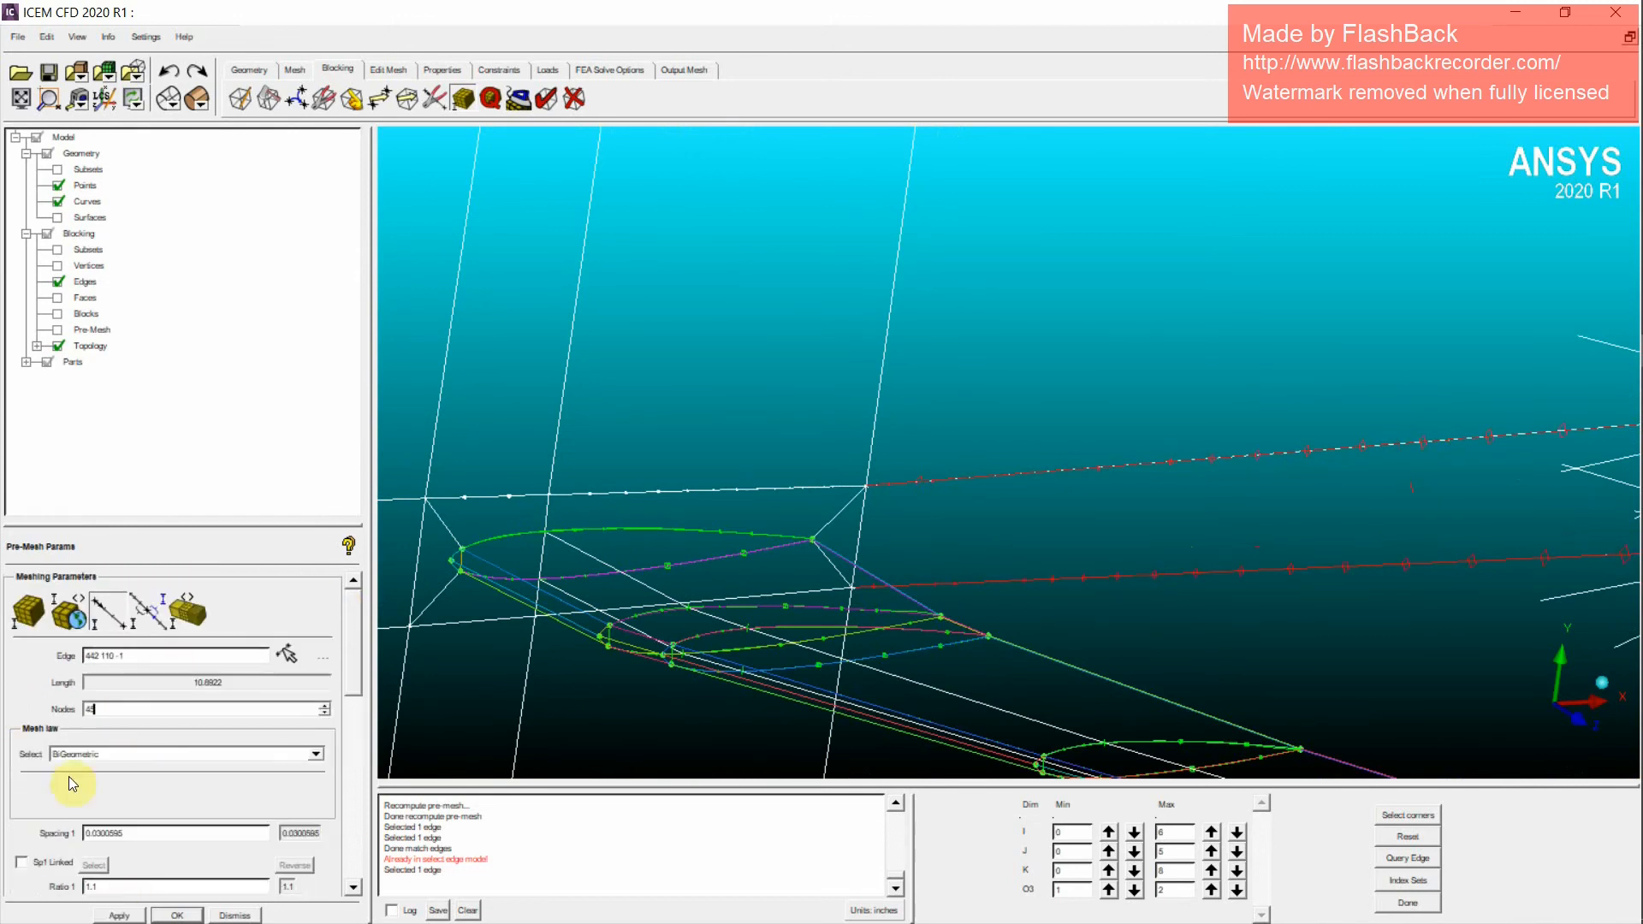
# Step: Recompute the pre-mesh and inspect the downstream mesh where it meets the trailing-edge O-grid, from far and near
pyautogui.click(58, 331)
pyautogui.click(665, 588)
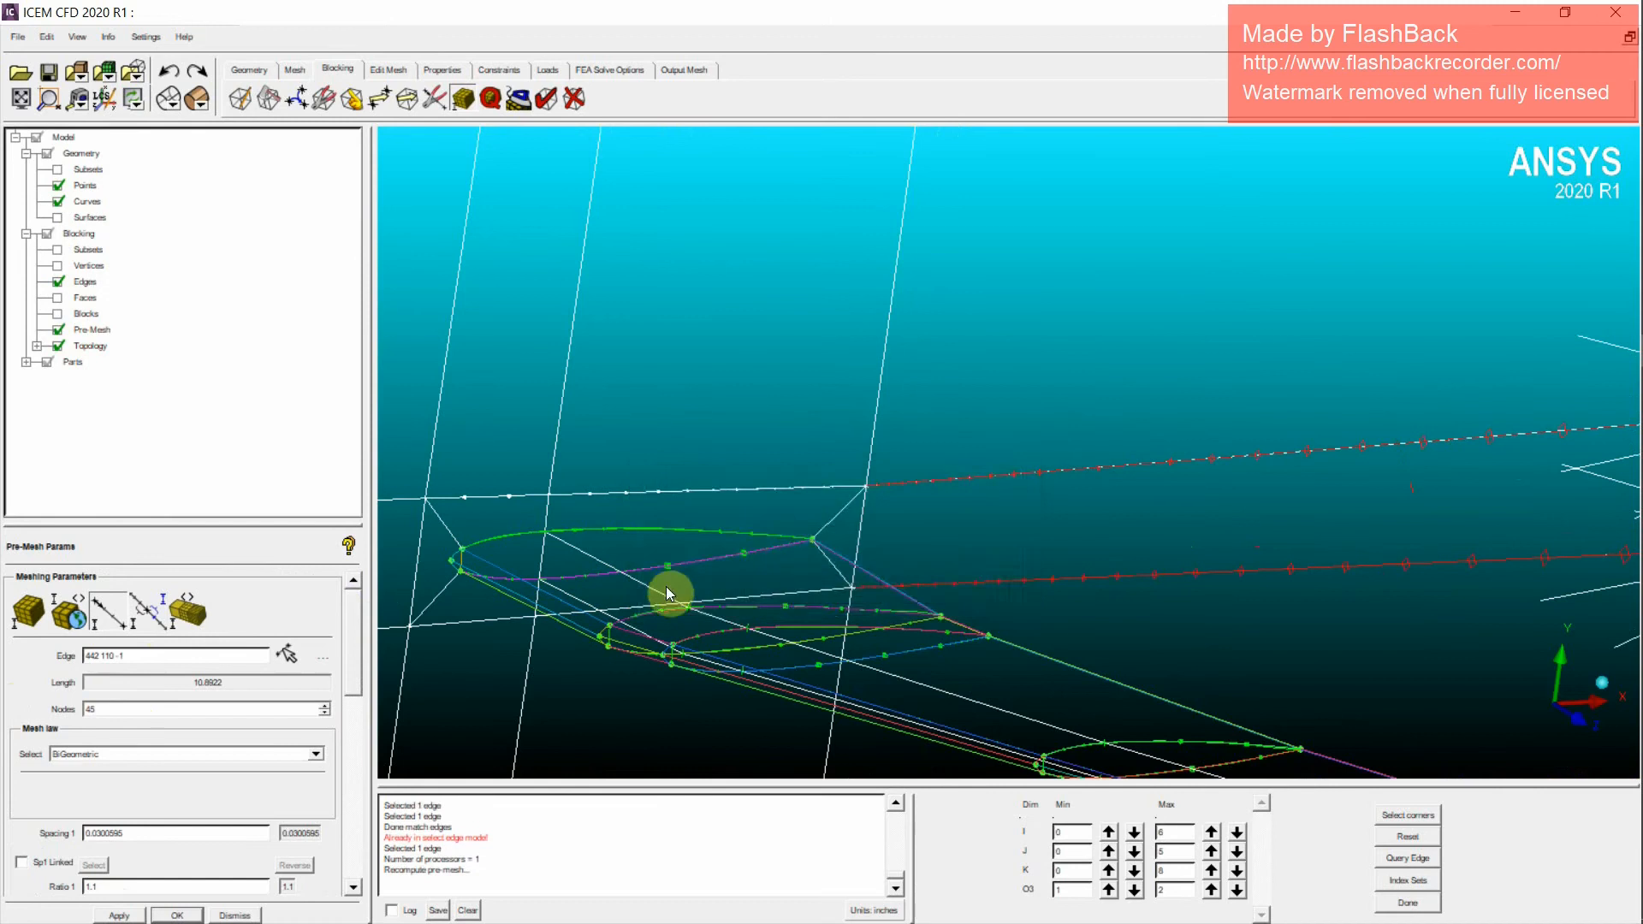
pyautogui.scroll(-9, 1132, 632)
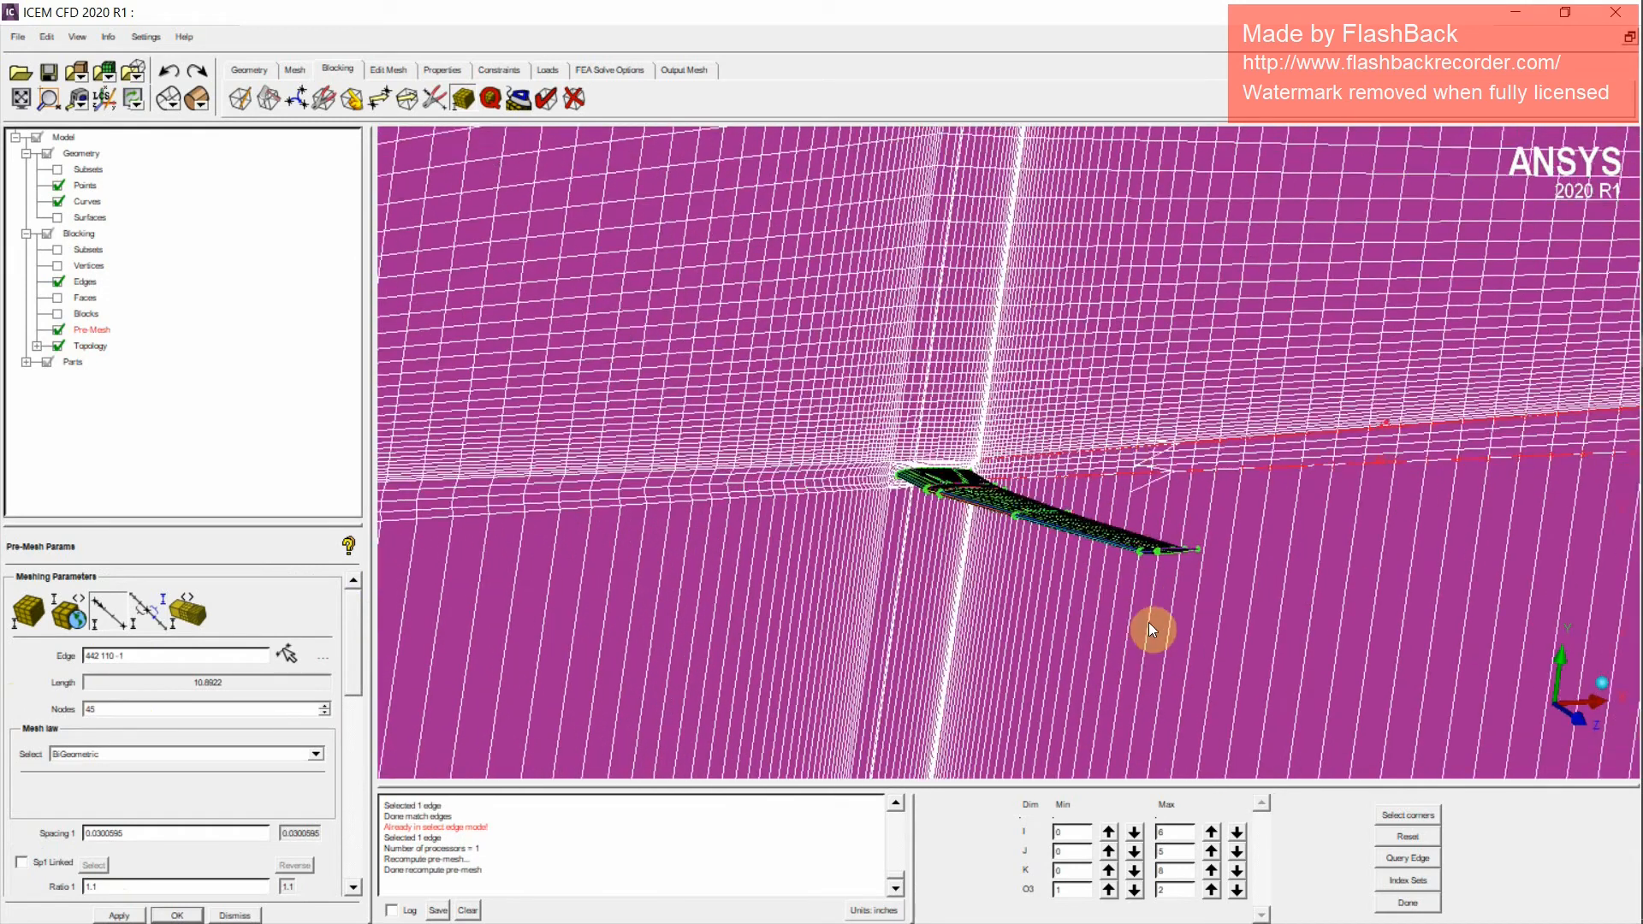
pyautogui.scroll(3, 1190, 577)
pyautogui.scroll(8, 1045, 536)
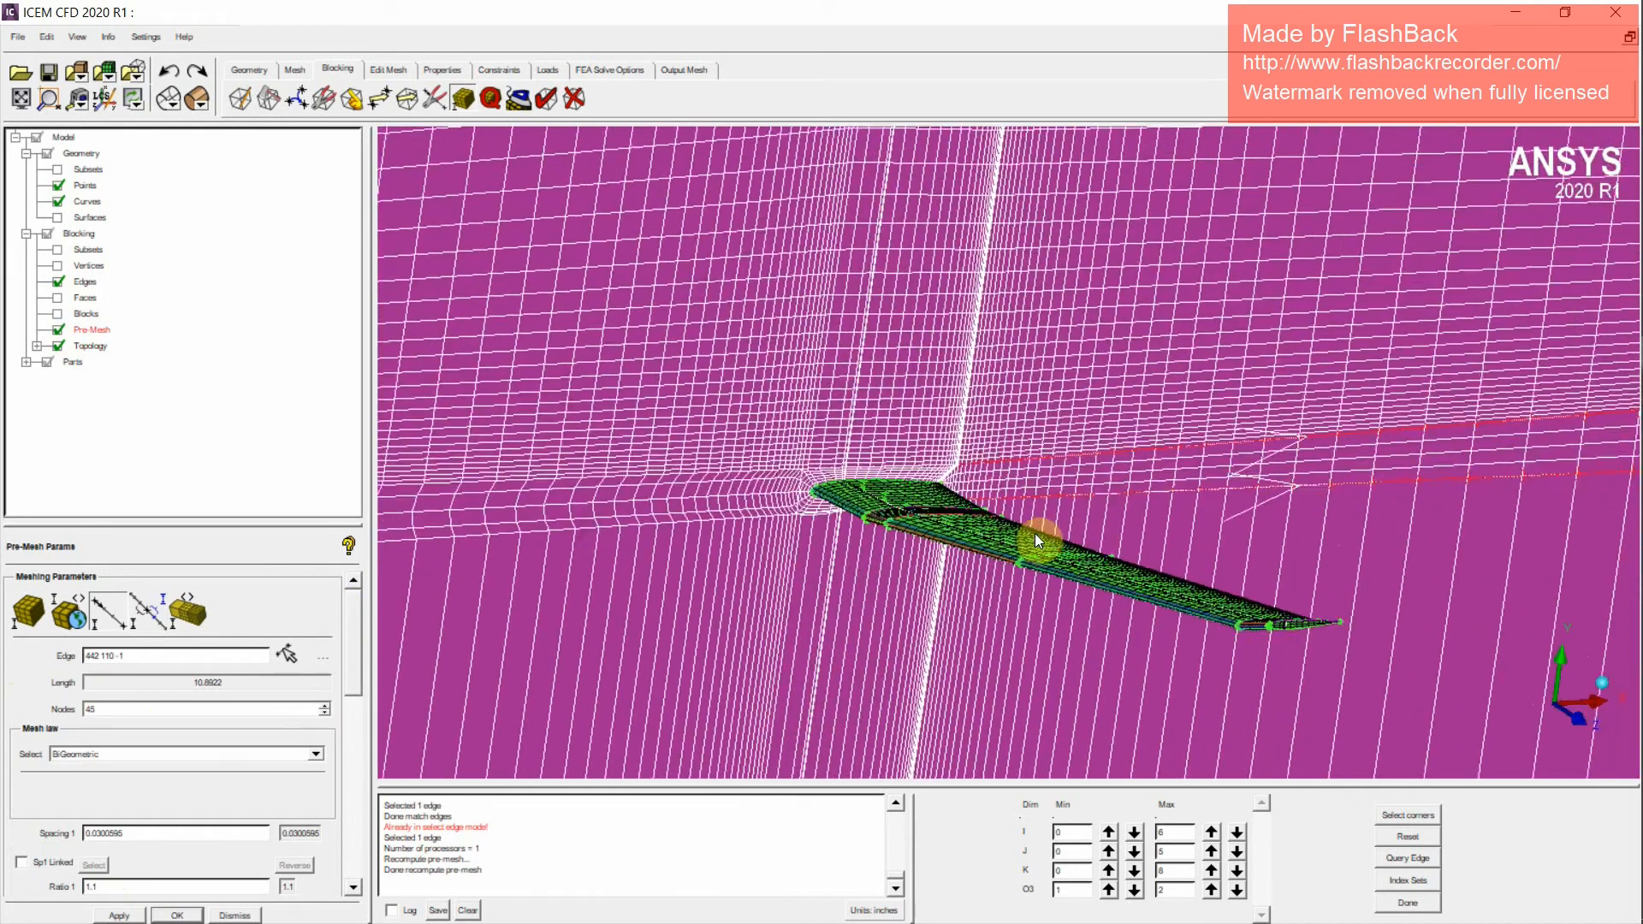
pyautogui.scroll(8, 1123, 518)
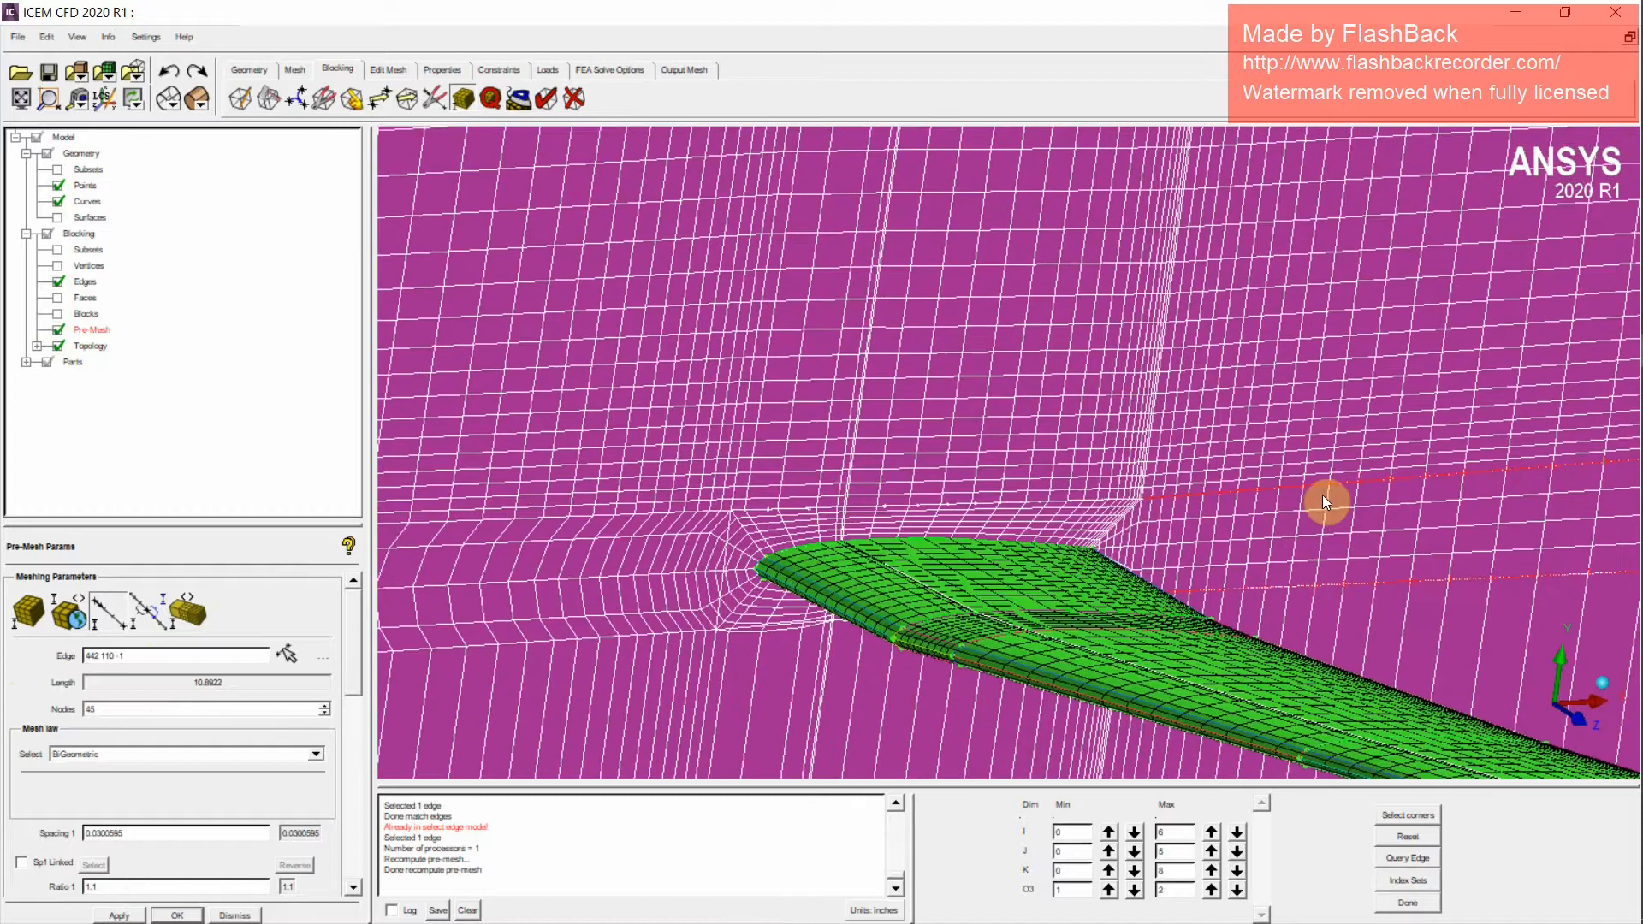
pyautogui.scroll(2, 993, 476)
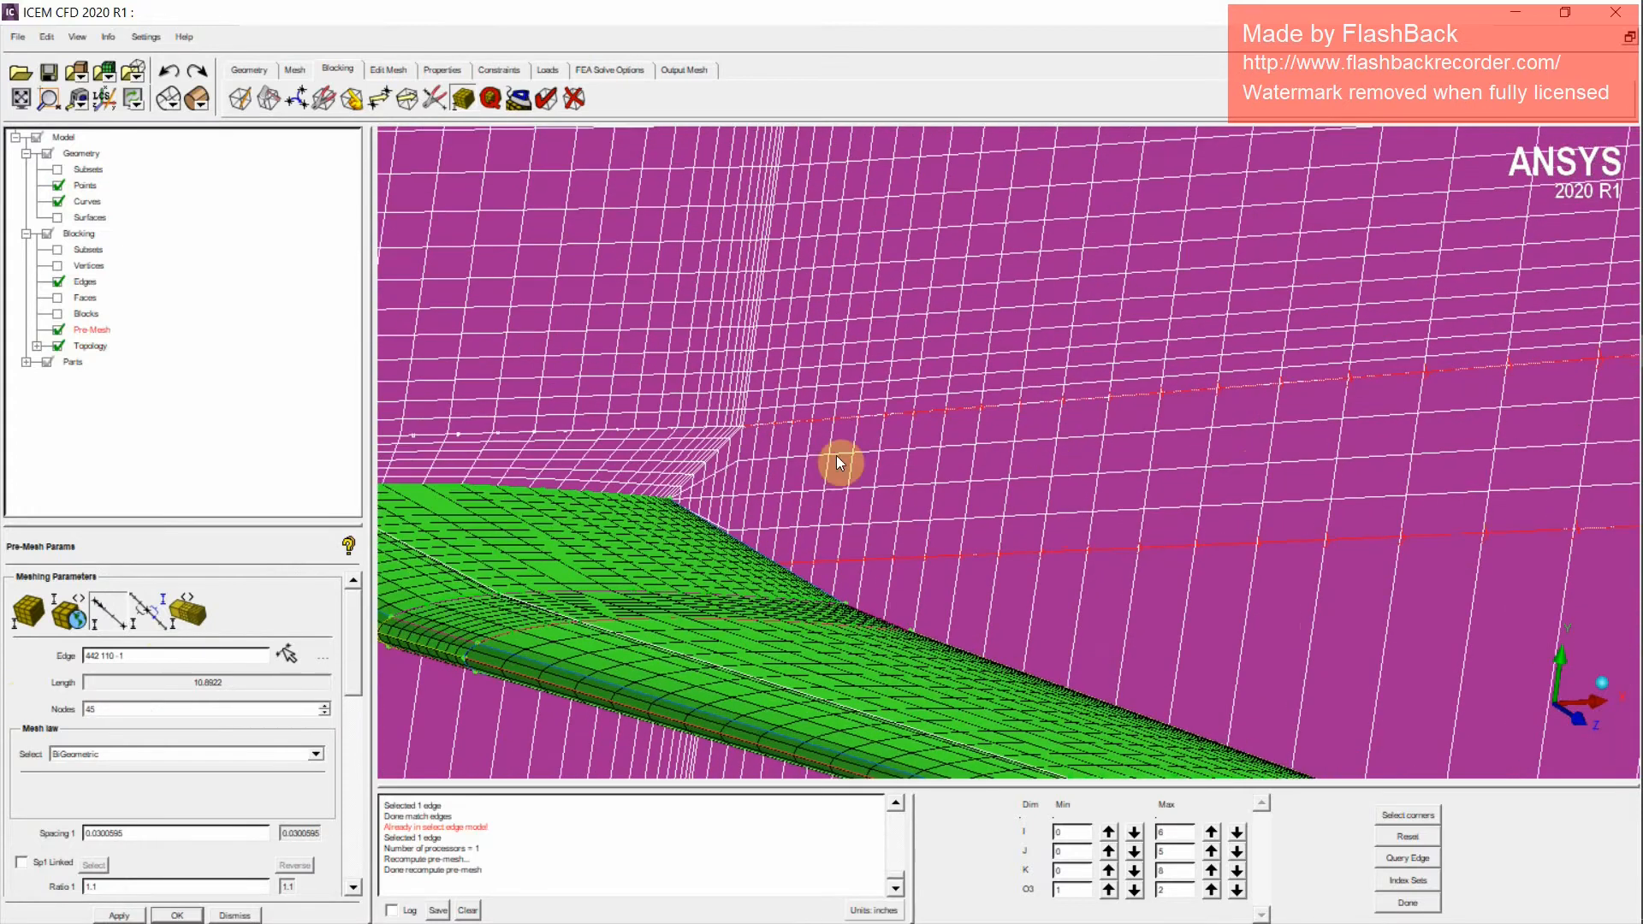
pyautogui.scroll(-8, 825, 459)
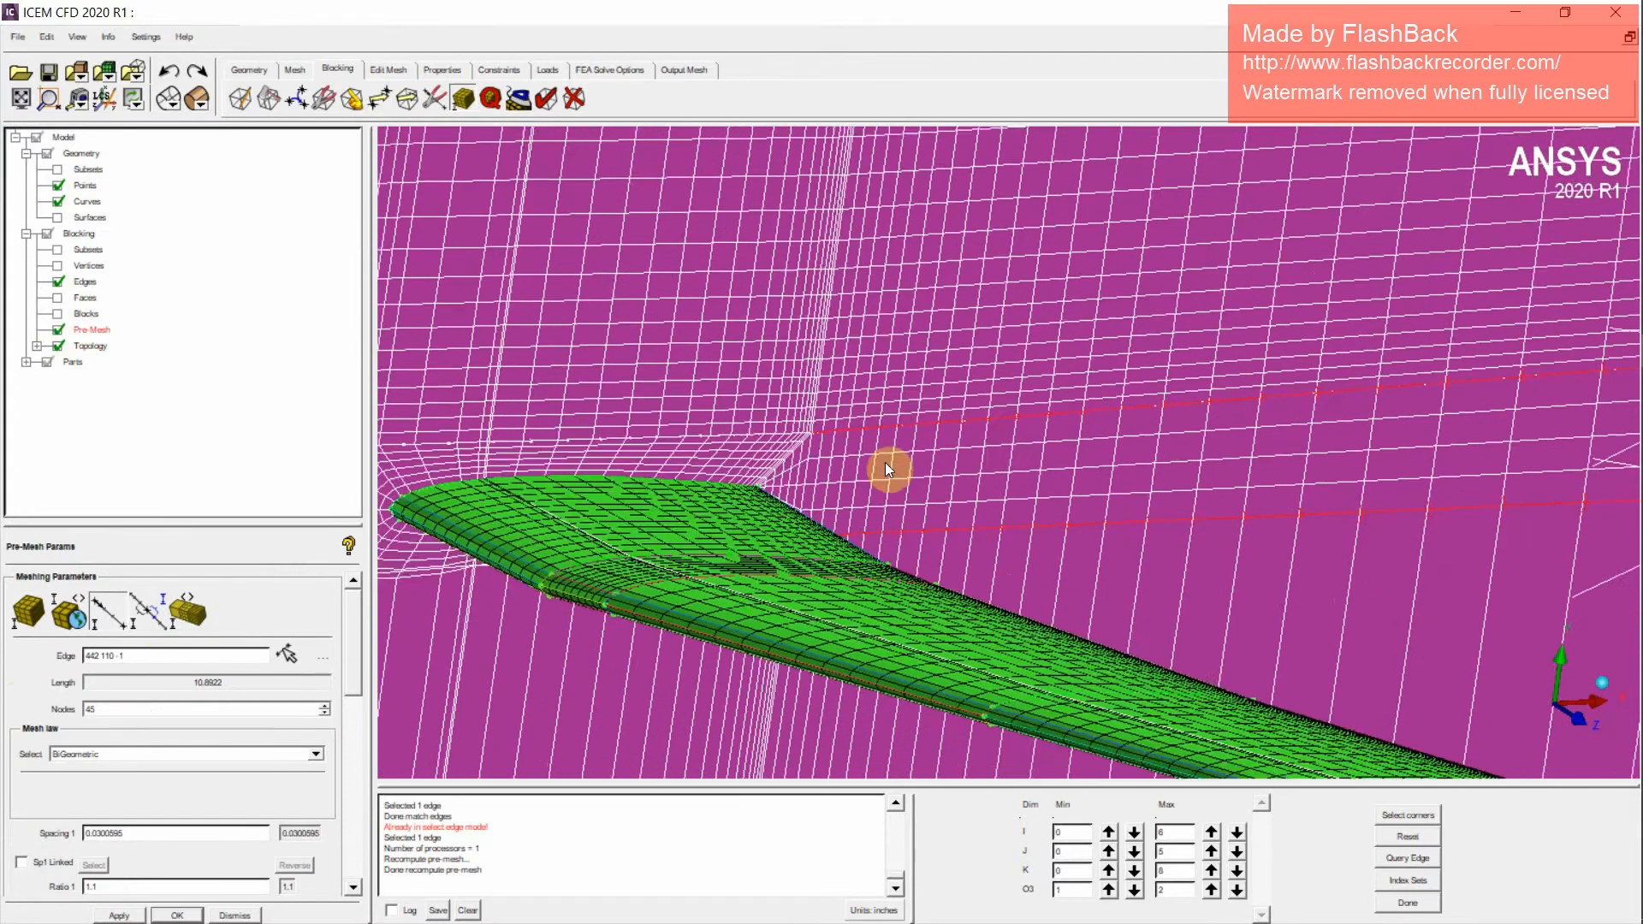
pyautogui.scroll(5, 999, 473)
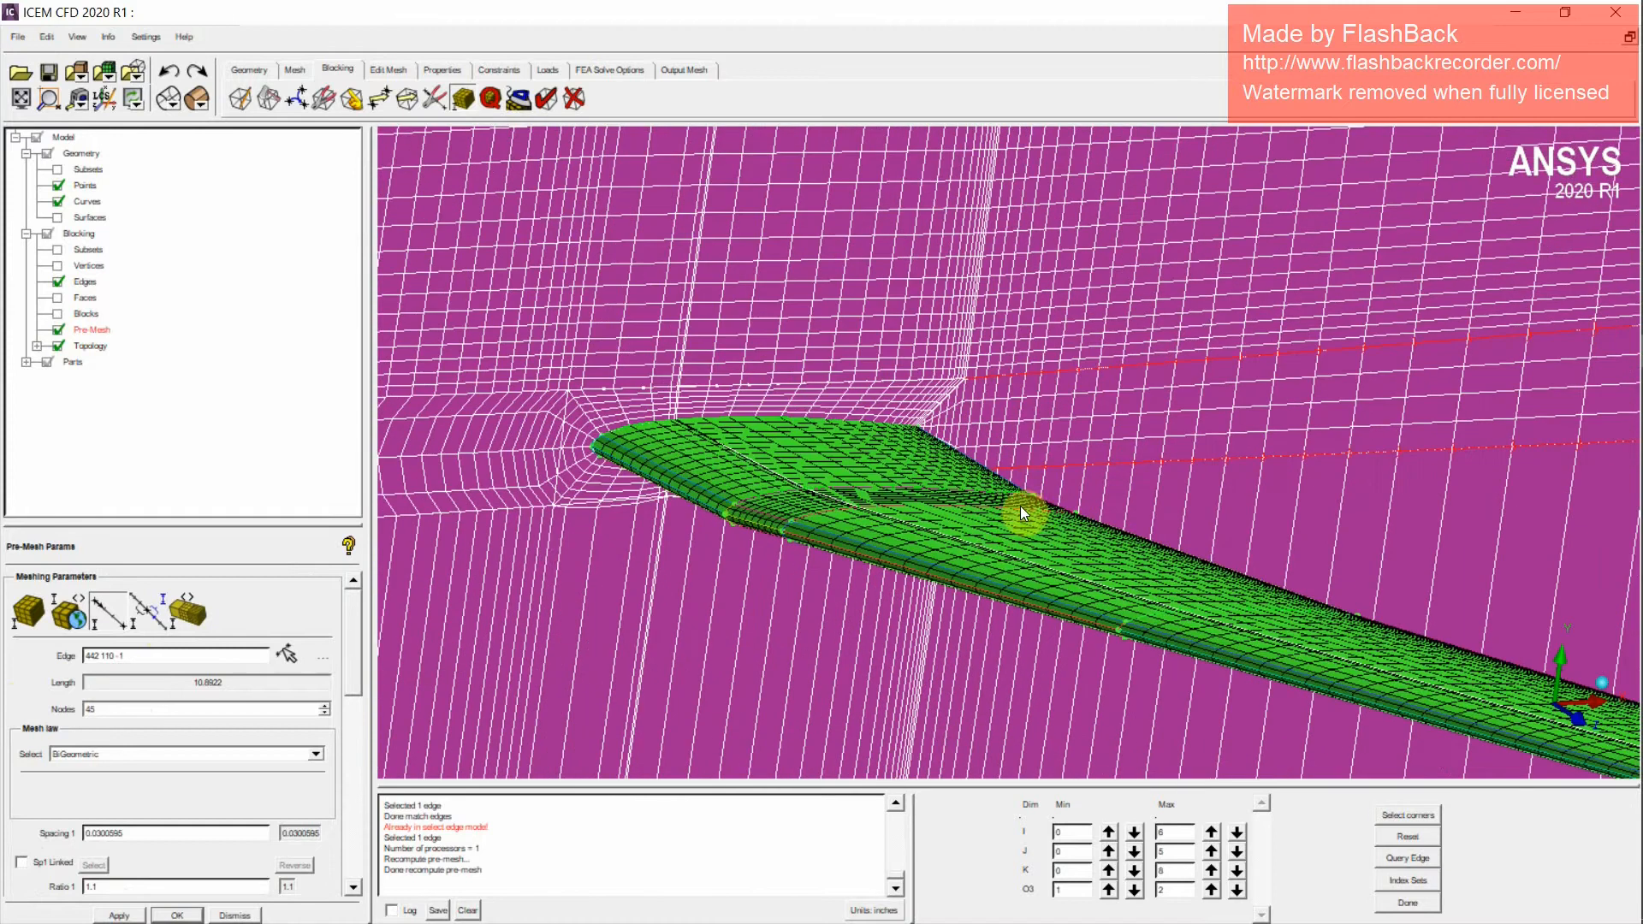
pyautogui.moveTo(627, 526); pyautogui.dragTo(834, 525, button='middle')
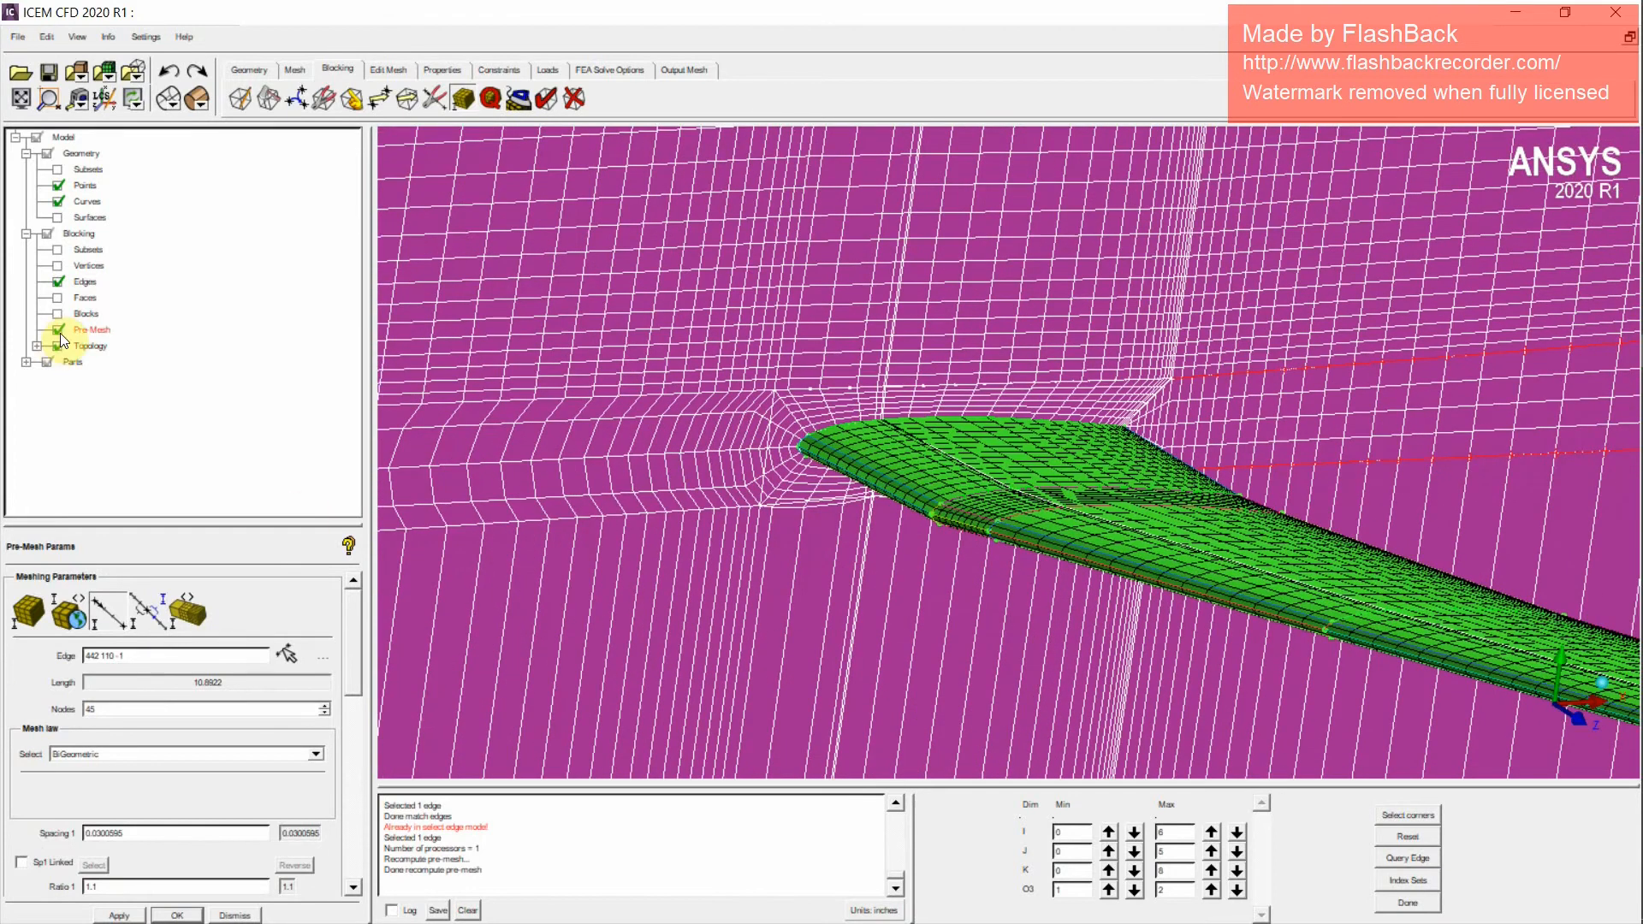
# Step: Hide the pre-mesh and match the spacing of the vertical edge below the leading edge to the lower diagonal O-grid edge
pyautogui.click(59, 330)
pyautogui.click(148, 610)
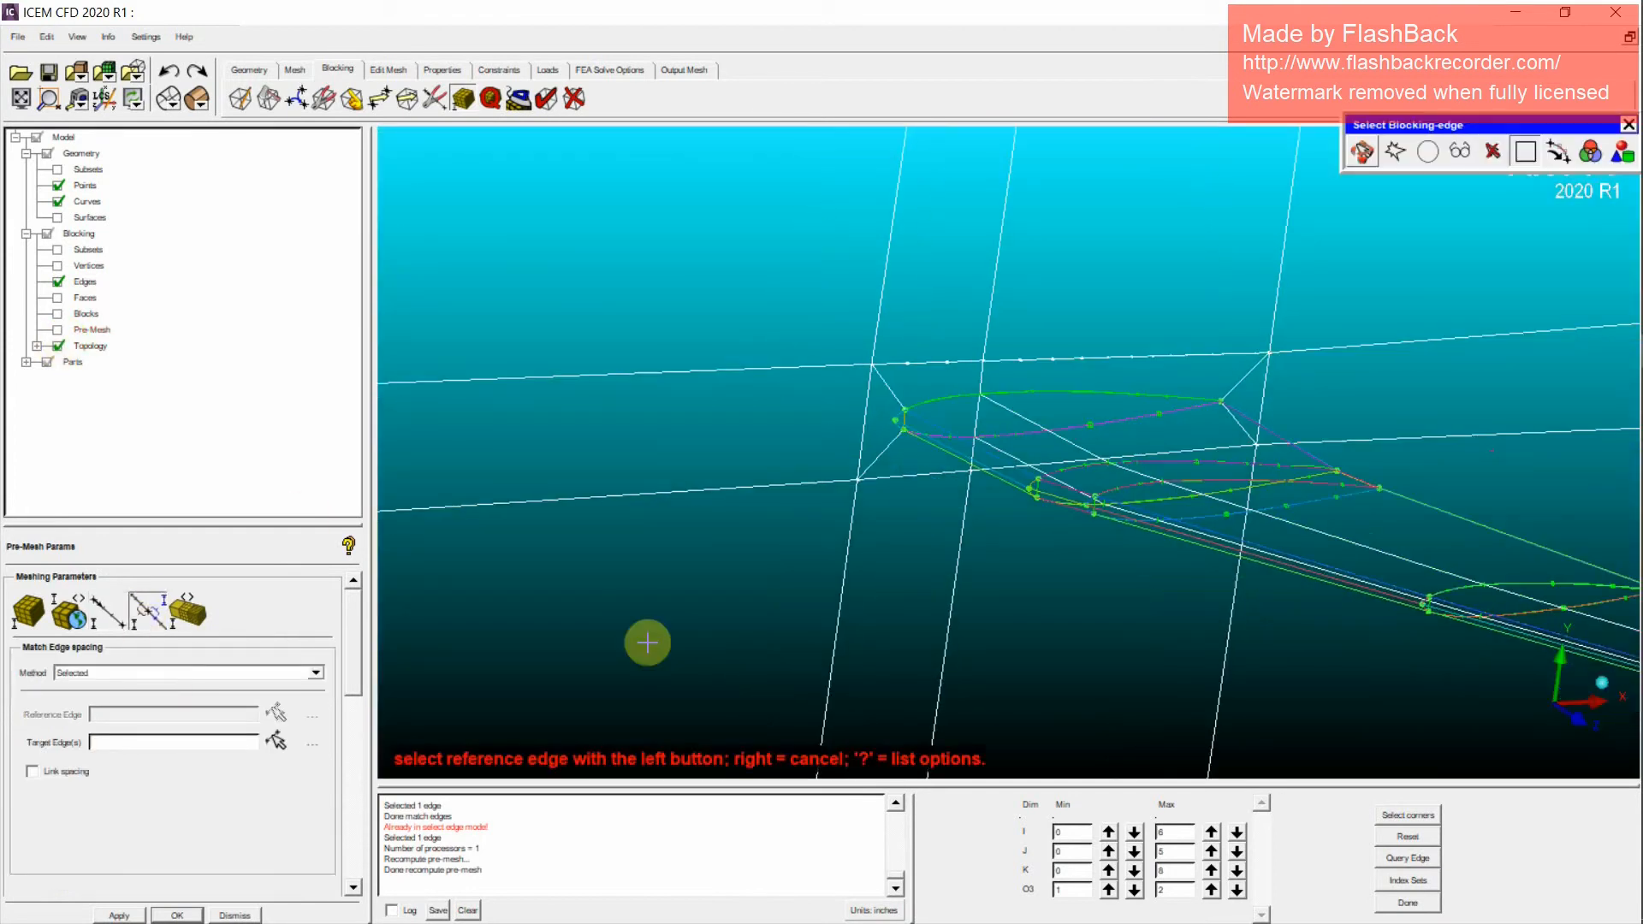
pyautogui.click(875, 455)
pyautogui.click(853, 546)
pyautogui.middleClick(885, 556)
pyautogui.moveTo(888, 557); pyautogui.dragTo(900, 586, button='middle')
# Step: Set Ratio 2 of the vertical edge below the leading-edge O-grid corner to 1.1, with parameters copied to all parallel edges
pyautogui.click(109, 611)
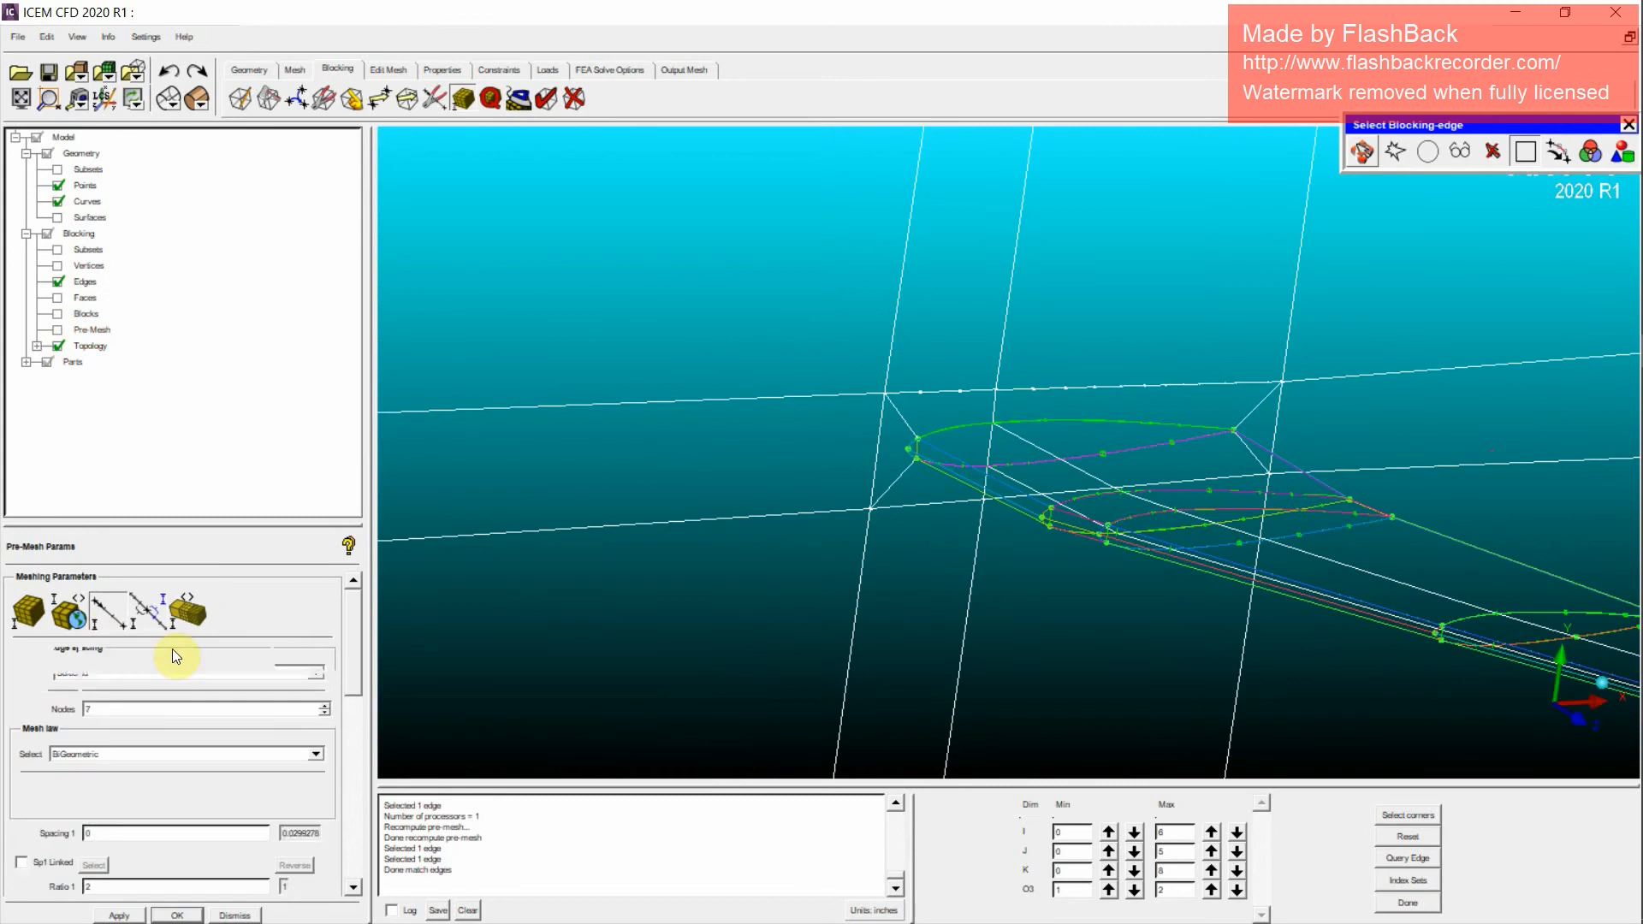
pyautogui.click(115, 604)
pyautogui.click(841, 612)
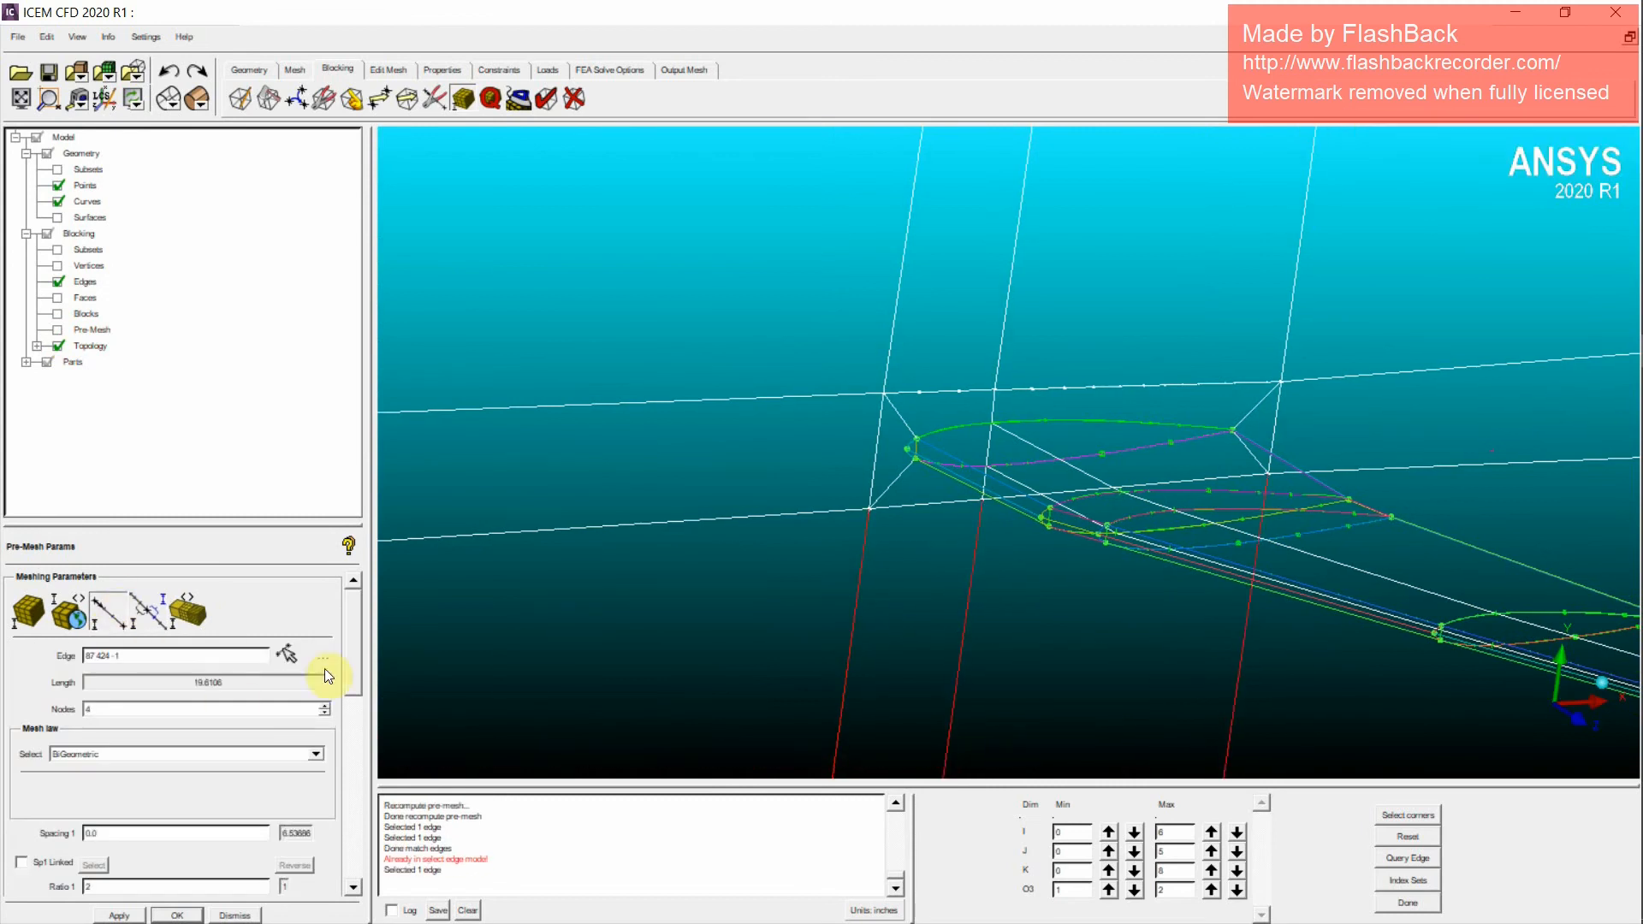
pyautogui.scroll(-1, 327, 670)
pyautogui.scroll(-5, 1071, 716)
pyautogui.scroll(-5, 1070, 697)
pyautogui.moveTo(1069, 690); pyautogui.dragTo(1042, 425, button='middle')
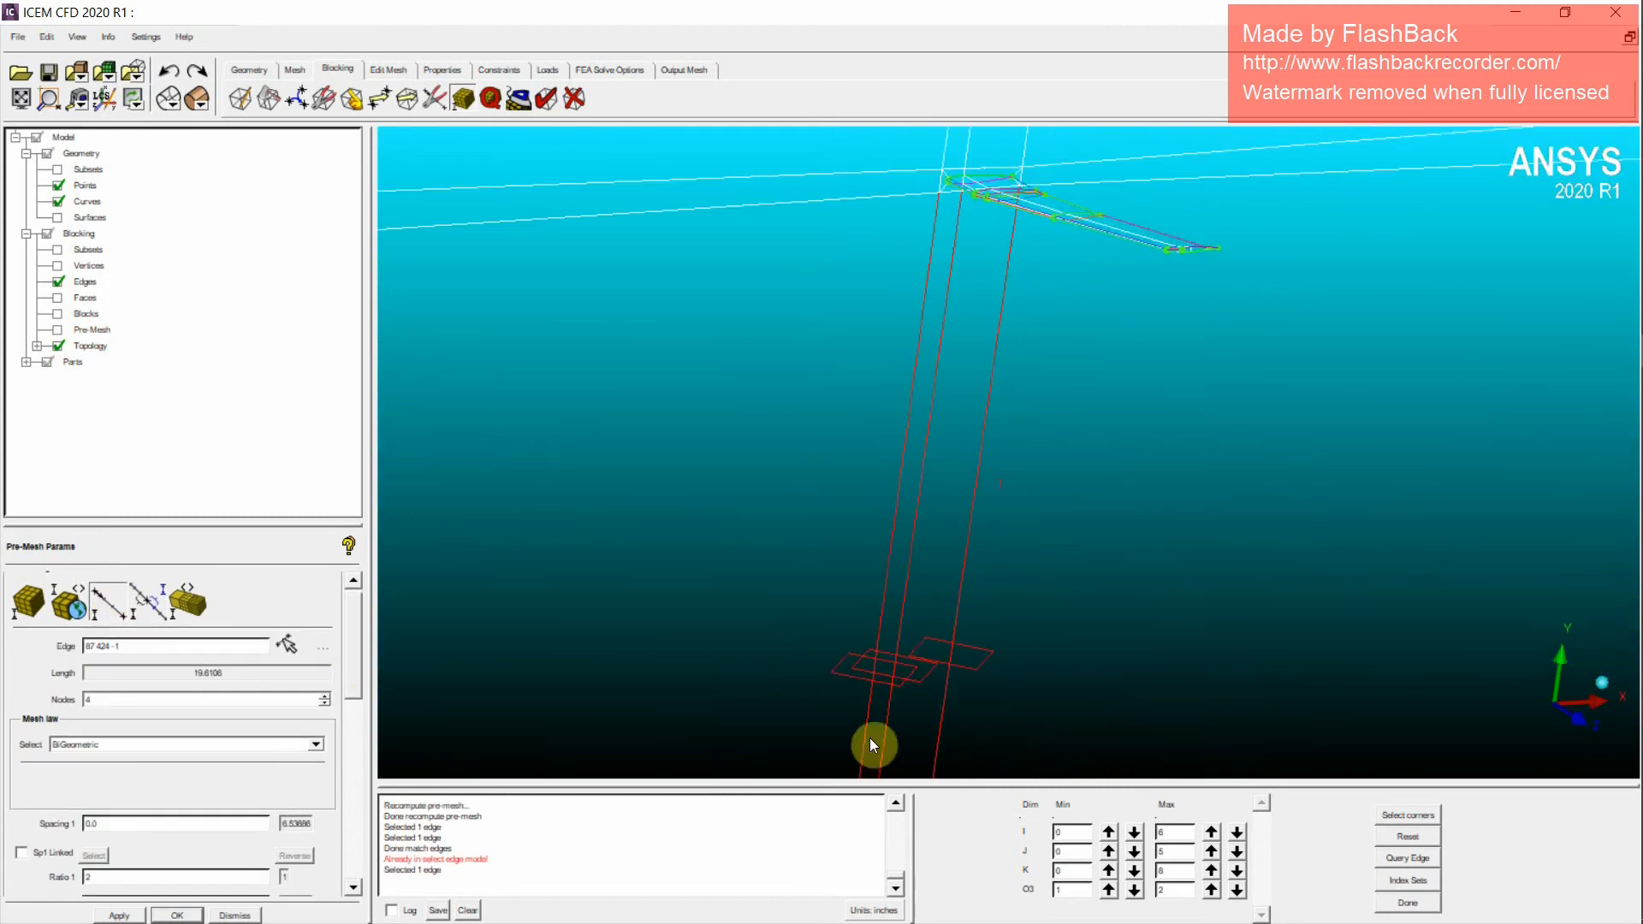
pyautogui.scroll(-4, 869, 738)
pyautogui.moveTo(869, 737); pyautogui.dragTo(1038, 422, button='middle')
pyautogui.scroll(1, 1000, 467)
pyautogui.moveTo(998, 471); pyautogui.dragTo(976, 599)
pyautogui.scroll(-5, 342, 823)
pyautogui.scroll(8, 342, 770)
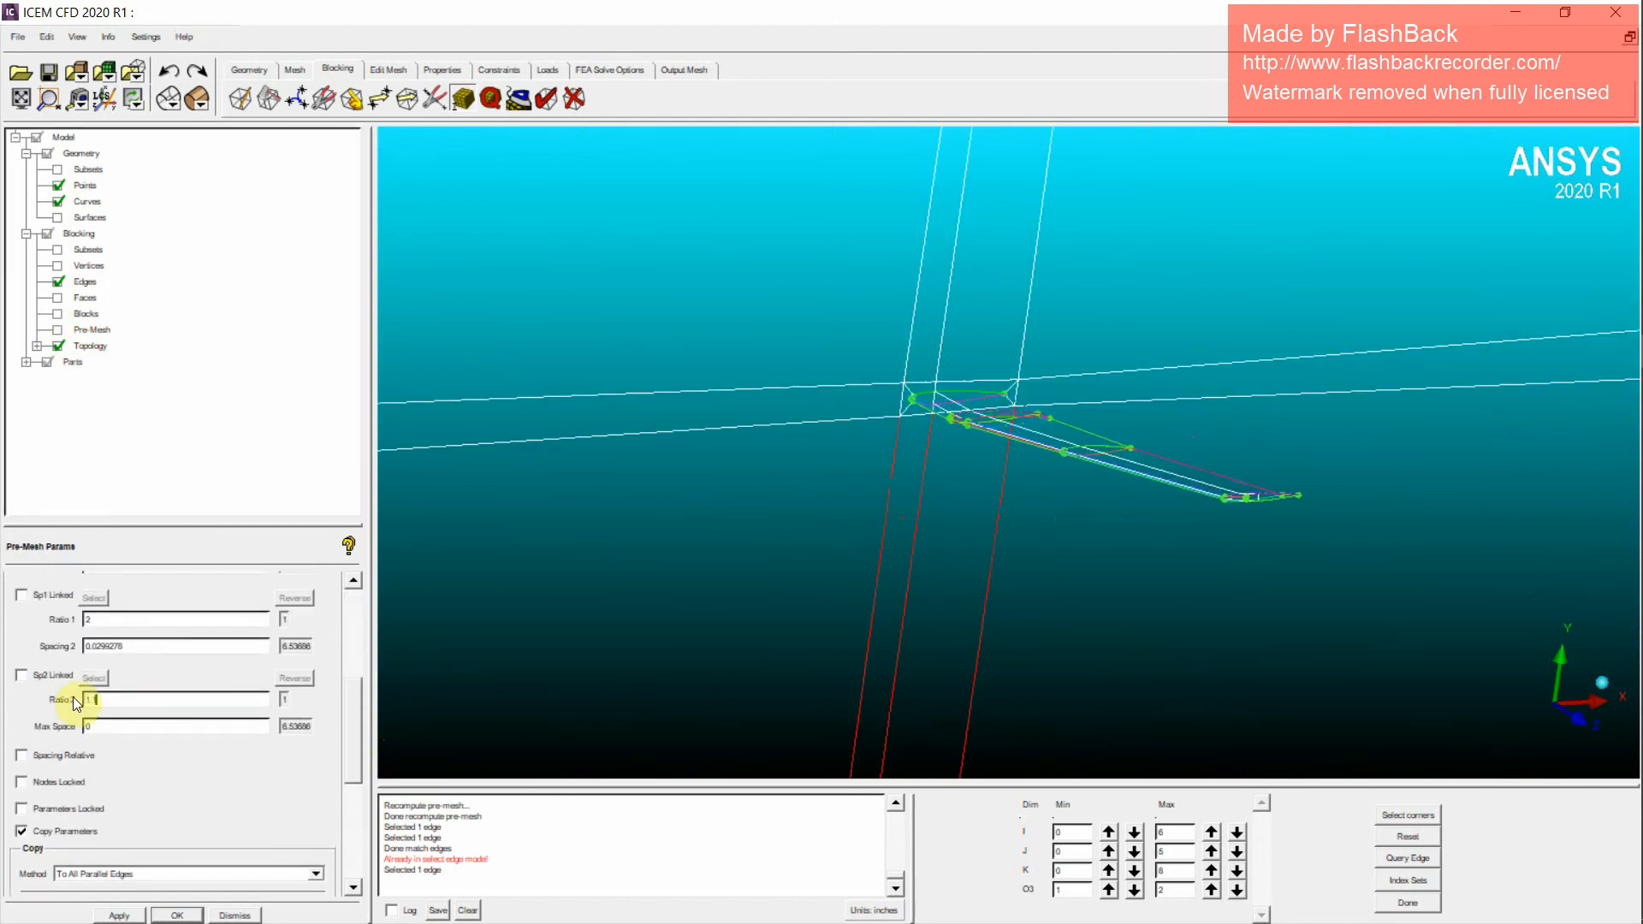
# Step: Set the node count of the vertical edge below the leading edge to 45 and apply it
pyautogui.scroll(5, 325, 685)
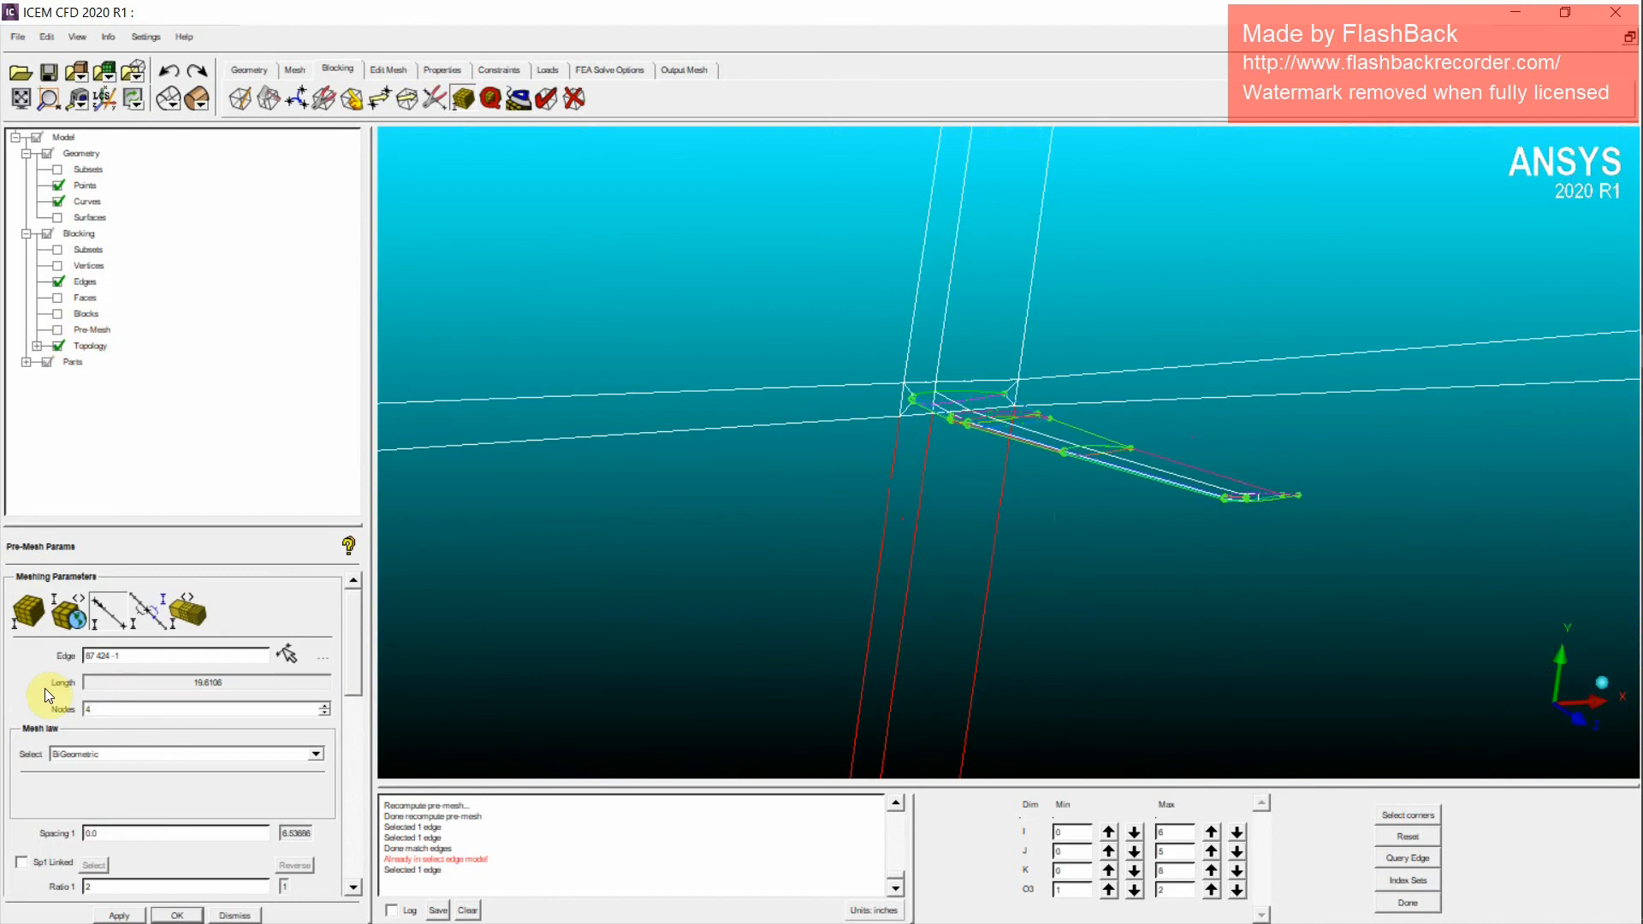
pyautogui.write('5')
pyautogui.click(119, 914)
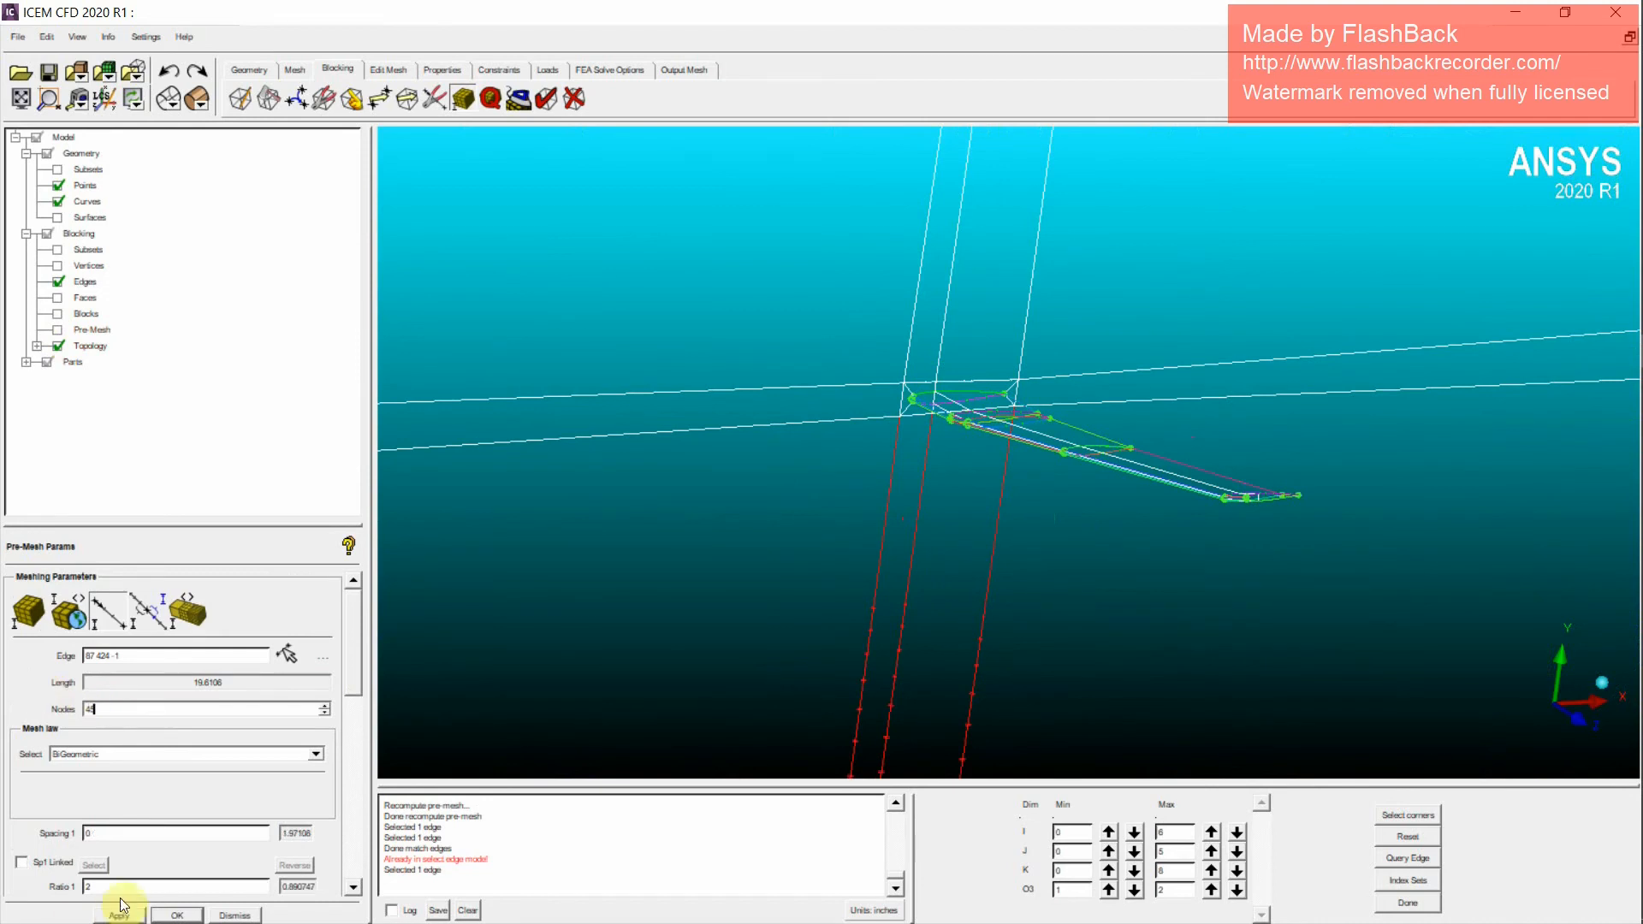
# Step: Recompute the pre-mesh and examine the node distribution over the whole symmetry plane
pyautogui.click(58, 331)
pyautogui.click(682, 594)
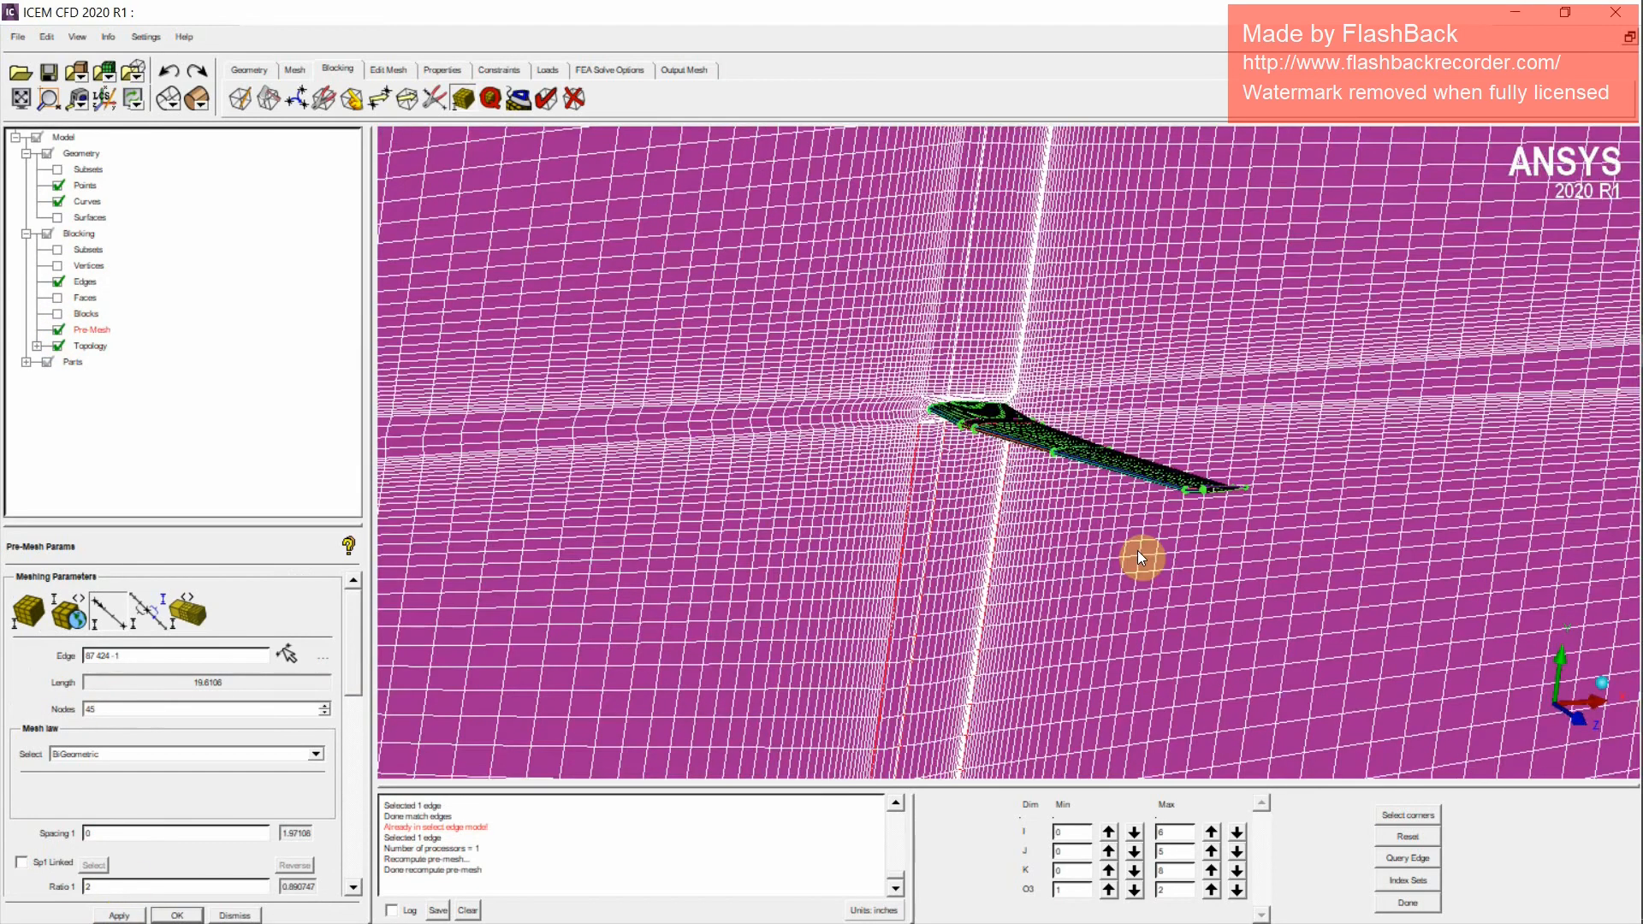
pyautogui.scroll(-5, 1129, 572)
pyautogui.scroll(-2, 968, 635)
pyautogui.moveTo(968, 635); pyautogui.dragTo(1089, 576)
pyautogui.scroll(5, 983, 457)
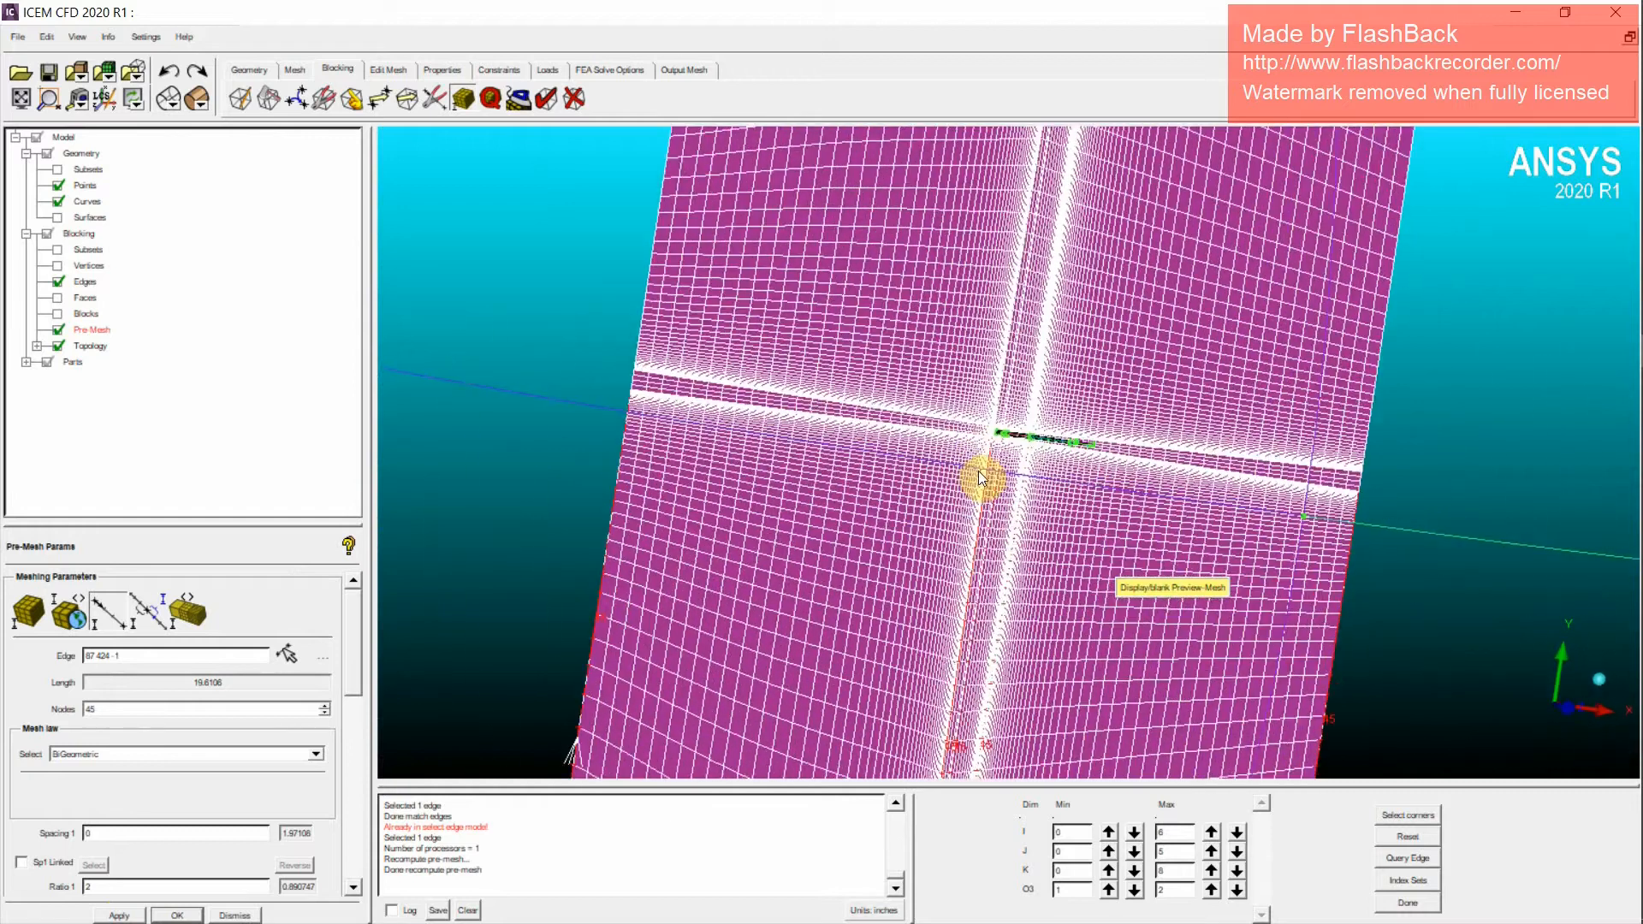
# Step: Examine the mesh below the wing and the O-grid transition around the root's leading edge up close
pyautogui.scroll(3, 981, 477)
pyautogui.moveTo(983, 473); pyautogui.dragTo(1118, 599)
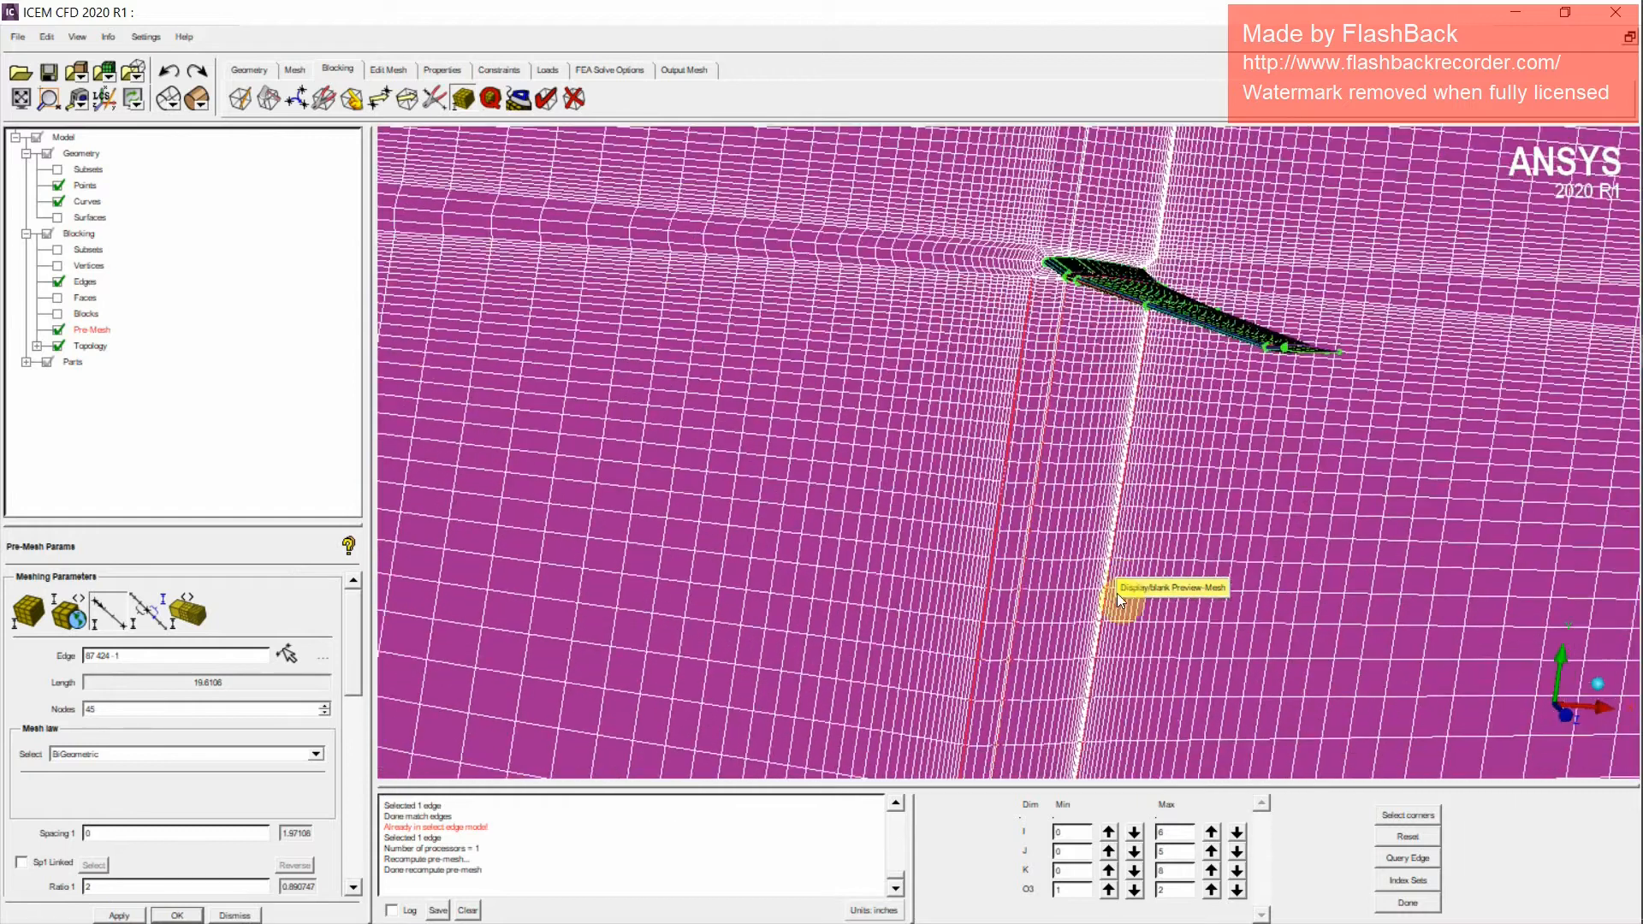
pyautogui.scroll(1, 1111, 532)
pyautogui.moveTo(1112, 531); pyautogui.dragTo(1122, 576, button='middle')
pyautogui.scroll(3, 1122, 576)
pyautogui.scroll(2, 1049, 505)
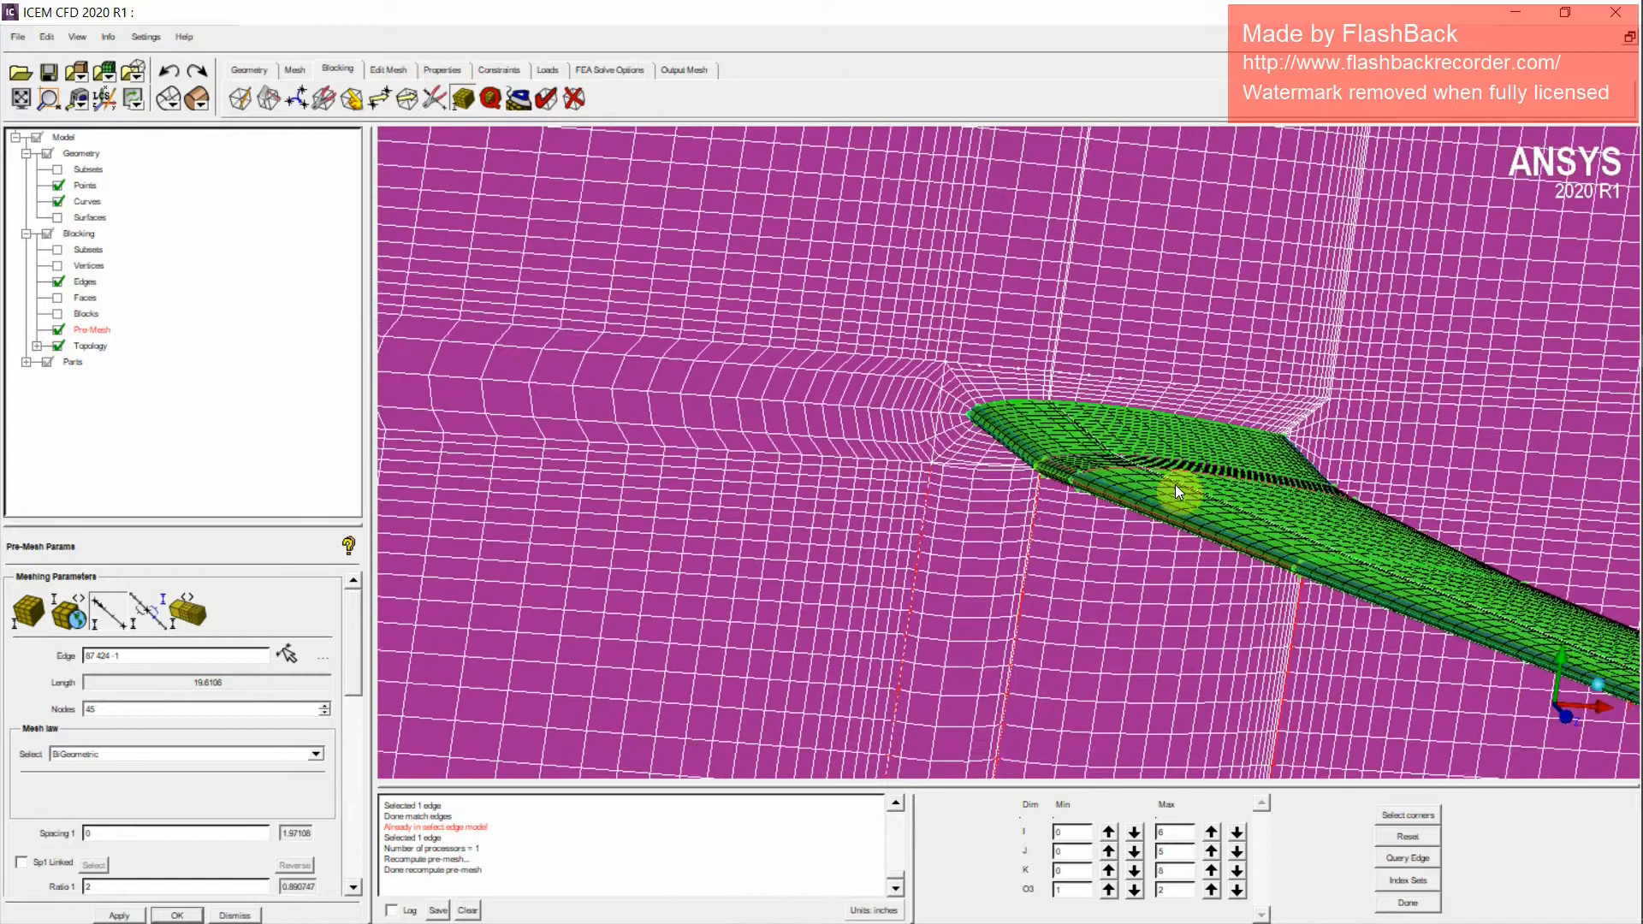
pyautogui.moveTo(1178, 492); pyautogui.dragTo(894, 548)
pyautogui.click(62, 352)
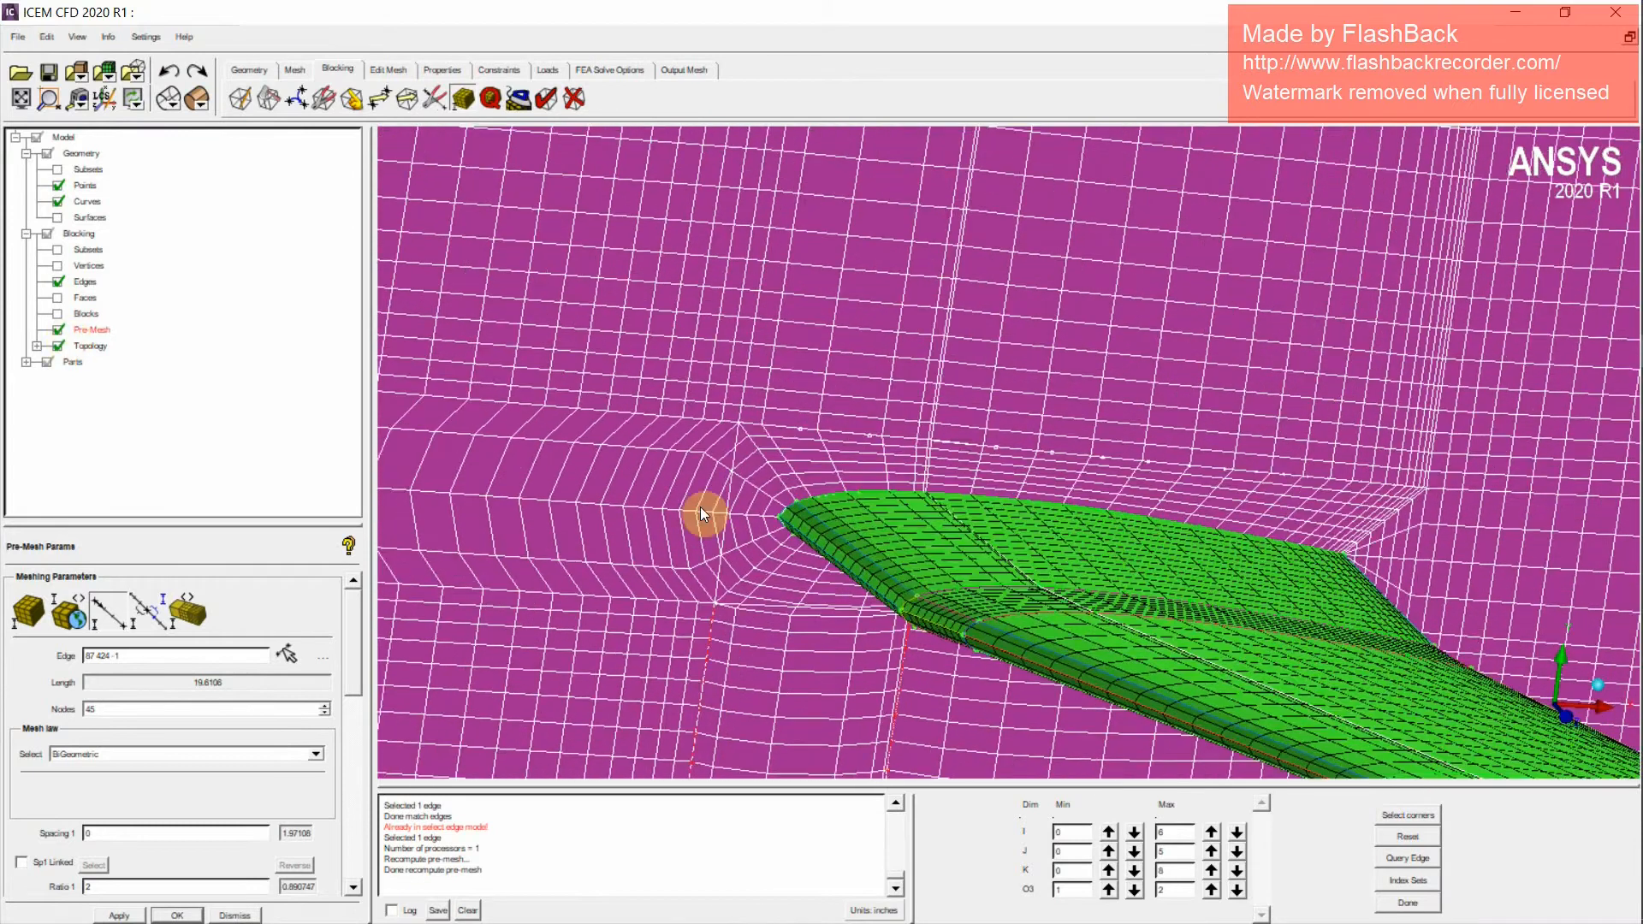
# Step: Set the chordwise edge just behind the wing's leading edge to 14 nodes and recompute the pre-mesh
pyautogui.scroll(2, 841, 549)
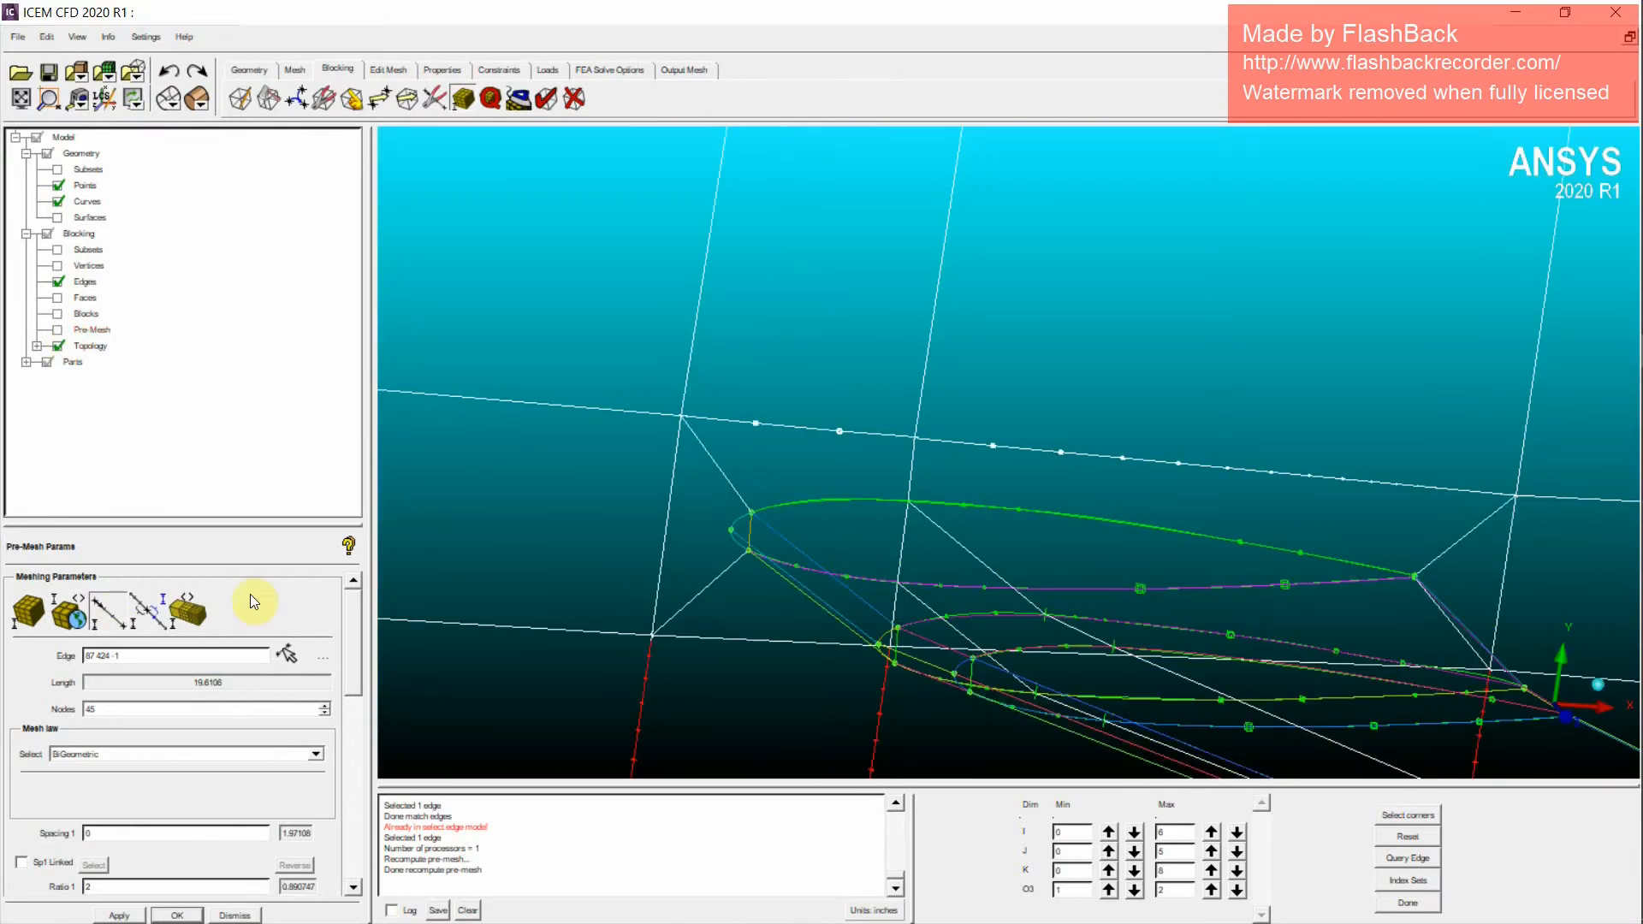
pyautogui.click(182, 604)
pyautogui.click(802, 505)
pyautogui.click(113, 824)
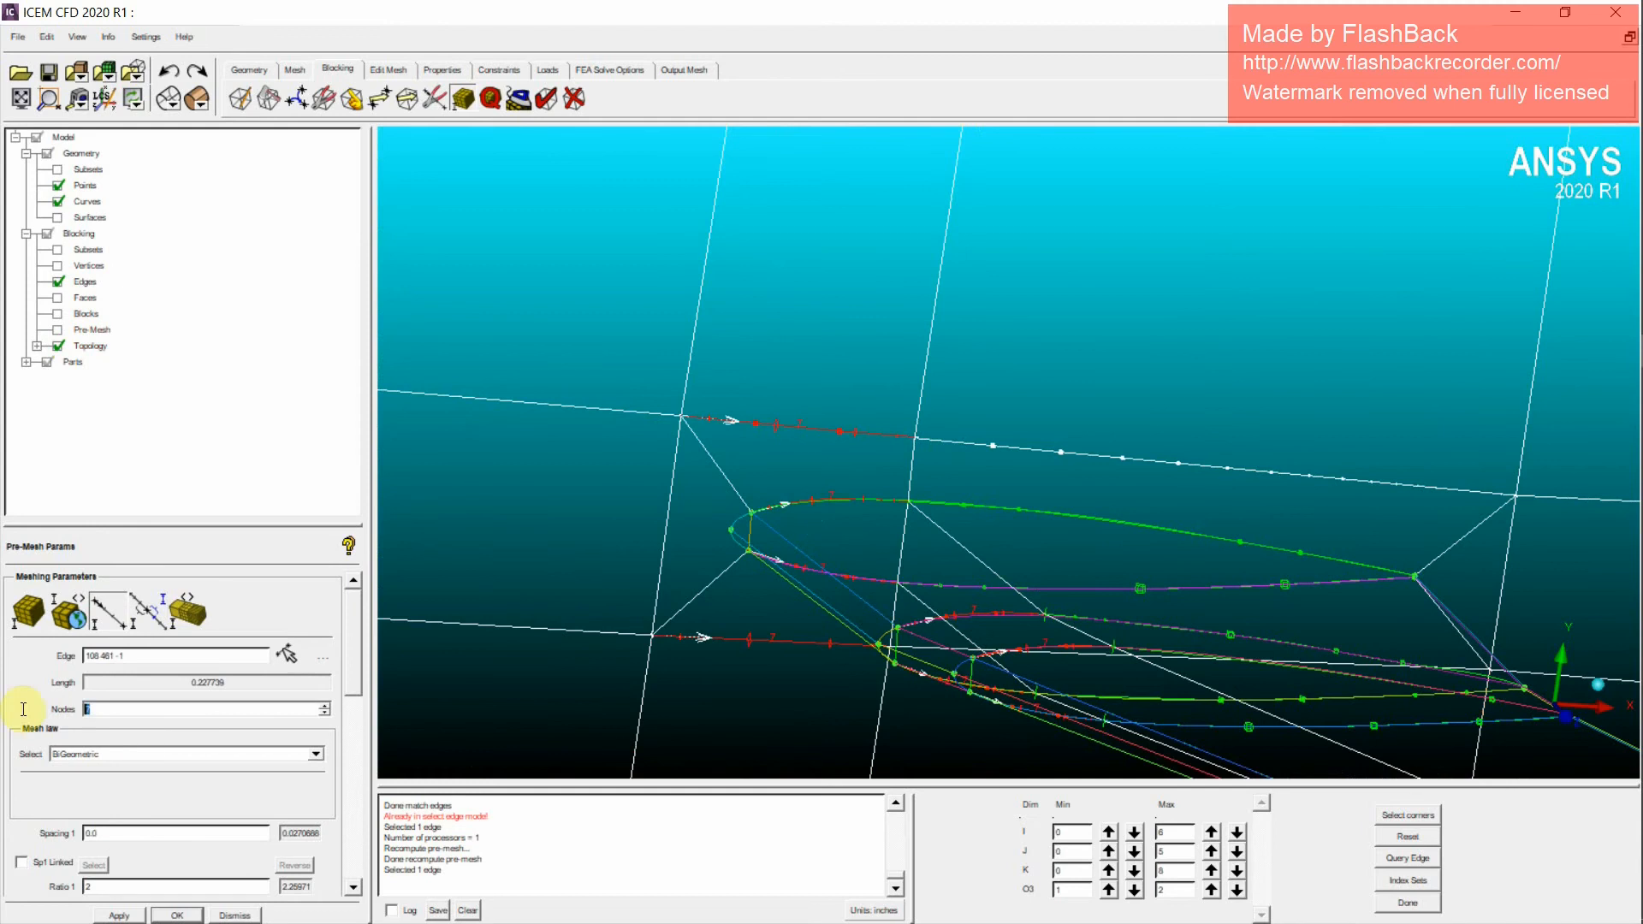
pyautogui.click(90, 326)
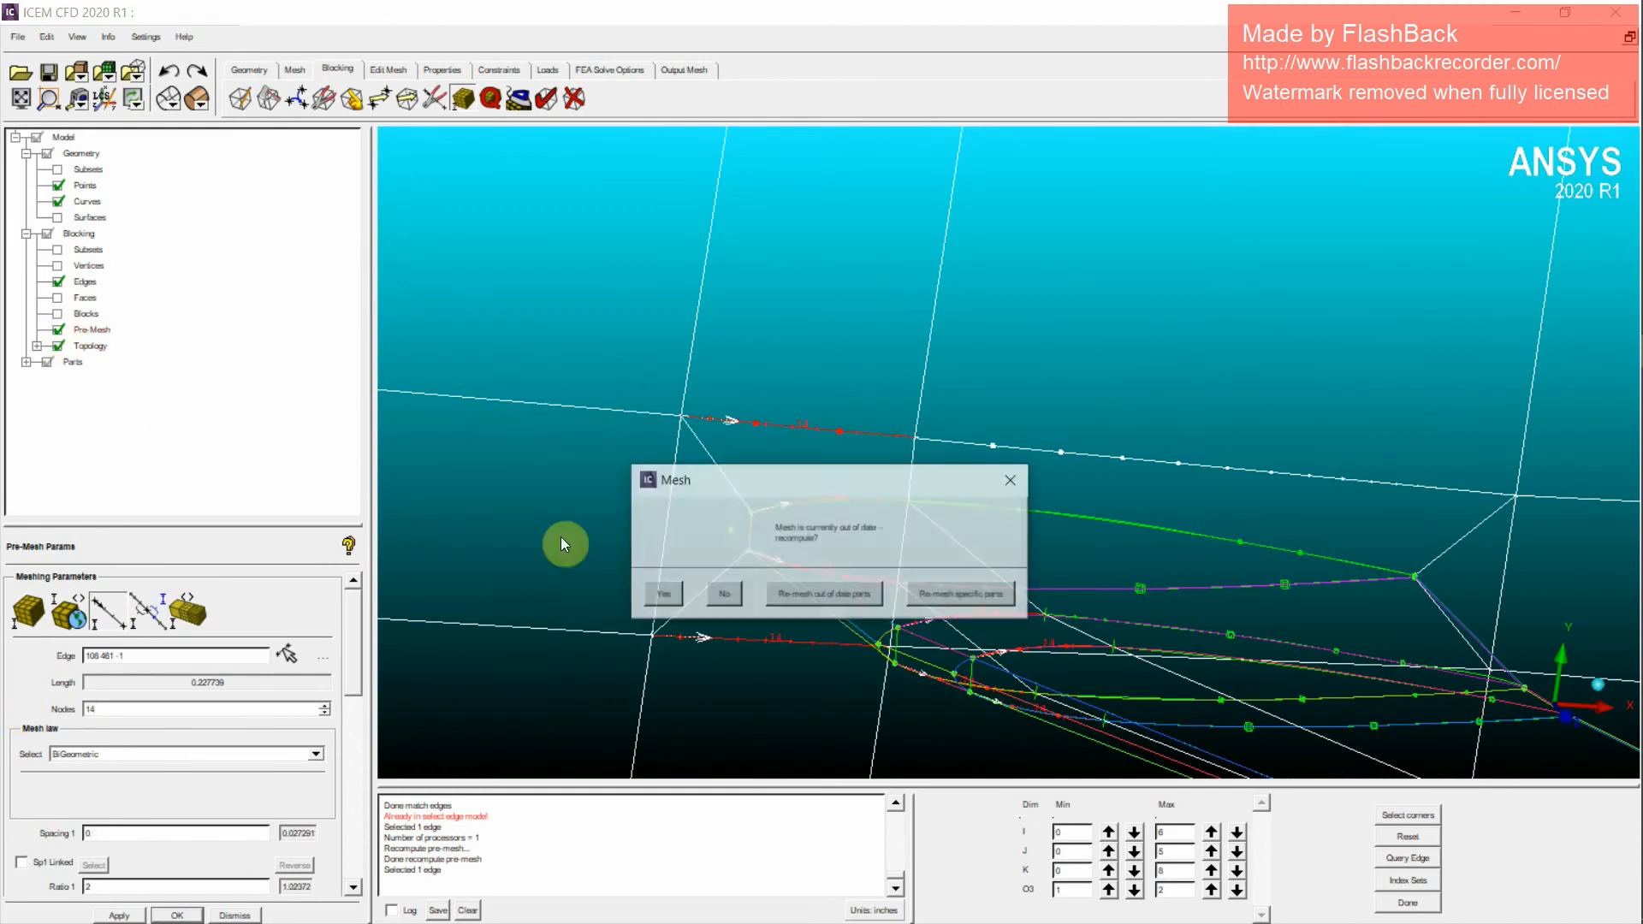
pyautogui.click(653, 594)
pyautogui.scroll(2, 737, 577)
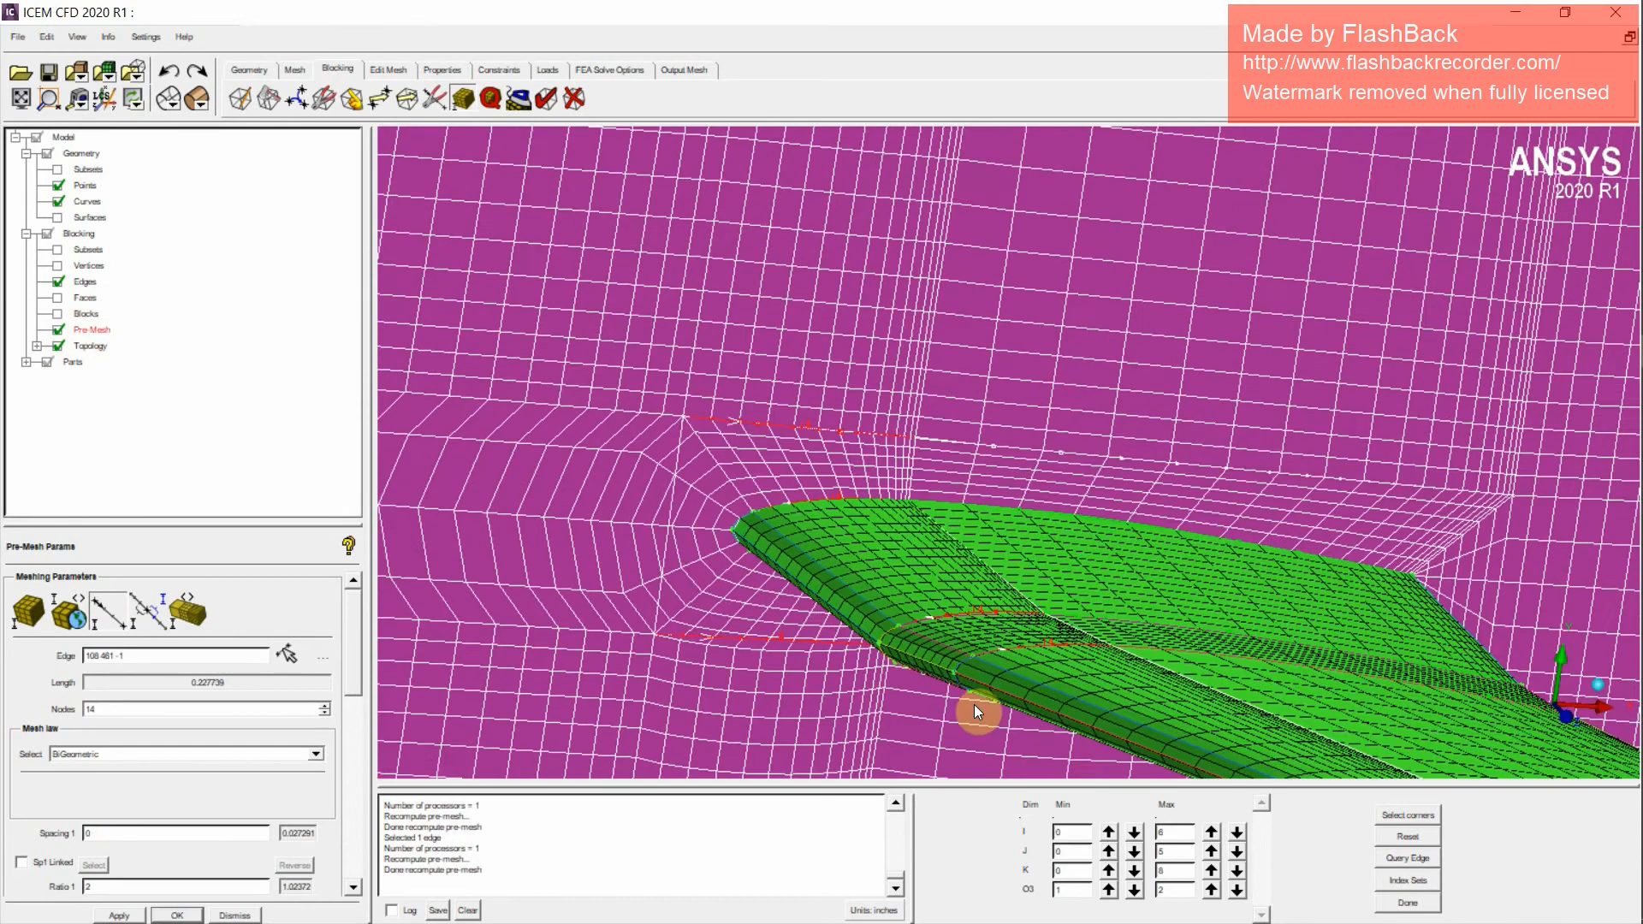
# Step: Set the short vertical edge across the wing tip's thickness to 10 nodes and apply it
pyautogui.moveTo(979, 711); pyautogui.dragTo(1397, 598)
pyautogui.scroll(-9, 1515, 444)
pyautogui.moveTo(1515, 444); pyautogui.dragTo(1276, 568, button='middle')
pyautogui.scroll(3, 1283, 563)
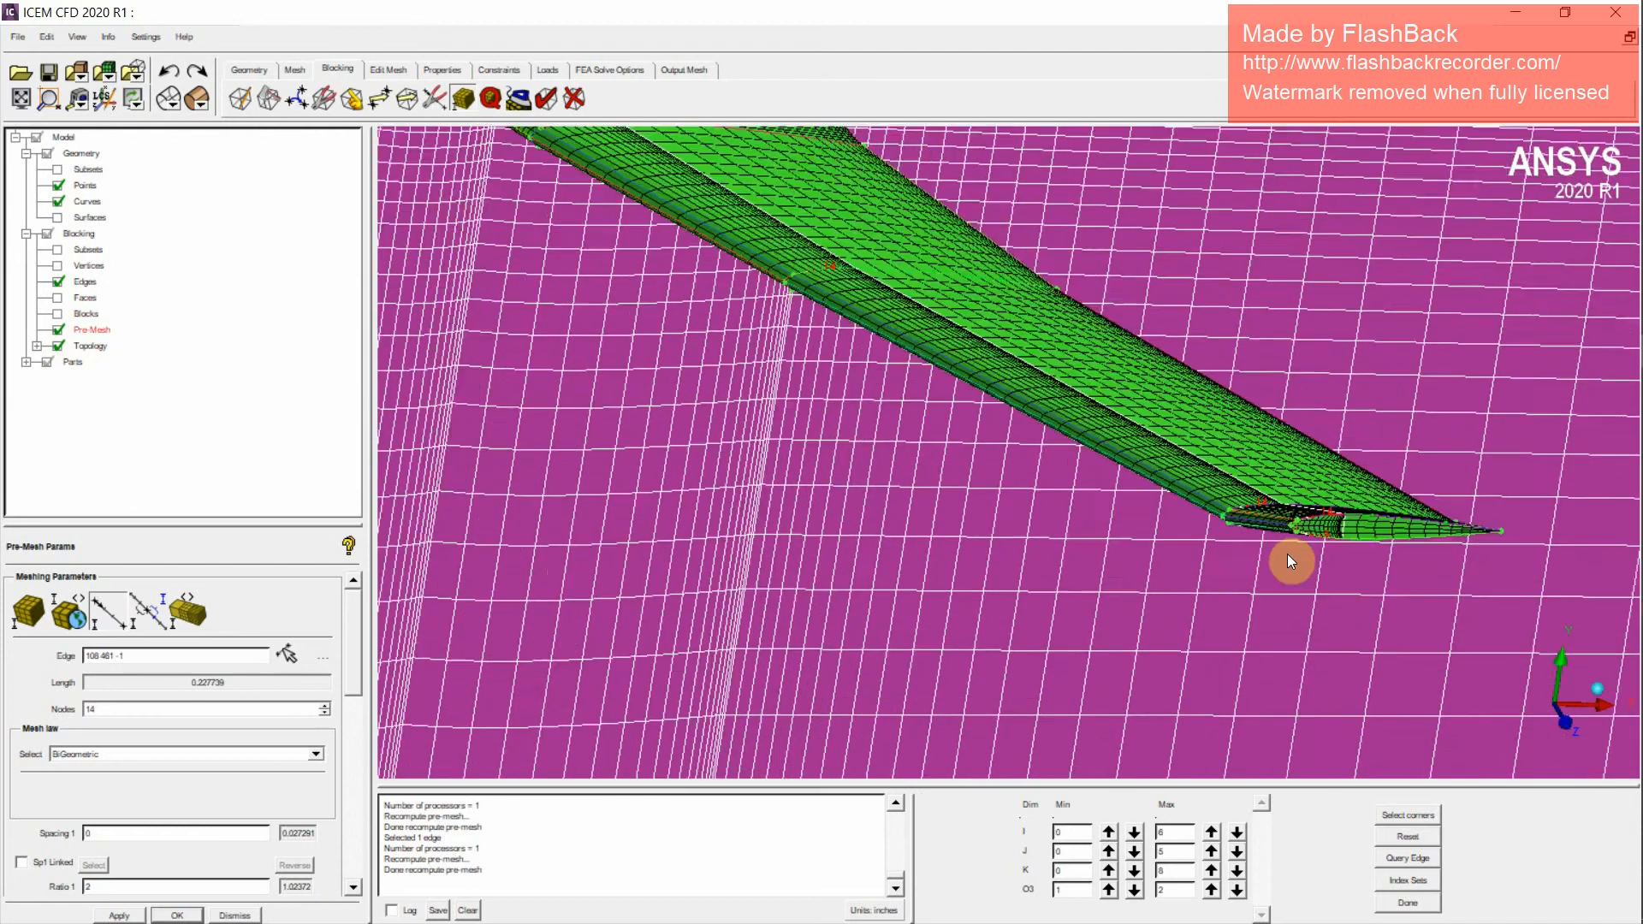
pyautogui.moveTo(1390, 565); pyautogui.dragTo(1079, 590, button='middle')
pyautogui.scroll(4, 1071, 611)
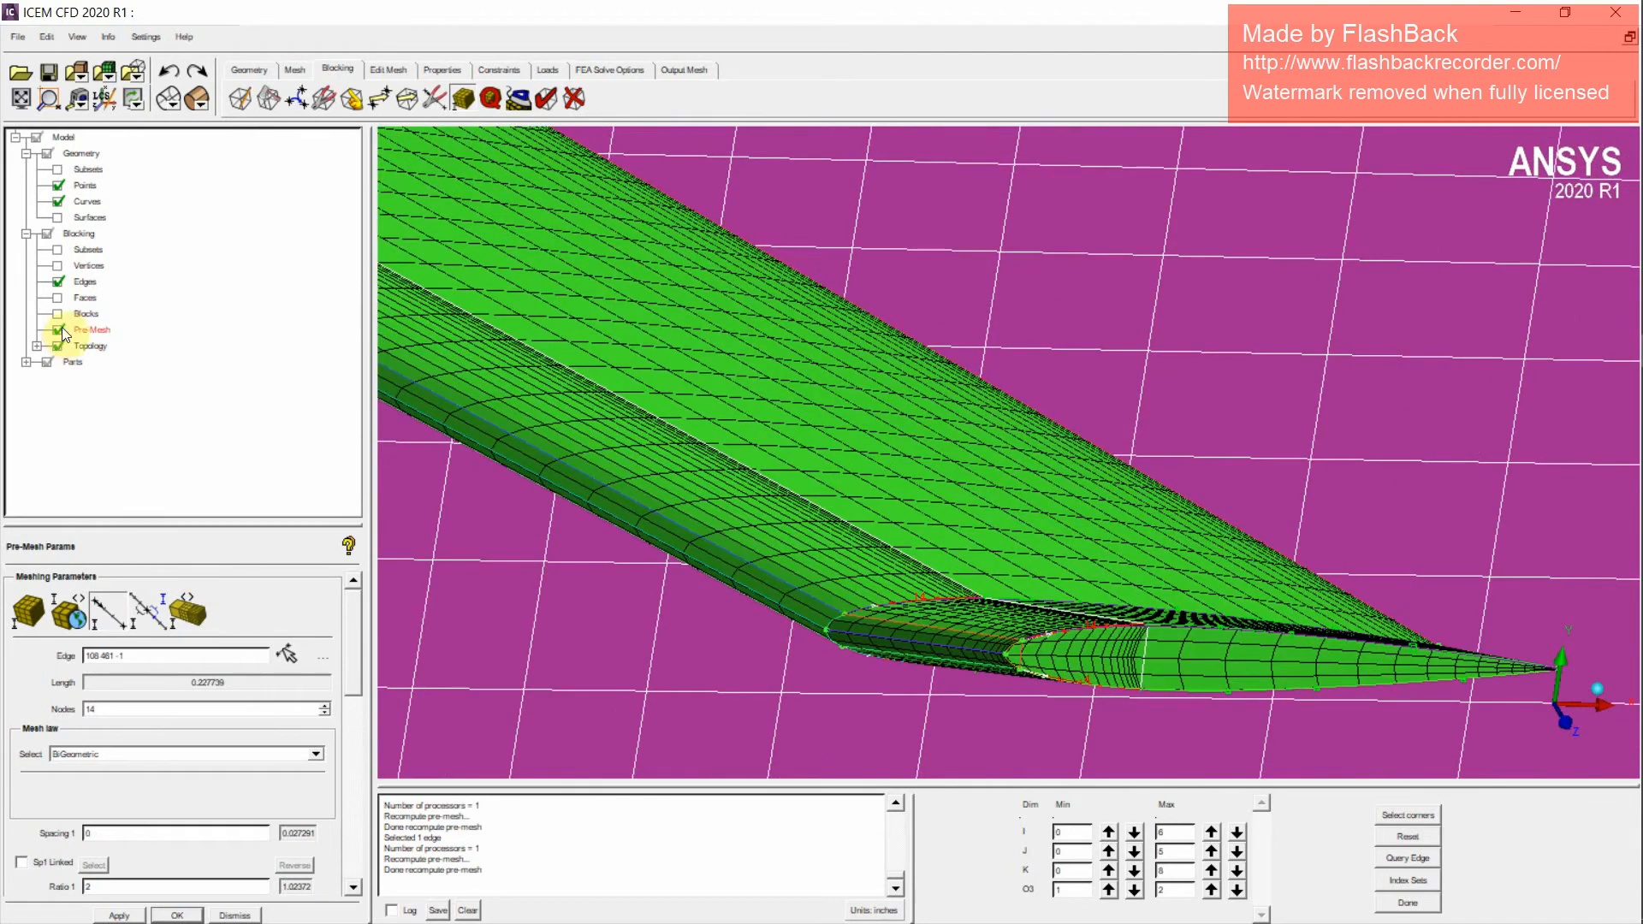
pyautogui.click(58, 331)
pyautogui.scroll(5, 963, 597)
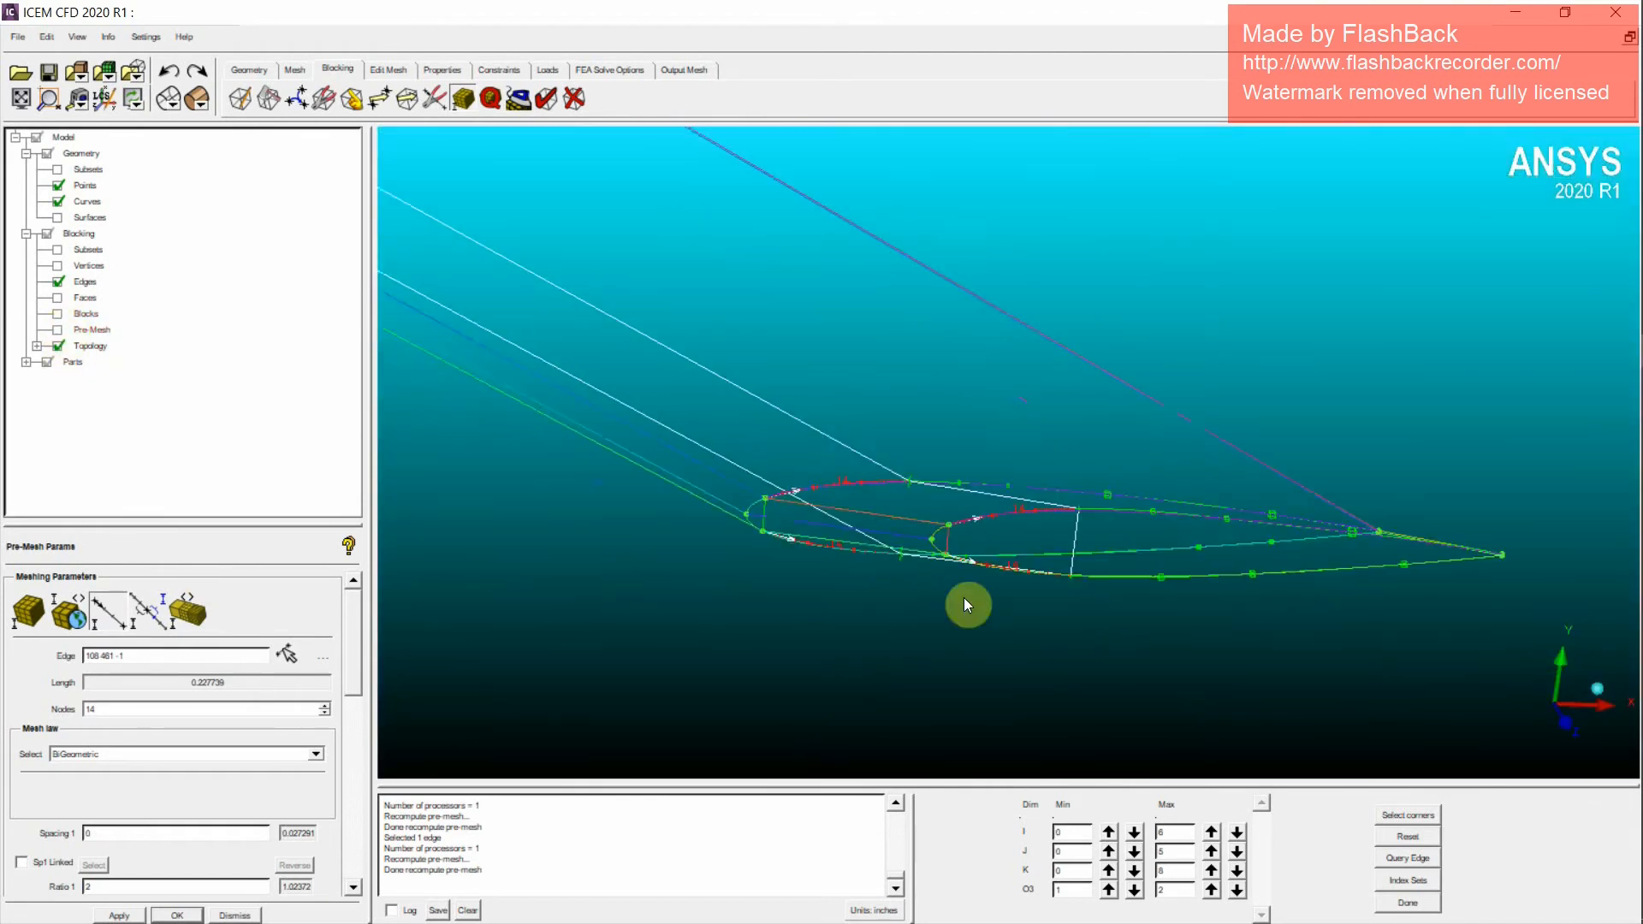
pyautogui.moveTo(965, 629); pyautogui.dragTo(958, 557, button='middle')
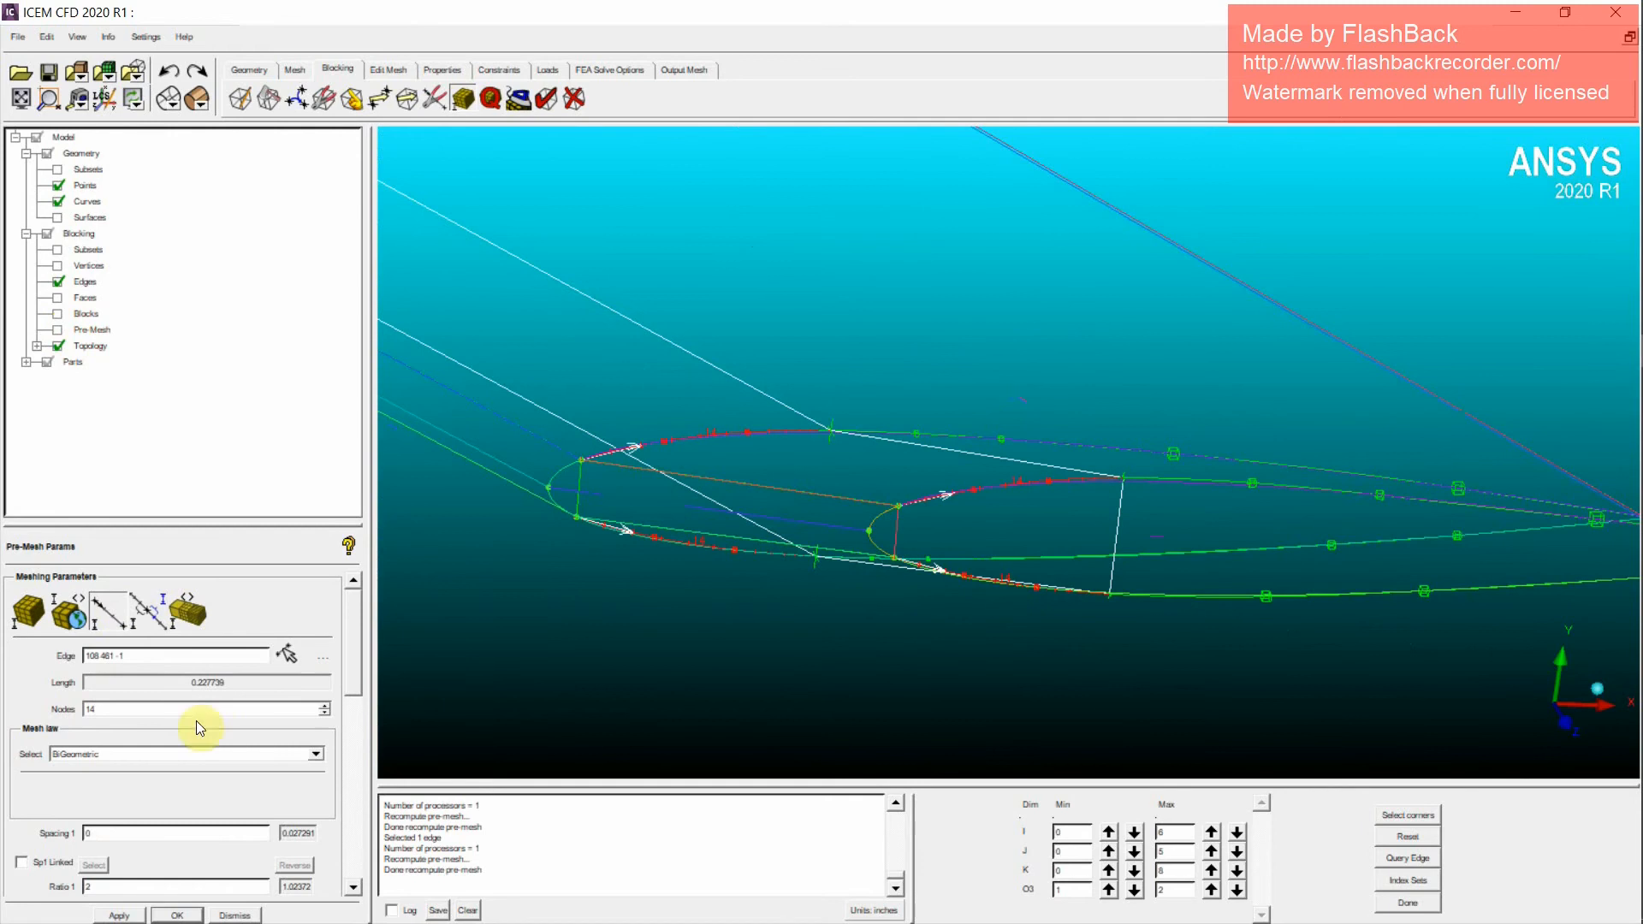
pyautogui.click(114, 622)
pyautogui.click(946, 568)
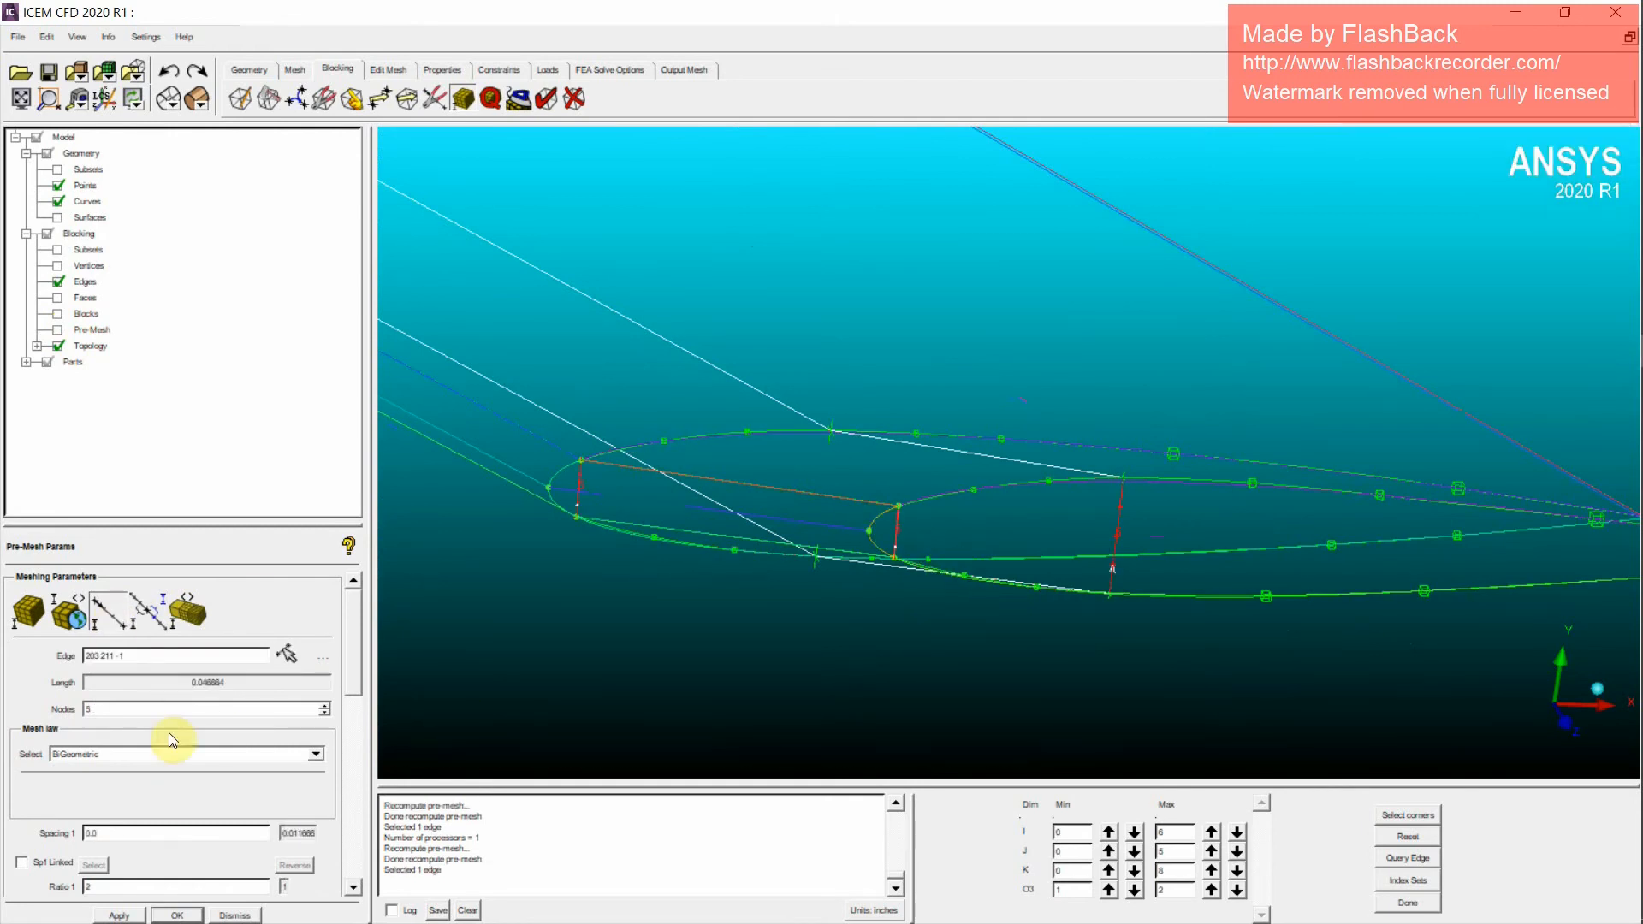
pyautogui.write('1')
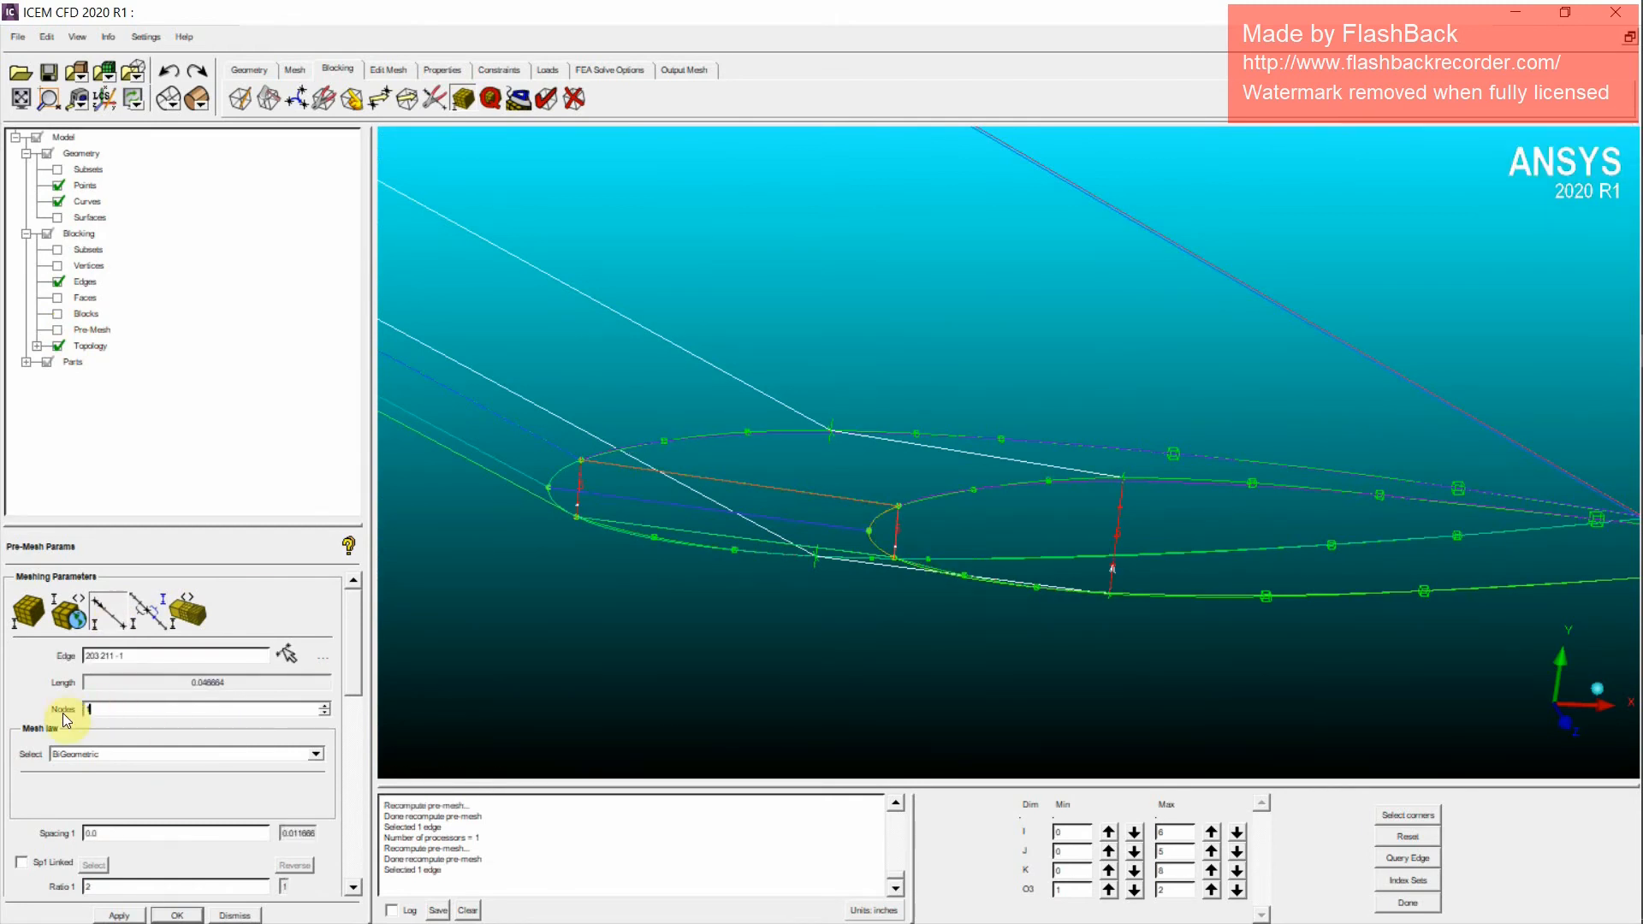
pyautogui.write('0')
pyautogui.click(127, 913)
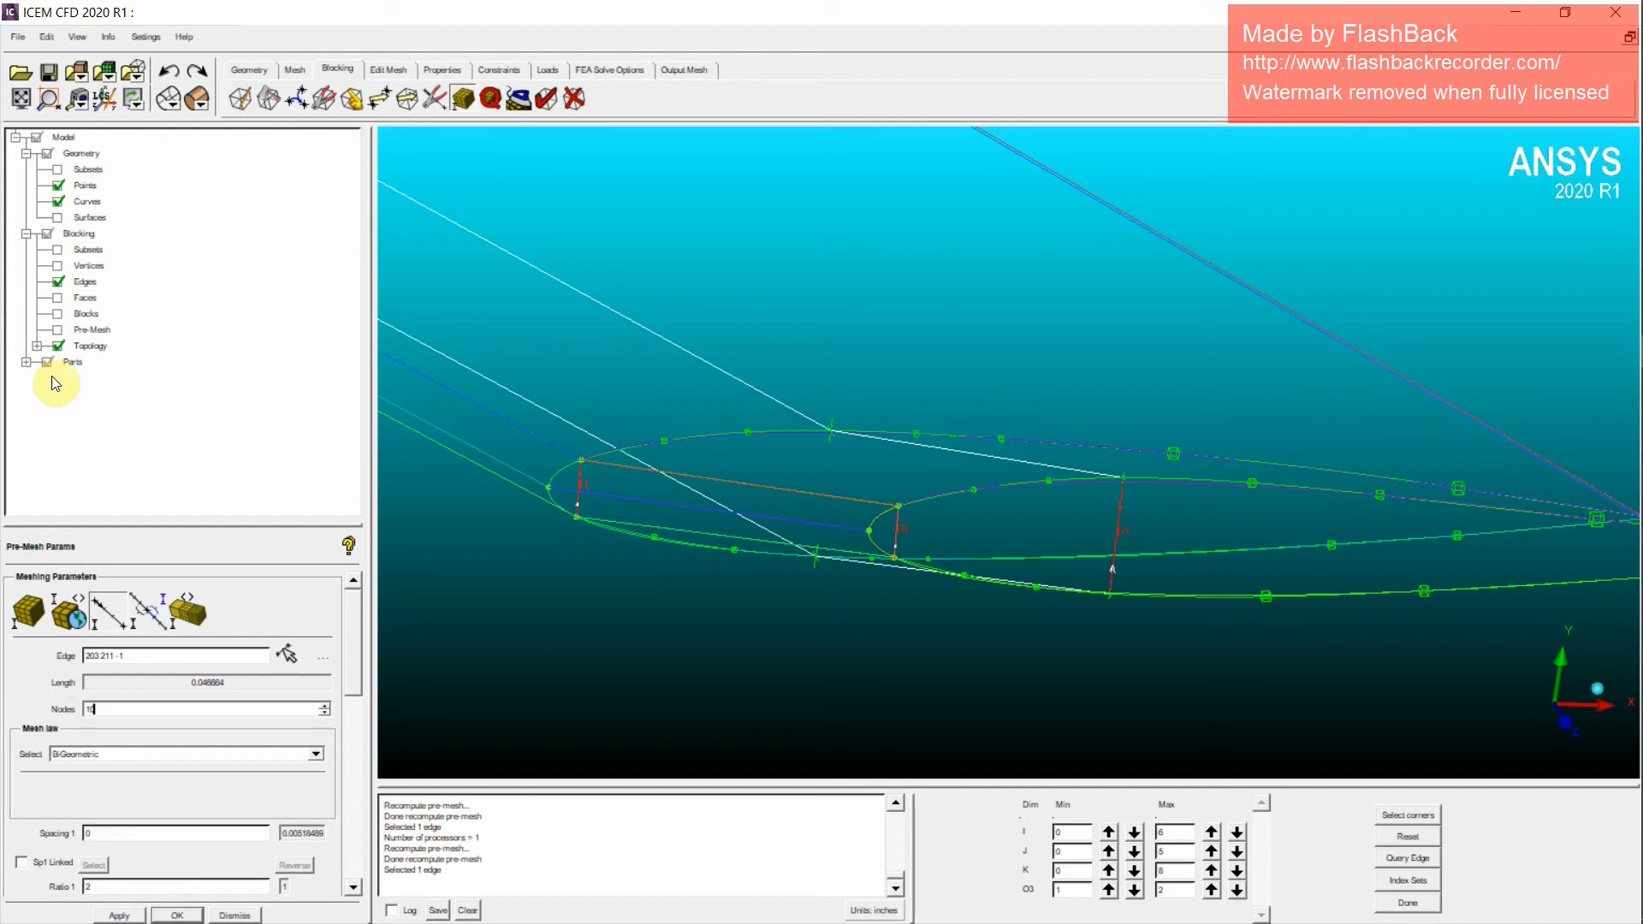
# Step: Recompute the pre-mesh and check the cells across the wing tip's thickness
pyautogui.click(58, 330)
pyautogui.click(664, 595)
pyautogui.moveTo(1037, 571); pyautogui.dragTo(891, 524, button='right')
# Step: Set the upper chordwise edge running to the wing tip's trailing edge to 30 nodes and recompute the pre-mesh
pyautogui.click(65, 332)
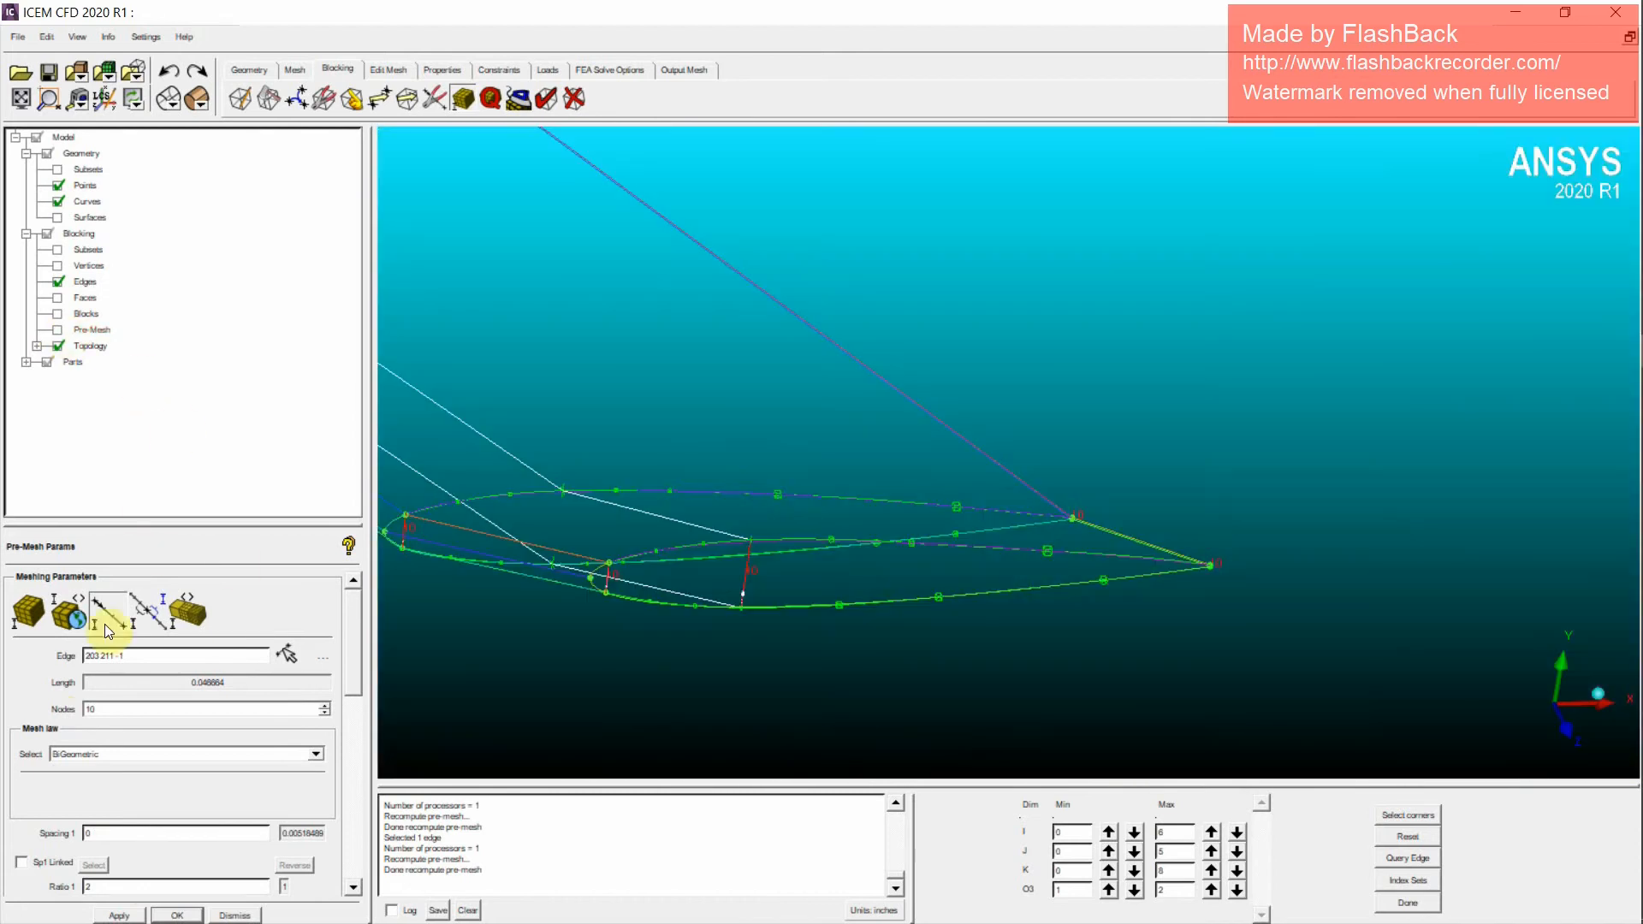
pyautogui.click(109, 619)
pyautogui.click(837, 490)
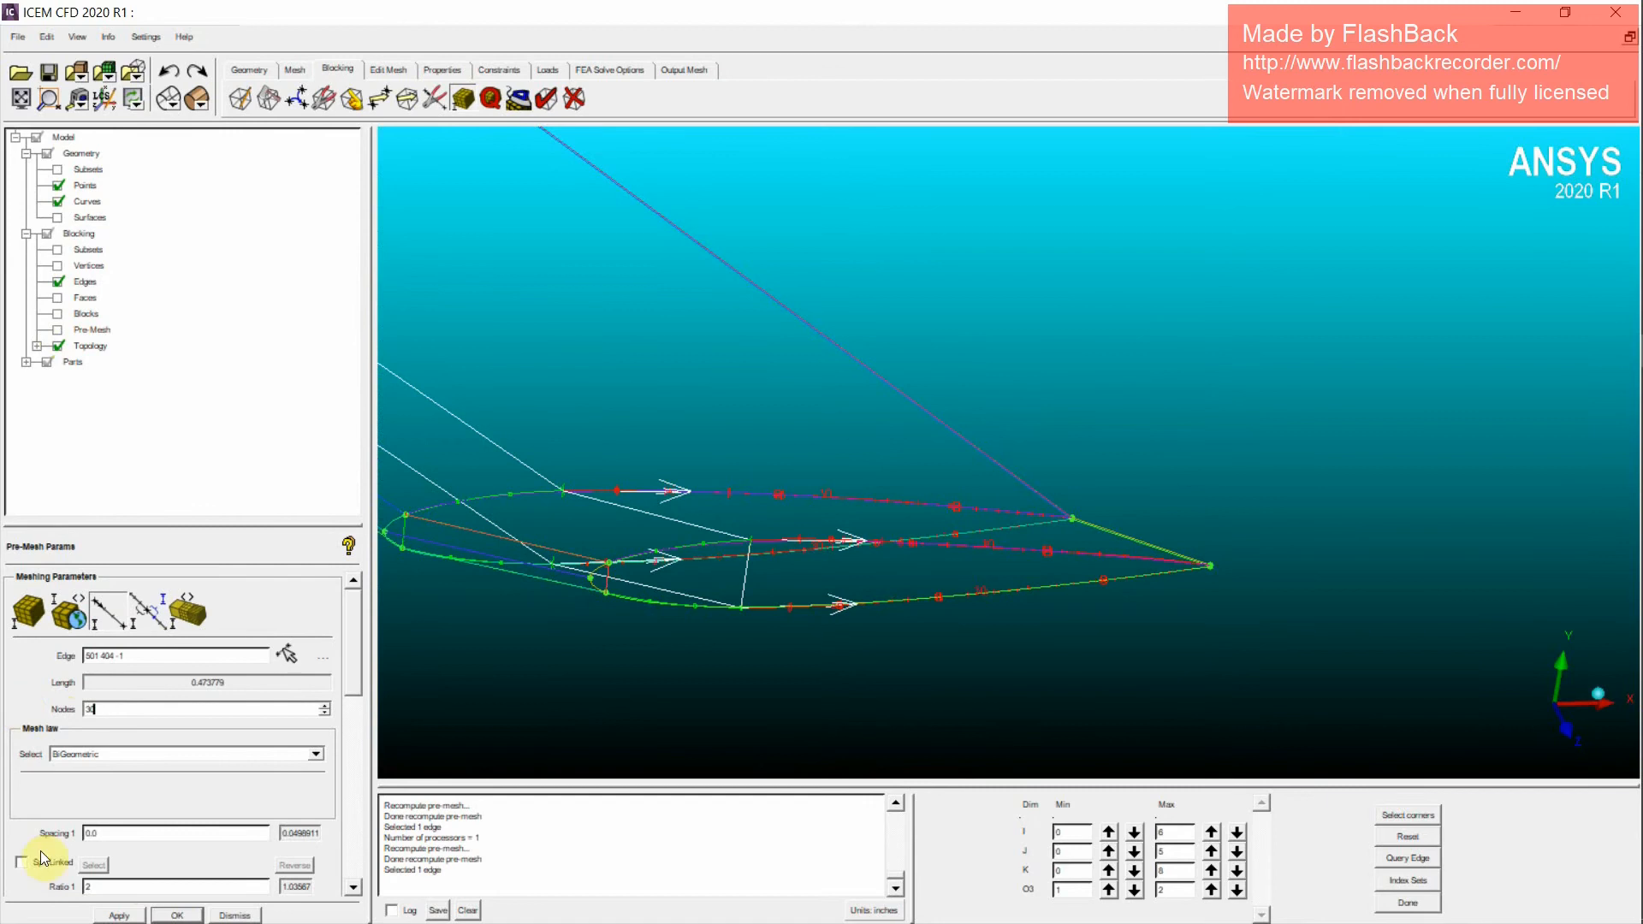
pyautogui.click(58, 329)
pyautogui.click(669, 596)
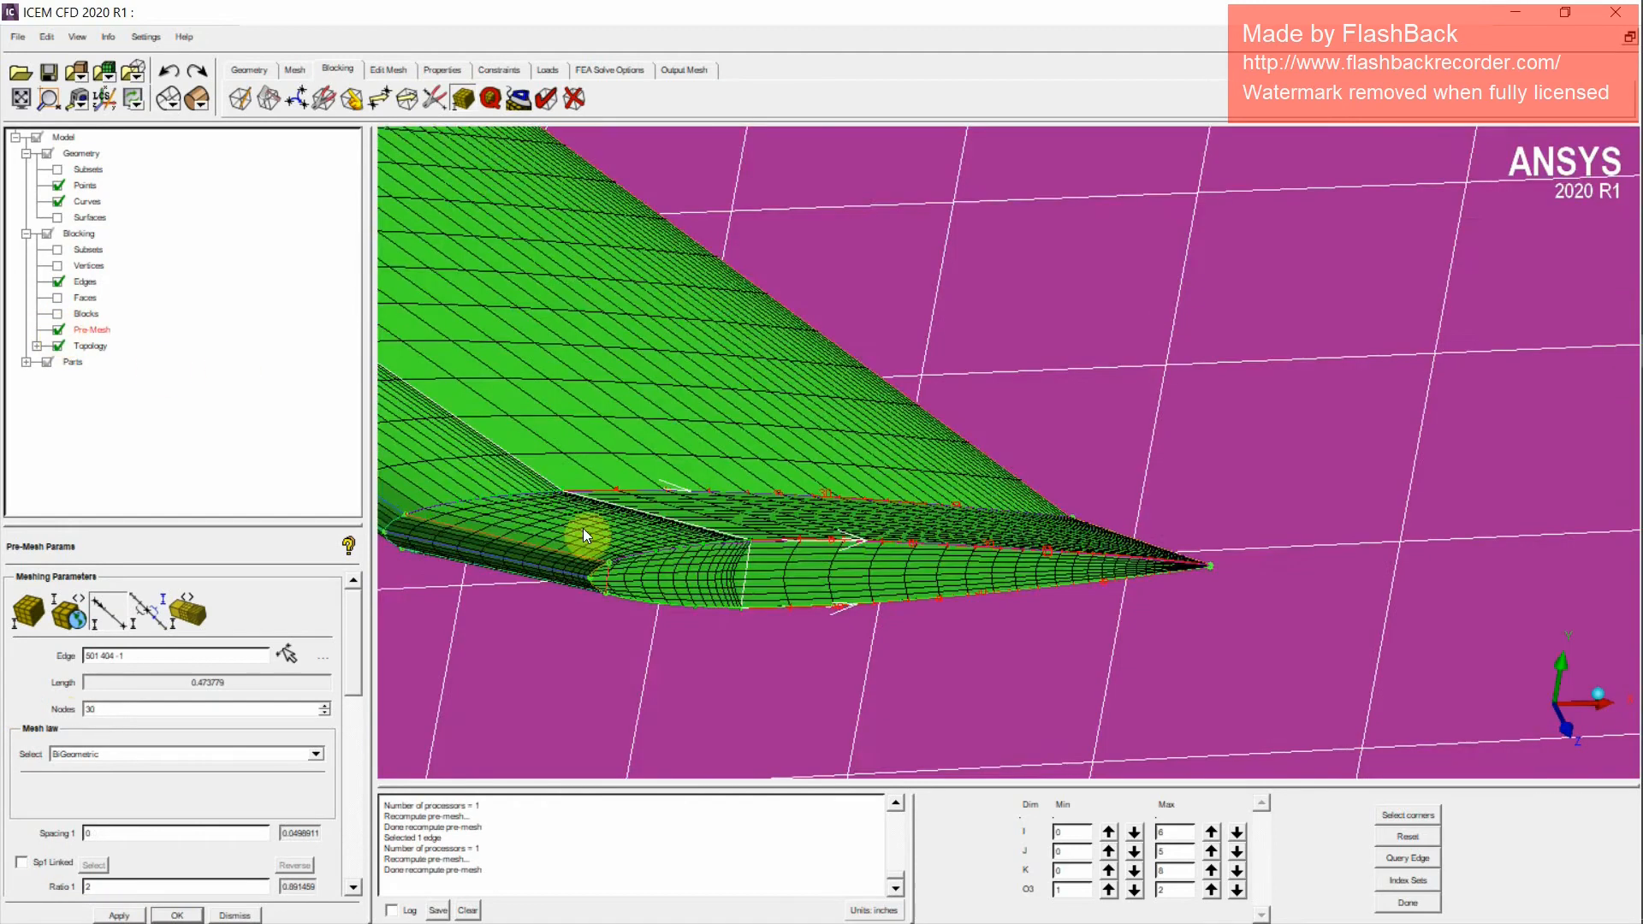
pyautogui.moveTo(980, 505); pyautogui.dragTo(1008, 520)
pyautogui.moveTo(1008, 521); pyautogui.dragTo(1184, 578, button='middle')
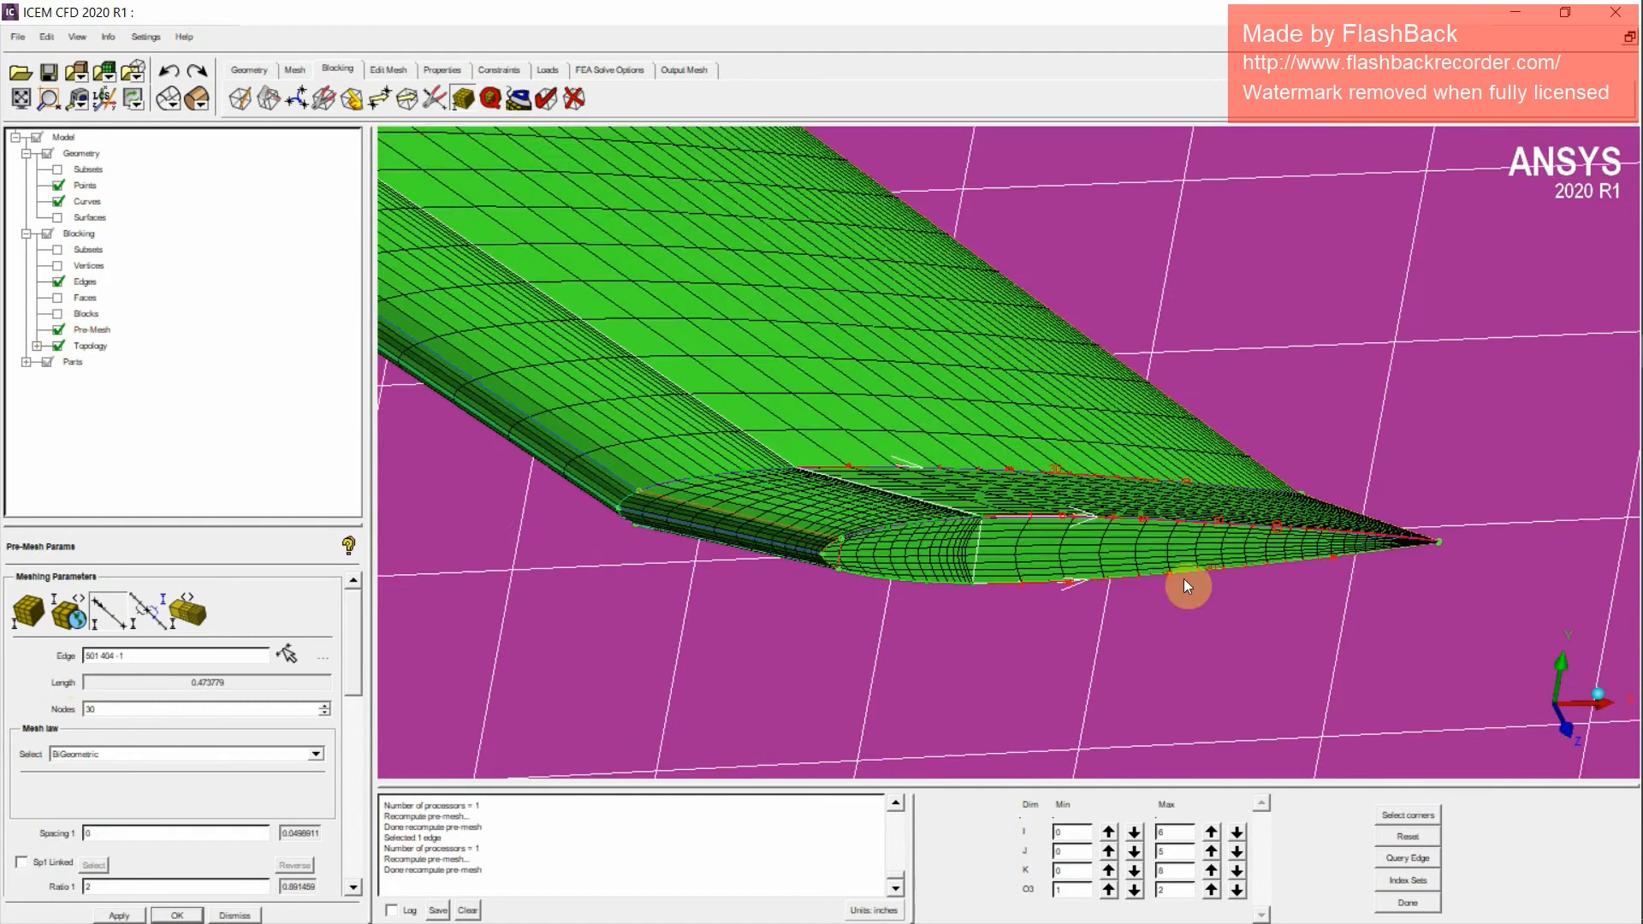
pyautogui.moveTo(1183, 578); pyautogui.dragTo(1131, 561, button='right')
# Step: Set Ratio 2 of the chordwise edge running to the trailing edge to 1.05 and recompute the pre-mesh
pyautogui.moveTo(356, 676); pyautogui.dragTo(354, 740)
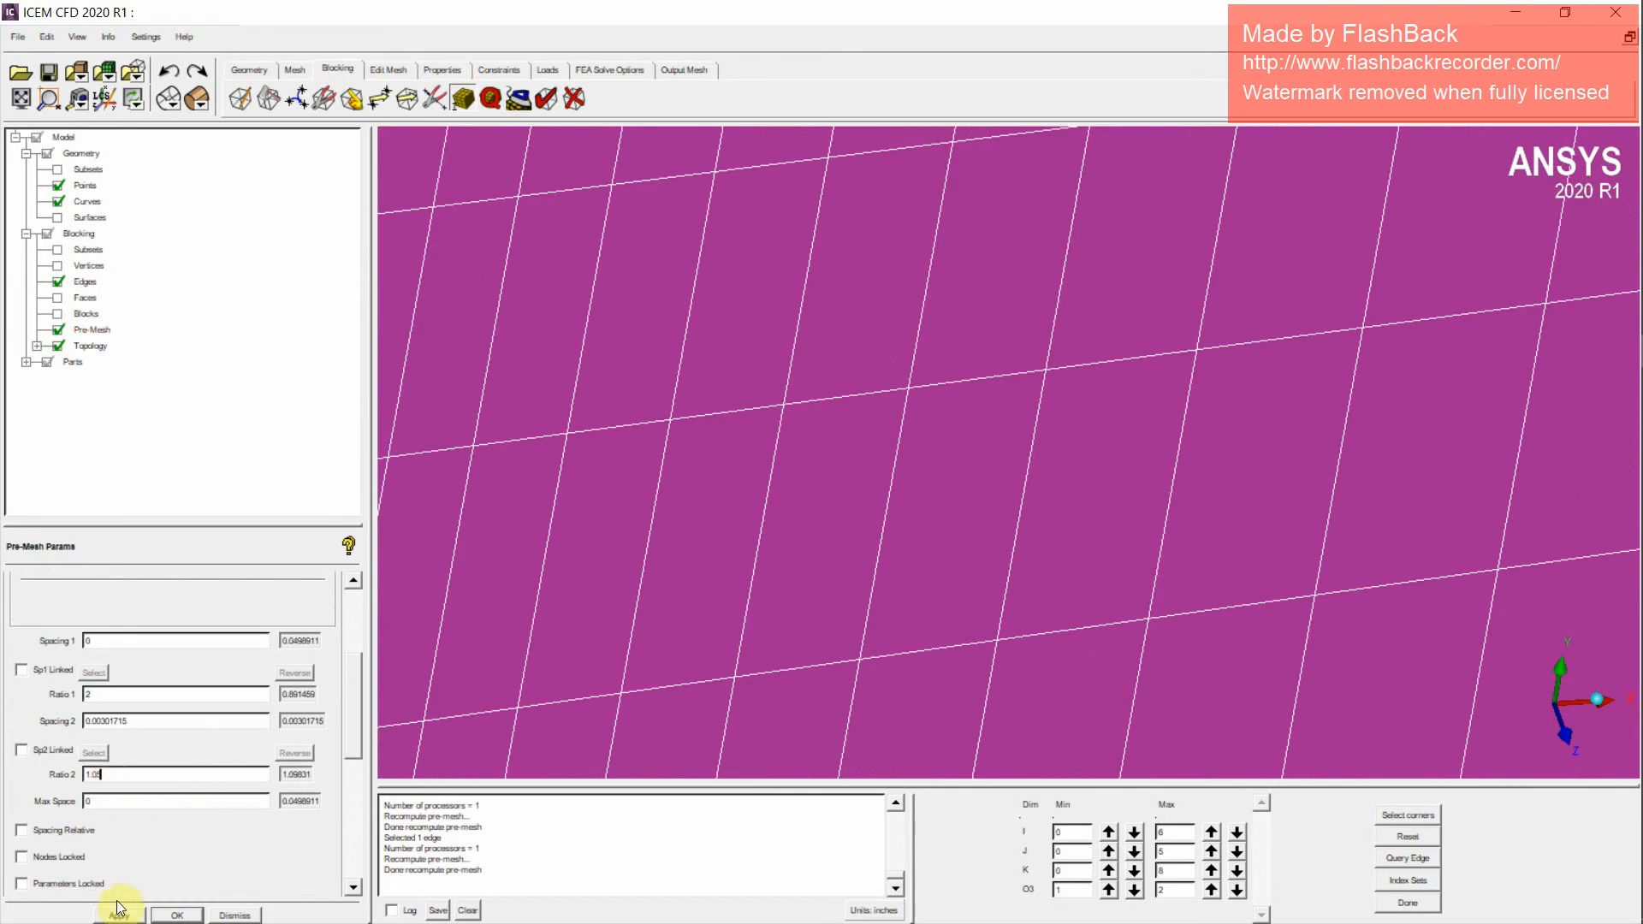
pyautogui.moveTo(1080, 411); pyautogui.dragTo(1056, 513, button='right')
pyautogui.moveTo(1091, 333); pyautogui.dragTo(1035, 582, button='middle')
pyautogui.moveTo(770, 620); pyautogui.dragTo(752, 572, button='right')
pyautogui.click(57, 329)
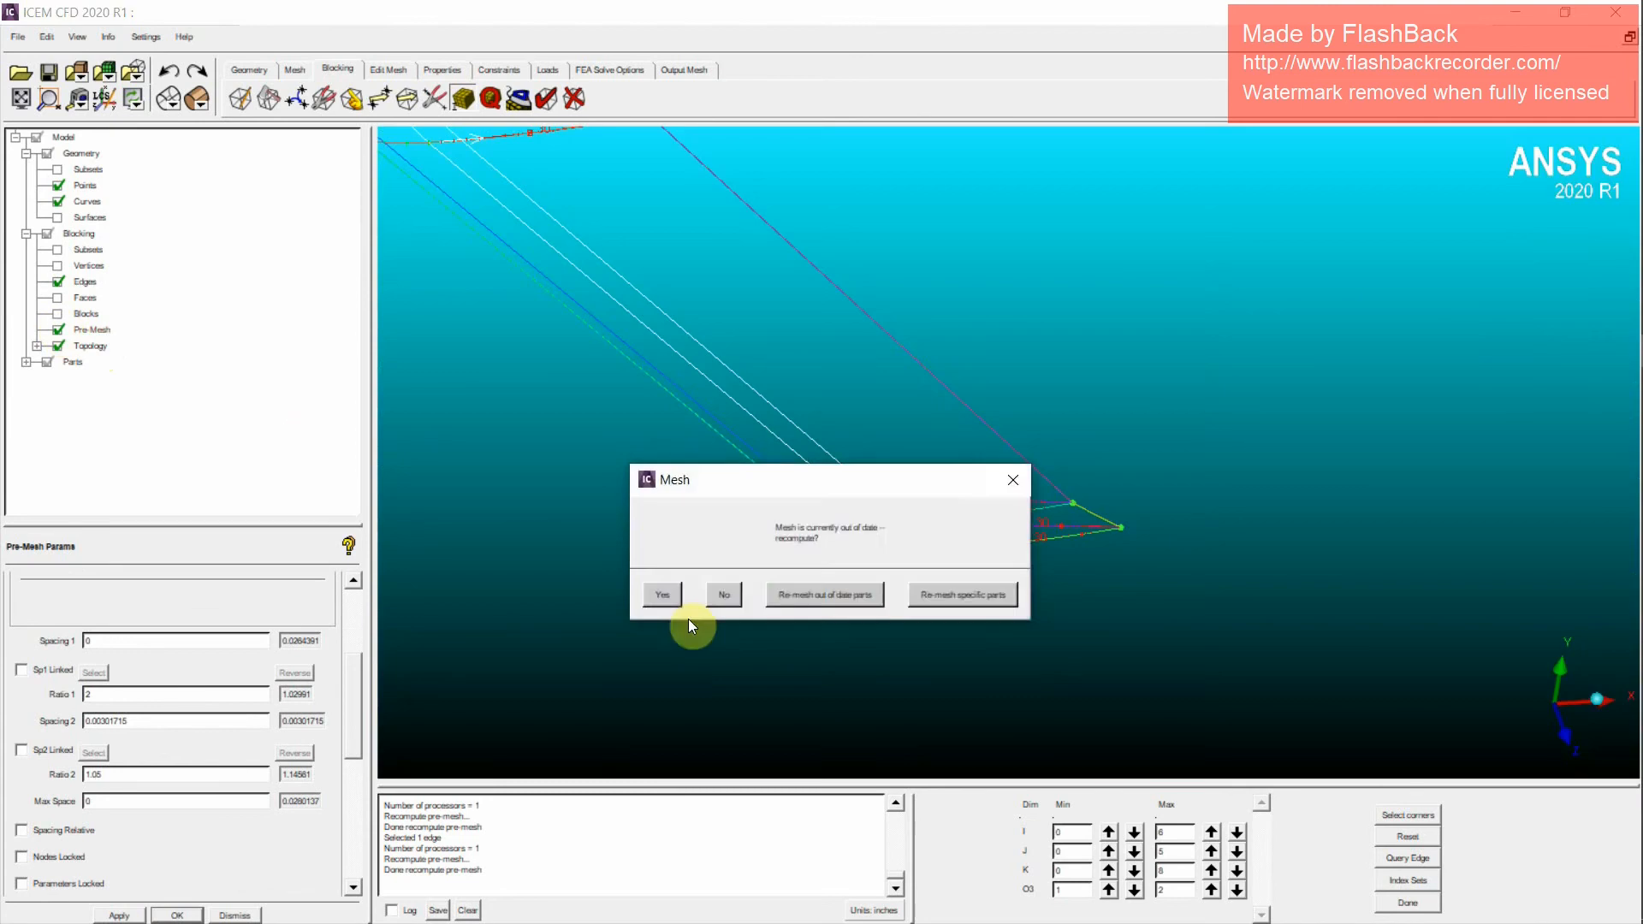
pyautogui.click(741, 567)
pyautogui.scroll(4, 907, 467)
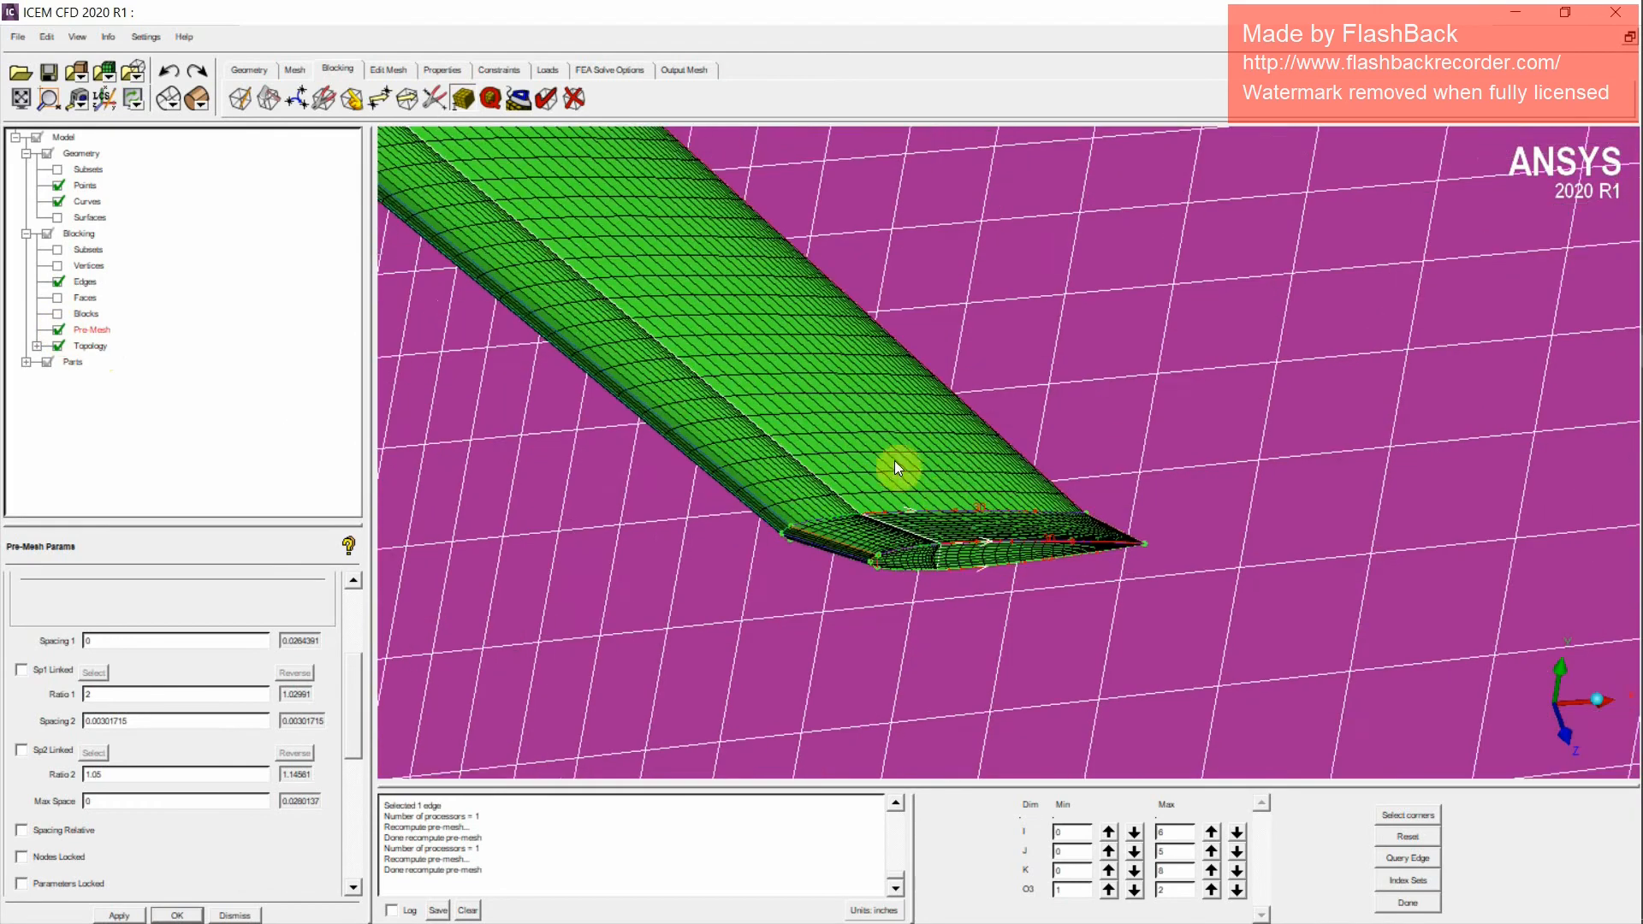
pyautogui.moveTo(1014, 581); pyautogui.dragTo(1137, 568, button='middle')
pyautogui.scroll(4, 1121, 577)
pyautogui.moveTo(1116, 589); pyautogui.dragTo(1041, 648, button='right')
pyautogui.moveTo(1177, 695); pyautogui.dragTo(1292, 672, button='middle')
pyautogui.moveTo(984, 617); pyautogui.dragTo(1420, 838, button='right')
# Step: Reset the displayed block index range and examine the mesh on the far-field dome and symmetry plane
pyautogui.click(1421, 839)
pyautogui.scroll(-5, 1120, 612)
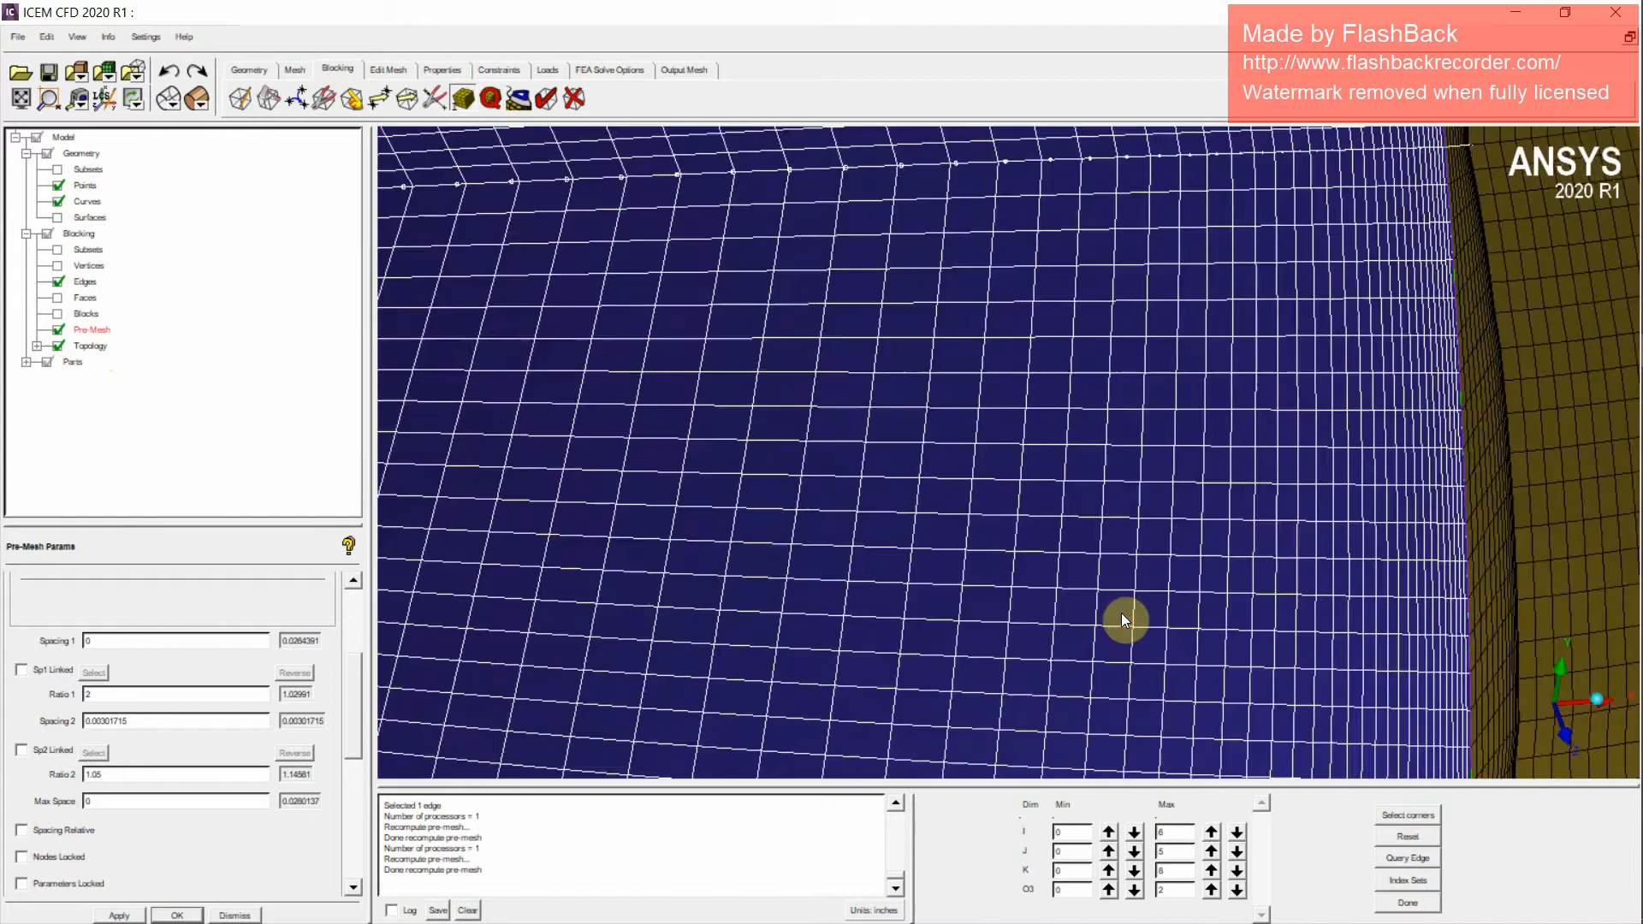
pyautogui.moveTo(1301, 535); pyautogui.dragTo(1198, 536)
pyautogui.scroll(-10, 1309, 556)
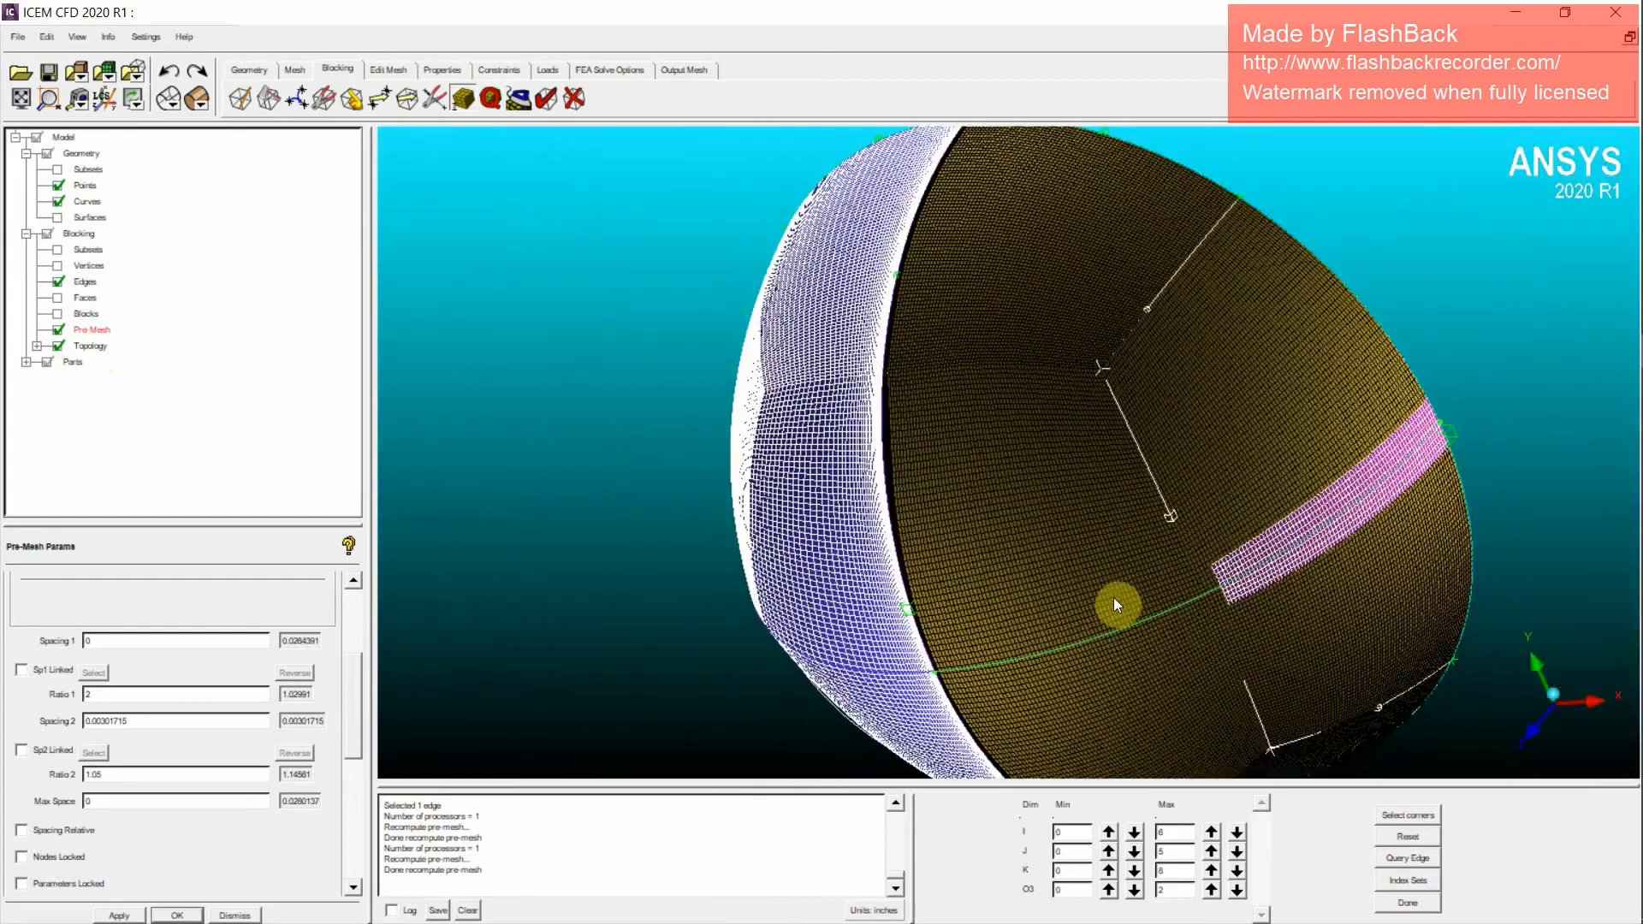
pyautogui.moveTo(1117, 603); pyautogui.dragTo(1171, 303)
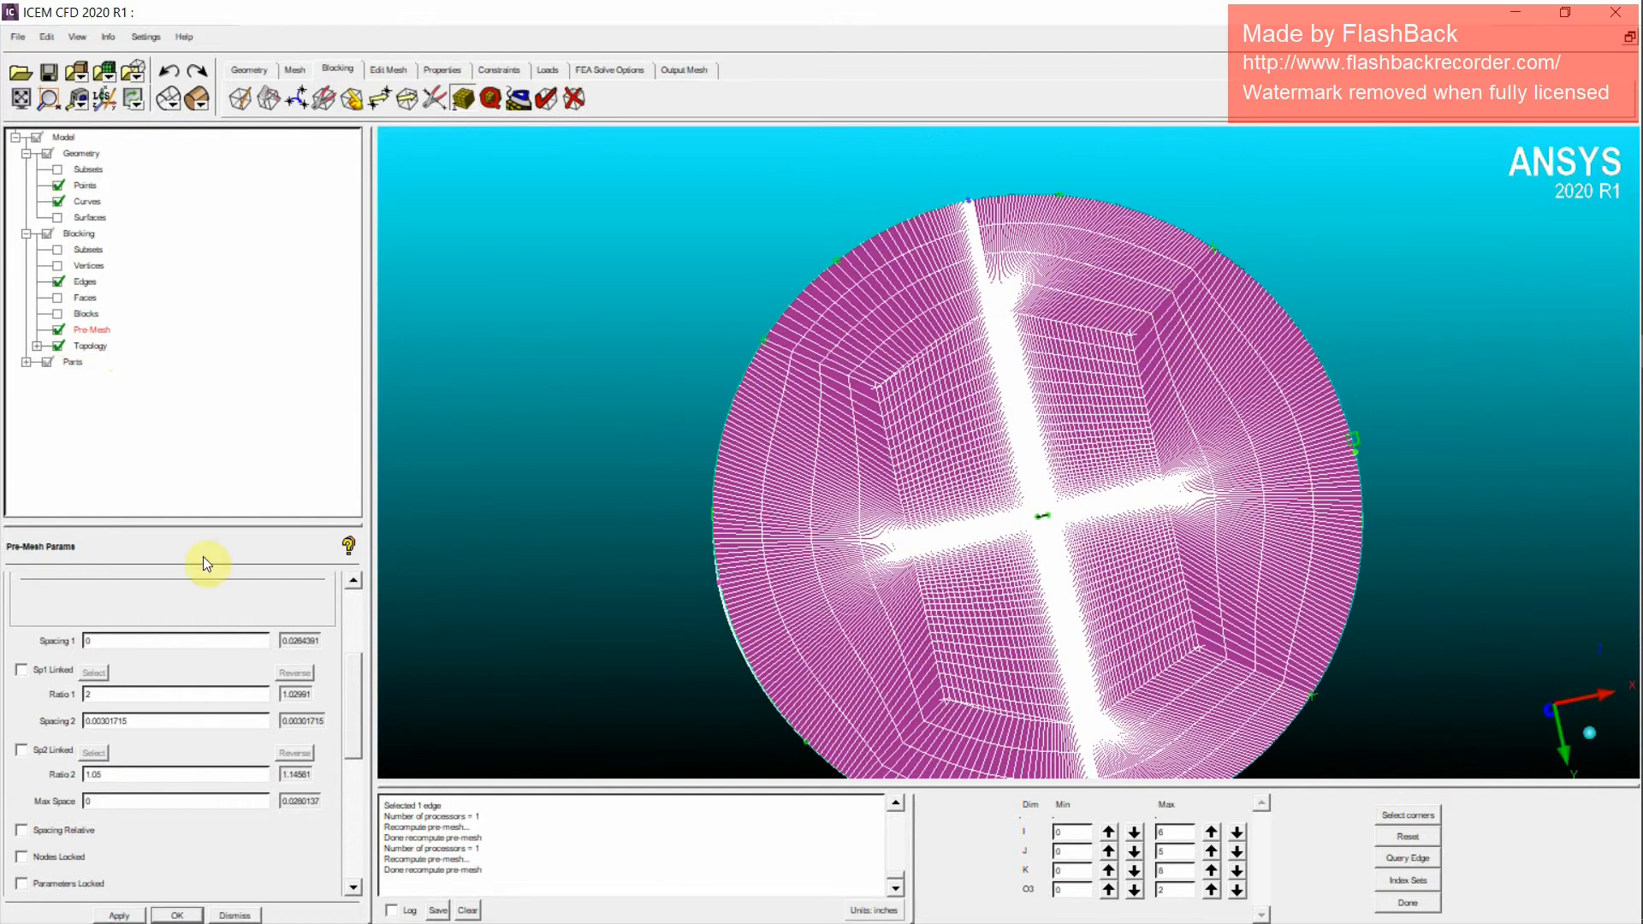
# Step: Set the outer O-grid edge from the far-field circle to the inner block's corner to 12 nodes
pyautogui.click(59, 329)
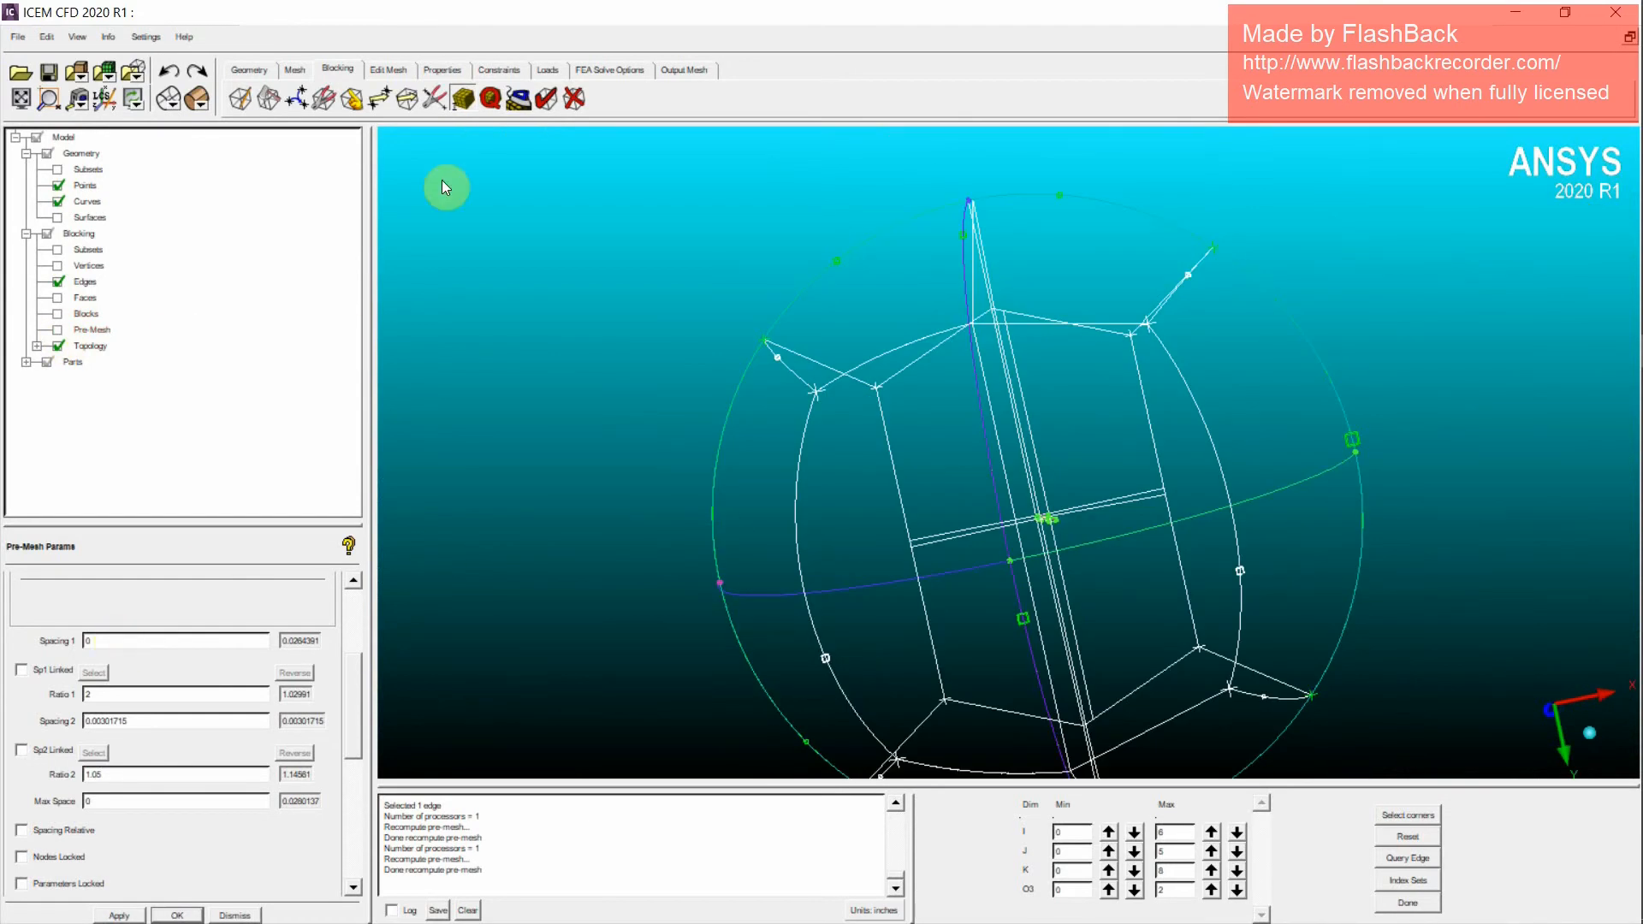
pyautogui.click(462, 99)
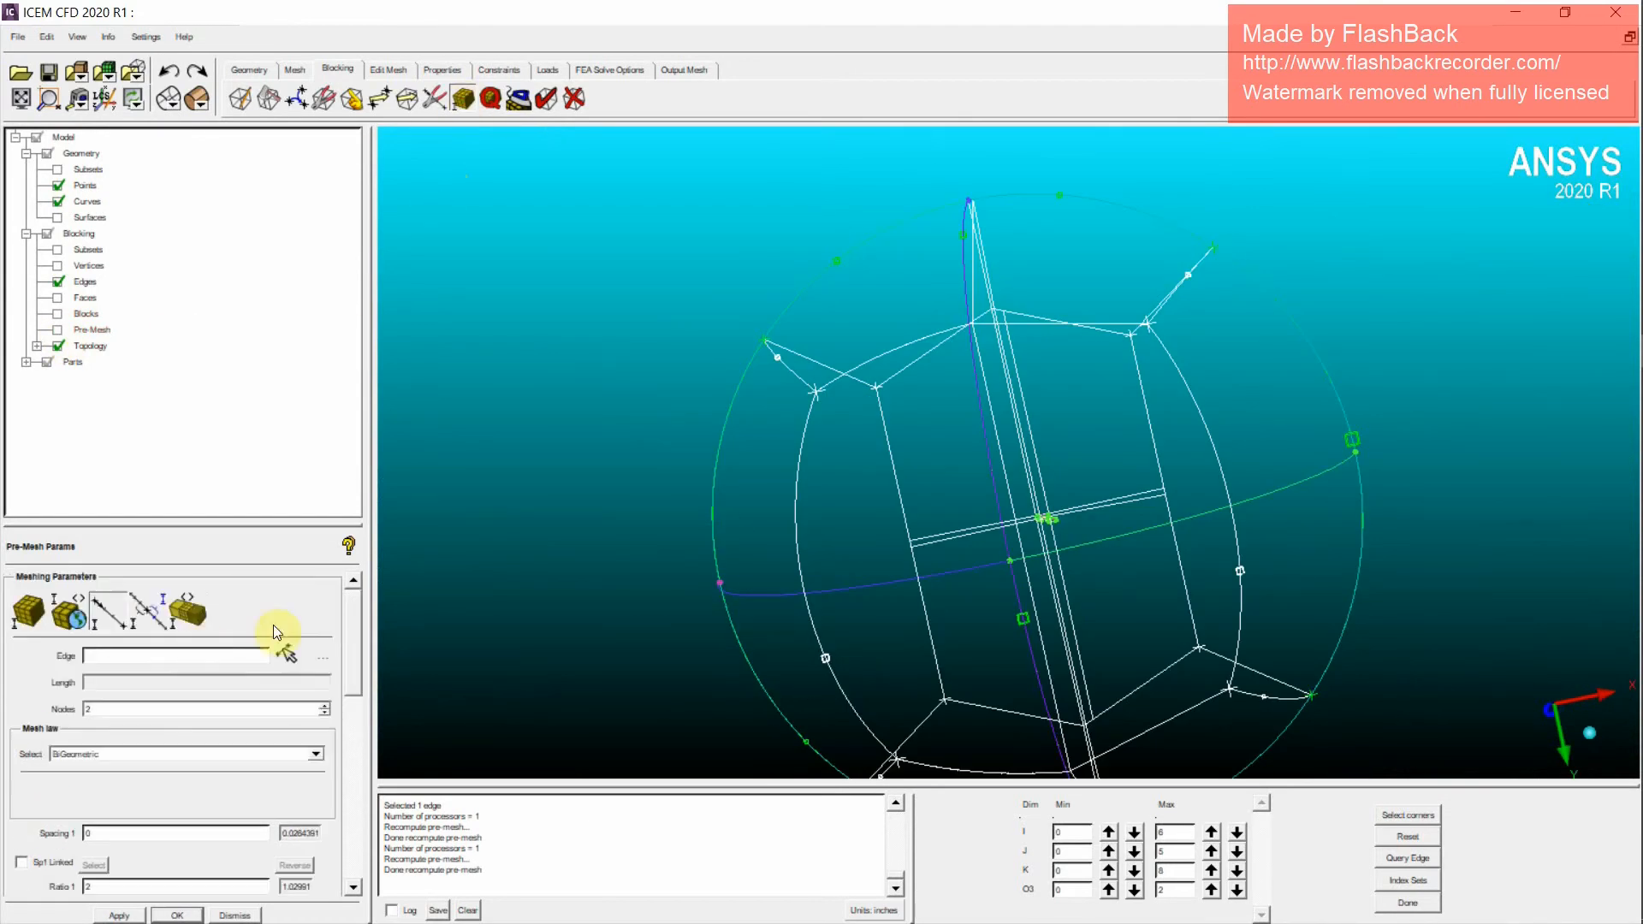
pyautogui.click(800, 356)
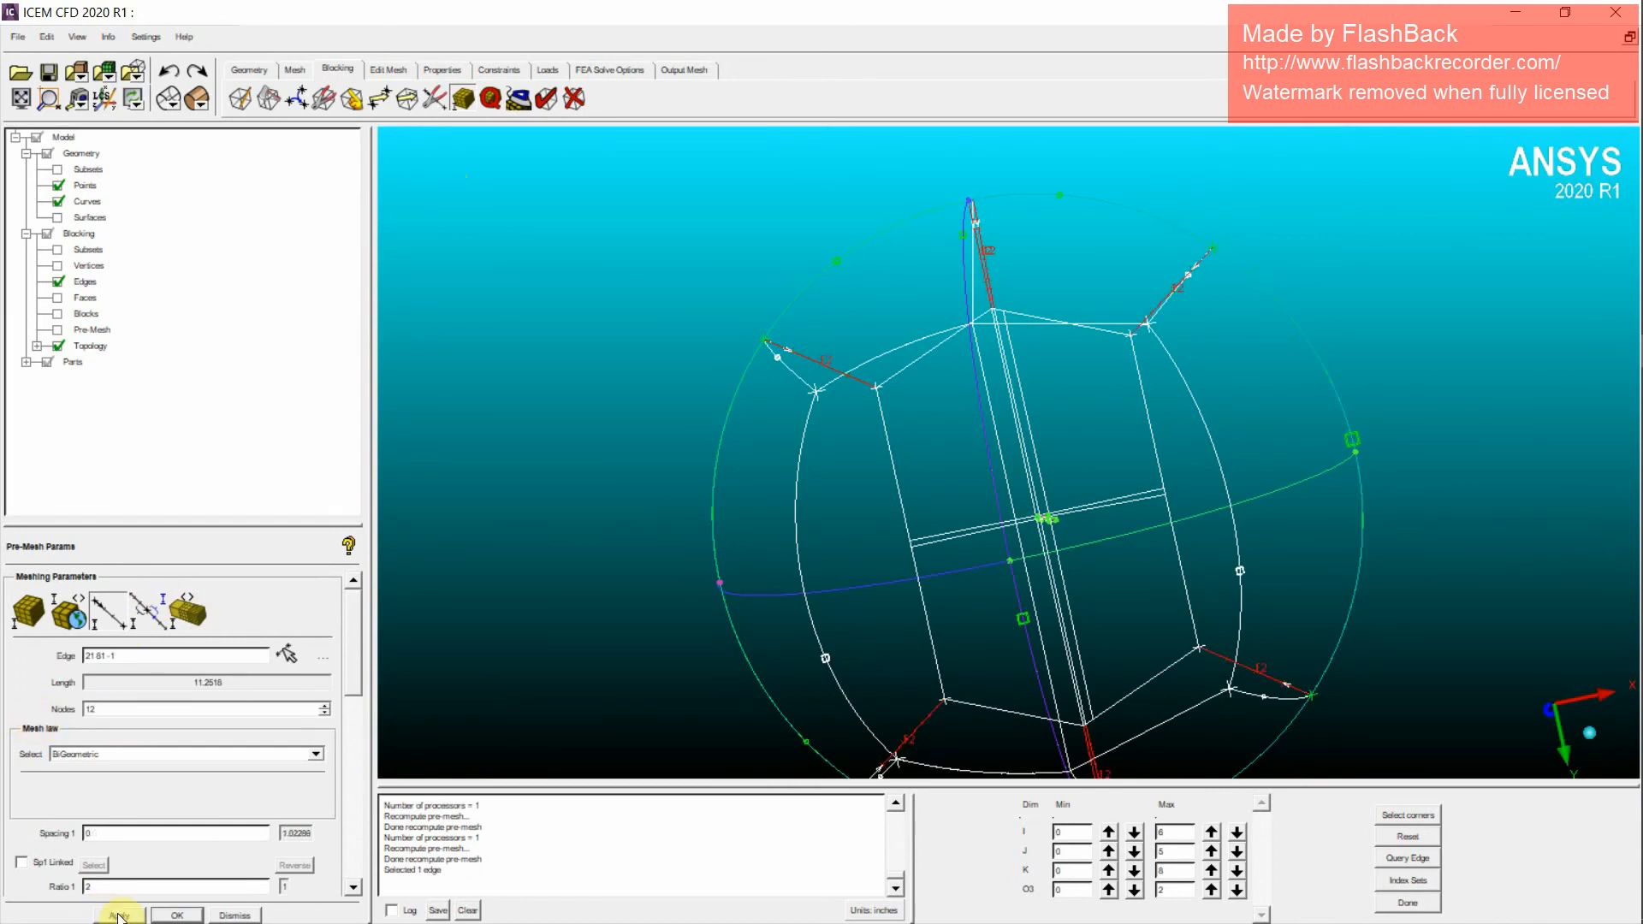
# Step: Display the node counts on all blocking edges and examine them around the far field
pyautogui.rightClick(89, 282)
pyautogui.click(152, 360)
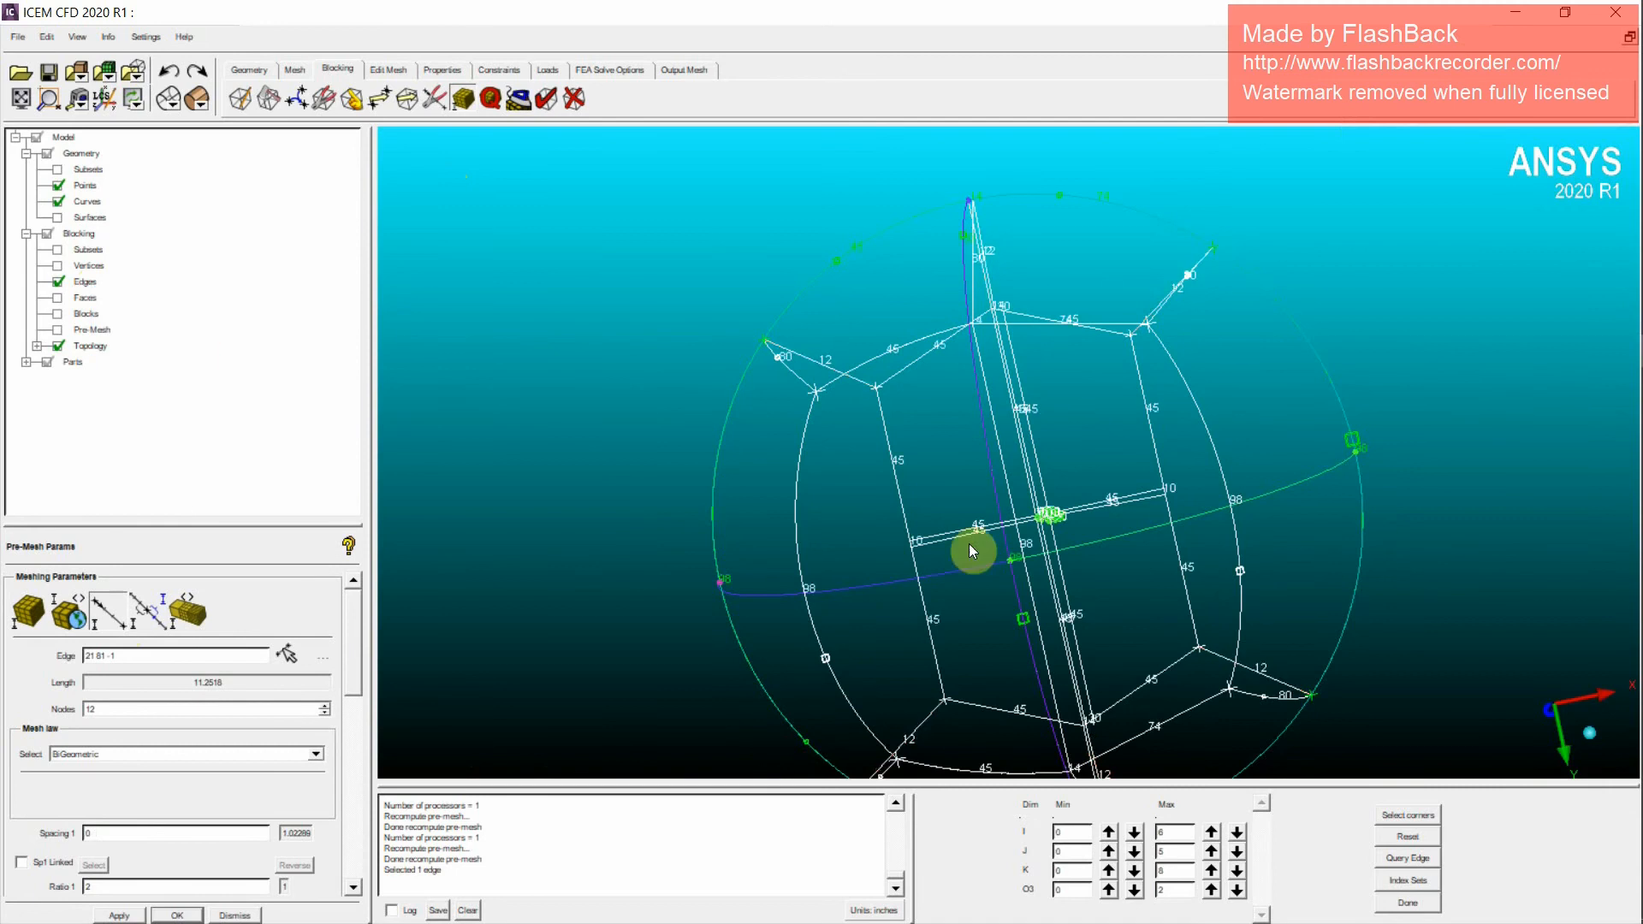
pyautogui.moveTo(968, 543); pyautogui.dragTo(763, 429)
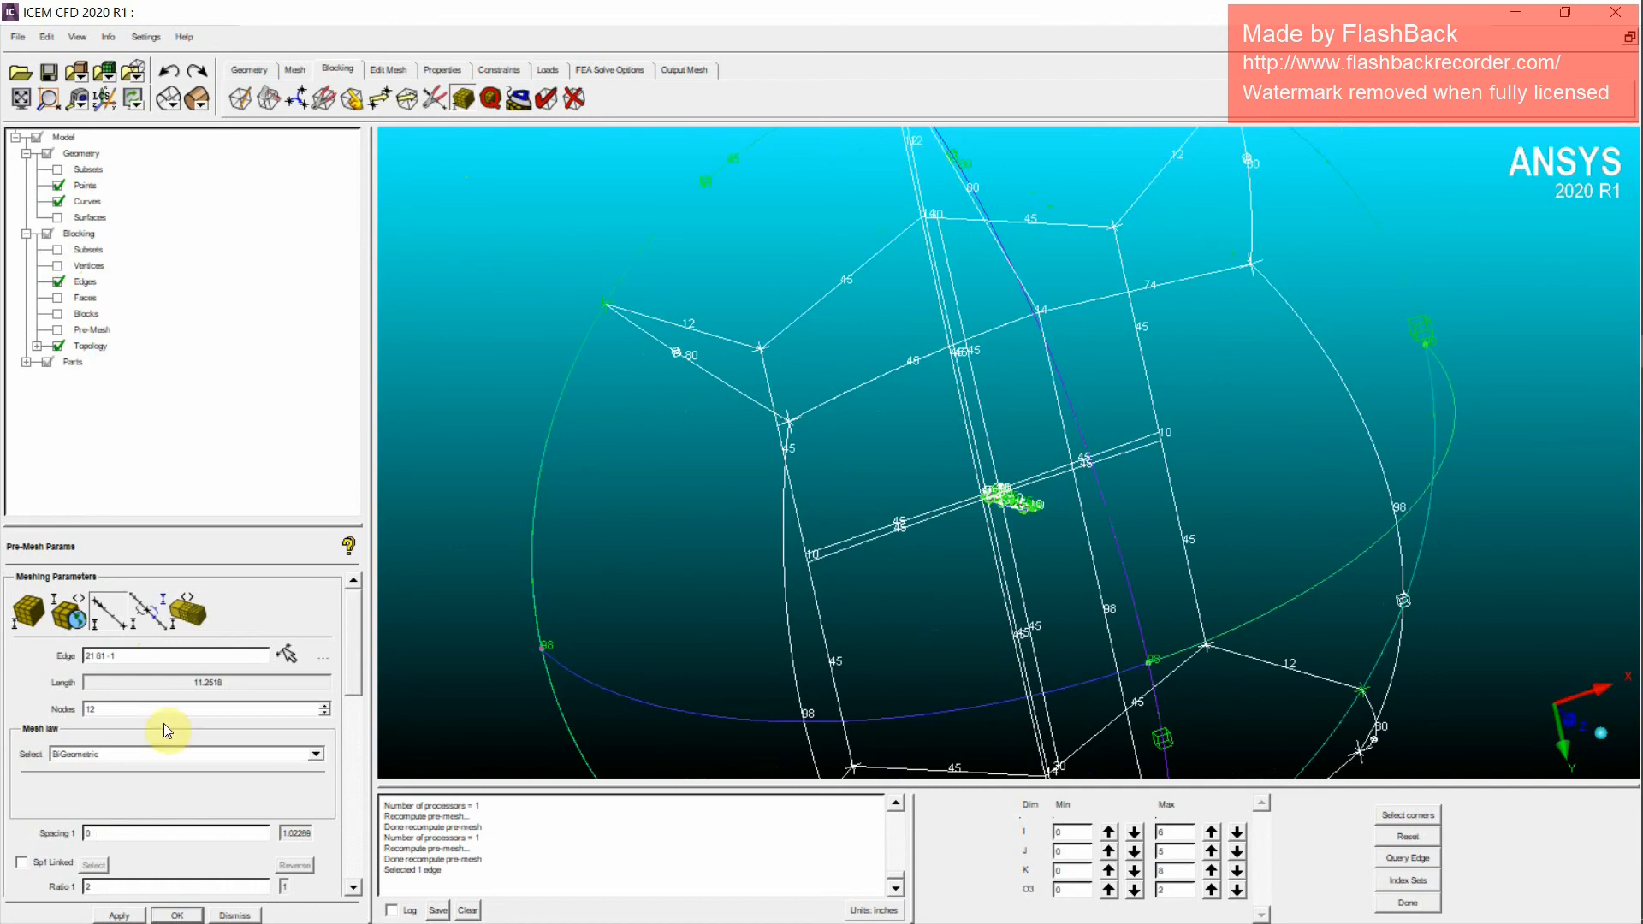
# Step: Set the edge joining the far-field circle to the dome's inner block corner to 40 nodes and recompute the pre-mesh
pyautogui.click(97, 622)
pyautogui.click(727, 383)
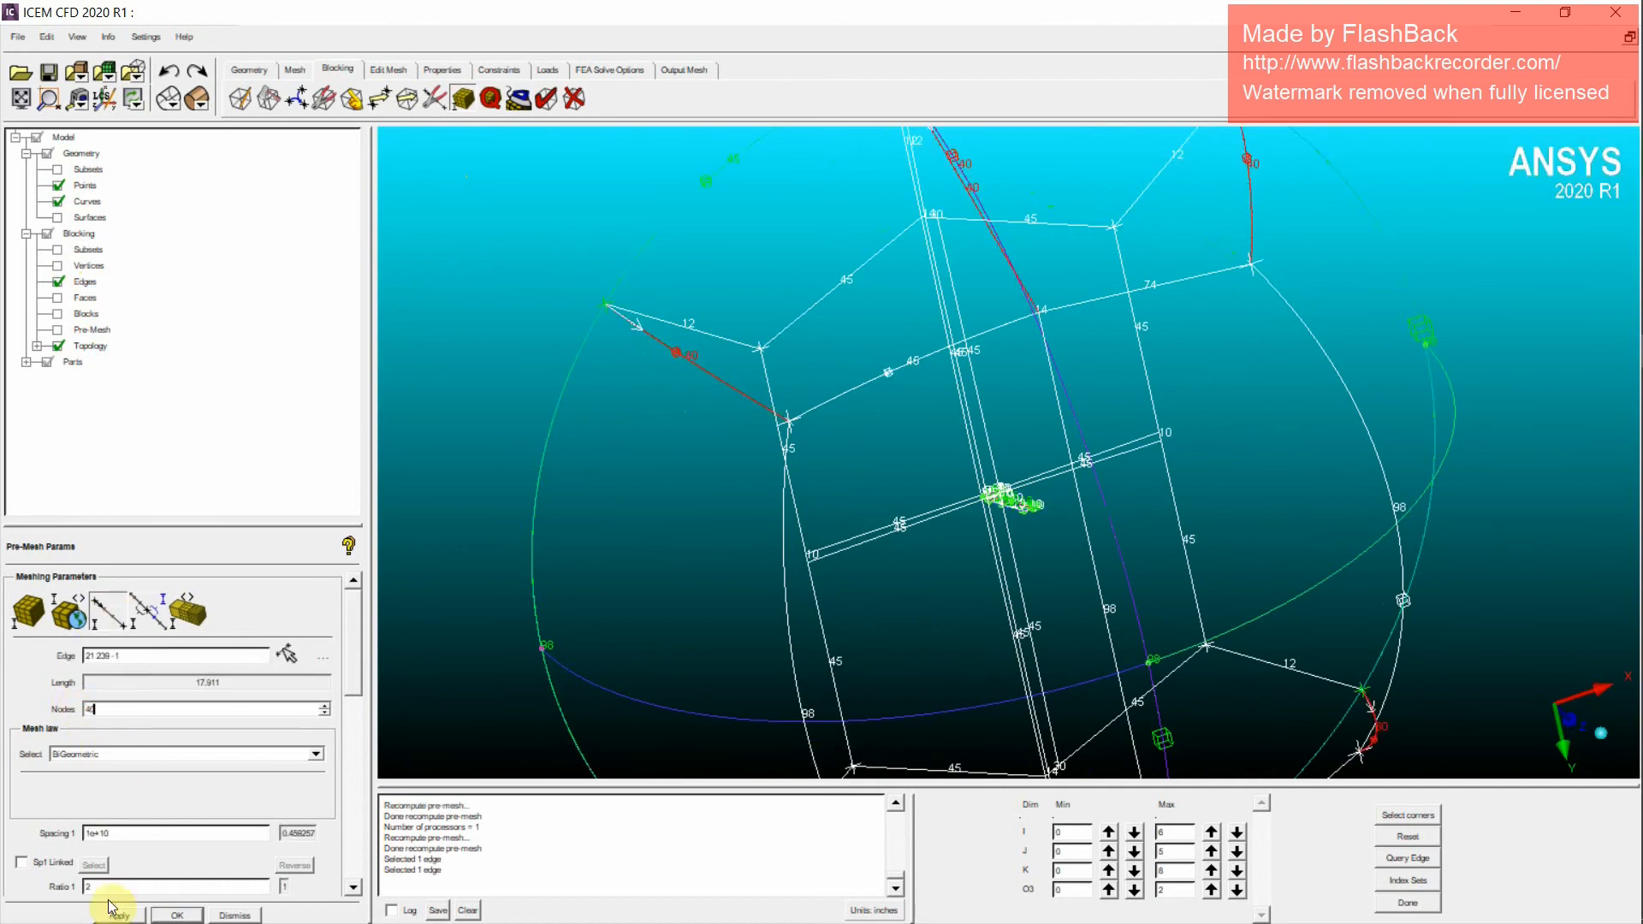
pyautogui.click(58, 330)
pyautogui.click(673, 605)
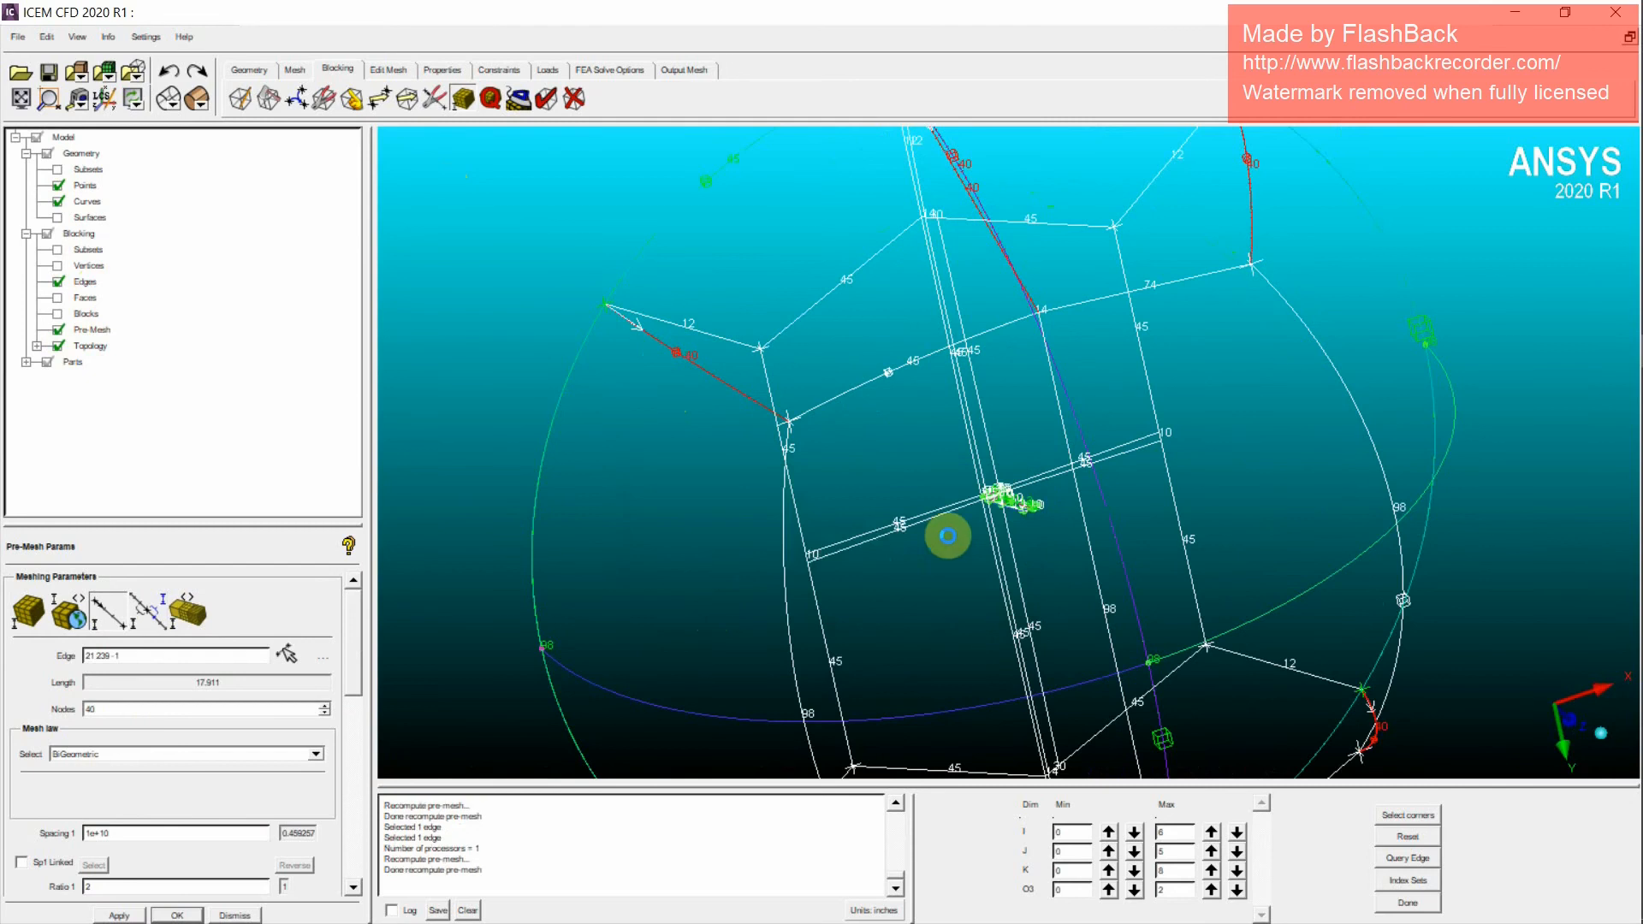
# Step: Examine the updated mesh on the symmetry plane and the curved far-field surface with the full index range displayed
pyautogui.moveTo(1143, 556); pyautogui.dragTo(778, 517)
pyautogui.scroll(2, 1075, 546)
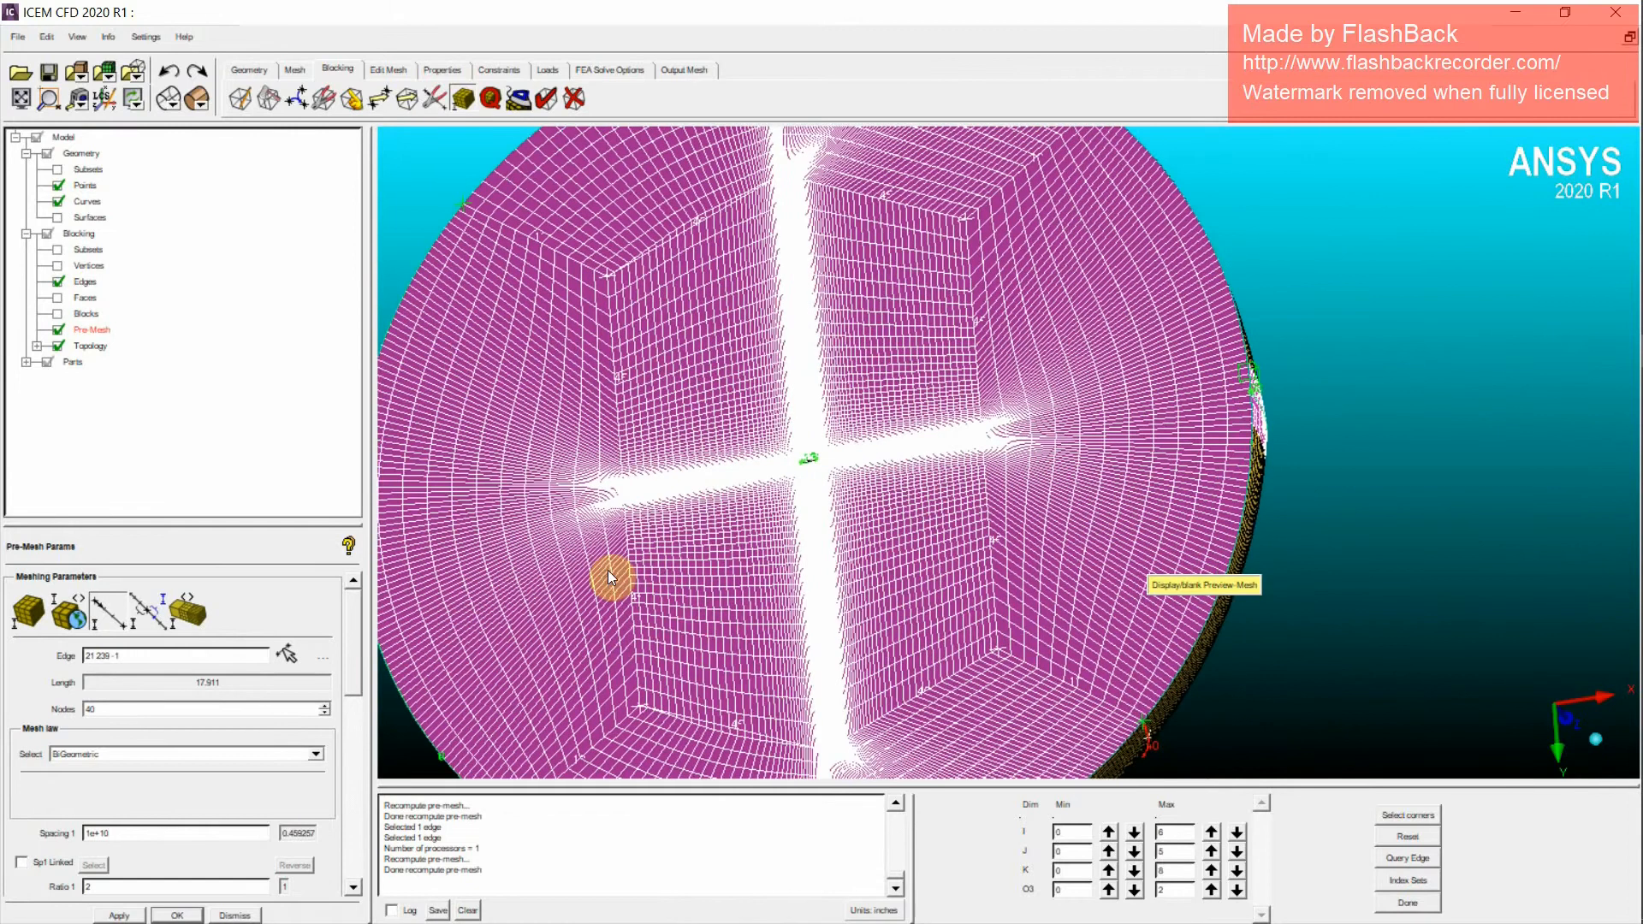
pyautogui.moveTo(605, 604); pyautogui.dragTo(806, 581, button='middle')
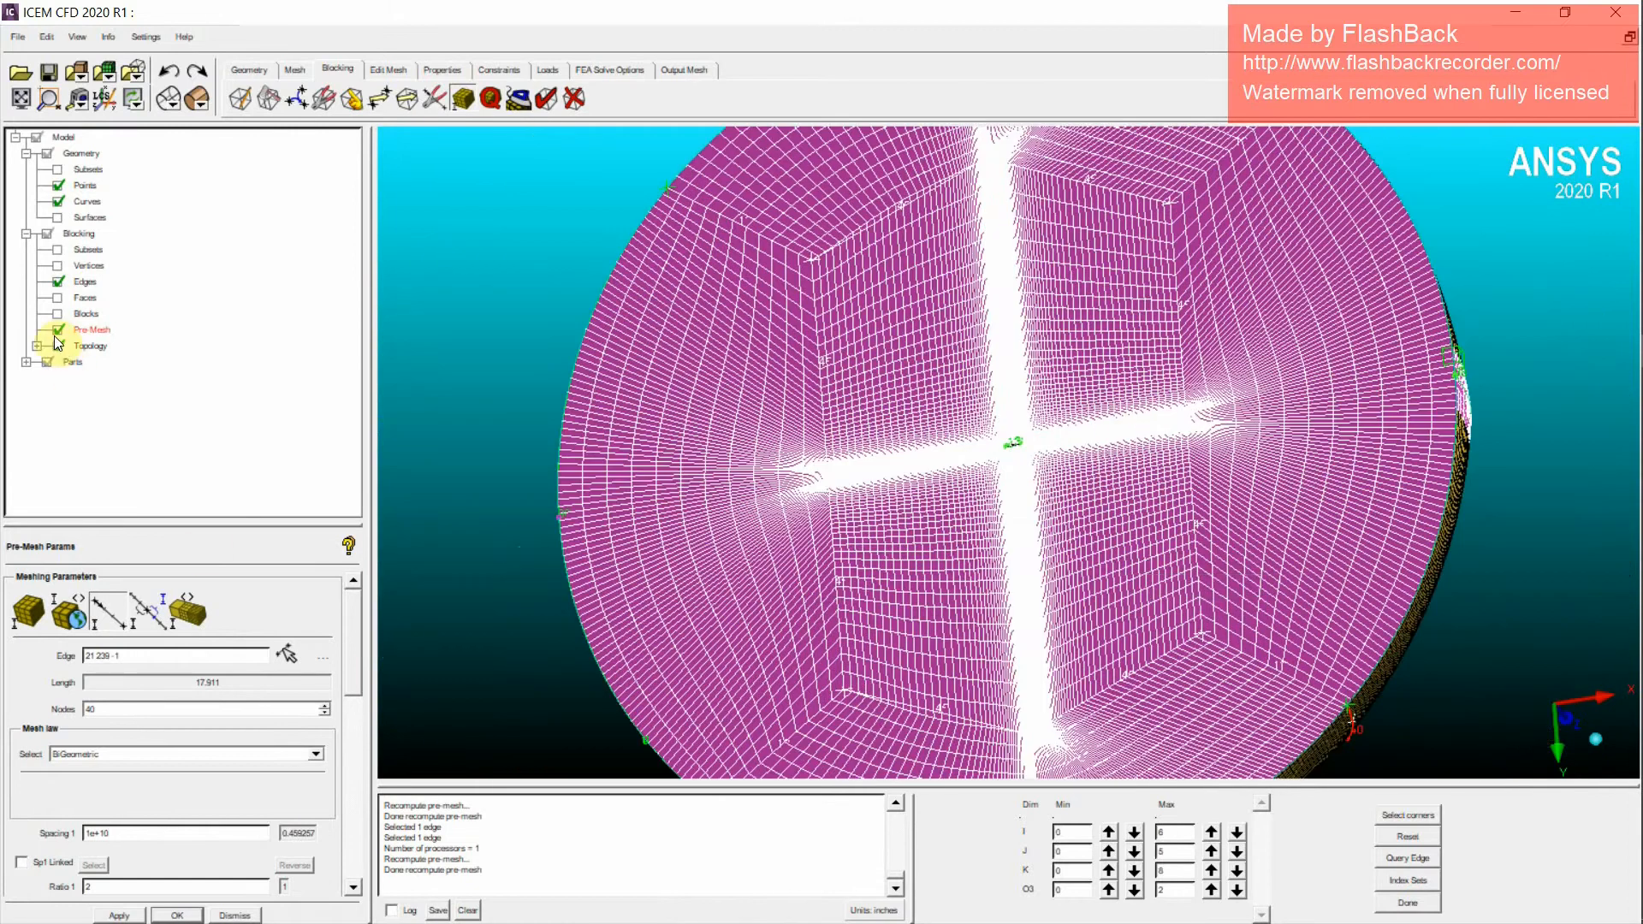
pyautogui.click(58, 330)
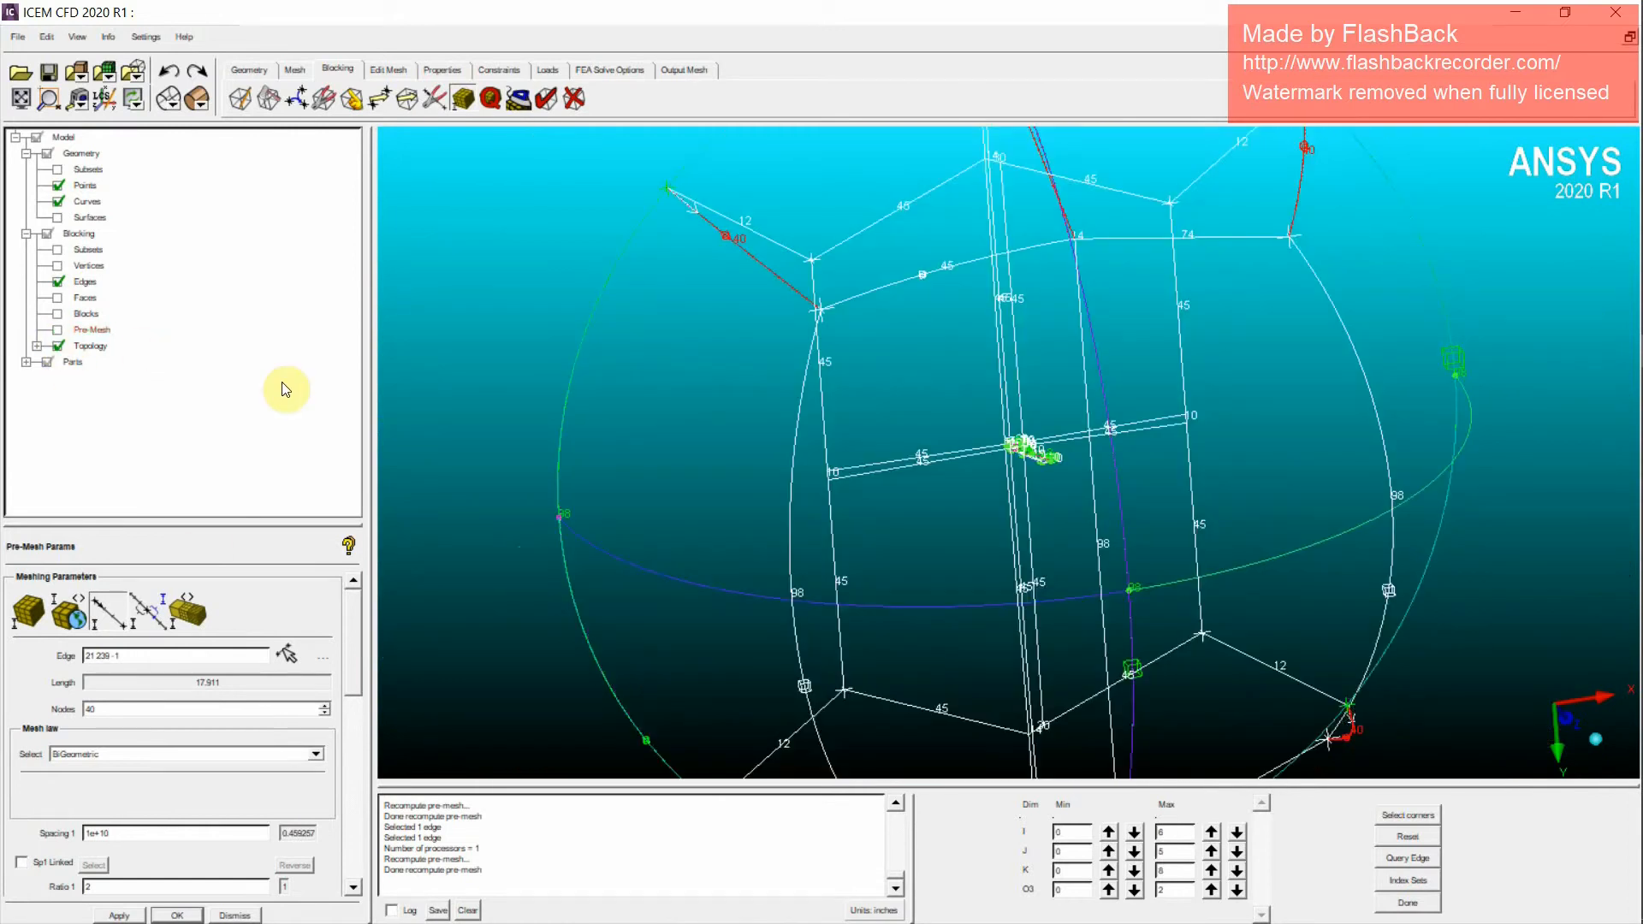
pyautogui.click(1407, 838)
pyautogui.scroll(-2, 1246, 602)
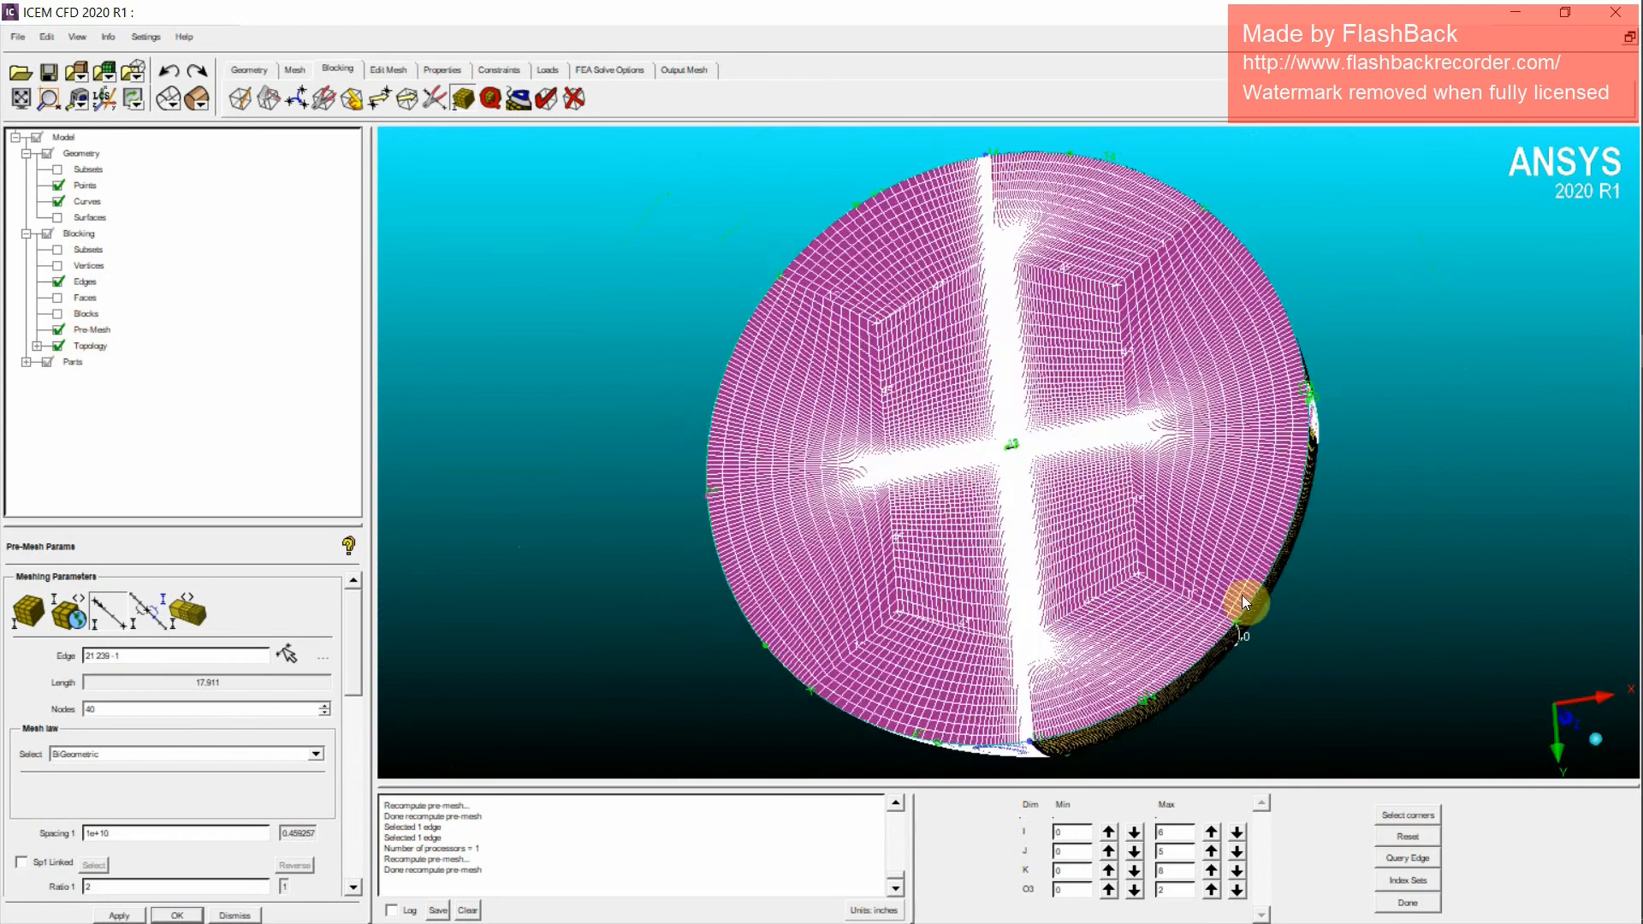
pyautogui.moveTo(1247, 602); pyautogui.dragTo(855, 423)
pyautogui.moveTo(1403, 560); pyautogui.dragTo(1181, 599)
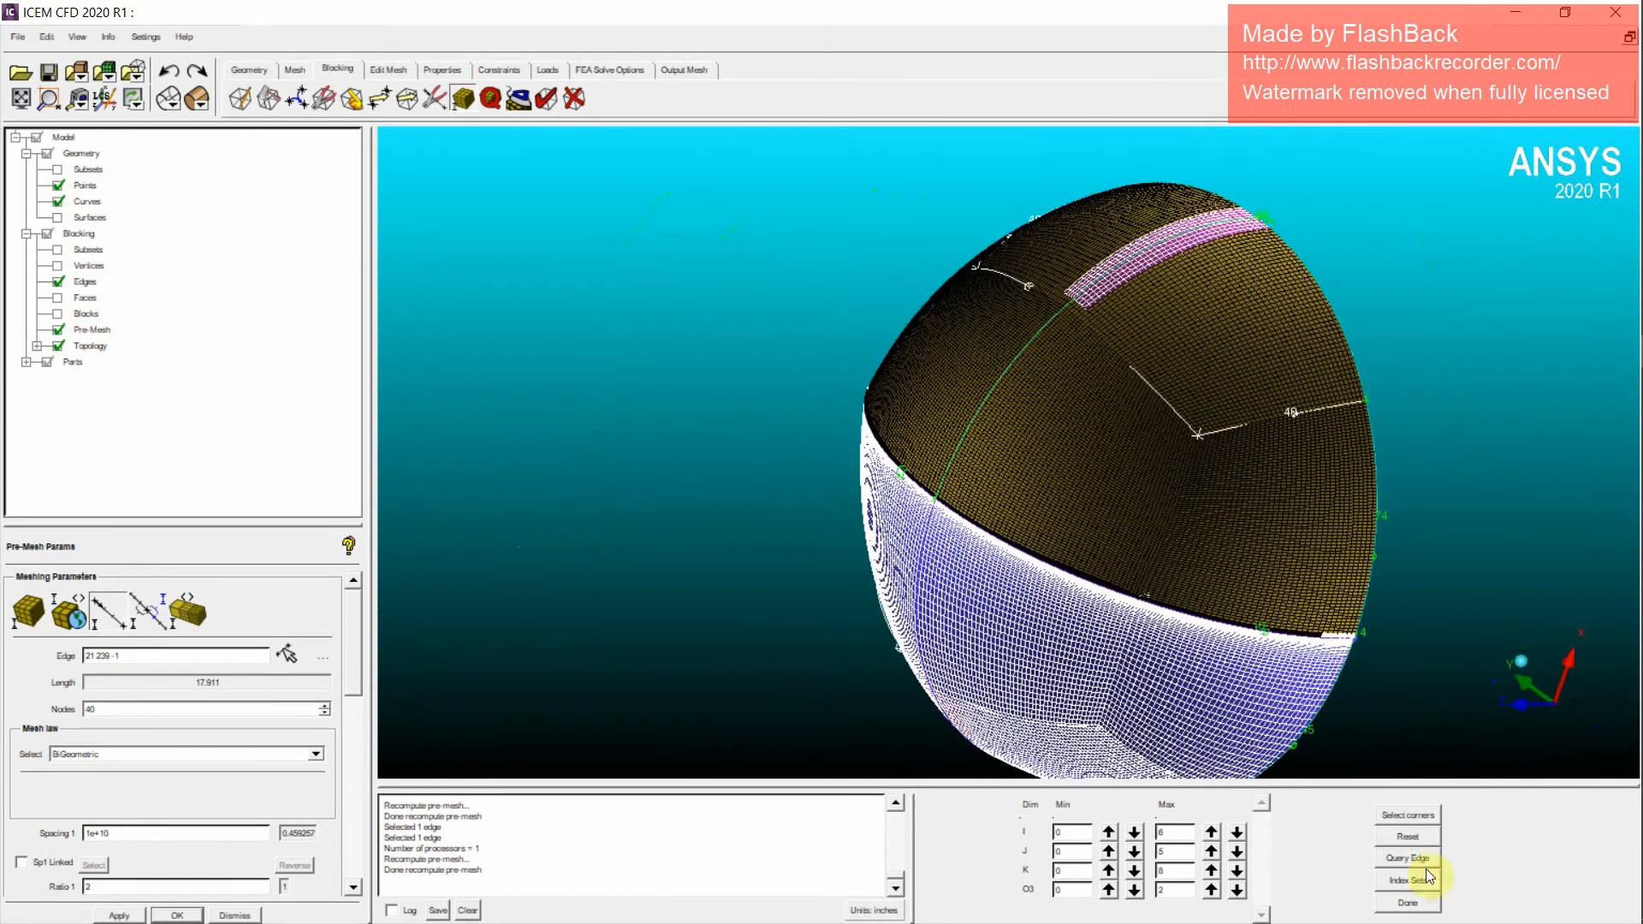
# Step: Hide the pre-mesh and compute the mesh quality histogram for the Determinant 2x2x2 criterion
pyautogui.click(57, 330)
pyautogui.click(490, 99)
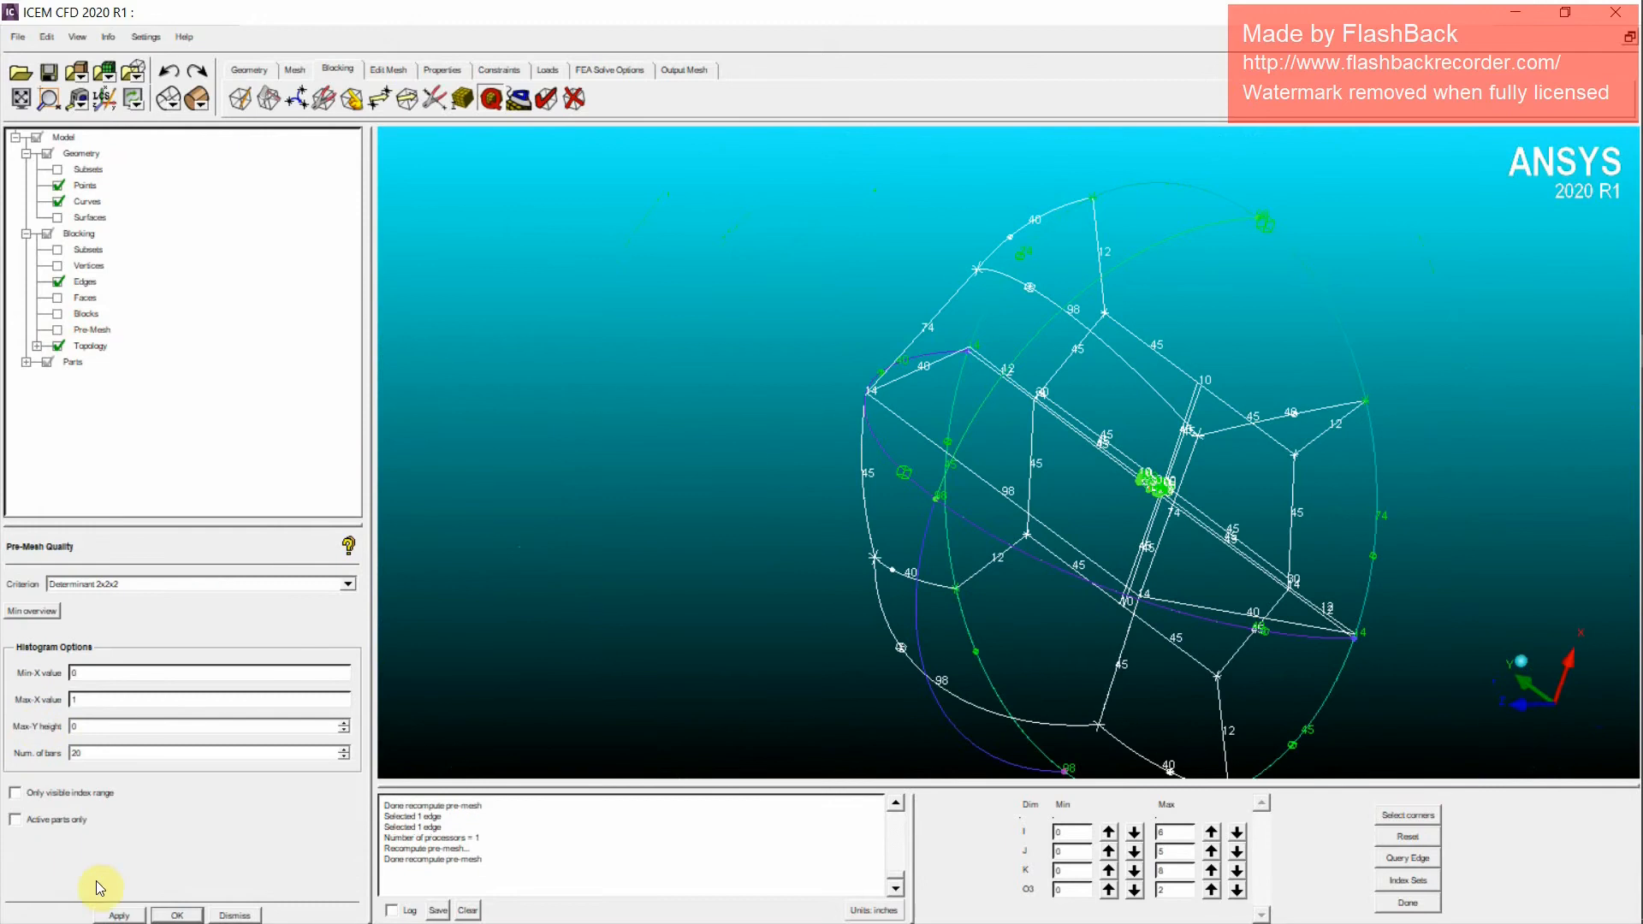
pyautogui.click(120, 915)
# Step: Compute the pre-mesh quality histogram for the Angle criterion and close the index control
pyautogui.click(348, 584)
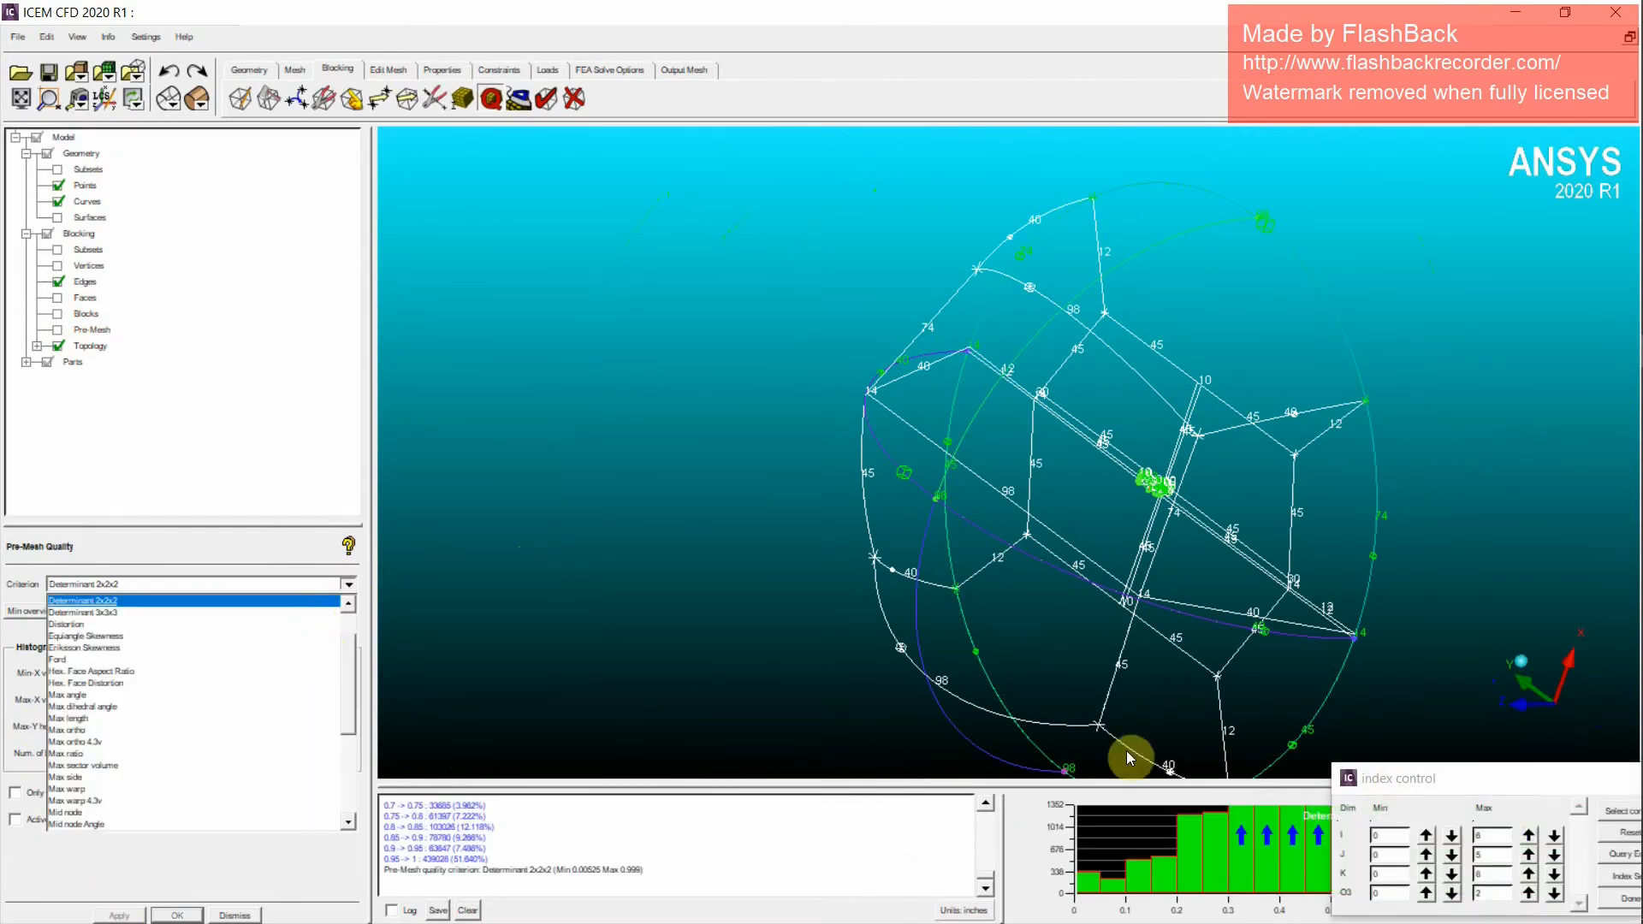
pyautogui.scroll(2, 96, 663)
pyautogui.click(83, 602)
pyautogui.click(120, 915)
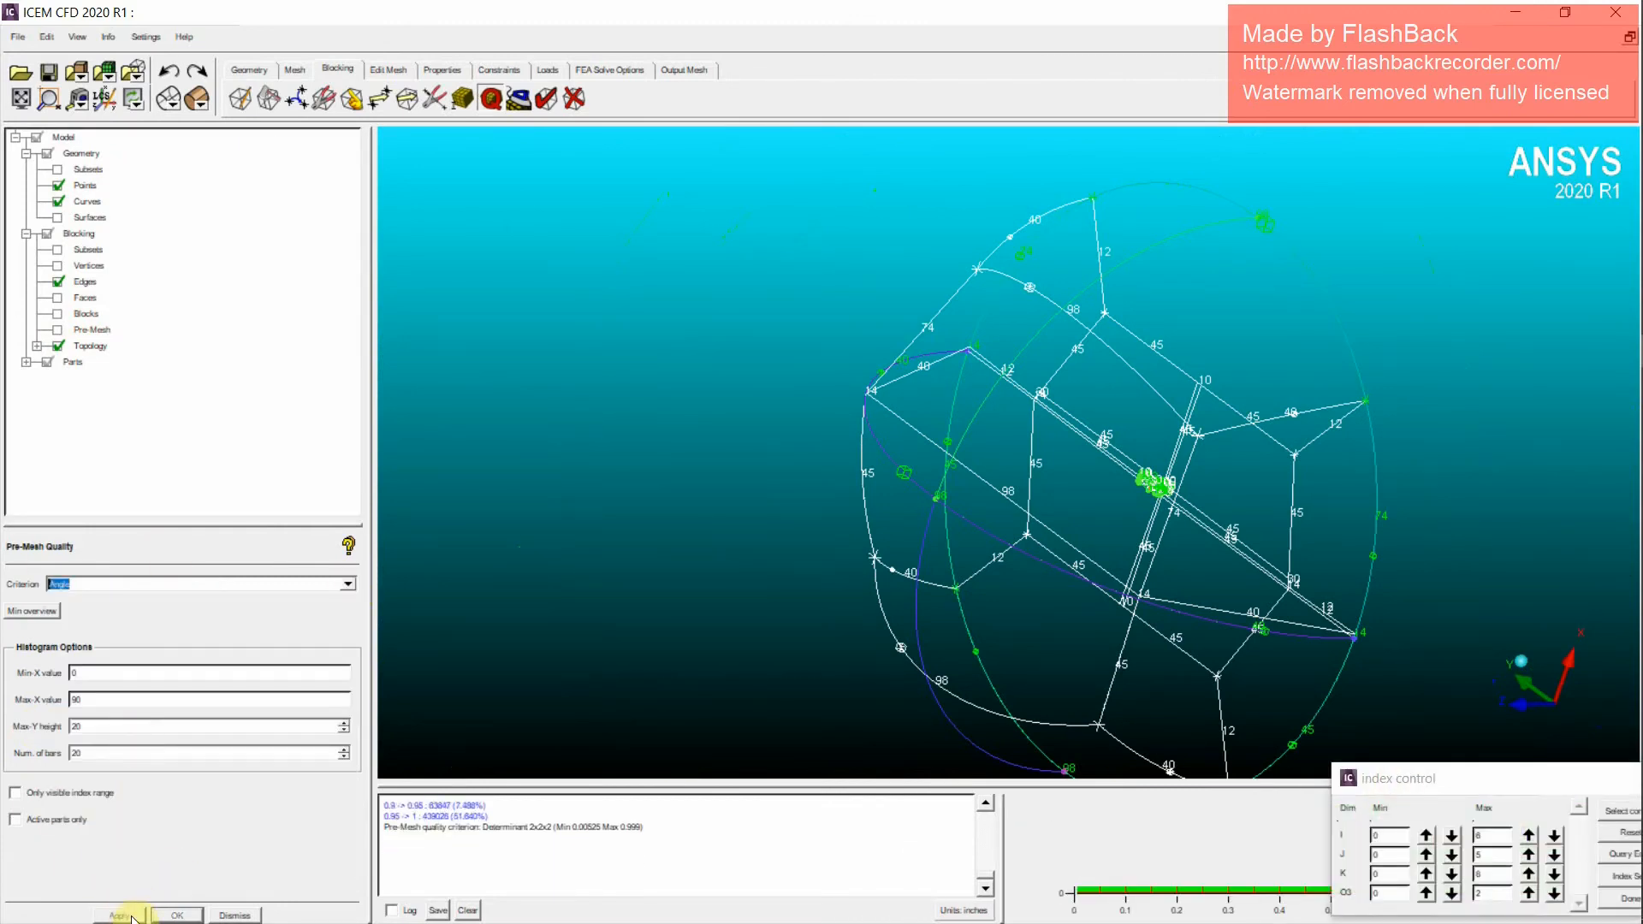
pyautogui.moveTo(1442, 784); pyautogui.dragTo(641, 671)
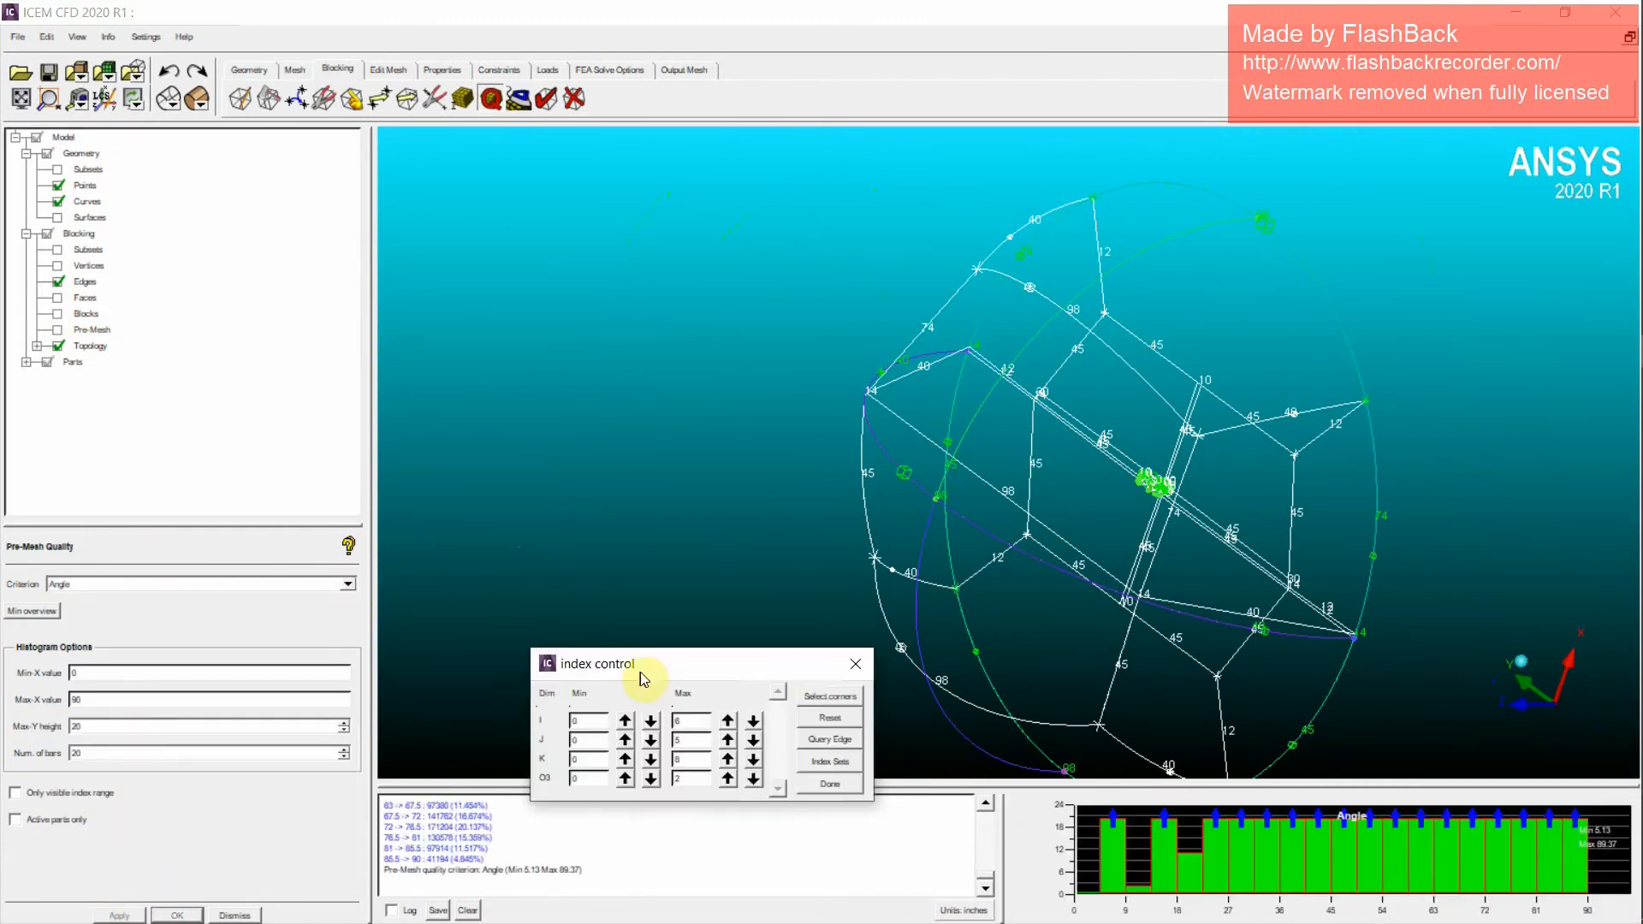
pyautogui.click(834, 786)
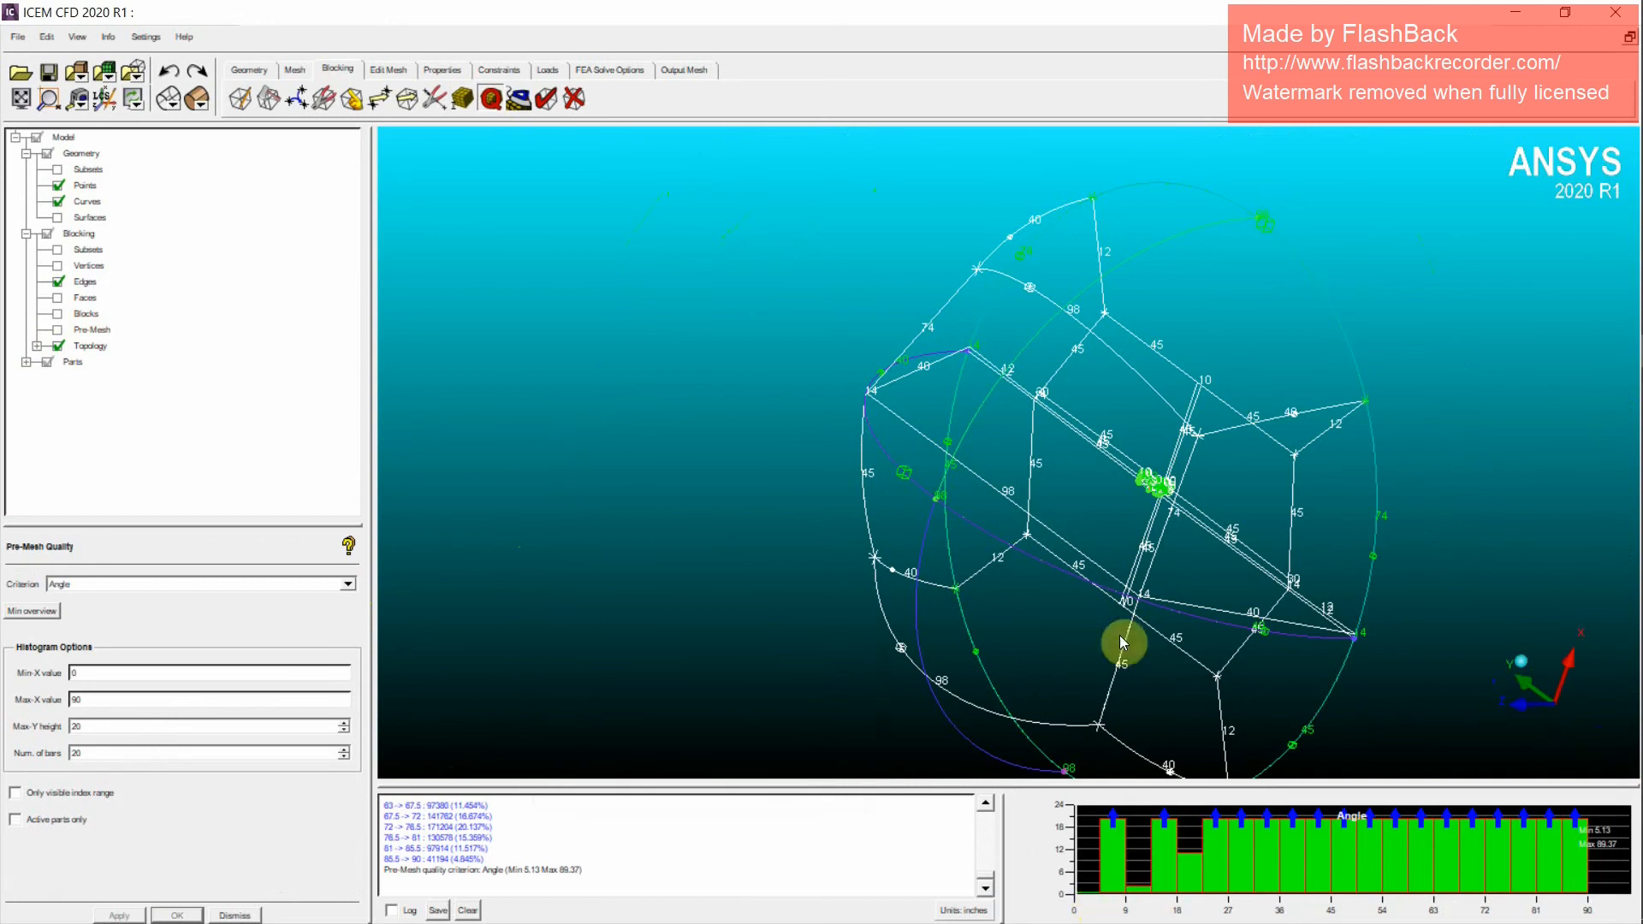
# Step: Turn off the node counts displayed on the blocking edges
pyautogui.moveTo(1122, 645); pyautogui.dragTo(847, 514)
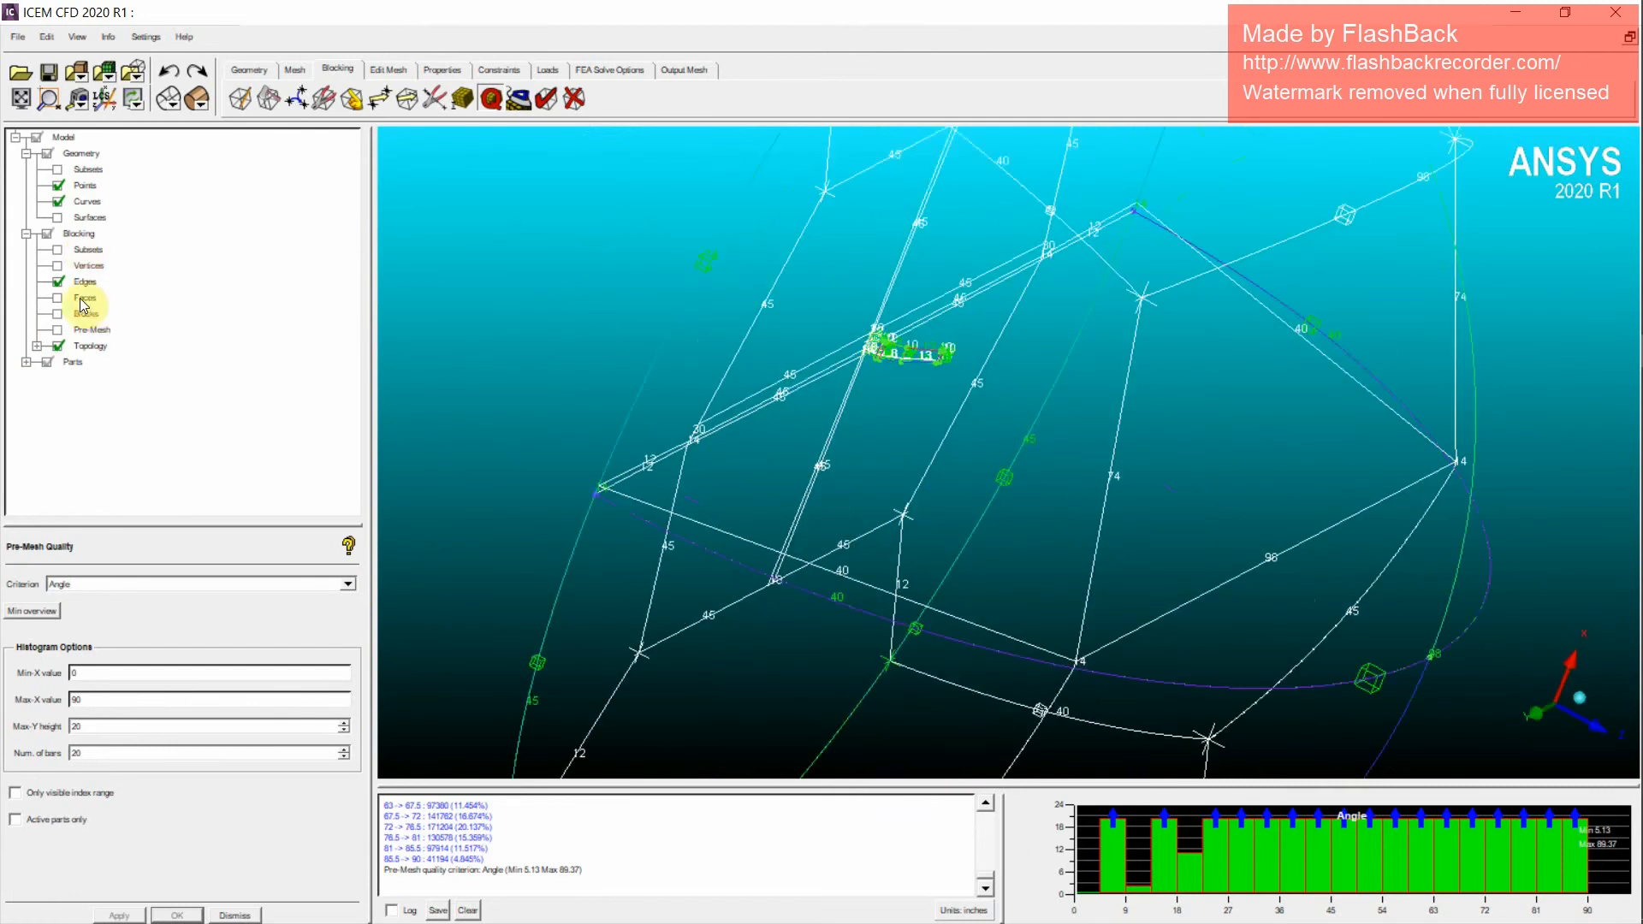
pyautogui.rightClick(86, 204)
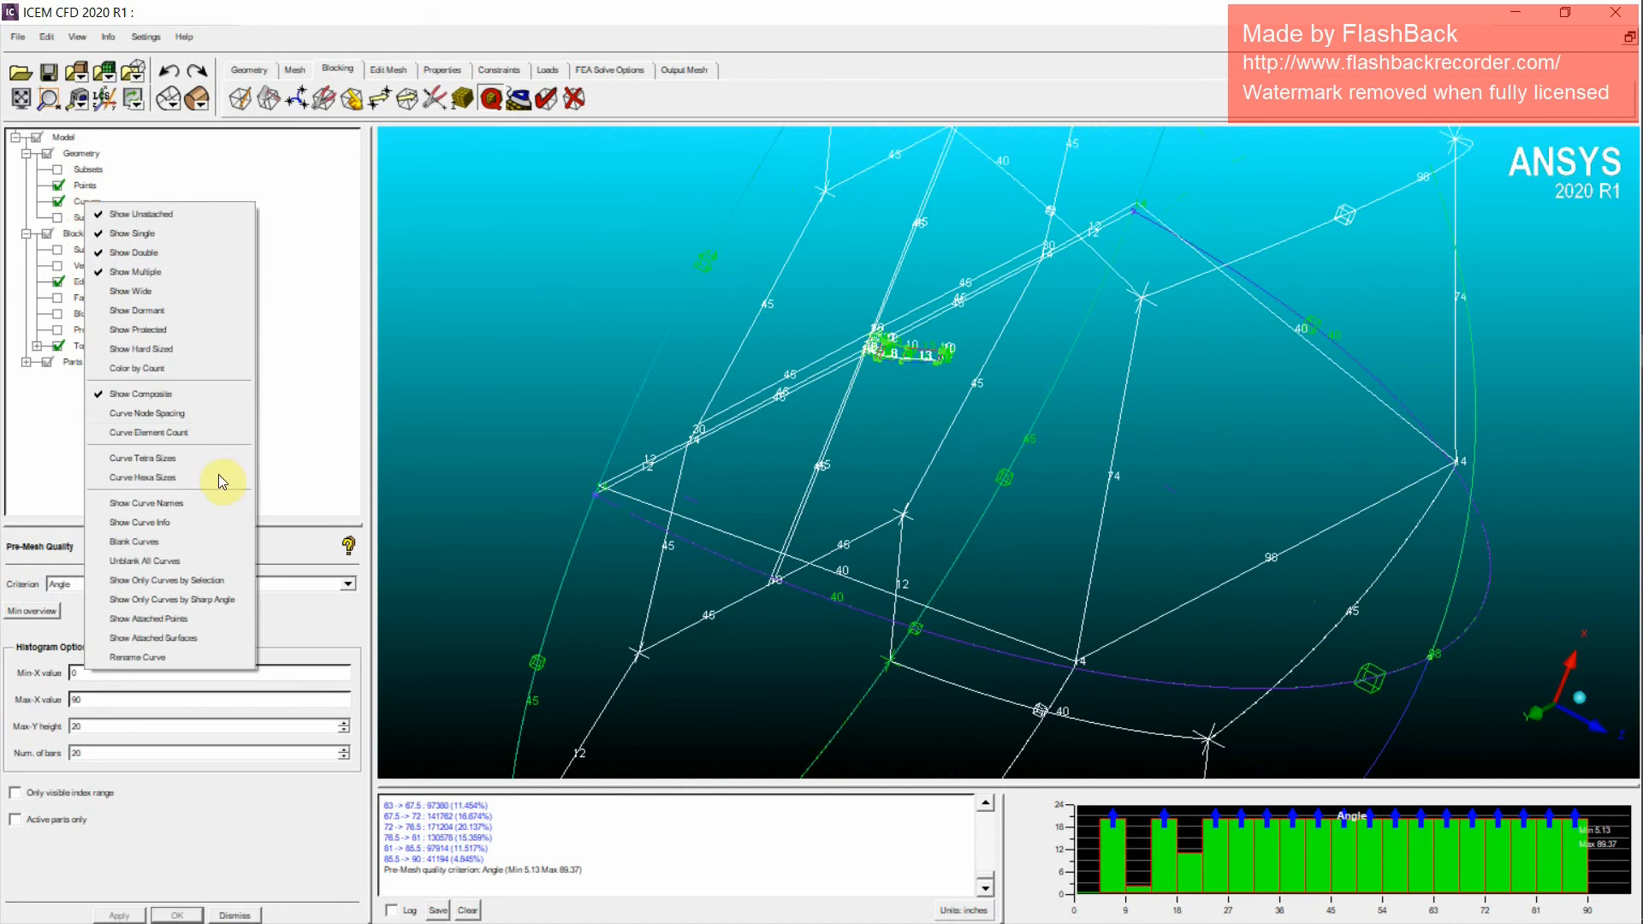
pyautogui.click(296, 213)
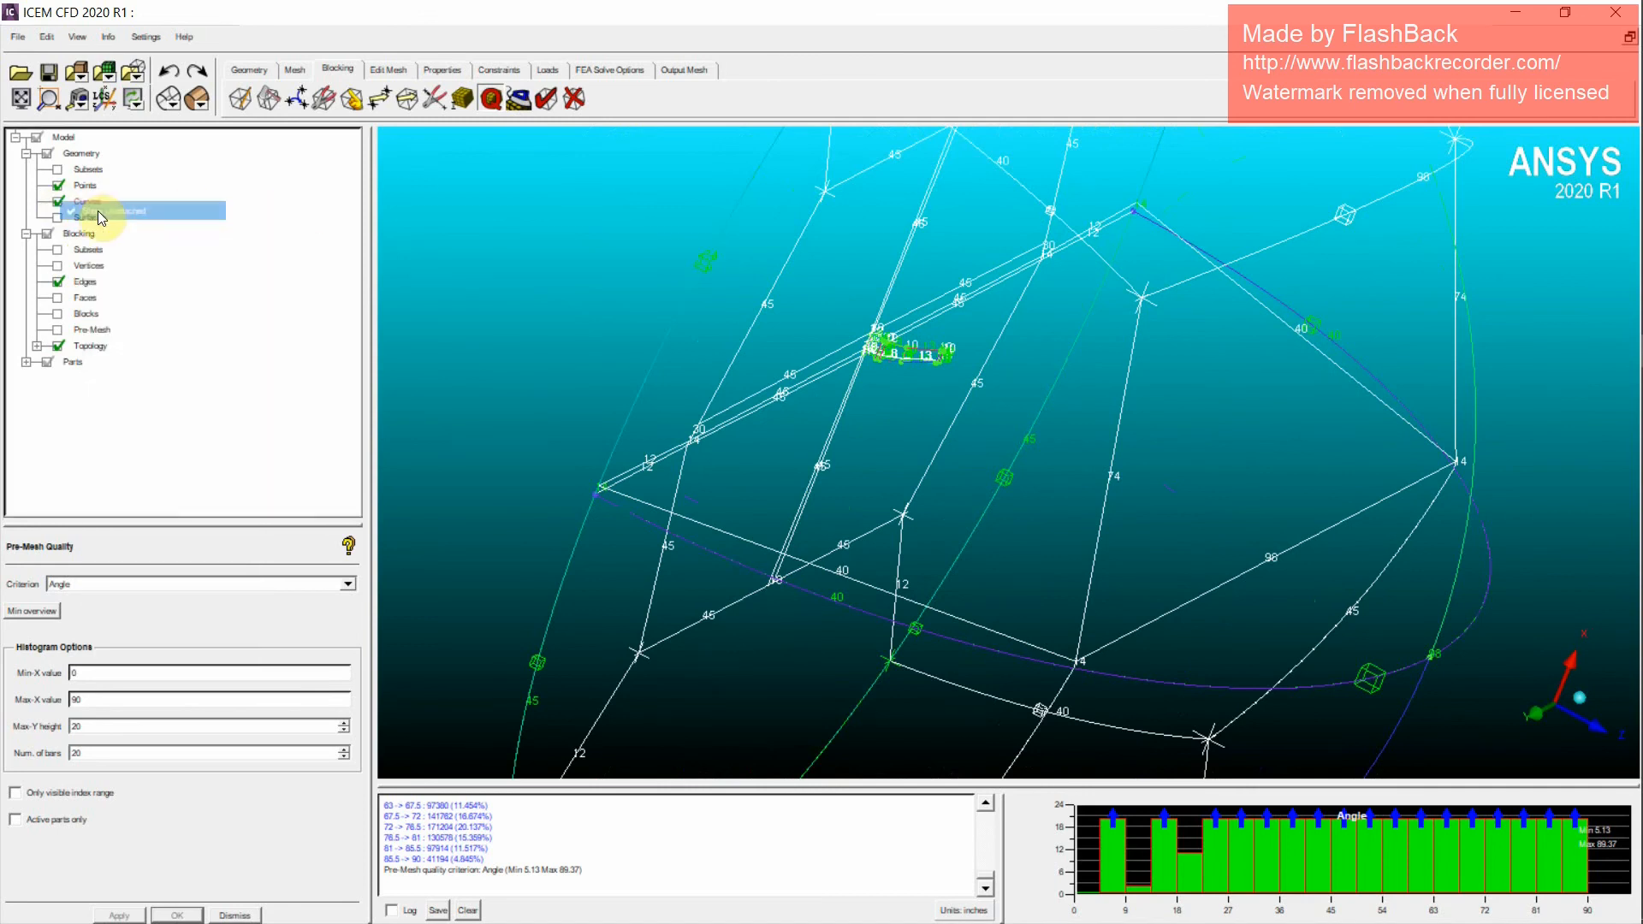
pyautogui.rightClick(90, 203)
pyautogui.click(97, 281)
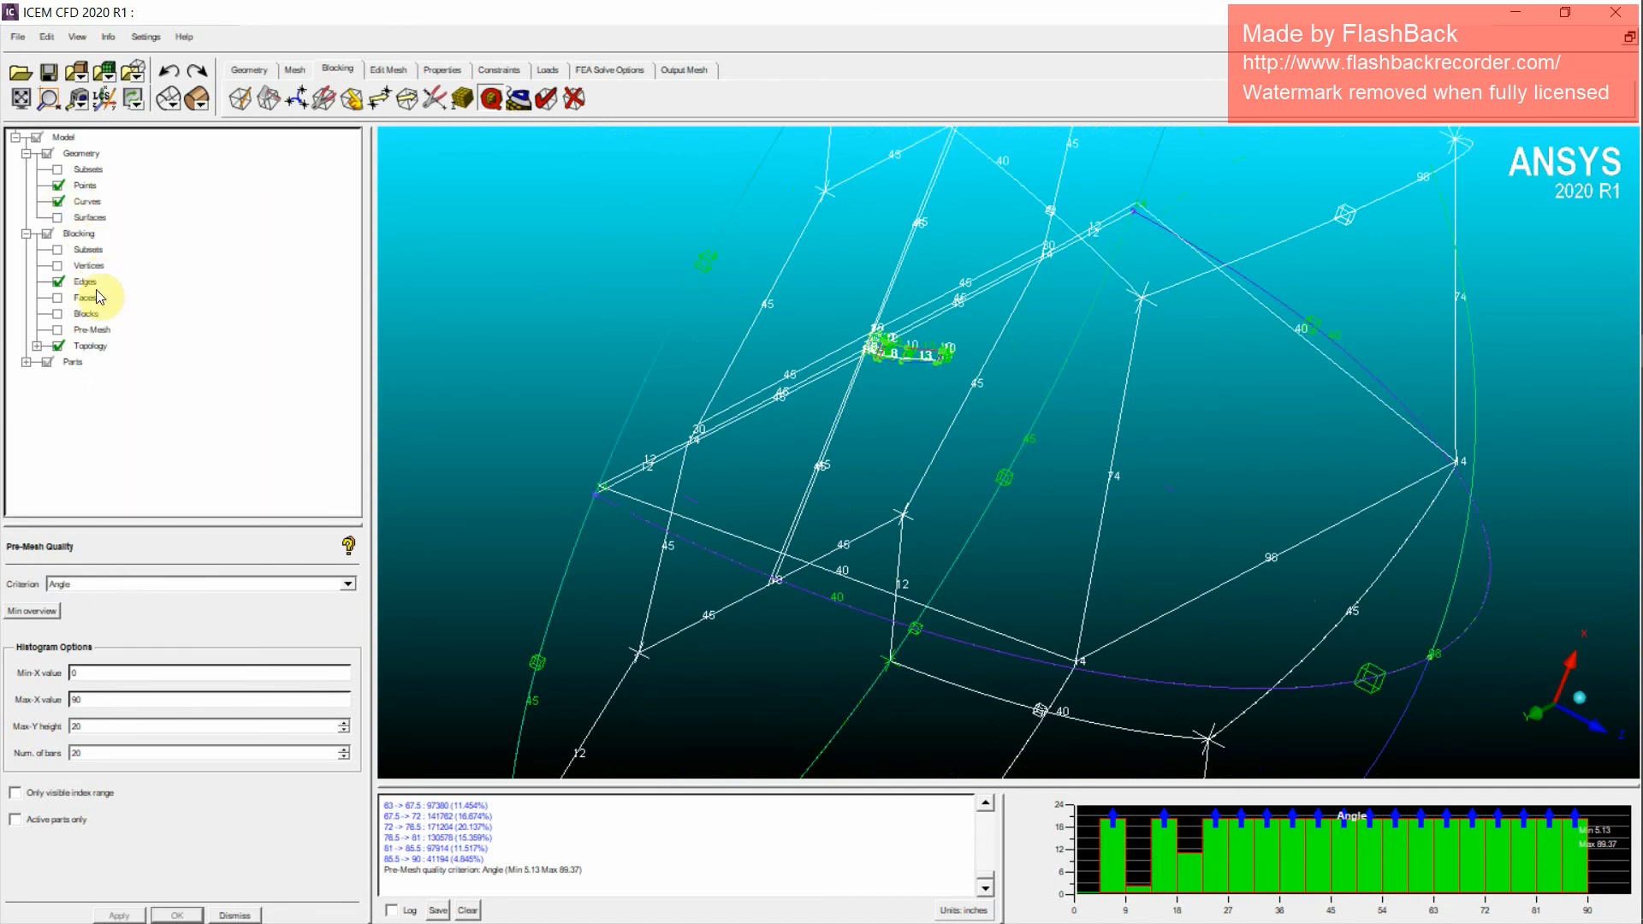
pyautogui.rightClick(96, 283)
pyautogui.click(141, 353)
# Step: Highlight the cells in the 4.5 to 9 degree angle range and inspect their location along the wing
pyautogui.scroll(4, 977, 457)
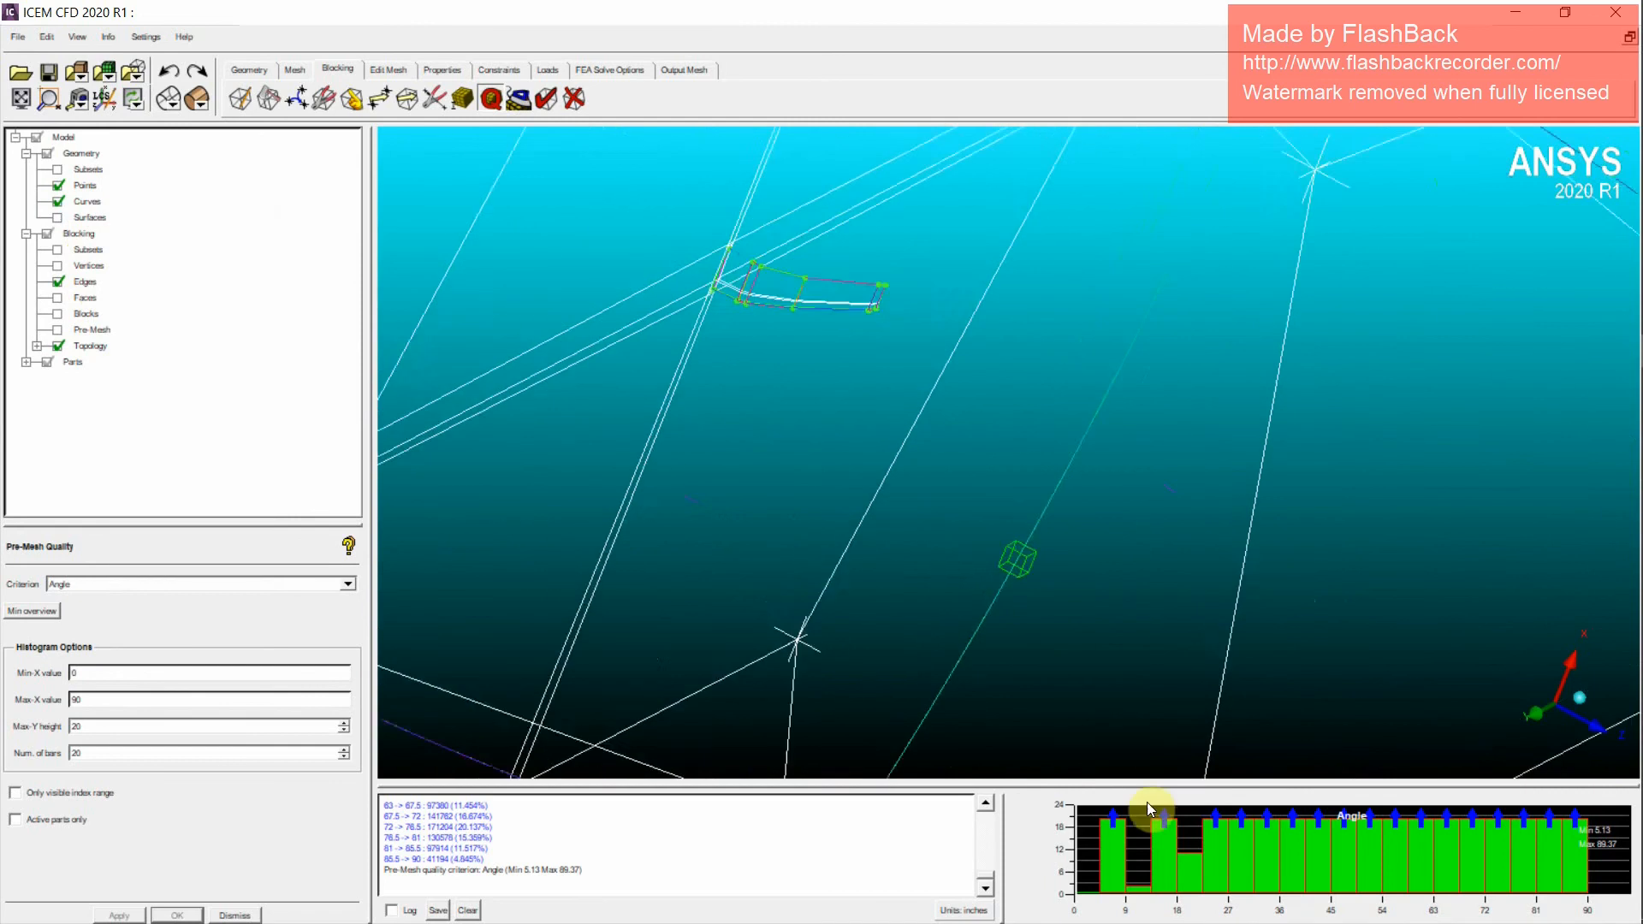
pyautogui.click(1112, 856)
pyautogui.scroll(3, 891, 524)
pyautogui.scroll(8, 1015, 543)
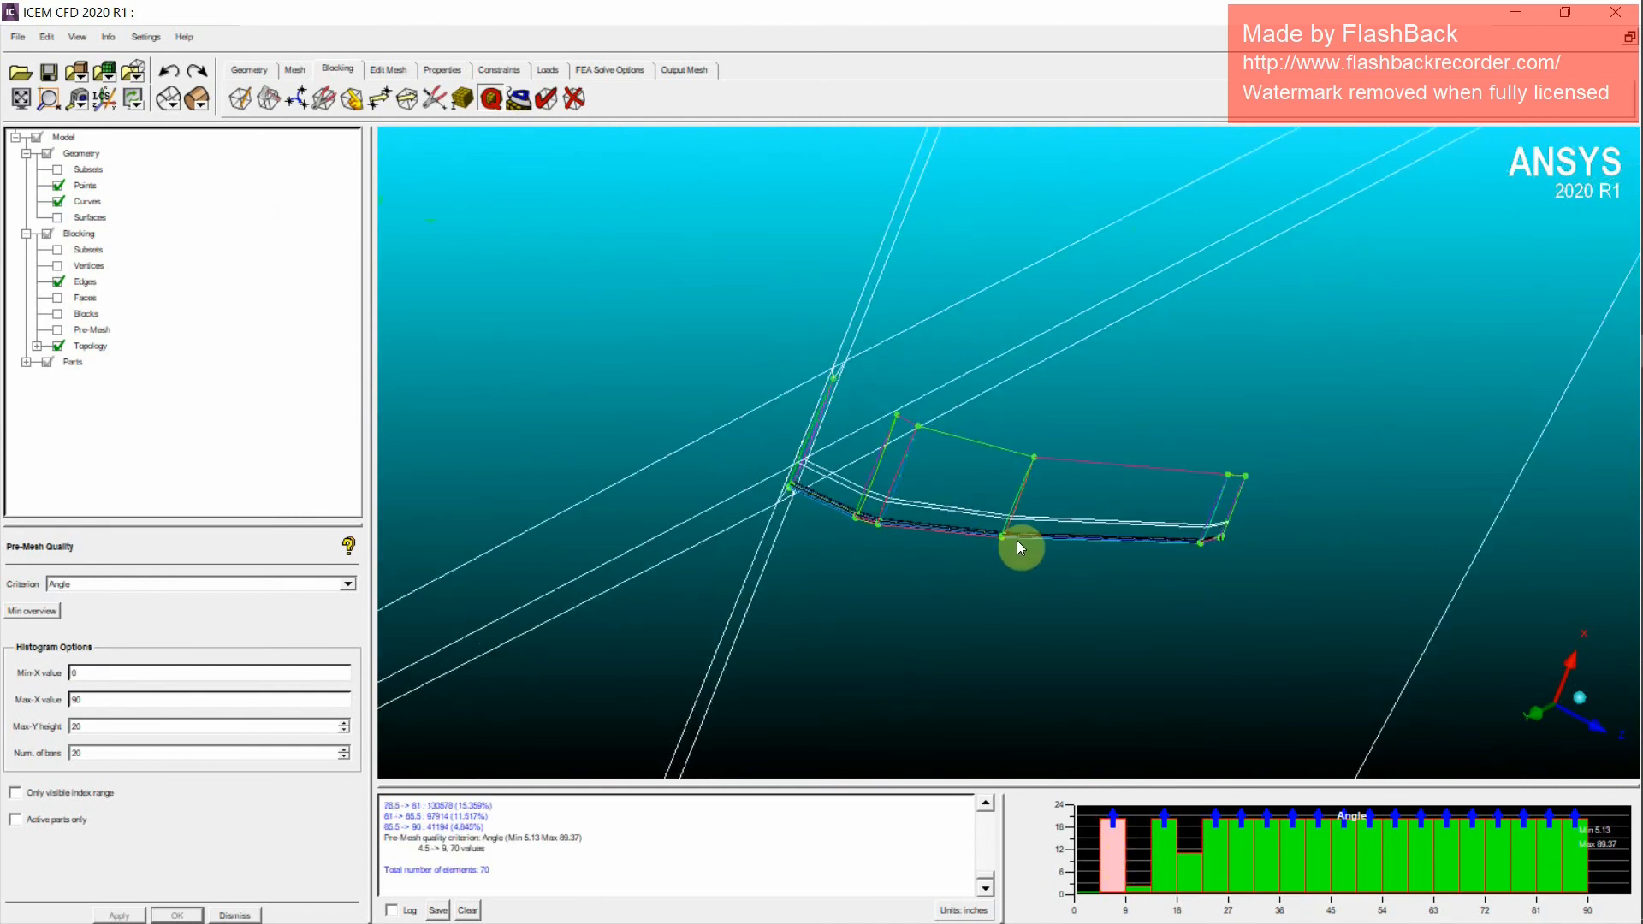
pyautogui.scroll(3, 1263, 551)
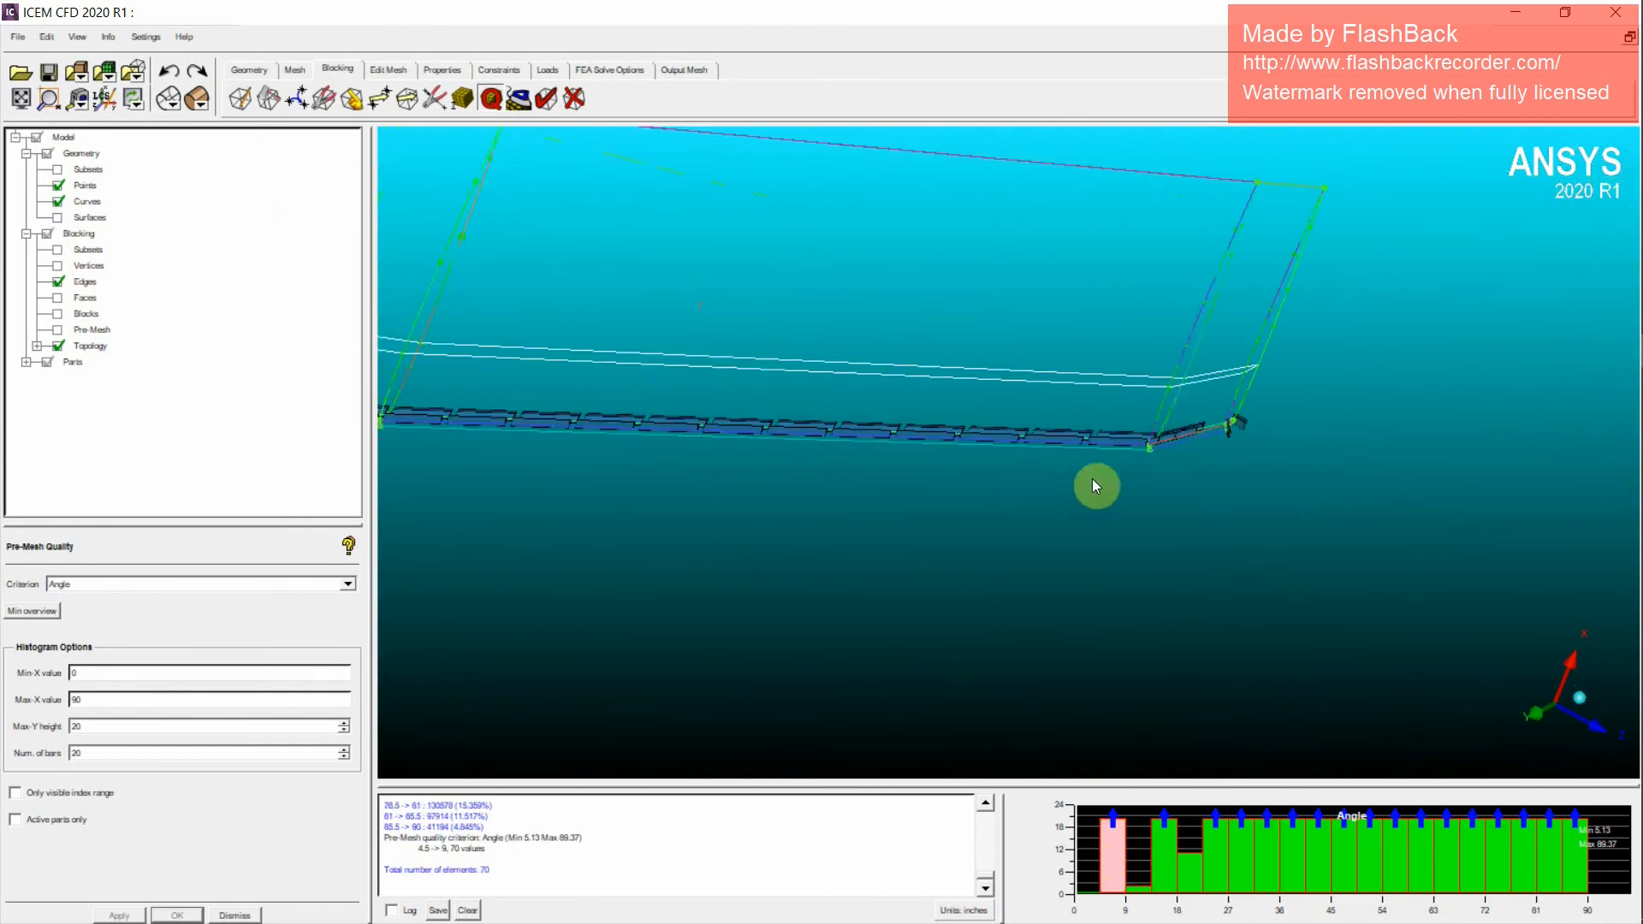
pyautogui.scroll(-3, 997, 448)
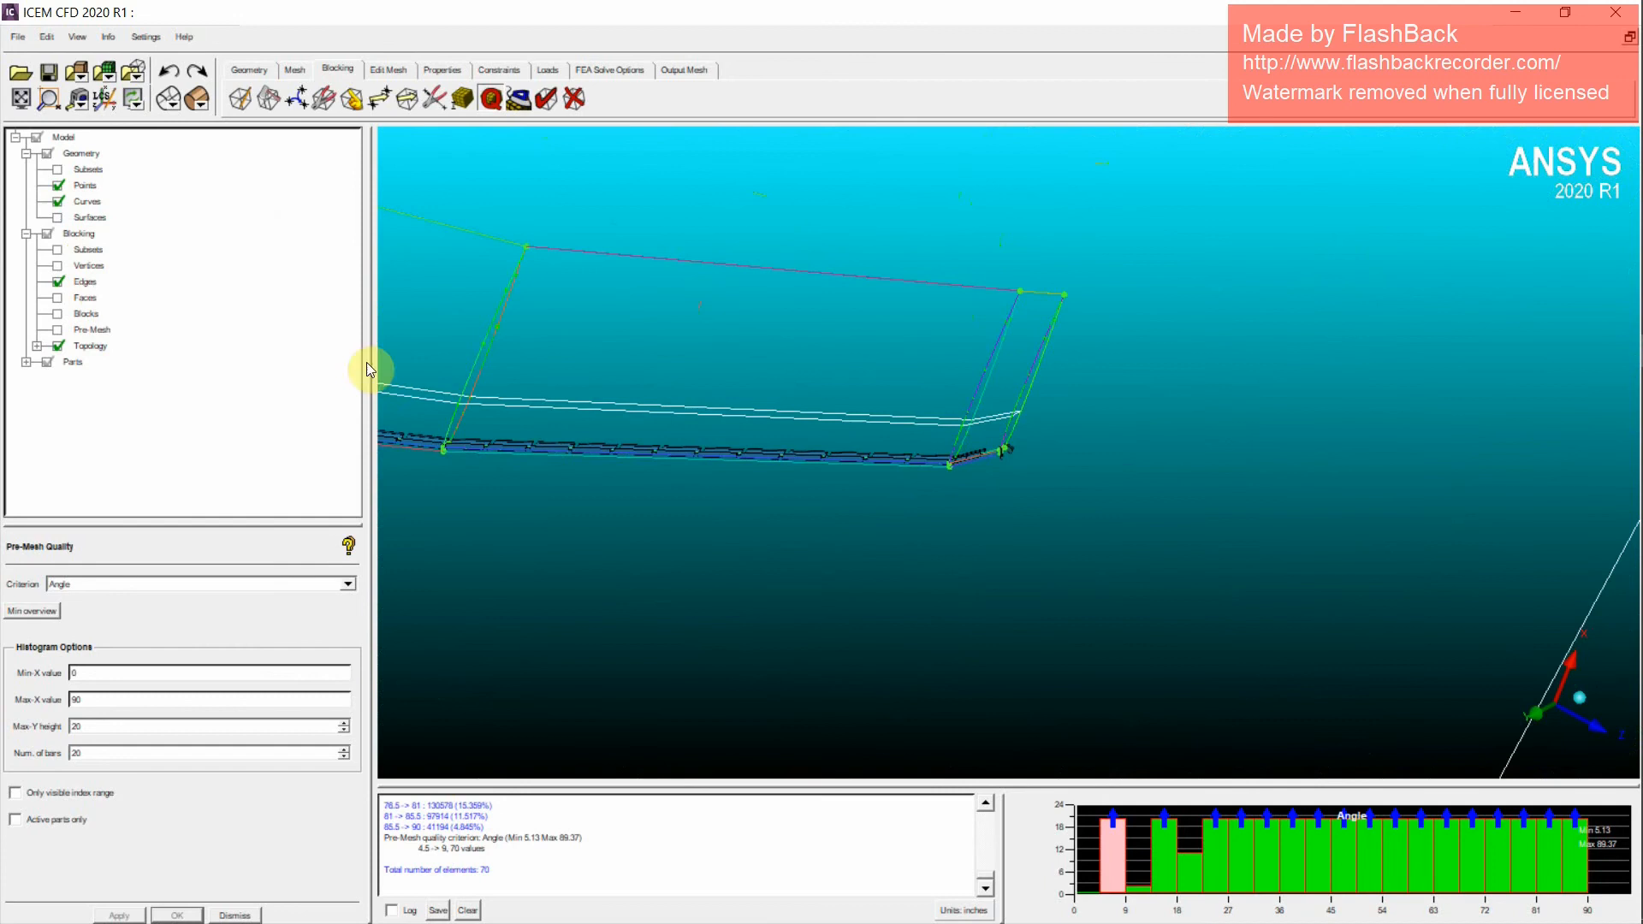
# Step: Raise the minimum O3 index to 1 and inspect the highlighted low-angle cells along the wing
pyautogui.rightClick(75, 238)
pyautogui.click(124, 241)
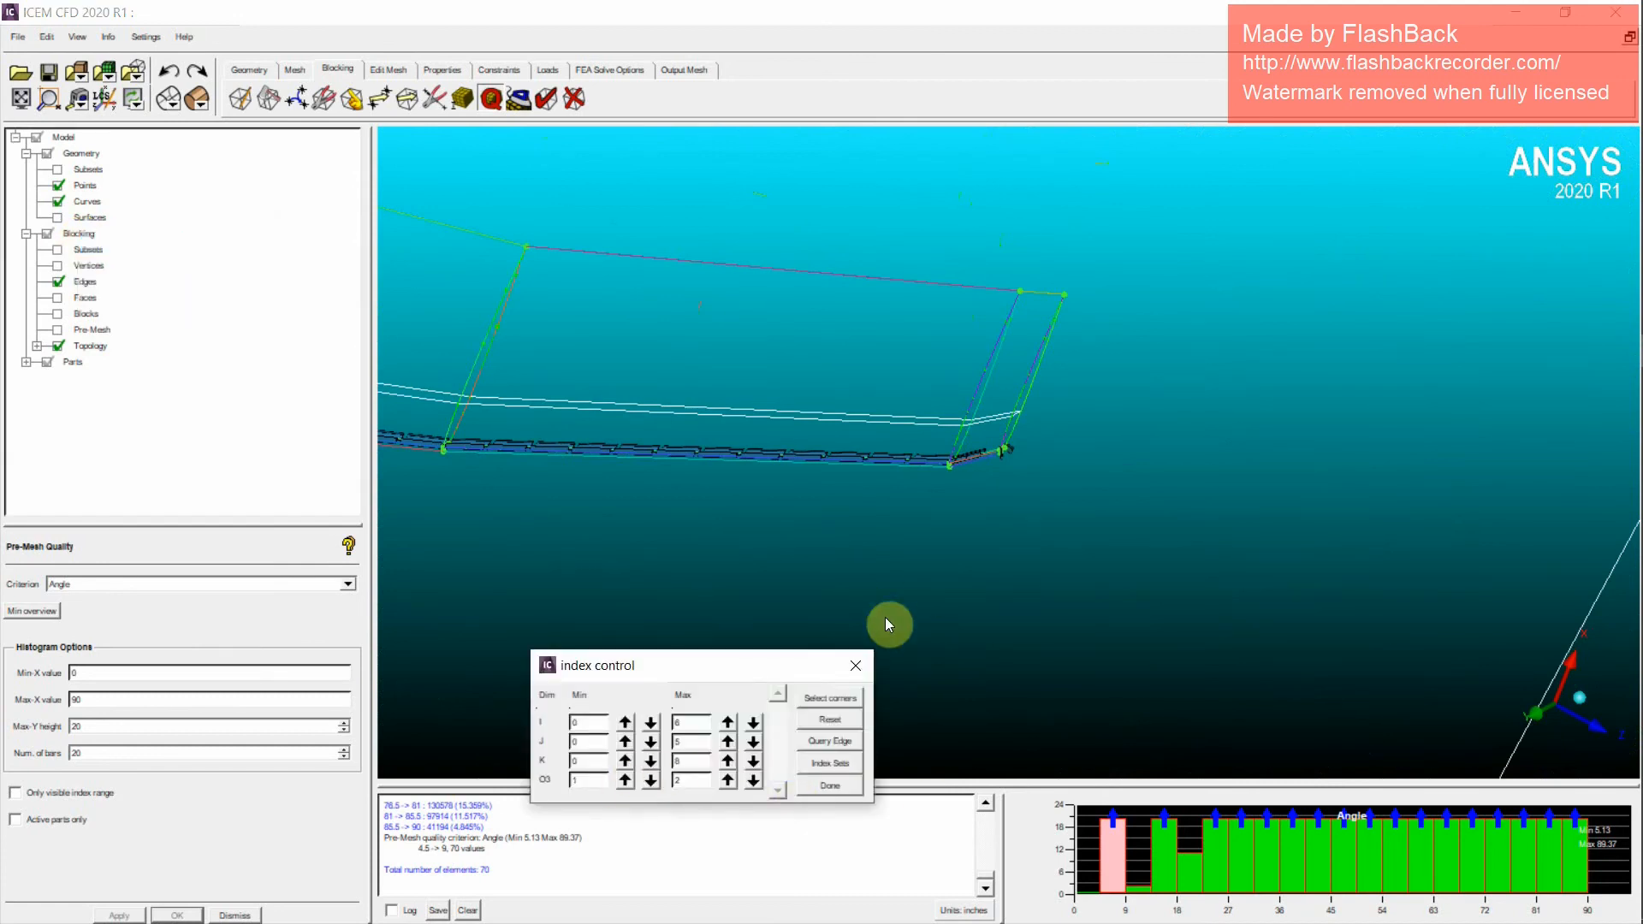
pyautogui.click(807, 790)
pyautogui.scroll(-9, 690, 567)
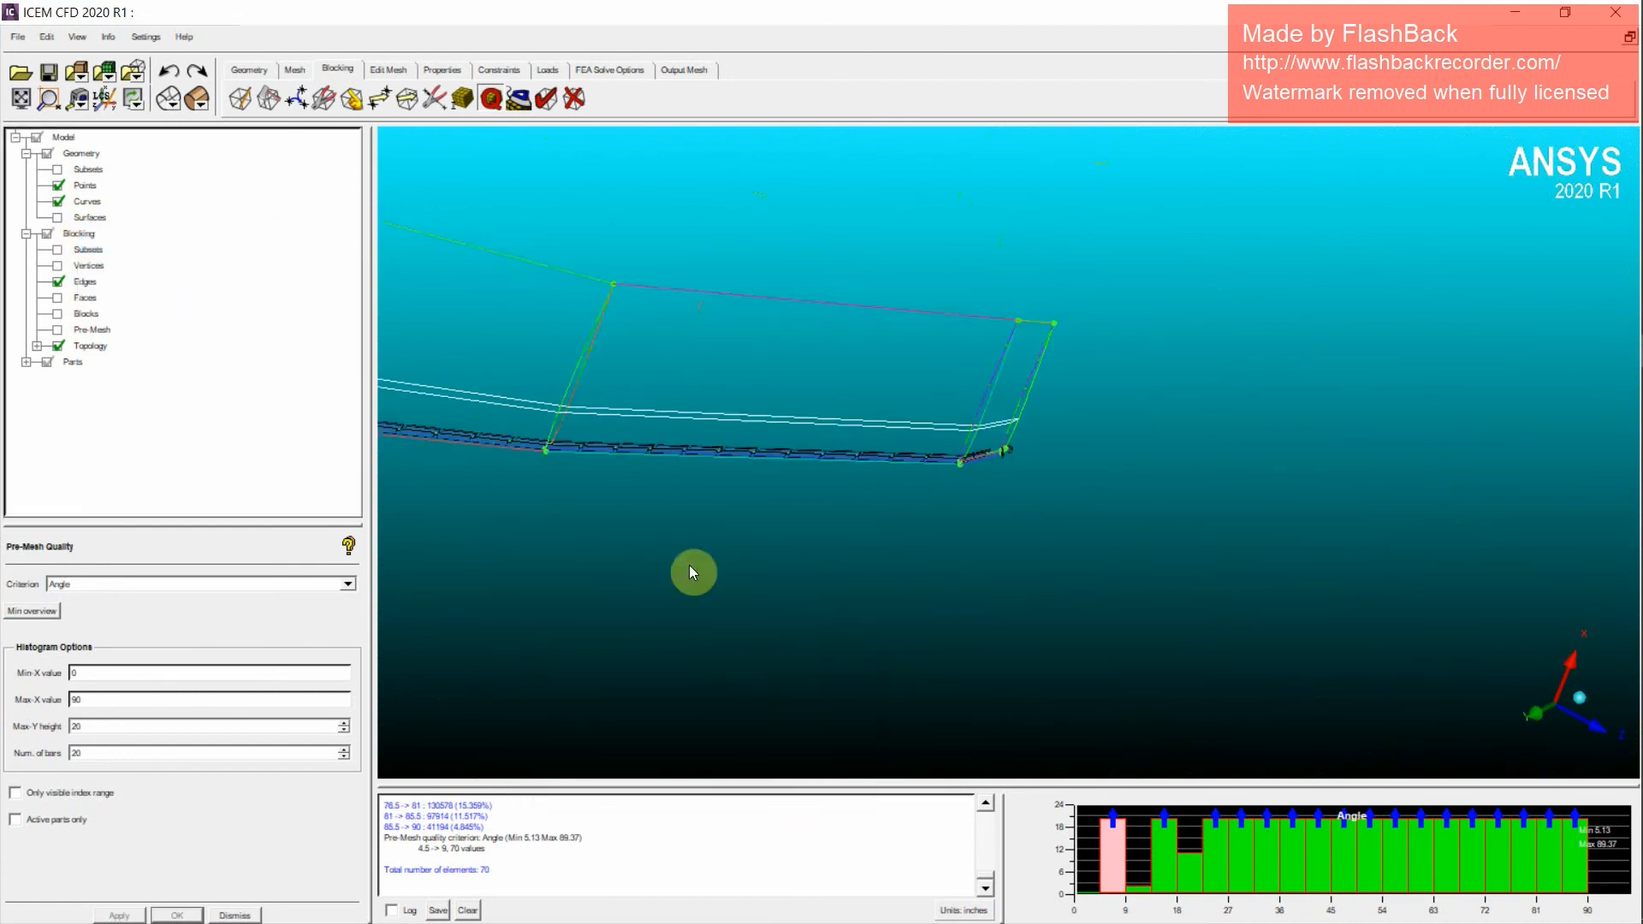
pyautogui.moveTo(1143, 577); pyautogui.dragTo(1138, 428)
pyautogui.rightClick(81, 238)
pyautogui.click(350, 246)
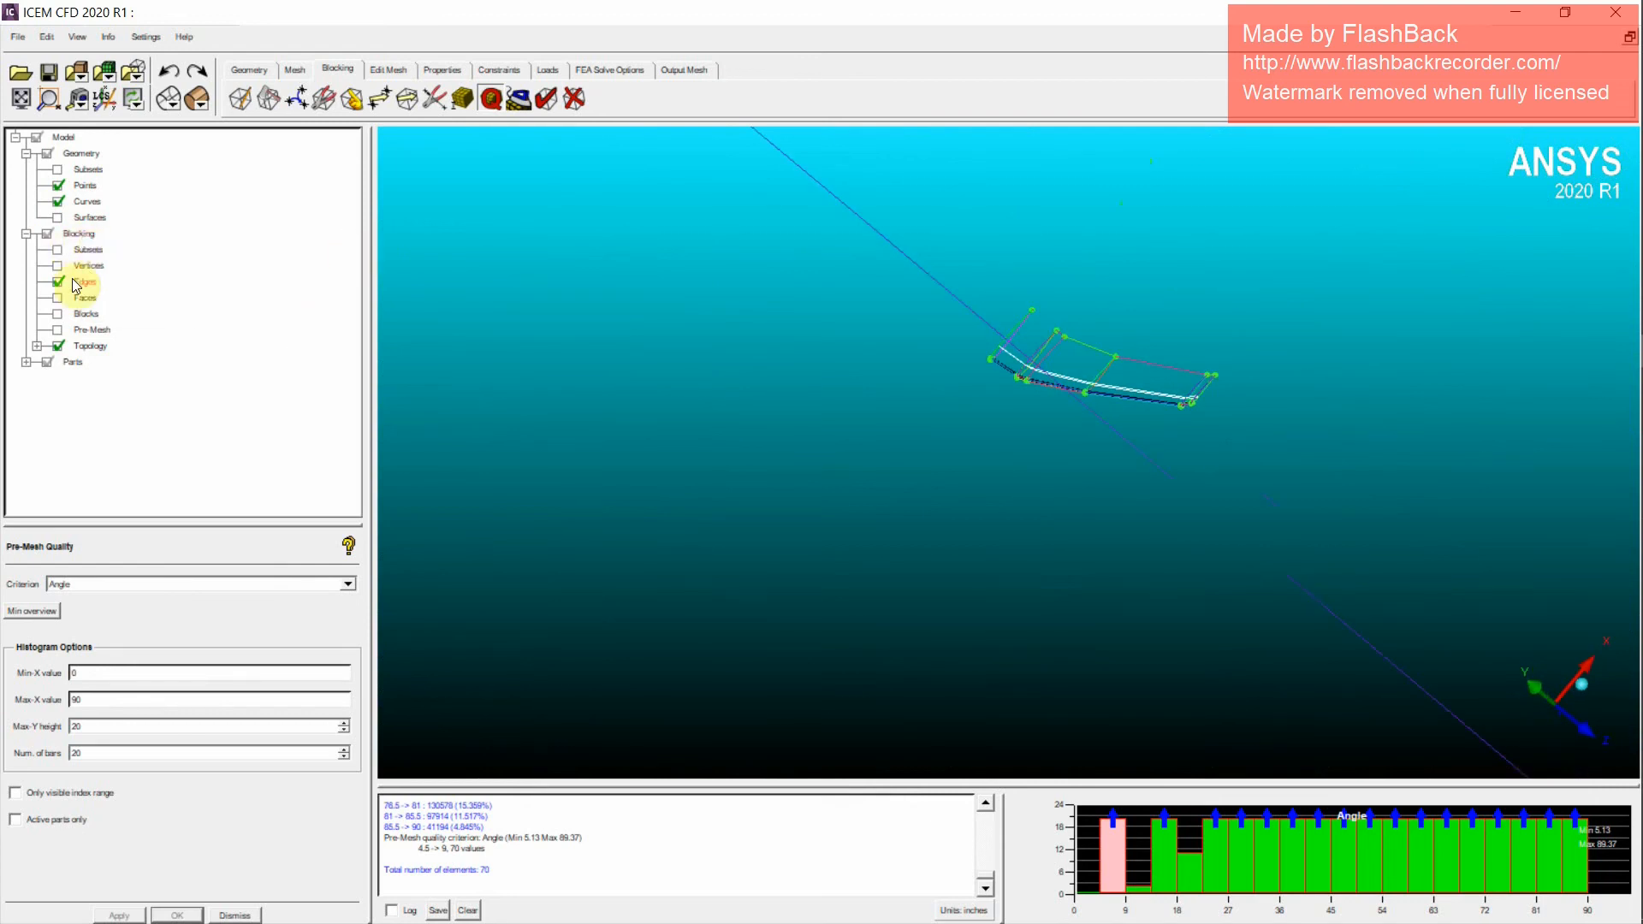
# Step: Reset the blocking index range and close the index control
pyautogui.rightClick(91, 235)
pyautogui.click(118, 243)
pyautogui.click(827, 724)
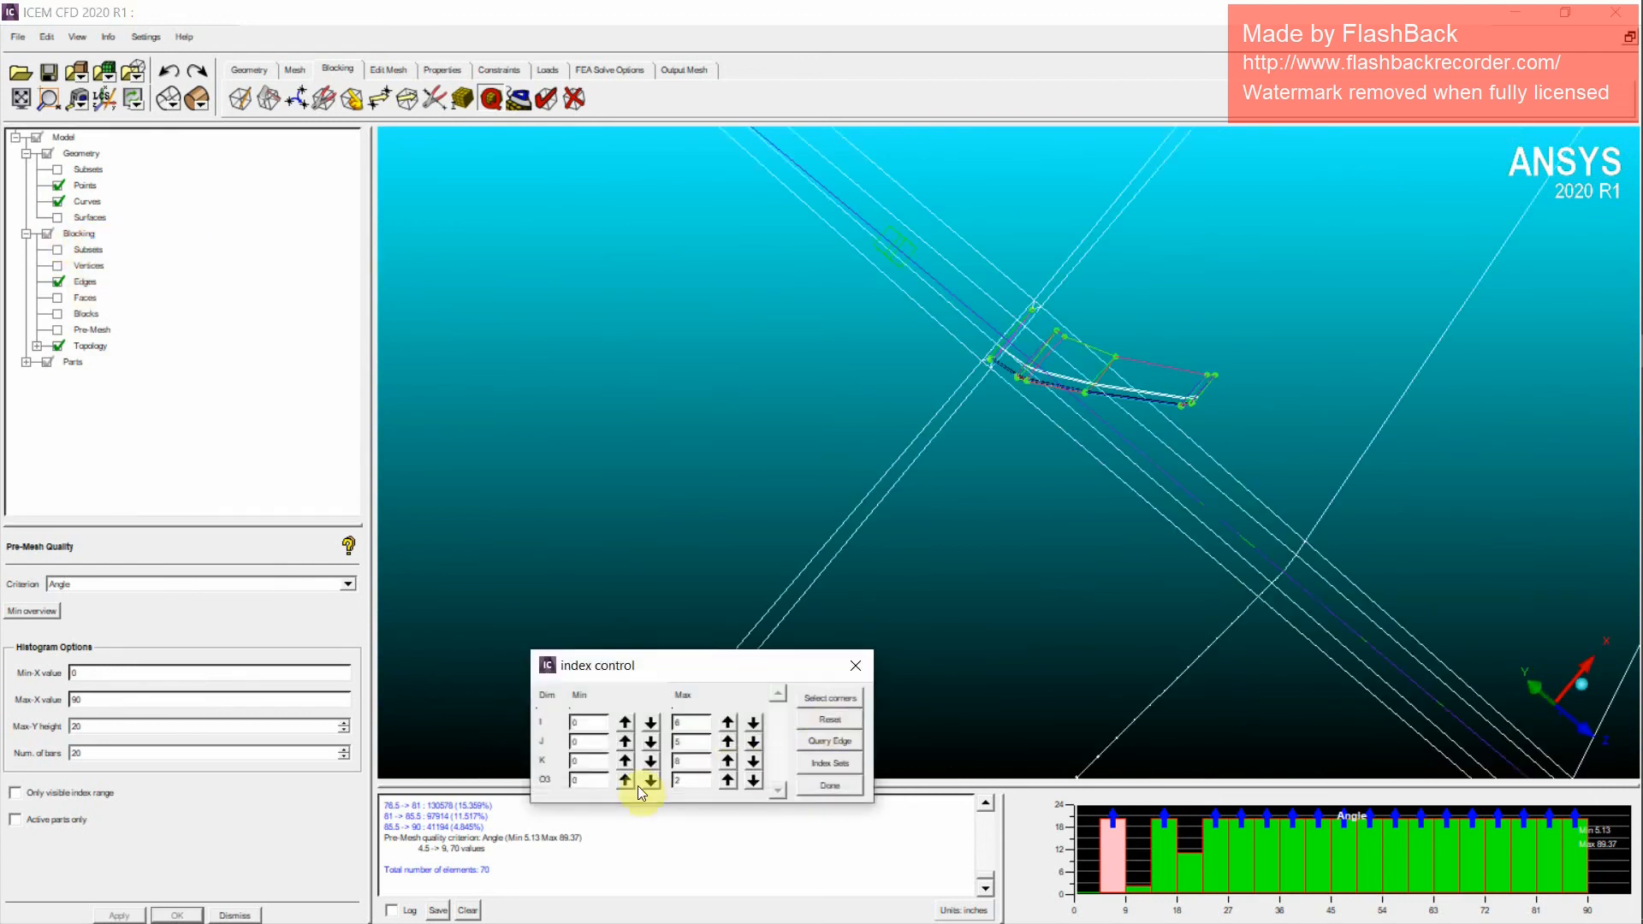
pyautogui.click(804, 786)
# Step: Display the internal blocking edges around the wing and hide them again
pyautogui.rightClick(92, 283)
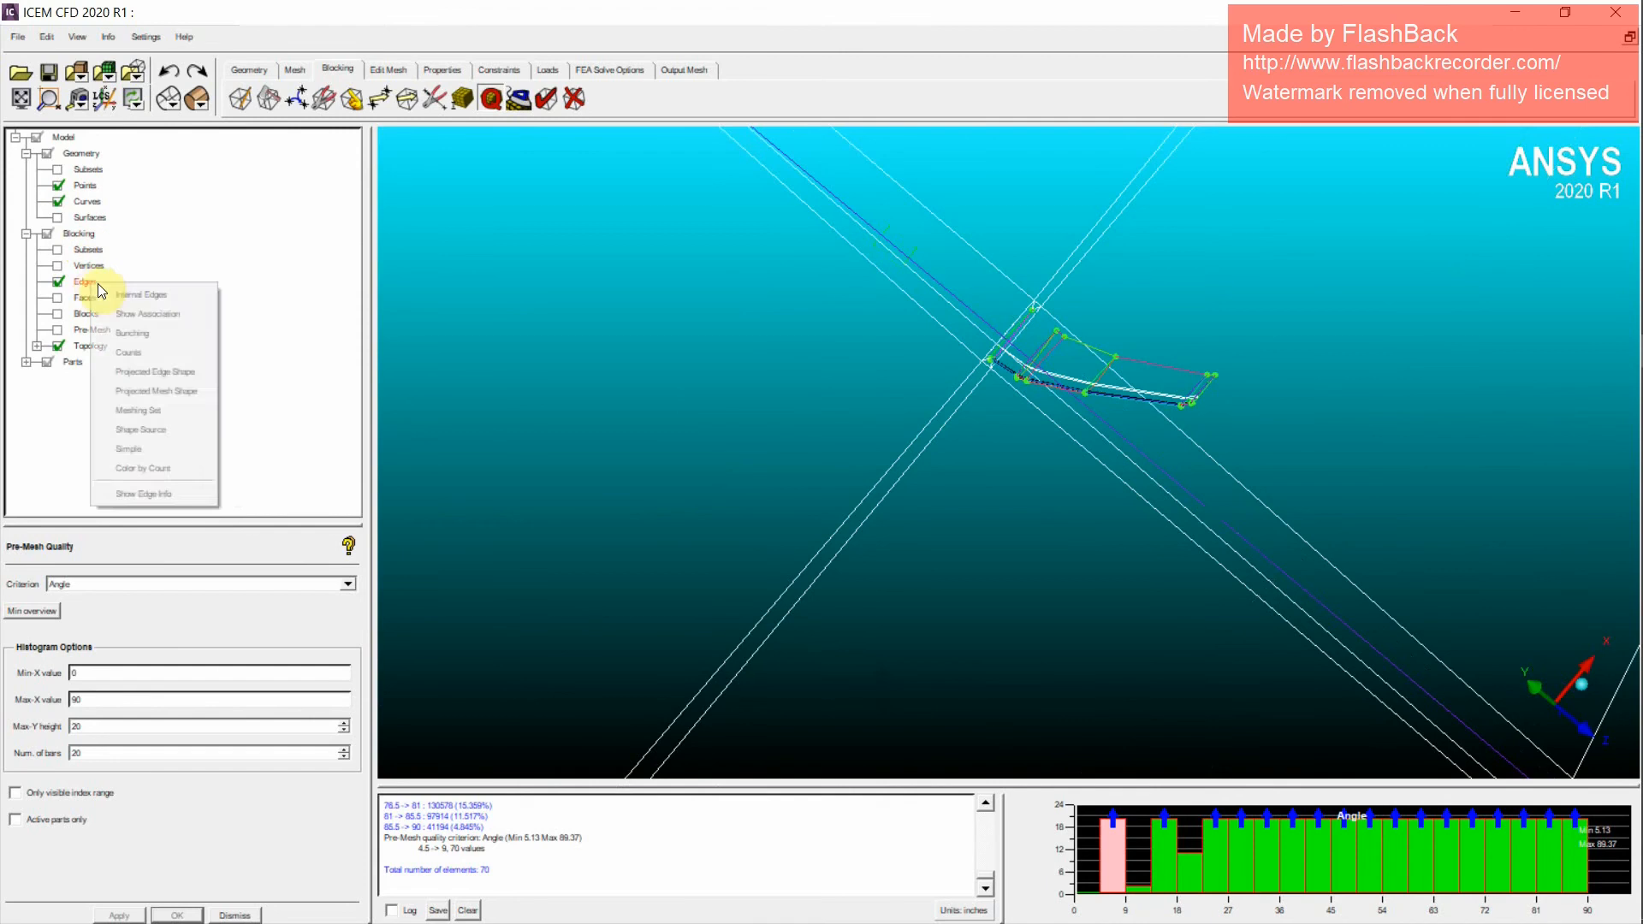
pyautogui.click(130, 293)
pyautogui.rightClick(91, 280)
pyautogui.click(122, 292)
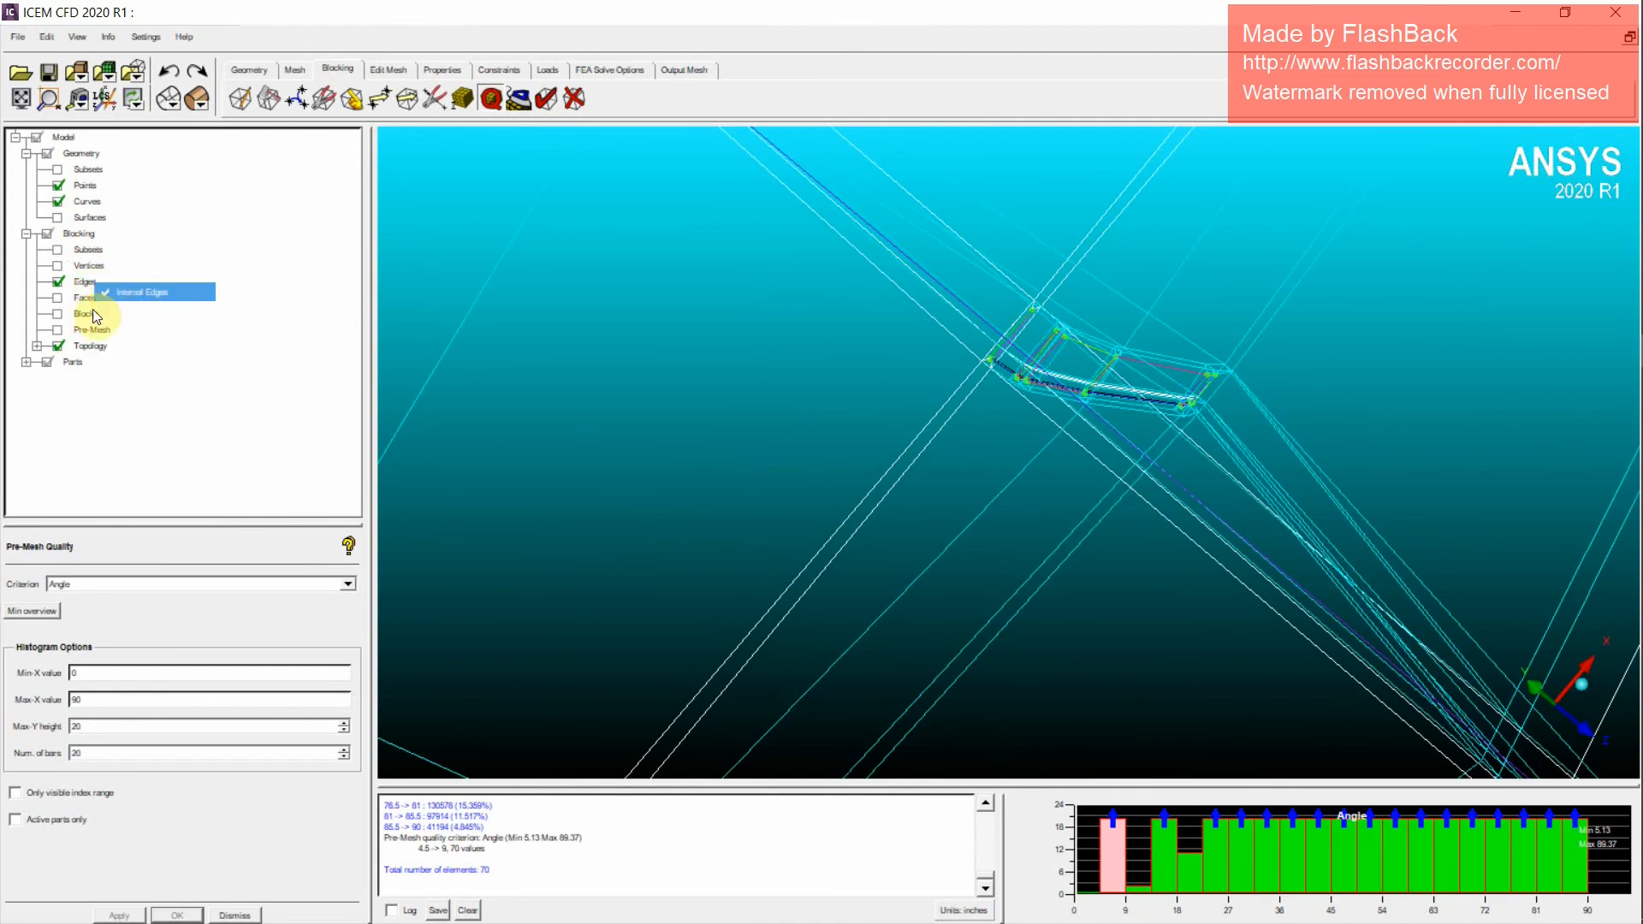
# Step: Display the pre-mesh on the wing and examine the low-angle cells at the wing tip corner against the blocking edges
pyautogui.click(58, 331)
pyautogui.scroll(3, 1255, 452)
pyautogui.scroll(3, 1253, 449)
pyautogui.moveTo(1252, 450); pyautogui.dragTo(1119, 630, button='middle')
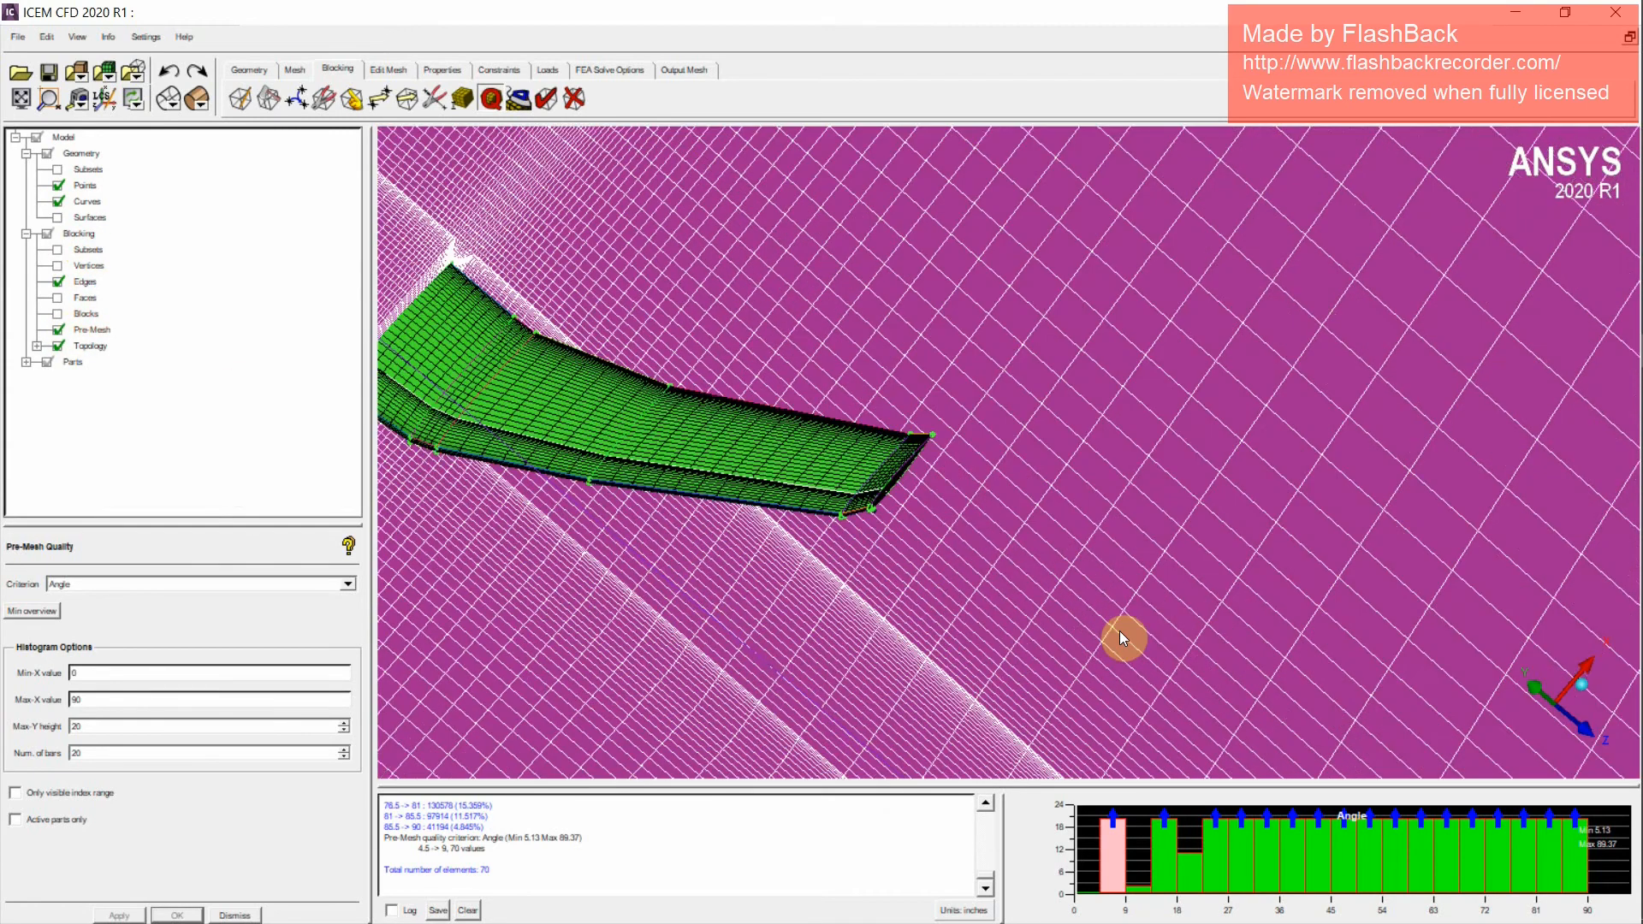
pyautogui.scroll(4, 1119, 632)
pyautogui.moveTo(656, 566); pyautogui.dragTo(979, 548, button='middle')
pyautogui.scroll(3, 978, 548)
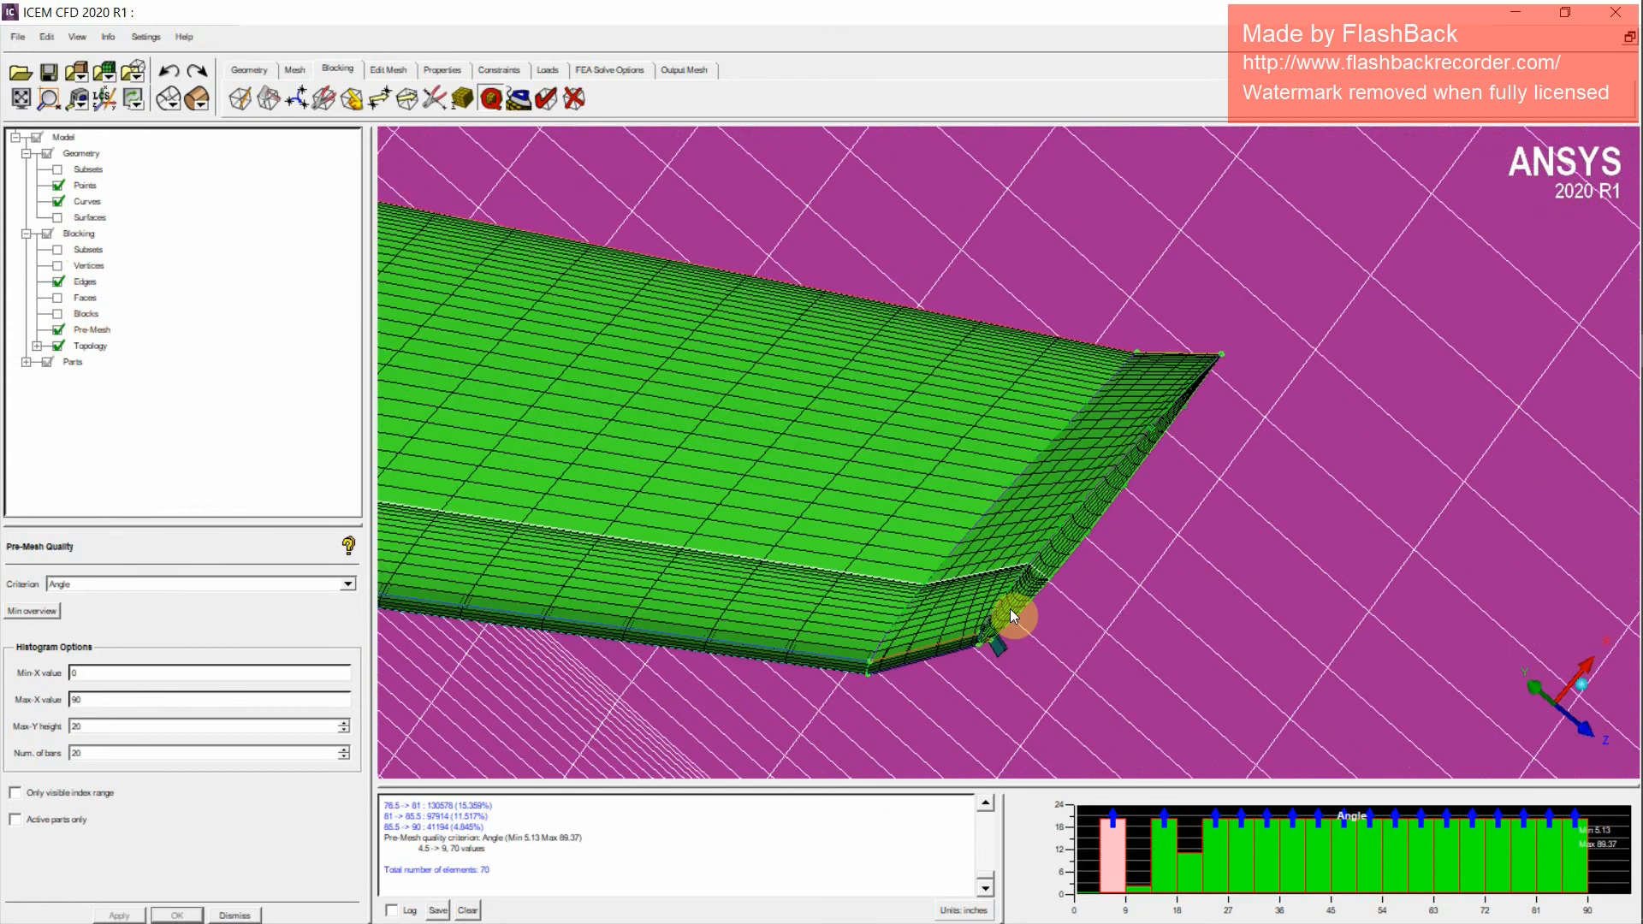
pyautogui.moveTo(1010, 609); pyautogui.dragTo(1068, 575, button='middle')
pyautogui.click(59, 330)
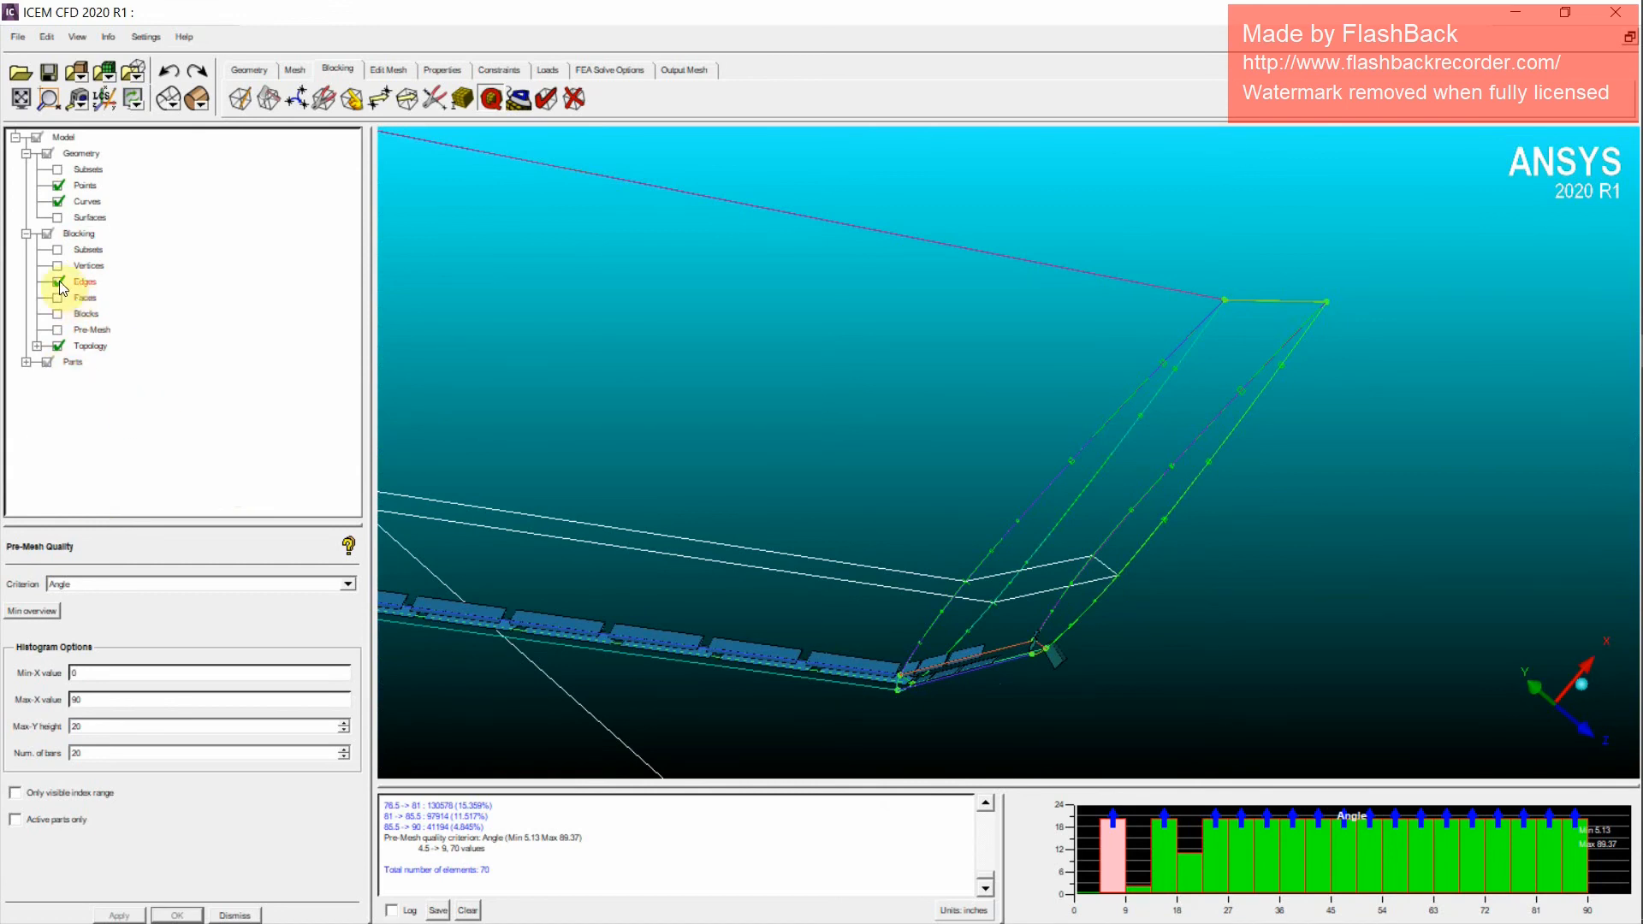
pyautogui.click(59, 331)
pyautogui.moveTo(984, 634); pyautogui.dragTo(1156, 635)
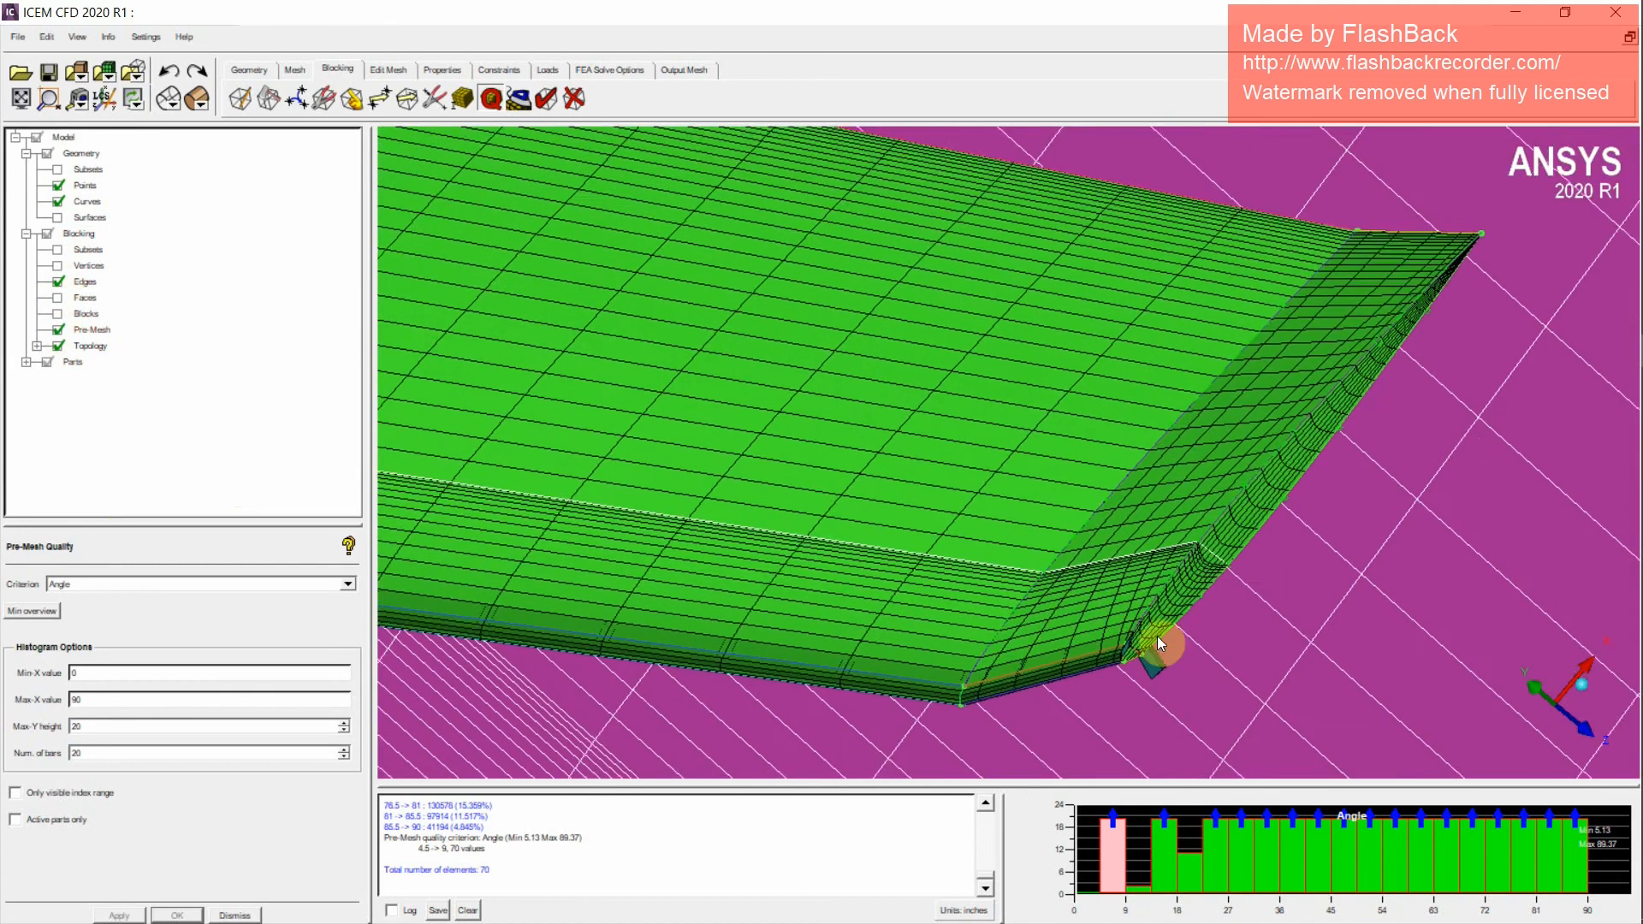
pyautogui.moveTo(1156, 635); pyautogui.dragTo(1097, 496, button='middle')
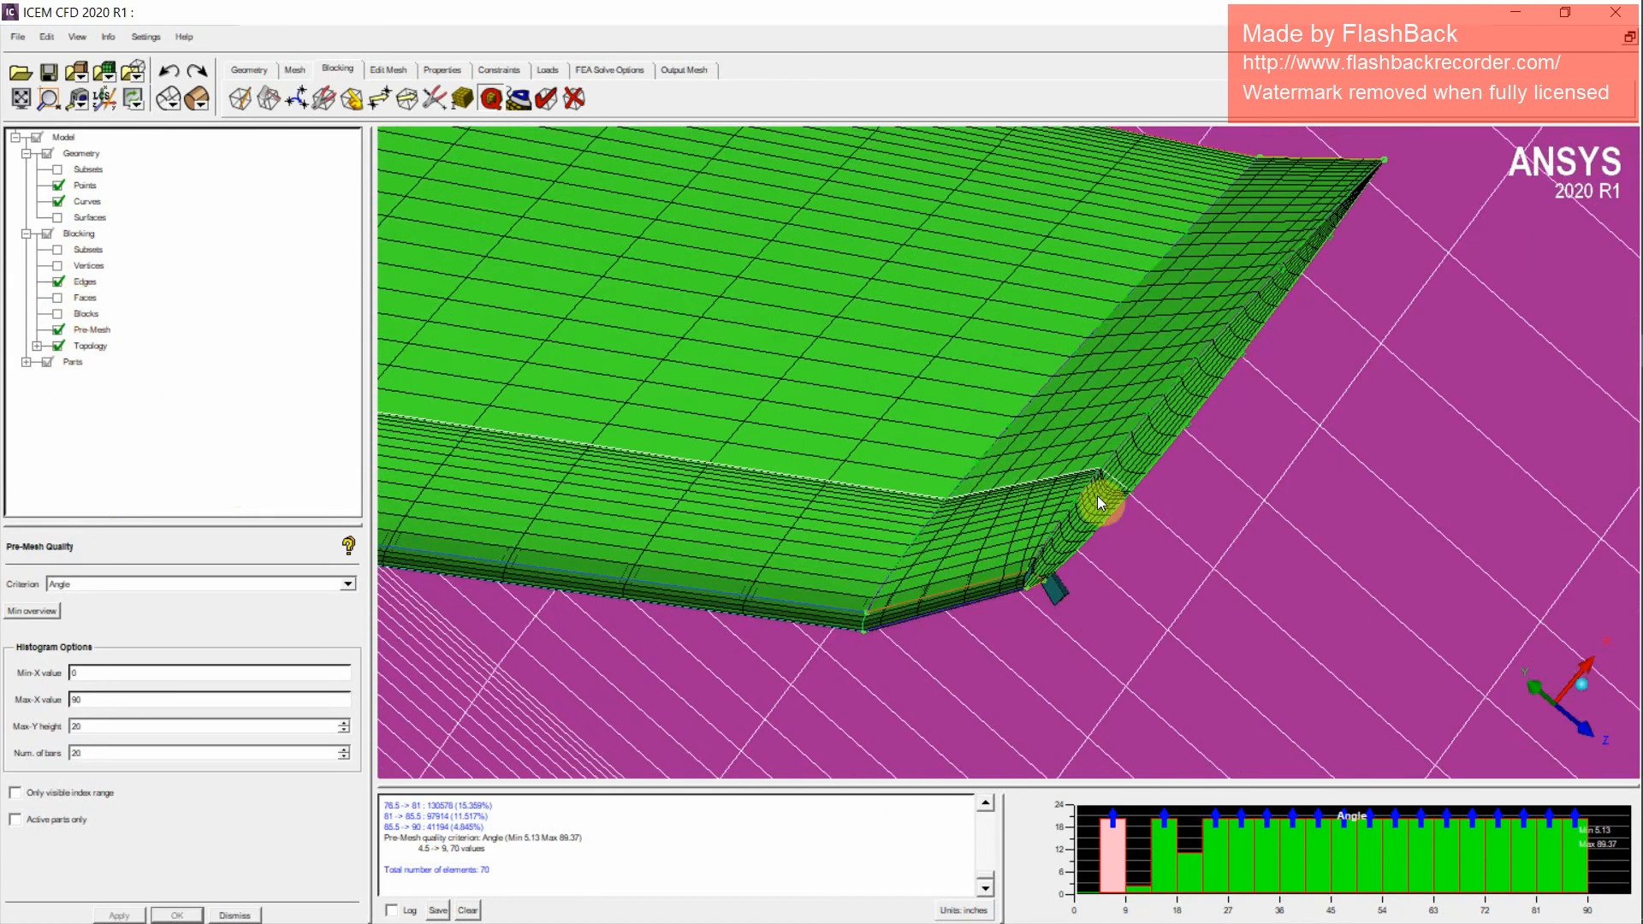
# Step: Set Spacing 1 and Spacing 2 of the short spanwise edge at the wing tip to 0, recompute the pre-mesh and inspect the tip
pyautogui.click(60, 332)
pyautogui.click(462, 99)
pyautogui.click(109, 610)
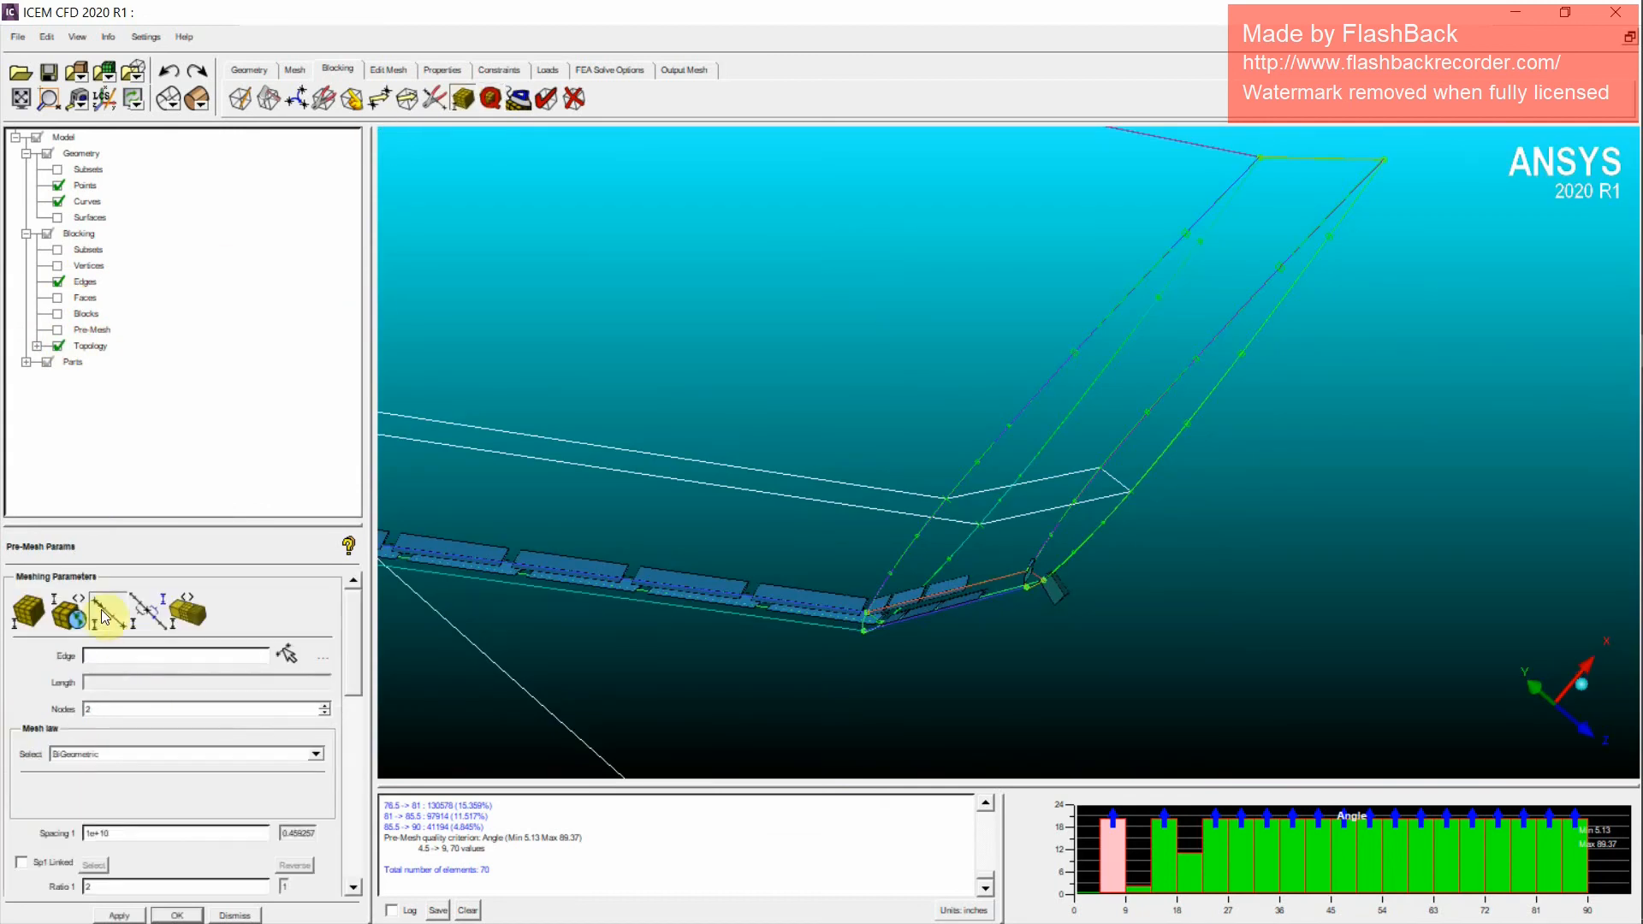
pyautogui.click(1001, 581)
pyautogui.moveTo(354, 663); pyautogui.dragTo(336, 737)
pyautogui.click(287, 655)
pyautogui.click(1066, 475)
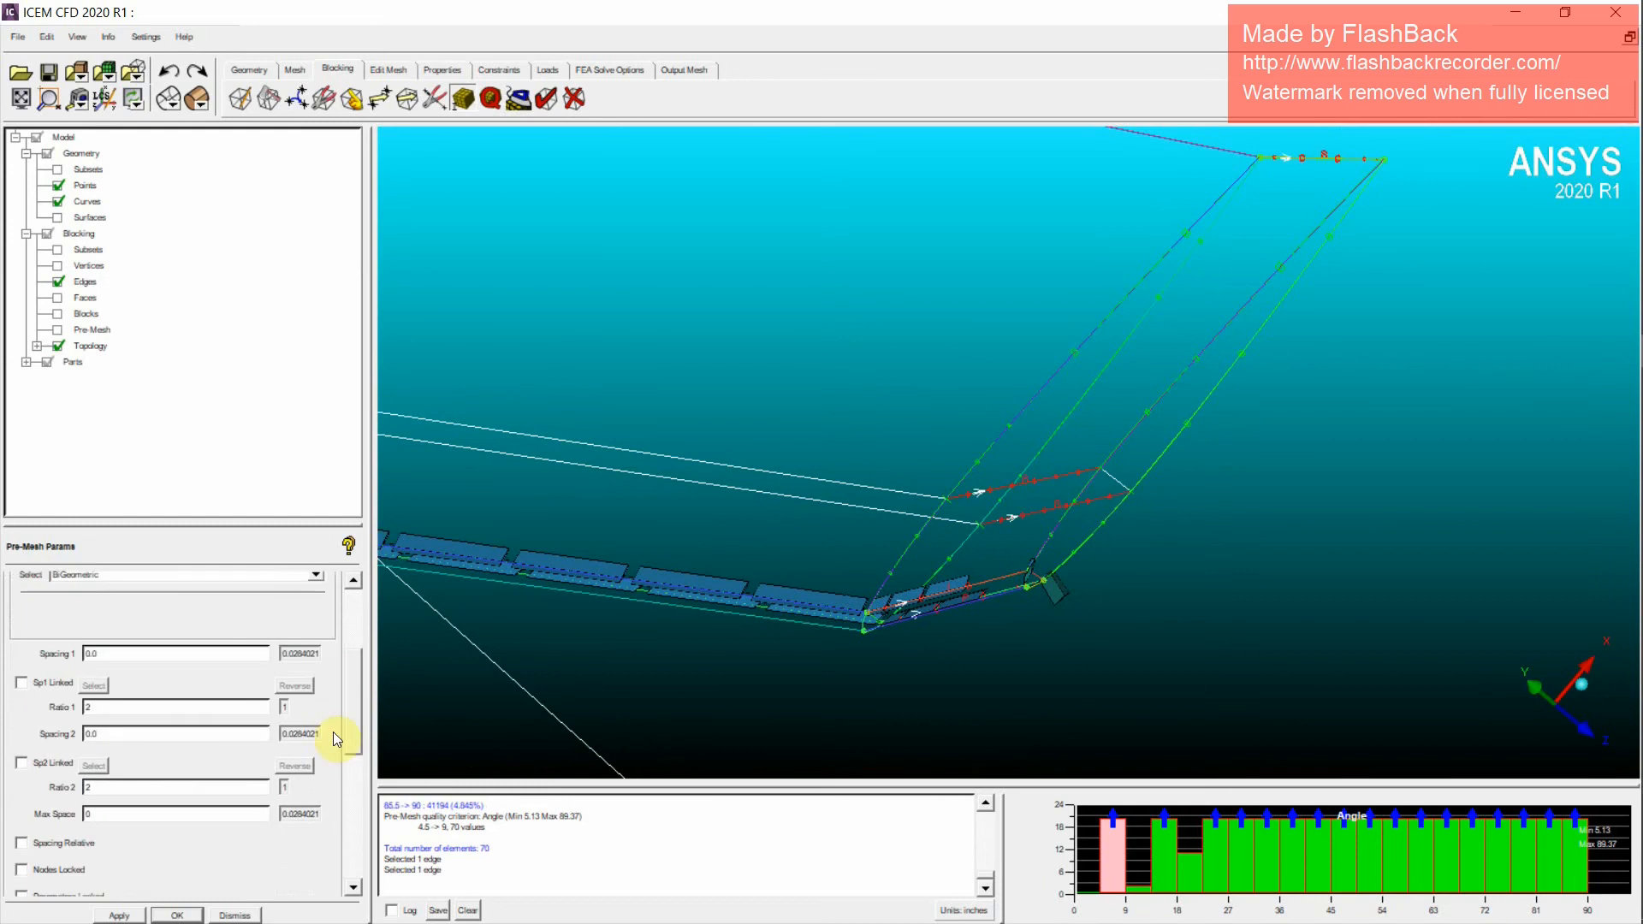
pyautogui.click(57, 329)
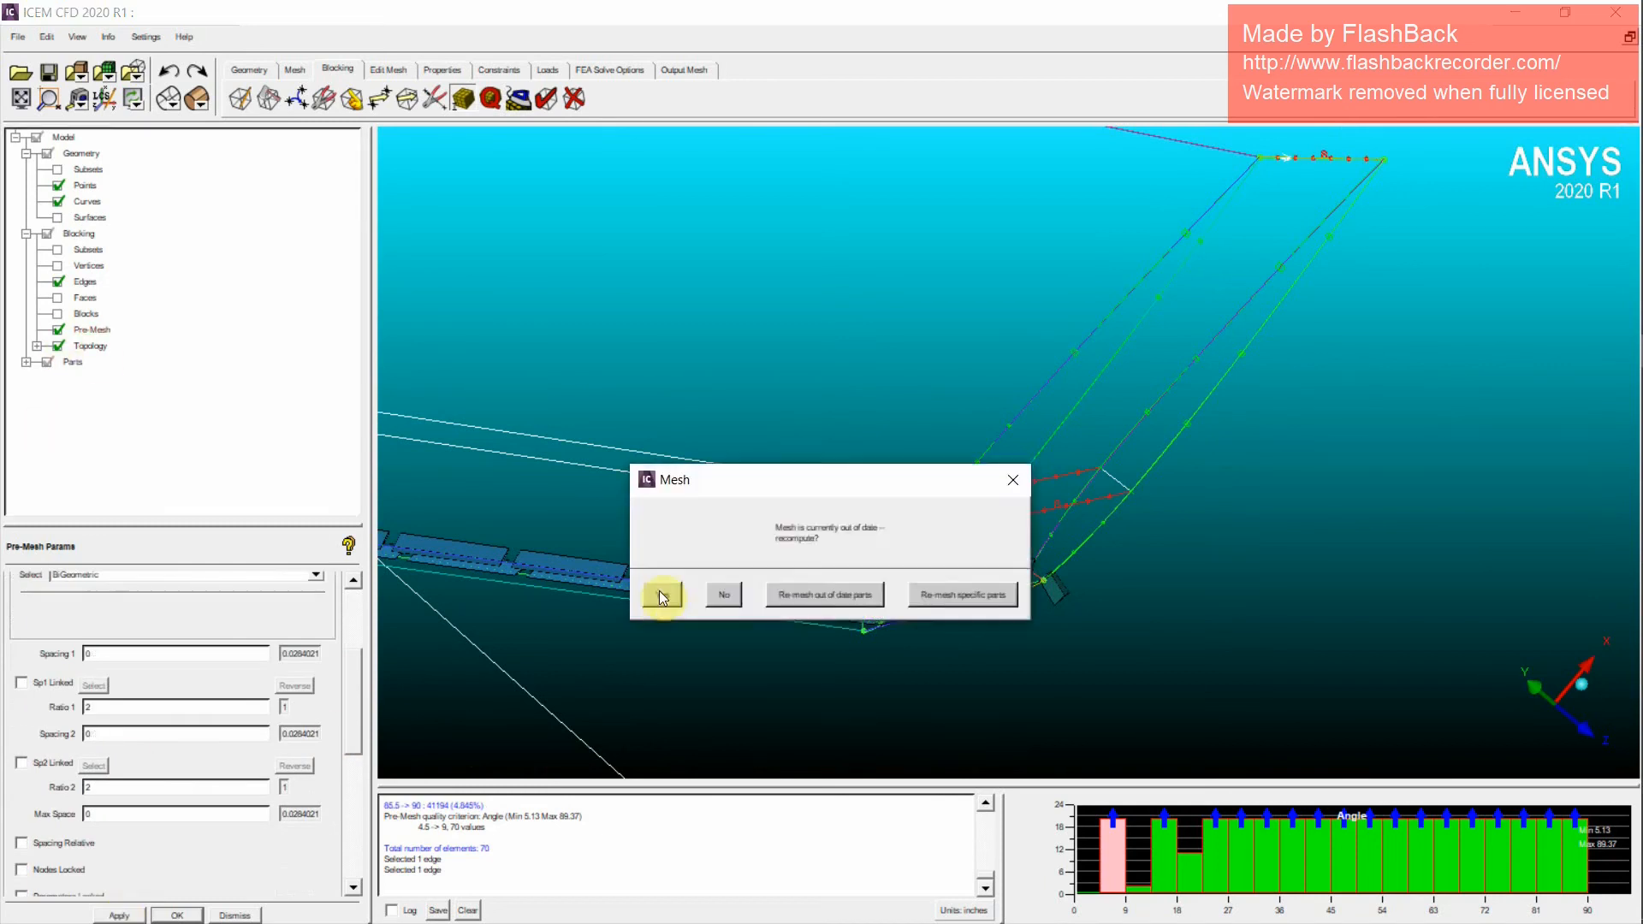
pyautogui.click(659, 588)
pyautogui.scroll(2, 1127, 570)
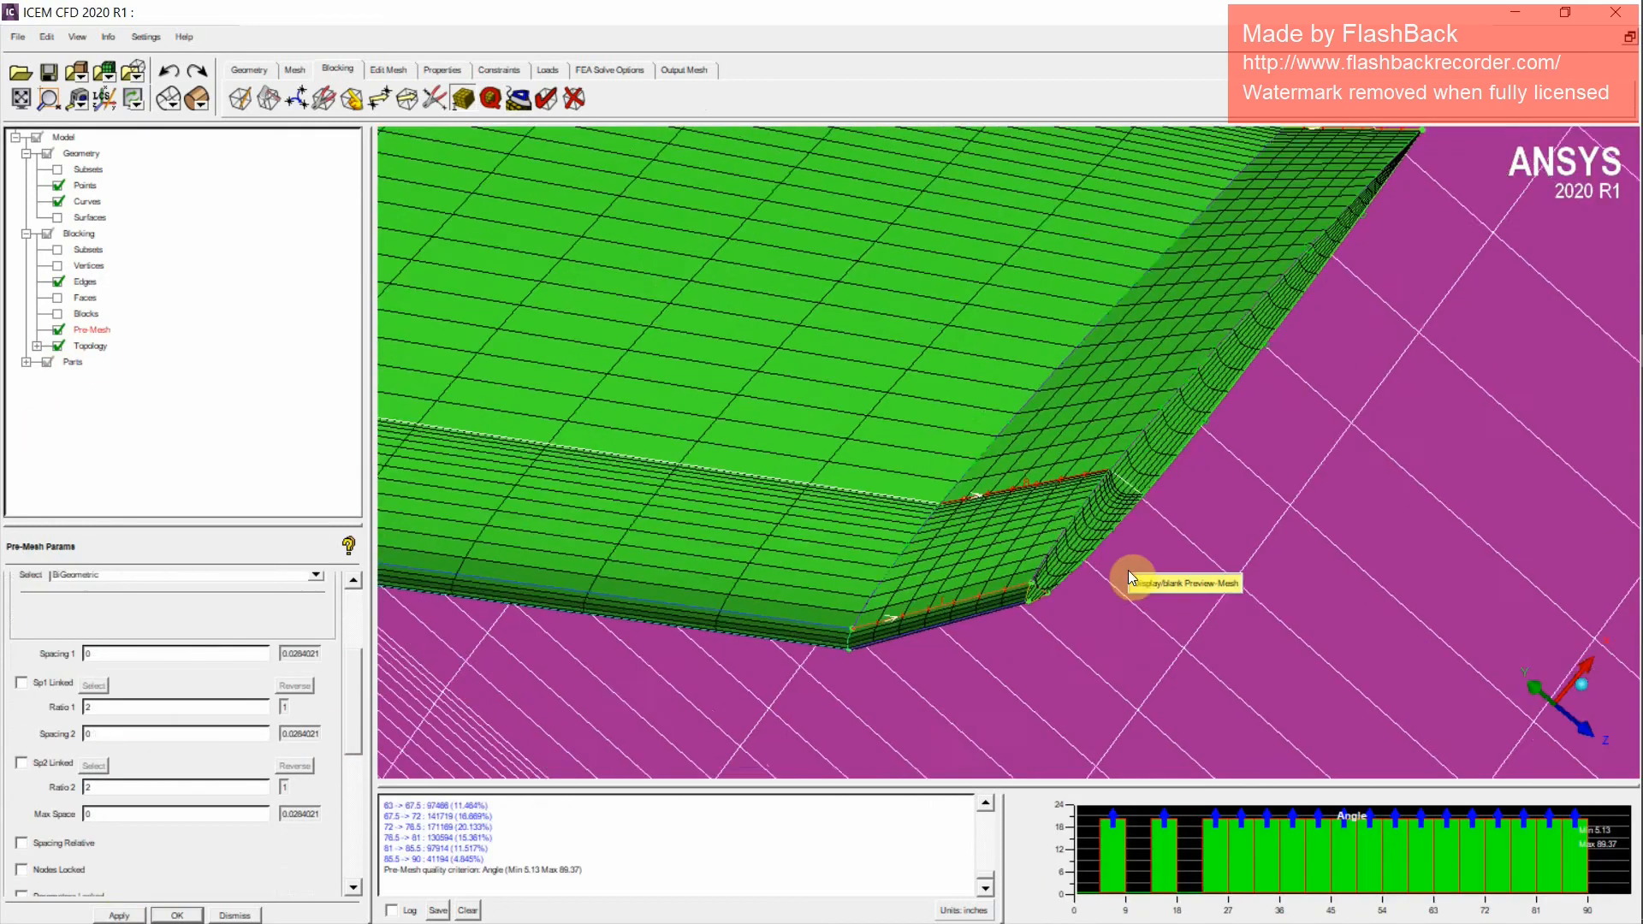
pyautogui.moveTo(1128, 570); pyautogui.dragTo(962, 604, button='middle')
pyautogui.scroll(2, 1034, 568)
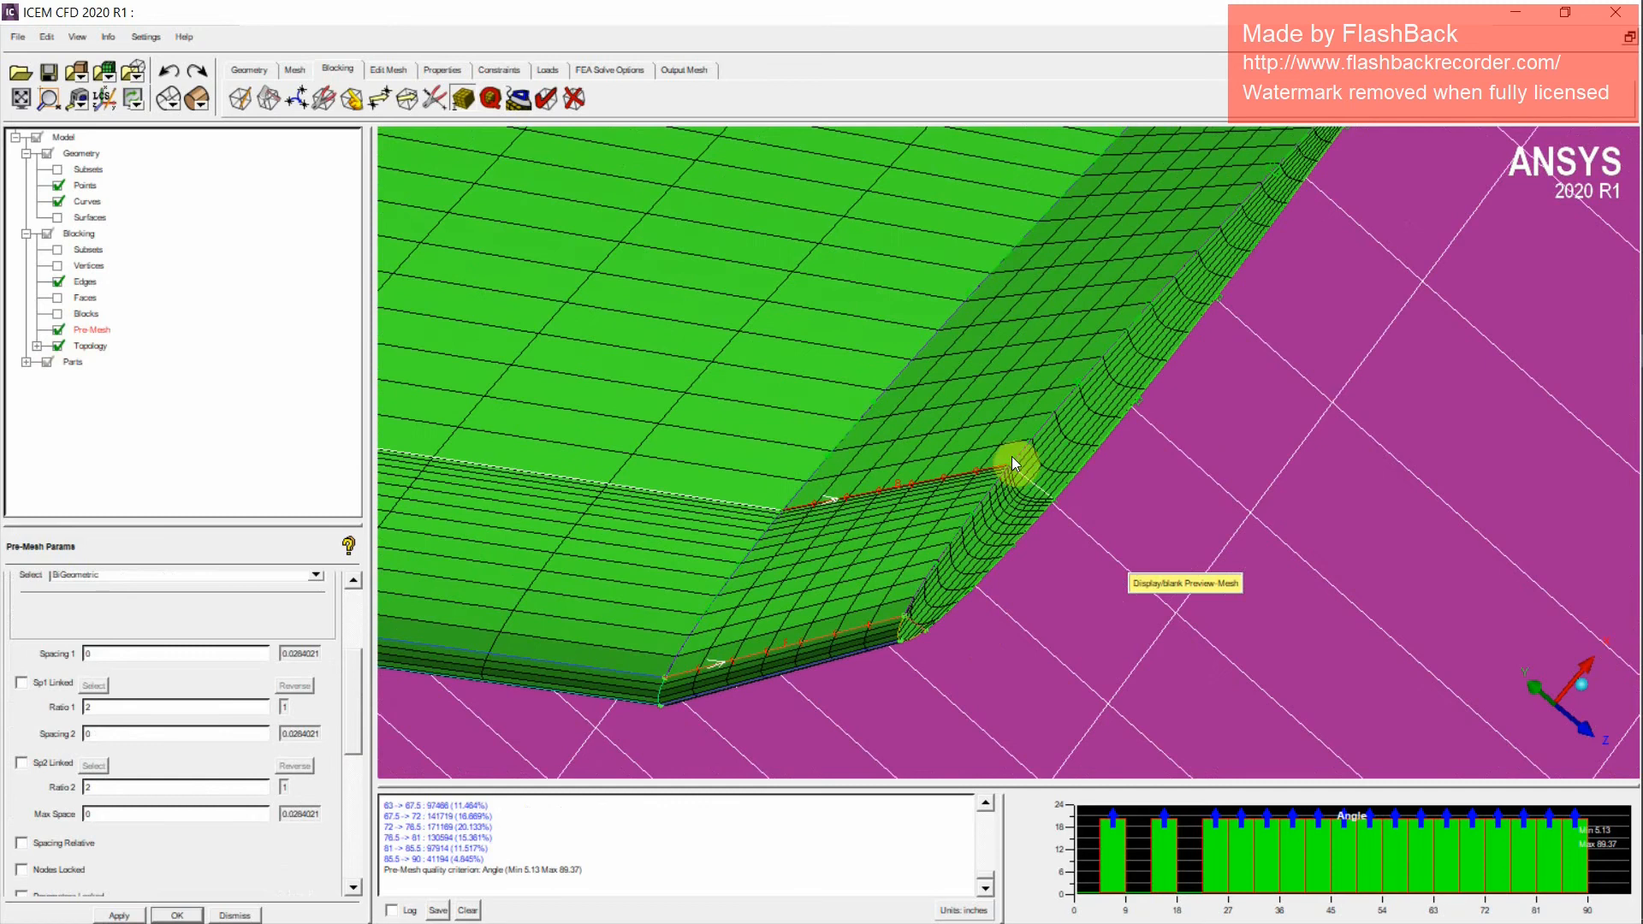
# Step: Set the short spanwise wing tip edge's Spacing 2 to 0.003 and Ratio 2 to 1.1, copied to all parallel edges, and recompute the pre-mesh
pyautogui.moveTo(355, 737); pyautogui.dragTo(357, 759)
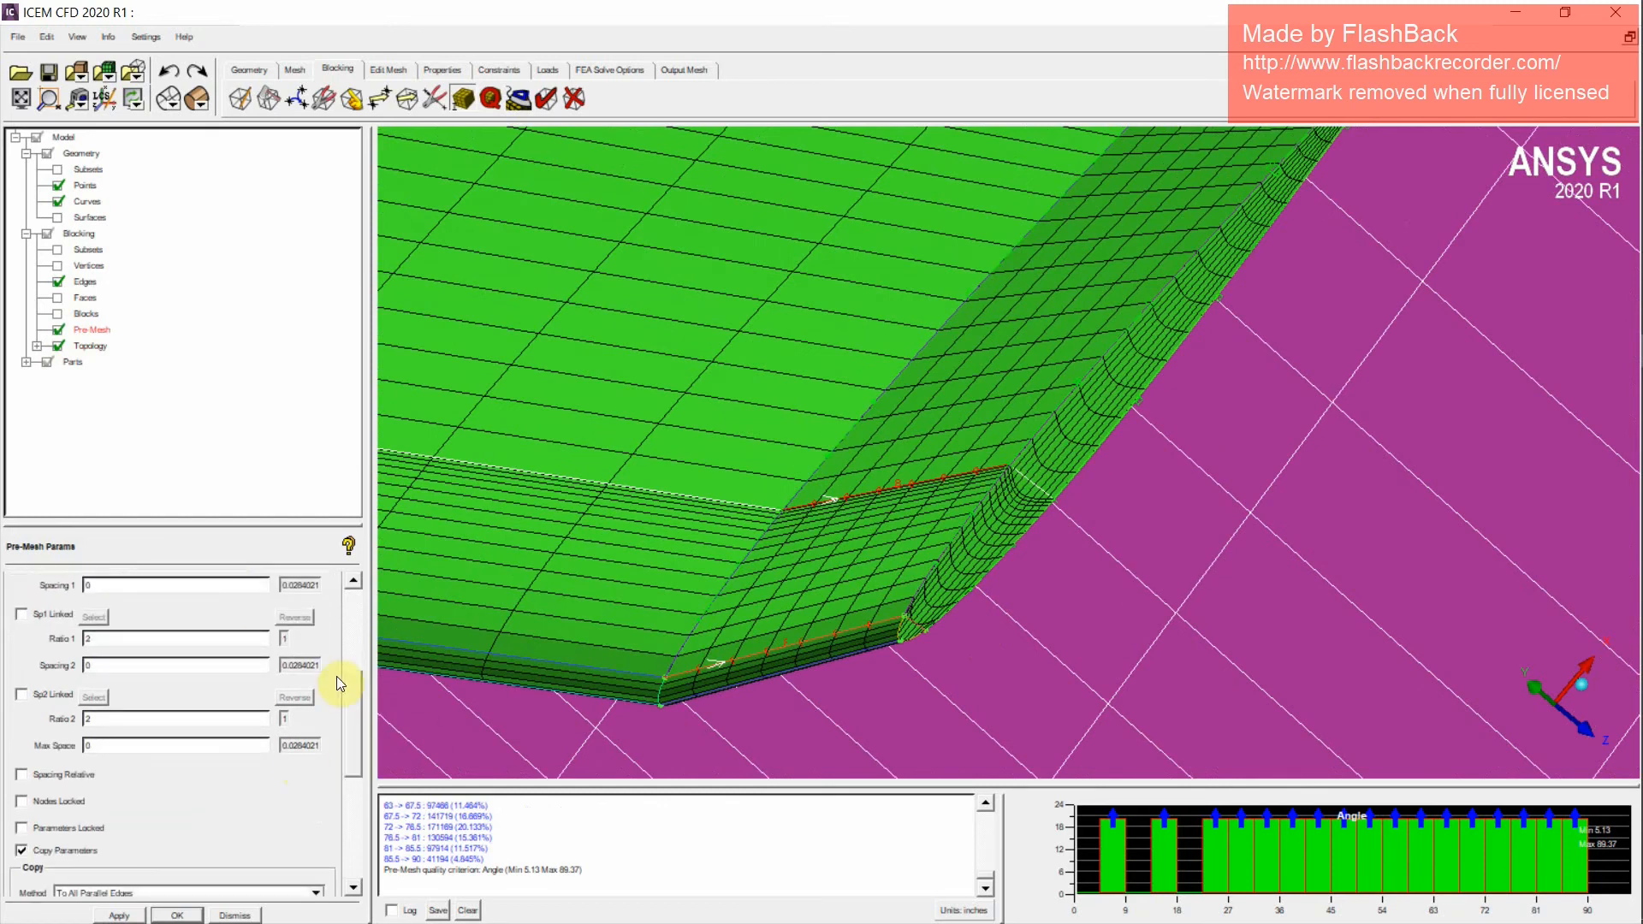
pyautogui.click(56, 329)
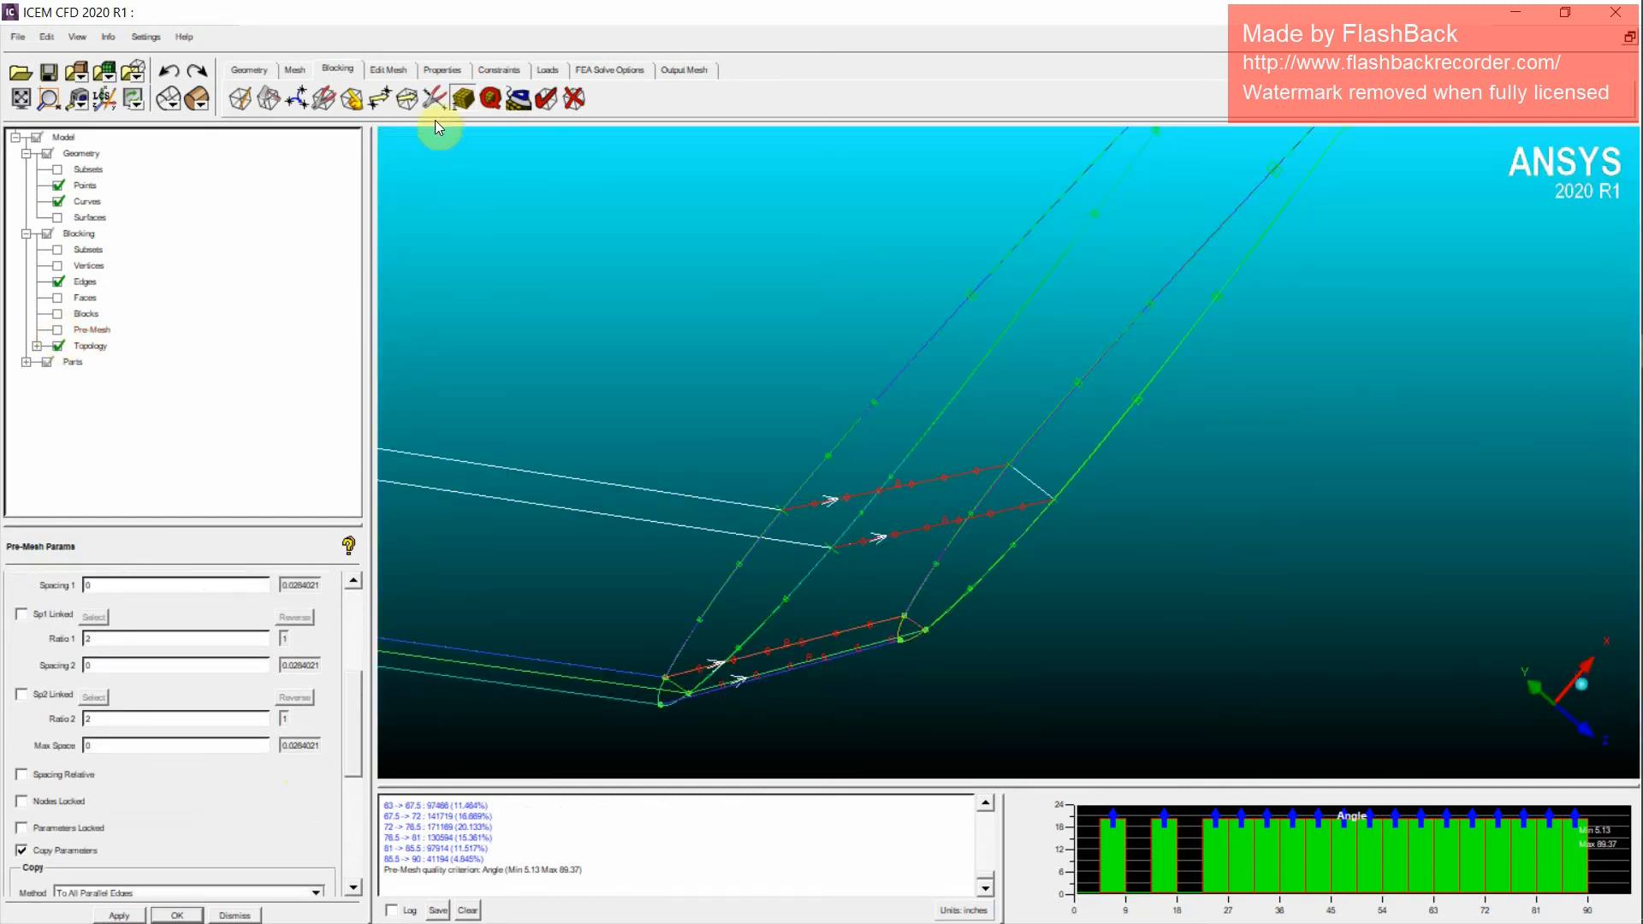
pyautogui.click(463, 101)
pyautogui.click(123, 614)
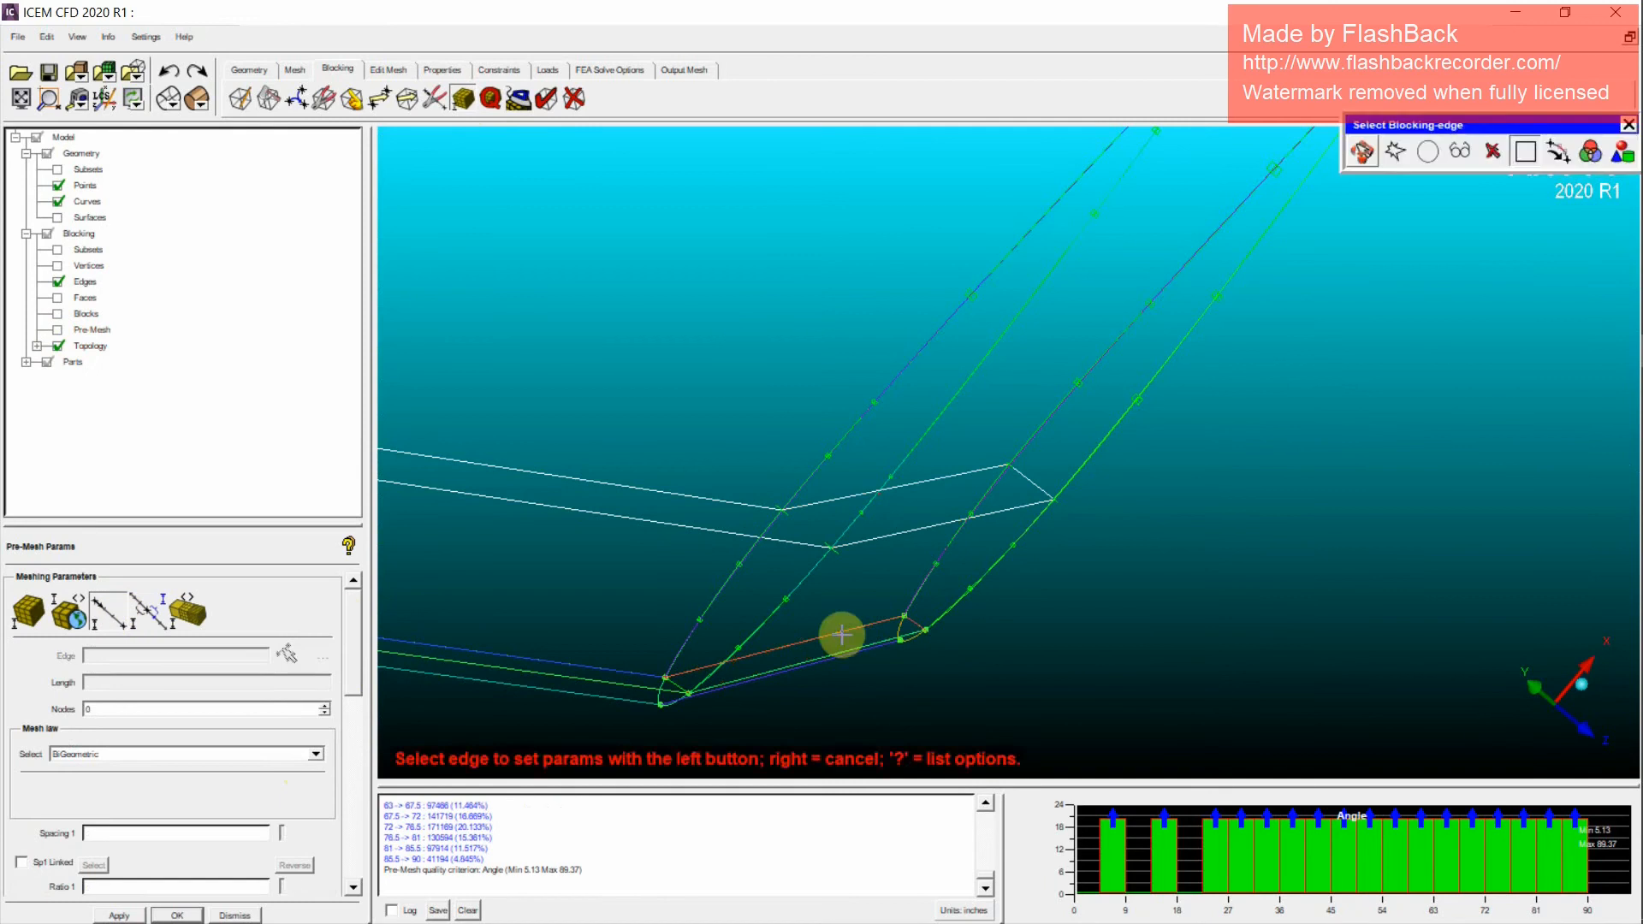
pyautogui.click(839, 633)
pyautogui.moveTo(352, 685); pyautogui.dragTo(370, 771)
pyautogui.moveTo(162, 686); pyautogui.dragTo(71, 686)
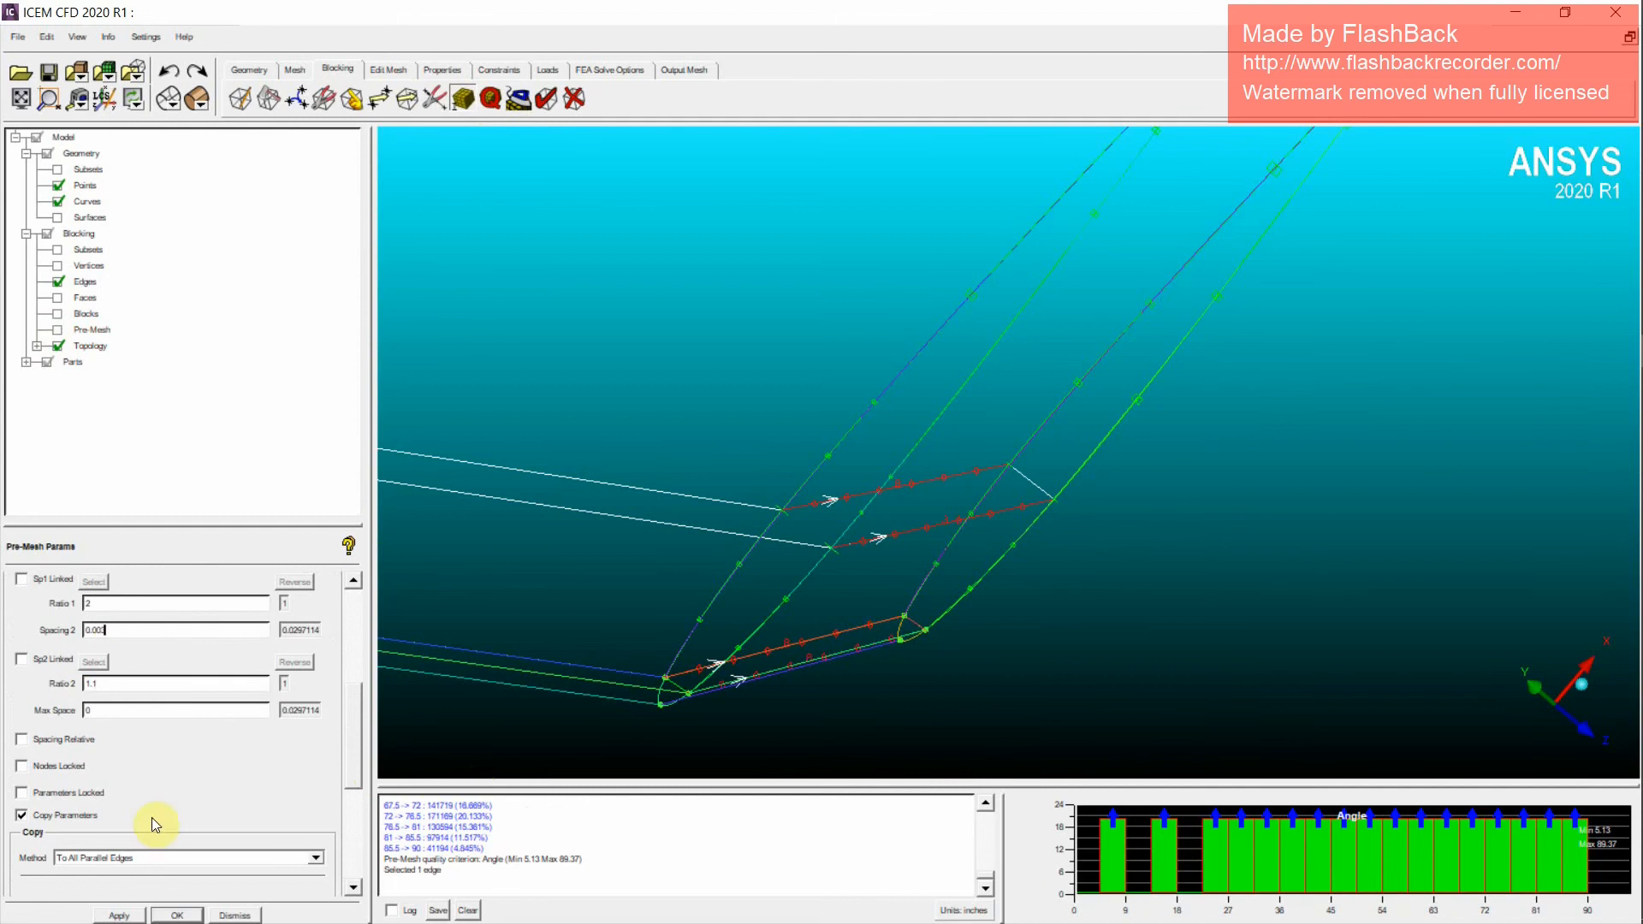
pyautogui.click(58, 331)
pyautogui.click(727, 591)
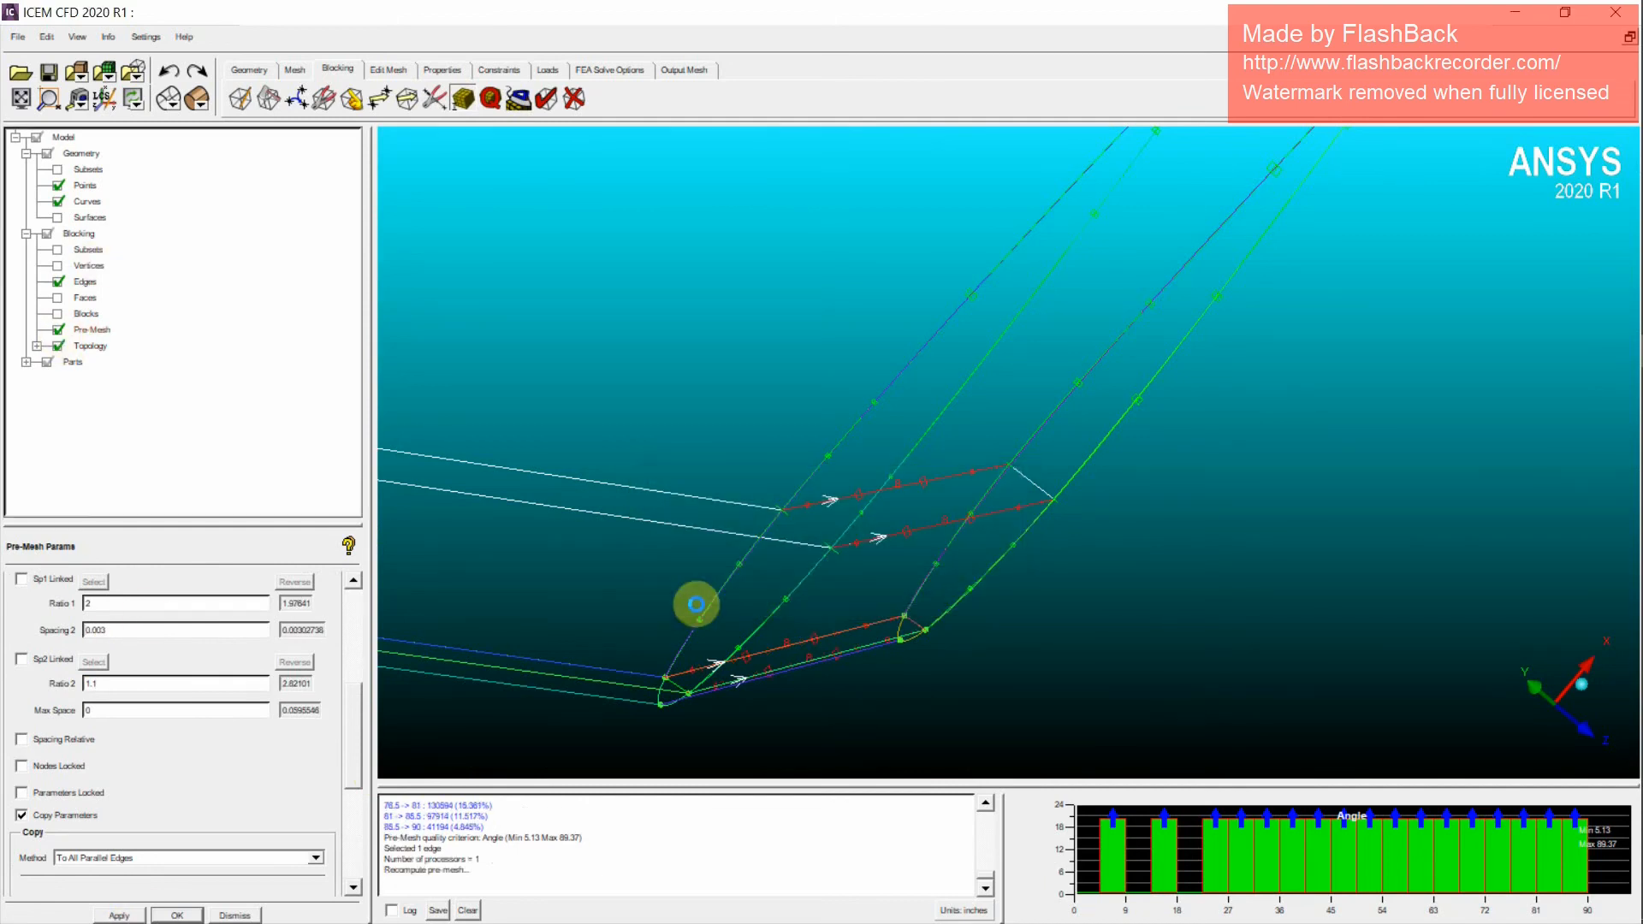
pyautogui.scroll(-5, 728, 607)
pyautogui.scroll(2, 835, 592)
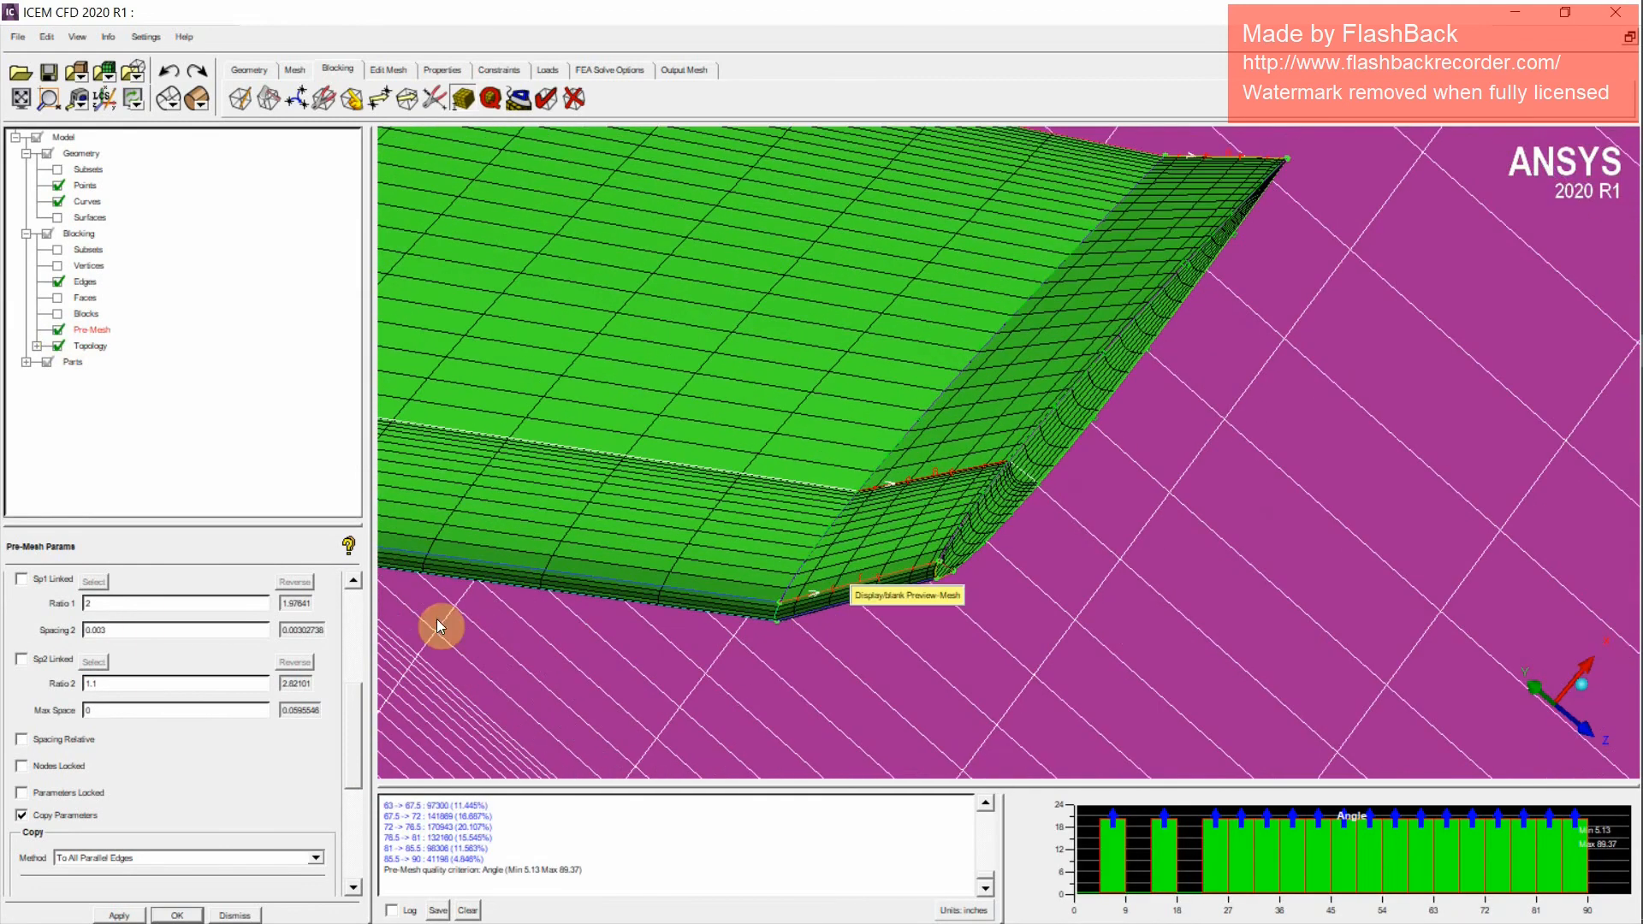
# Step: Set the node count of the short spanwise wing tip edge to 15 and recompute the pre-mesh
pyautogui.moveTo(358, 733); pyautogui.dragTo(352, 674)
pyautogui.moveTo(121, 607); pyautogui.dragTo(65, 605)
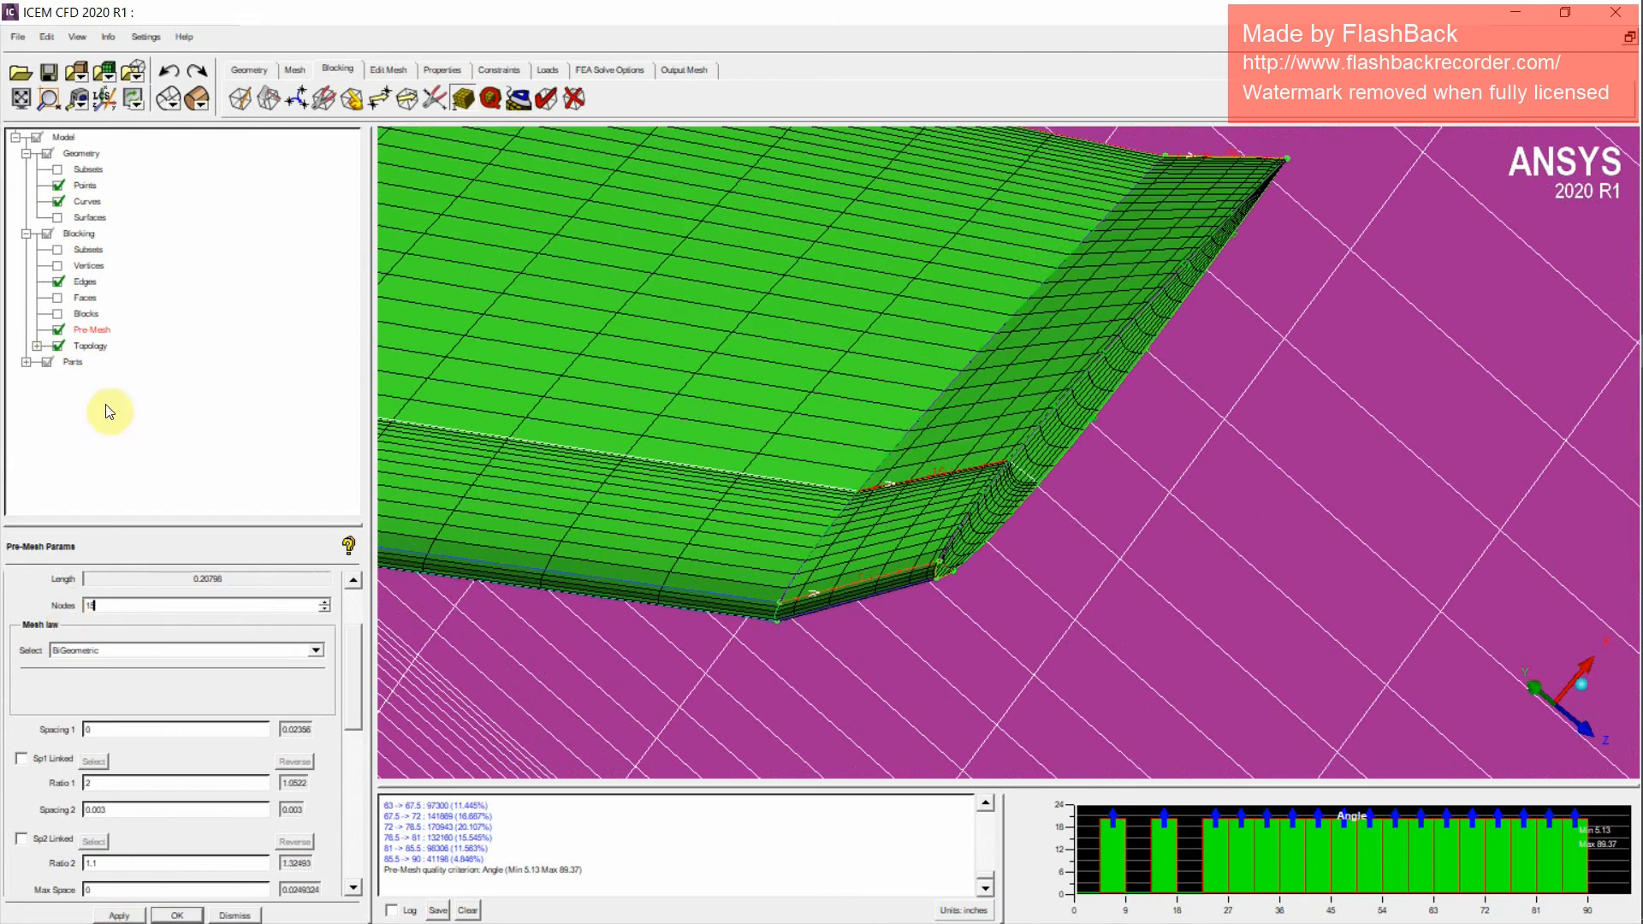
pyautogui.doubleClick(58, 331)
pyautogui.click(667, 593)
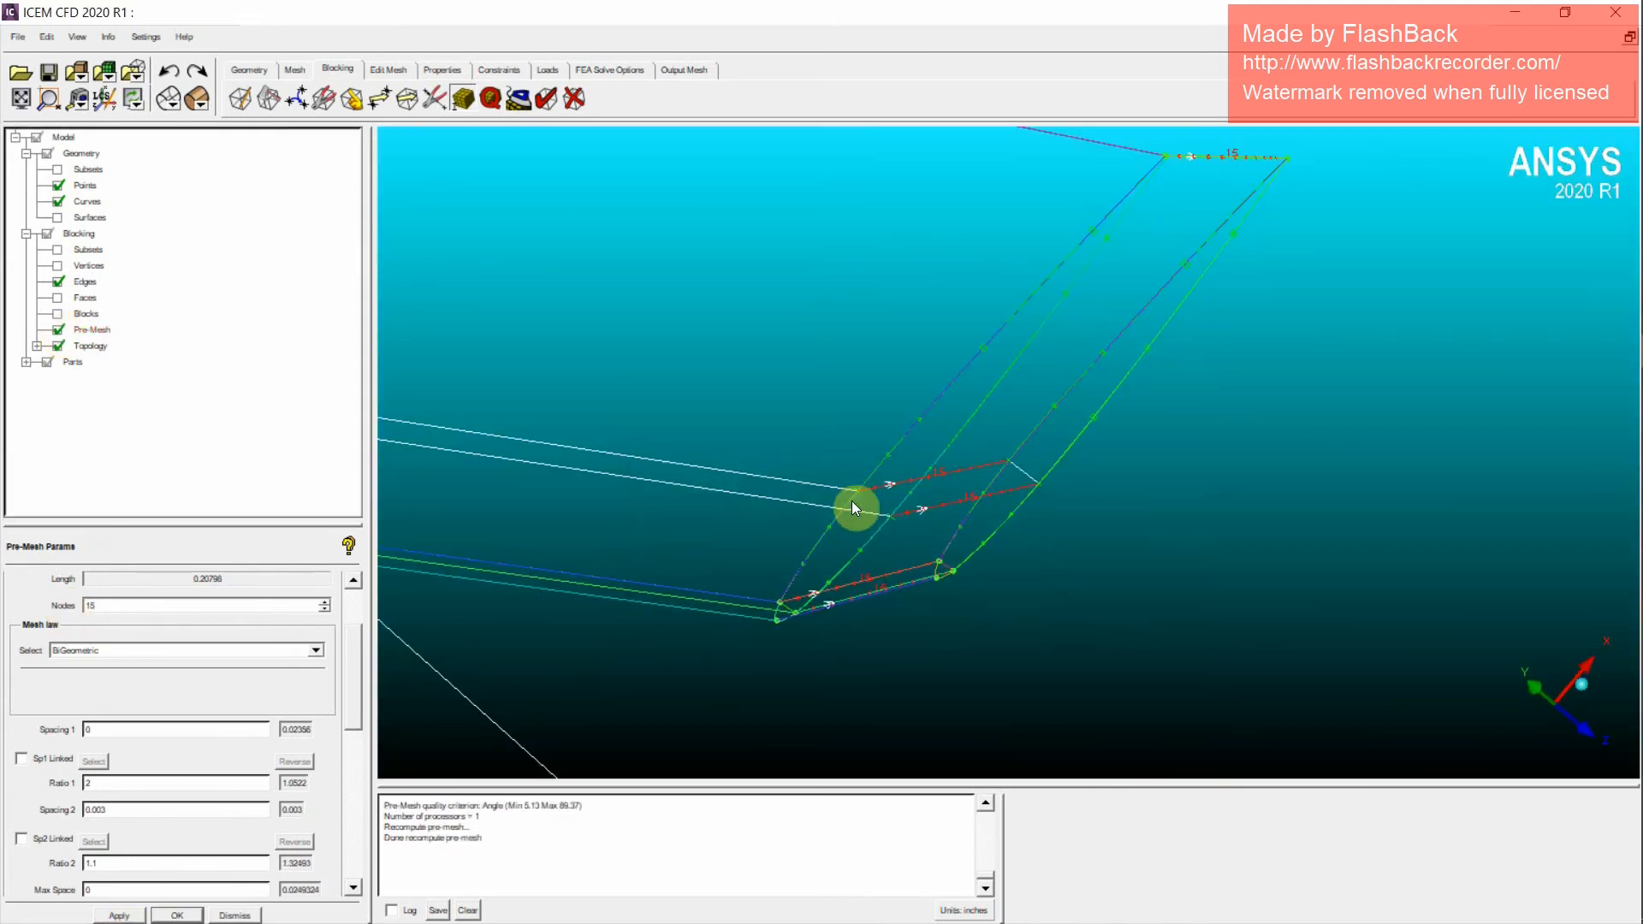
pyautogui.moveTo(853, 507); pyautogui.dragTo(1076, 581)
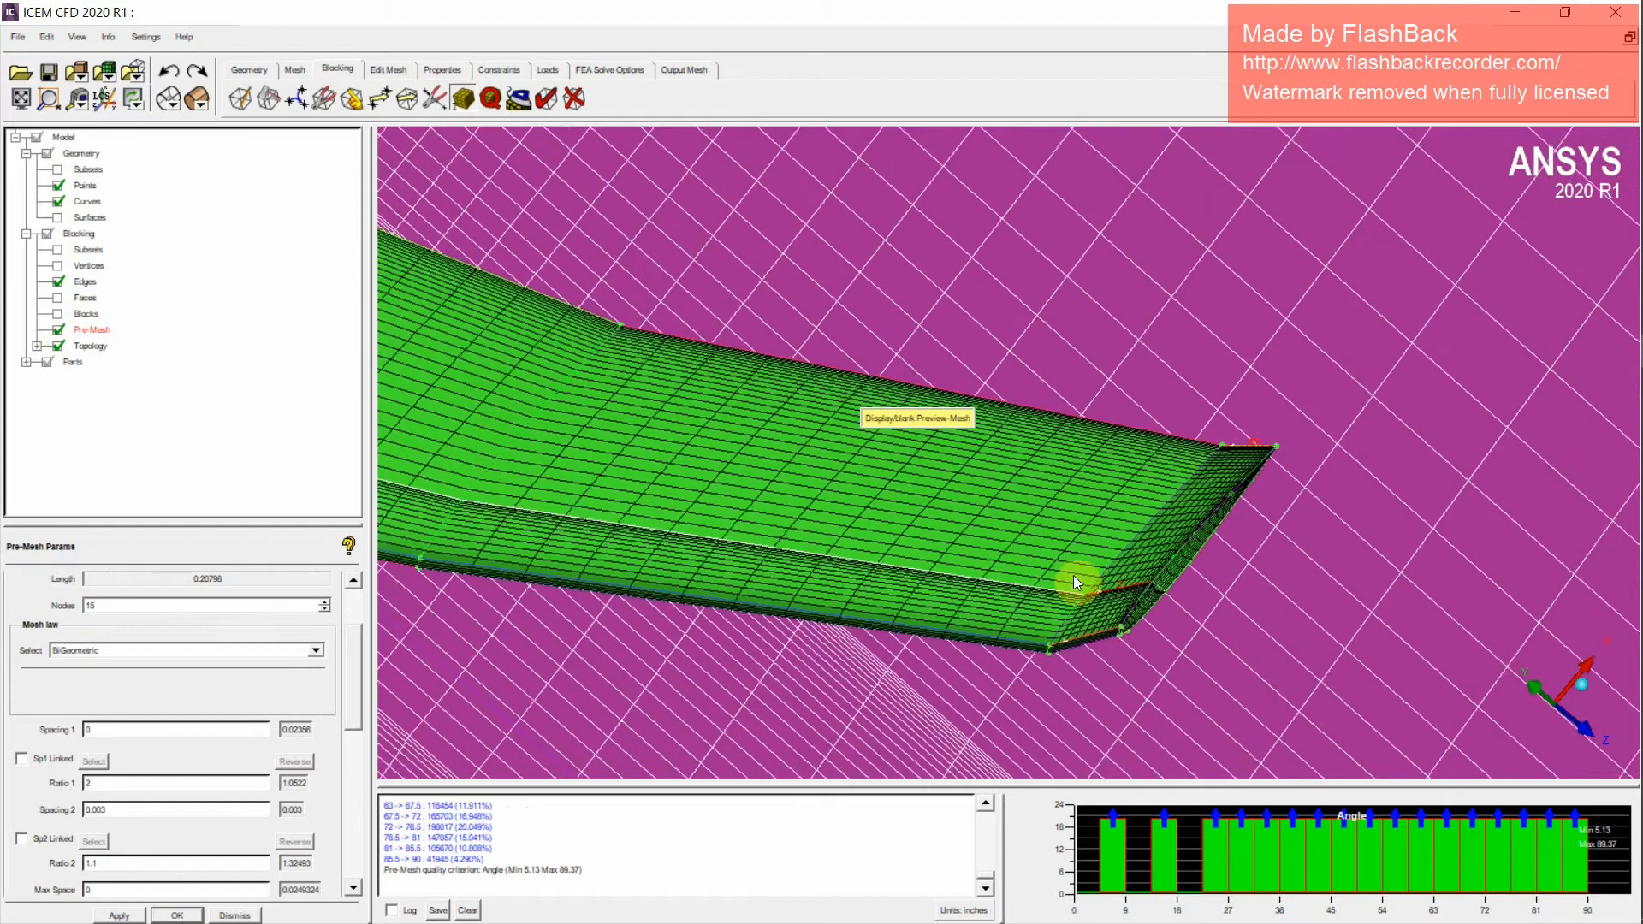
# Step: Highlight the cells in the 4.5 to 9 degree angle range and examine them at the wing tip corner
pyautogui.scroll(-4, 1086, 569)
pyautogui.scroll(7, 1111, 569)
pyautogui.moveTo(1273, 698); pyautogui.dragTo(888, 567, button='middle')
pyautogui.scroll(4, 1061, 557)
pyautogui.scroll(4, 888, 568)
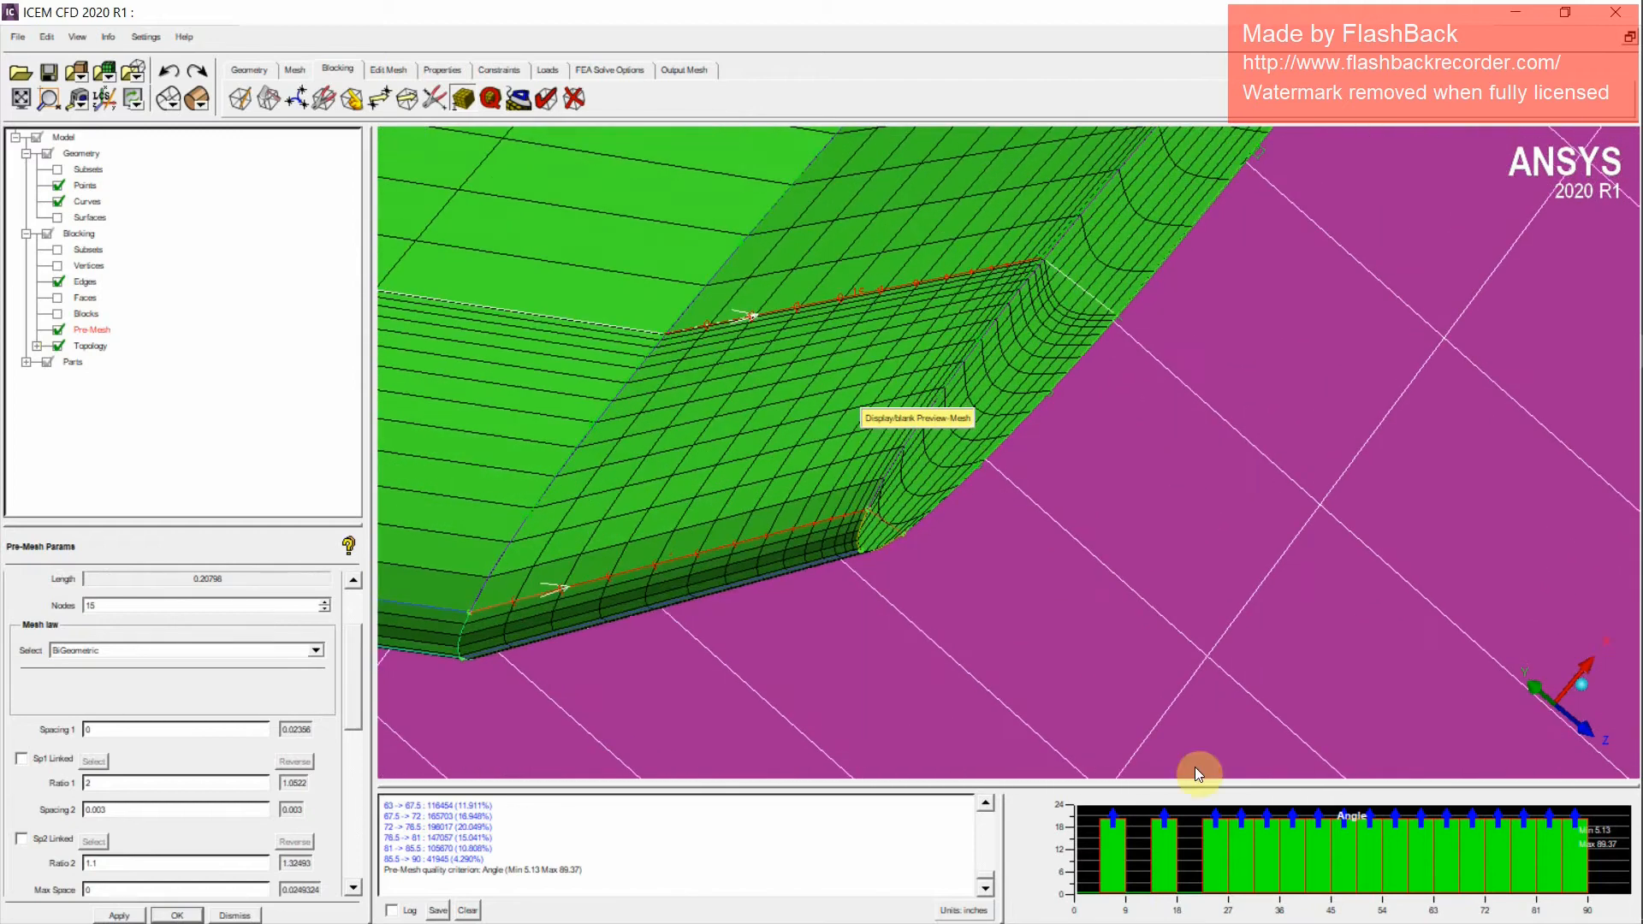
pyautogui.click(1105, 849)
pyautogui.scroll(5, 880, 517)
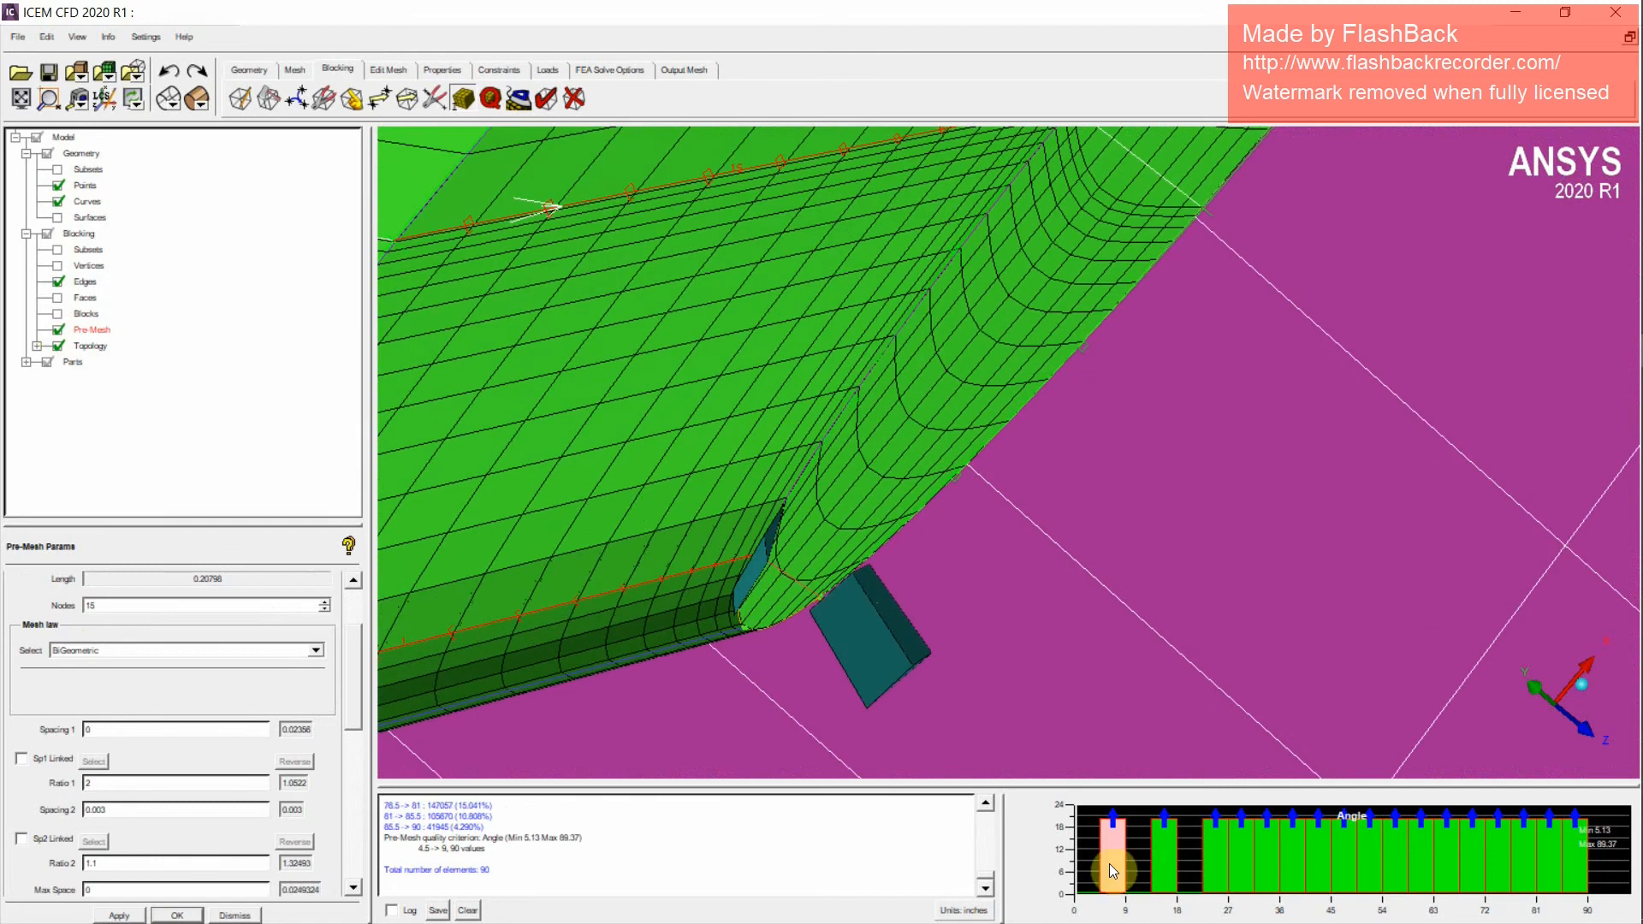
pyautogui.click(1108, 864)
pyautogui.scroll(5, 880, 481)
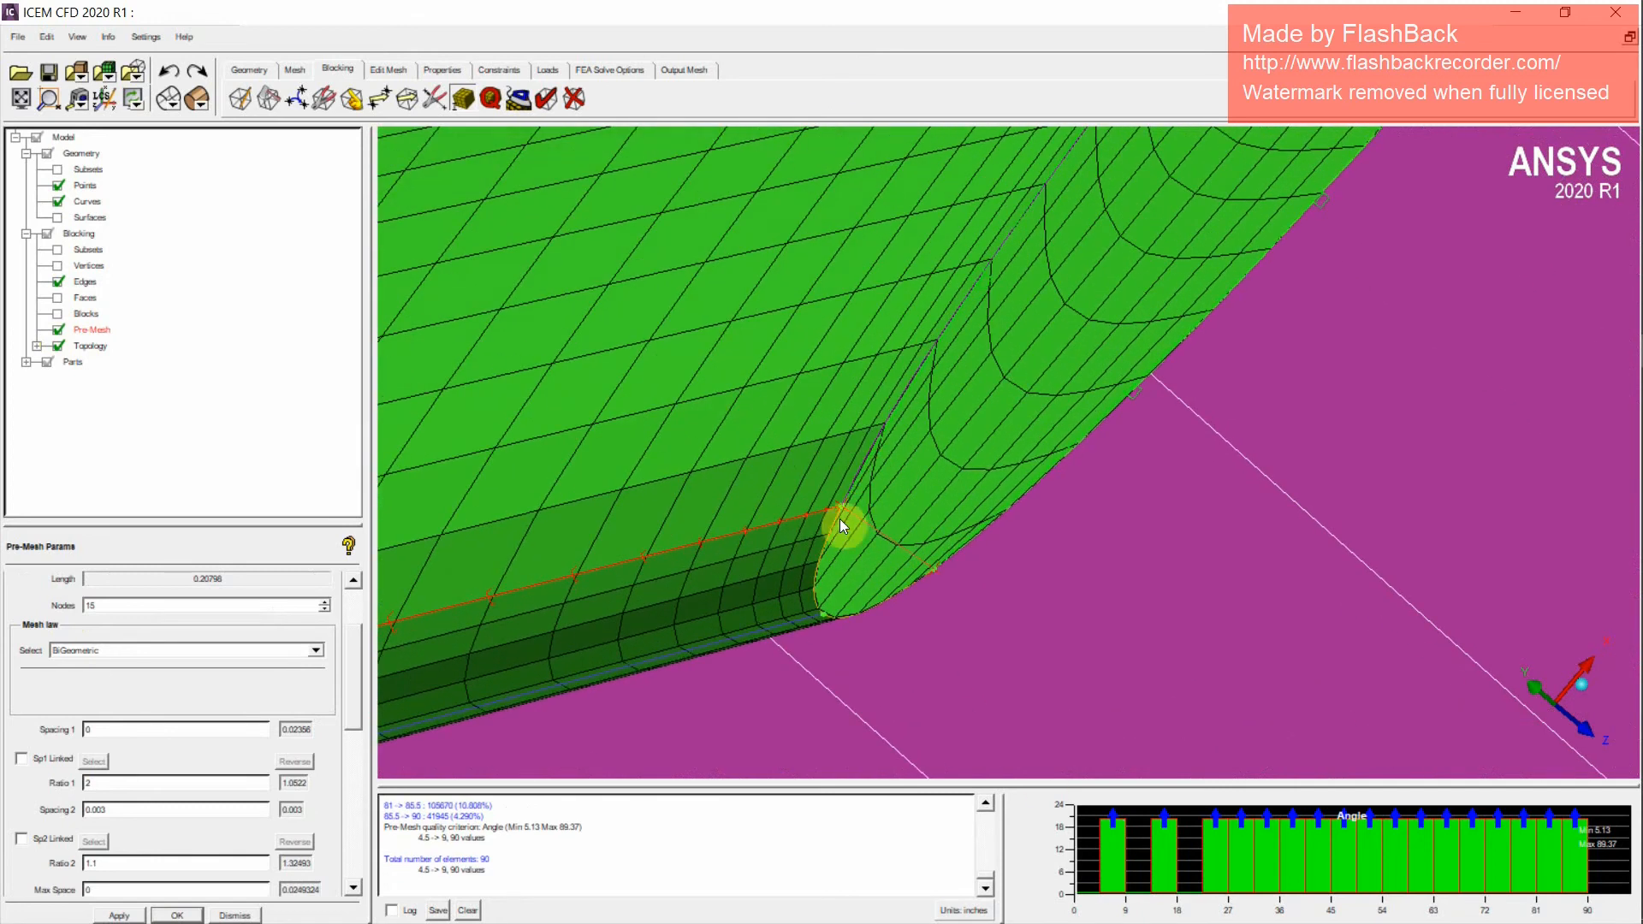
# Step: Hide the pre-mesh and display the internal blocking edges around the wing tip
pyautogui.click(58, 330)
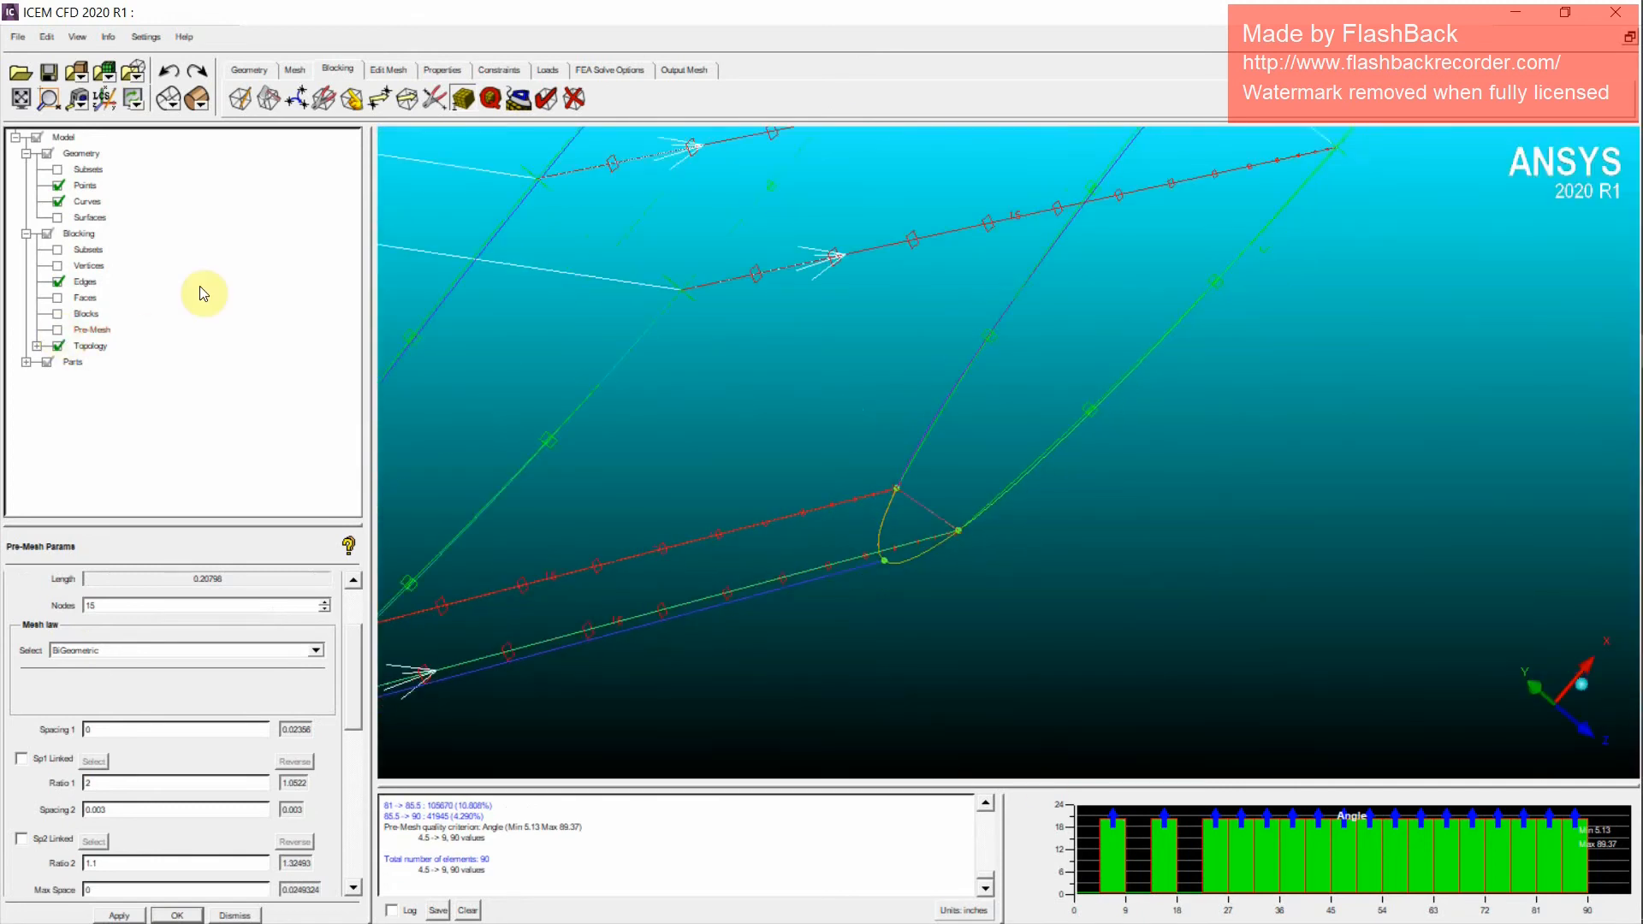
pyautogui.click(59, 283)
pyautogui.click(59, 283)
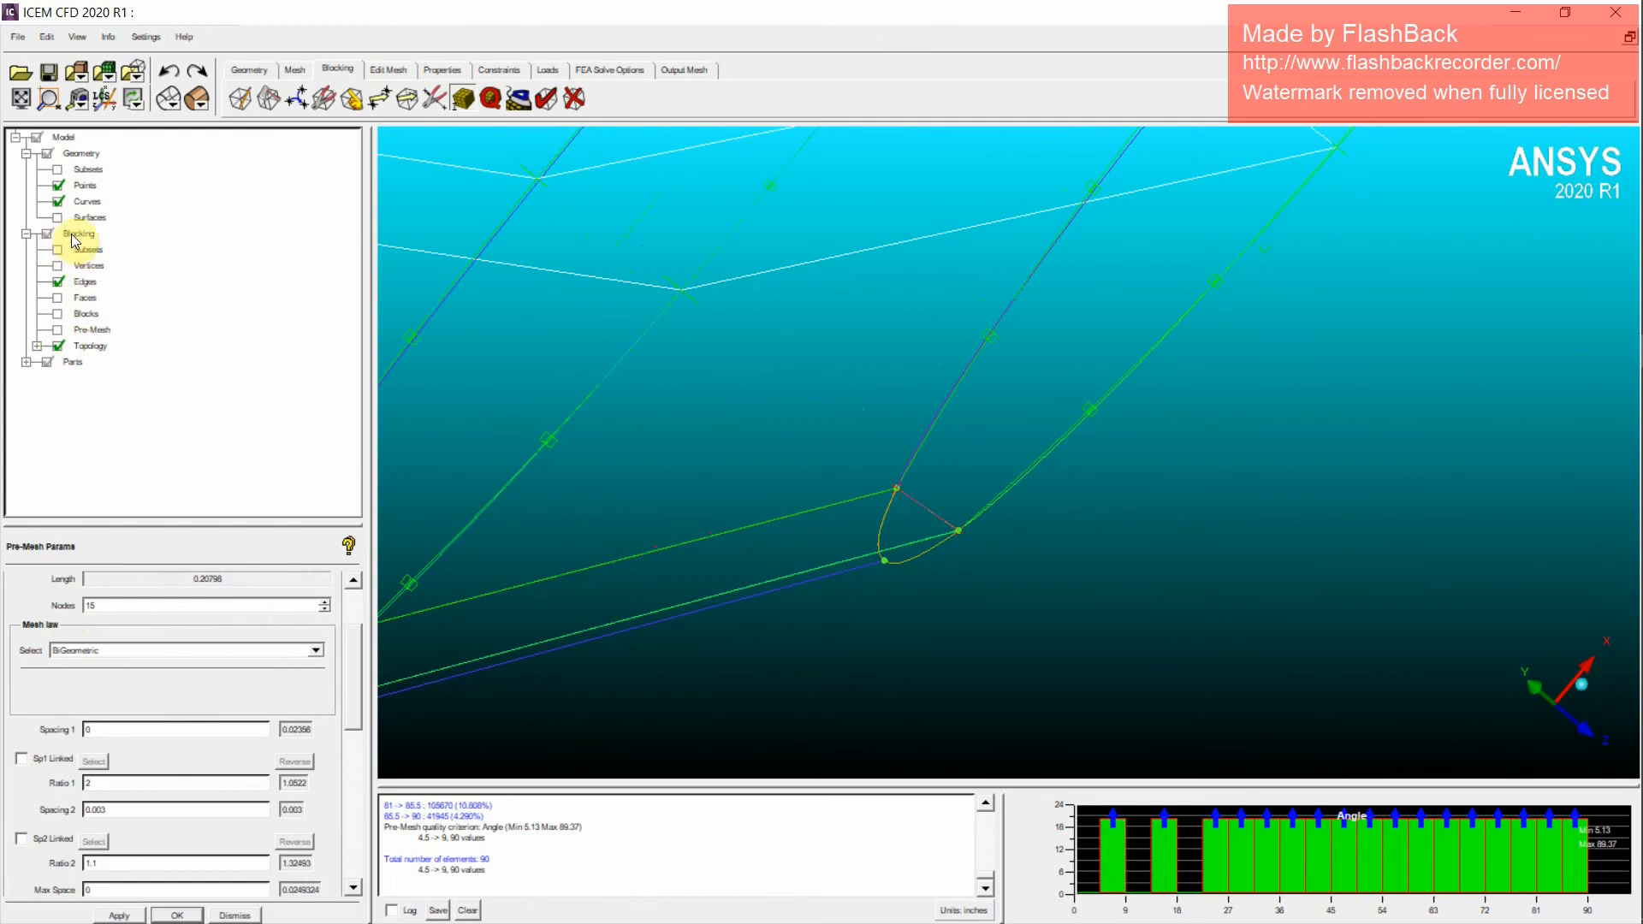
pyautogui.rightClick(72, 236)
pyautogui.click(209, 332)
pyautogui.rightClick(80, 278)
pyautogui.click(117, 290)
pyautogui.scroll(-2, 1140, 469)
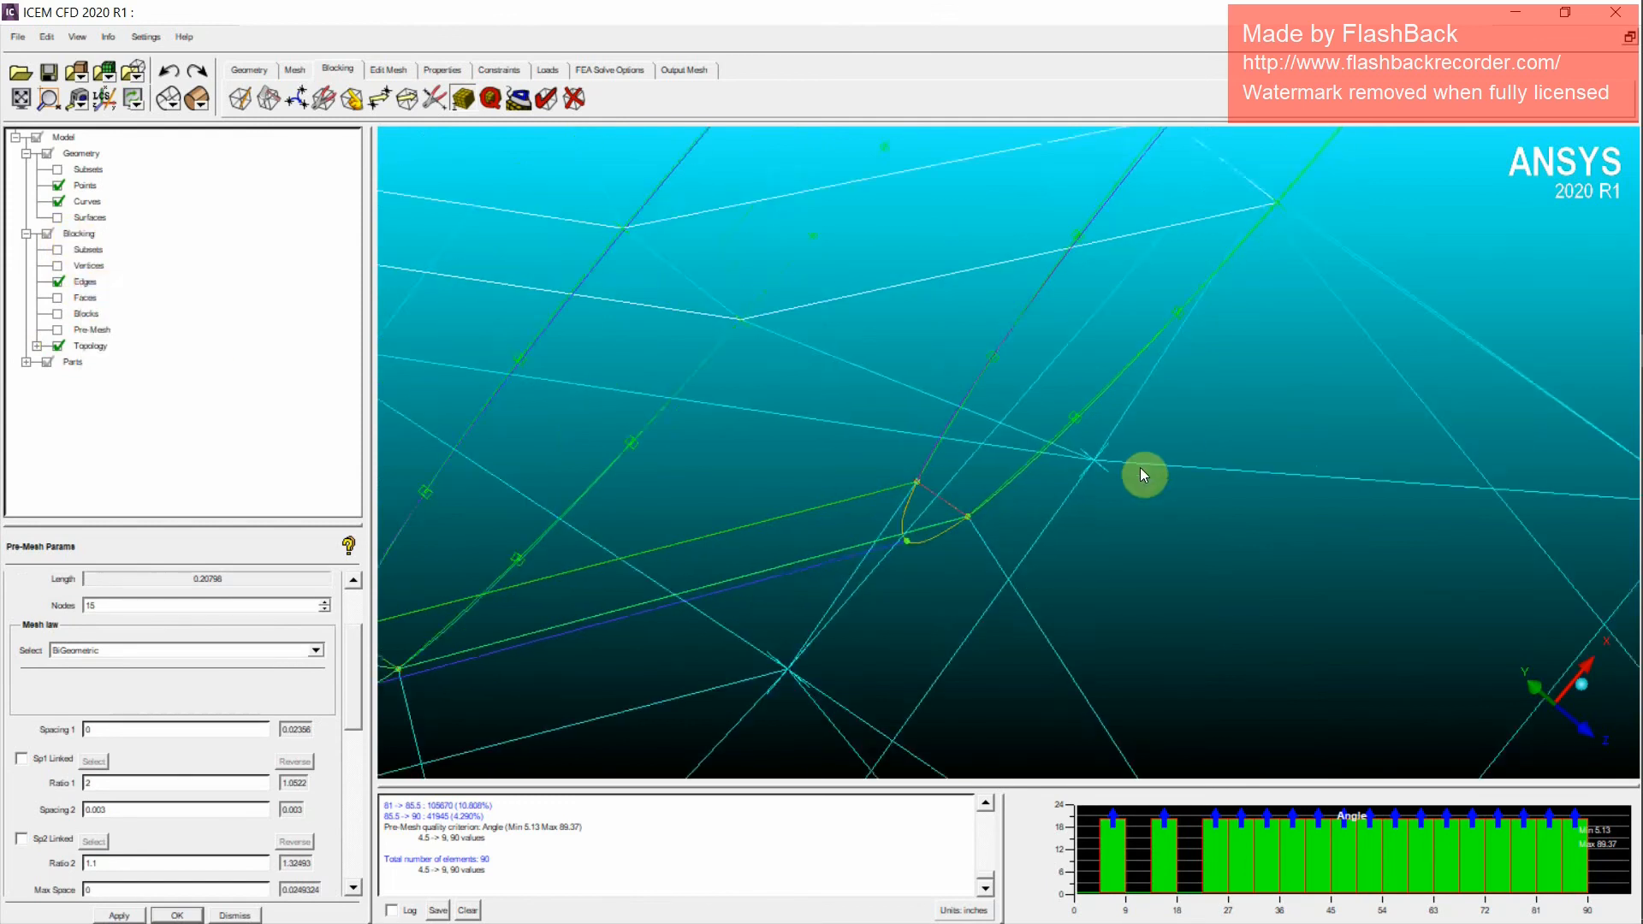
pyautogui.scroll(-10, 1141, 469)
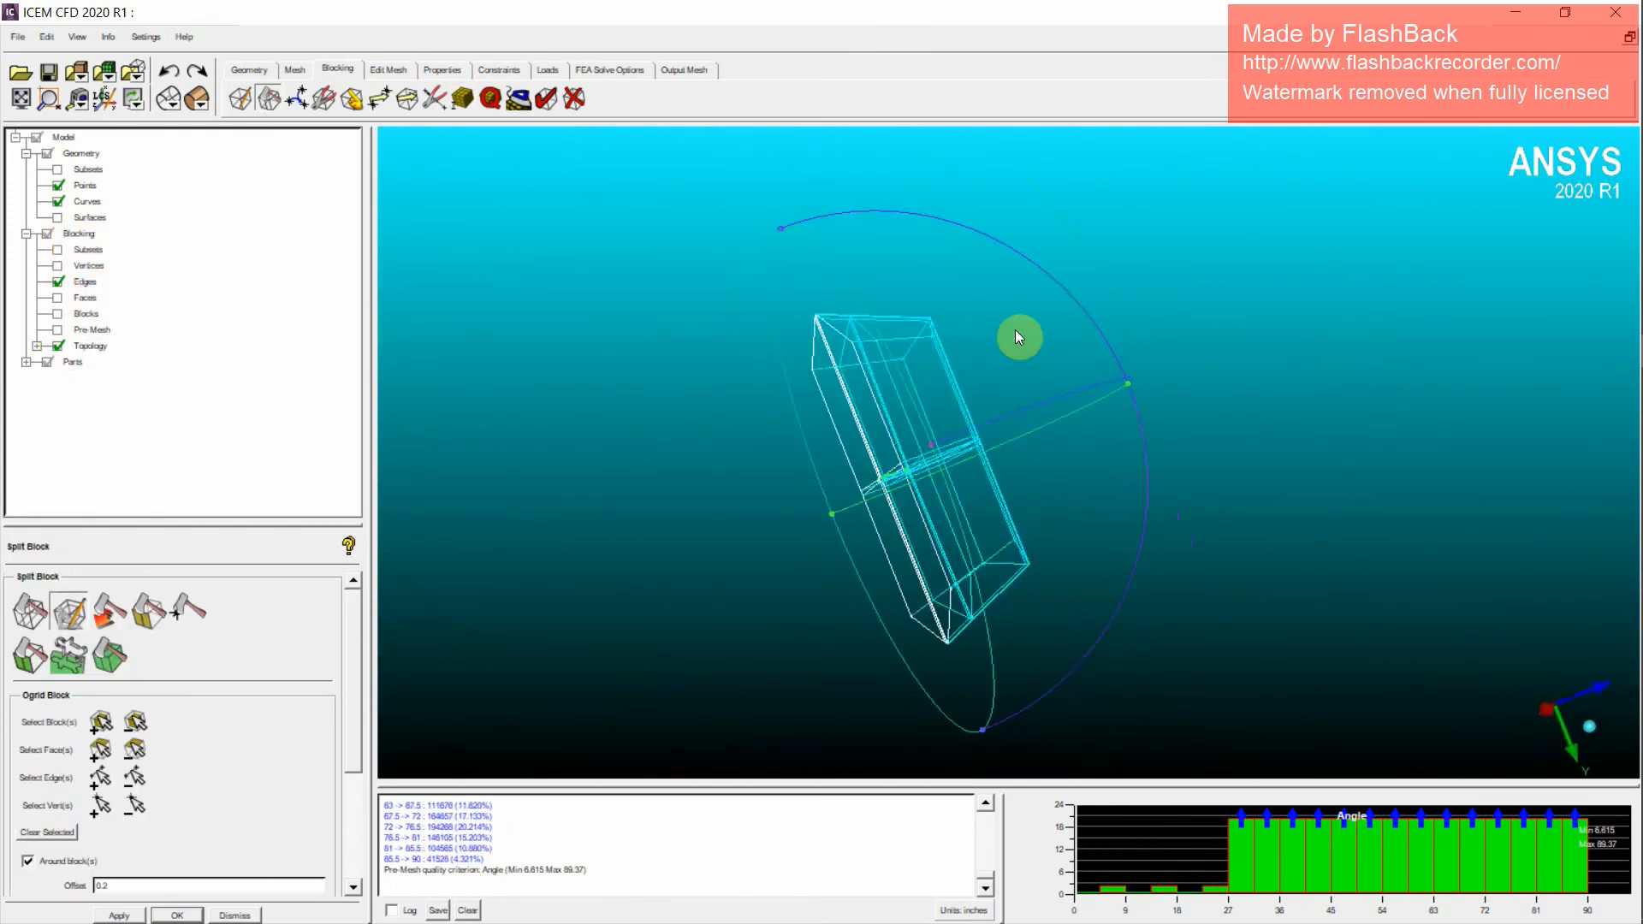
# Step: Select the block just beyond the wing tip corner as the block for an O-grid split
pyautogui.moveTo(1016, 337); pyautogui.dragTo(824, 539)
pyautogui.scroll(2, 824, 539)
pyautogui.moveTo(736, 481); pyautogui.dragTo(852, 495, button='middle')
pyautogui.scroll(2, 852, 495)
pyautogui.moveTo(1296, 407); pyautogui.dragTo(1223, 403)
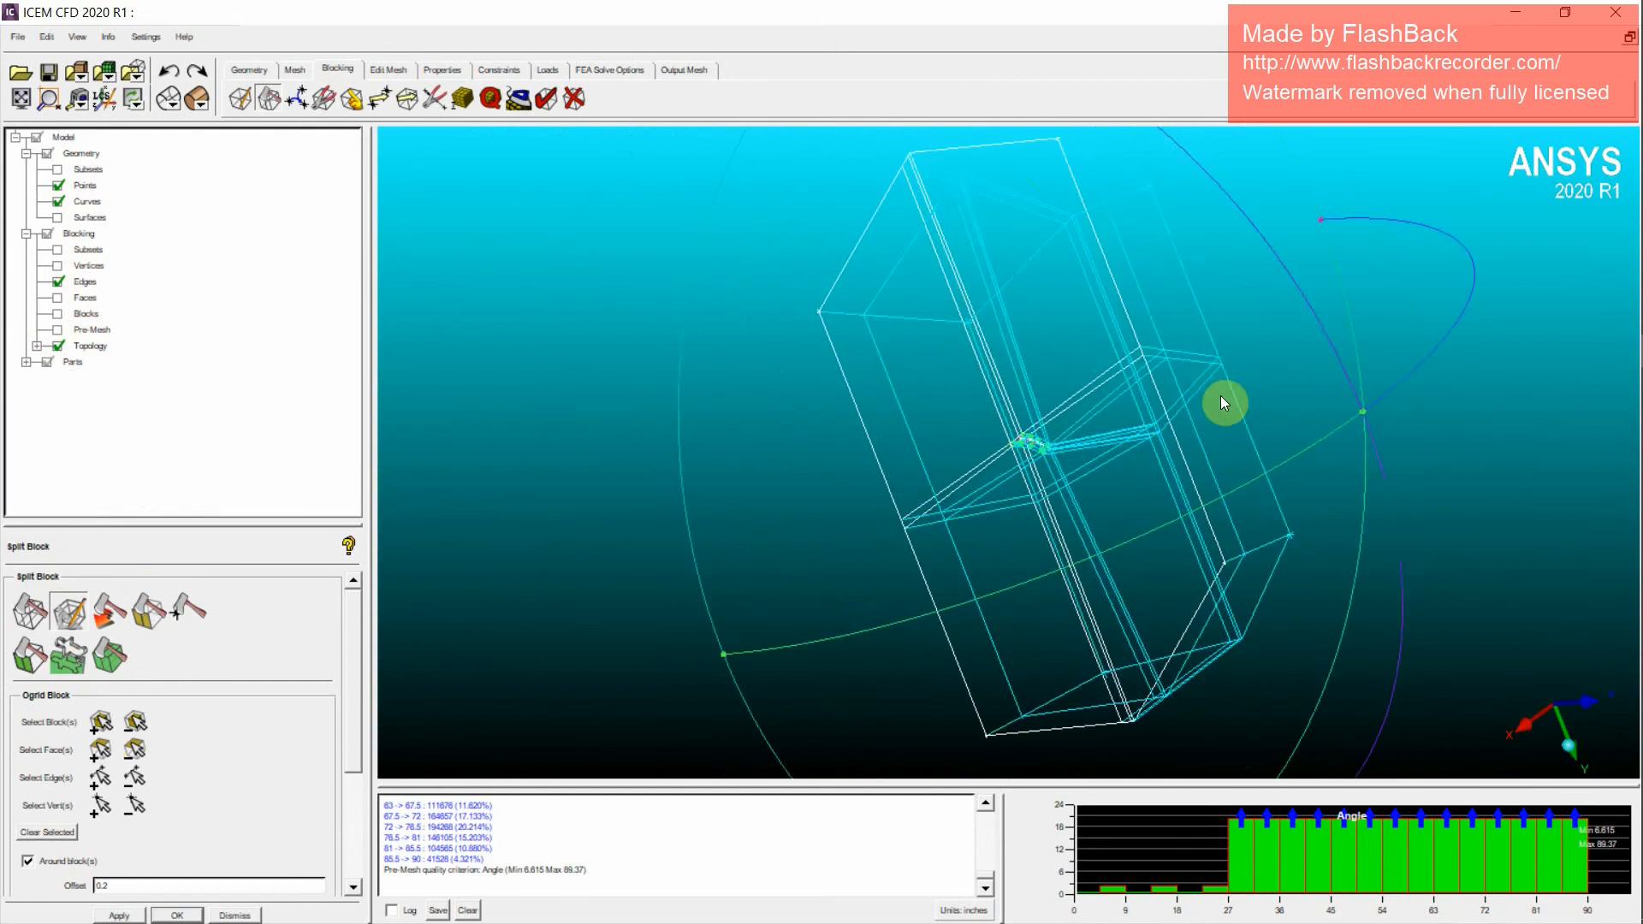
pyautogui.moveTo(1056, 414); pyautogui.dragTo(869, 484)
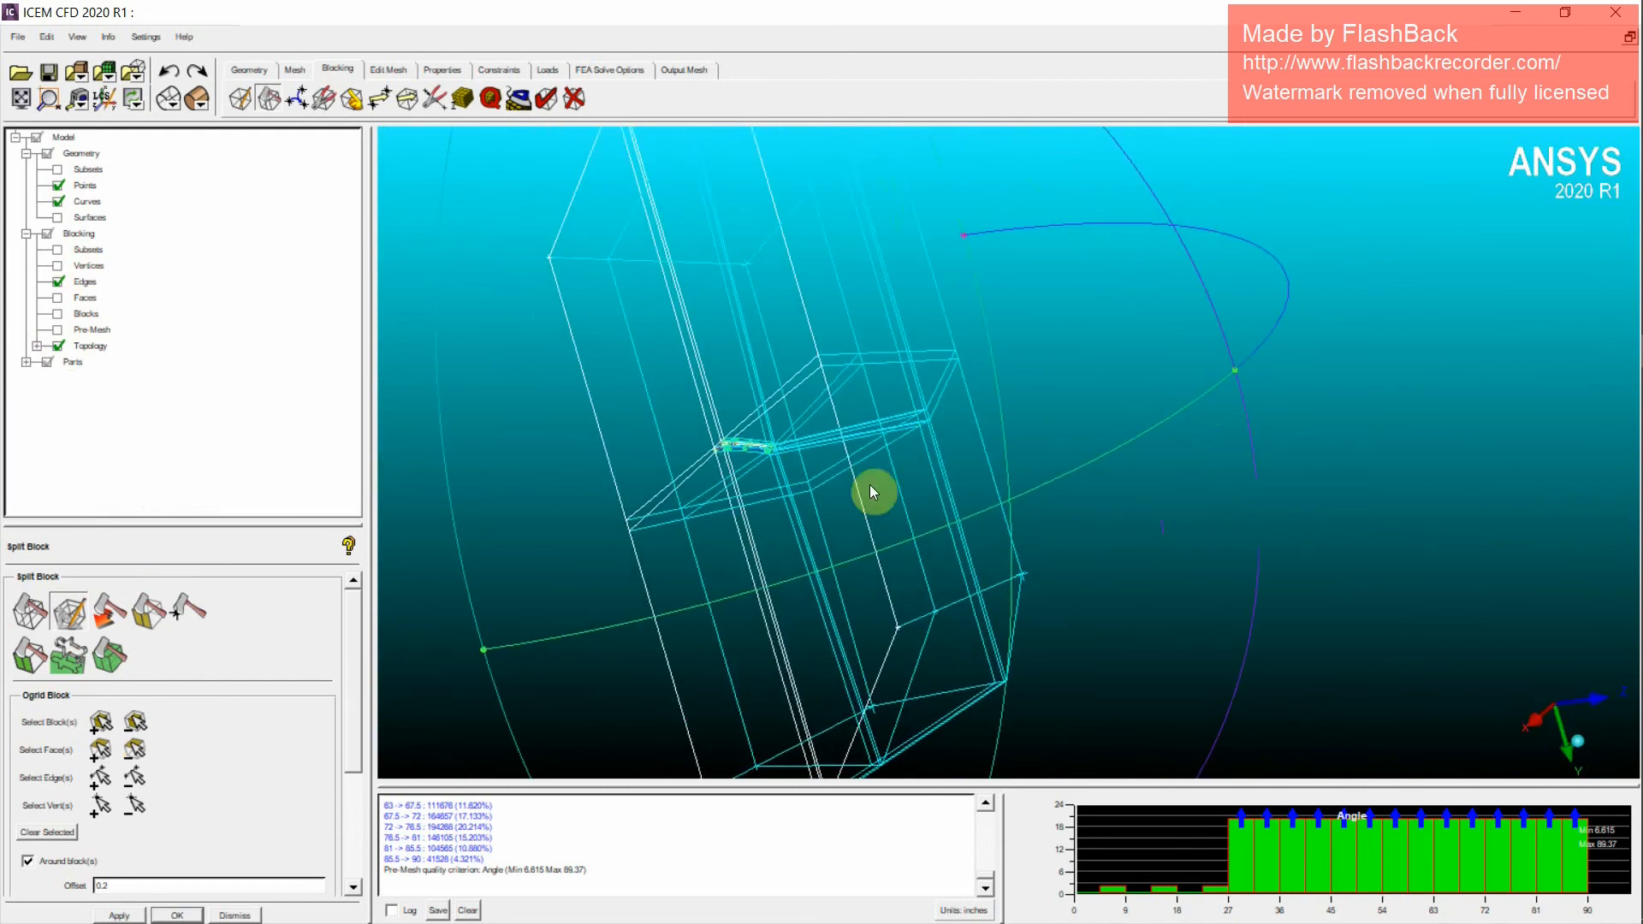
pyautogui.click(105, 725)
pyautogui.scroll(5, 942, 440)
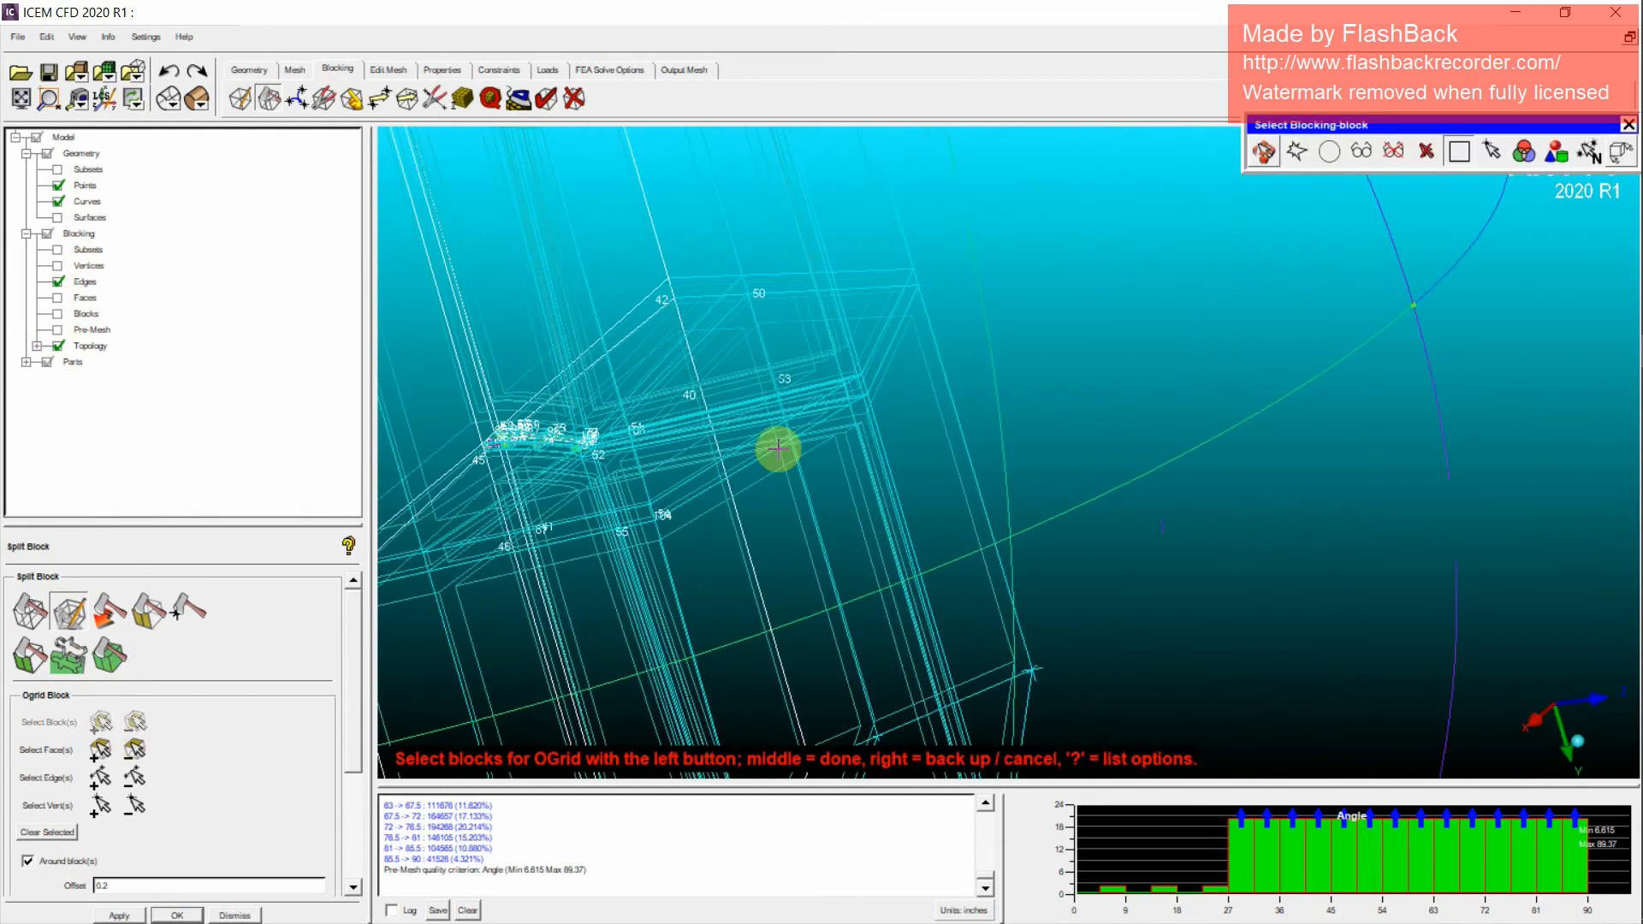
pyautogui.press('F9')
pyautogui.moveTo(758, 448); pyautogui.dragTo(1270, 618)
pyautogui.scroll(1, 1271, 618)
pyautogui.moveTo(1051, 364); pyautogui.dragTo(974, 490, button='middle')
pyautogui.scroll(3, 974, 492)
pyautogui.press('F9')
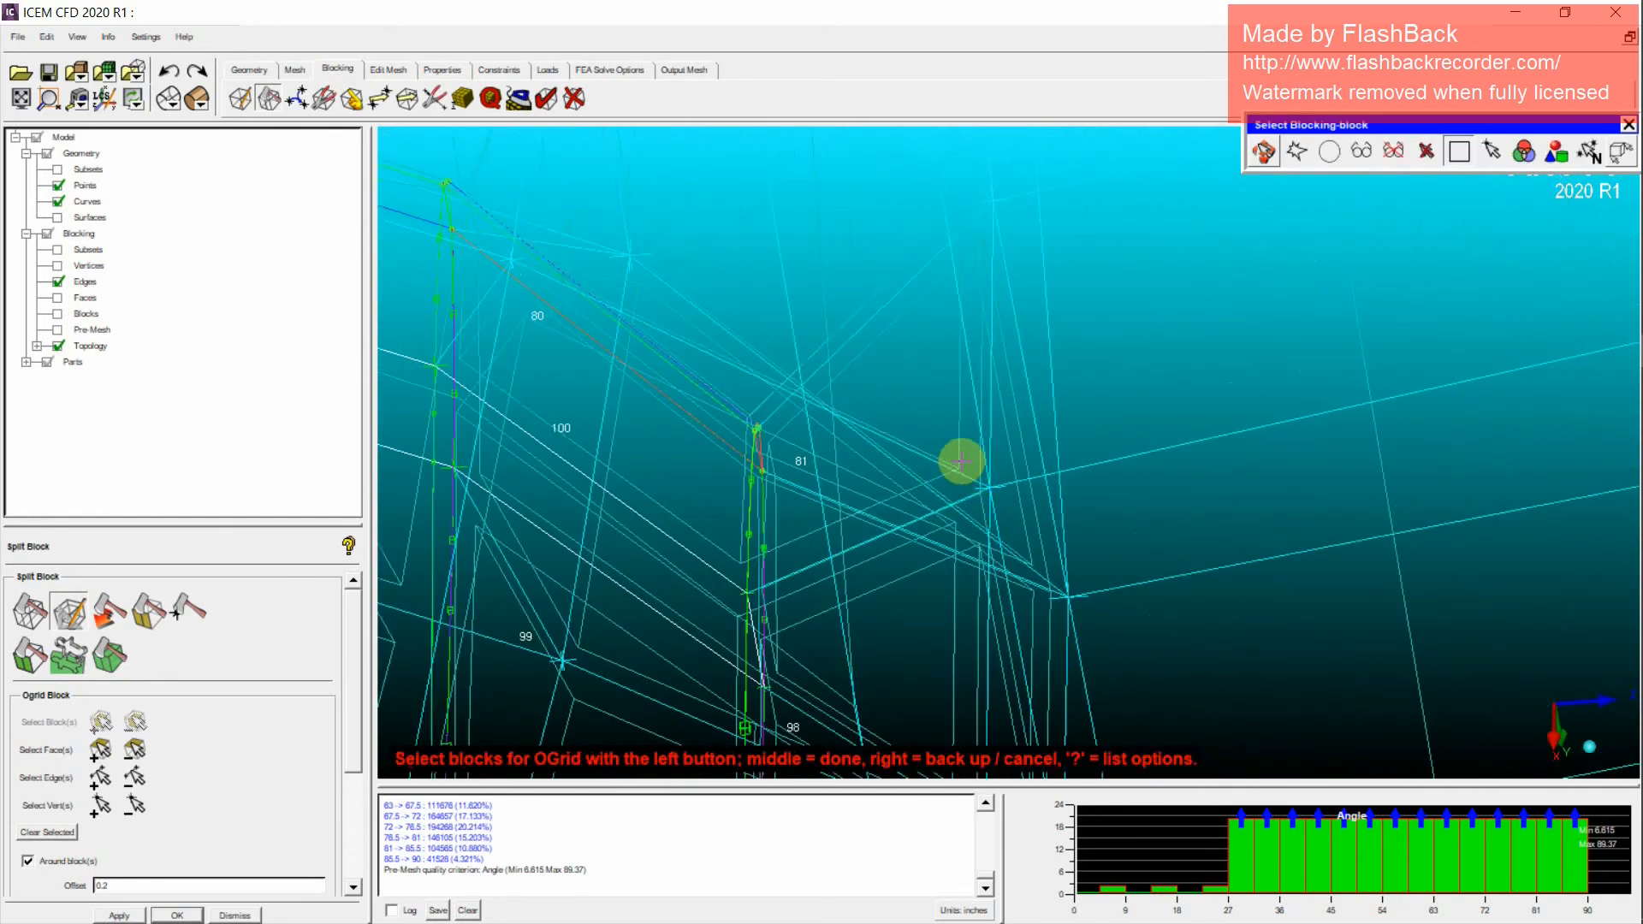
pyautogui.click(974, 490)
pyautogui.rightClick(974, 472)
pyautogui.click(978, 469)
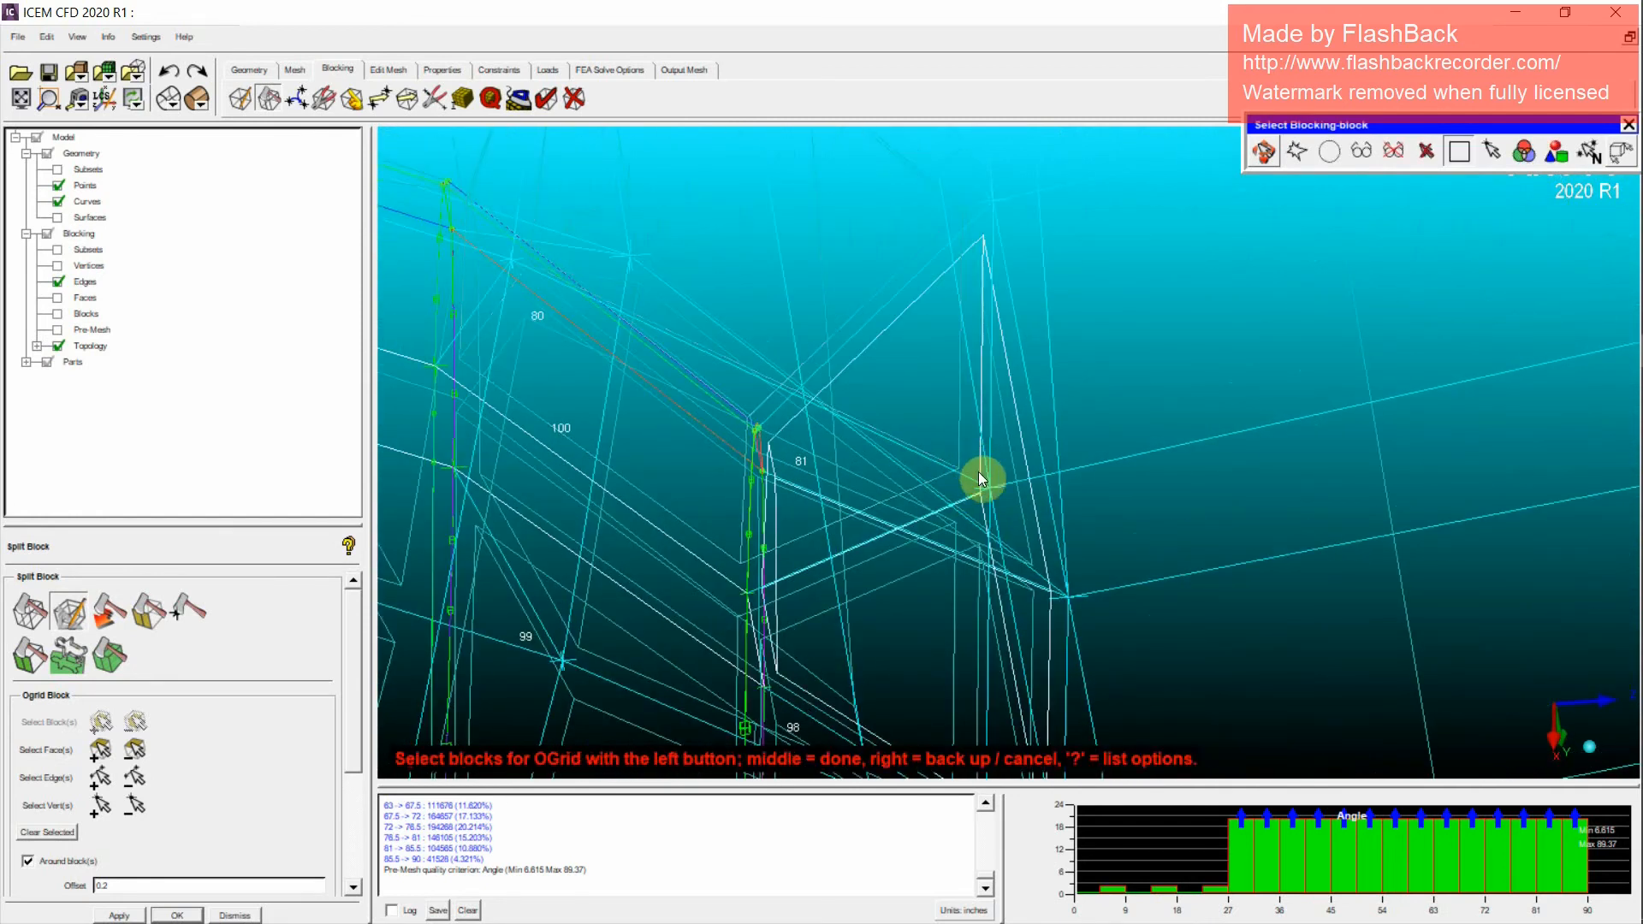
pyautogui.middleClick(981, 479)
pyautogui.moveTo(976, 491)
pyautogui.mouseDown()
pyautogui.moveTo(976, 560)
pyautogui.moveTo(900, 572)
pyautogui.moveTo(974, 460)
pyautogui.moveTo(963, 474)
pyautogui.moveTo(875, 442)
pyautogui.mouseUp()
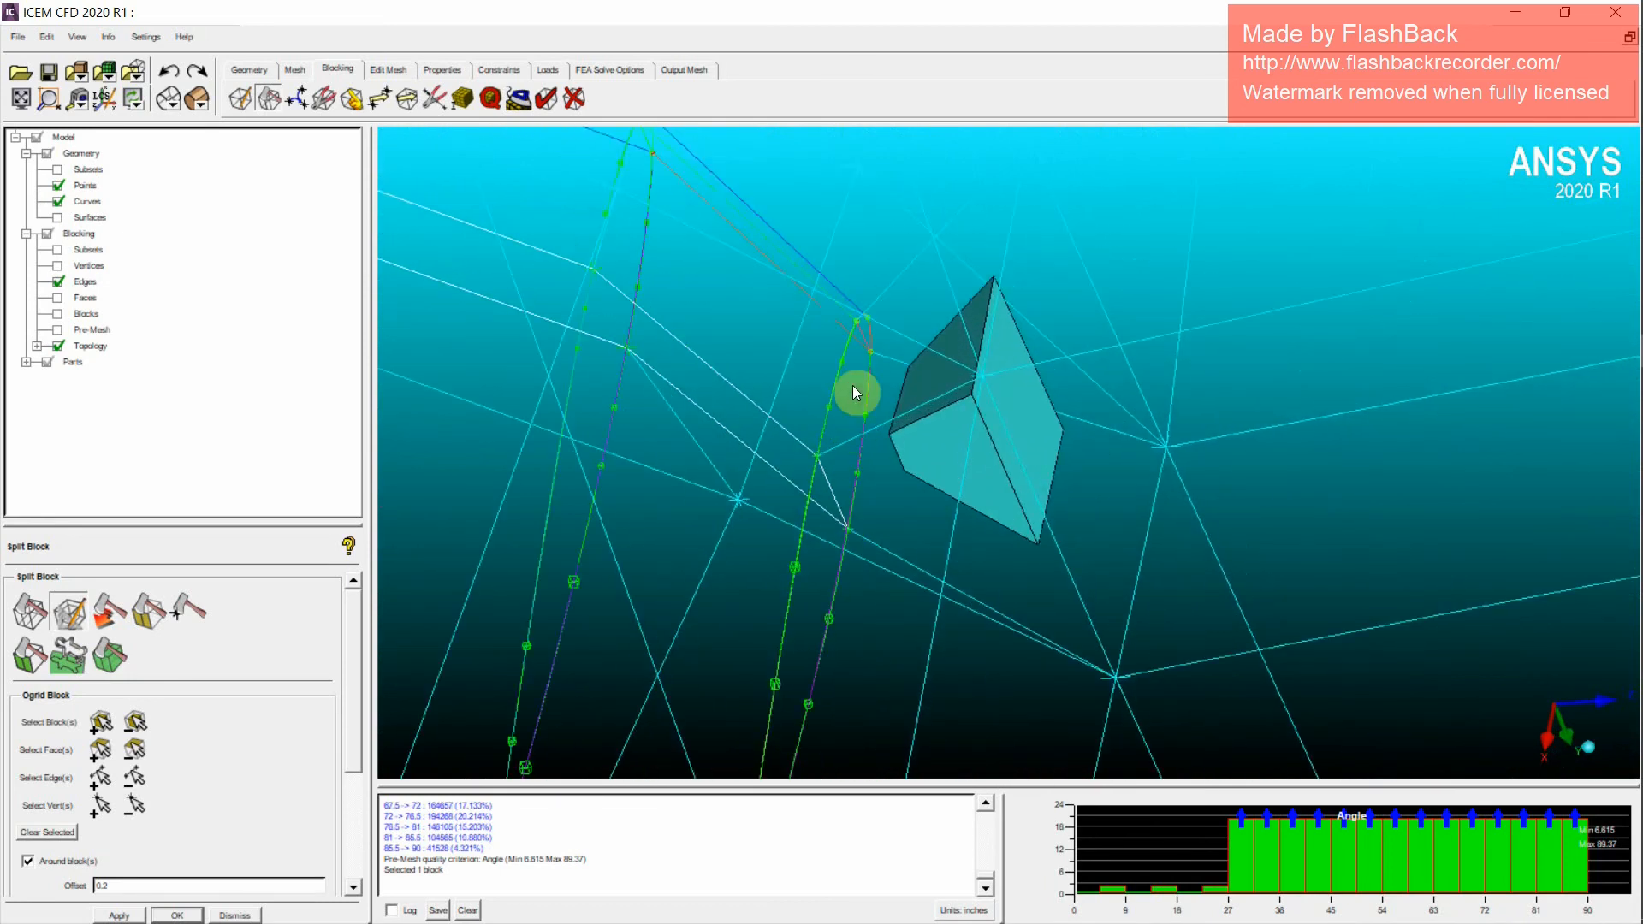
# Step: Add the narrow face at the wing tip, next to the selected block, to the O-grid selection
pyautogui.click(100, 750)
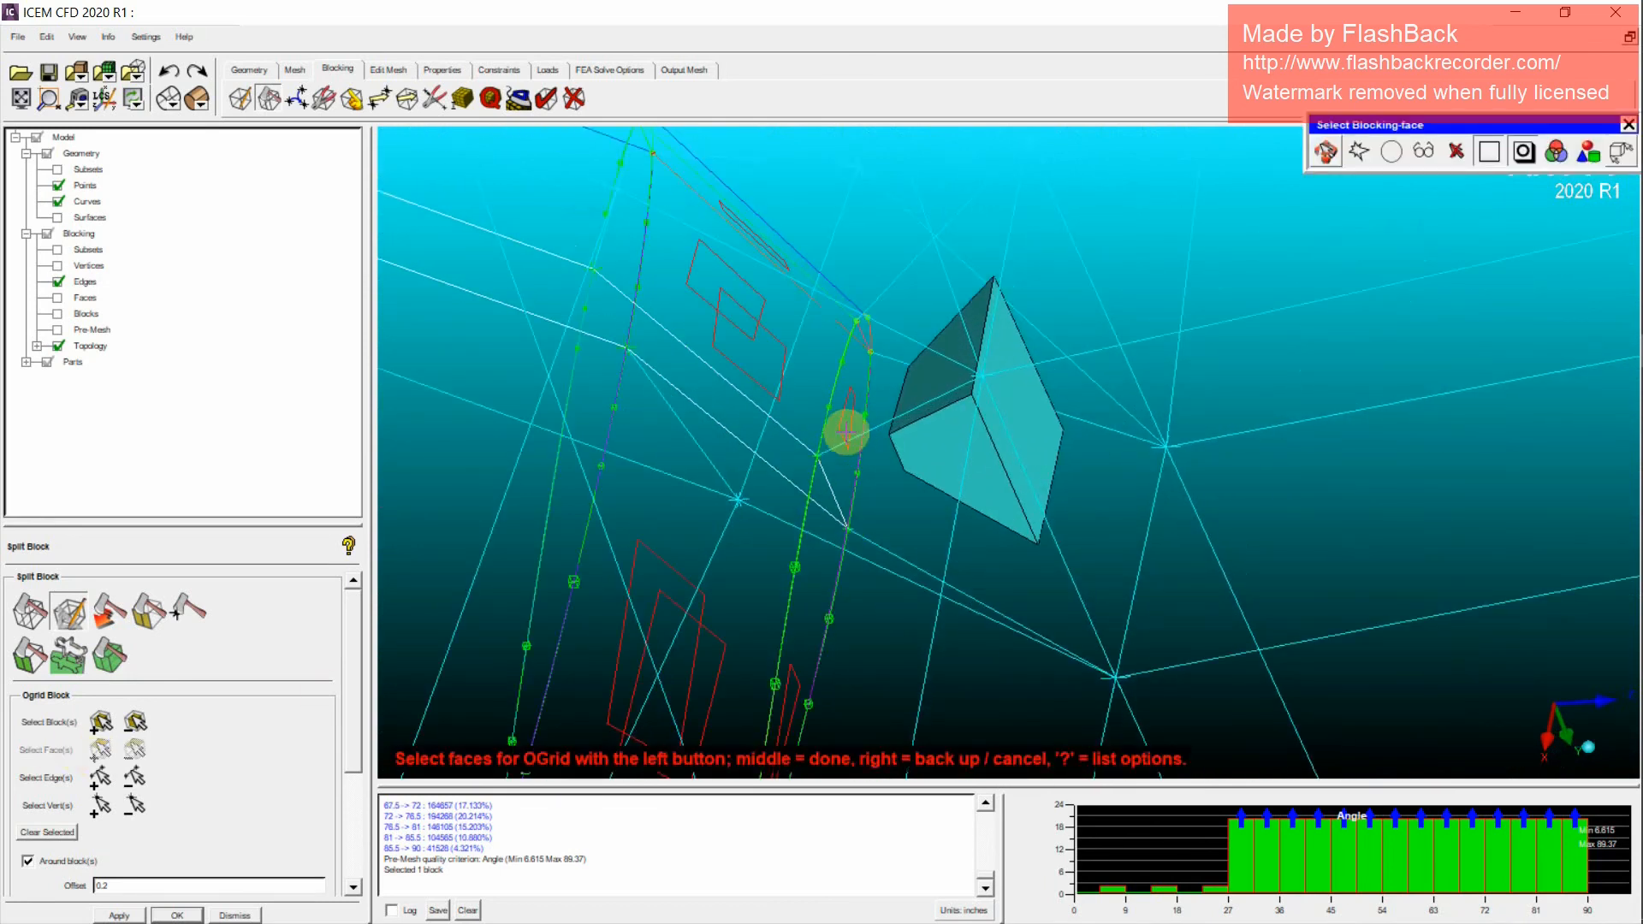
pyautogui.click(845, 424)
pyautogui.middleClick(881, 470)
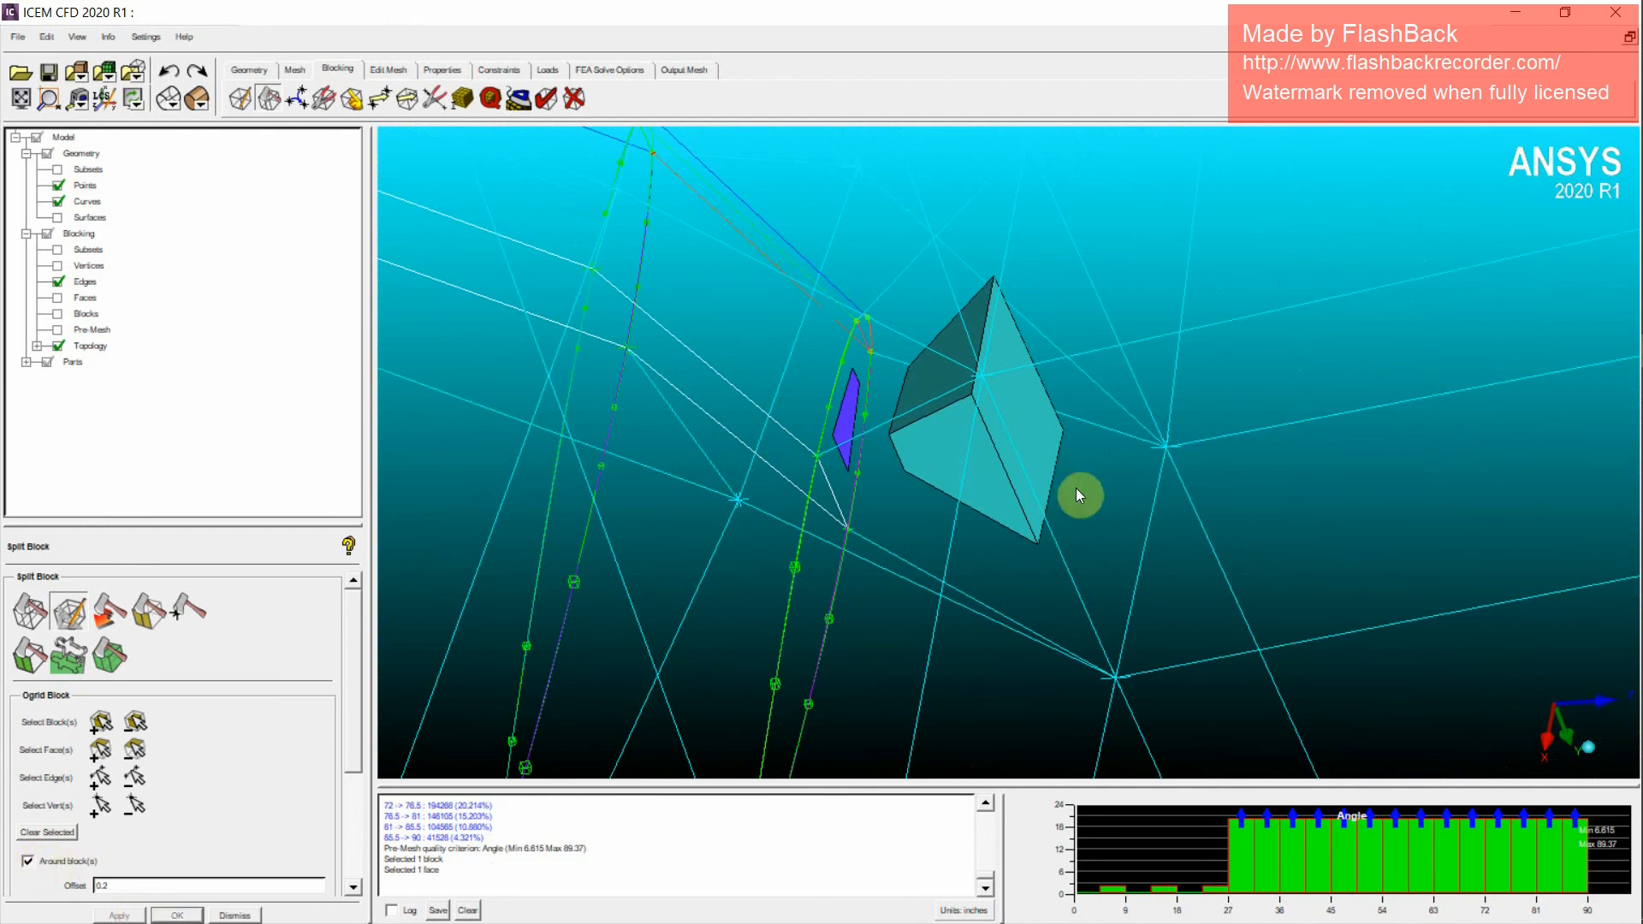
# Step: Try the O-grid with Around block(s) enabled and an offset of 0.2, and undo it
pyautogui.scroll(2, 902, 421)
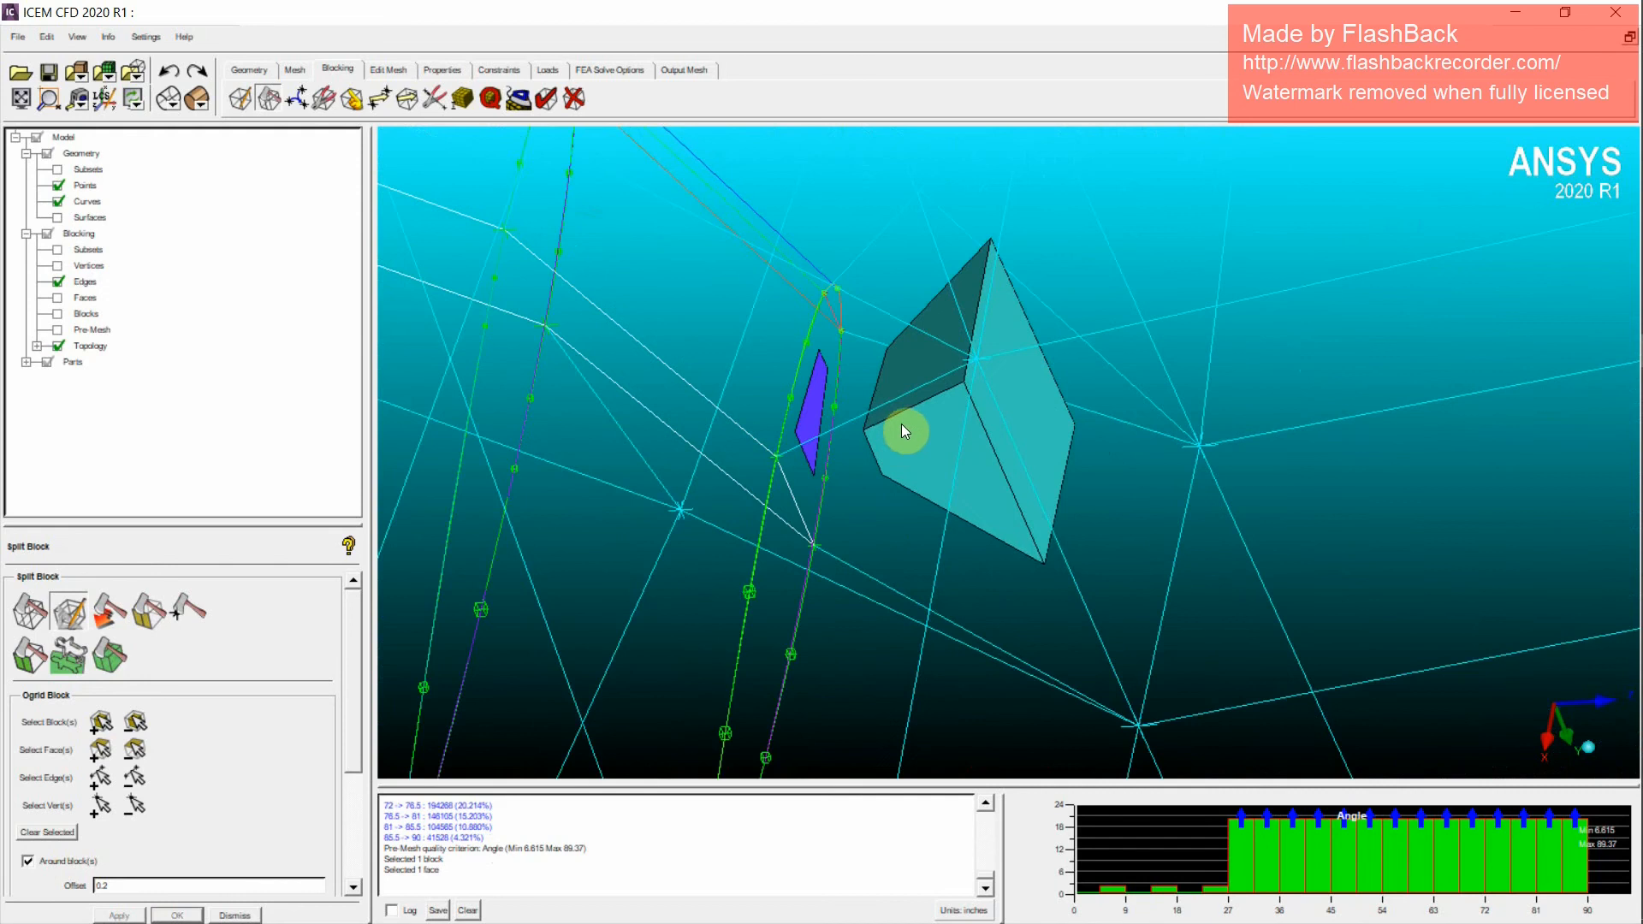
pyautogui.scroll(2, 892, 438)
pyautogui.scroll(-4, 888, 438)
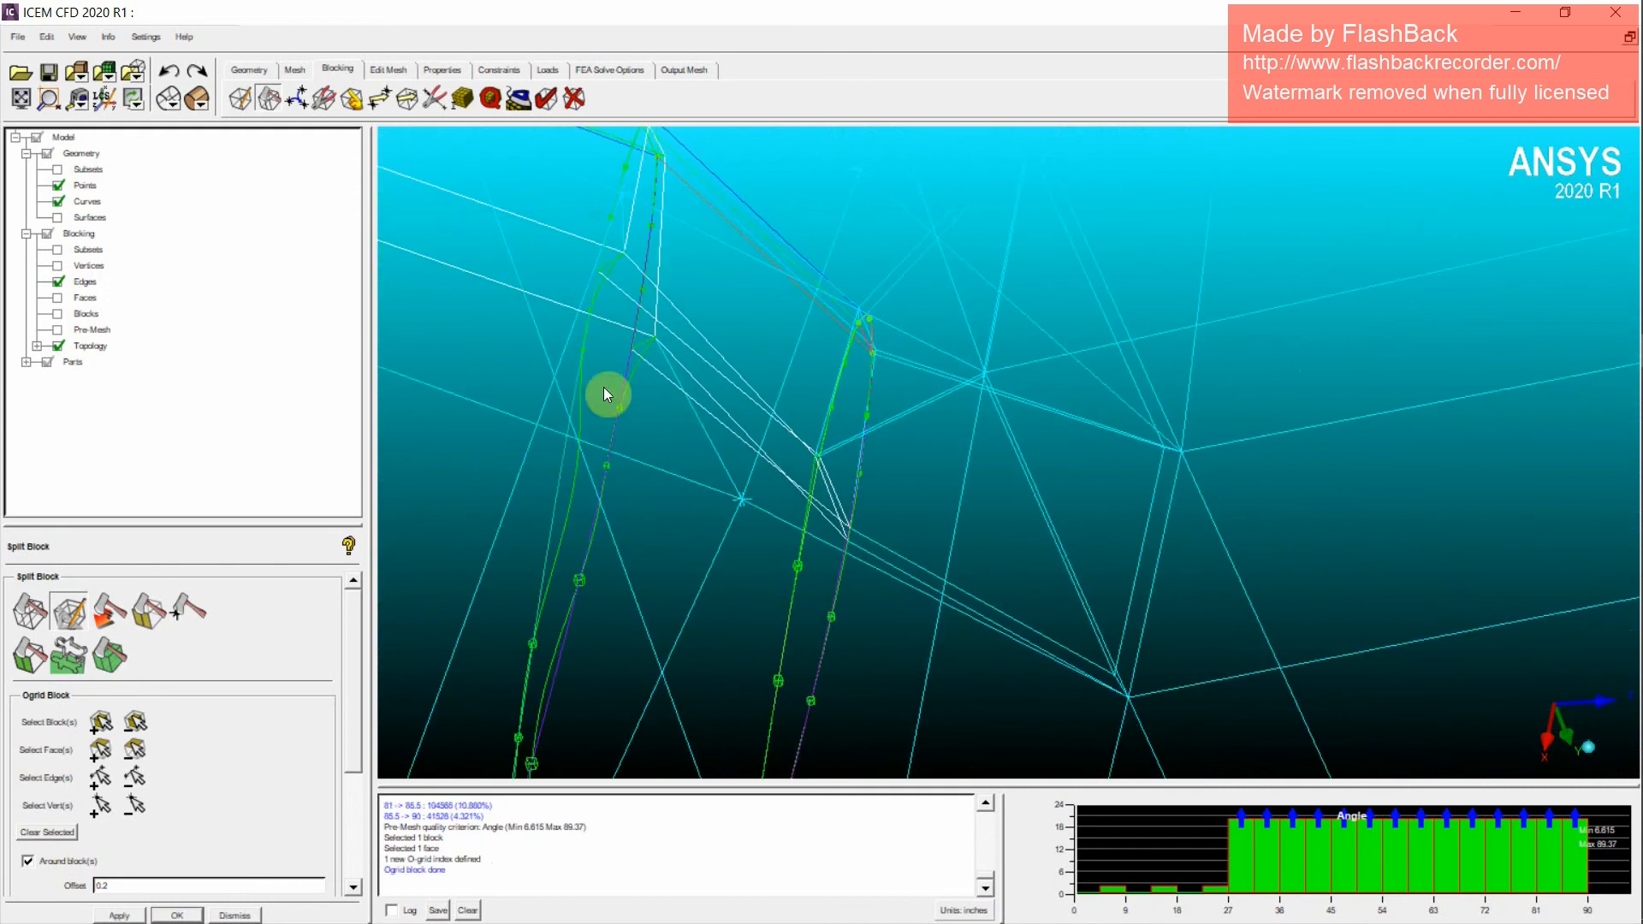
pyautogui.click(184, 77)
# Step: Create the O-grid on the selected block and face with Around block(s) turned off and an offset of 0.2
pyautogui.scroll(1, 865, 403)
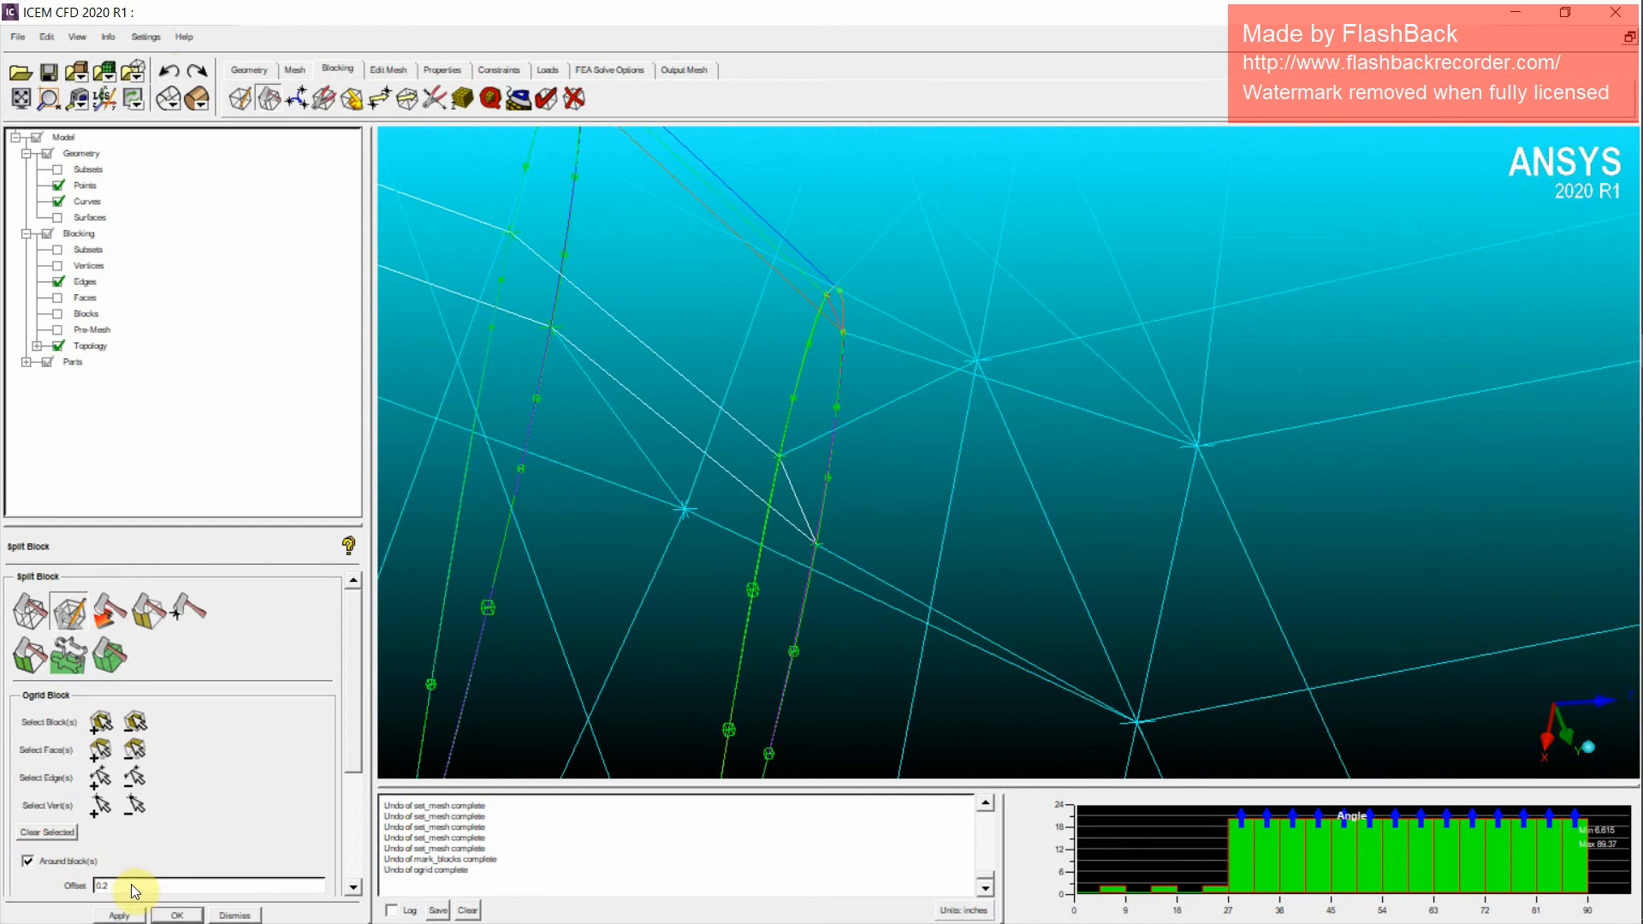
pyautogui.moveTo(134, 890); pyautogui.dragTo(74, 893)
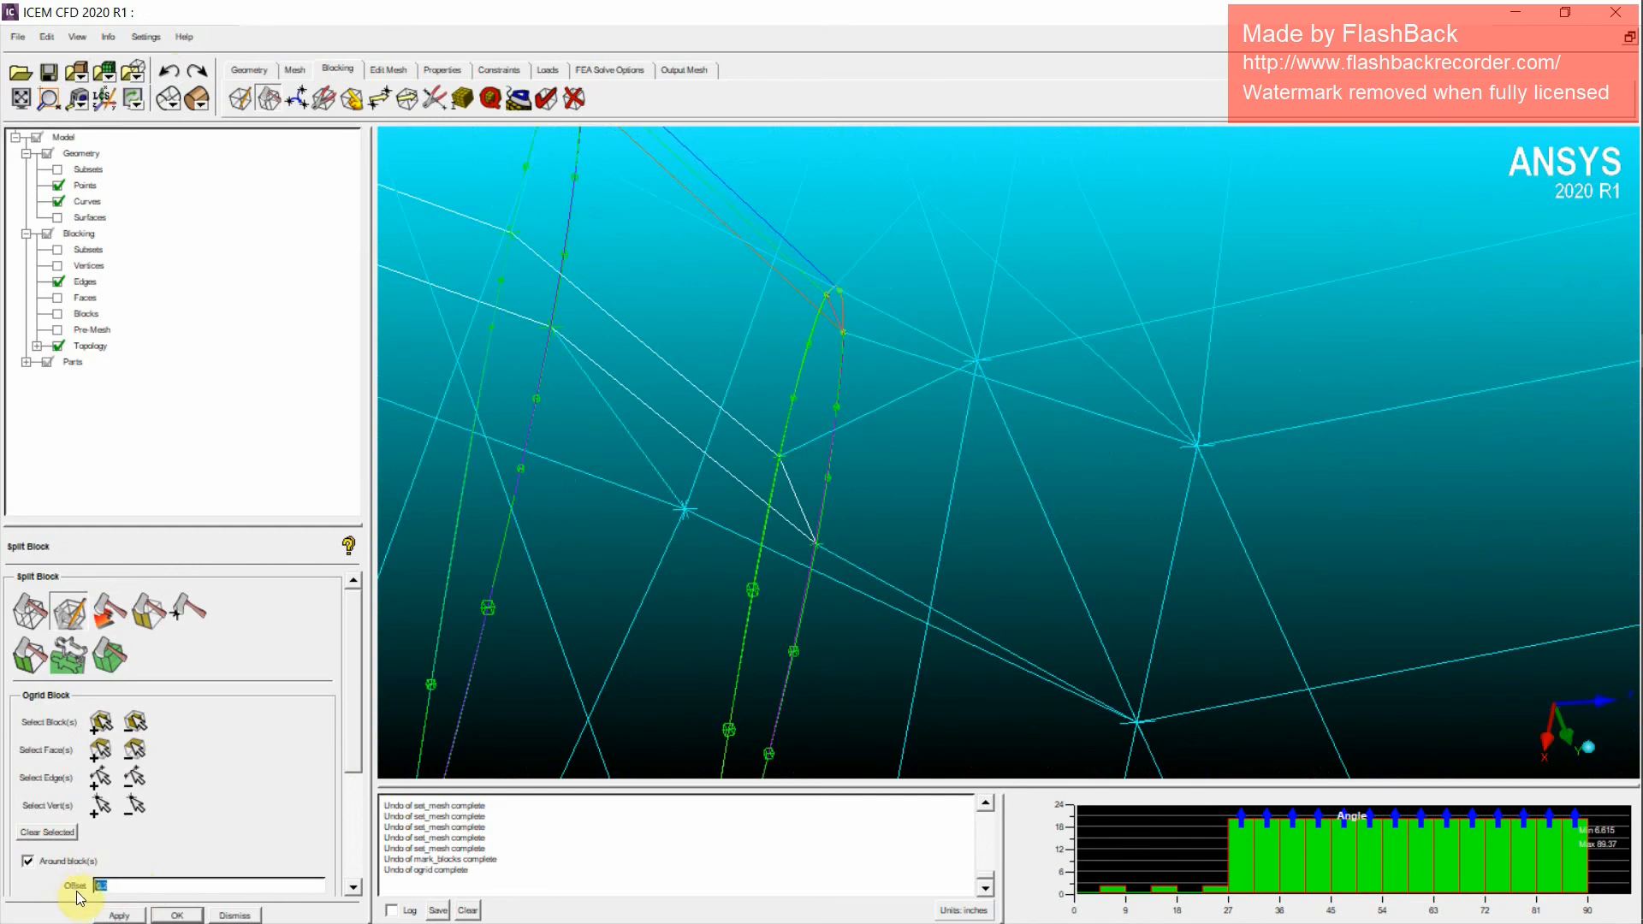
pyautogui.click(120, 916)
pyautogui.scroll(5, 761, 565)
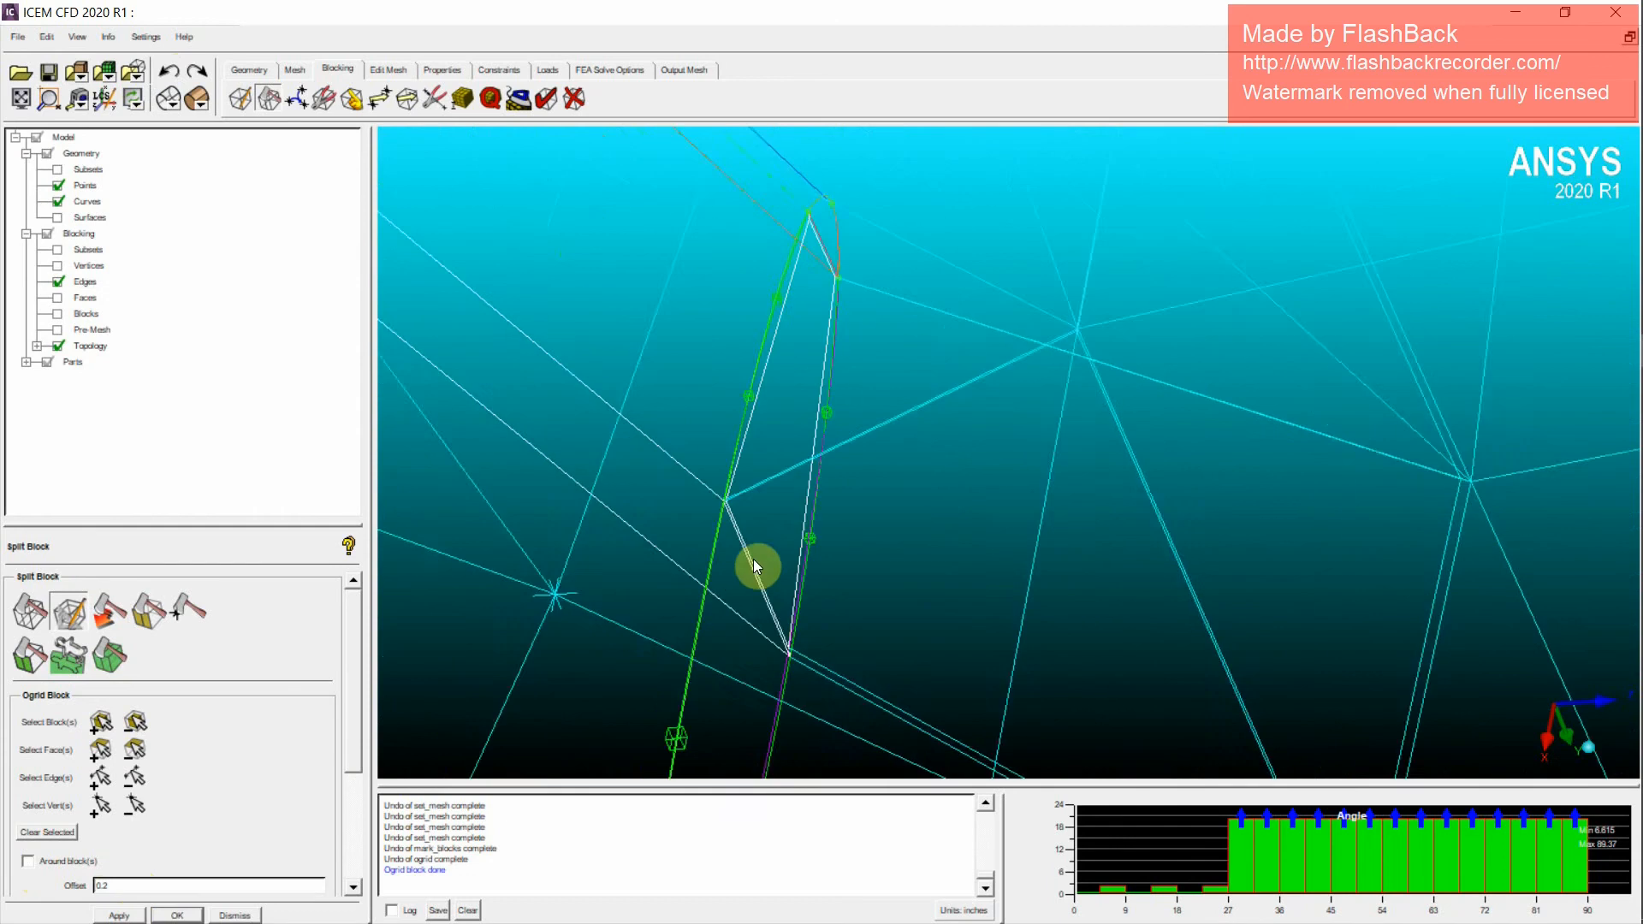
pyautogui.moveTo(723, 520); pyautogui.dragTo(910, 505)
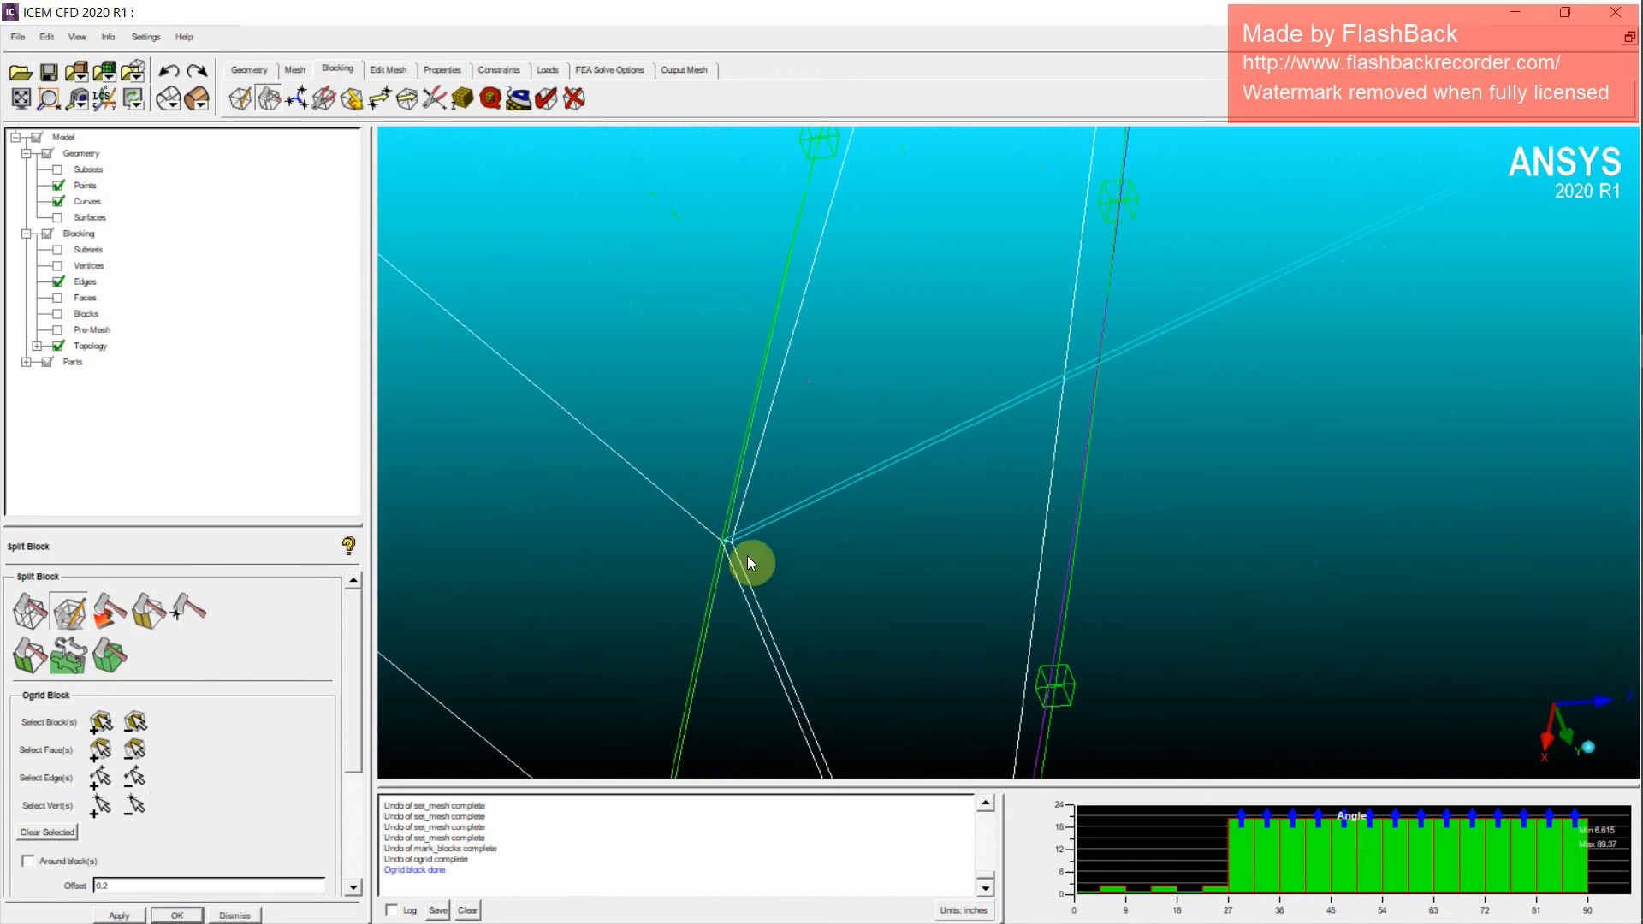
pyautogui.moveTo(747, 558); pyautogui.dragTo(918, 462)
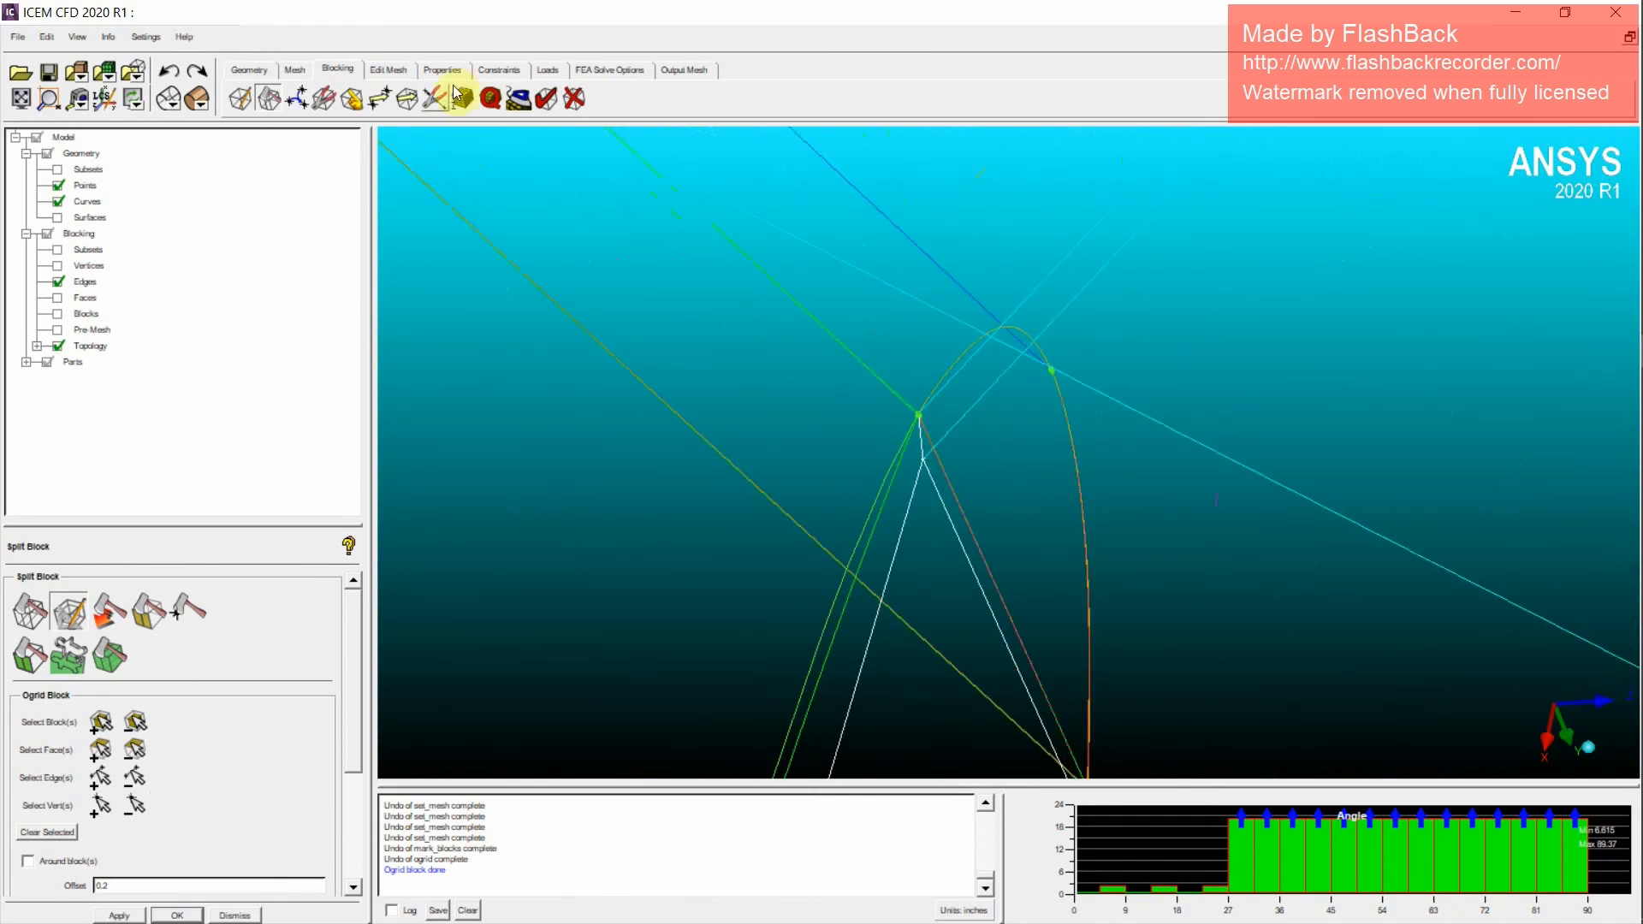
# Step: Rescale the new O-grid for all visible blocks using its short edge at the wing tip corner and an offset of 2
pyautogui.click(296, 99)
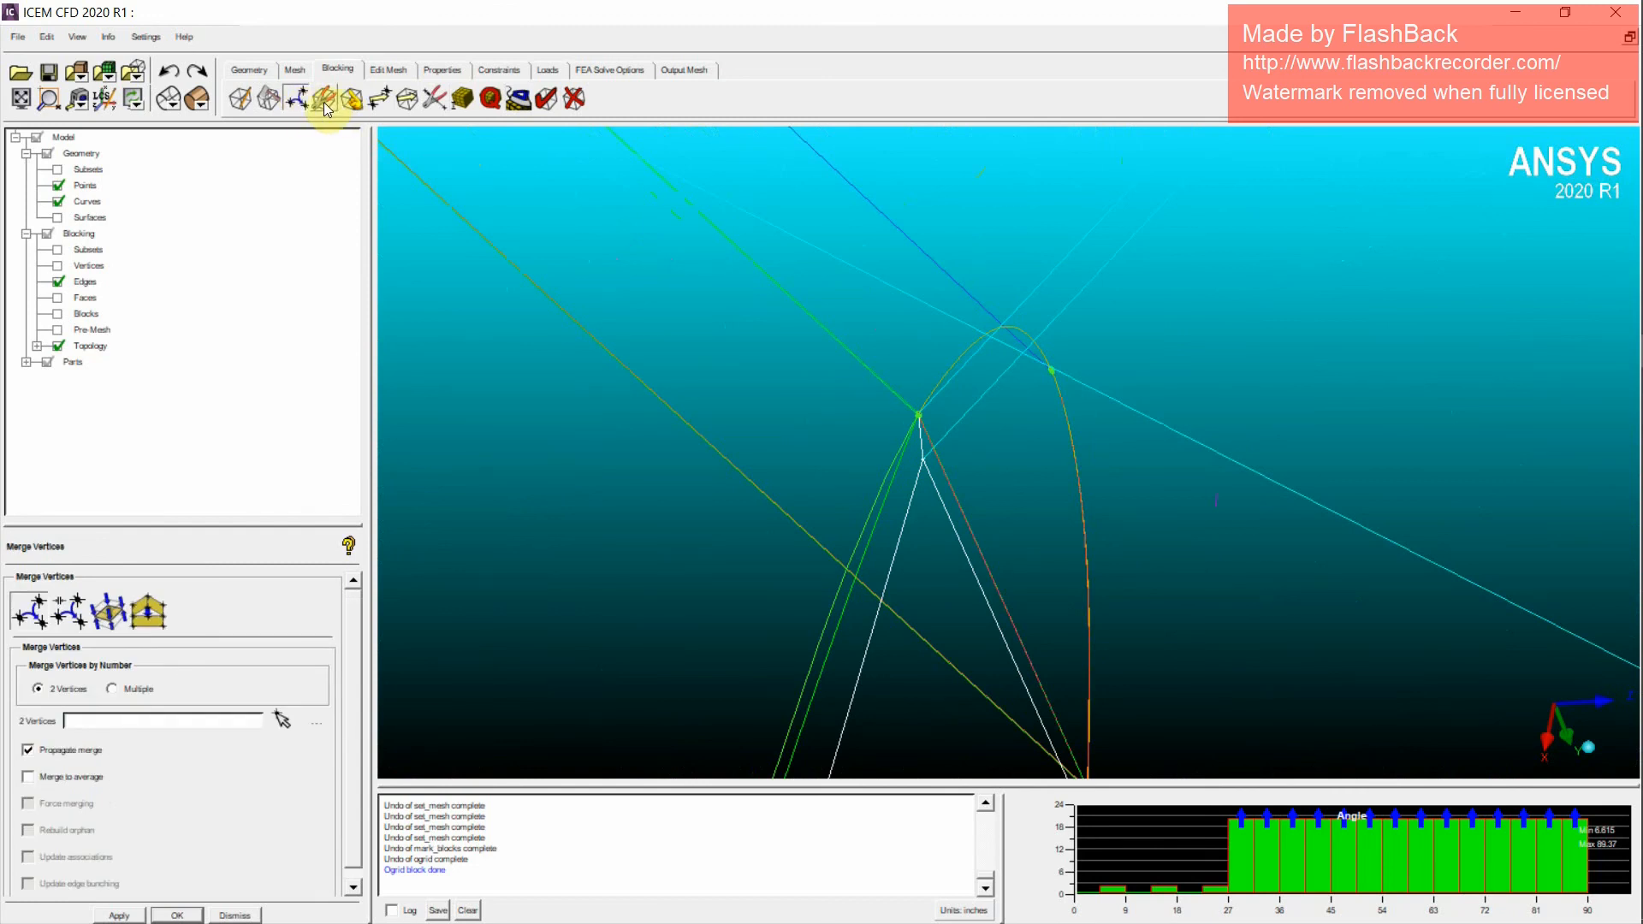
pyautogui.click(323, 99)
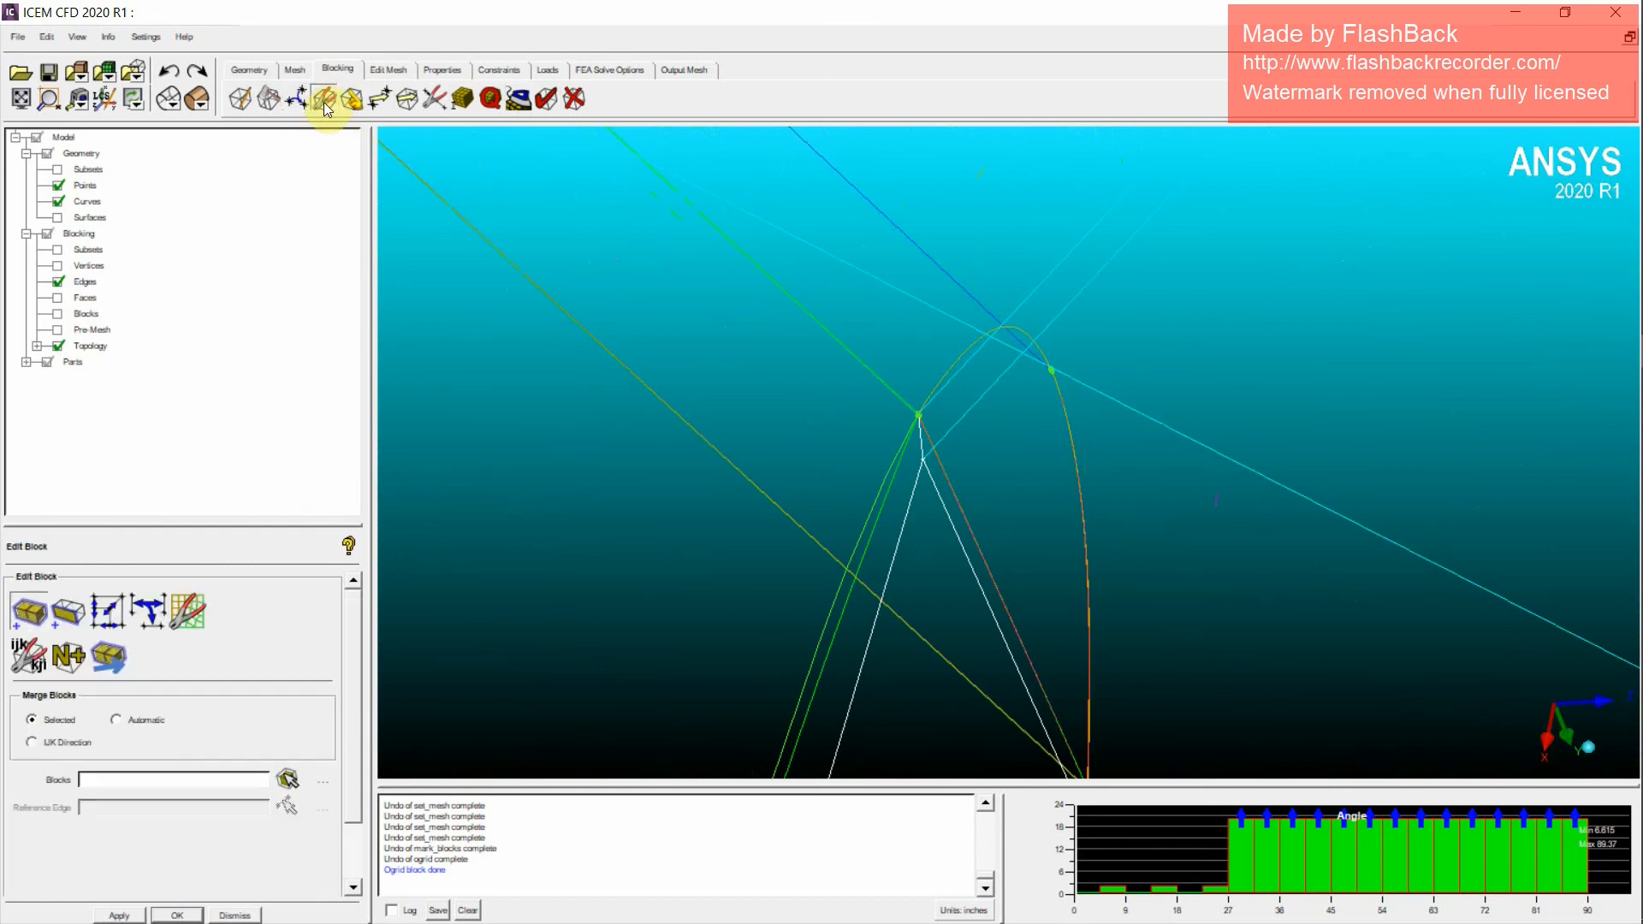
pyautogui.click(106, 611)
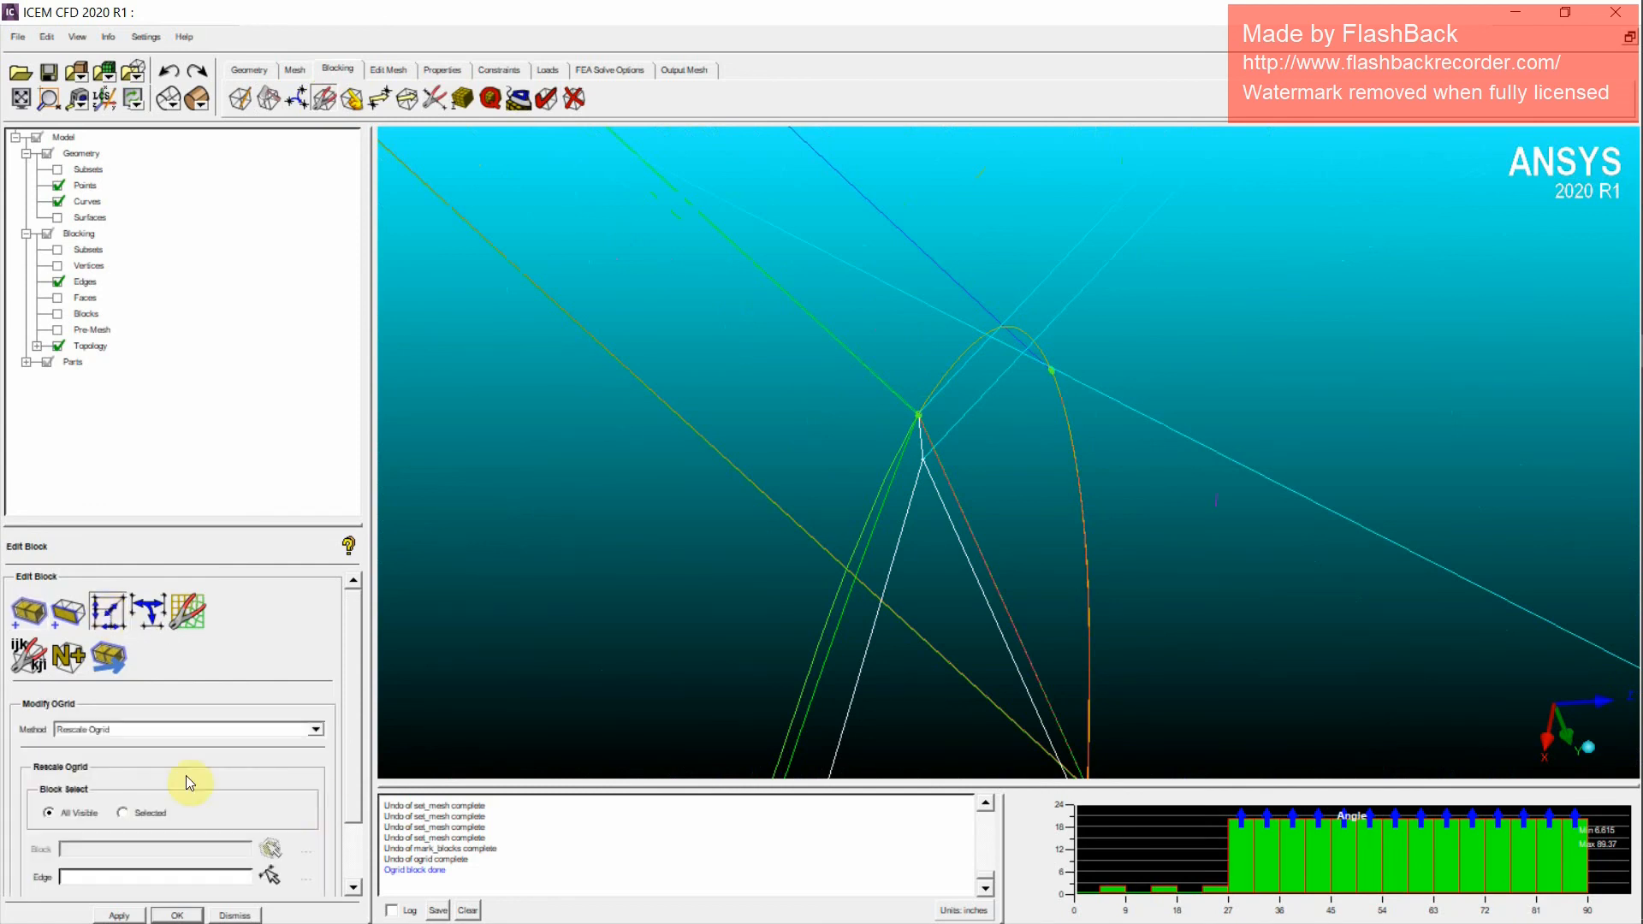
pyautogui.scroll(-2, 340, 723)
pyautogui.click(272, 799)
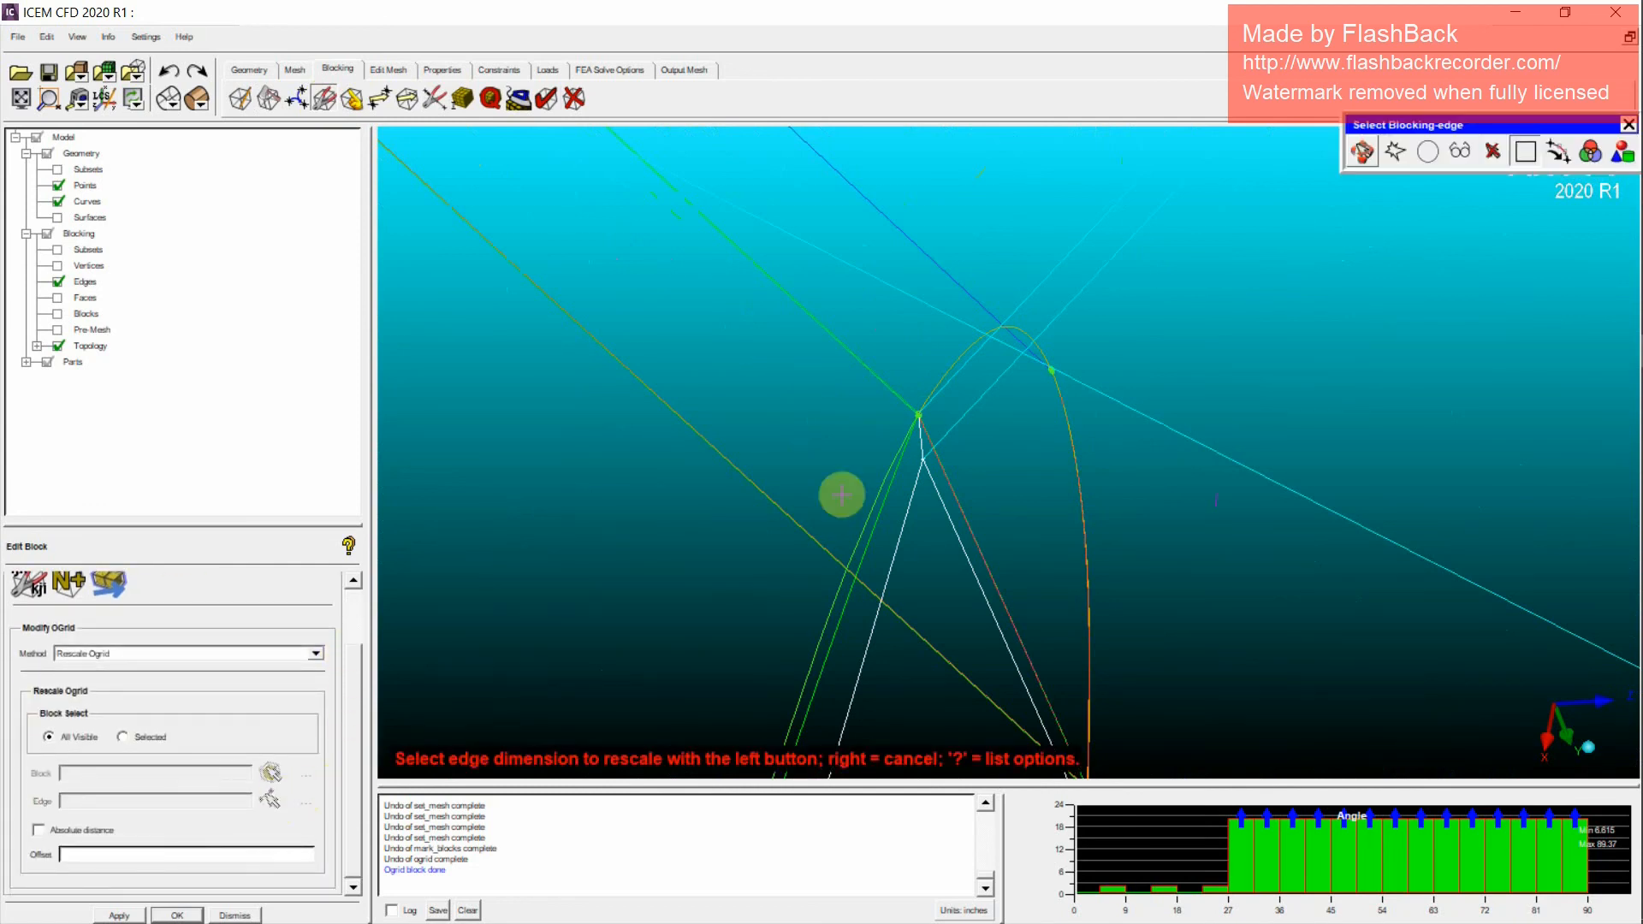
pyautogui.click(929, 465)
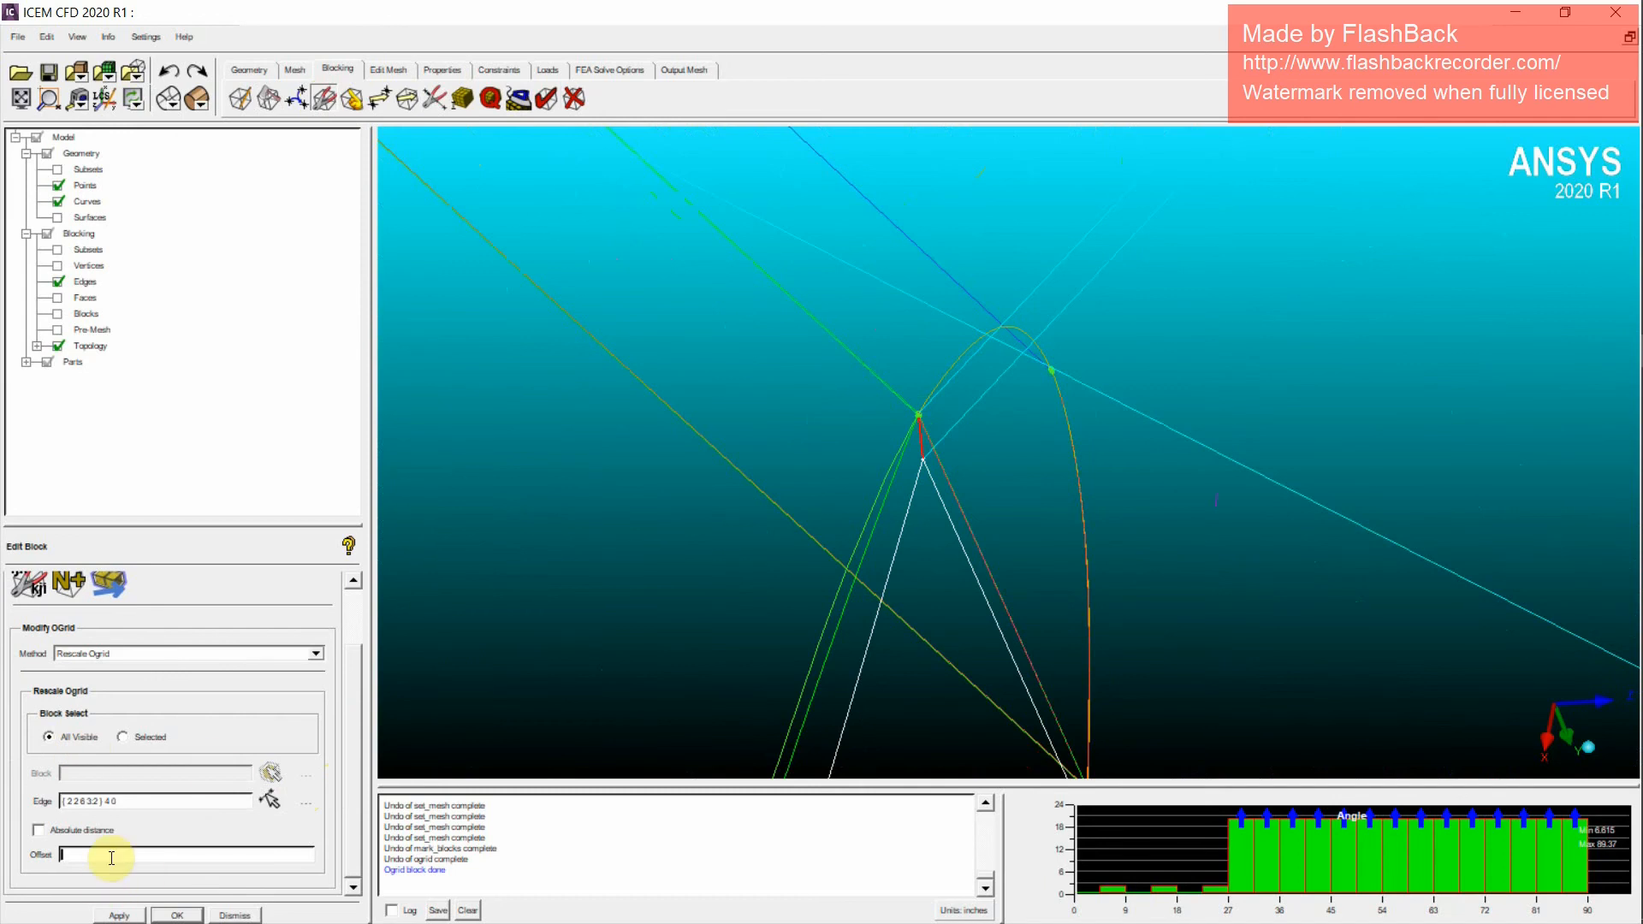
pyautogui.click(133, 916)
pyautogui.scroll(-8, 1077, 634)
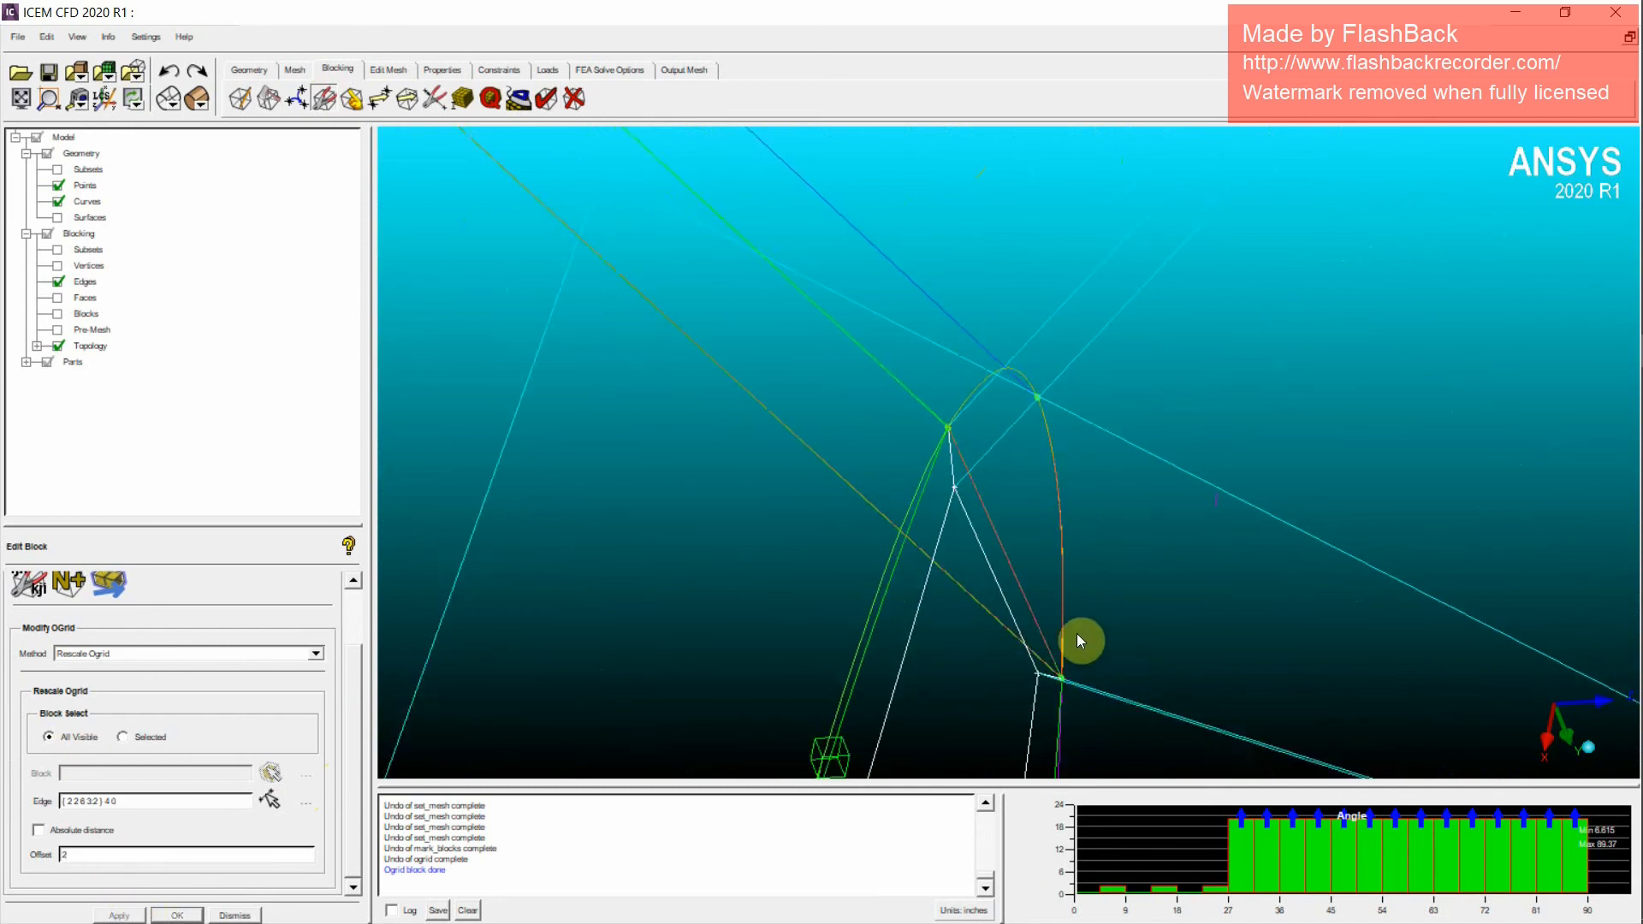
pyautogui.moveTo(1027, 719); pyautogui.dragTo(1025, 313, button='middle')
pyautogui.moveTo(1028, 320); pyautogui.dragTo(907, 513)
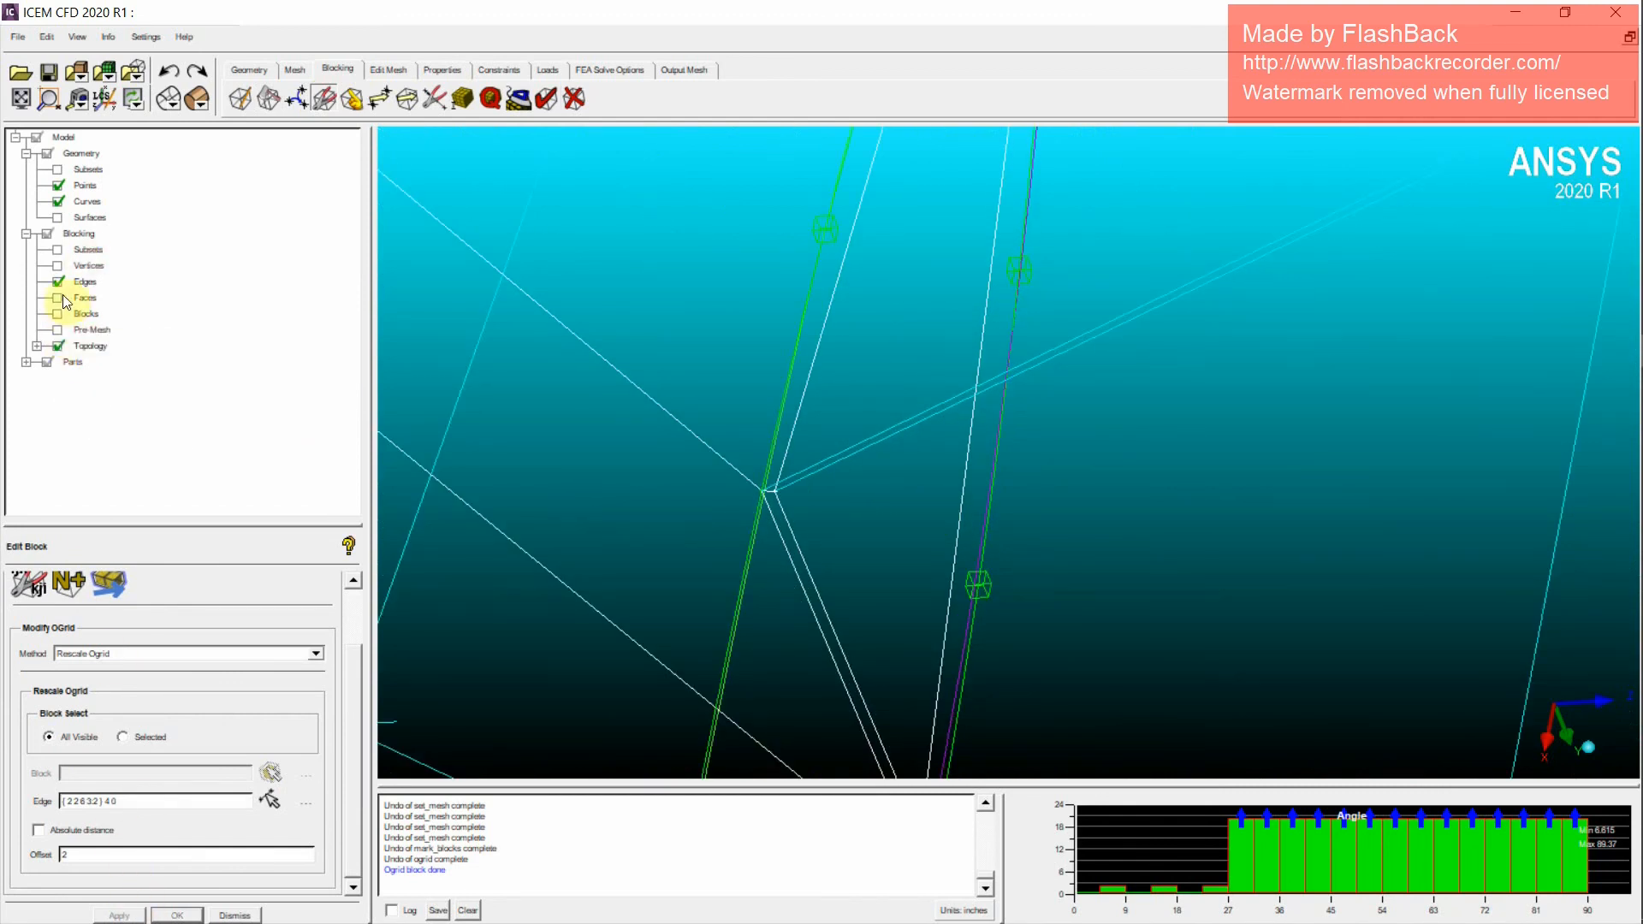
# Step: Display the pre-mesh with a full recompute and hide the internal blocking edges
pyautogui.click(58, 331)
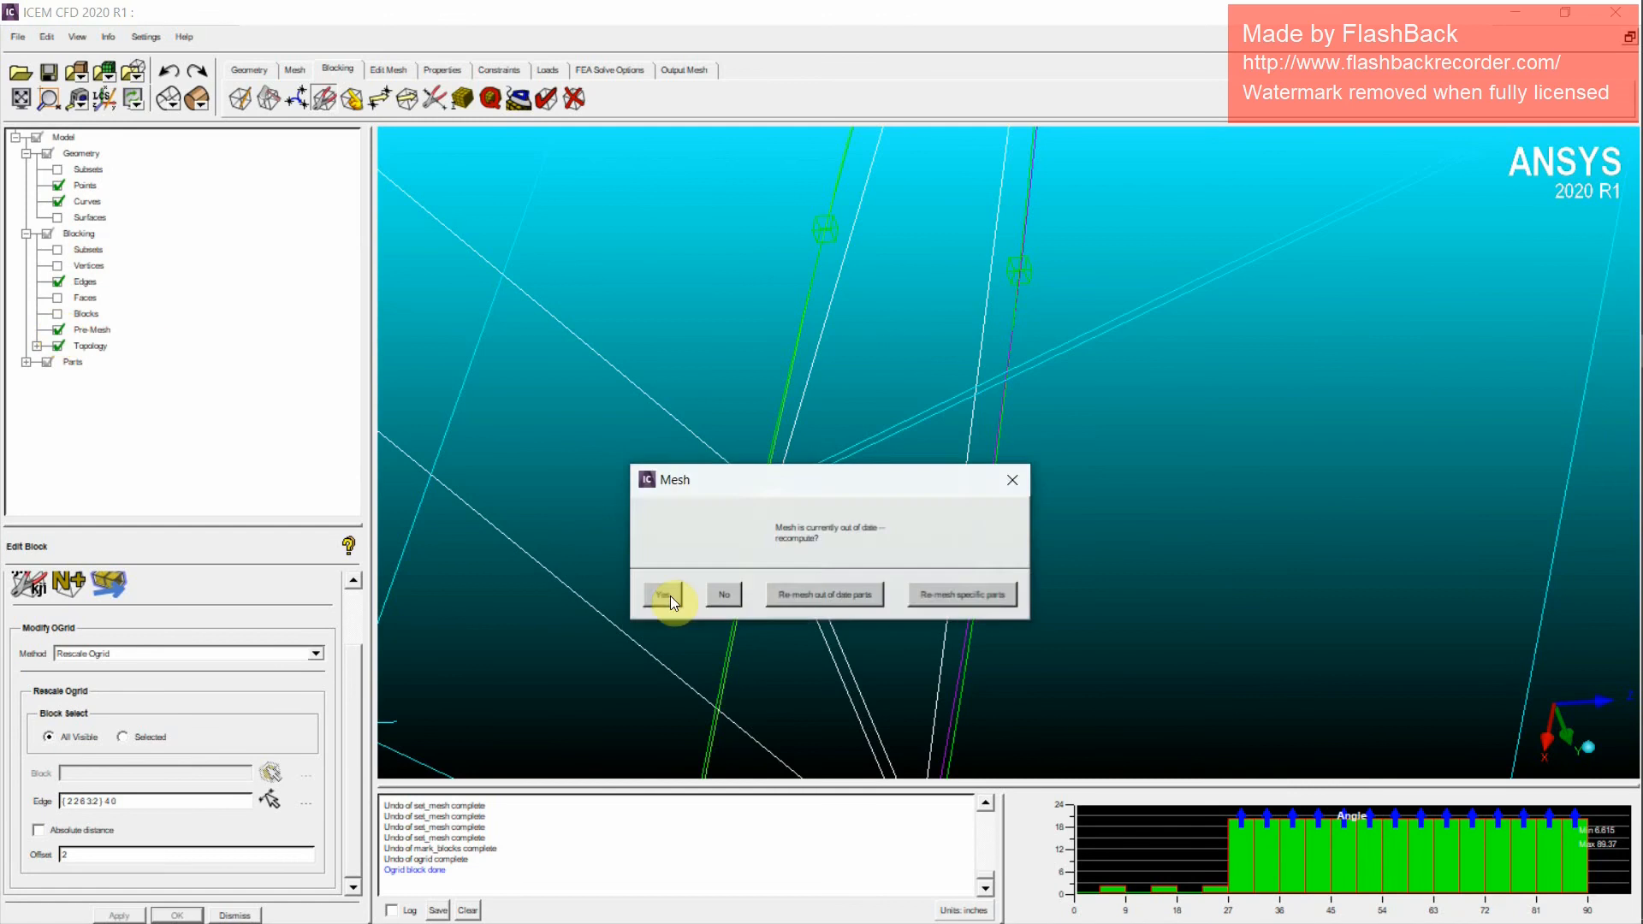
pyautogui.click(650, 599)
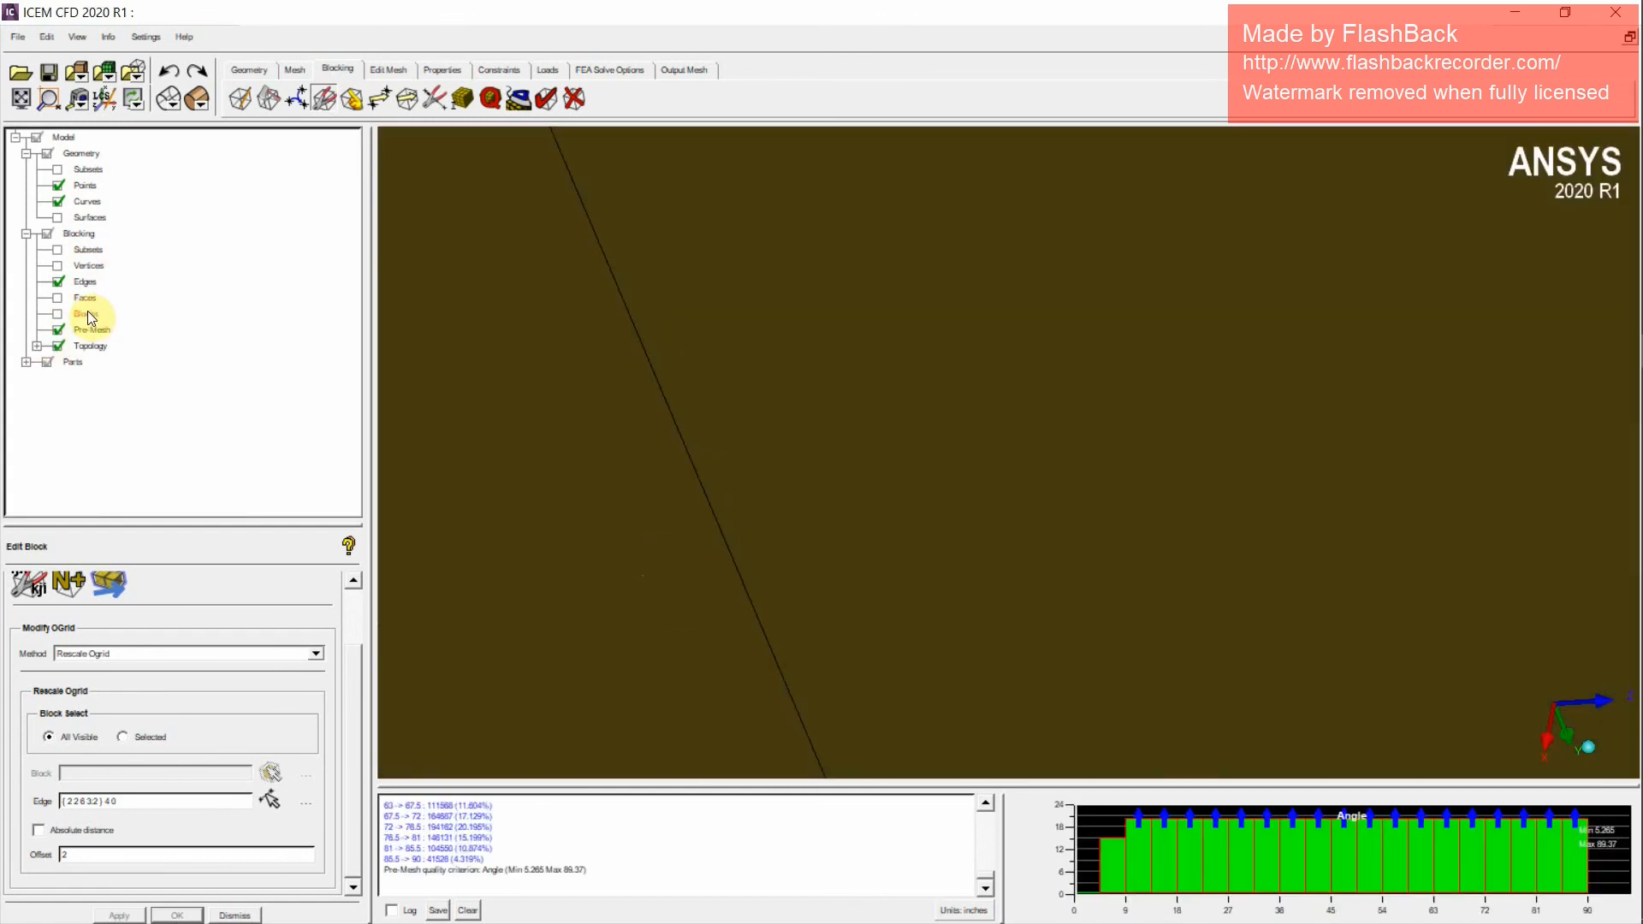
pyautogui.rightClick(88, 281)
pyautogui.click(114, 293)
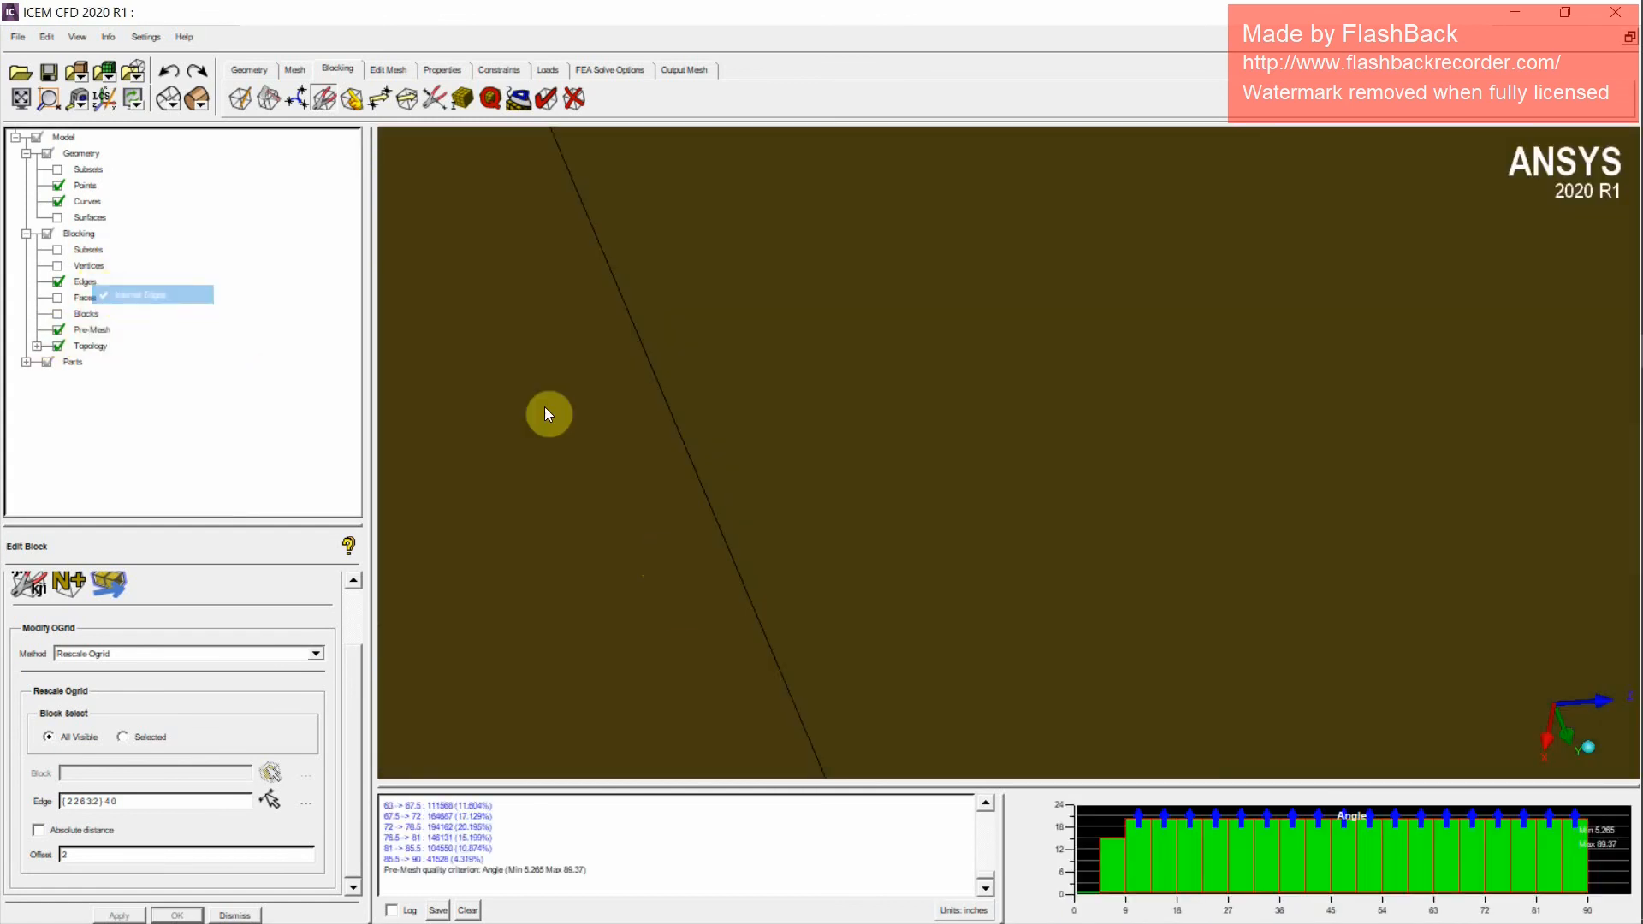
# Step: Isolate the new O-grid block at the wing tip by setting the O4 index minimum to 1
pyautogui.rightClick(88, 286)
pyautogui.click(120, 298)
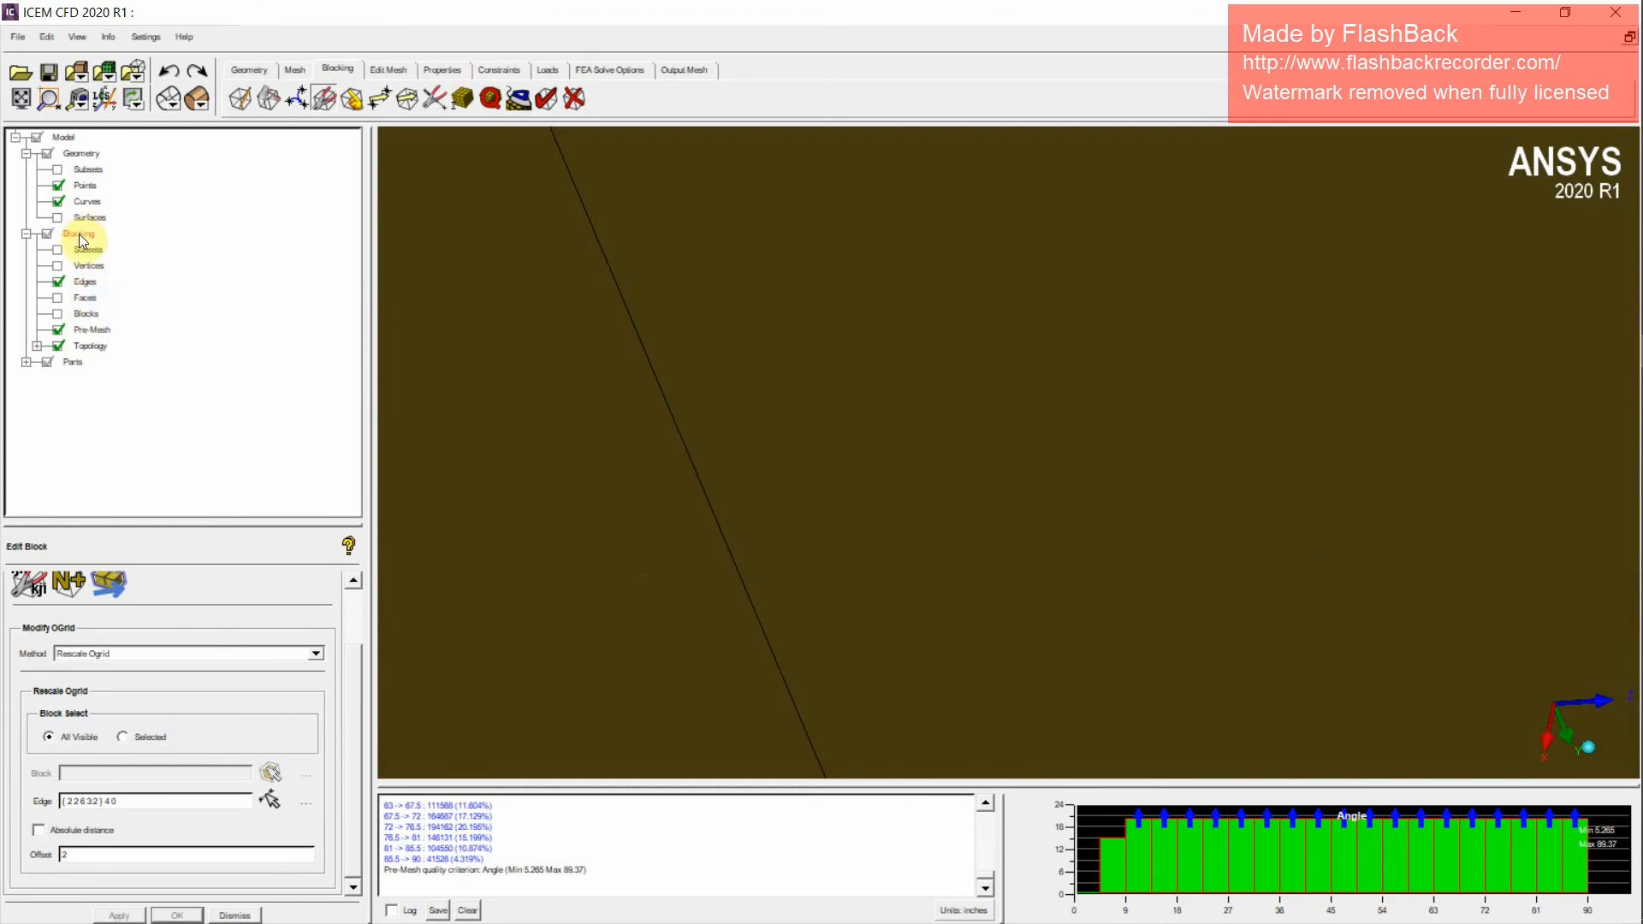
pyautogui.rightClick(82, 240)
pyautogui.click(115, 246)
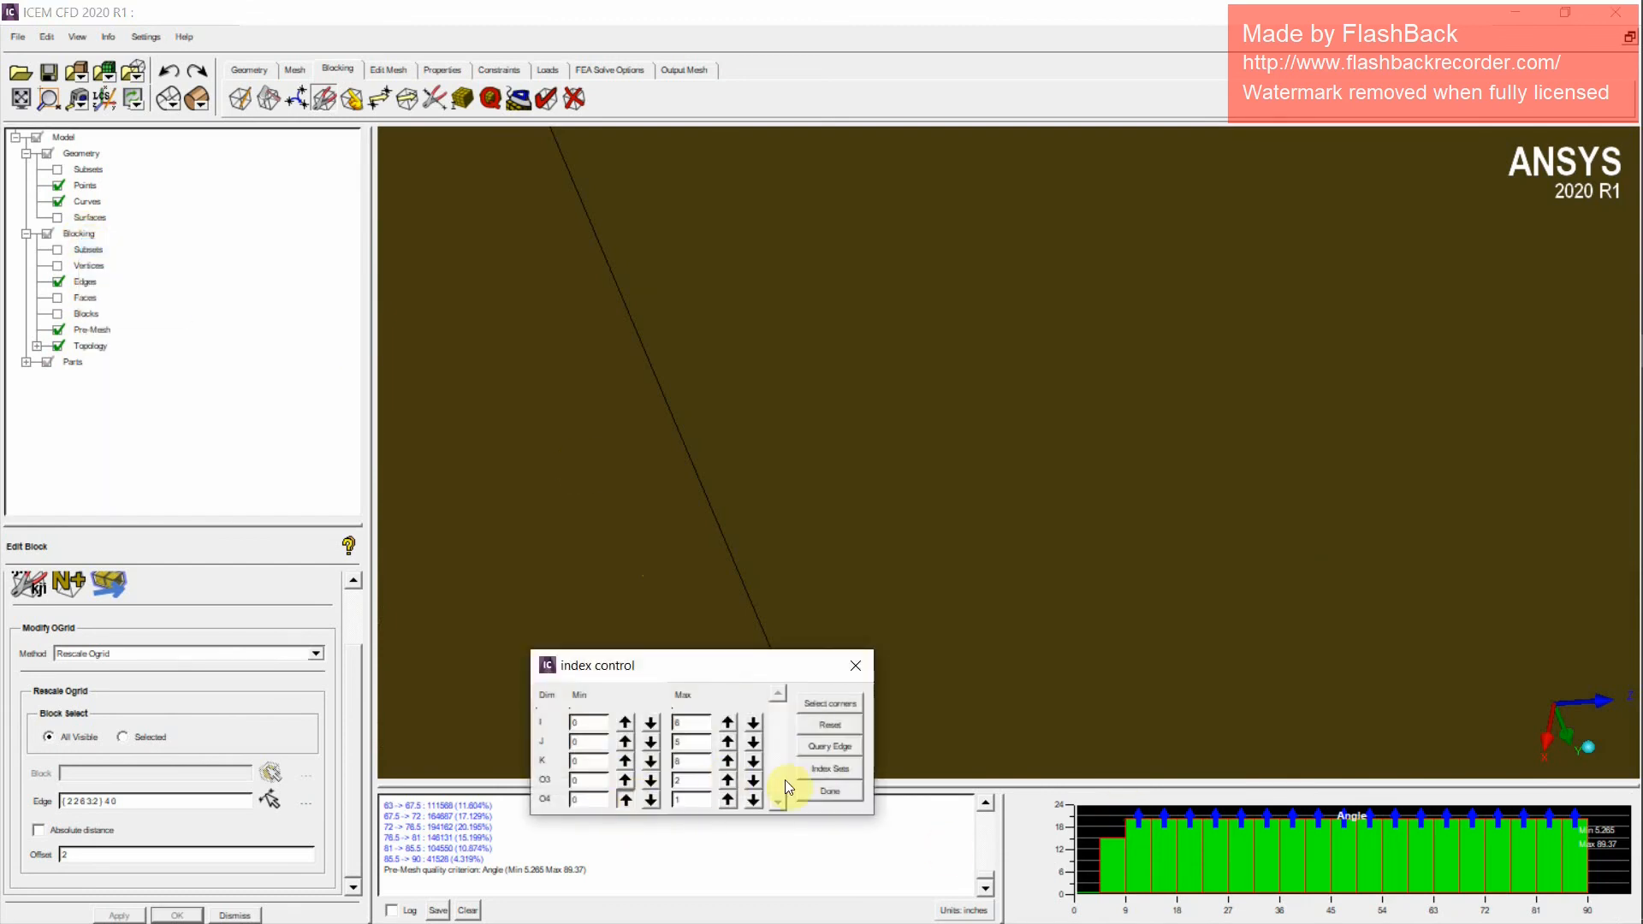
pyautogui.click(625, 799)
pyautogui.click(825, 789)
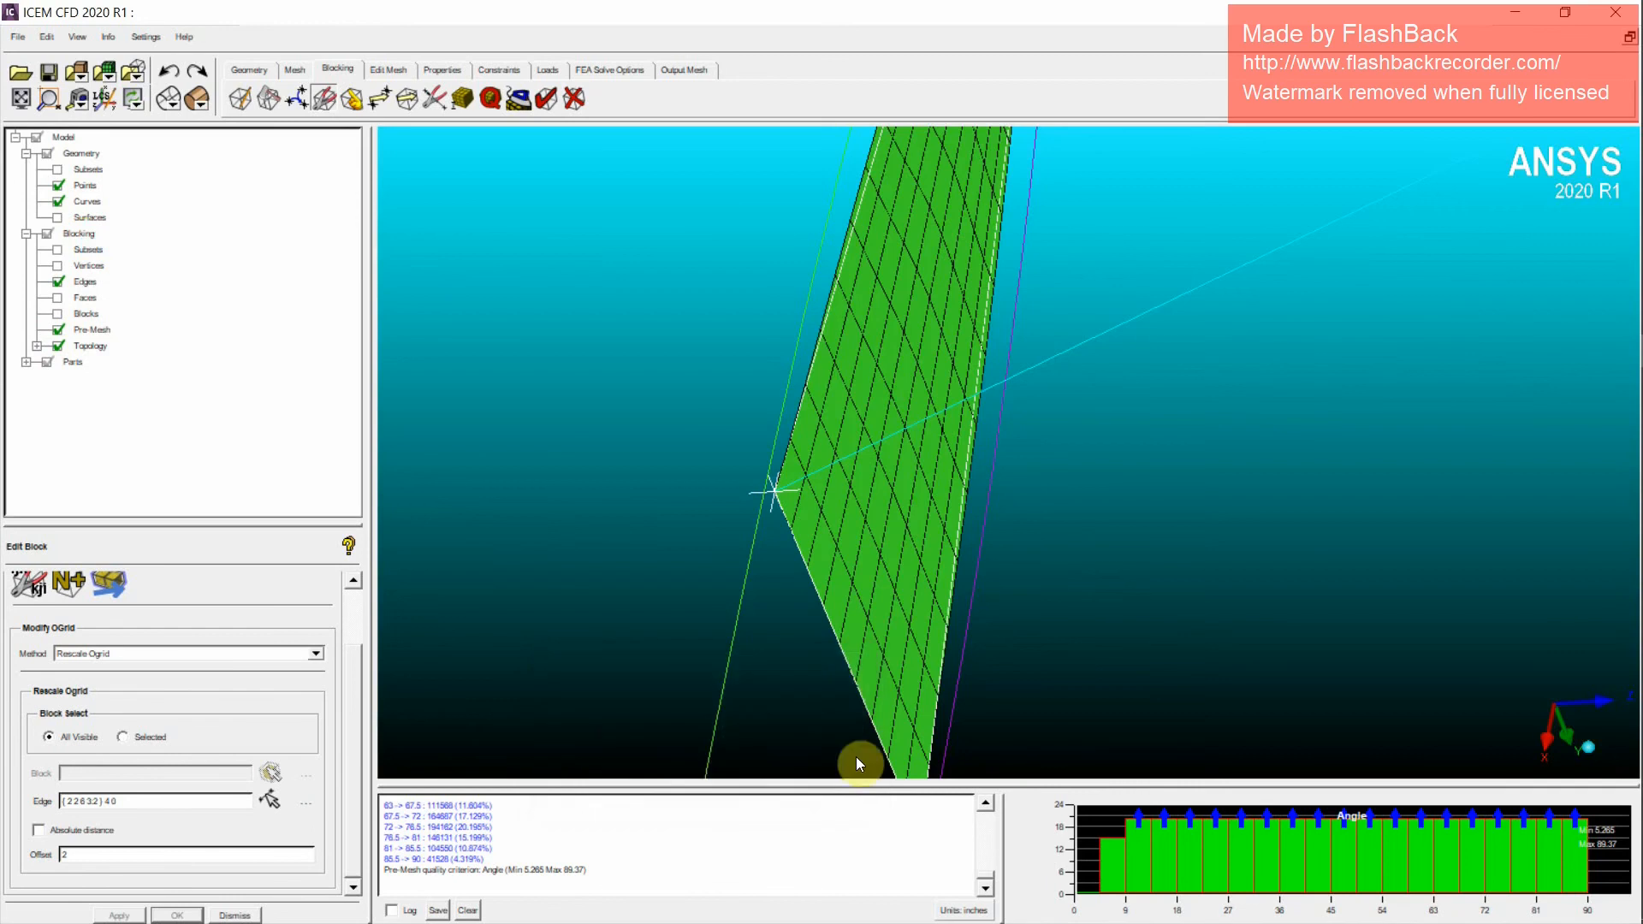
pyautogui.scroll(-5, 998, 619)
pyautogui.scroll(-9, 1036, 611)
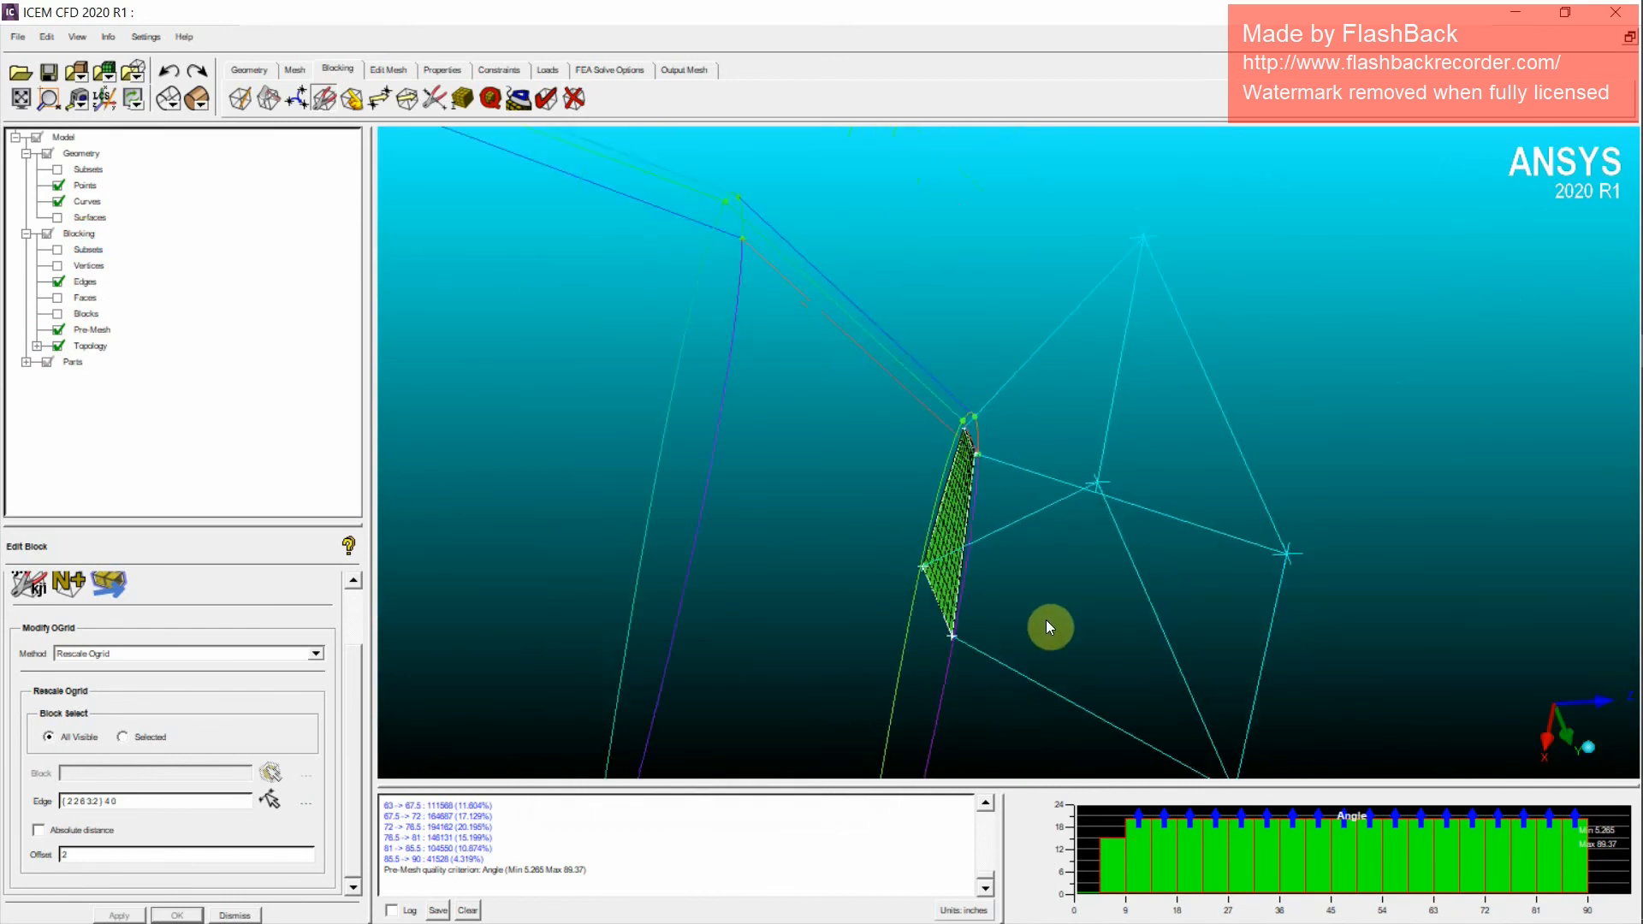
# Step: Hide the internal blocking edges and set the O4 index minimum back to 0
pyautogui.rightClick(81, 286)
pyautogui.click(110, 296)
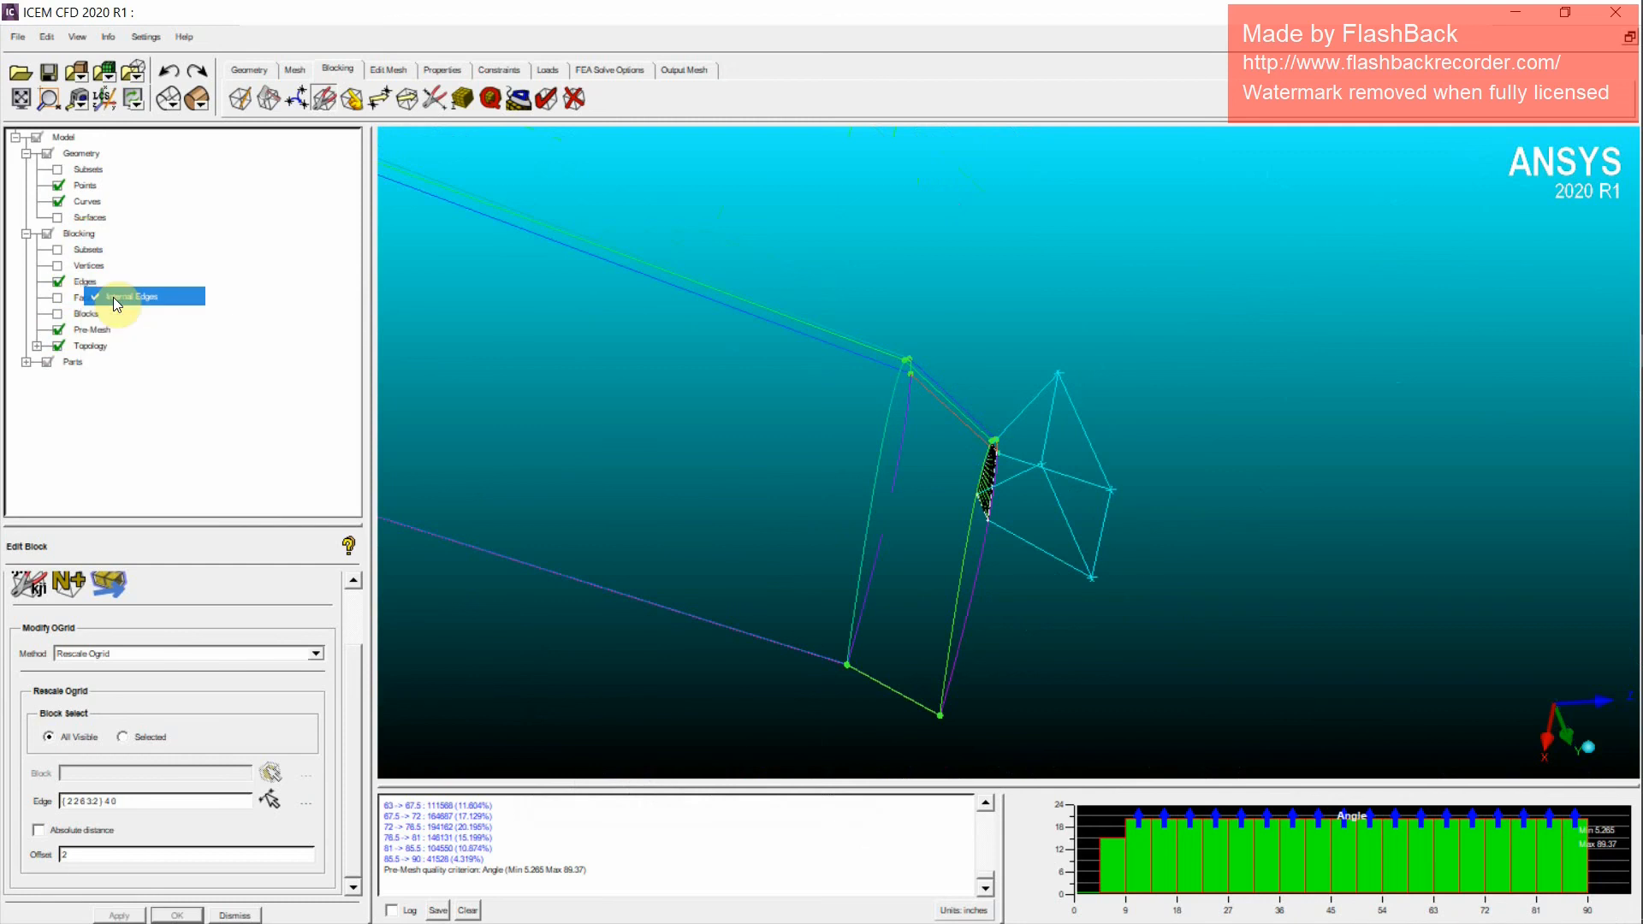
pyautogui.scroll(-2, 939, 523)
pyautogui.scroll(-6, 939, 524)
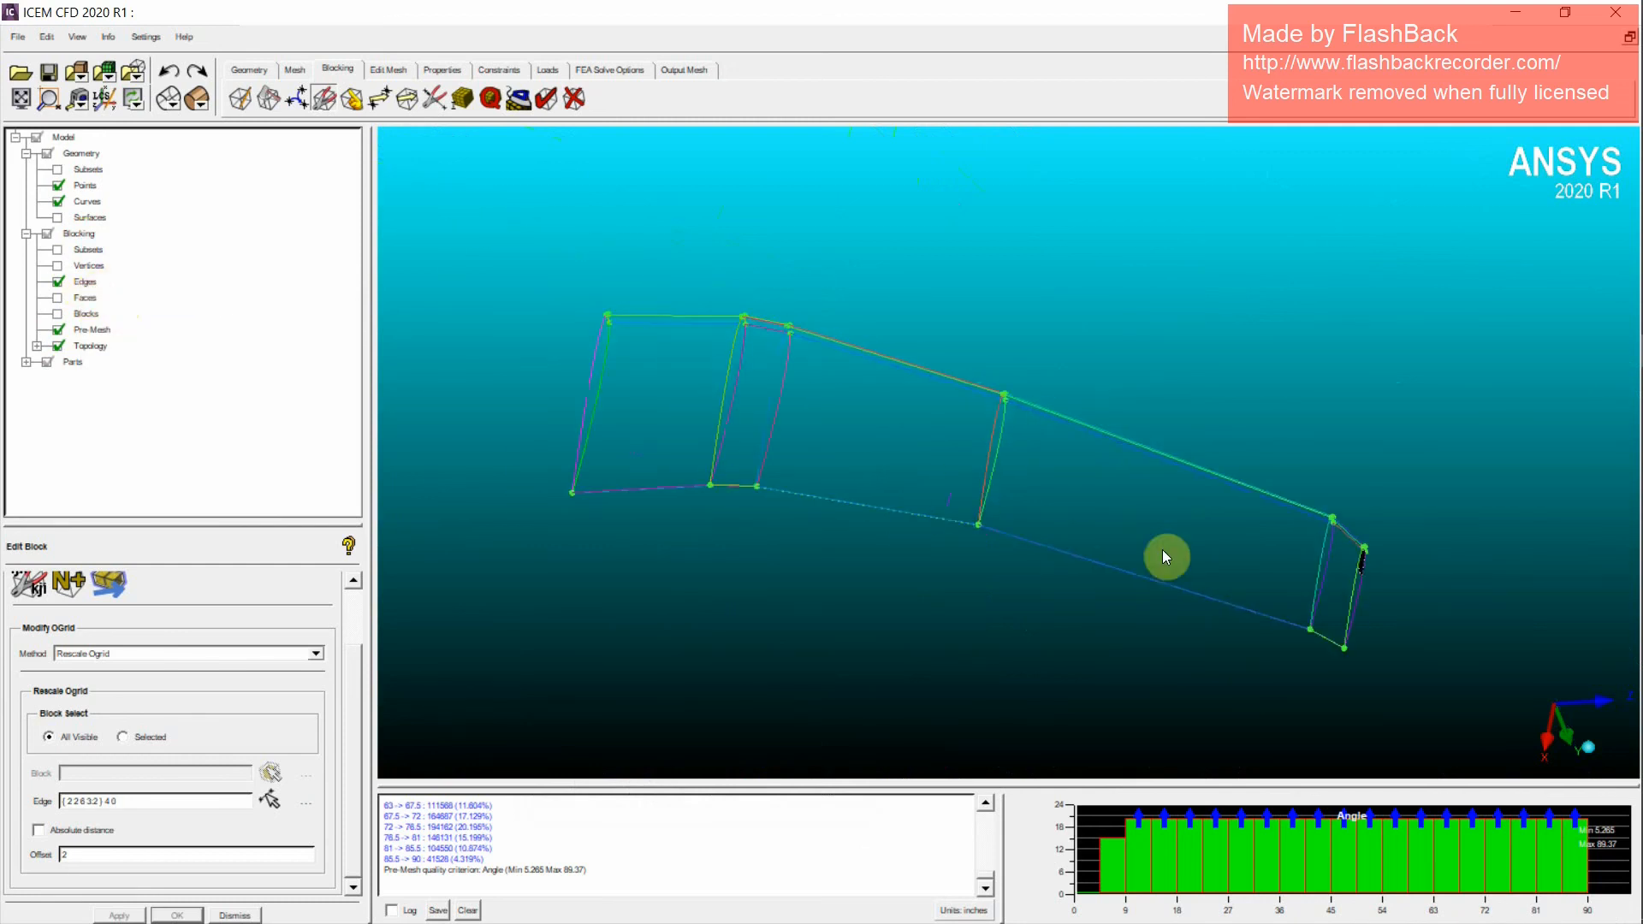
pyautogui.rightClick(84, 283)
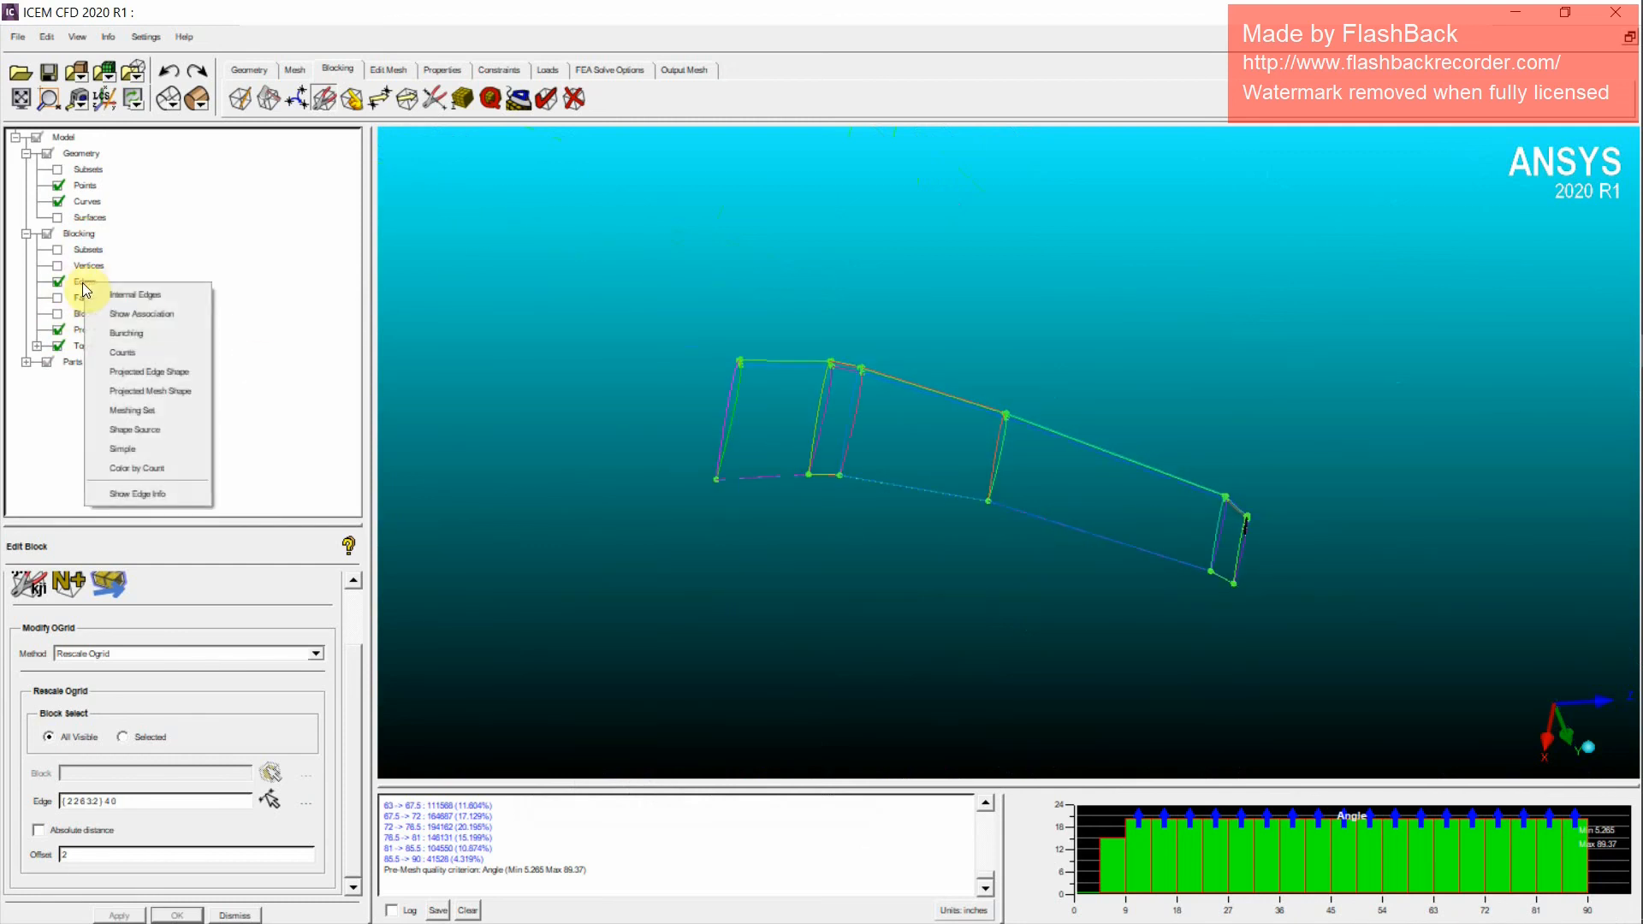
pyautogui.rightClick(78, 234)
pyautogui.click(101, 241)
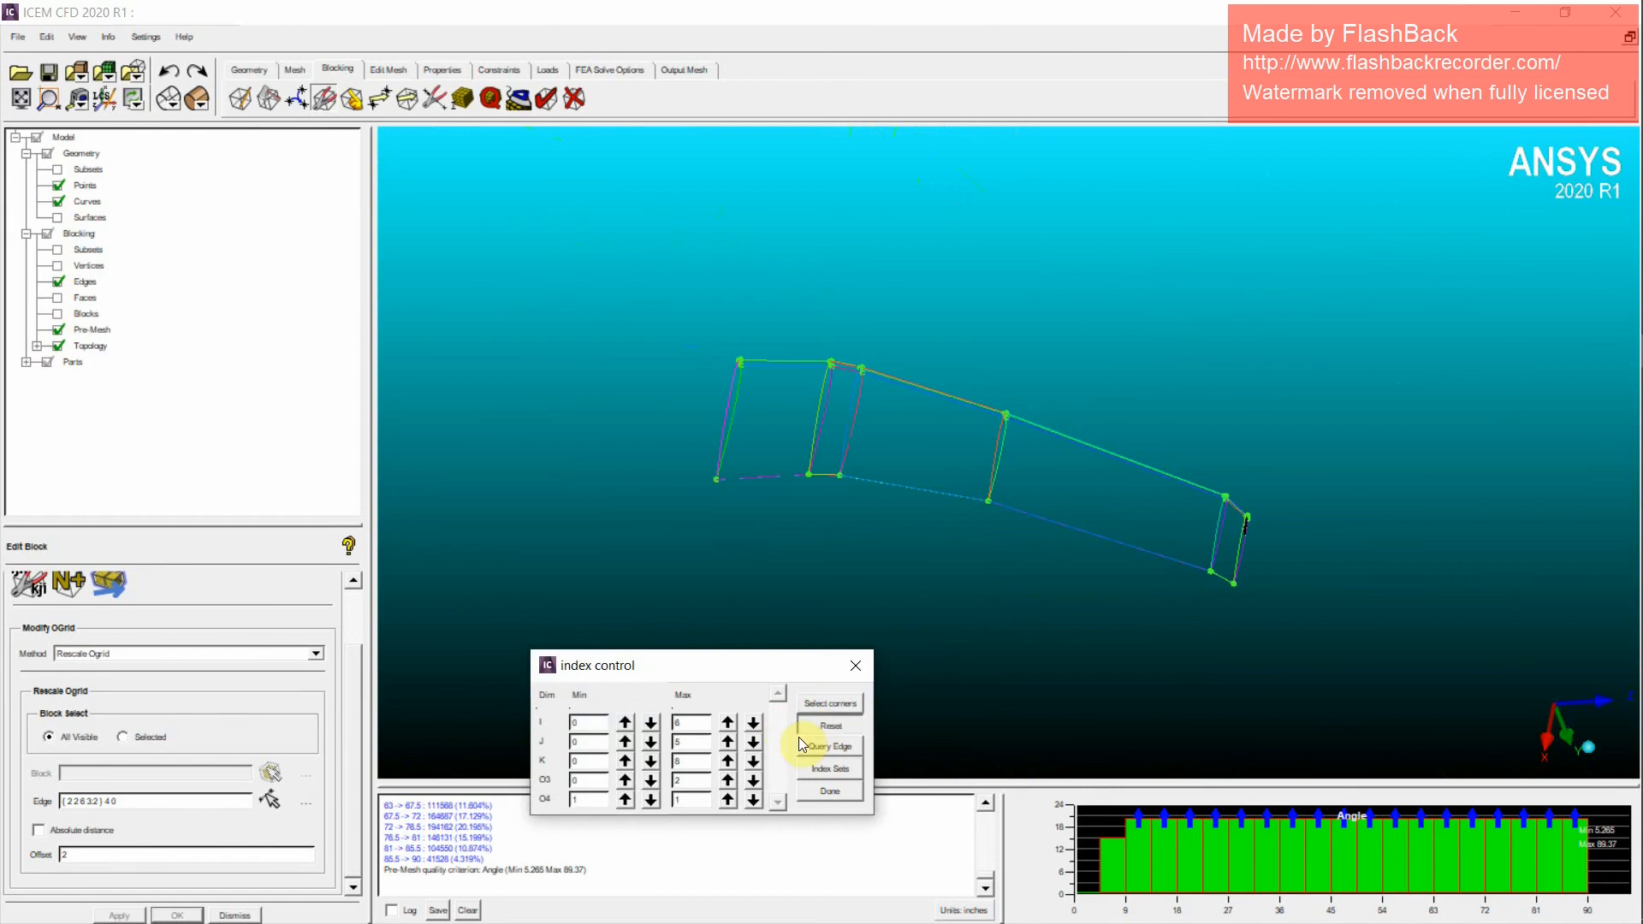
pyautogui.click(626, 799)
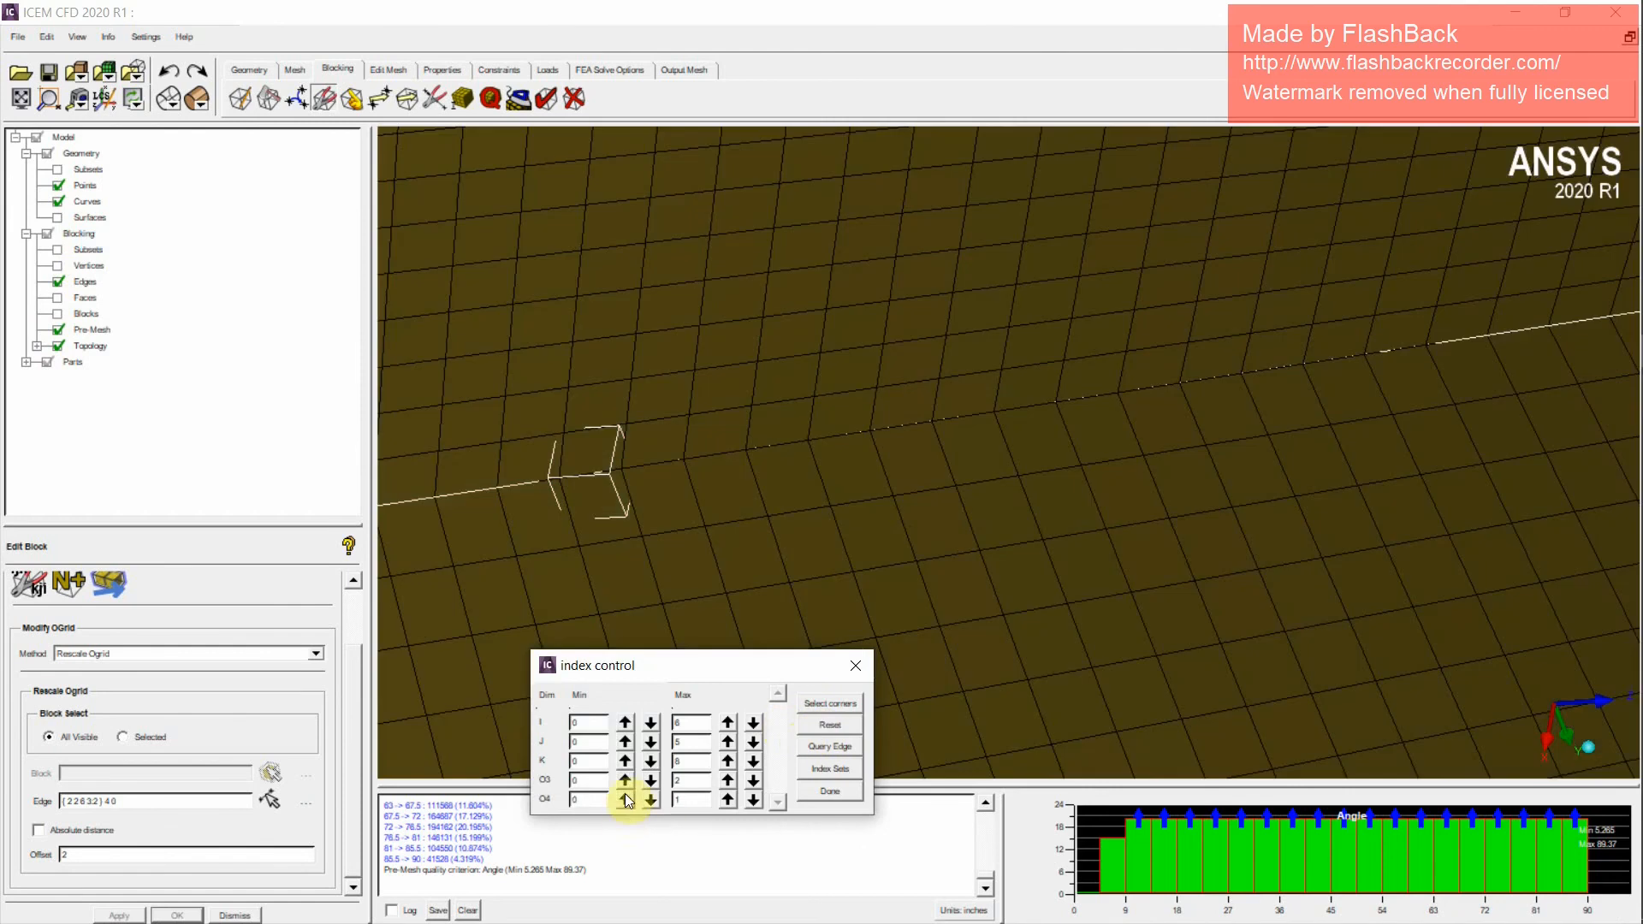
pyautogui.click(837, 789)
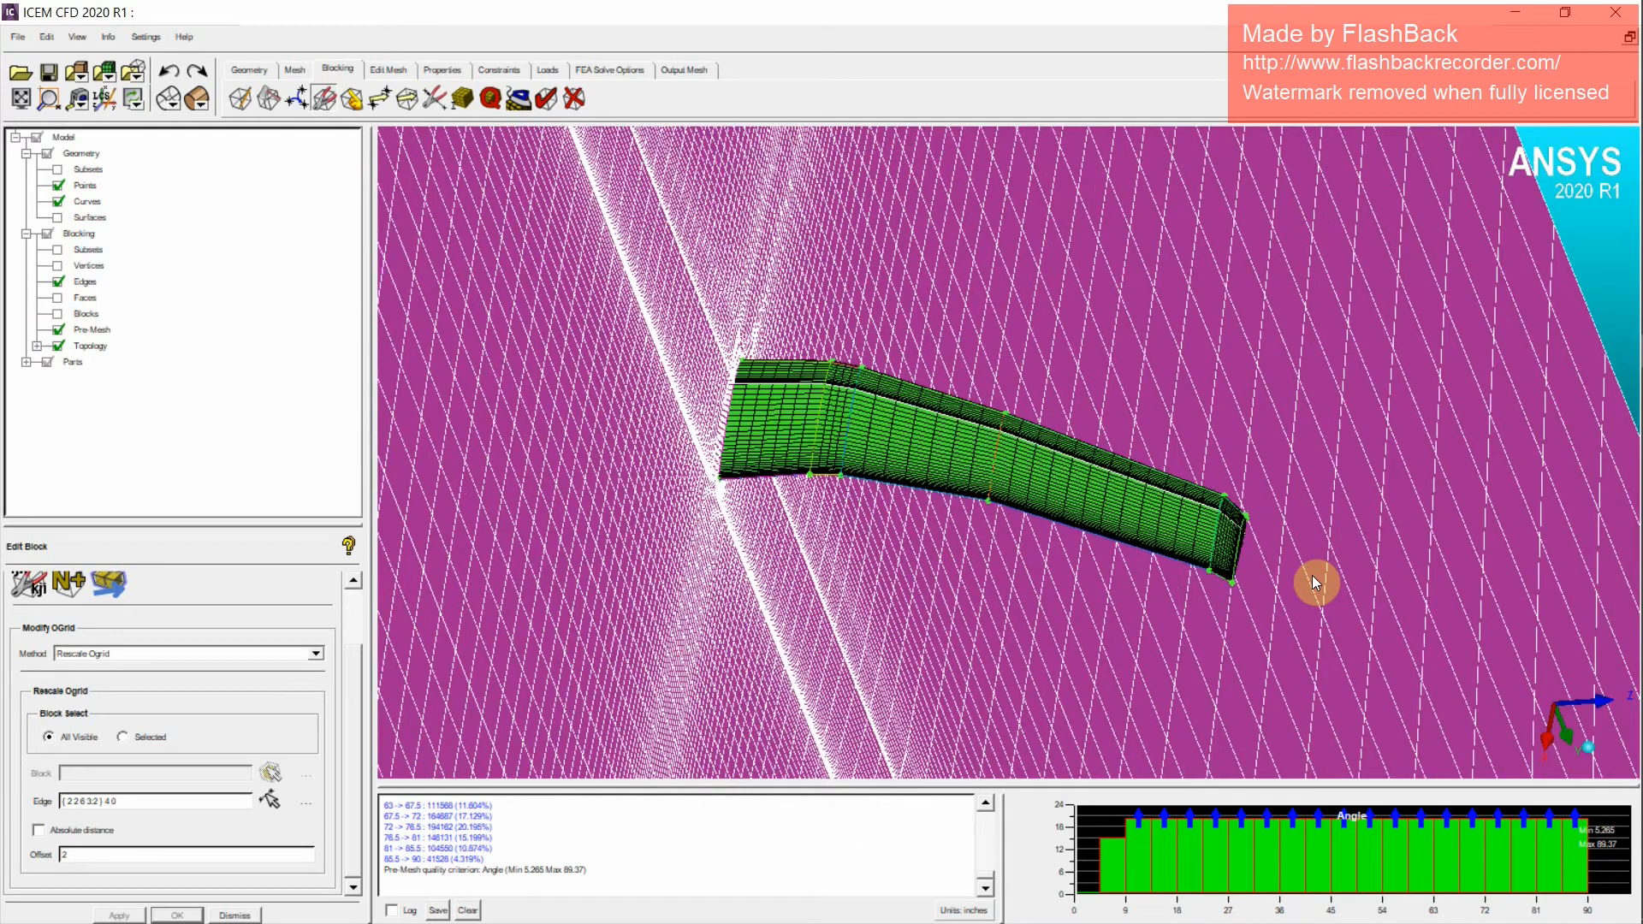
# Step: Examine the pre-mesh at the wing tip, focusing on the cell distribution inside and around the new O-grid
pyautogui.moveTo(1312, 575); pyautogui.dragTo(962, 484)
pyautogui.scroll(4, 772, 563)
pyautogui.scroll(4, 777, 571)
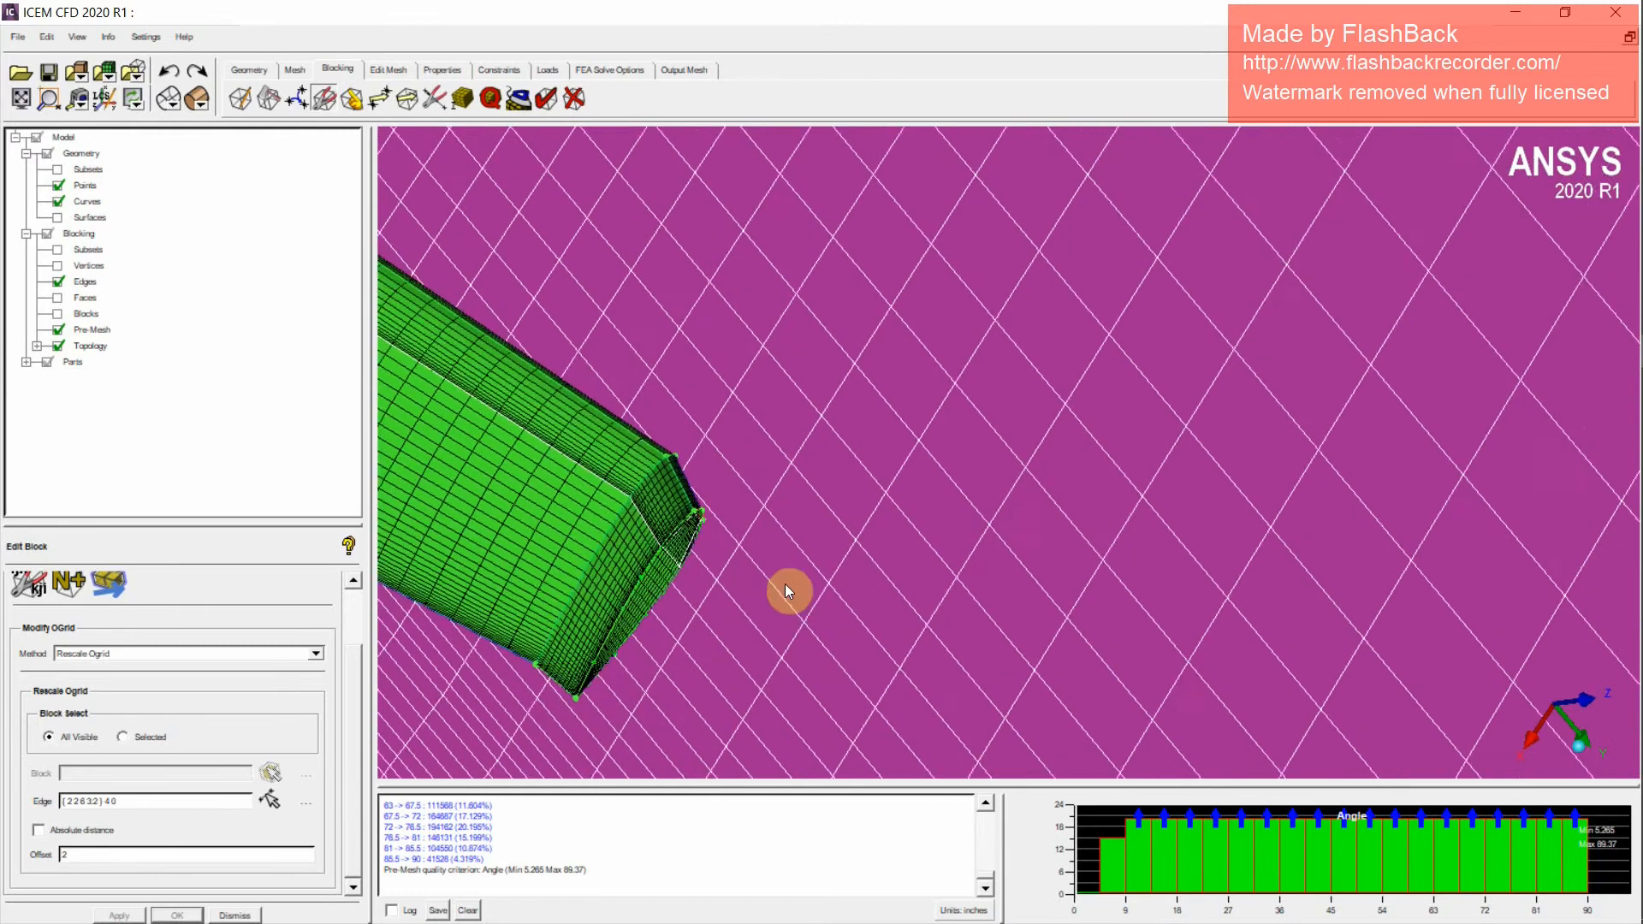
pyautogui.moveTo(784, 584); pyautogui.dragTo(1071, 520, button='middle')
pyautogui.scroll(4, 1160, 495)
pyautogui.scroll(5, 1070, 527)
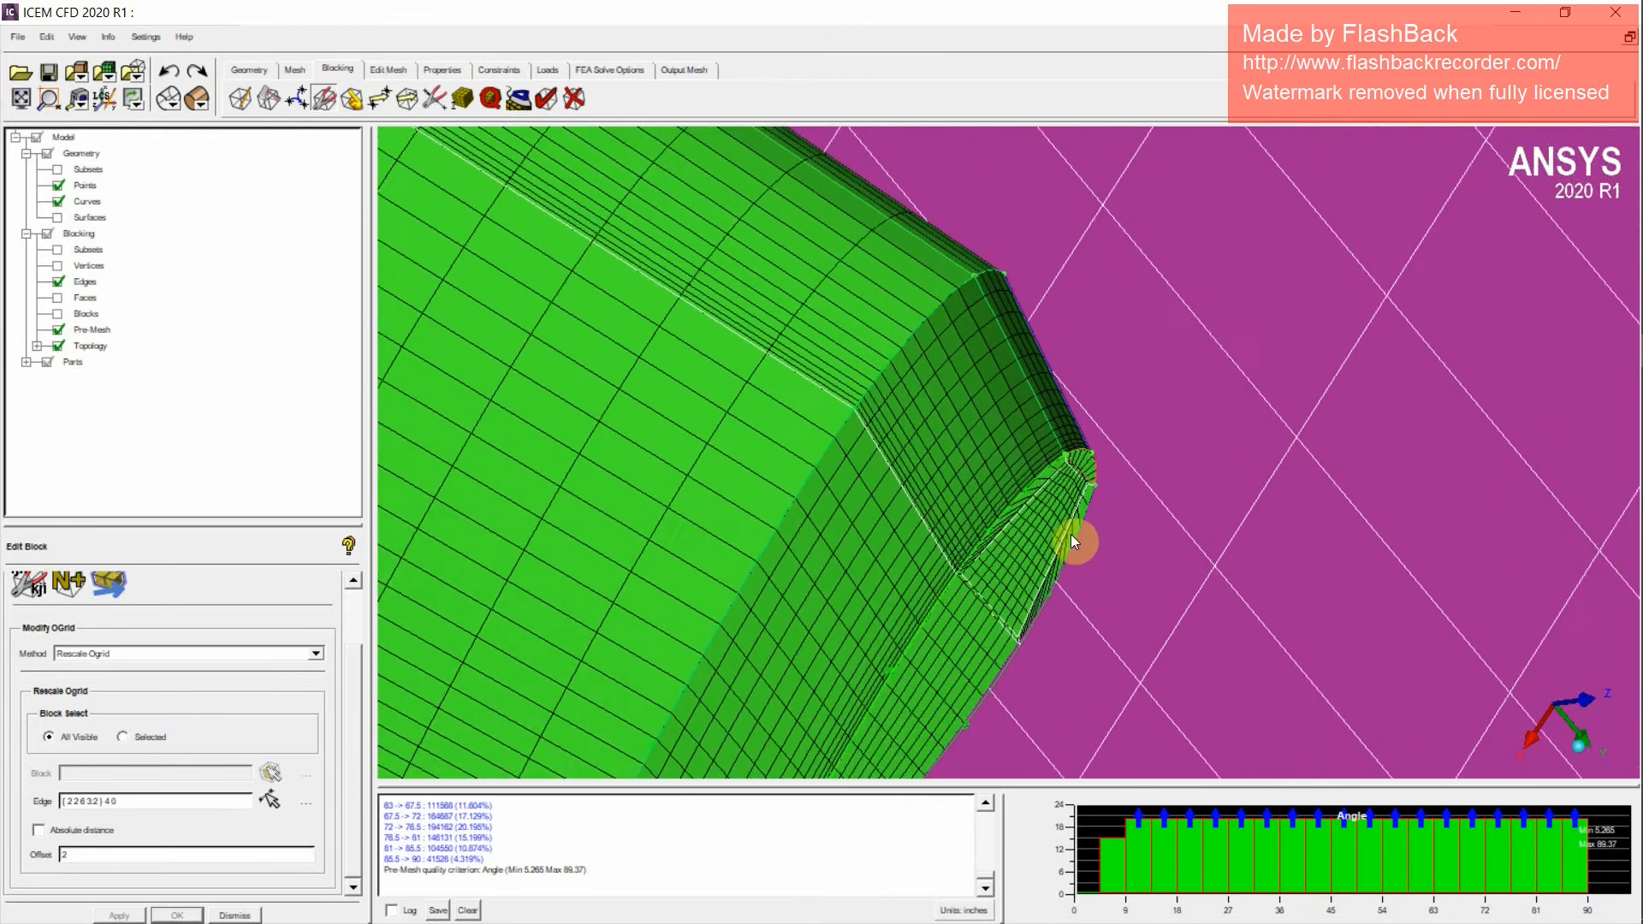
pyautogui.moveTo(1018, 614); pyautogui.dragTo(948, 510, button='middle')
pyautogui.scroll(4, 952, 510)
pyautogui.scroll(1, 983, 505)
pyautogui.moveTo(1052, 482); pyautogui.dragTo(916, 537, button='middle')
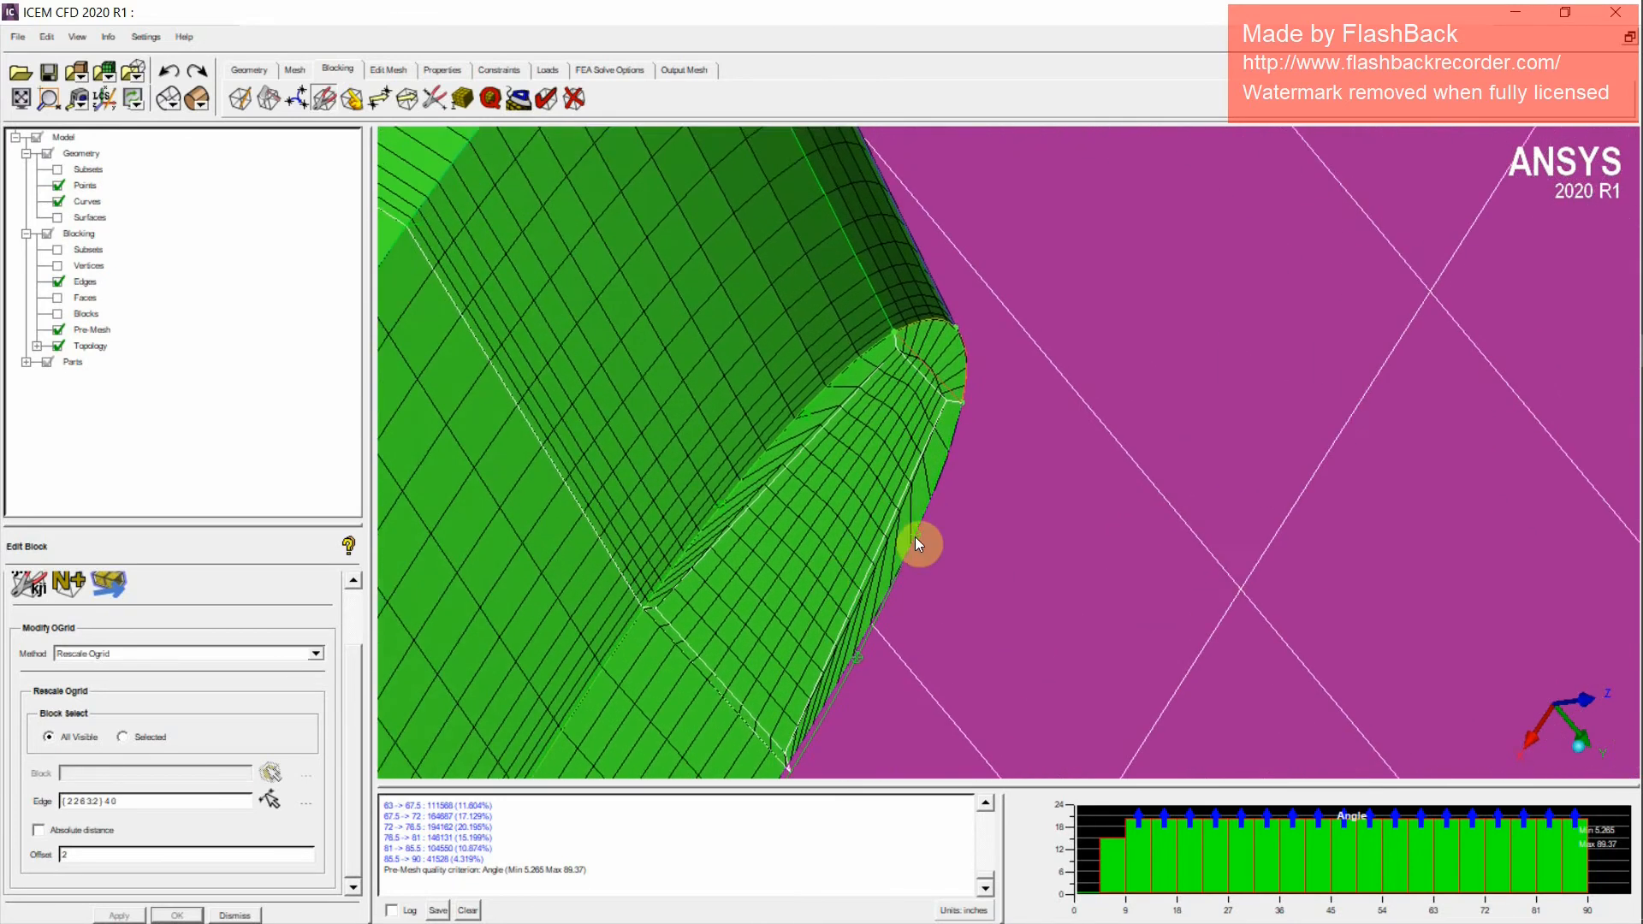
pyautogui.moveTo(800, 496); pyautogui.dragTo(871, 475, button='middle')
pyautogui.moveTo(1020, 538); pyautogui.dragTo(937, 505, button='middle')
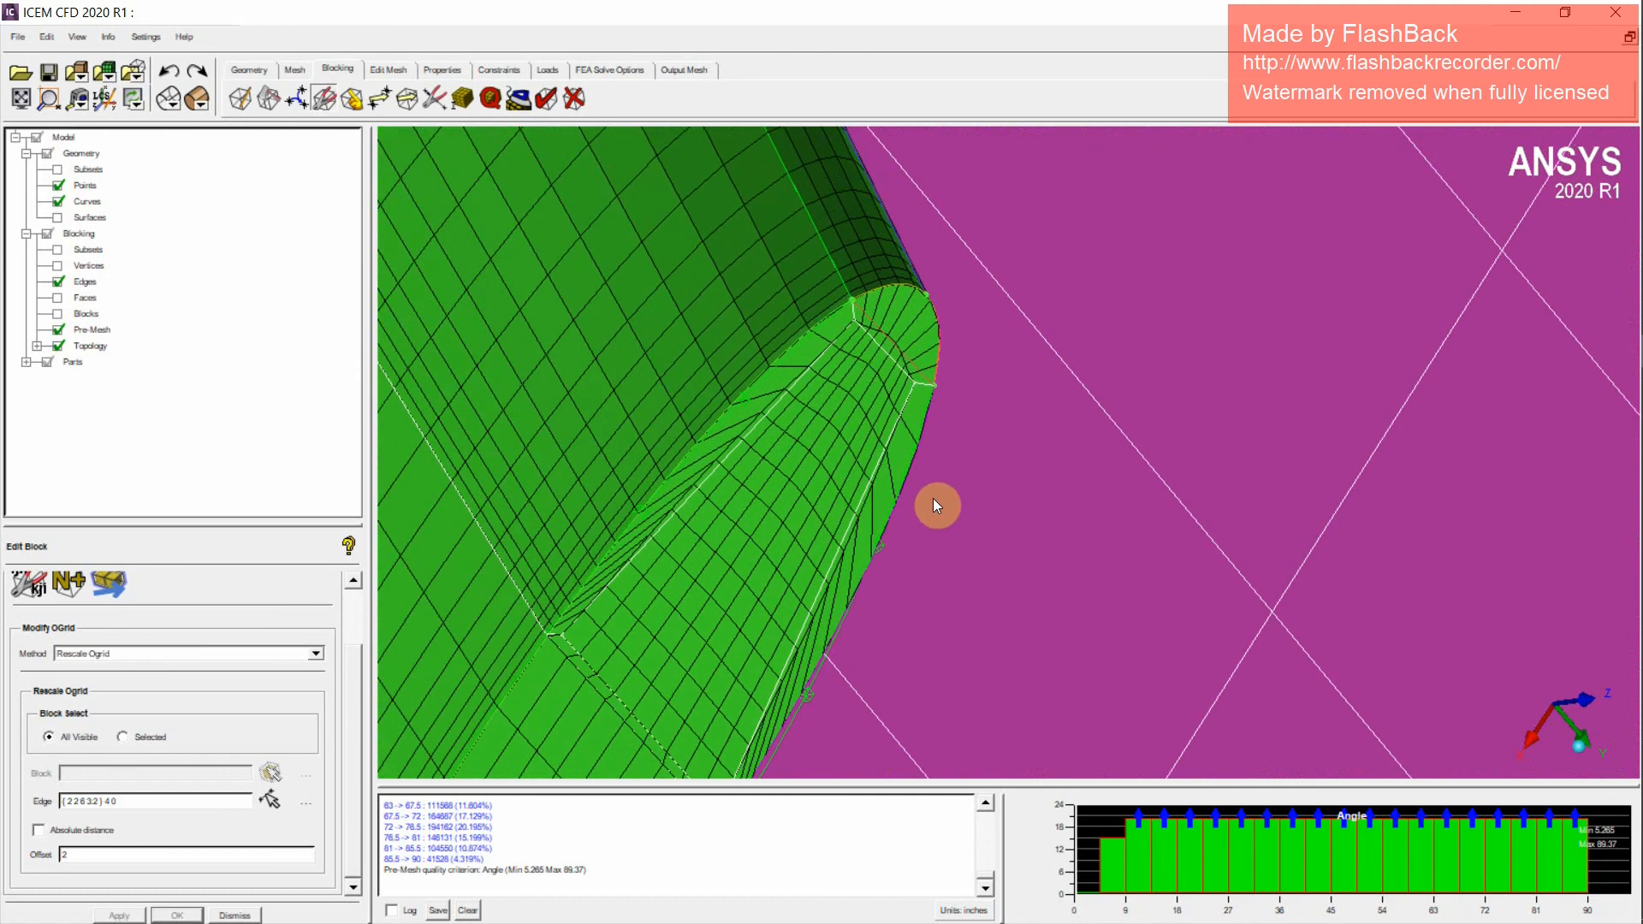
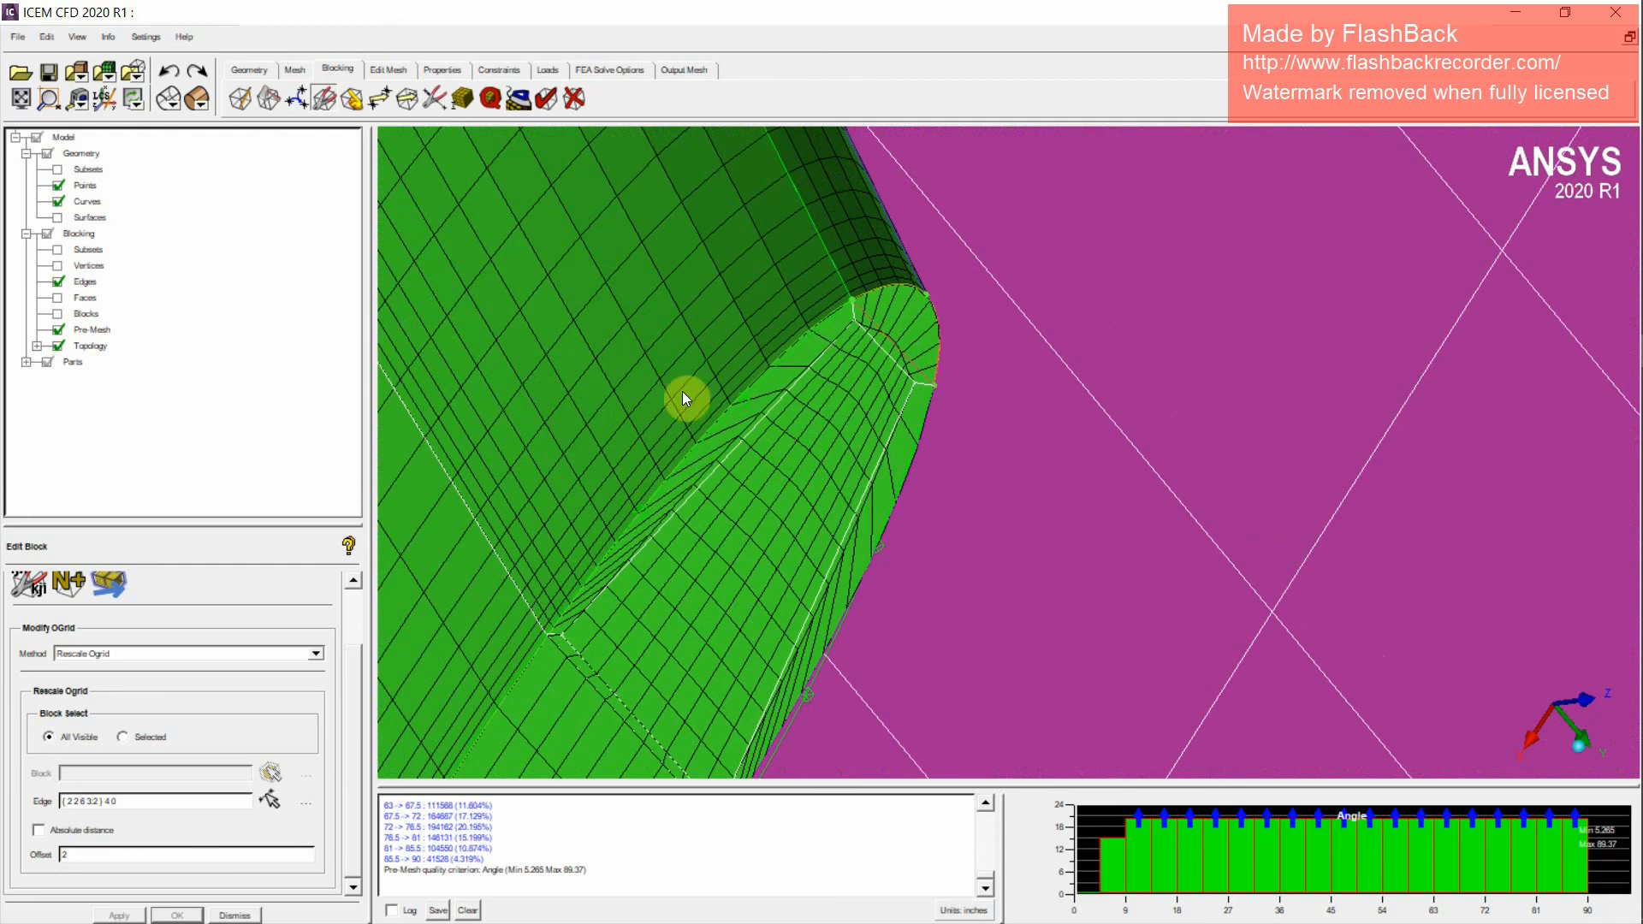
# Step: Copy the meshing parameters of the long curved tip edge to all parallel edges and recompute the pre-mesh
pyautogui.click(58, 331)
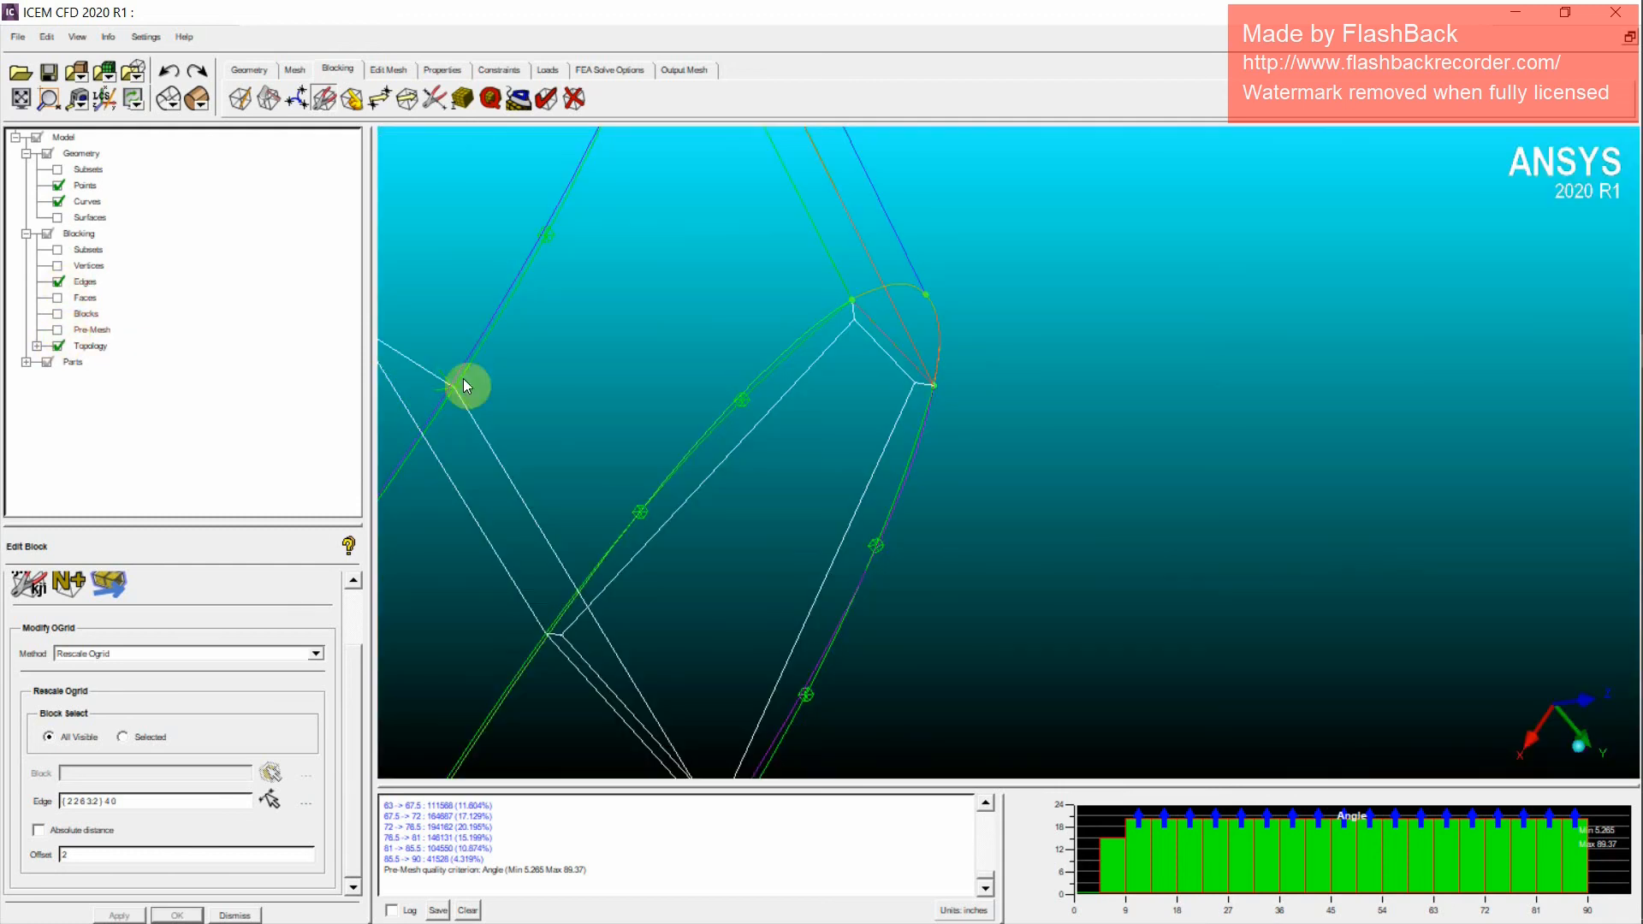
pyautogui.click(460, 100)
pyautogui.click(694, 480)
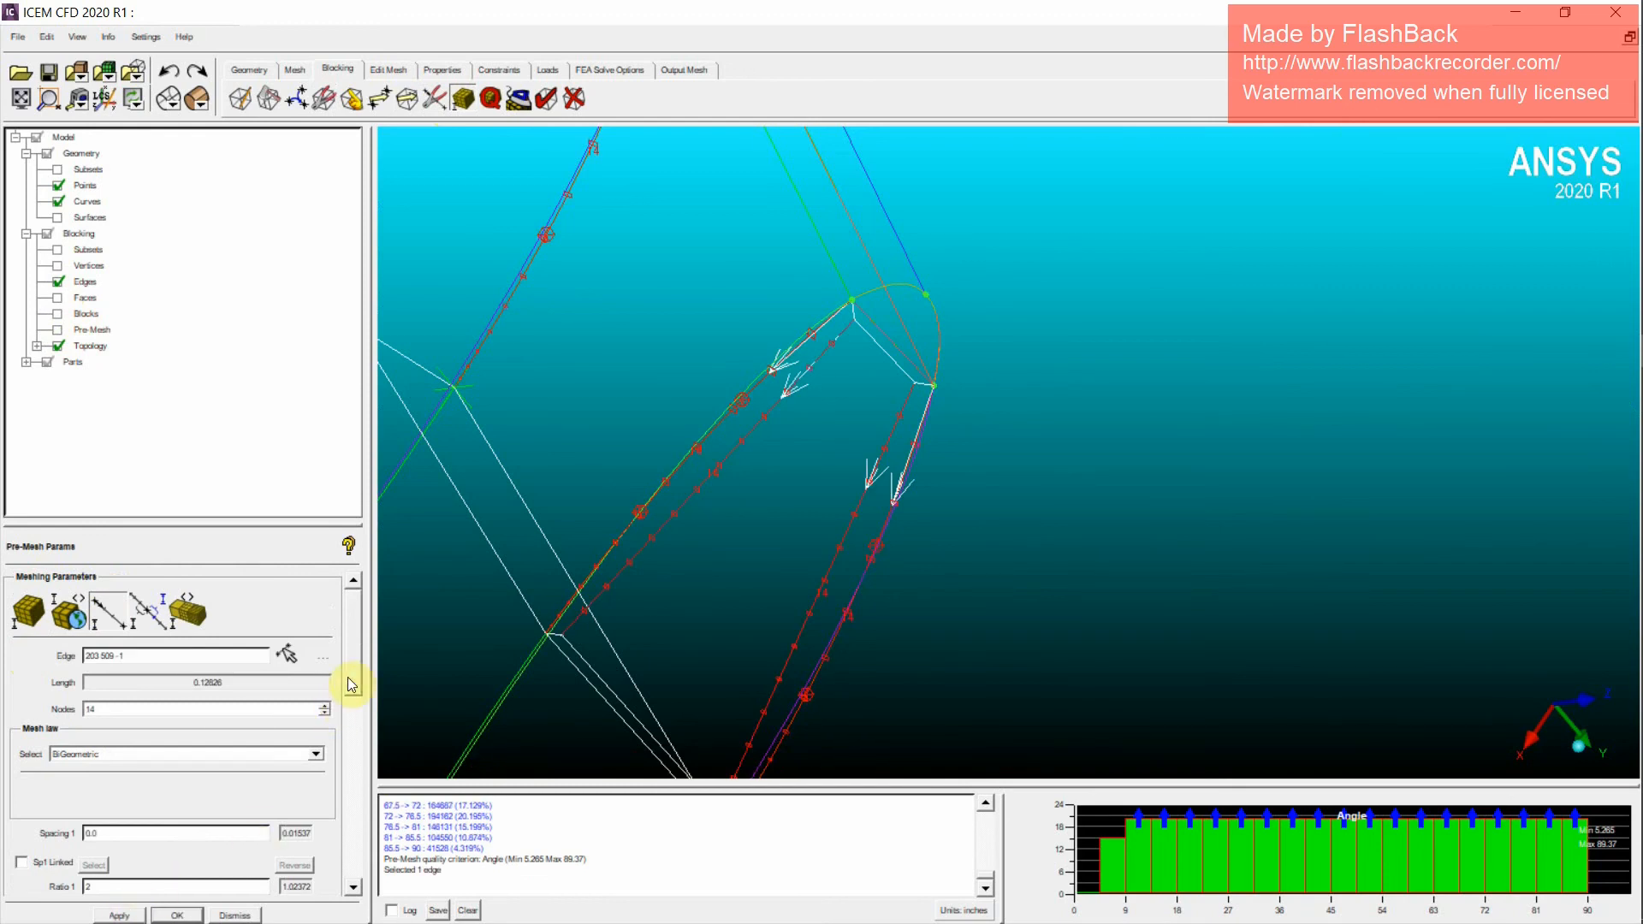
pyautogui.moveTo(351, 685); pyautogui.dragTo(353, 775)
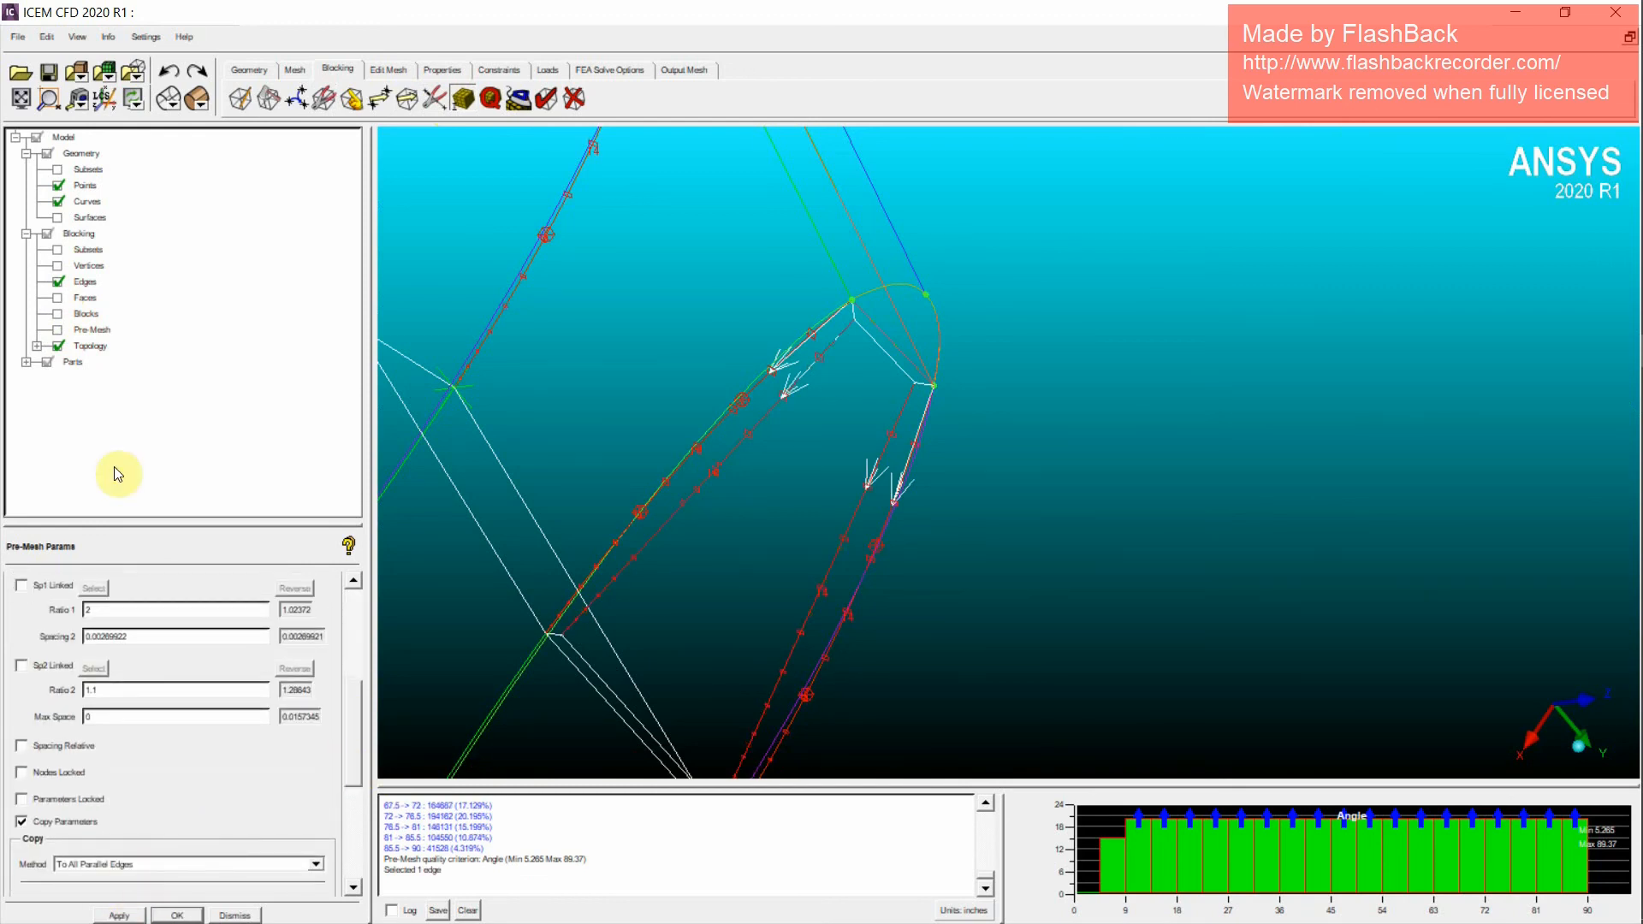
pyautogui.click(682, 598)
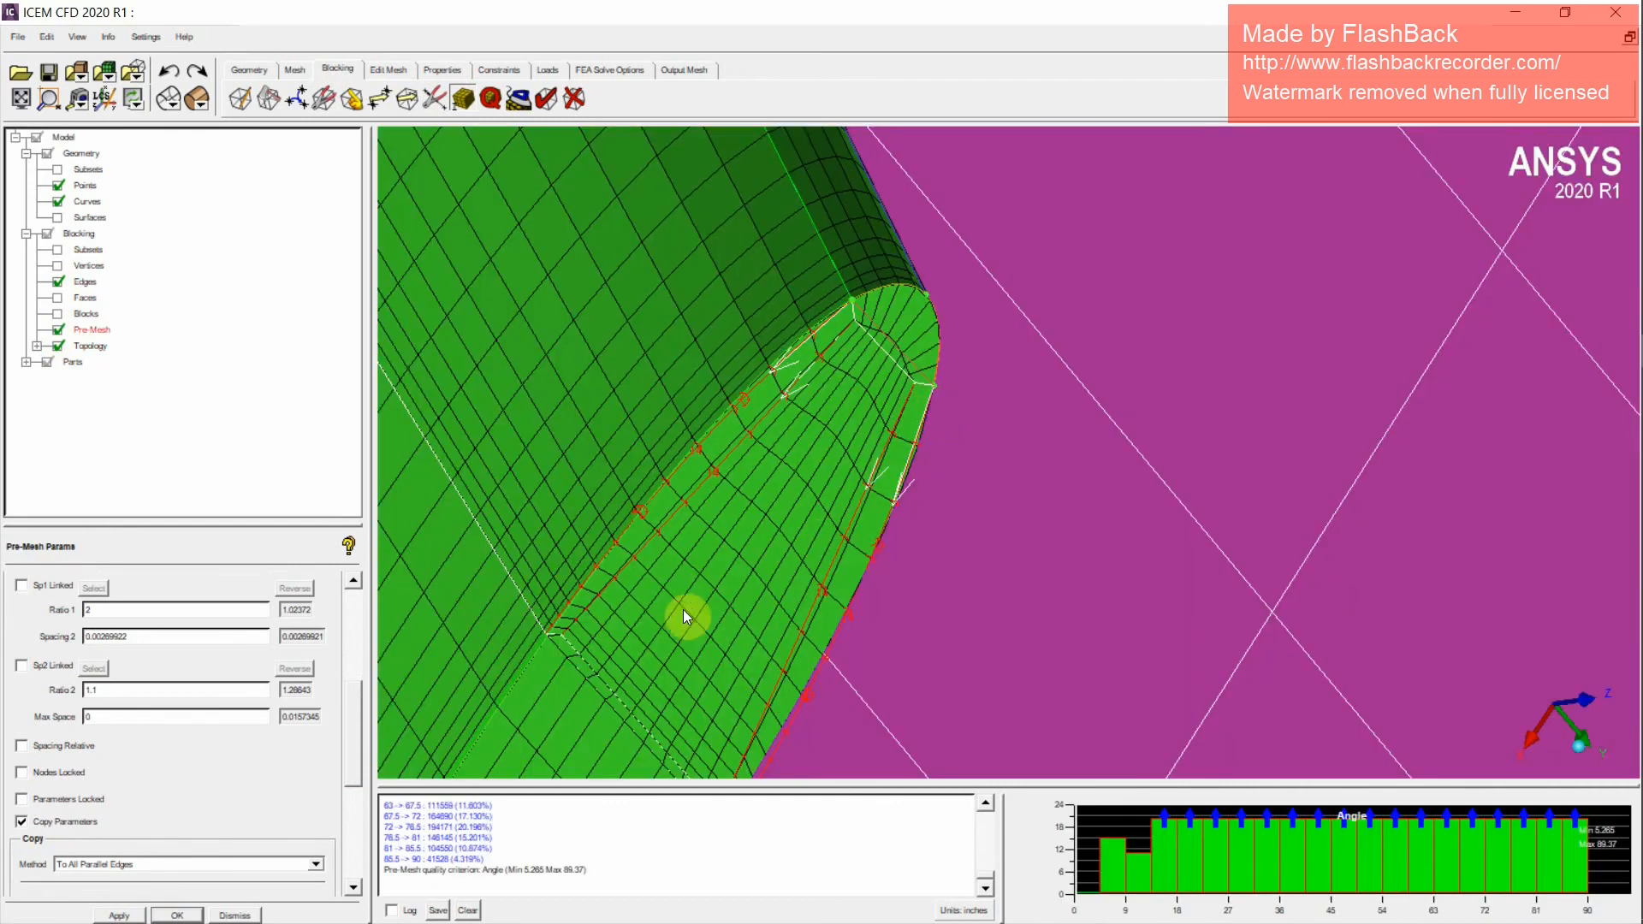
pyautogui.moveTo(898, 449); pyautogui.dragTo(828, 476, button='middle')
# Step: Set the short O-grid edge at the tip corner to 5 nodes and recompute the pre-mesh
pyautogui.click(57, 329)
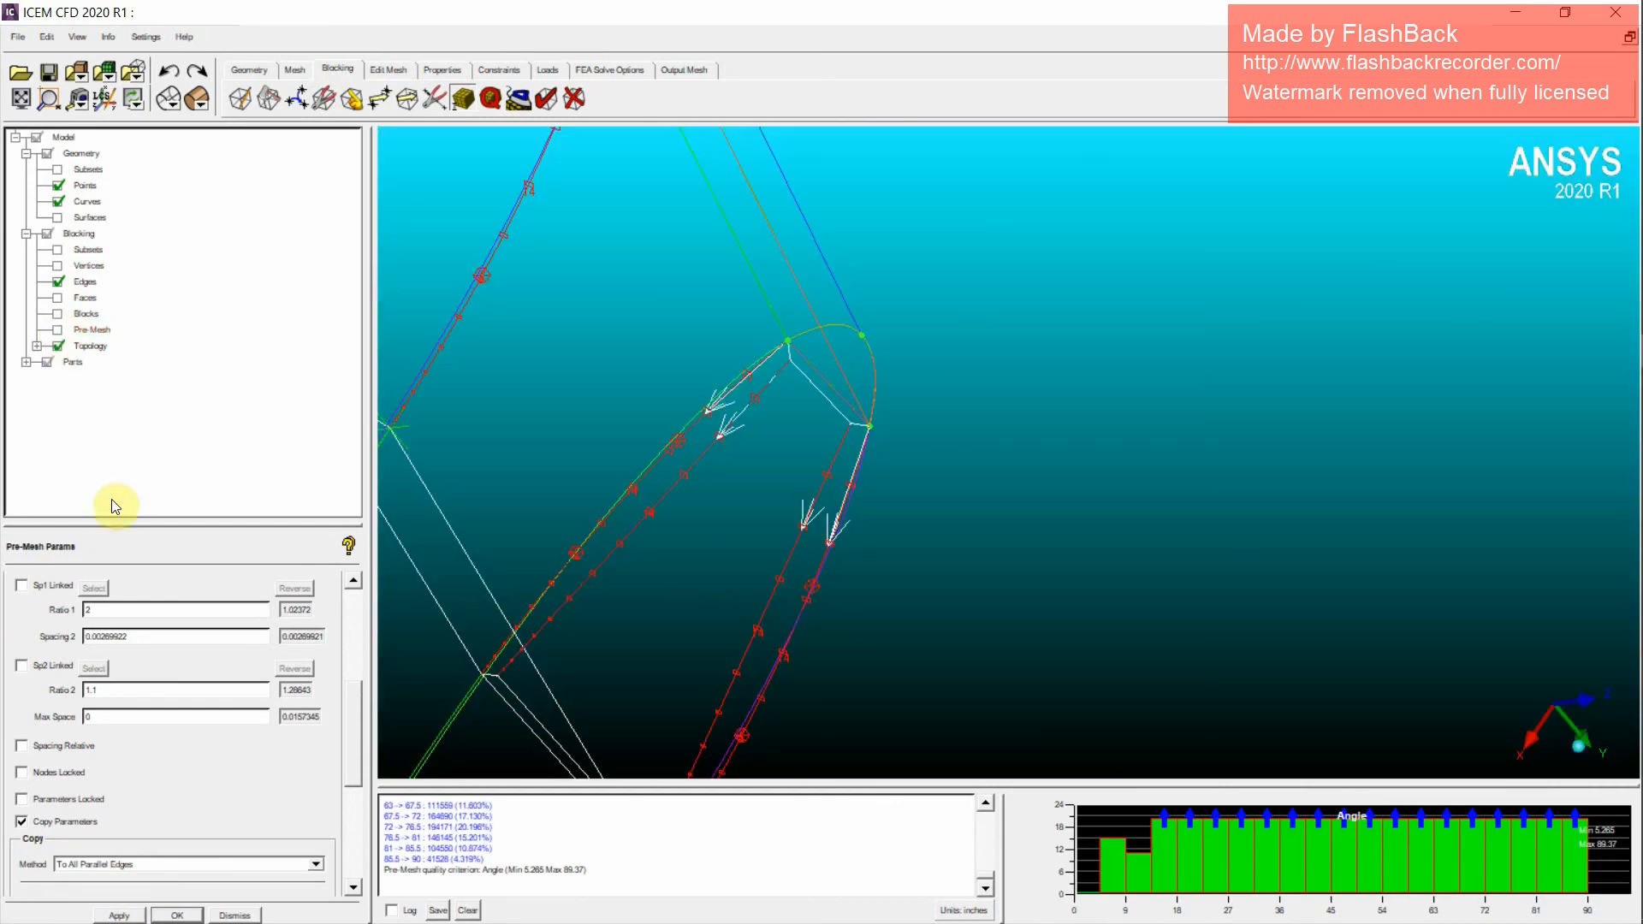
pyautogui.moveTo(353, 697); pyautogui.dragTo(347, 603)
pyautogui.click(114, 618)
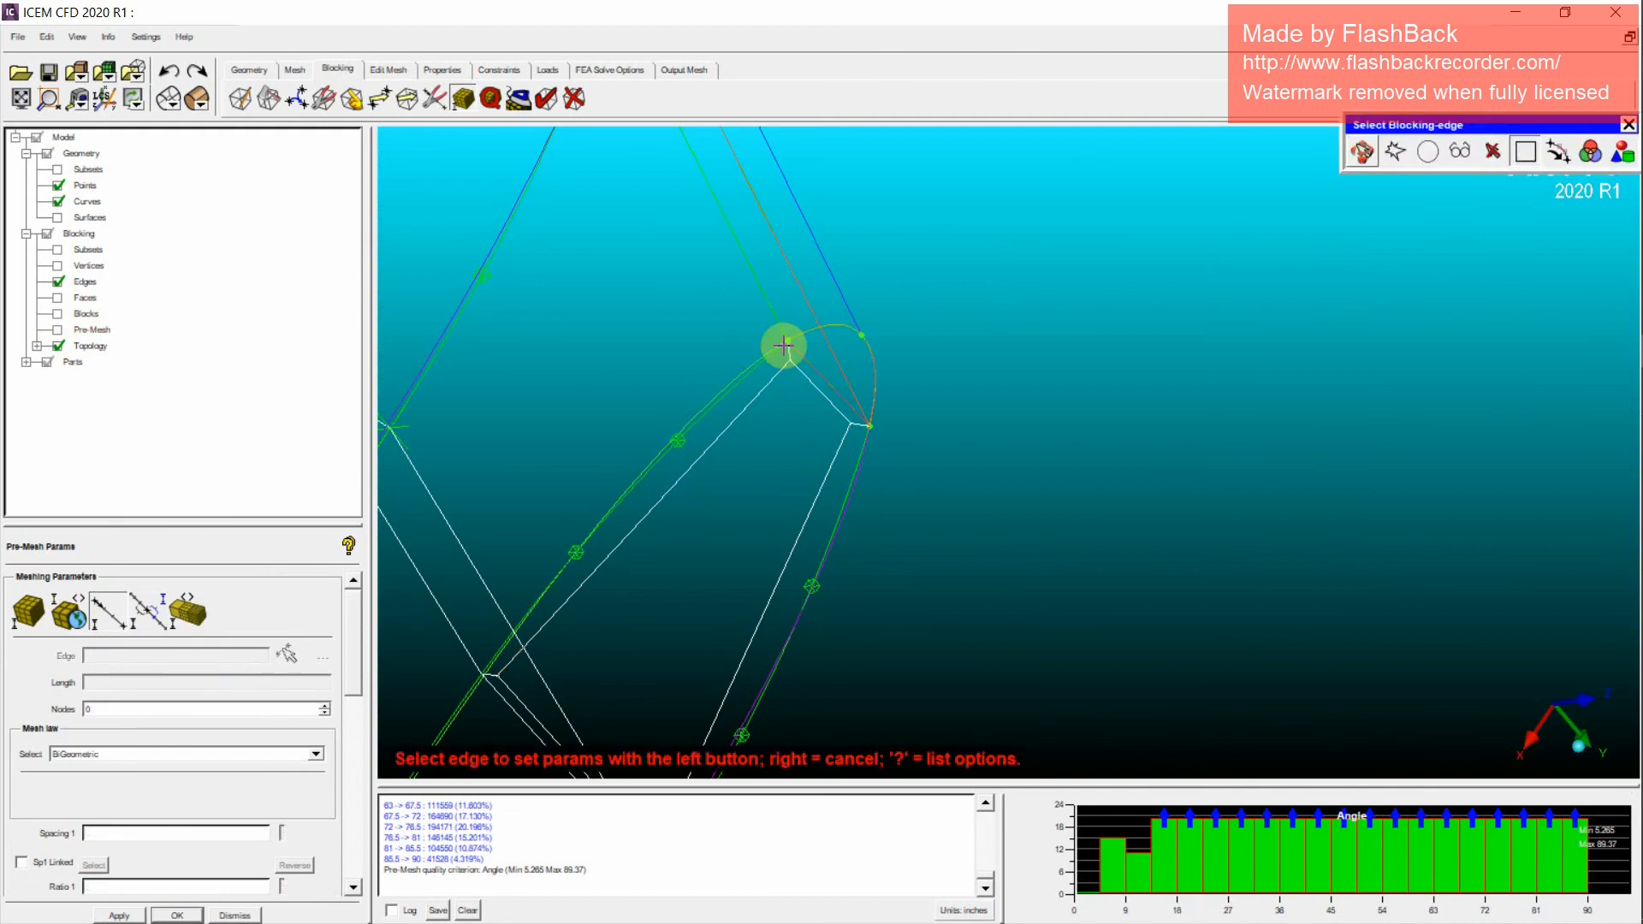
pyautogui.click(792, 384)
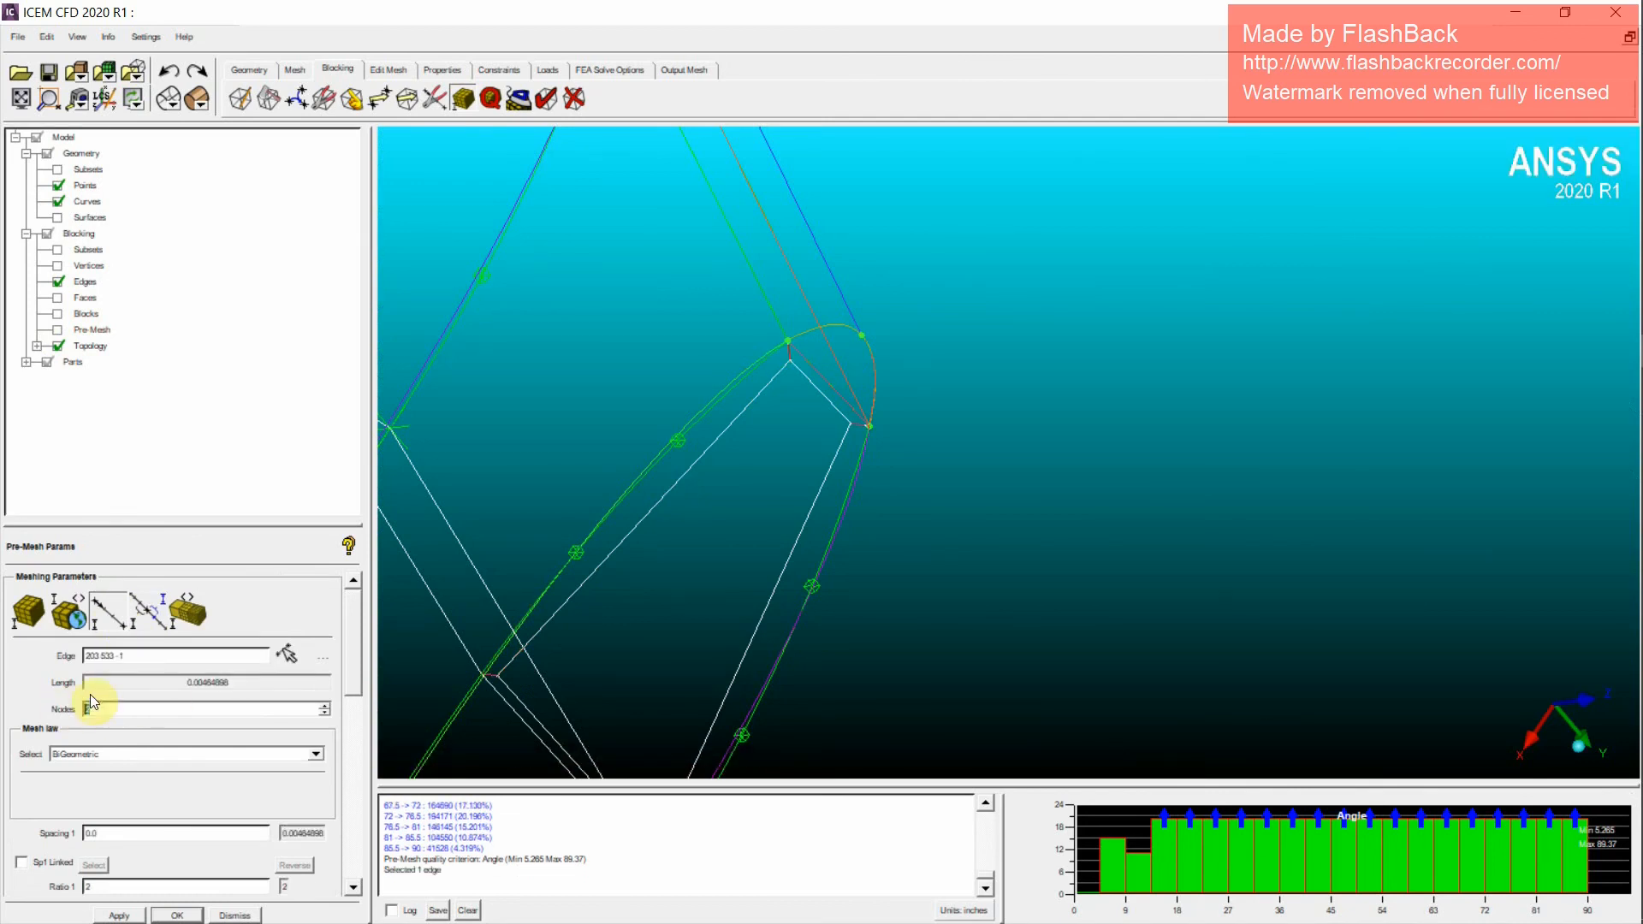
pyautogui.click(58, 330)
pyautogui.click(664, 596)
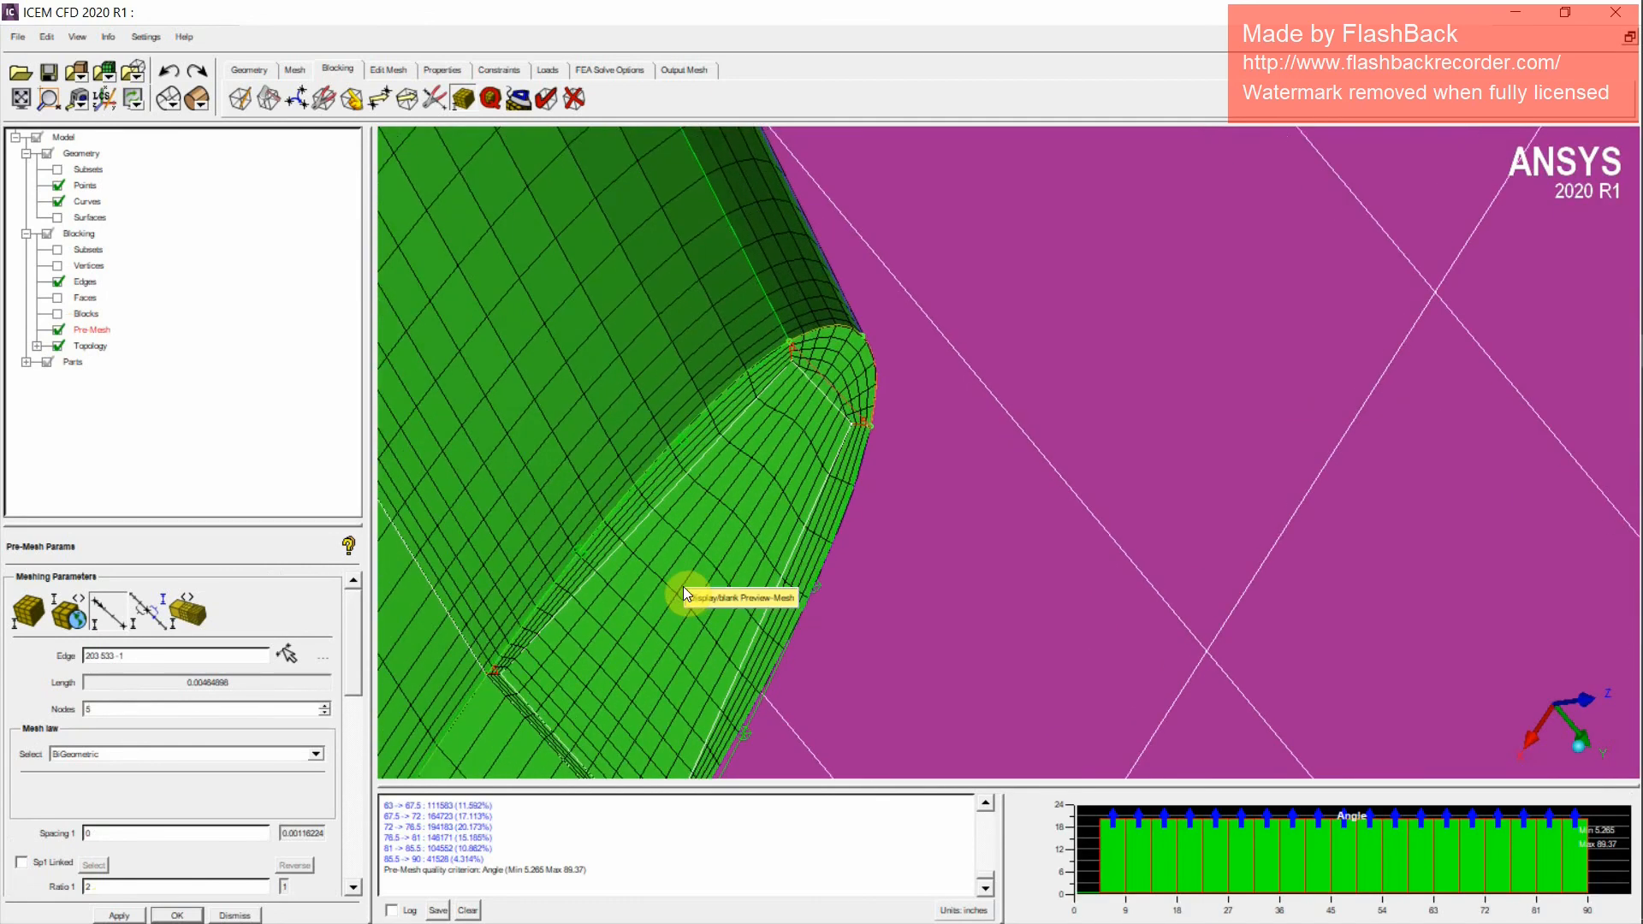
# Step: Move the two inner O-grid vertices at the wide end of the tip face farther inward with Z fixed
pyautogui.moveTo(683, 587); pyautogui.dragTo(810, 474, button='middle')
pyautogui.scroll(1, 809, 474)
pyautogui.moveTo(798, 575); pyautogui.dragTo(916, 393, button='middle')
pyautogui.scroll(1, 707, 440)
pyautogui.moveTo(672, 412); pyautogui.dragTo(655, 491, button='middle')
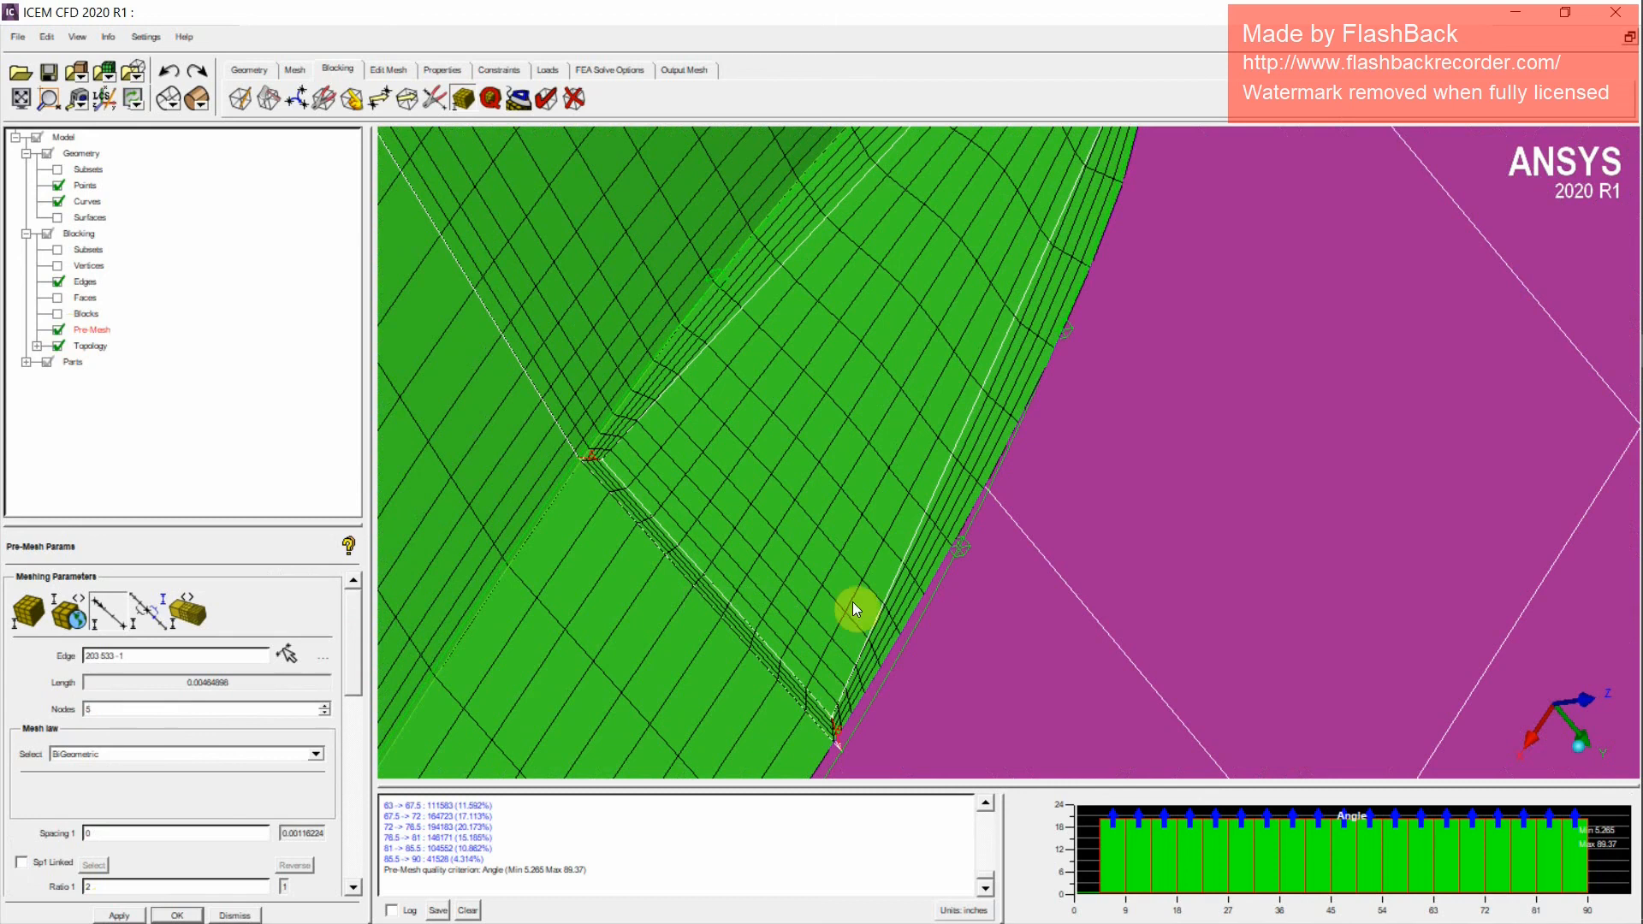
pyautogui.click(58, 331)
pyautogui.scroll(-3, 813, 571)
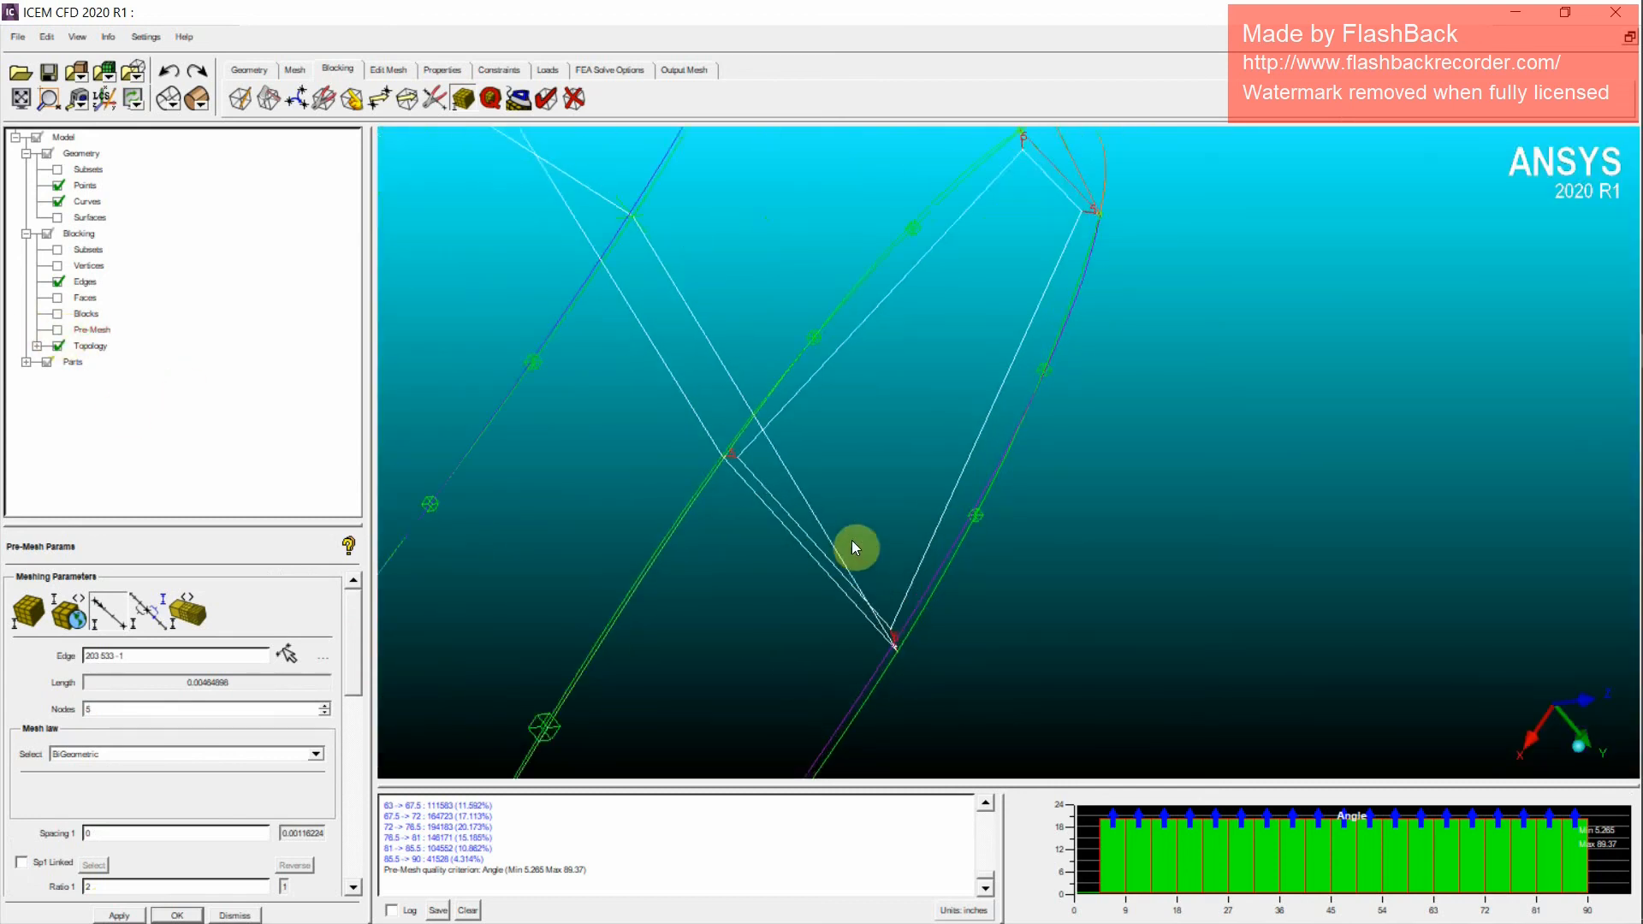
pyautogui.scroll(3, 785, 460)
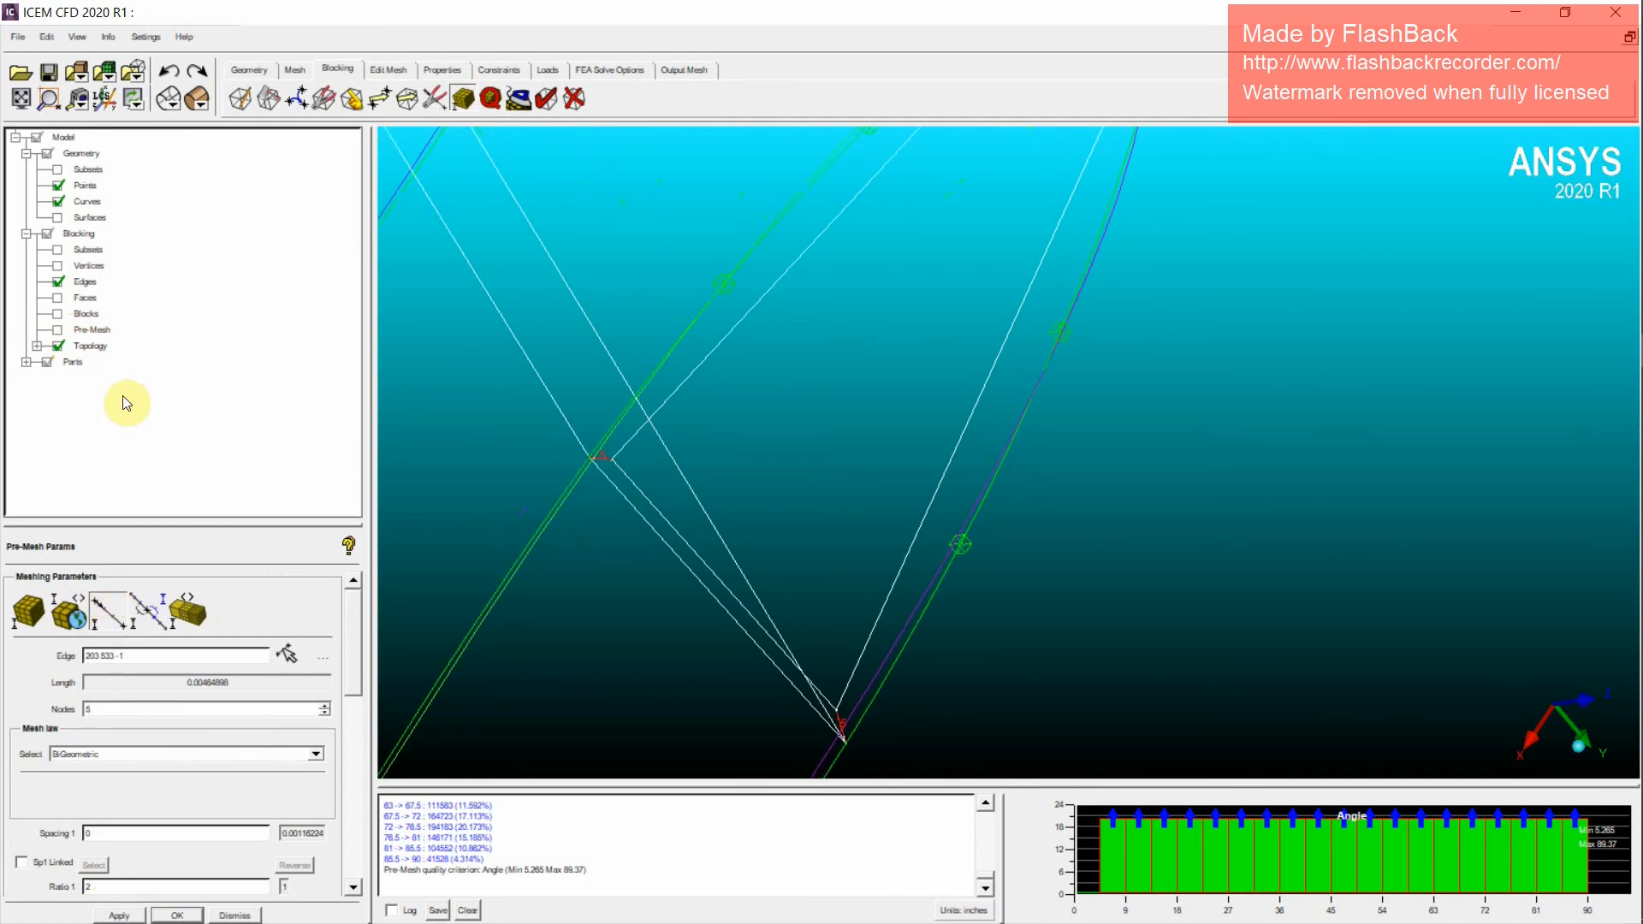
pyautogui.click(378, 101)
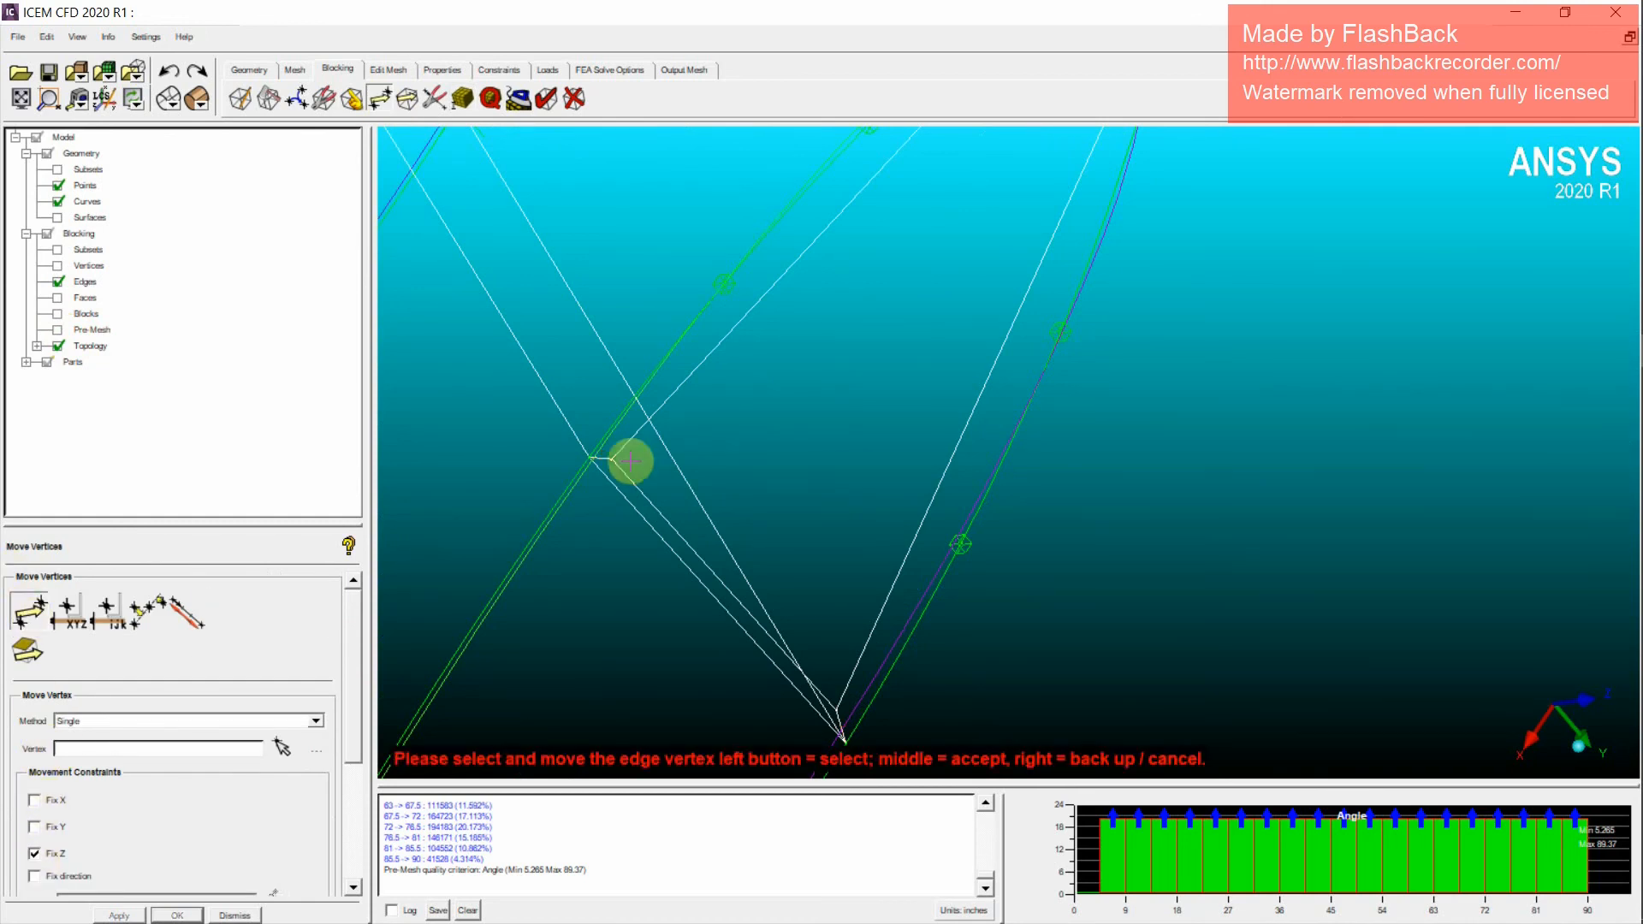
pyautogui.moveTo(615, 459); pyautogui.dragTo(668, 448)
pyautogui.moveTo(837, 712); pyautogui.dragTo(848, 641)
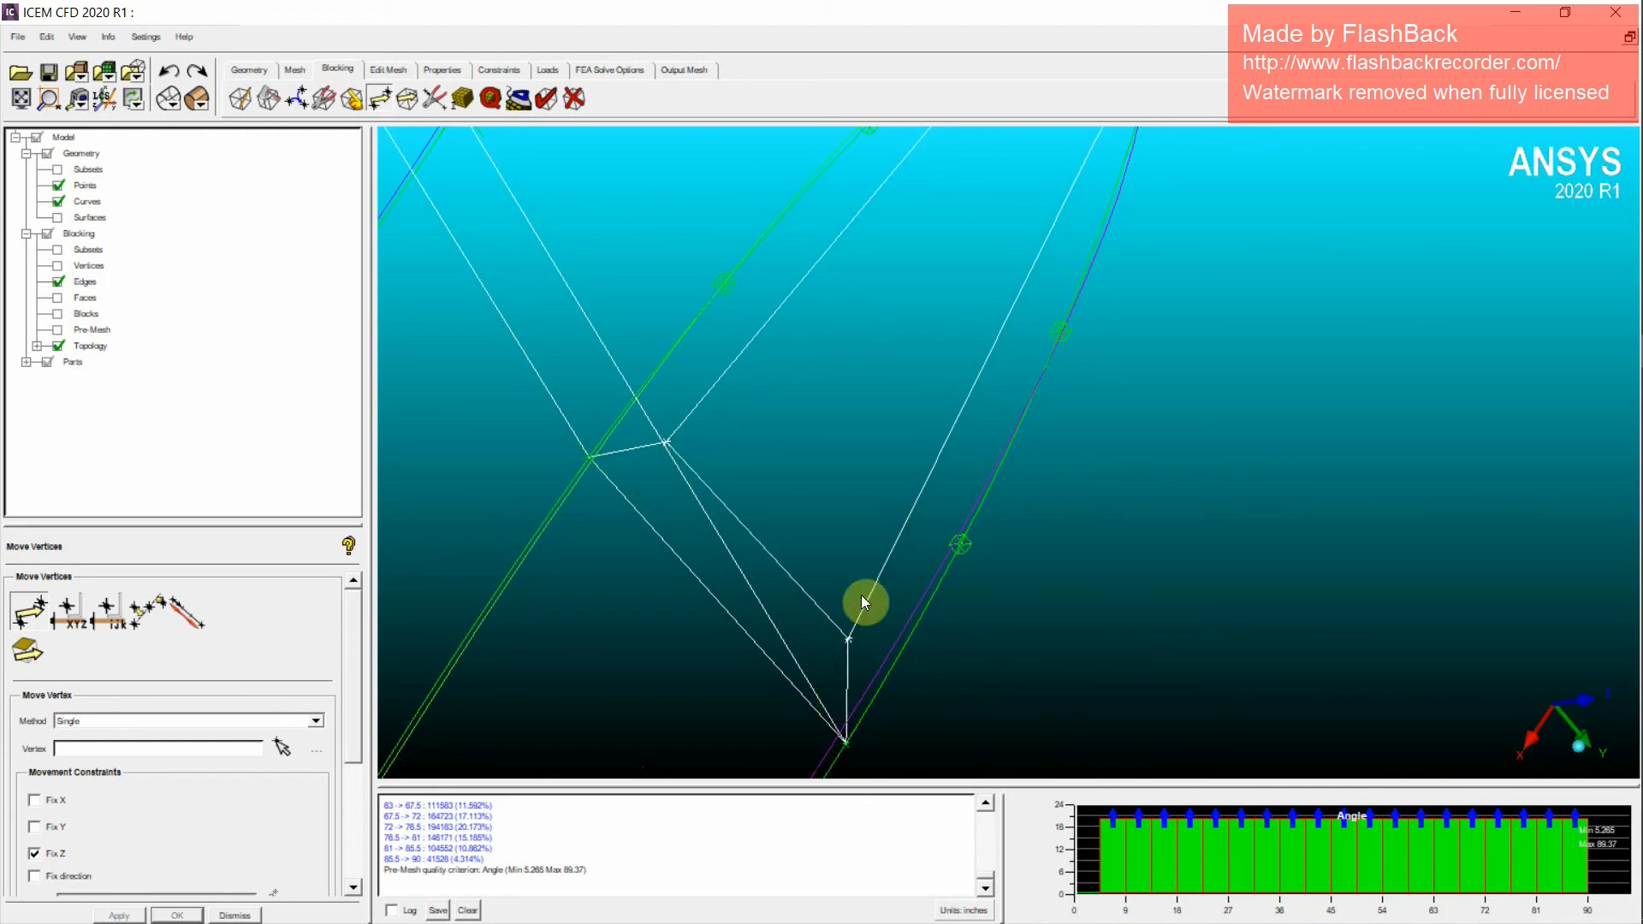
# Step: Recompute the pre-mesh, then inspect the cells in the 0 to 4.5 angle range against the blocking and clear their highlighting
pyautogui.click(58, 330)
pyautogui.click(680, 590)
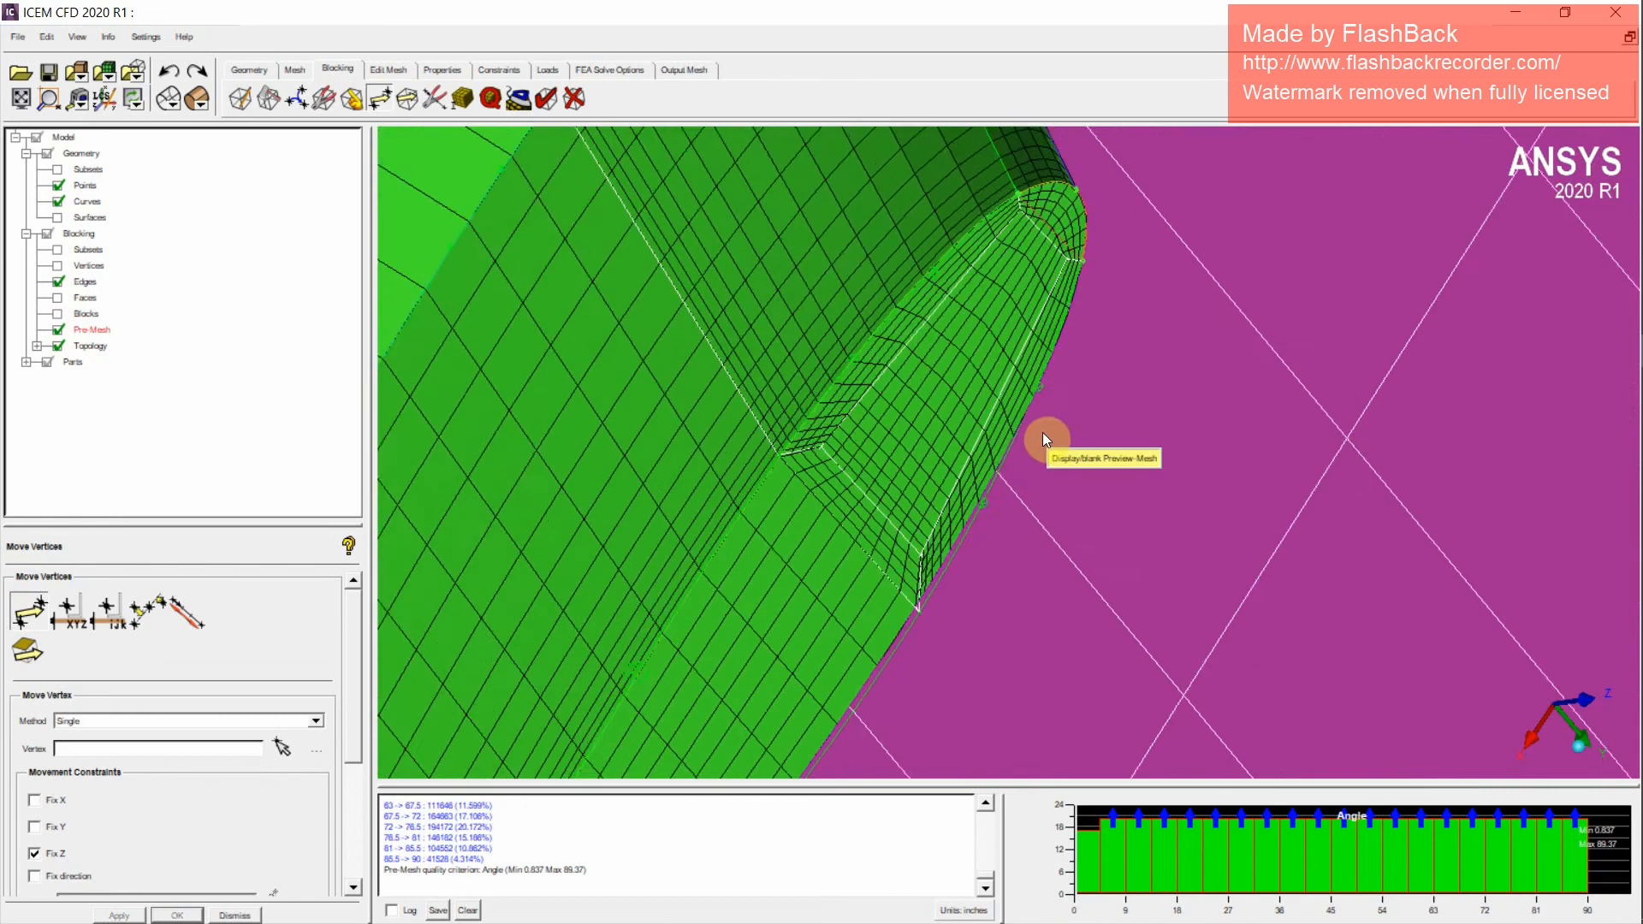
pyautogui.moveTo(1042, 433); pyautogui.dragTo(955, 619)
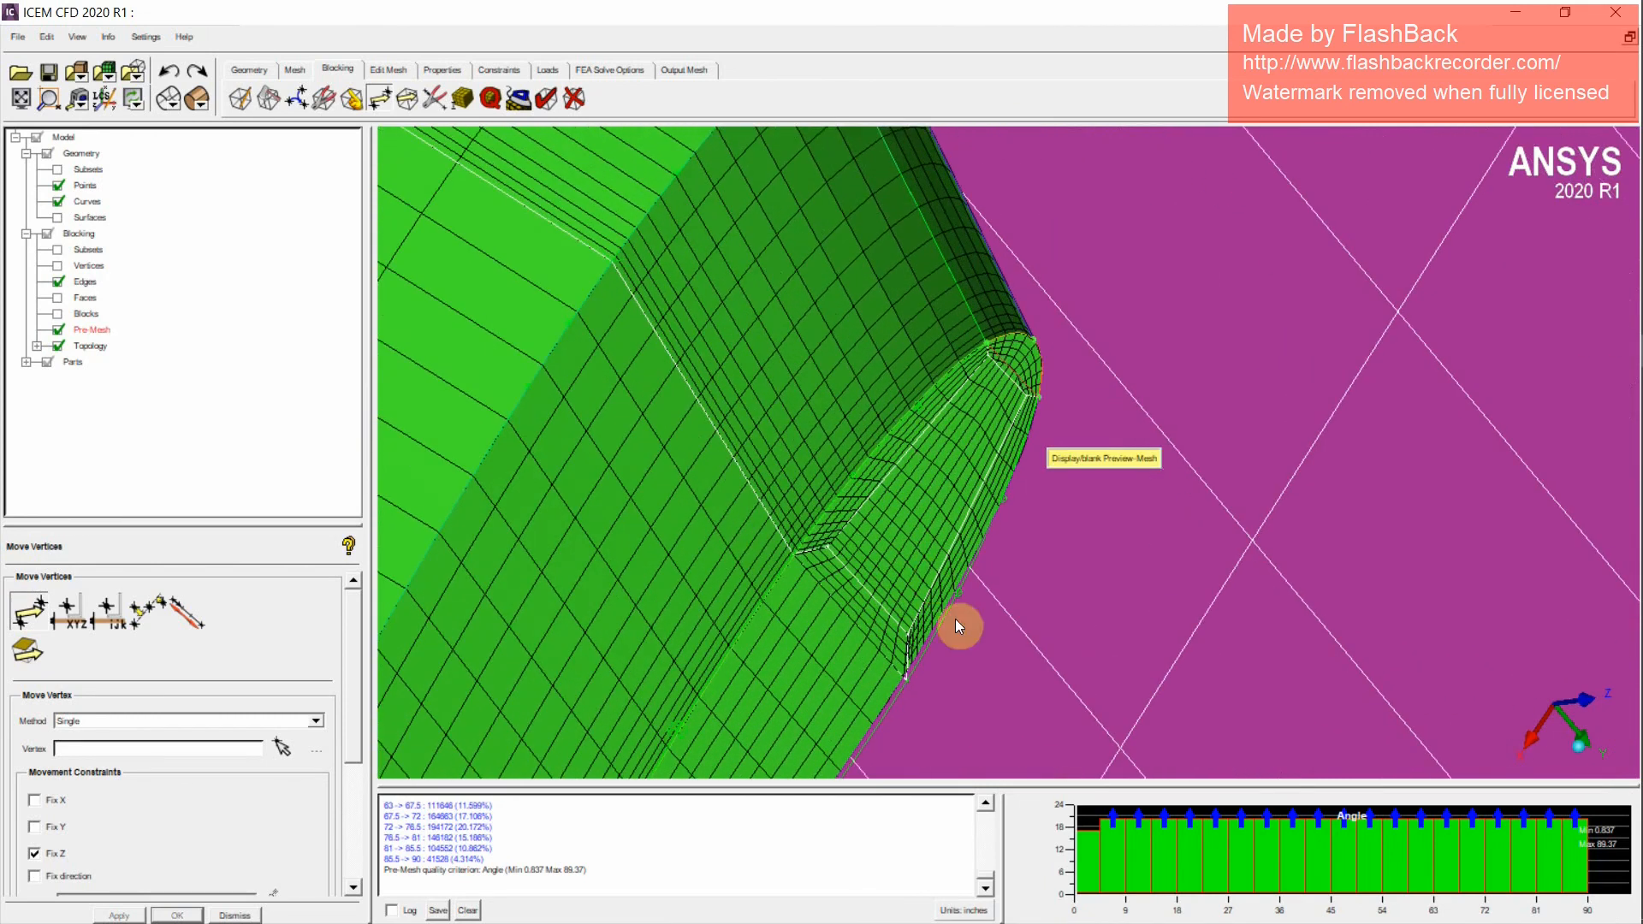
pyautogui.click(1098, 895)
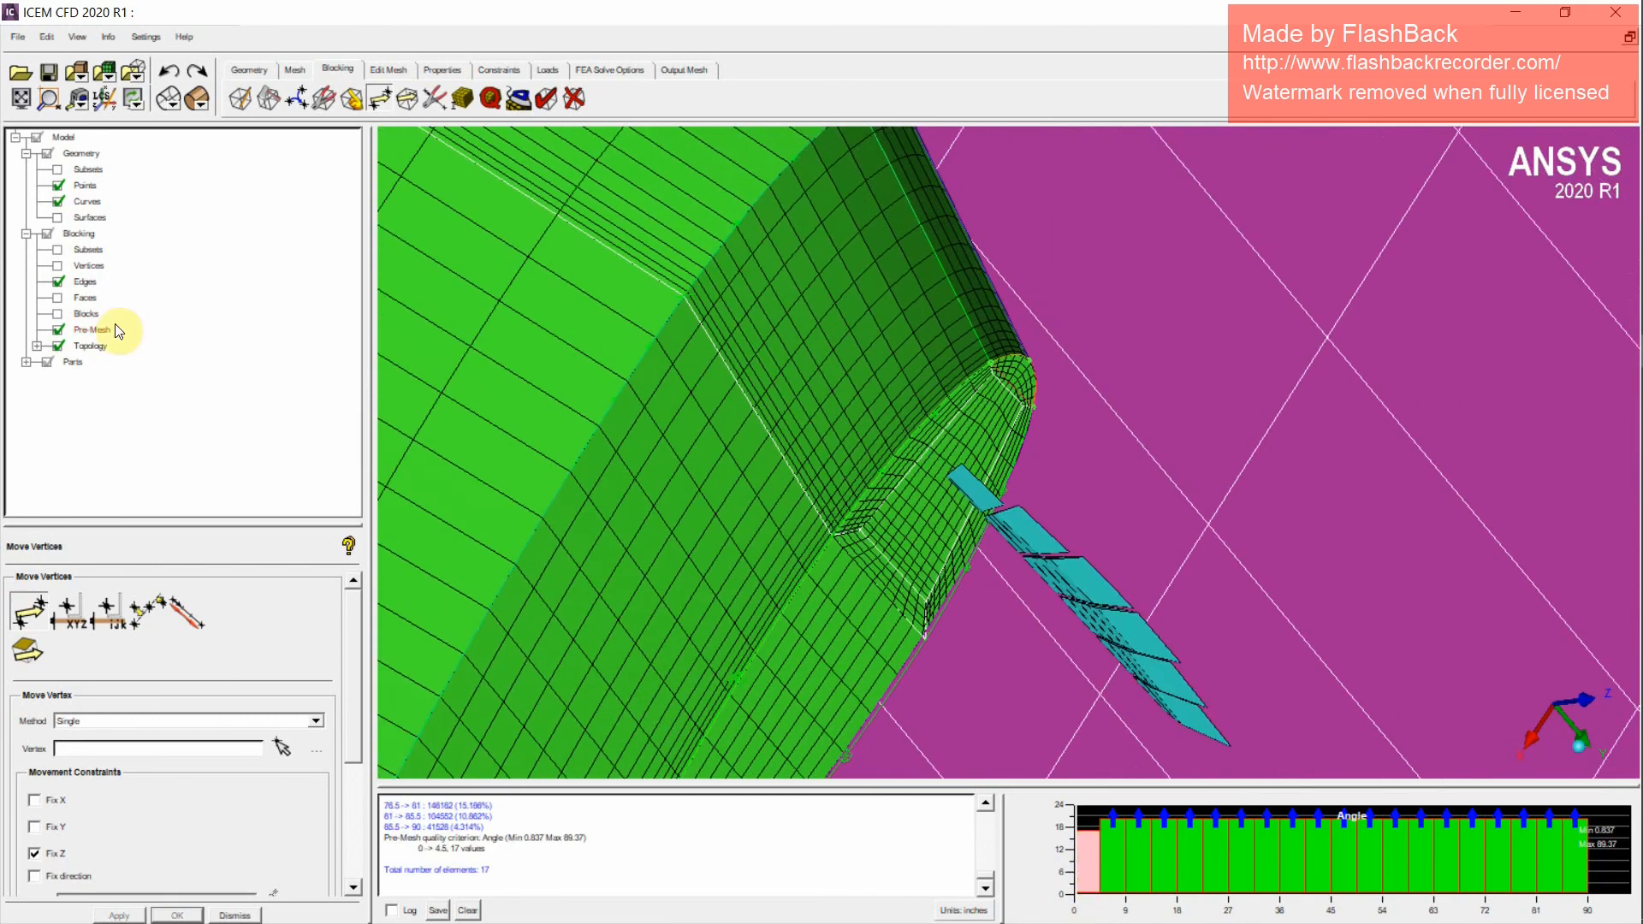
pyautogui.click(58, 330)
pyautogui.moveTo(872, 479)
pyautogui.mouseDown()
pyautogui.moveTo(999, 518)
pyautogui.moveTo(961, 590)
pyautogui.moveTo(998, 539)
pyautogui.moveTo(1324, 470)
pyautogui.moveTo(1143, 545)
pyautogui.moveTo(1144, 297)
pyautogui.moveTo(1015, 591)
pyautogui.mouseUp()
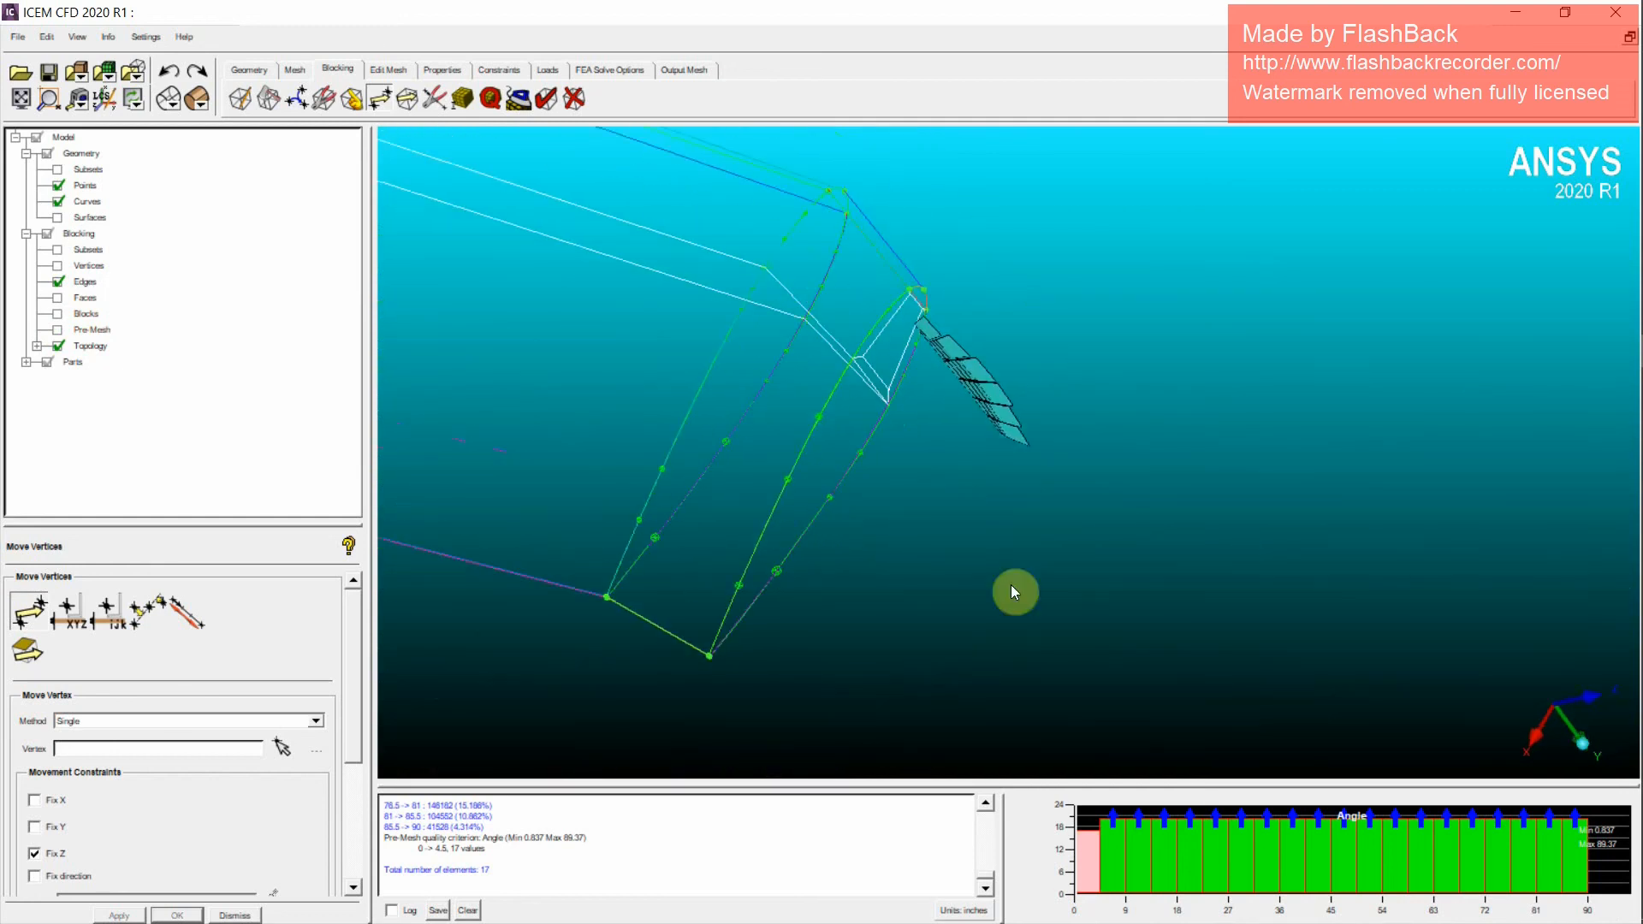
pyautogui.click(1088, 873)
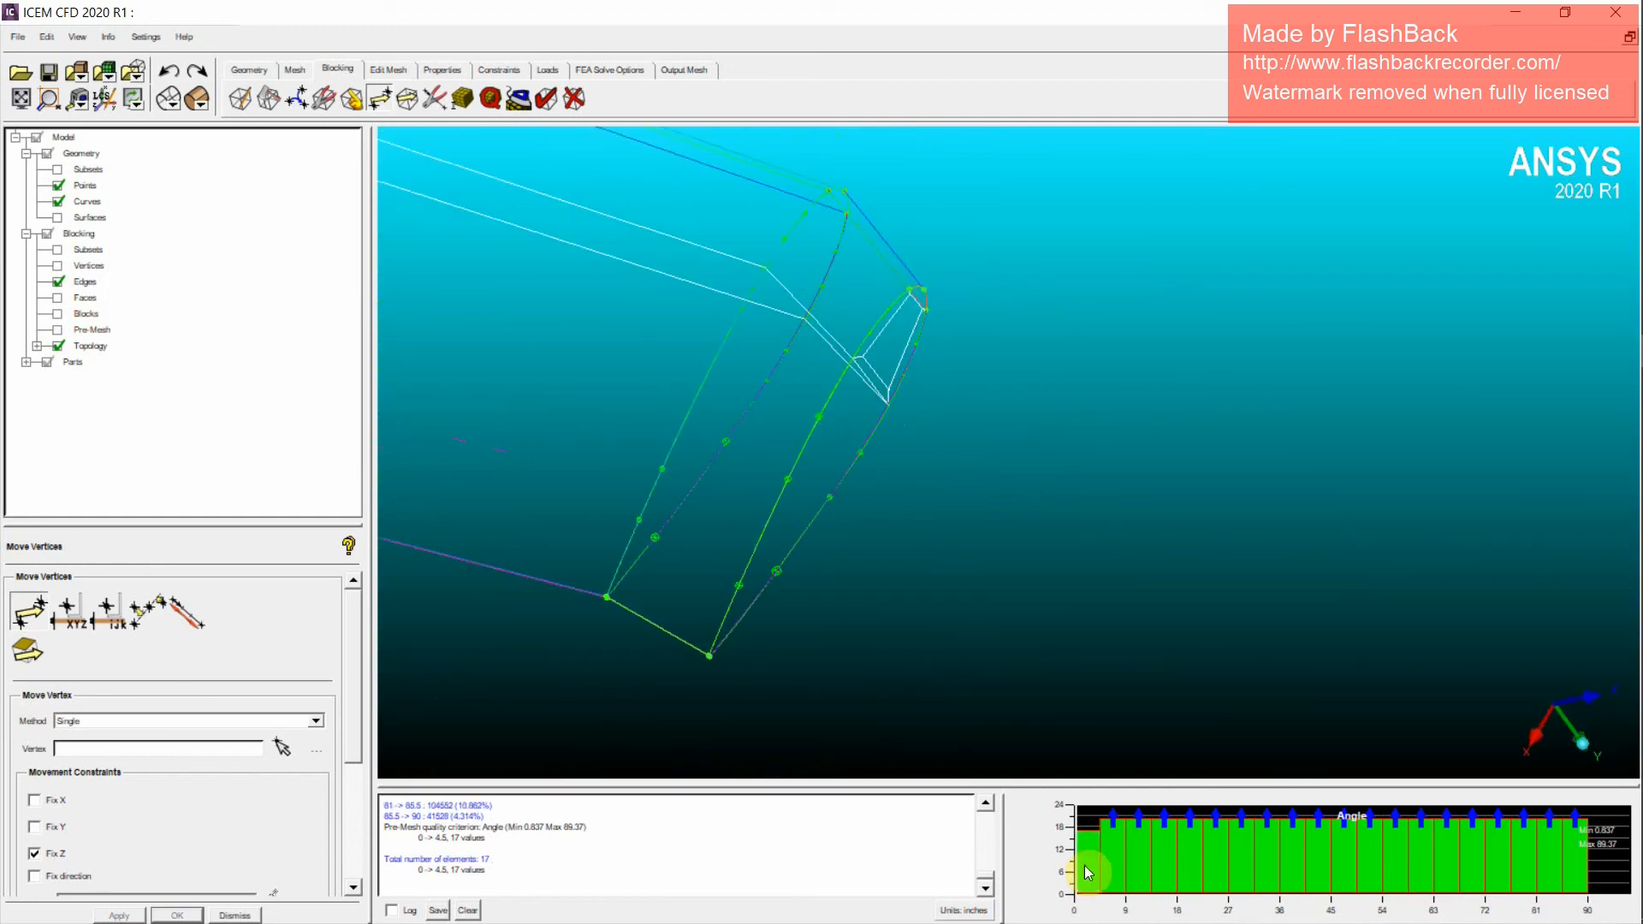
# Step: Redisplay the pre-mesh and examine it over the whole wing and at the tip
pyautogui.click(58, 330)
pyautogui.moveTo(743, 373)
pyautogui.mouseDown(button='right')
pyautogui.moveTo(767, 409)
pyautogui.moveTo(958, 547)
pyautogui.moveTo(946, 576)
pyautogui.moveTo(855, 591)
pyautogui.mouseUp(button='right')
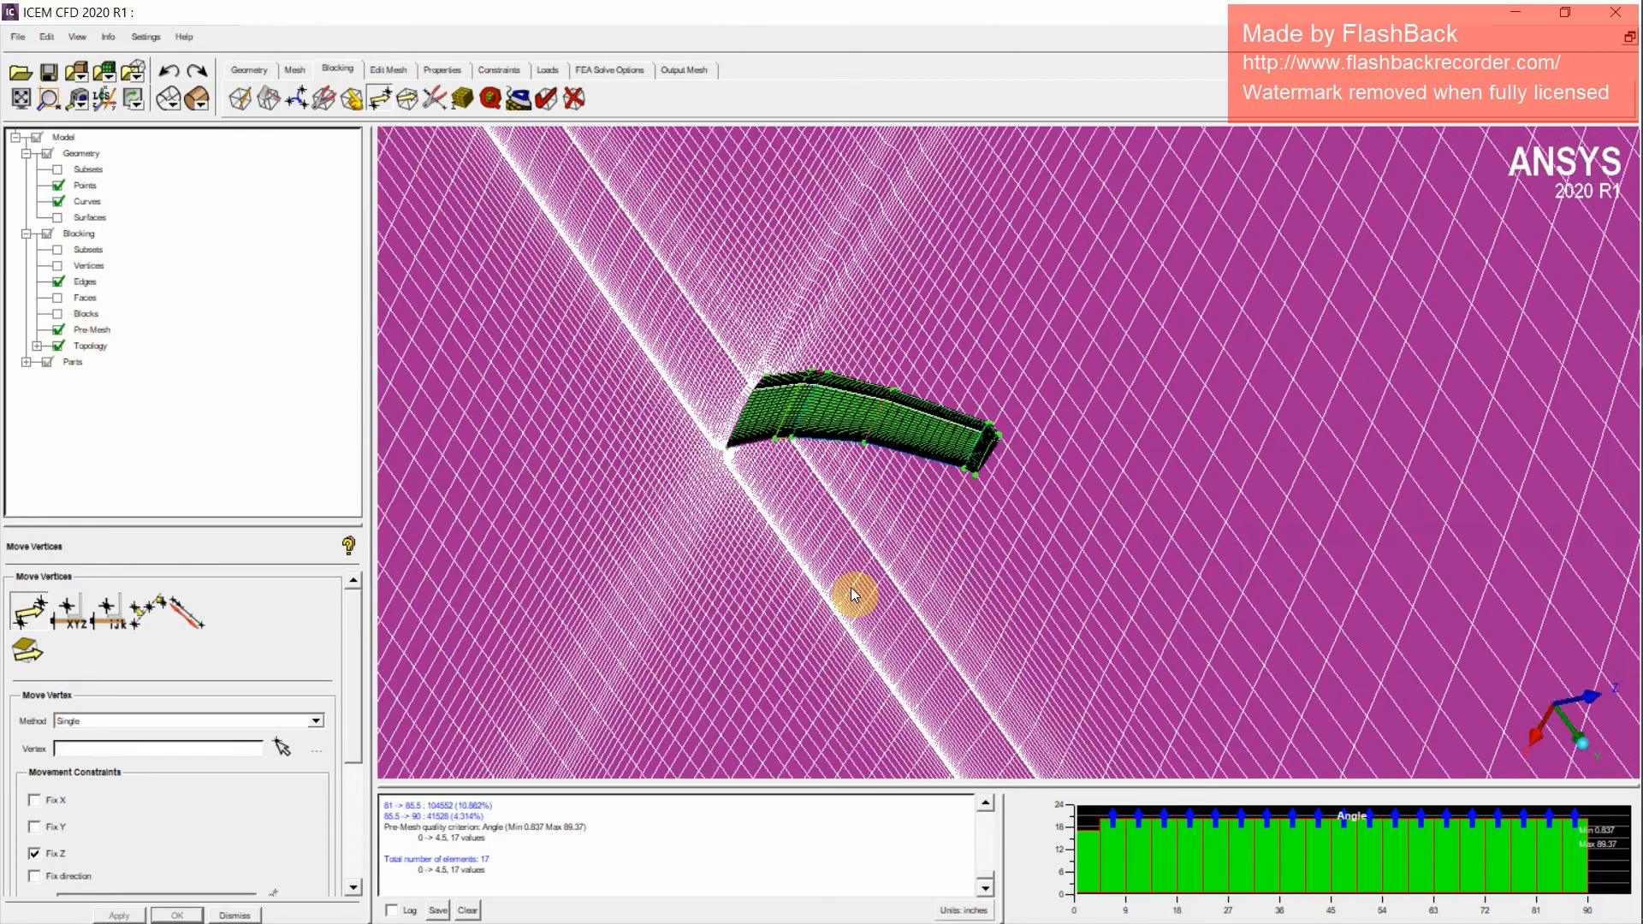
pyautogui.moveTo(855, 591); pyautogui.dragTo(839, 454)
pyautogui.moveTo(839, 455)
pyautogui.mouseDown(button='right')
pyautogui.moveTo(437, 590)
pyautogui.moveTo(737, 405)
pyautogui.moveTo(836, 485)
pyautogui.moveTo(817, 441)
pyautogui.mouseUp(button='right')
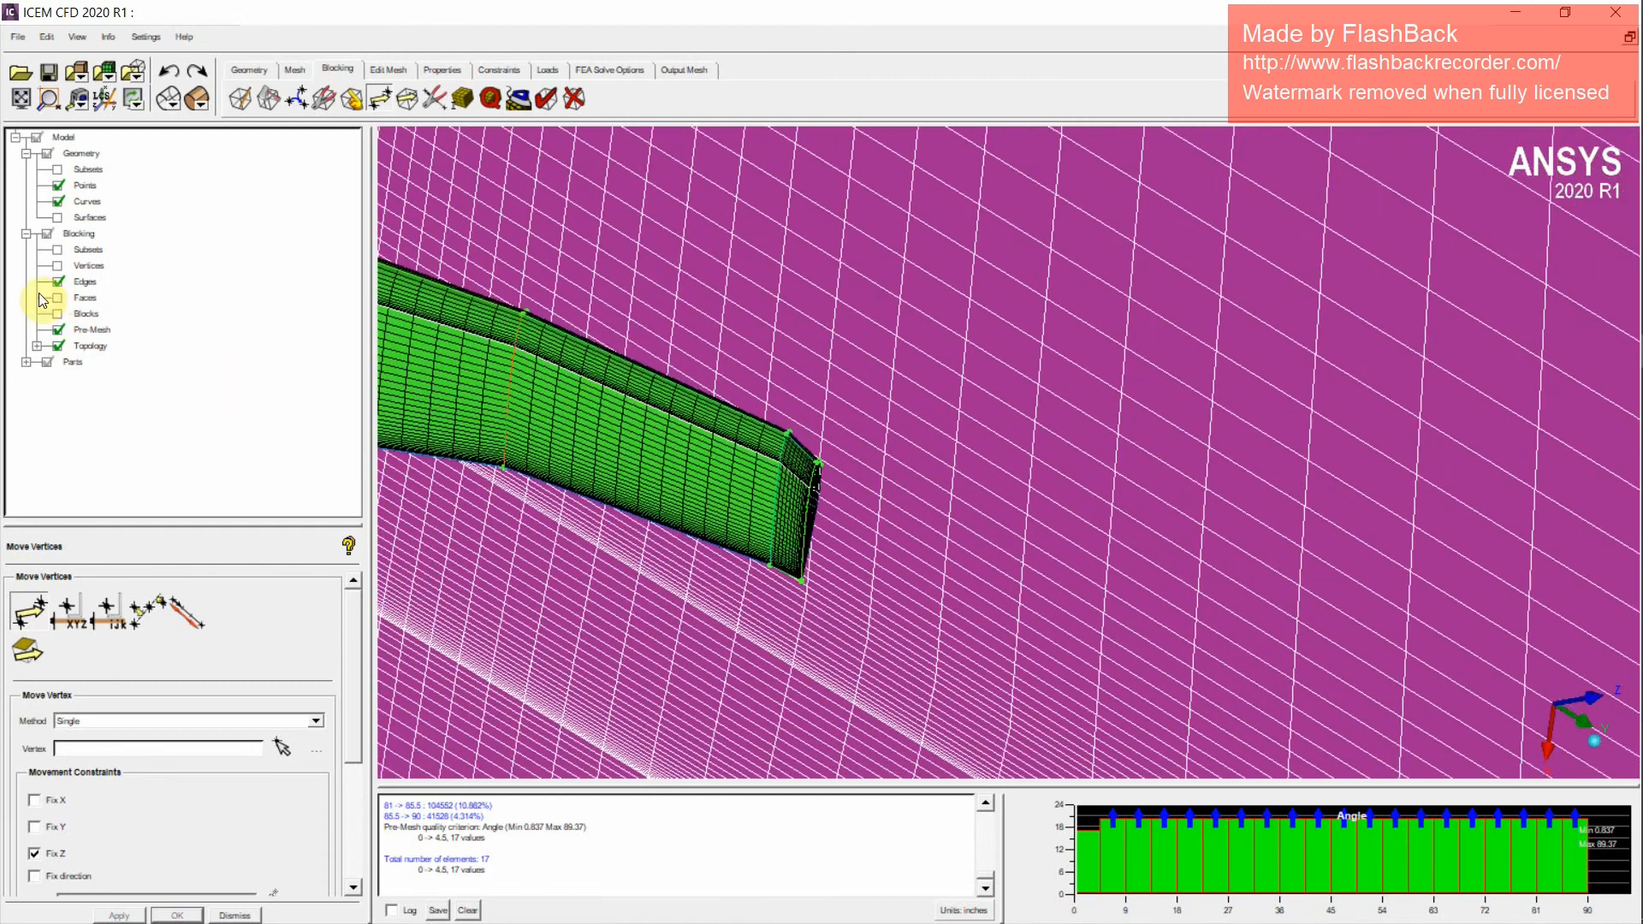
# Step: Display the internal block edges and highlight the cells in the 0 to 4.5 angle range to examine their location at the wing tip
pyautogui.rightClick(90, 282)
pyautogui.click(101, 289)
pyautogui.scroll(-5, 618, 450)
pyautogui.moveTo(893, 511); pyautogui.dragTo(1168, 757)
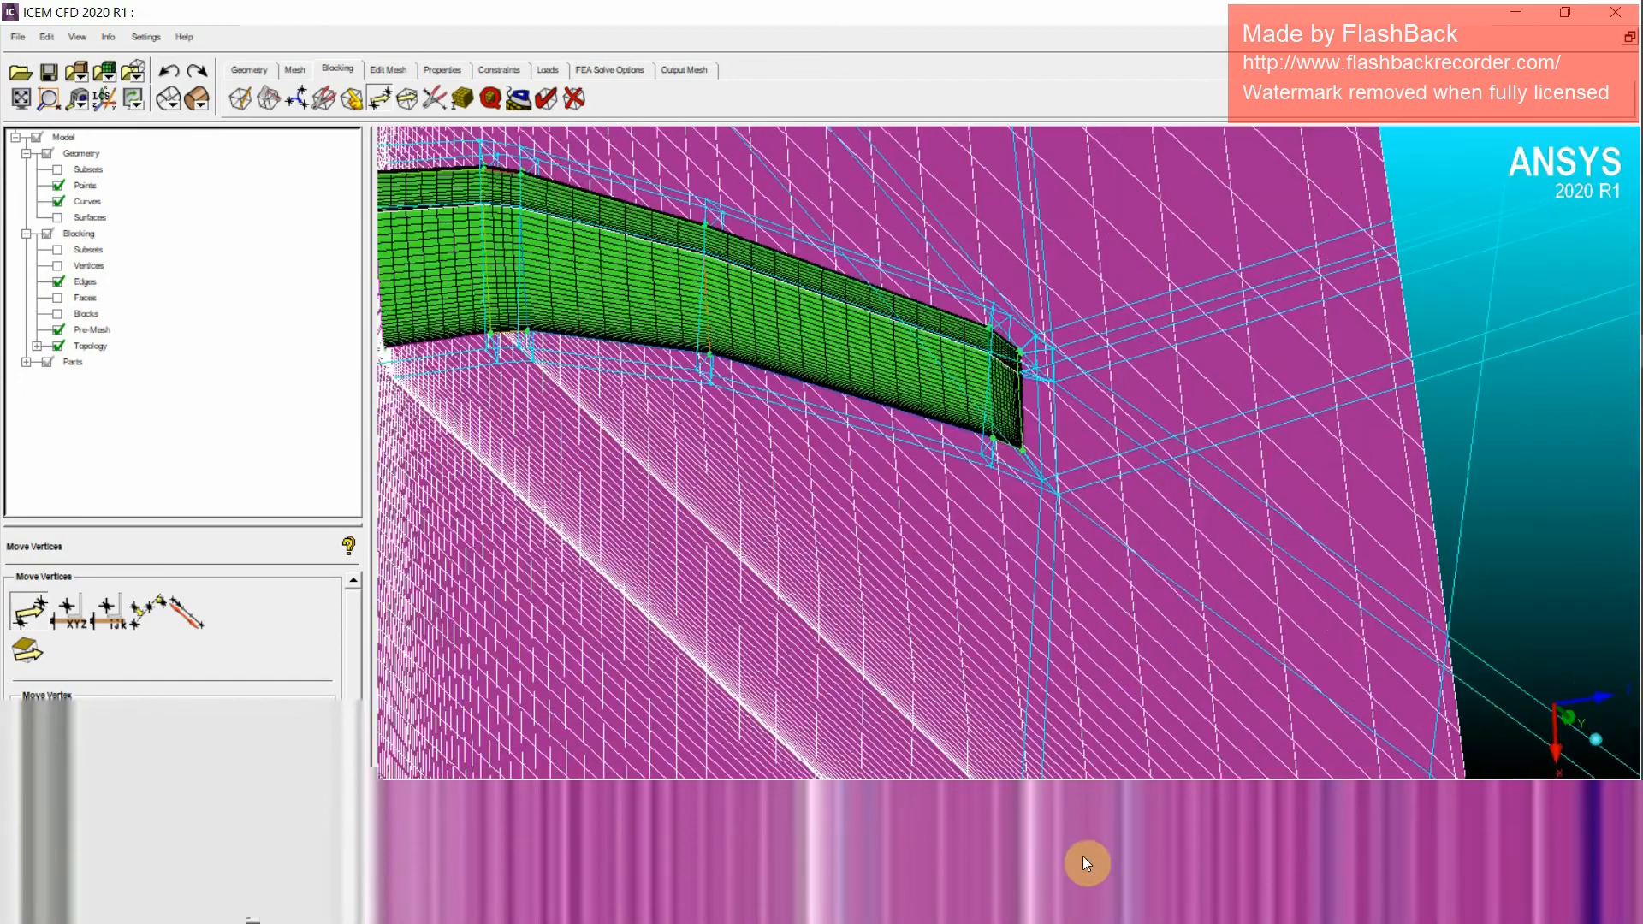
pyautogui.scroll(3, 964, 344)
pyautogui.moveTo(1070, 396)
pyautogui.mouseDown(button='middle')
pyautogui.moveTo(878, 396)
pyautogui.moveTo(914, 445)
pyautogui.moveTo(1069, 464)
pyautogui.moveTo(1100, 488)
pyautogui.moveTo(777, 428)
pyautogui.mouseUp(button='middle')
pyautogui.scroll(4, 916, 435)
pyautogui.scroll(4, 1099, 488)
pyautogui.moveTo(777, 429); pyautogui.dragTo(1030, 439)
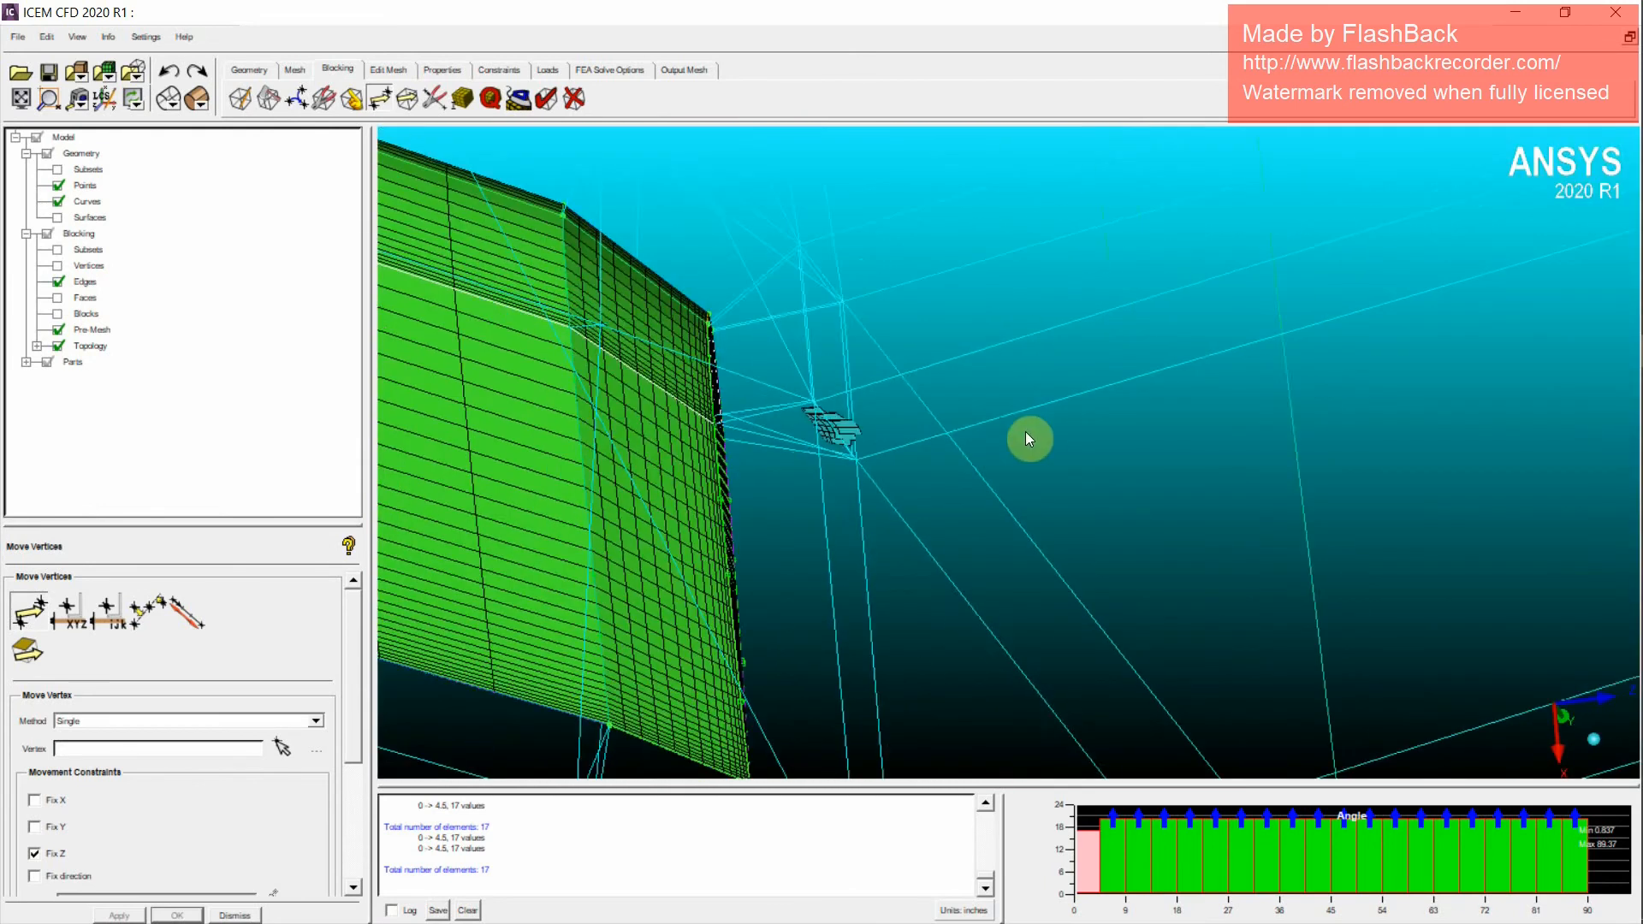
pyautogui.scroll(-2, 1026, 439)
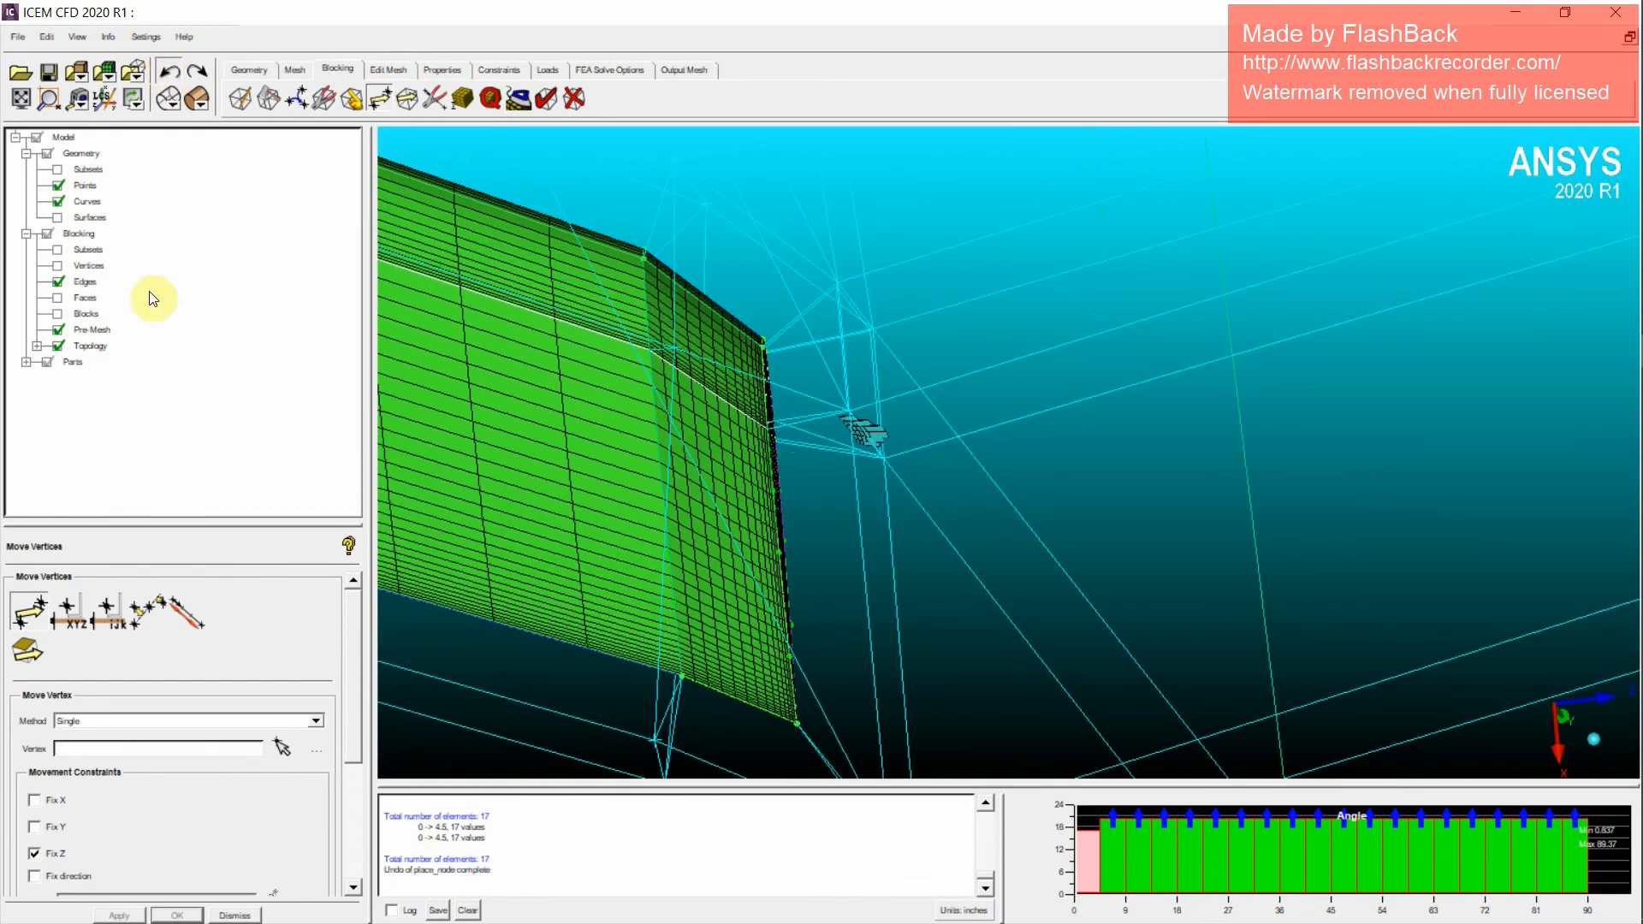
# Step: Undo the last O-grid vertex move at the wing tip and recompute the pre-mesh
pyautogui.click(59, 329)
pyautogui.click(653, 590)
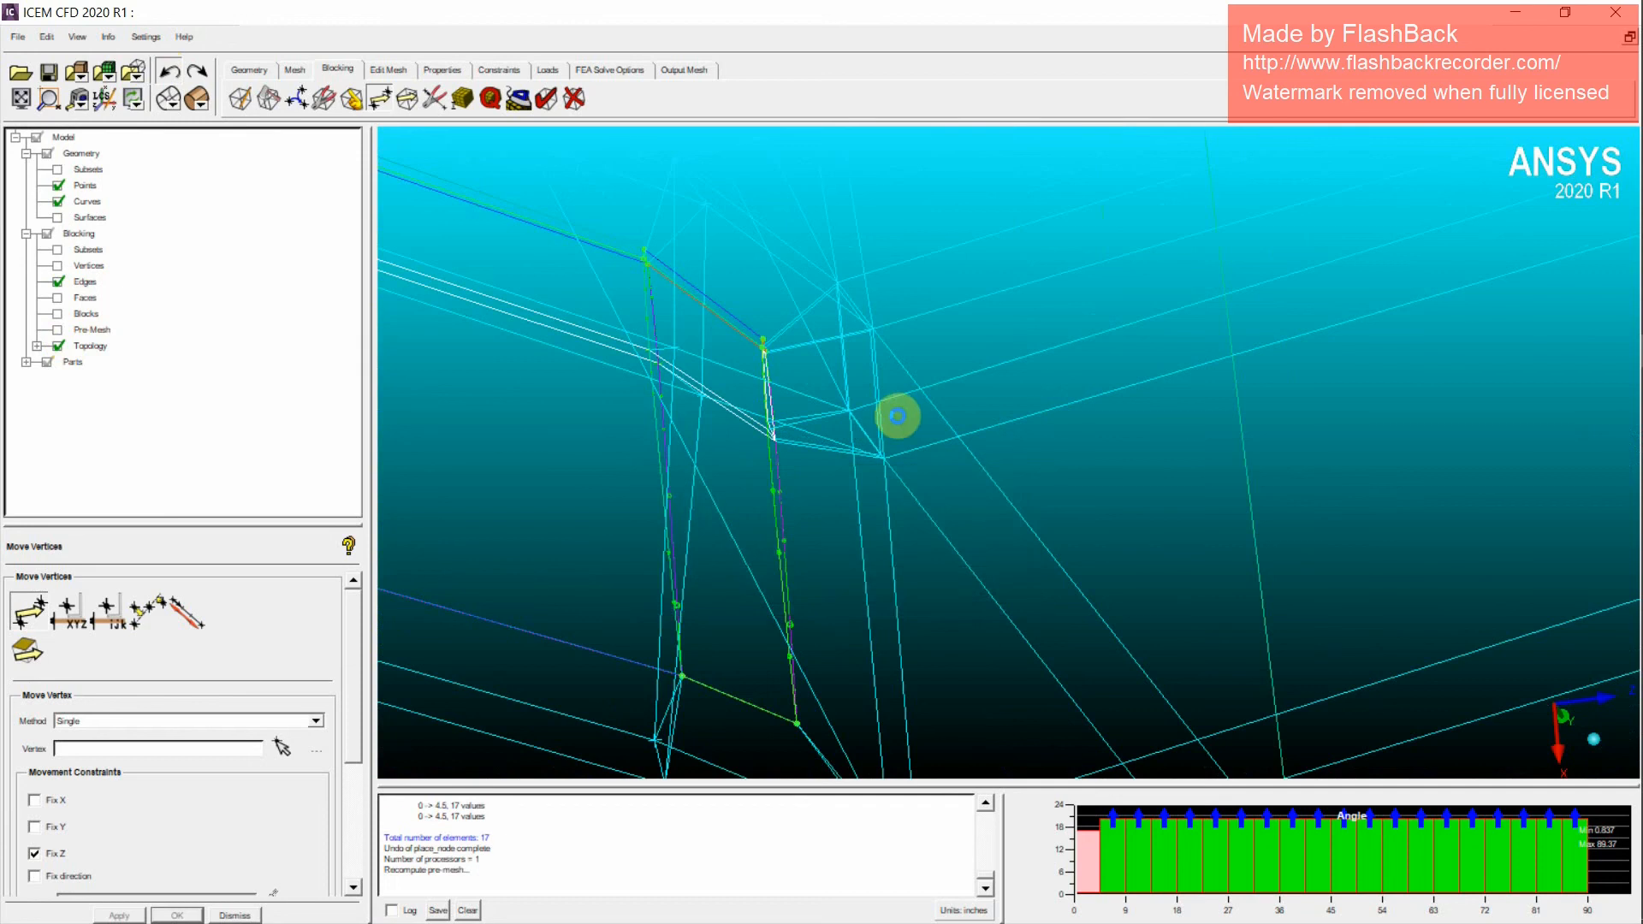
pyautogui.scroll(-1, 897, 417)
pyautogui.scroll(2, 908, 426)
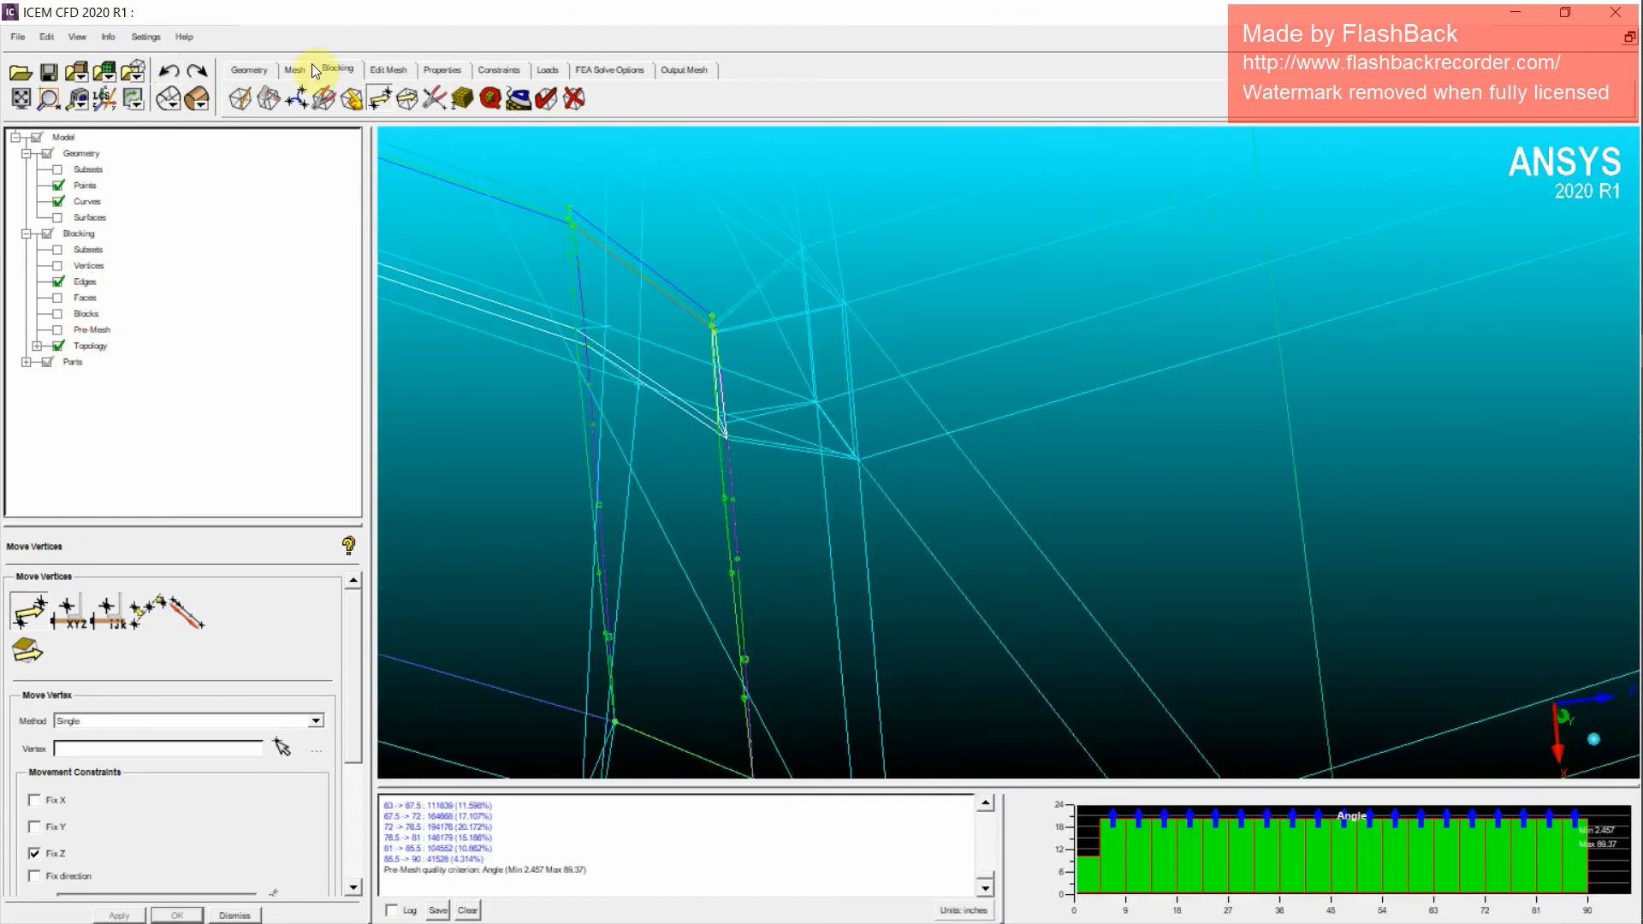
# Step: Undo one more vertex move of the tip O-grid and recompute the pre-mesh again
pyautogui.click(176, 82)
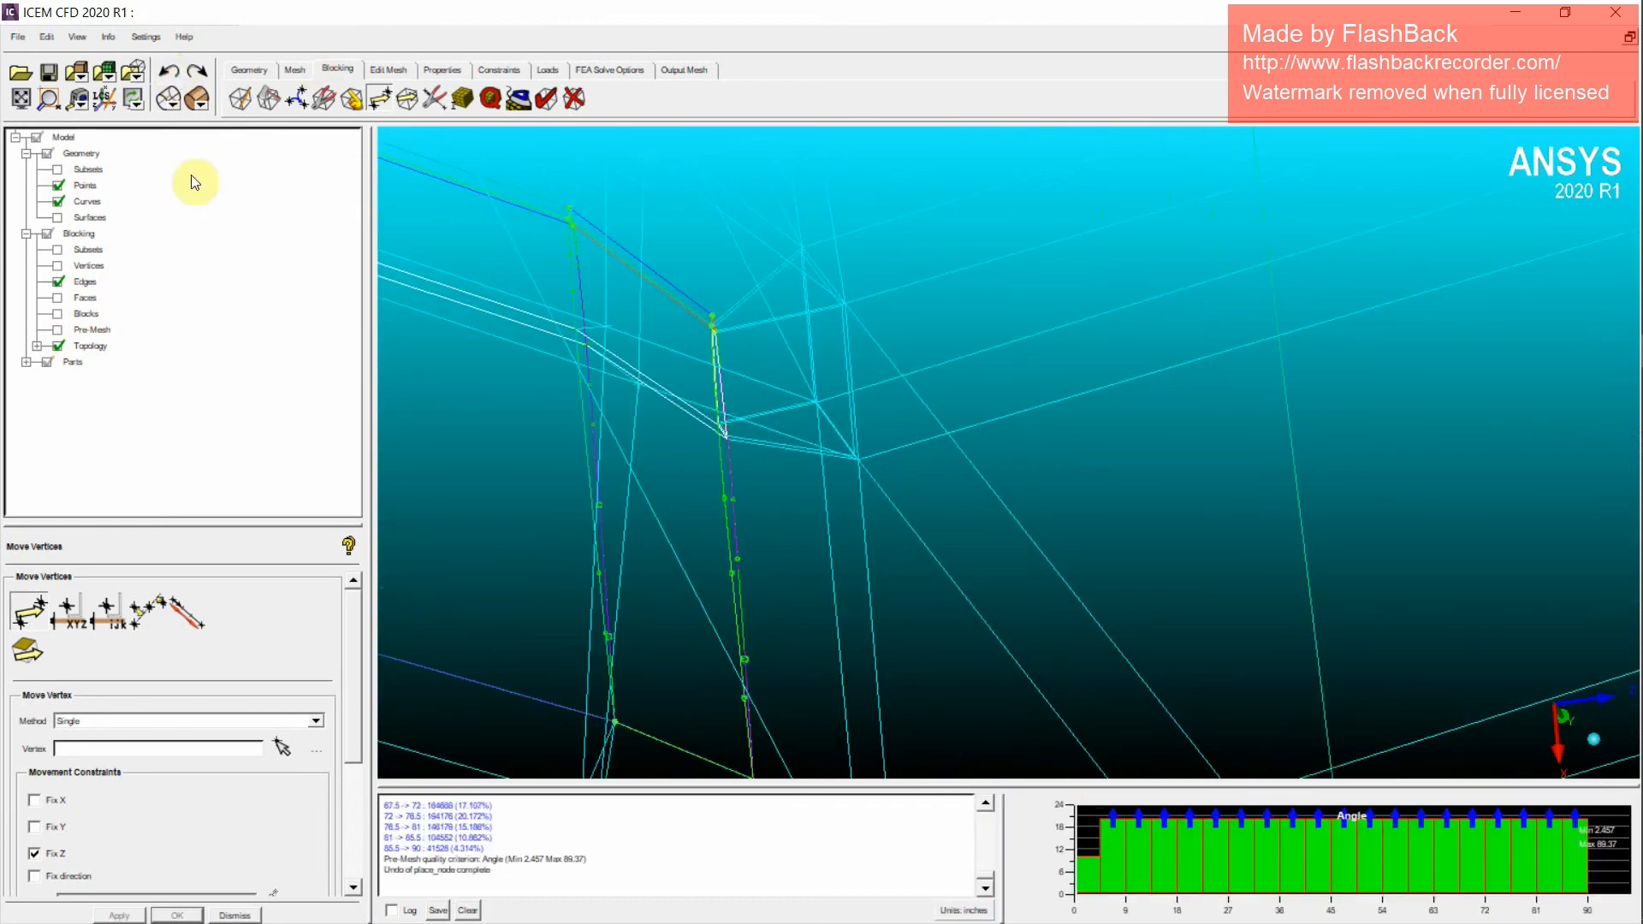
pyautogui.moveTo(813, 464); pyautogui.dragTo(530, 393)
pyautogui.click(58, 330)
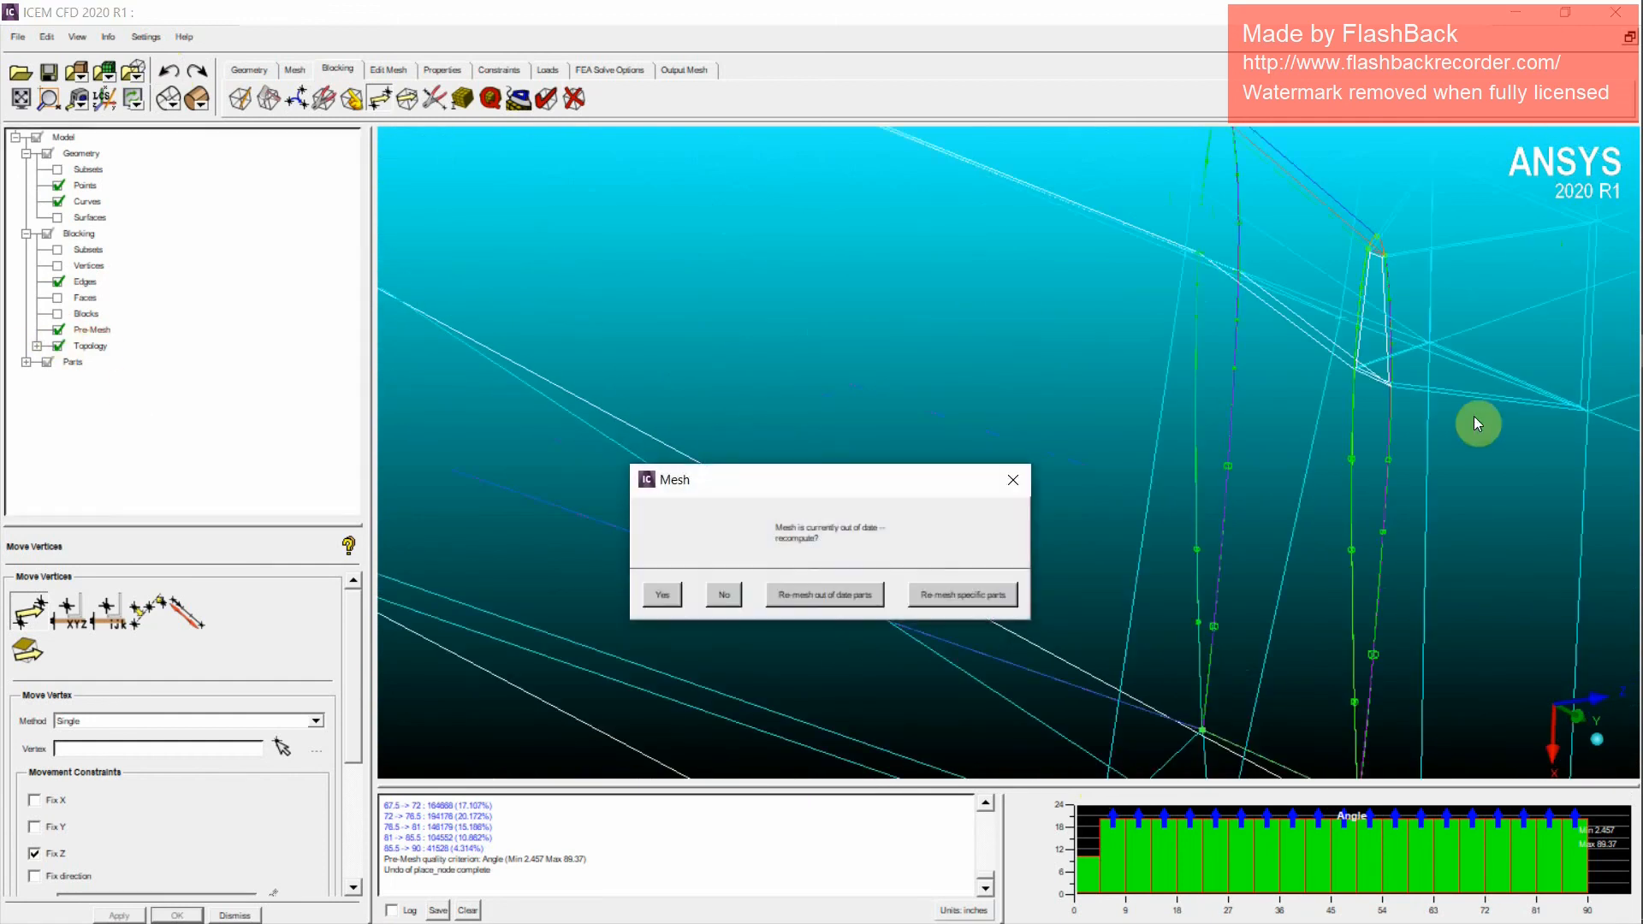
pyautogui.moveTo(1474, 422); pyautogui.dragTo(727, 531)
pyautogui.click(676, 592)
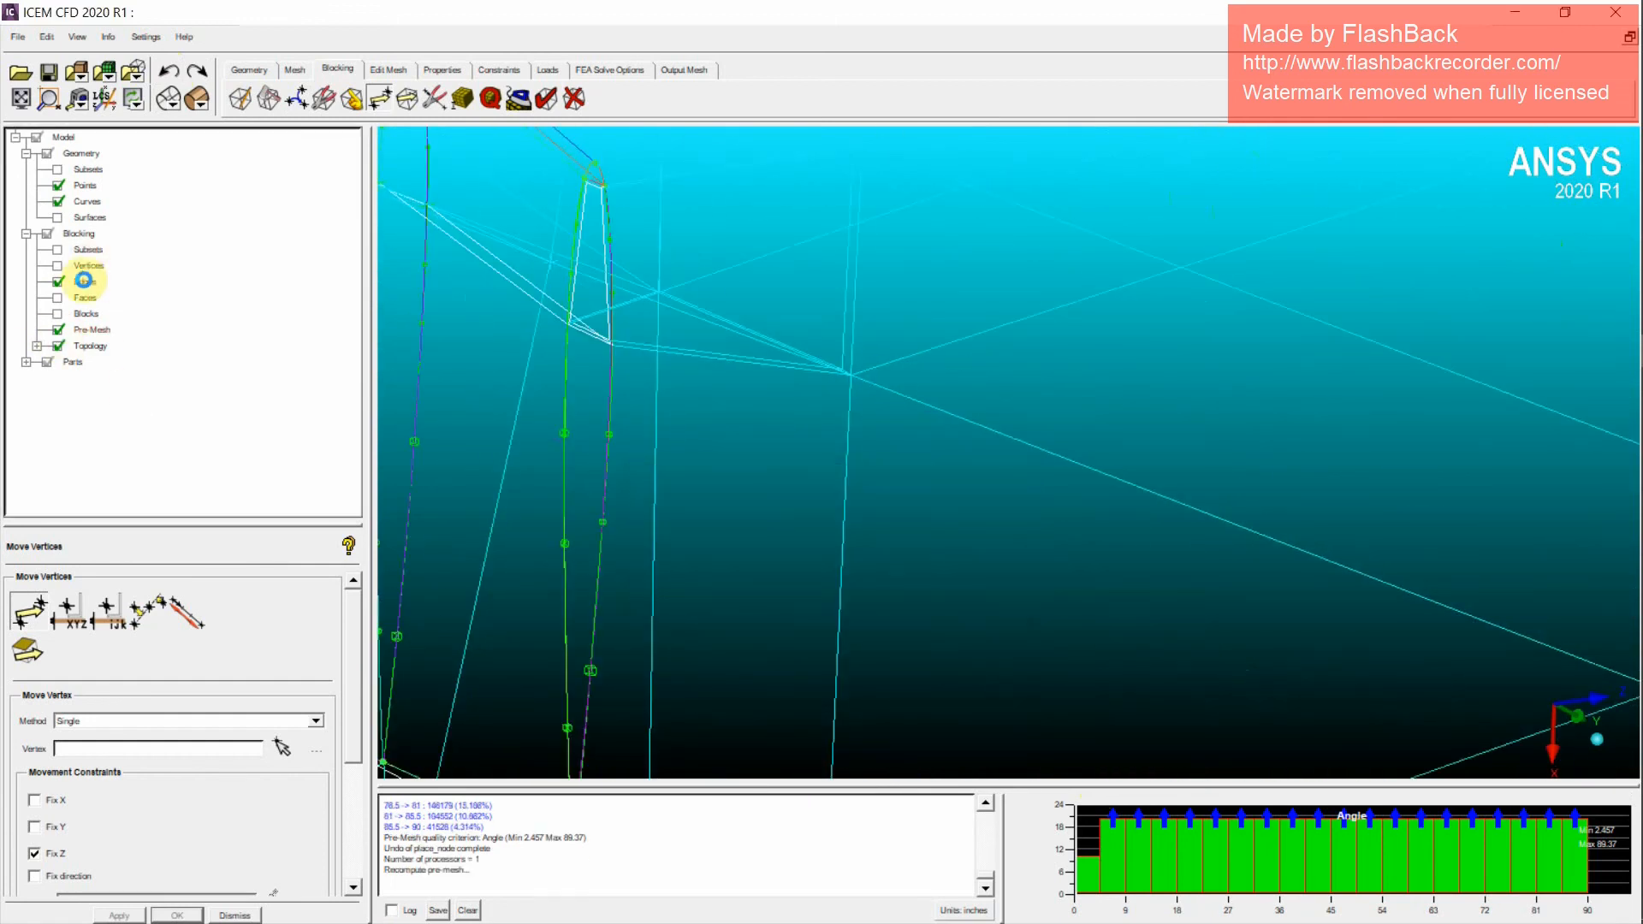
# Step: Hide the internal block edges and examine the recomputed mesh on the tip face, along the wing and across the whole domain
pyautogui.rightClick(83, 281)
pyautogui.click(115, 293)
pyautogui.moveTo(647, 340); pyautogui.dragTo(808, 449, button='middle')
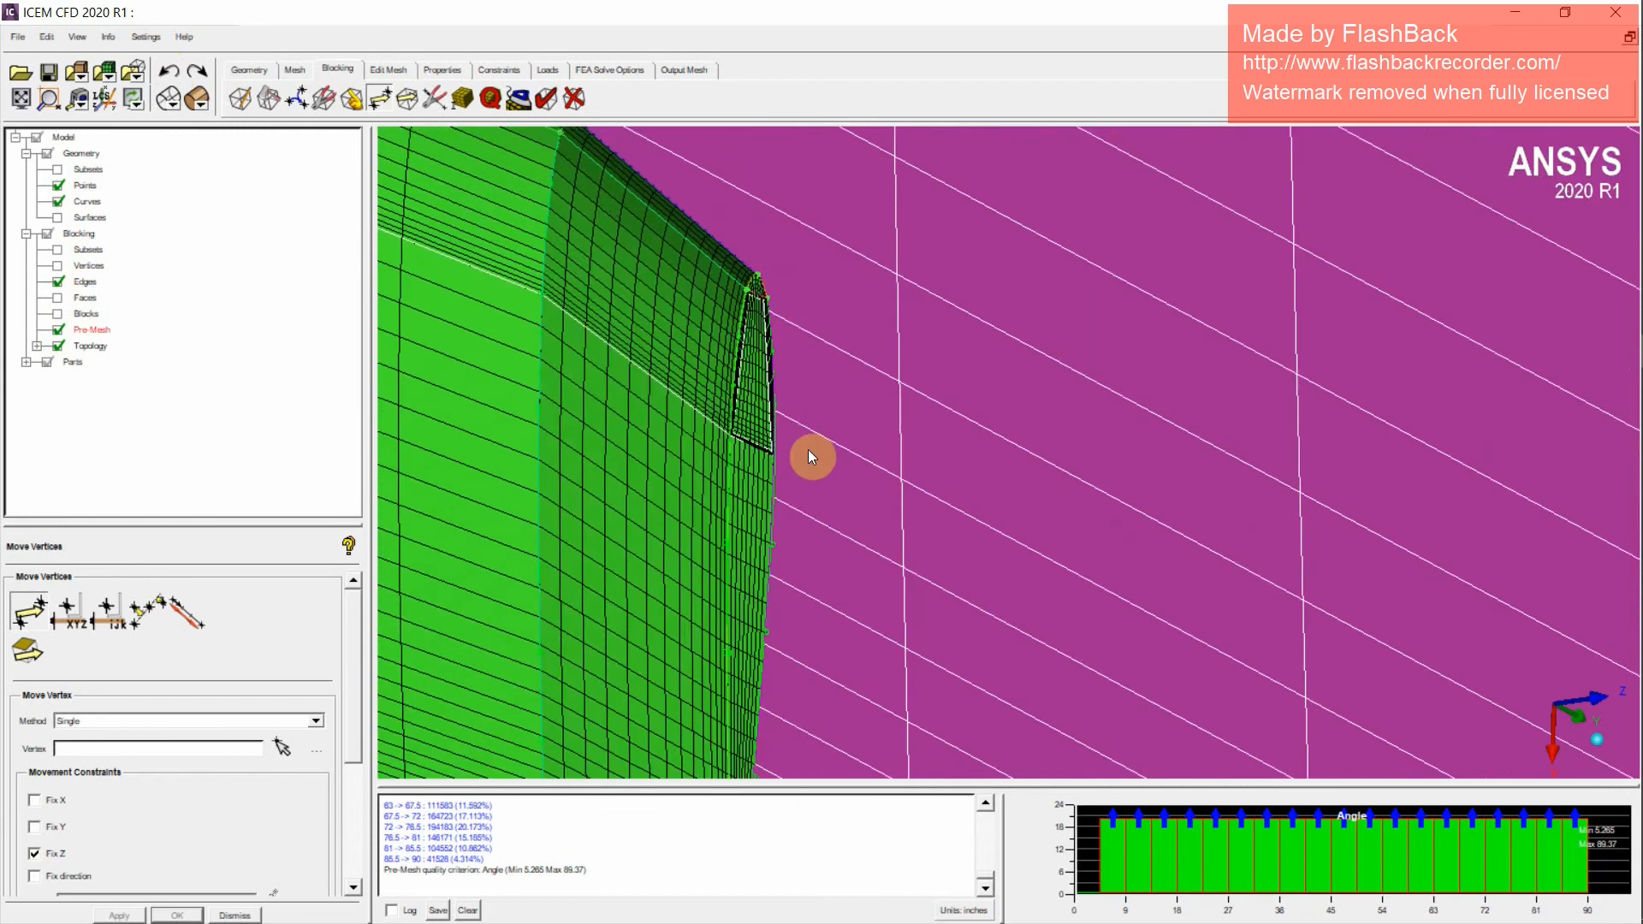
pyautogui.moveTo(808, 449)
pyautogui.mouseDown()
pyautogui.moveTo(1346, 378)
pyautogui.moveTo(1368, 351)
pyautogui.moveTo(1093, 410)
pyautogui.moveTo(835, 433)
pyautogui.mouseUp()
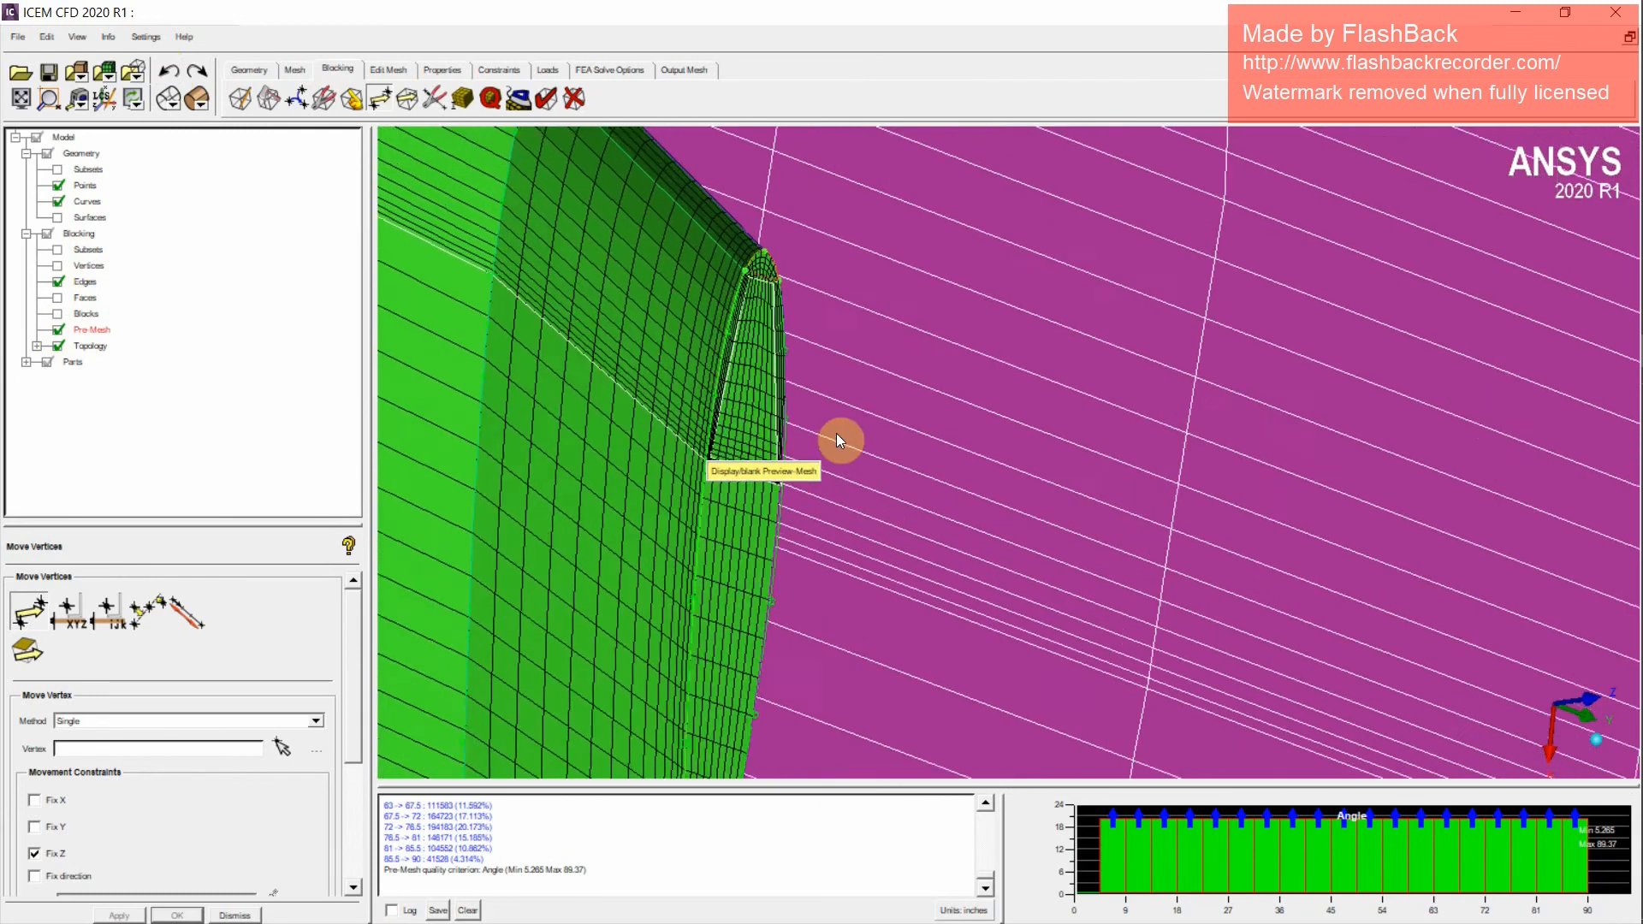
pyautogui.scroll(6, 835, 433)
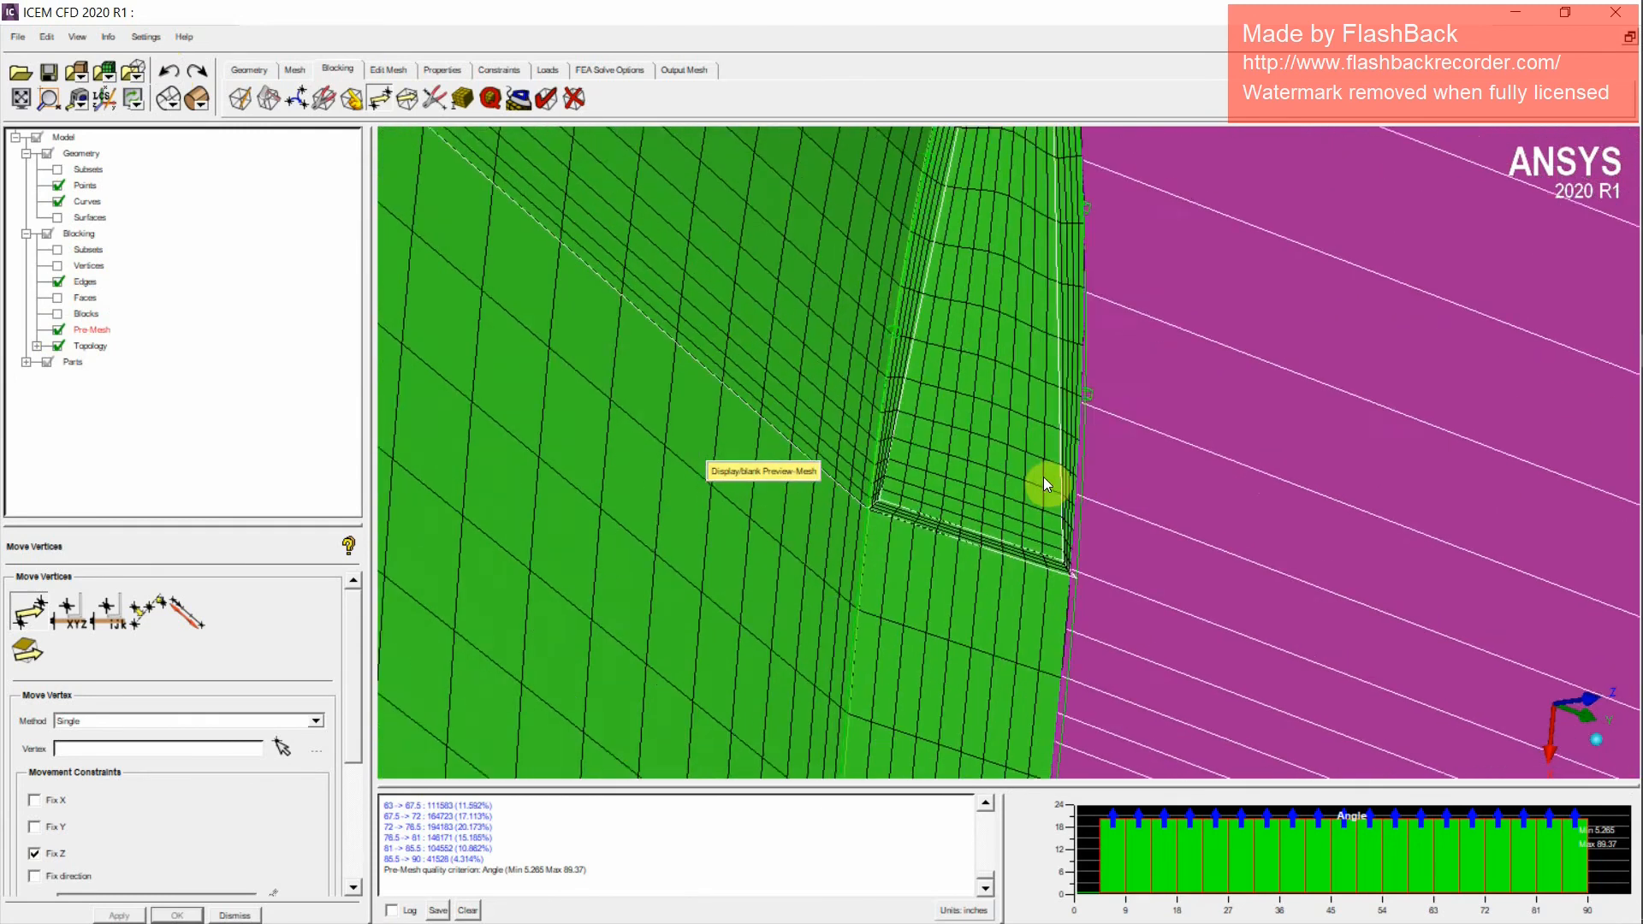
pyautogui.scroll(-5, 1020, 542)
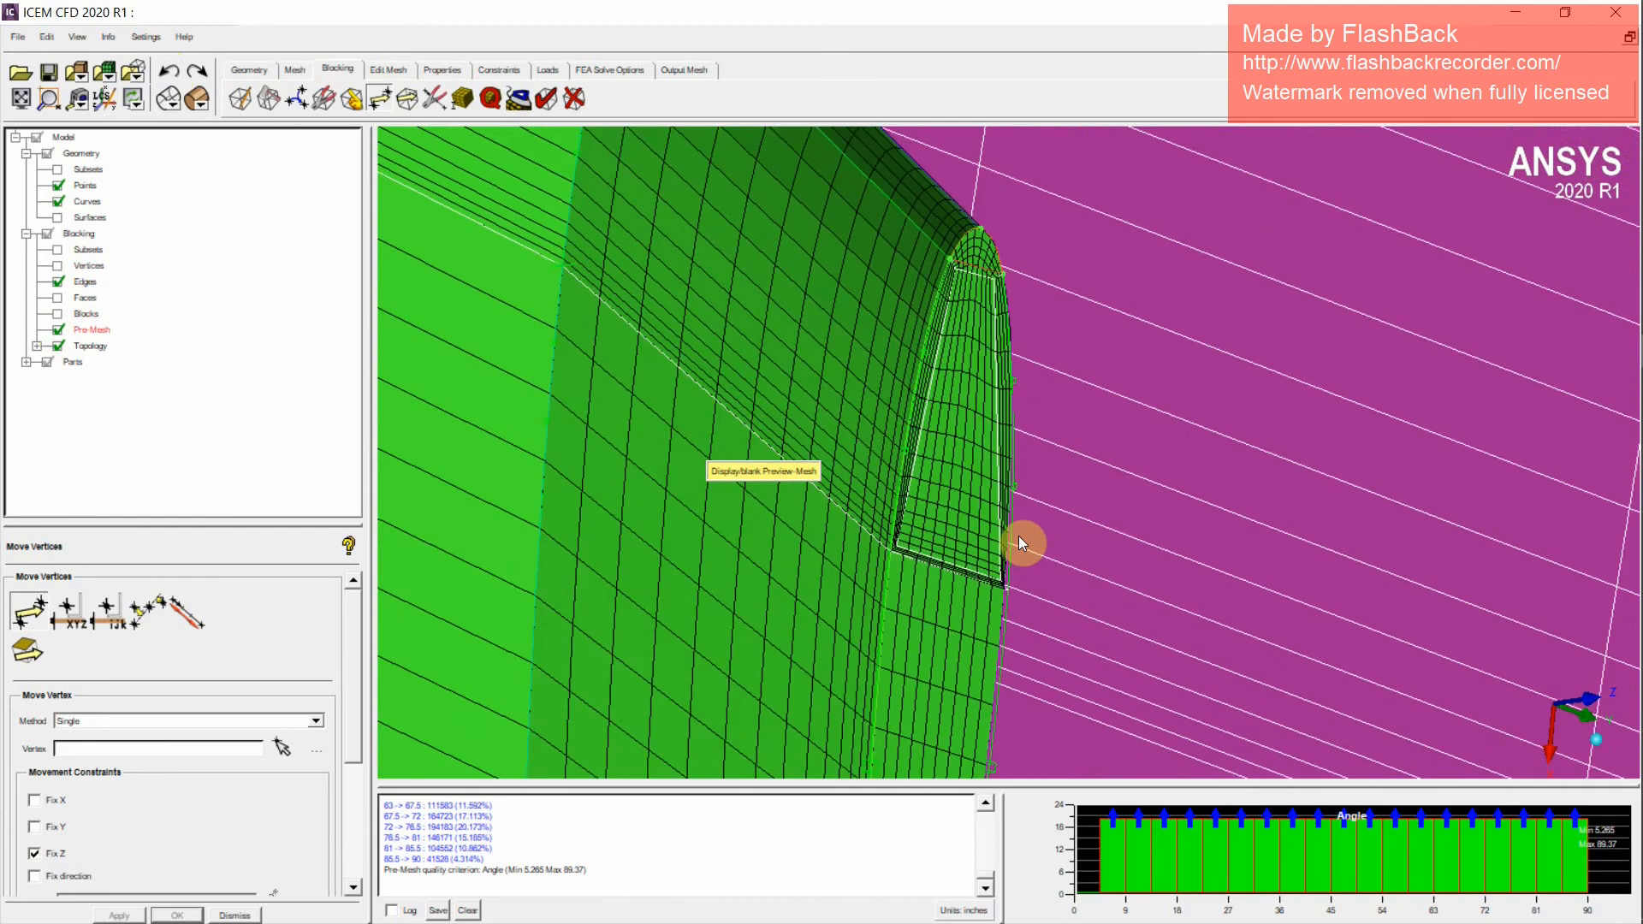
pyautogui.scroll(-6, 1020, 539)
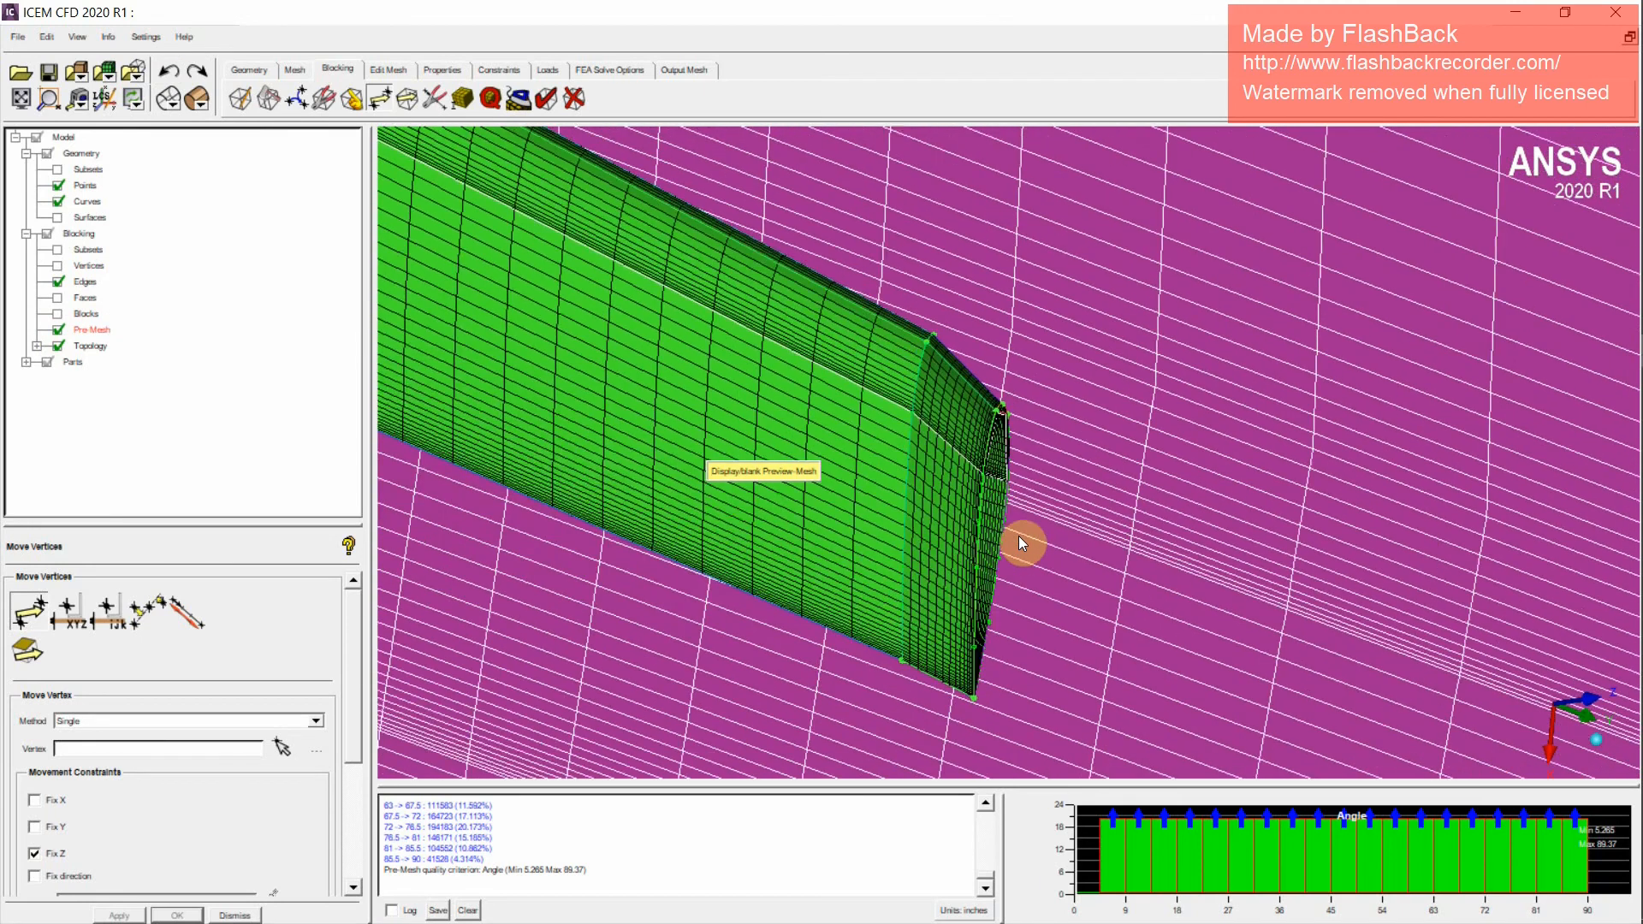
pyautogui.scroll(-8, 1018, 536)
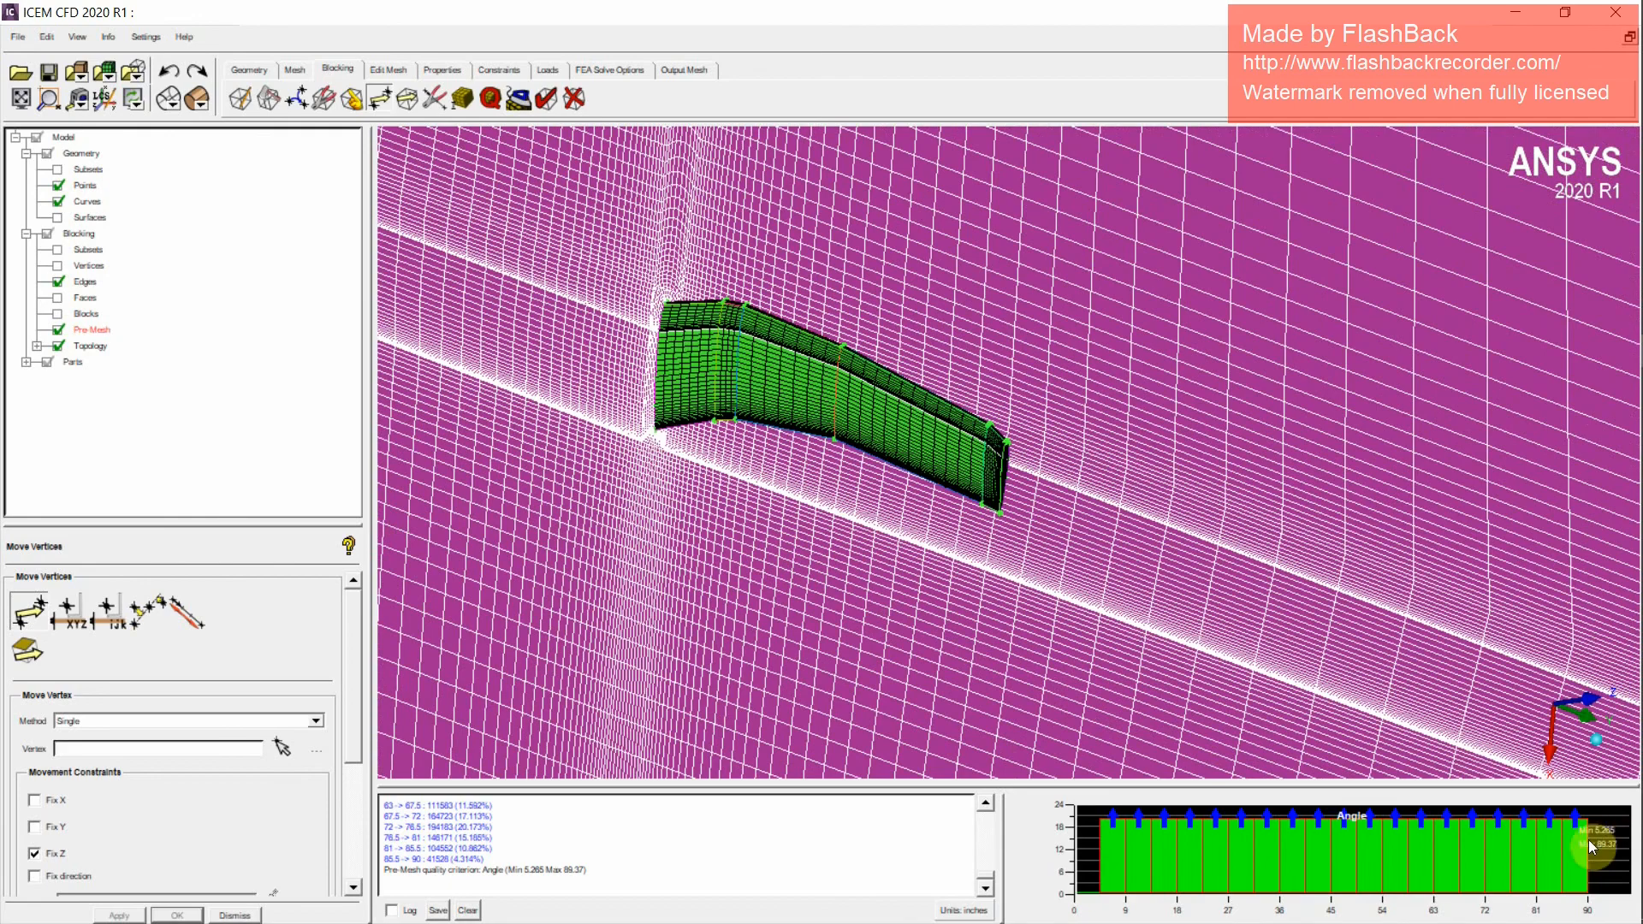
pyautogui.scroll(-10, 1016, 573)
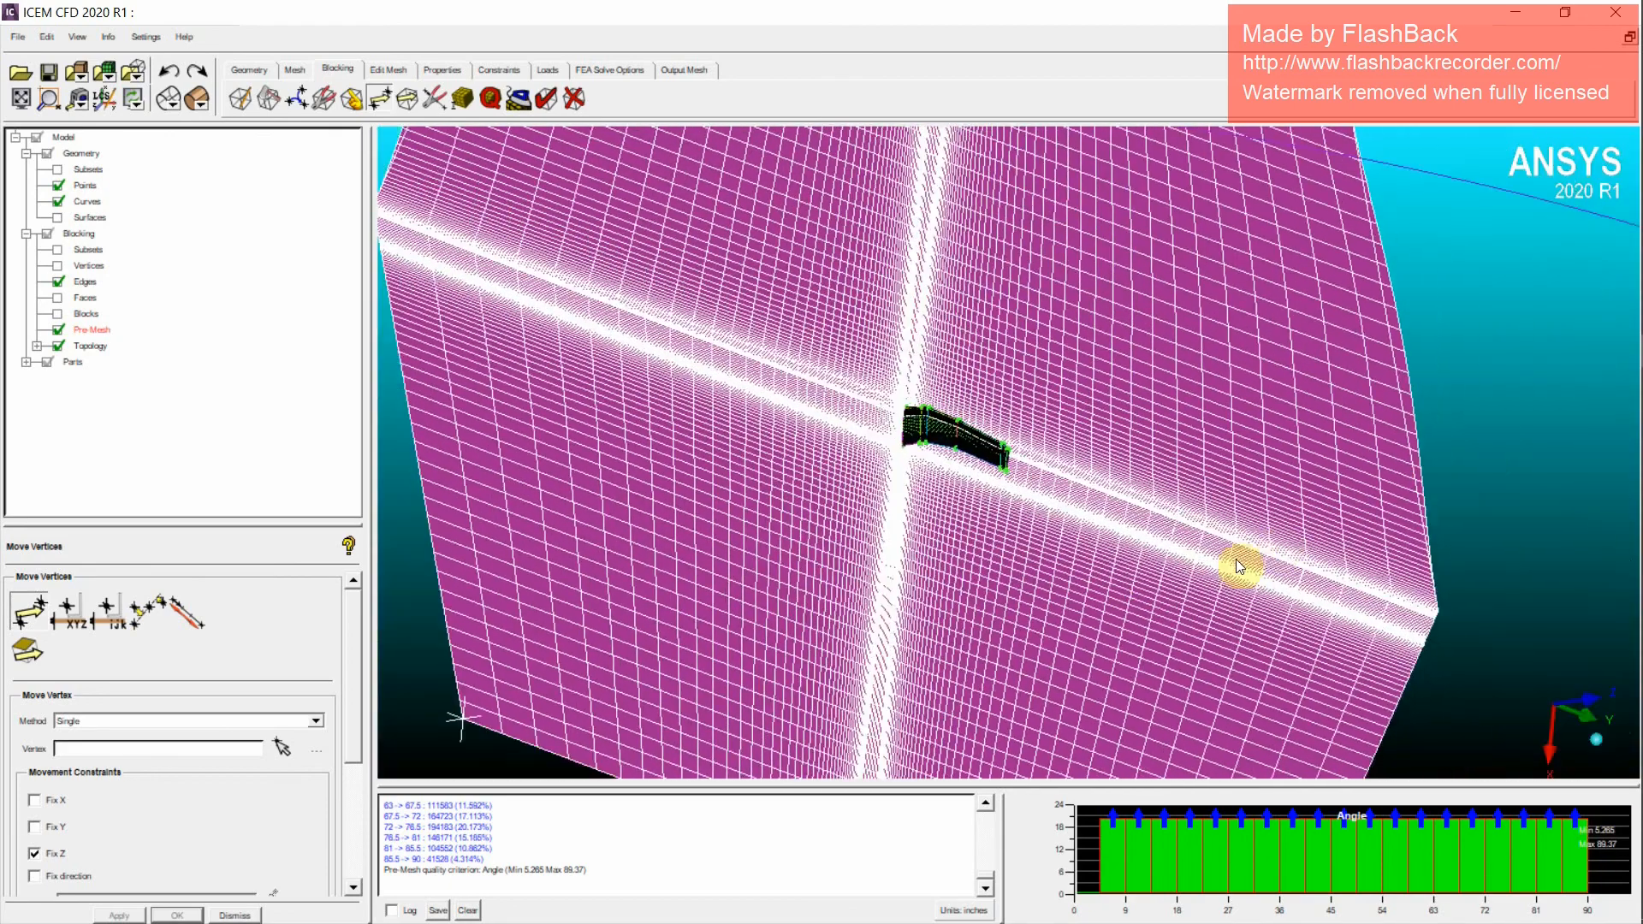
pyautogui.moveTo(1123, 557); pyautogui.dragTo(839, 548)
# Step: Reset the blocking's index control so the full index range is displayed, and hide the pre-mesh
pyautogui.rightClick(102, 339)
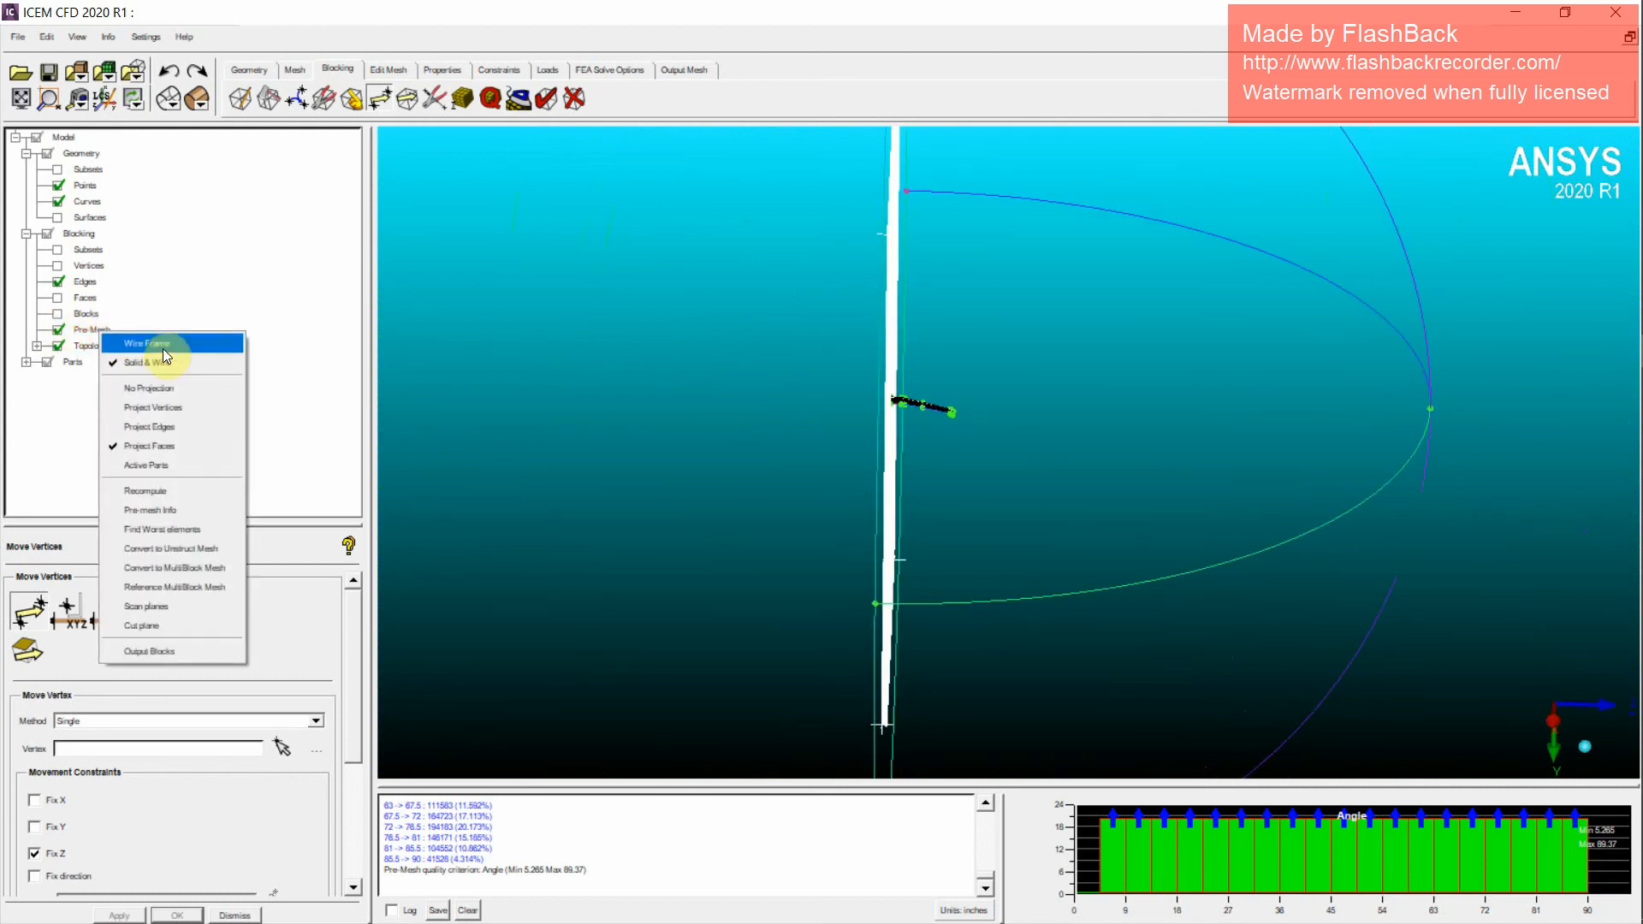
pyautogui.click(97, 269)
pyautogui.rightClick(91, 280)
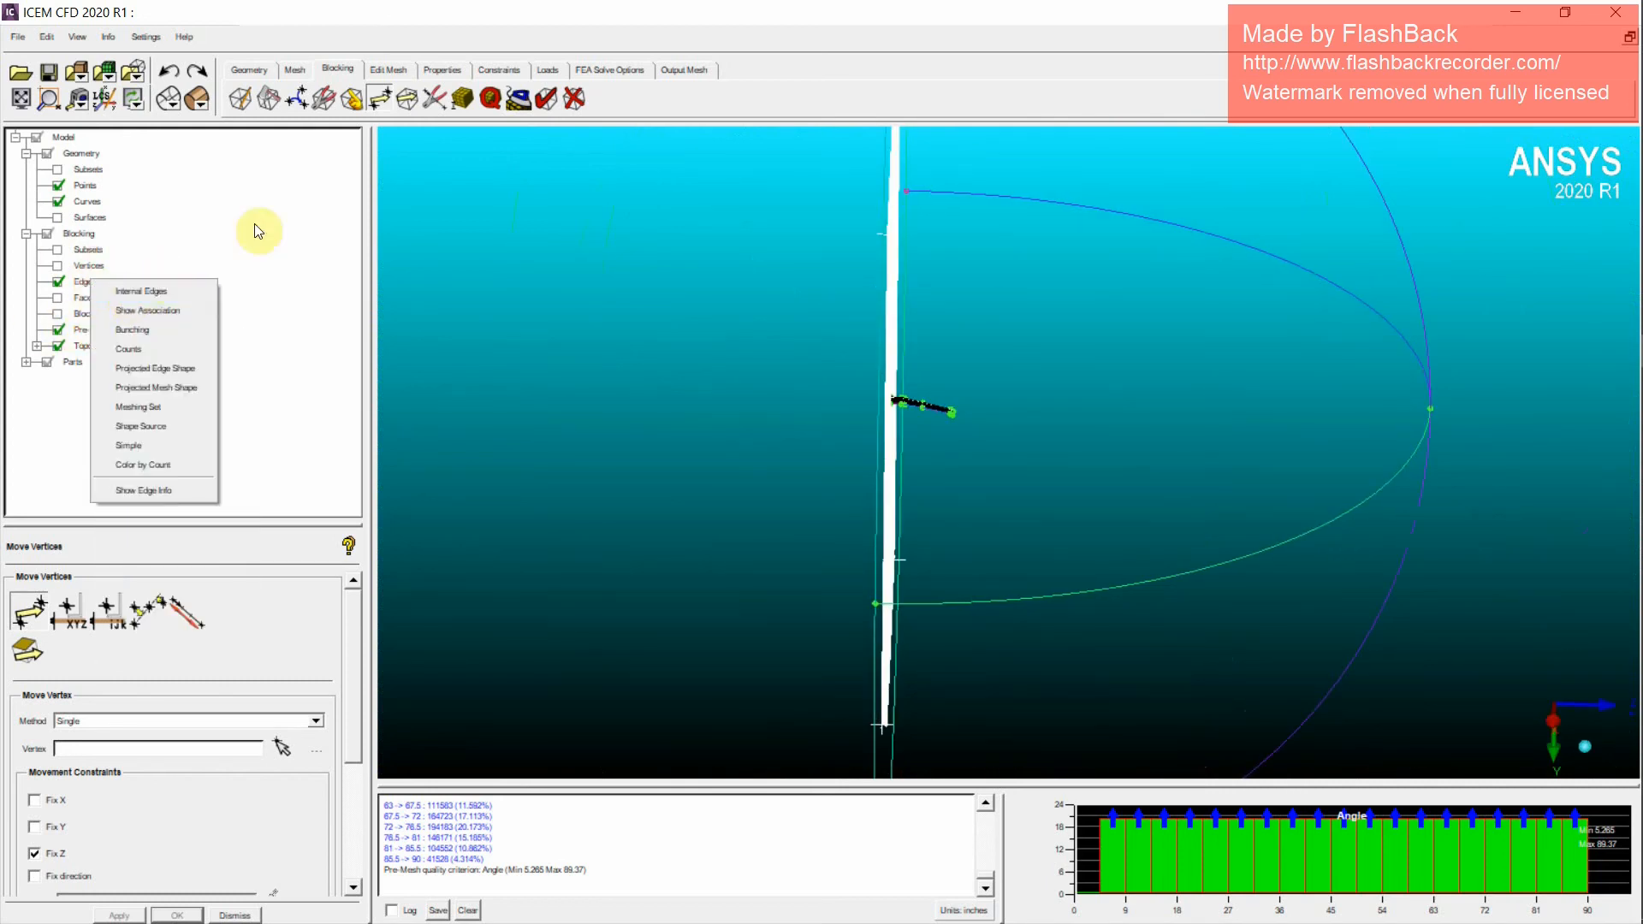
pyautogui.rightClick(80, 233)
pyautogui.click(115, 245)
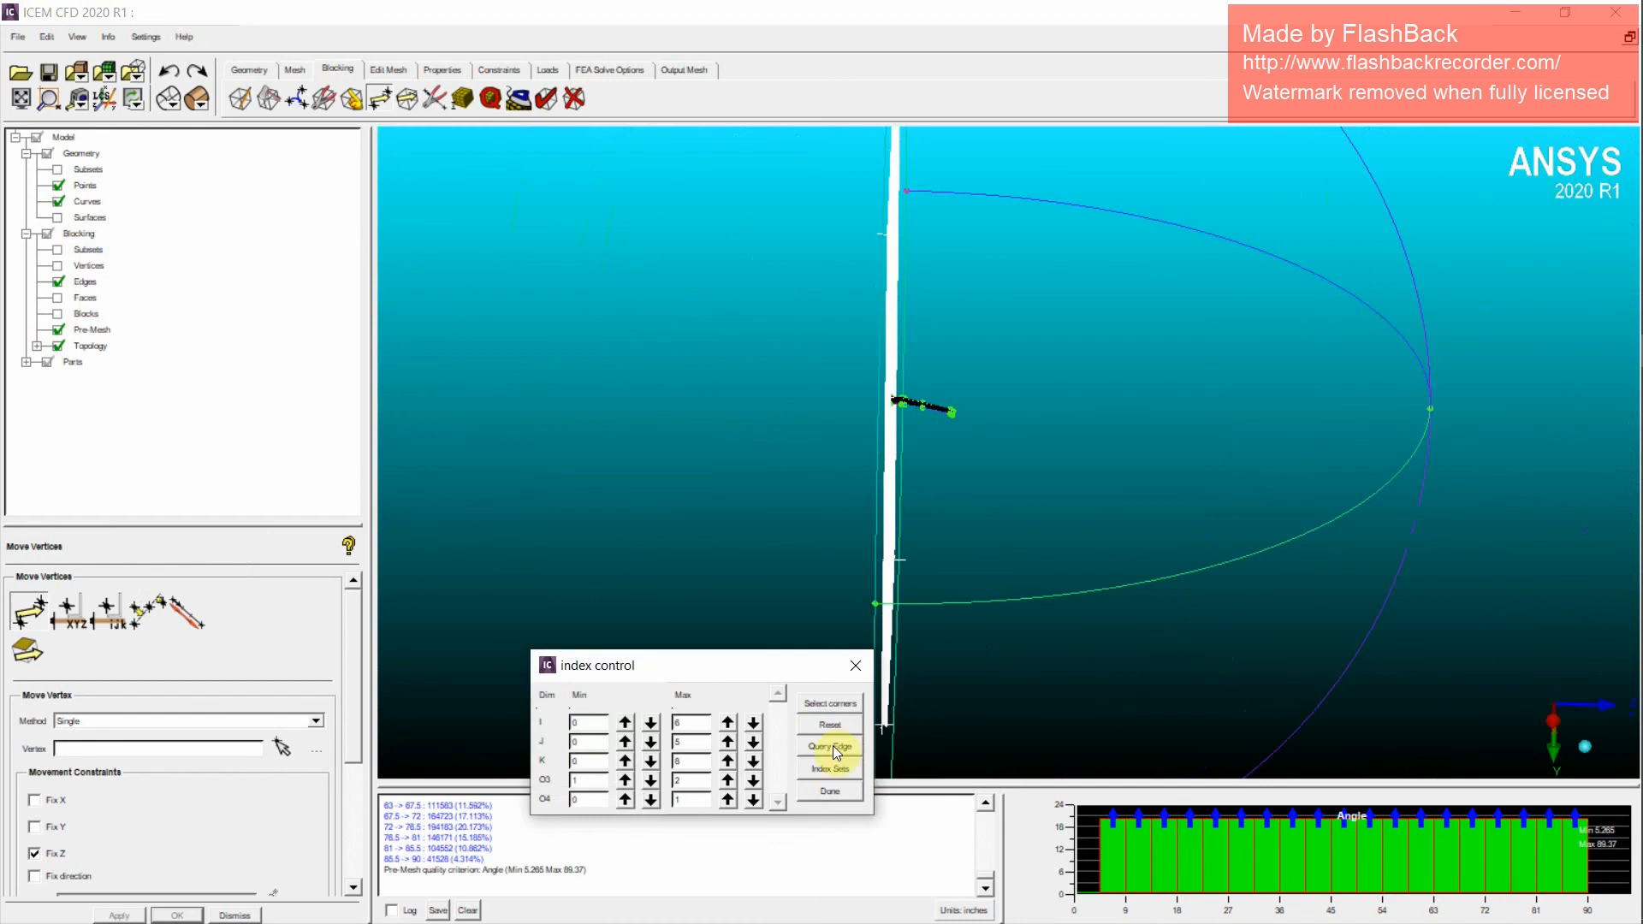
pyautogui.moveTo(952, 693); pyautogui.dragTo(549, 438)
pyautogui.click(56, 328)
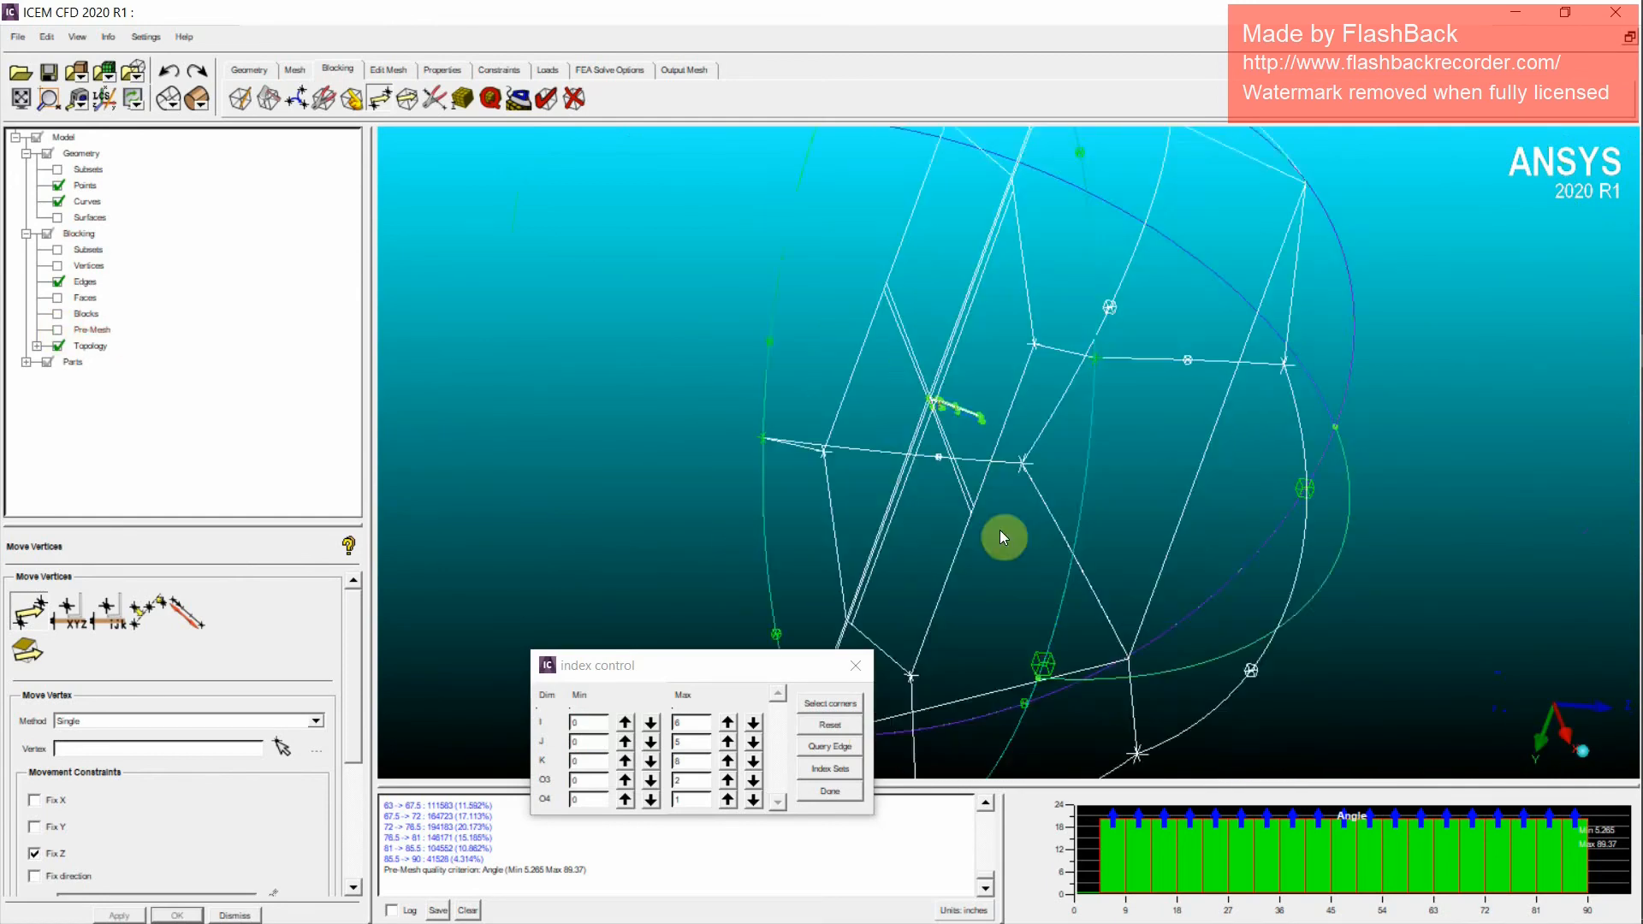
# Step: Highlight the cells in the 4.5 to 9 angle range and inspect their location against the blocking at the wing tip
pyautogui.moveTo(999, 530); pyautogui.dragTo(1191, 601)
pyautogui.moveTo(1253, 632); pyautogui.dragTo(1129, 547, button='middle')
pyautogui.scroll(5, 1100, 578)
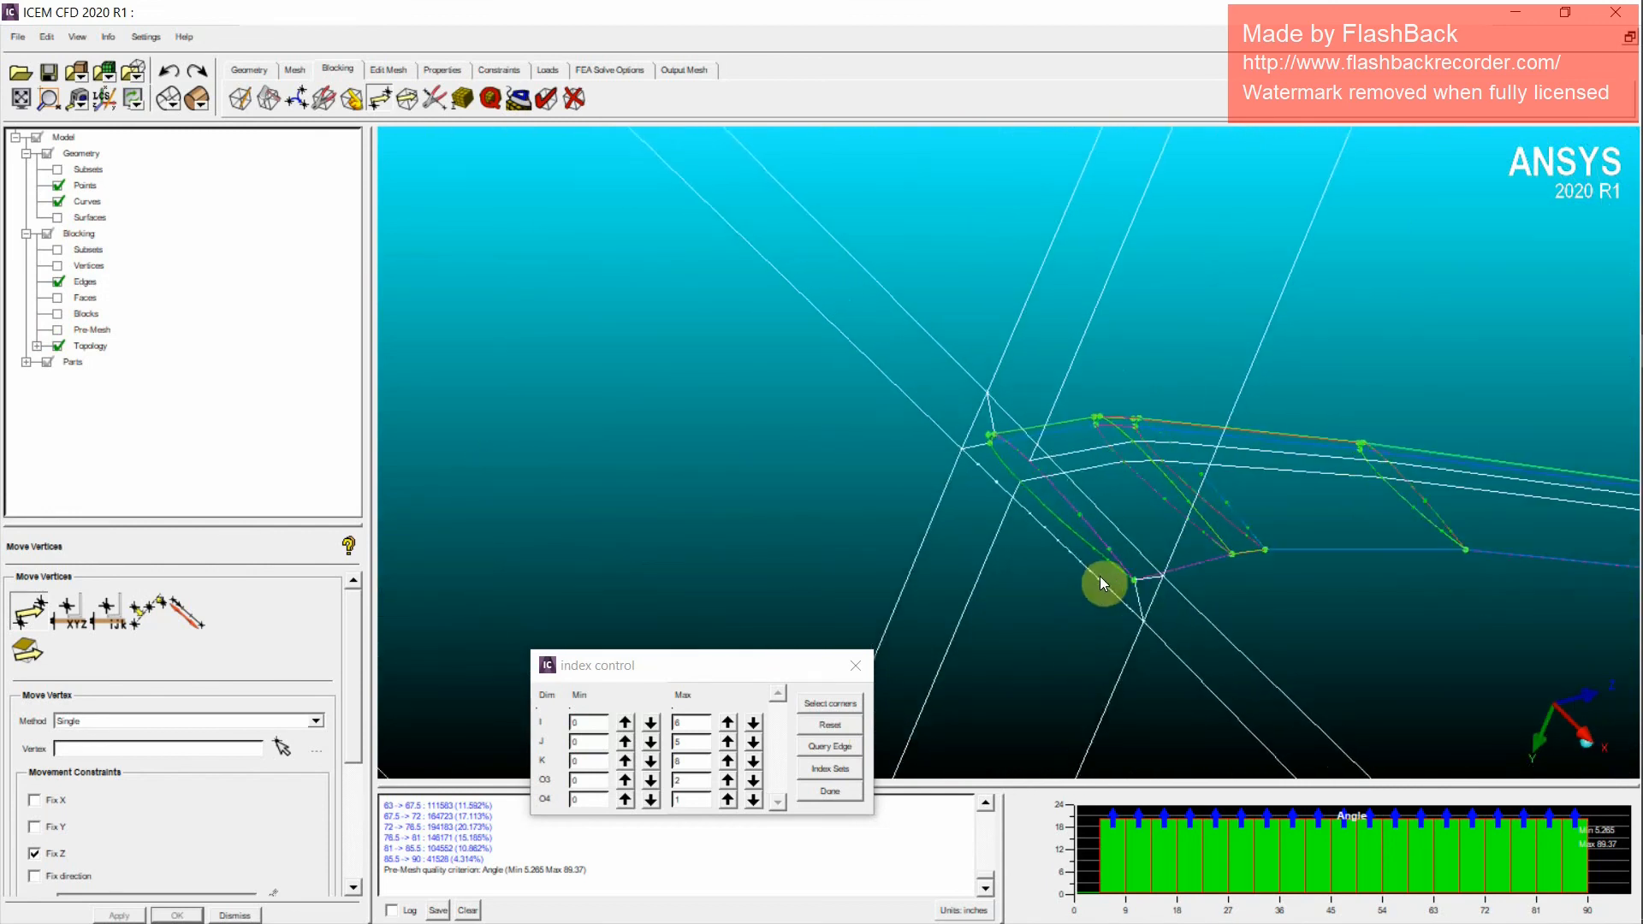
pyautogui.click(1109, 825)
pyautogui.scroll(2, 1088, 528)
pyautogui.scroll(-6, 1086, 516)
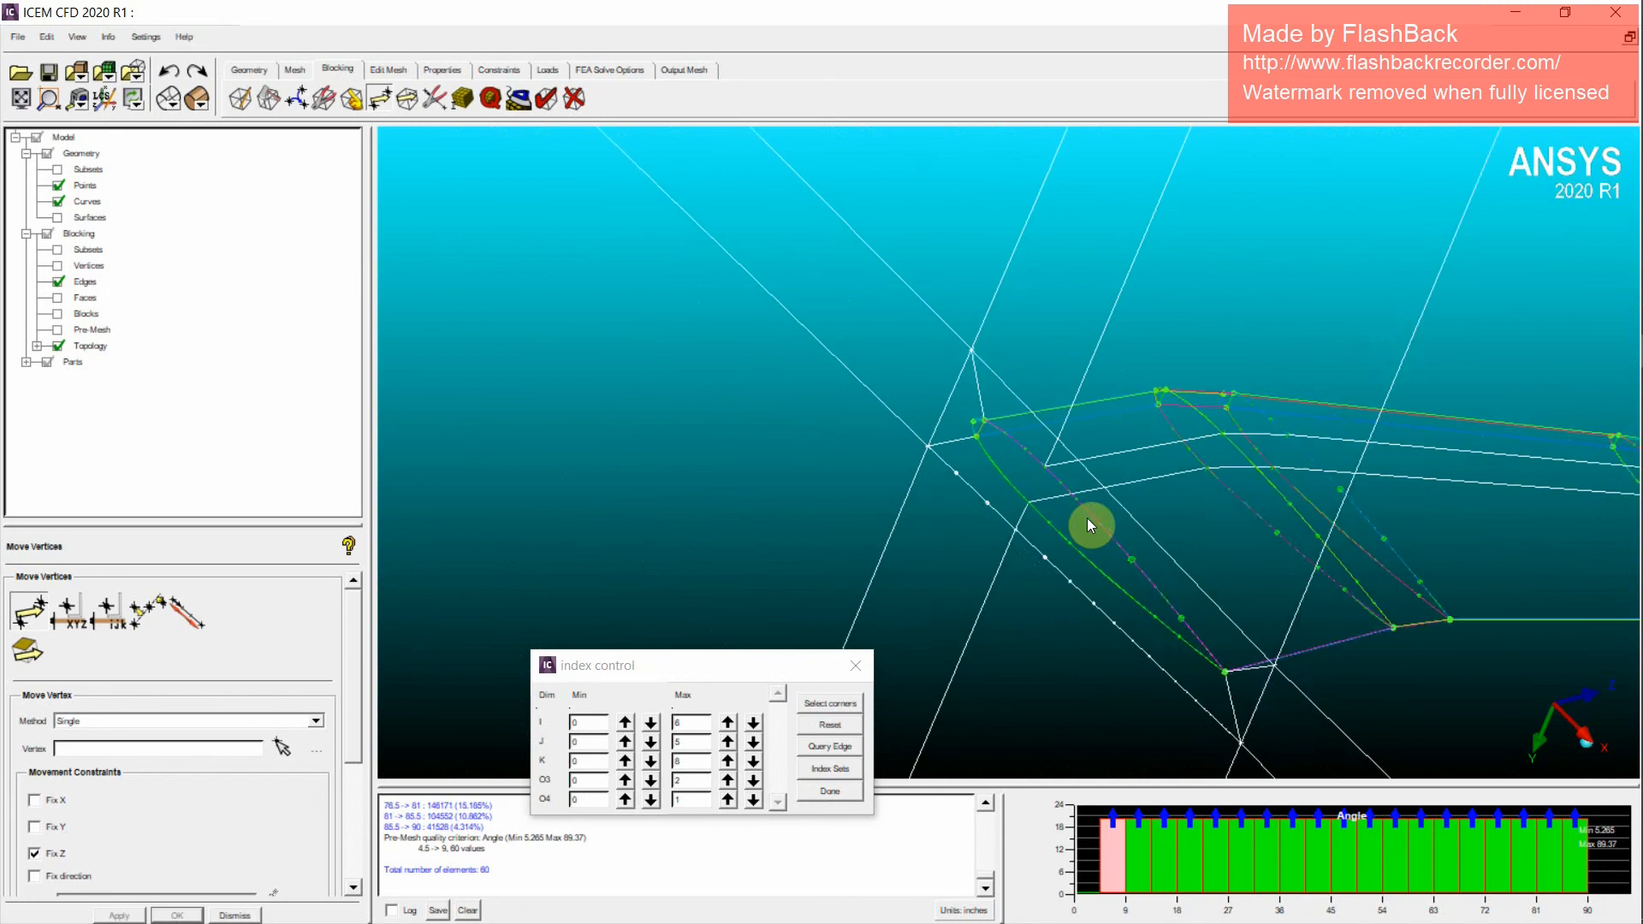
pyautogui.moveTo(1590, 522); pyautogui.dragTo(1165, 517, button='middle')
pyautogui.scroll(6, 1045, 517)
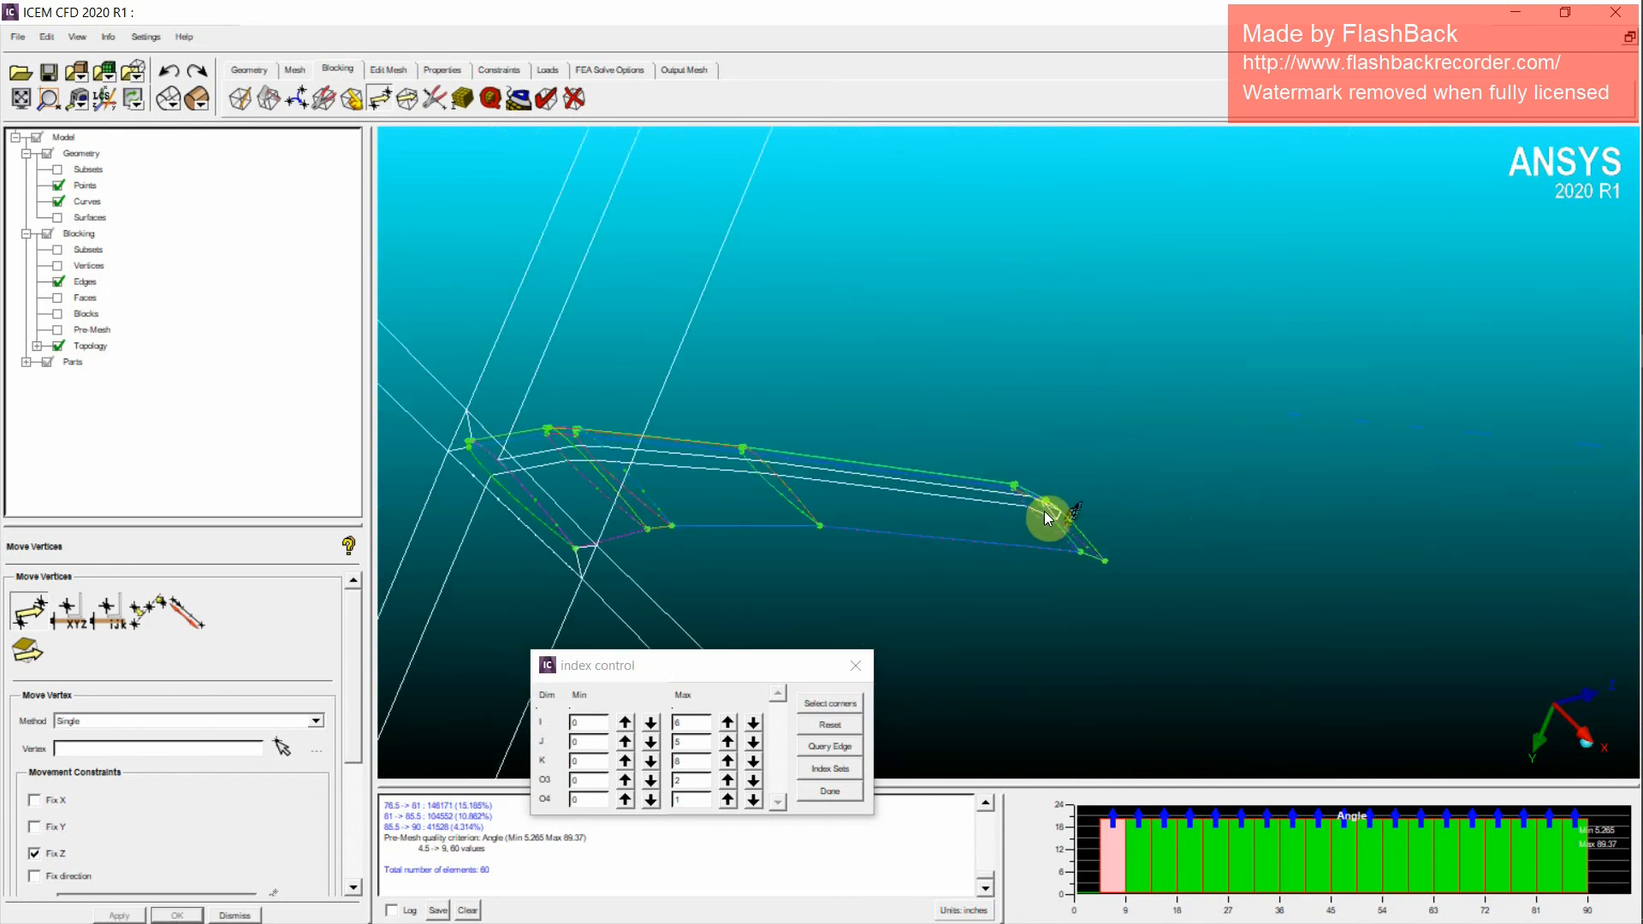
pyautogui.moveTo(1183, 676); pyautogui.dragTo(950, 457, button='middle')
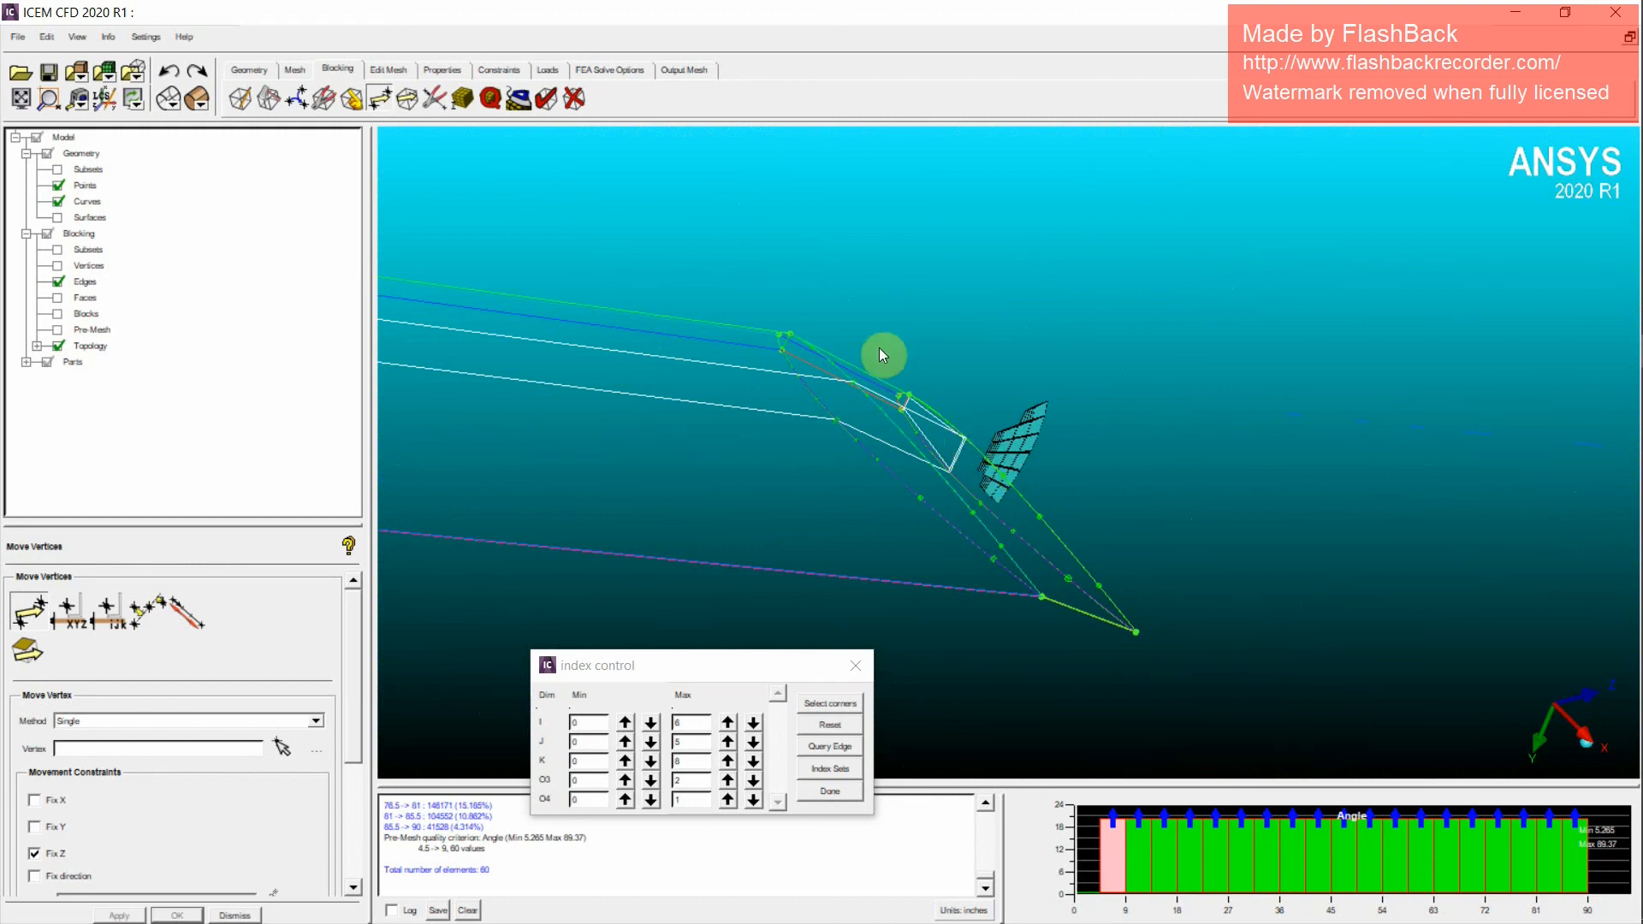
pyautogui.moveTo(1126, 579); pyautogui.dragTo(862, 448, button='middle')
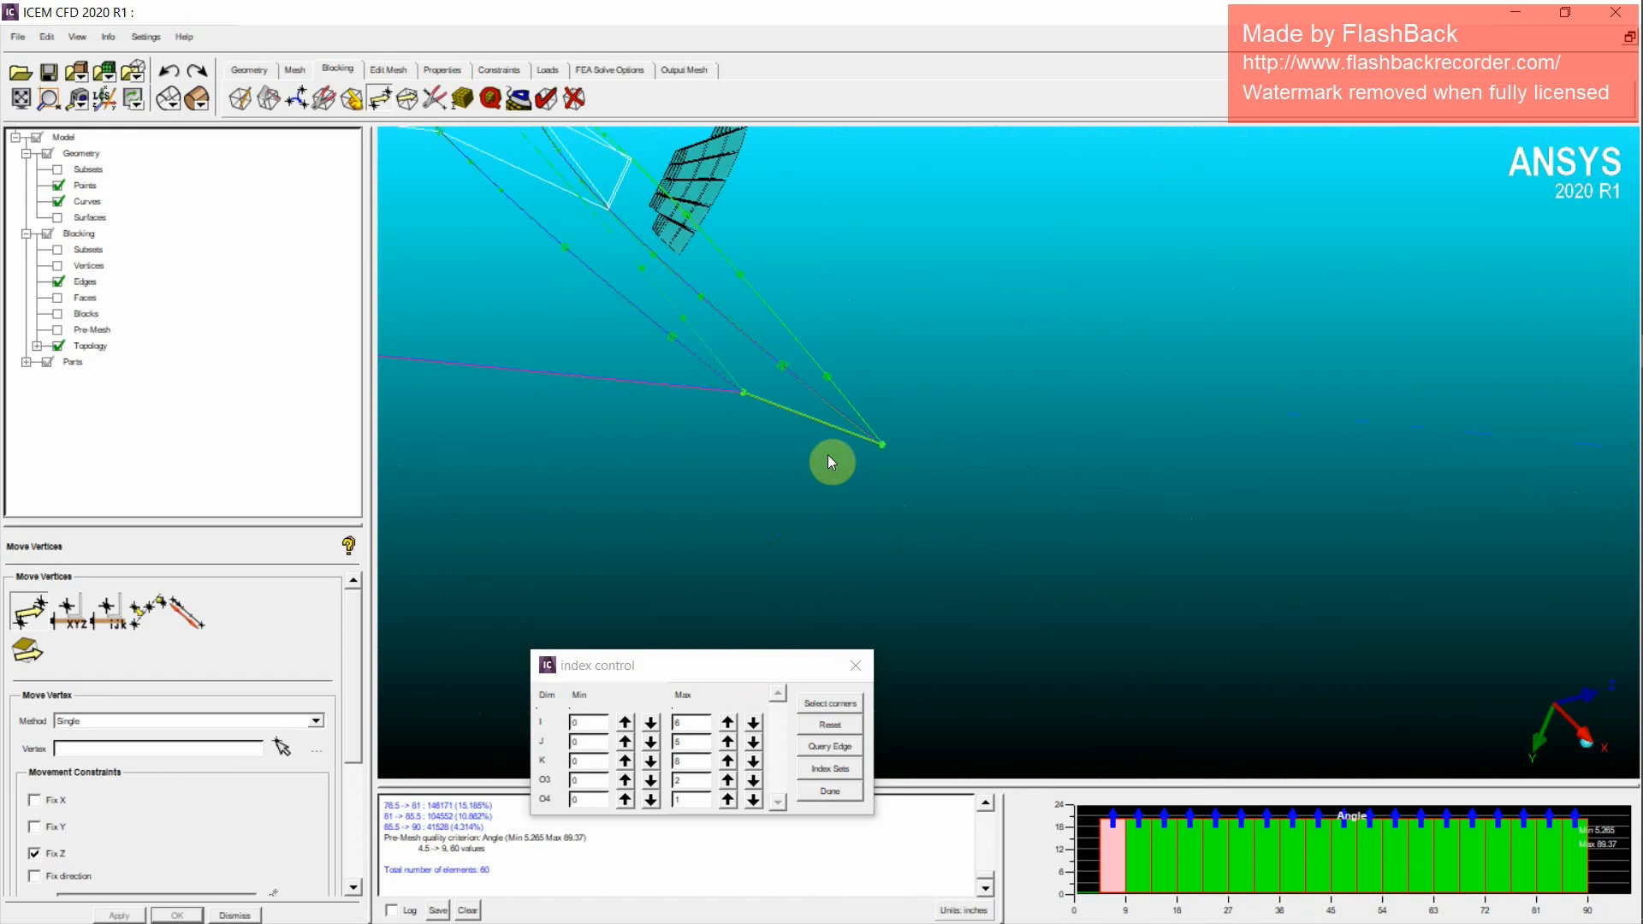
# Step: Close the index control and redisplay the pre-mesh to view it over the whole domain
pyautogui.moveTo(852, 377); pyautogui.dragTo(922, 586)
pyautogui.click(845, 791)
pyautogui.scroll(-8, 1025, 566)
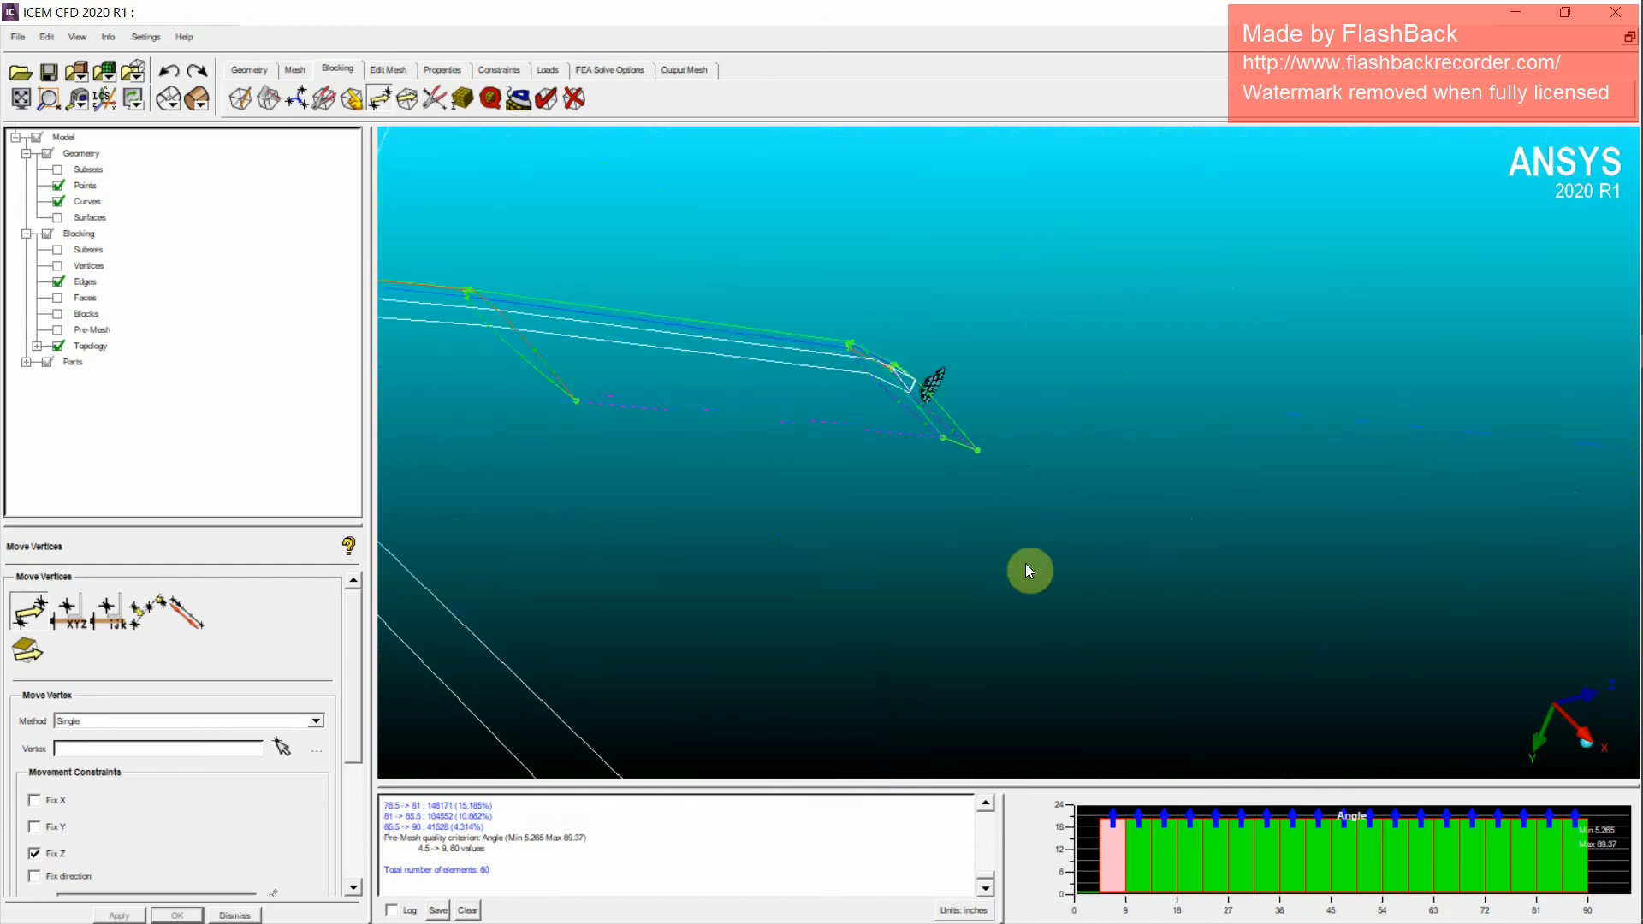
pyautogui.scroll(-4, 924, 569)
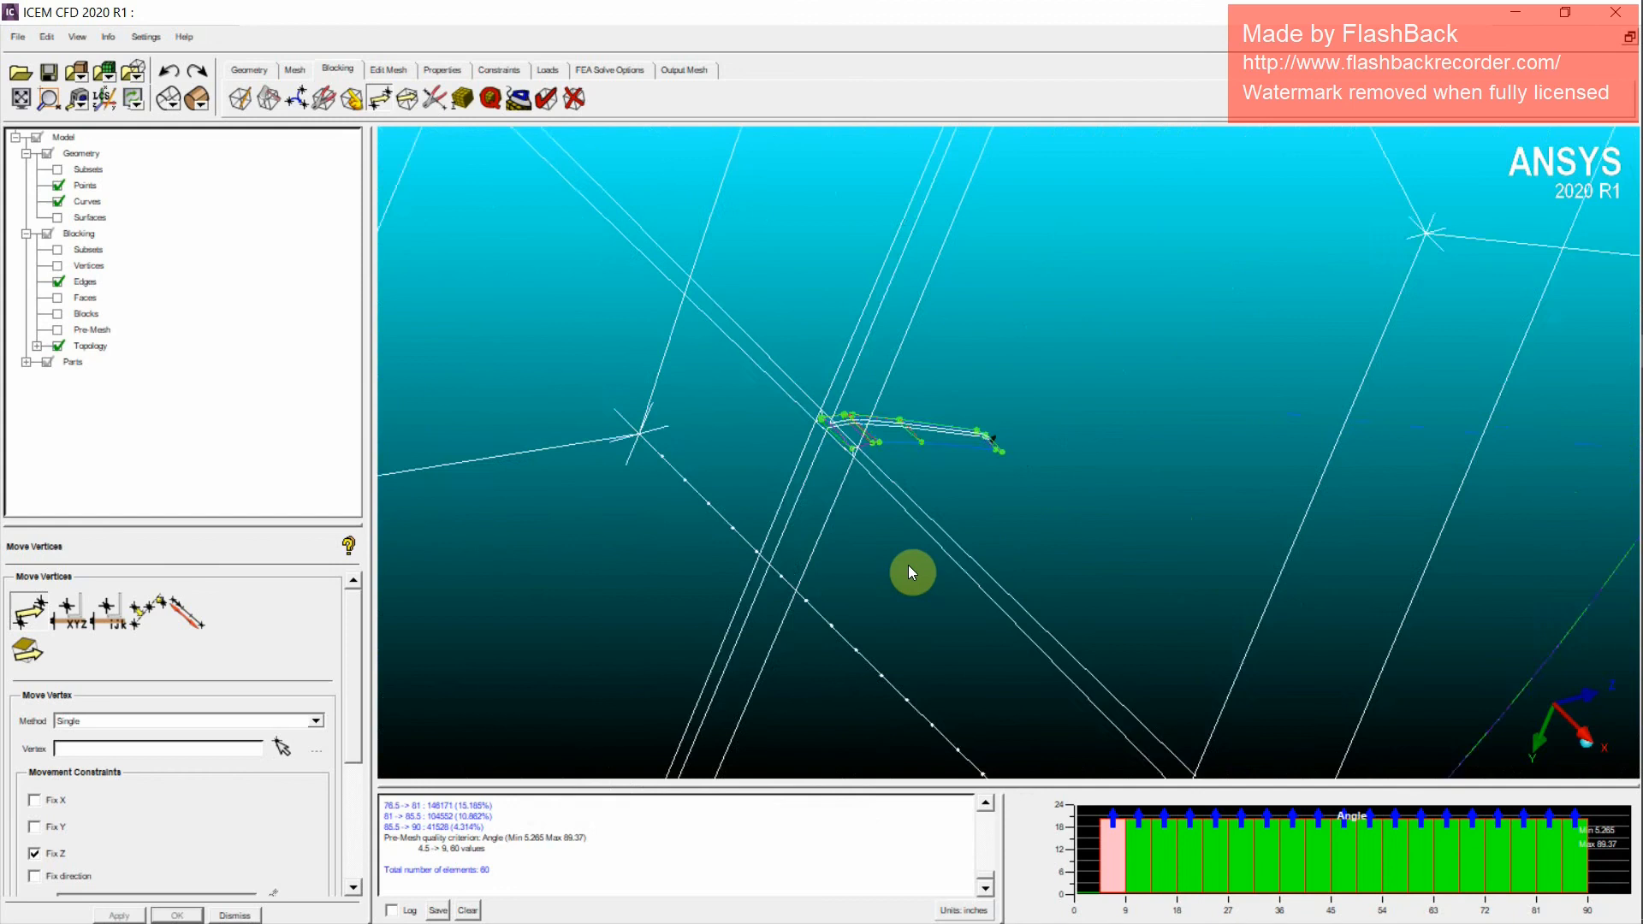
pyautogui.click(58, 329)
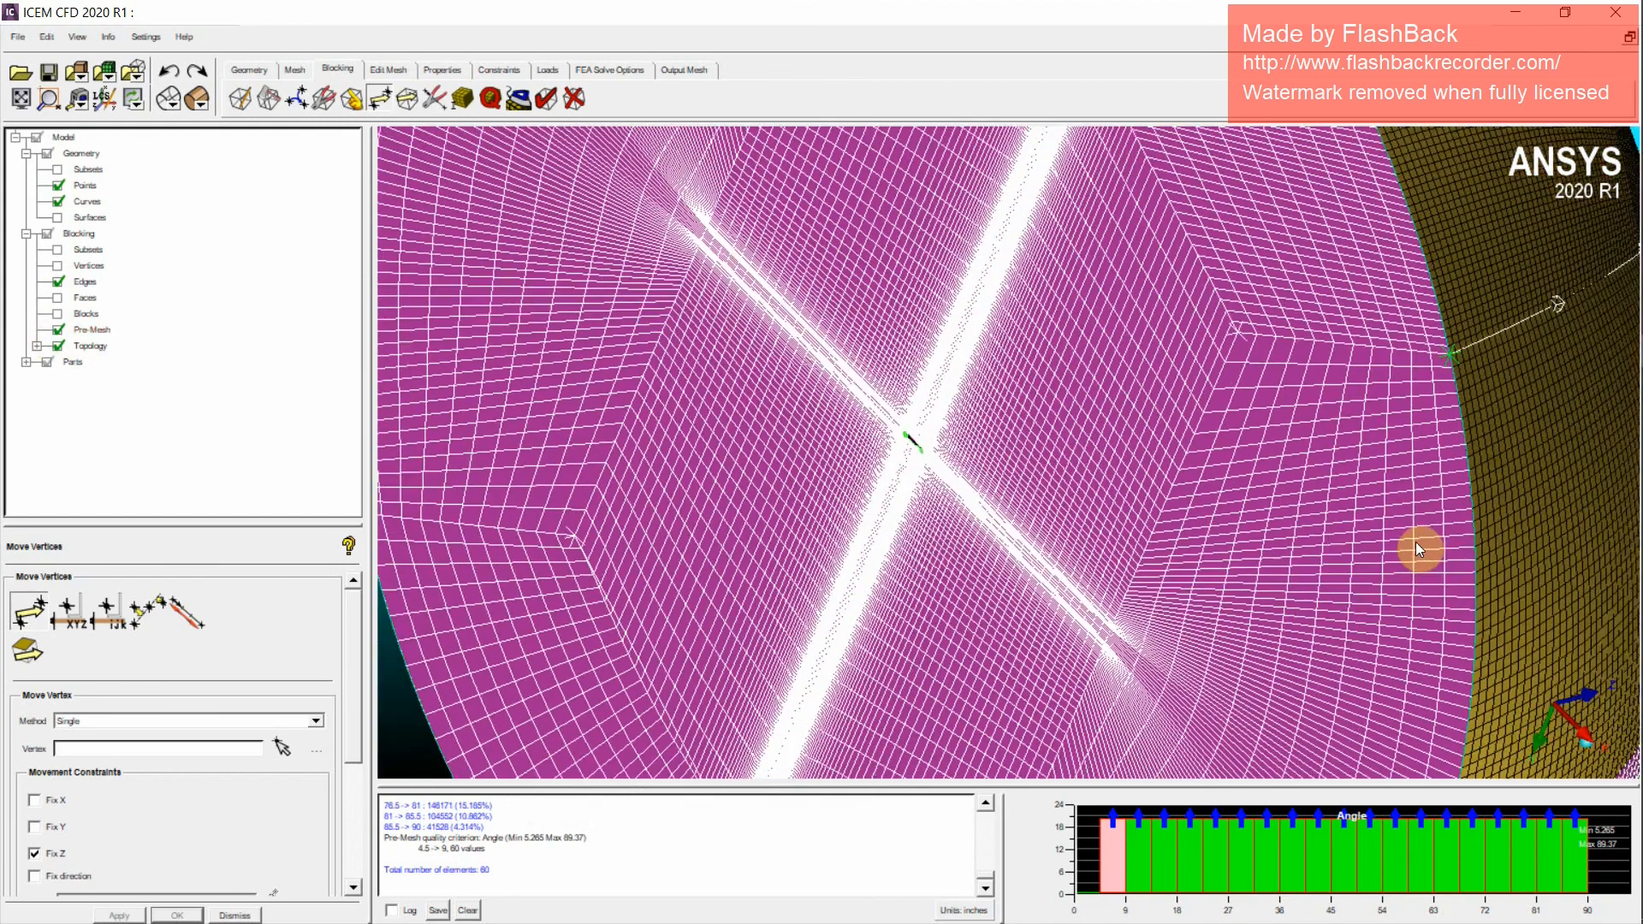